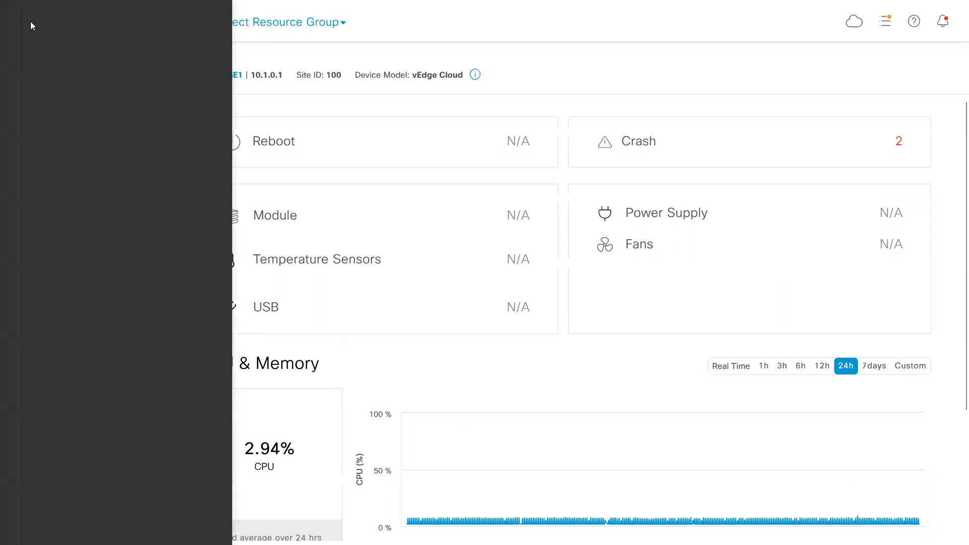
Open the running configuration of DC1-VEDGE1 from the WAN edge device list in the configuration section.
{"action": "left_click", "coordinate": [88, 120]}
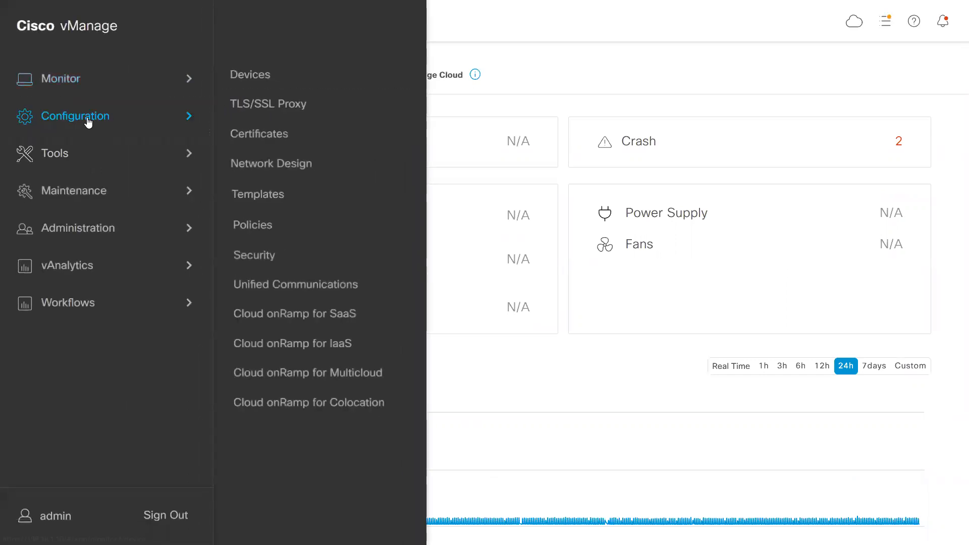
{"action": "left_click", "coordinate": [261, 75]}
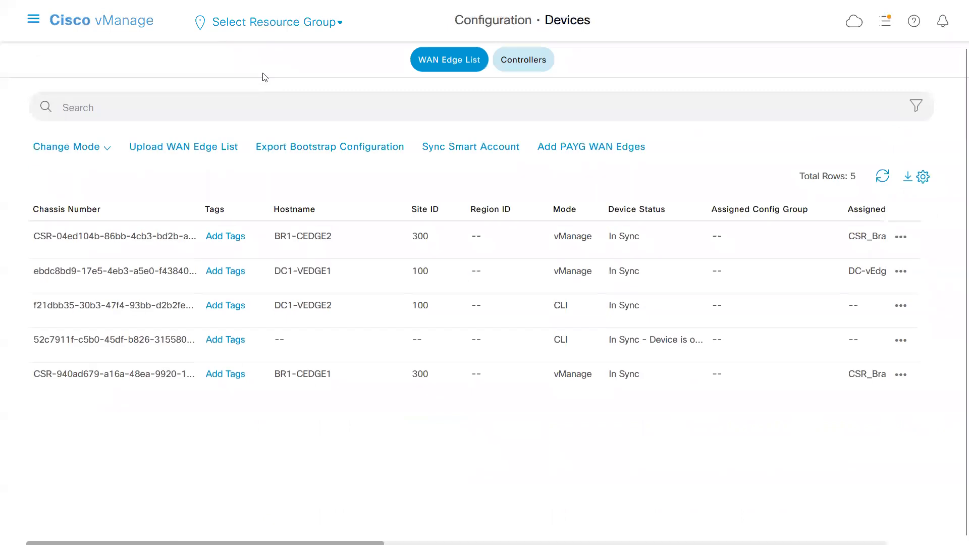
{"action": "left_click", "coordinate": [327, 273]}
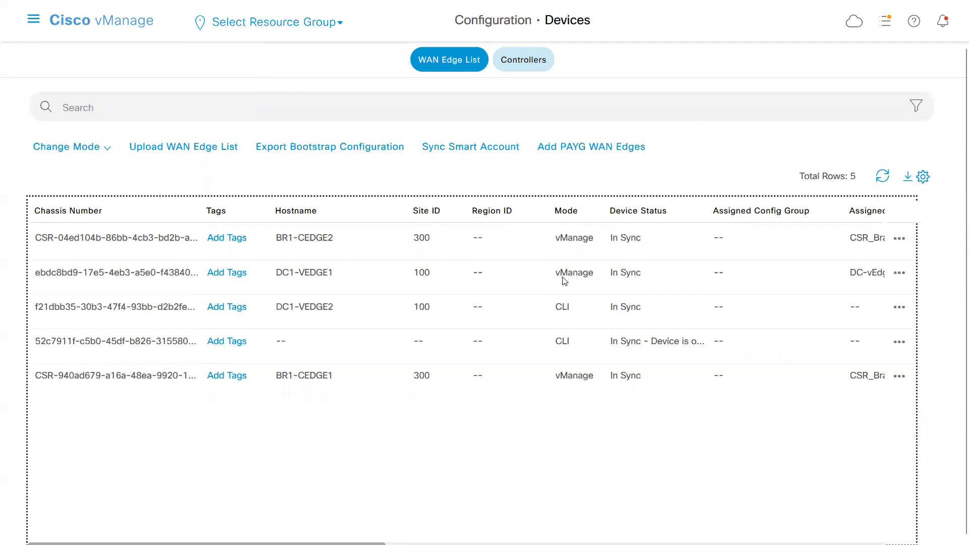
{"action": "left_click", "coordinate": [899, 276]}
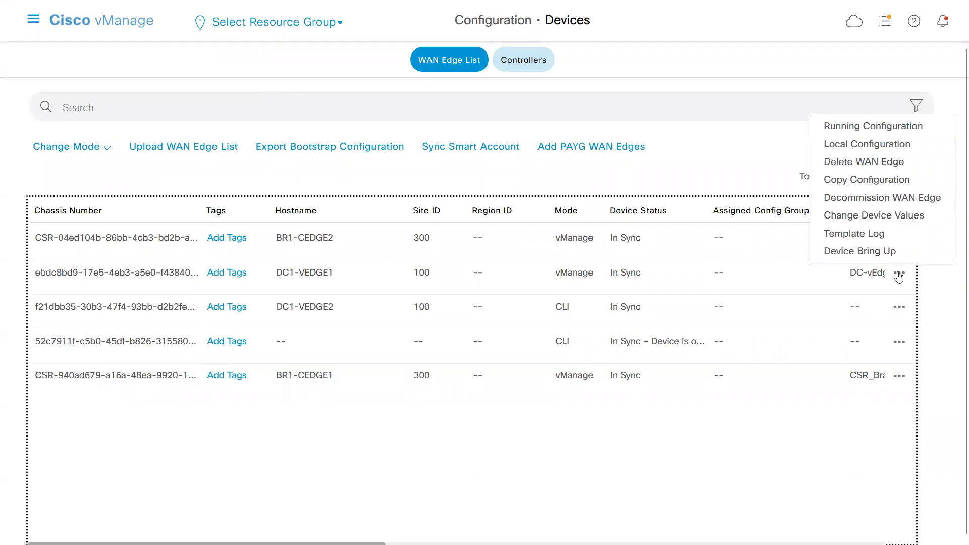
{"action": "left_click", "coordinate": [865, 132]}
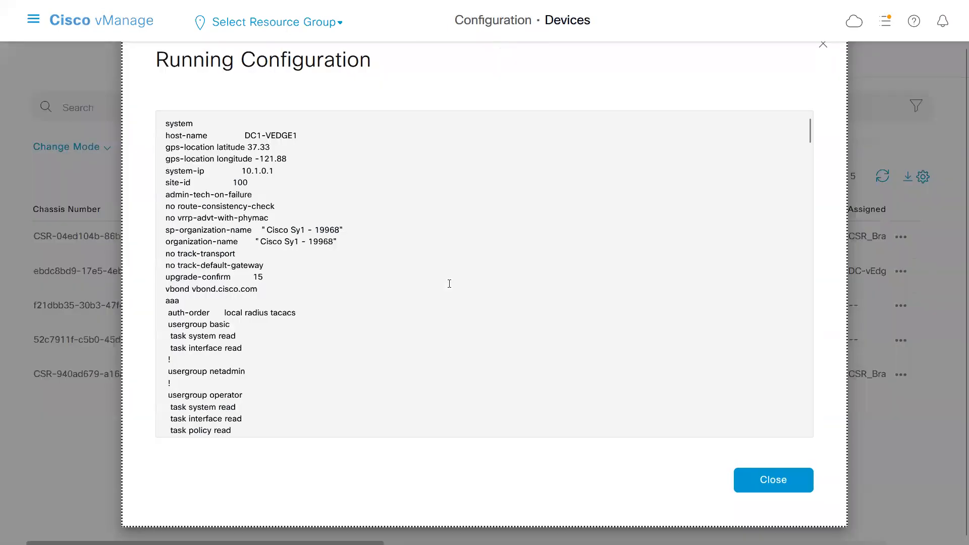
Copy the entire running configuration text and switch to Notepad.
{"action": "left_click", "coordinate": [256, 277]}
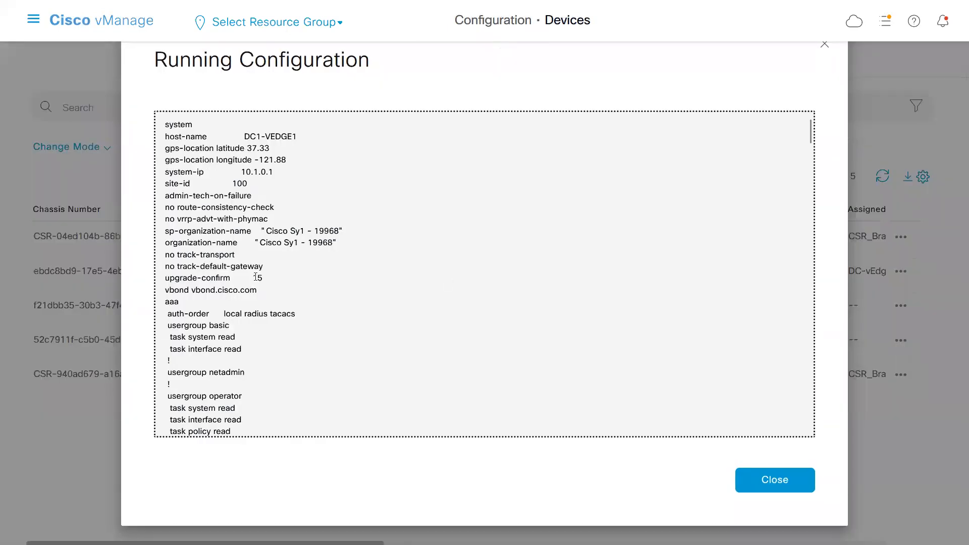
{"action": "key", "text": "ctrl+a"}
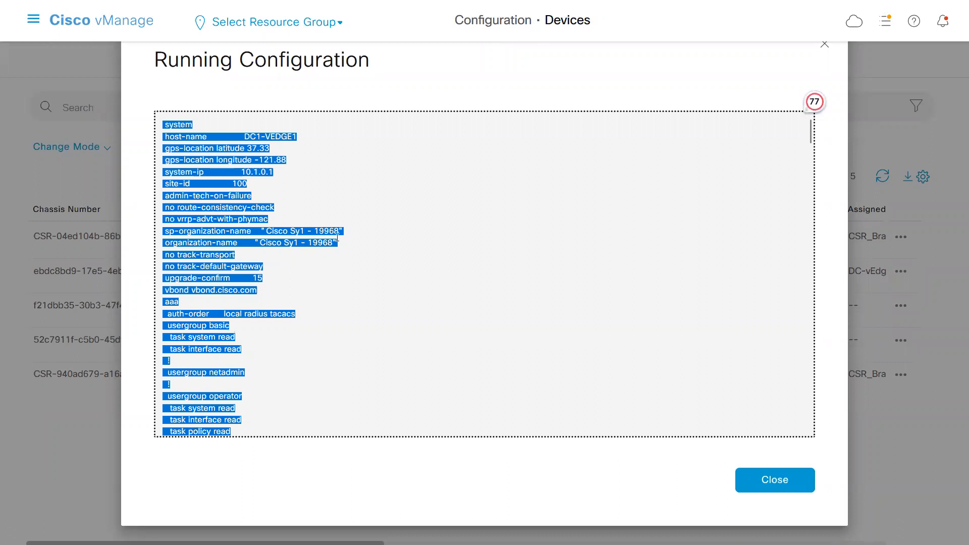
{"action": "key", "text": "super"}
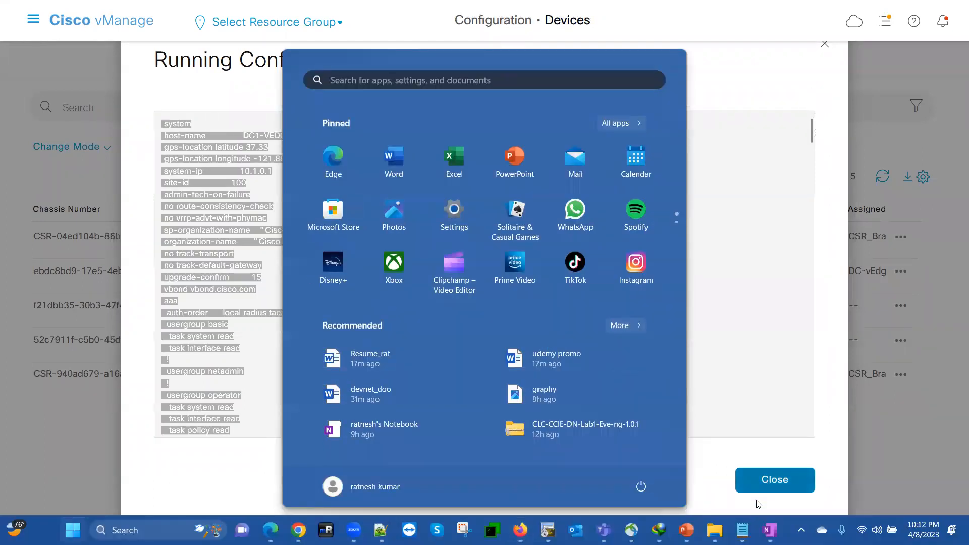
{"action": "left_click", "coordinate": [742, 530]}
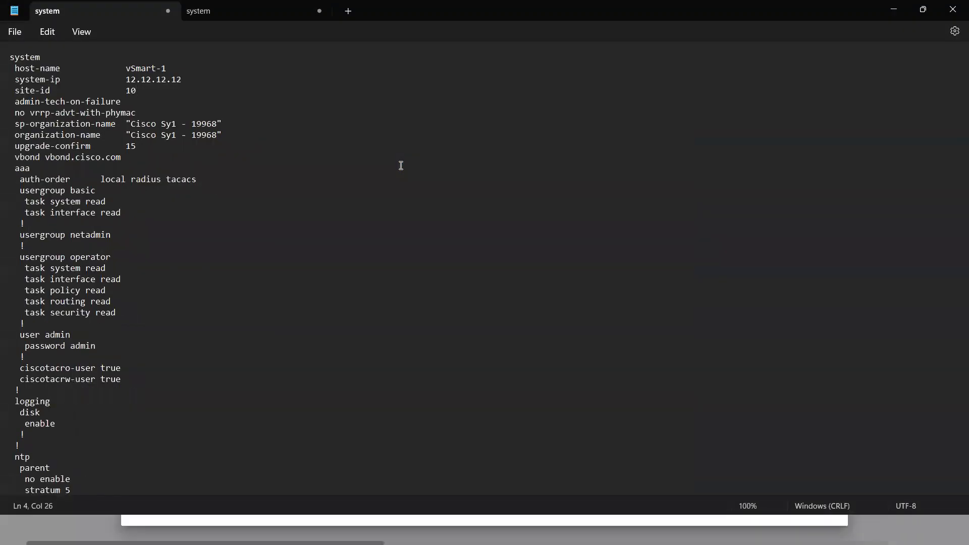
{"action": "left_click", "coordinate": [349, 11]}
{"action": "left_click_drag", "start_coordinate": [350, 12], "coordinate": [302, 138]}
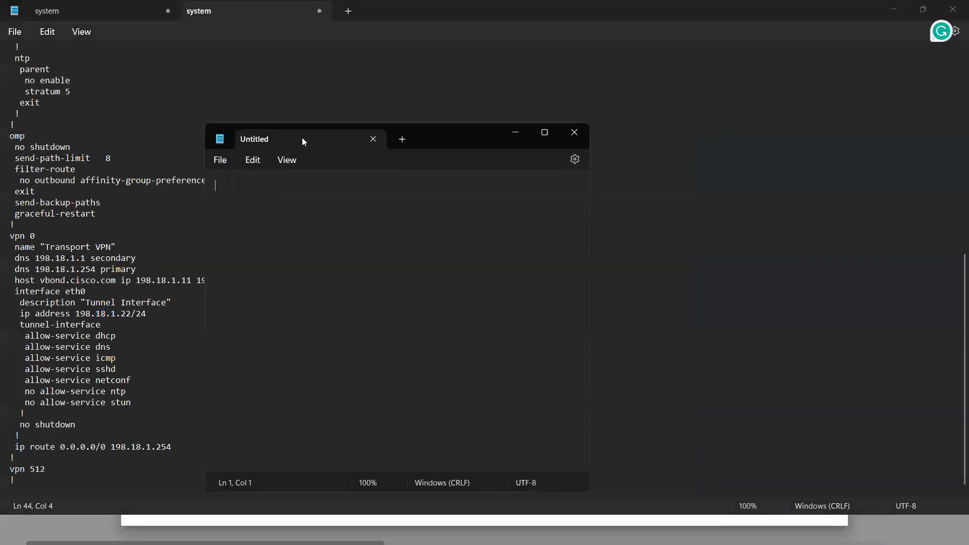
{"action": "left_click", "coordinate": [574, 133]}
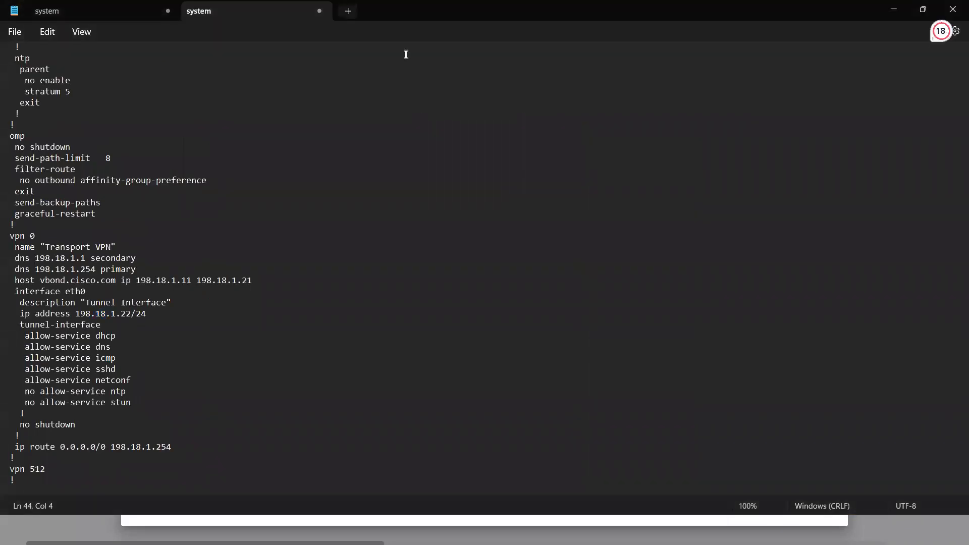
Paste the copied DC1-VEDGE1 configuration into a new Notepad tab and return to its beginning.
{"action": "key", "text": "ctrl+n"}
{"action": "key", "text": "ctrl+v"}
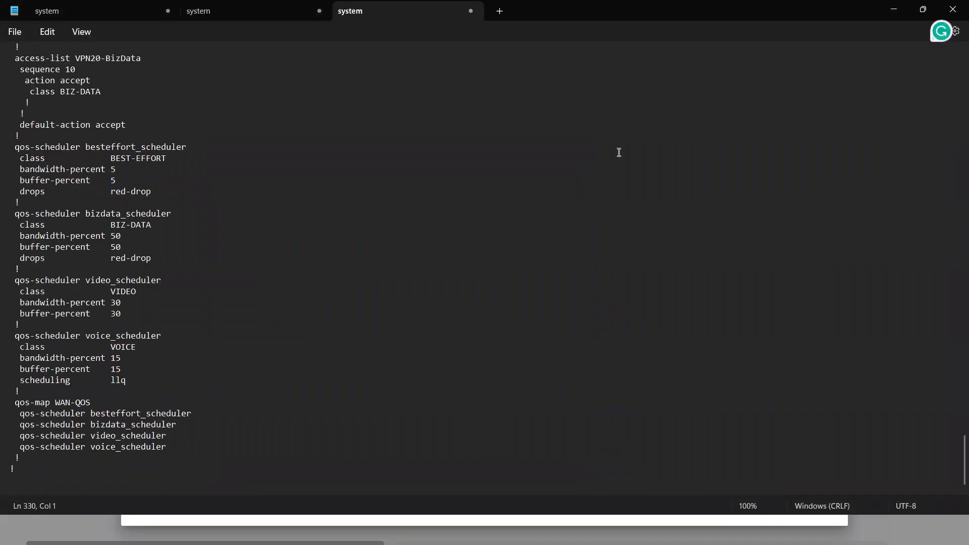
{"action": "left_click", "coordinate": [953, 73]}
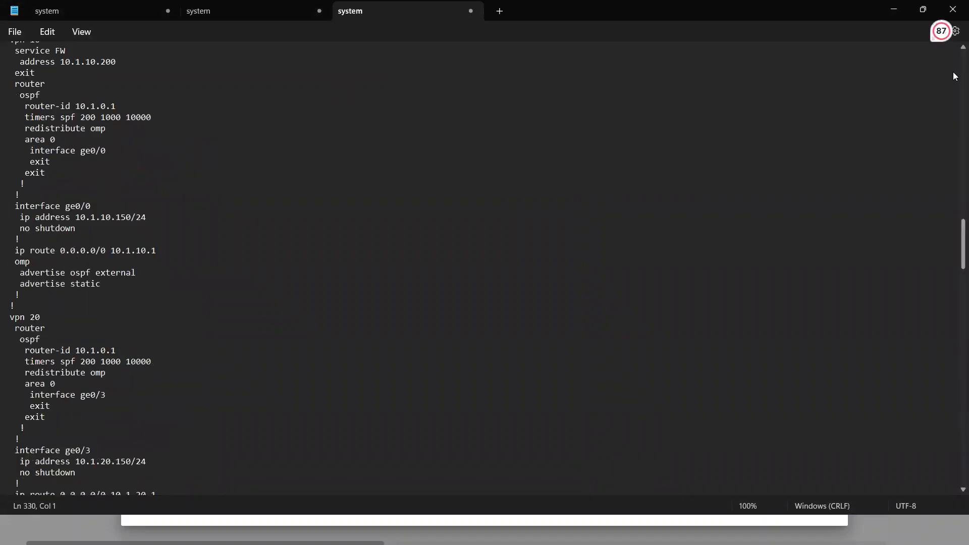
{"action": "left_click", "coordinate": [954, 73]}
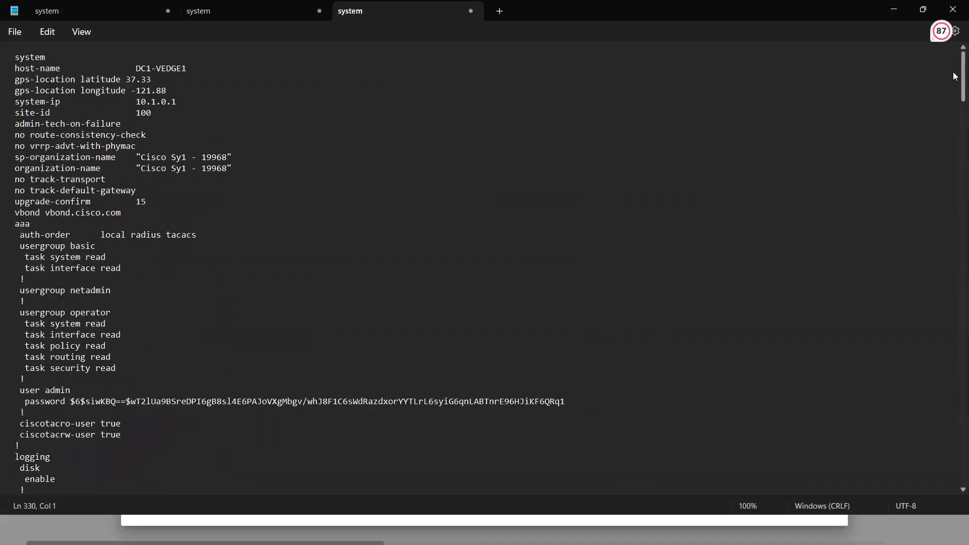
Insert two blank lines between the vbond line and the aaa section.
{"action": "left_click", "coordinate": [15, 64]}
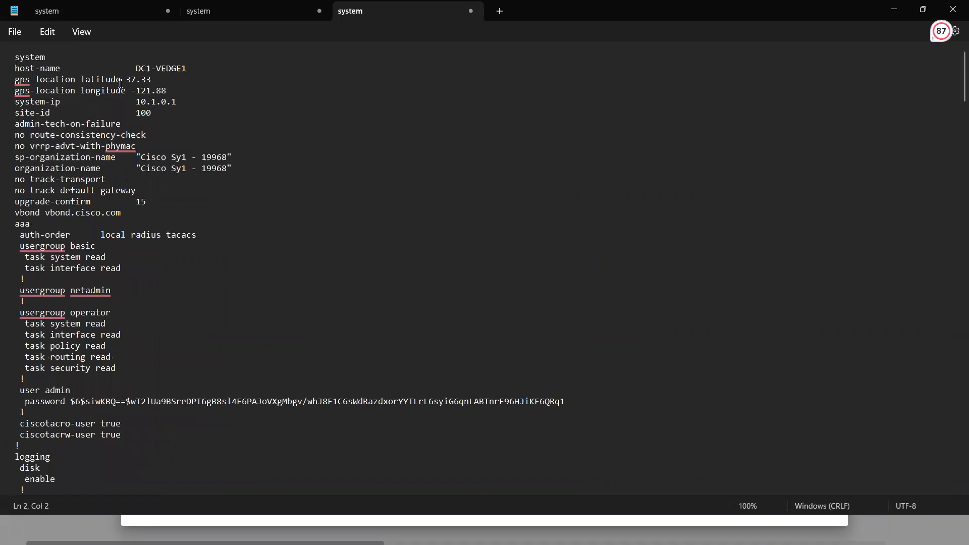
{"action": "key", "text": "Down"}
{"action": "key", "text": "Down"}
{"action": "key", "text": "Down"}
{"action": "key", "text": "Down"}
{"action": "key", "text": "Down"}
{"action": "key", "text": "Down"}
{"action": "key", "text": "Return"}
{"action": "key", "text": "Return"}
{"action": "key", "text": "Up"}
{"action": "key", "text": "Up"}
Insert two blank lines between the end of the aaa section and the logging section.
{"action": "key", "text": "Down"}
{"action": "key", "text": "Down"}
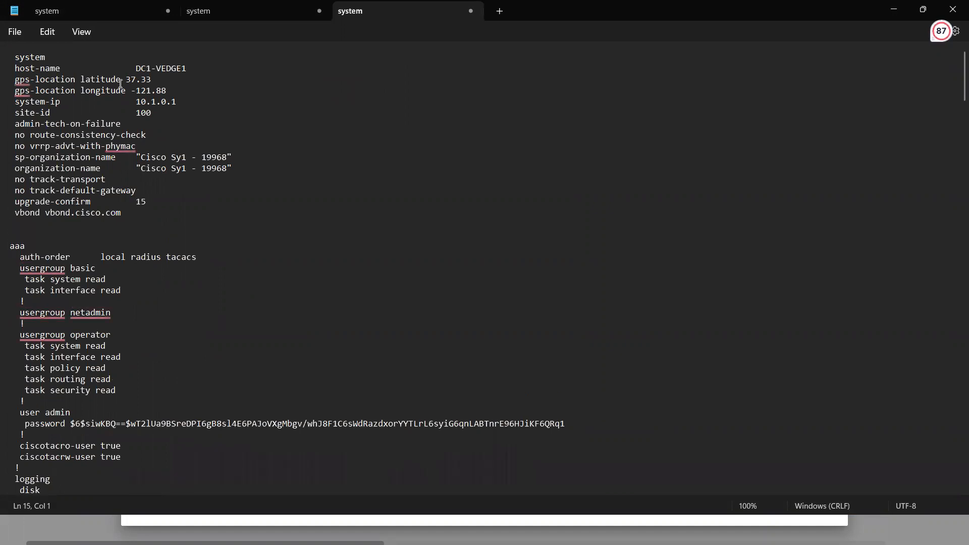
Insert two blank lines between the logging section and the ntp section.
{"action": "key", "text": "Down"}
{"action": "key", "text": "Down"}
{"action": "key", "text": "Down"}
{"action": "key", "text": "Down"}
{"action": "key", "text": "Down"}
{"action": "key", "text": "Down"}
{"action": "key", "text": "Down"}
{"action": "key", "text": "Down"}
{"action": "key", "text": "Down"}
{"action": "key", "text": "Down"}
{"action": "key", "text": "Down"}
{"action": "key", "text": "Down"}
{"action": "key", "text": "Down"}
{"action": "key", "text": "Down"}
{"action": "key", "text": "Down"}
{"action": "key", "text": "Down"}
{"action": "key", "text": "Down"}
{"action": "key", "text": "Down"}
{"action": "key", "text": "Down"}
{"action": "key", "text": "Return"}
{"action": "key", "text": "Return"}
{"action": "key", "text": "Down"}
{"action": "key", "text": "Down"}
{"action": "key", "text": "Down"}
{"action": "key", "text": "Down"}
{"action": "key", "text": "Down"}
{"action": "key", "text": "Down"}
{"action": "key", "text": "Down"}
{"action": "key", "text": "Down"}
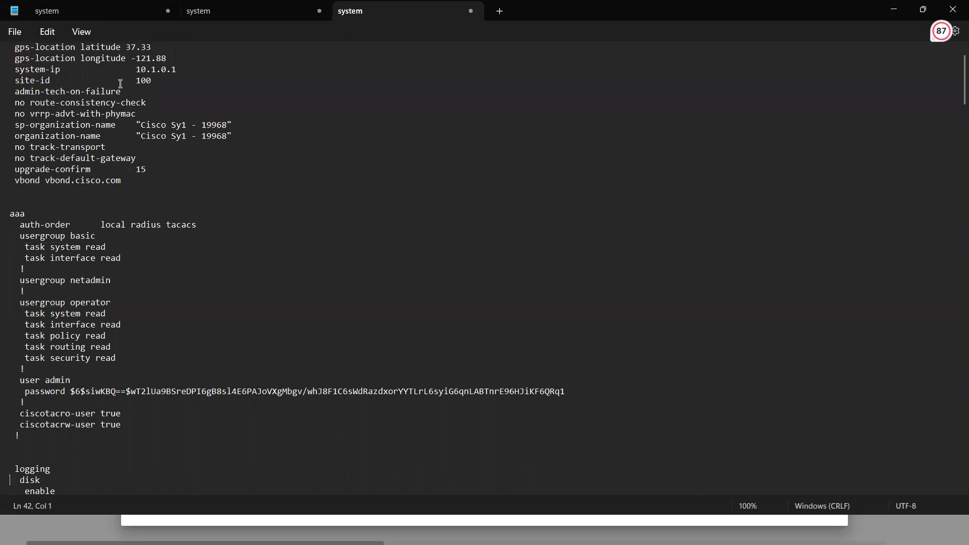
Insert a blank line after the exit line of the ntp section.
{"action": "key", "text": "Down"}
{"action": "key", "text": "Down"}
{"action": "key", "text": "Down"}
{"action": "key", "text": "Down"}
{"action": "key", "text": "Down"}
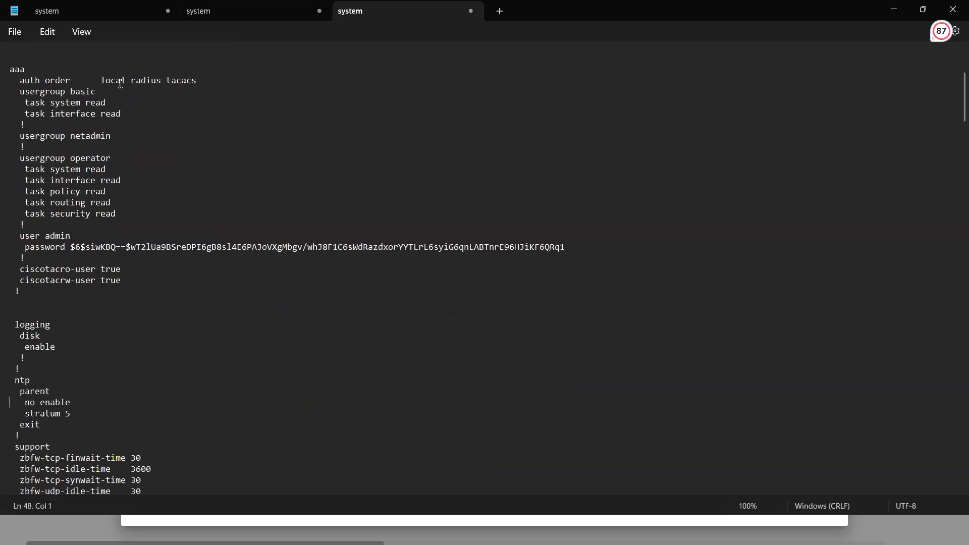
{"action": "key", "text": "Return"}
{"action": "key", "text": "Return"}
{"action": "key", "text": "Down"}
{"action": "key", "text": "Down"}
{"action": "key", "text": "Down"}
{"action": "key", "text": "Down"}
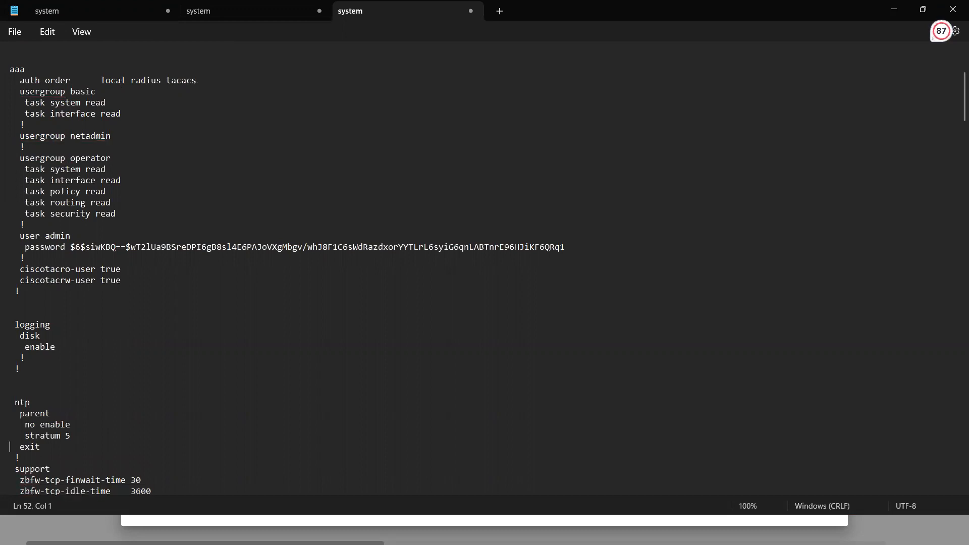
{"action": "key", "text": "Return"}
Insert a blank line between the bfd app-route poll-interval line and the omp section.
{"action": "key", "text": "Down"}
{"action": "key", "text": "Down"}
{"action": "key", "text": "Down"}
{"action": "key", "text": "Down"}
{"action": "key", "text": "Down"}
{"action": "key", "text": "Down"}
{"action": "key", "text": "Down"}
{"action": "key", "text": "Down"}
{"action": "key", "text": "Down"}
{"action": "key", "text": "Down"}
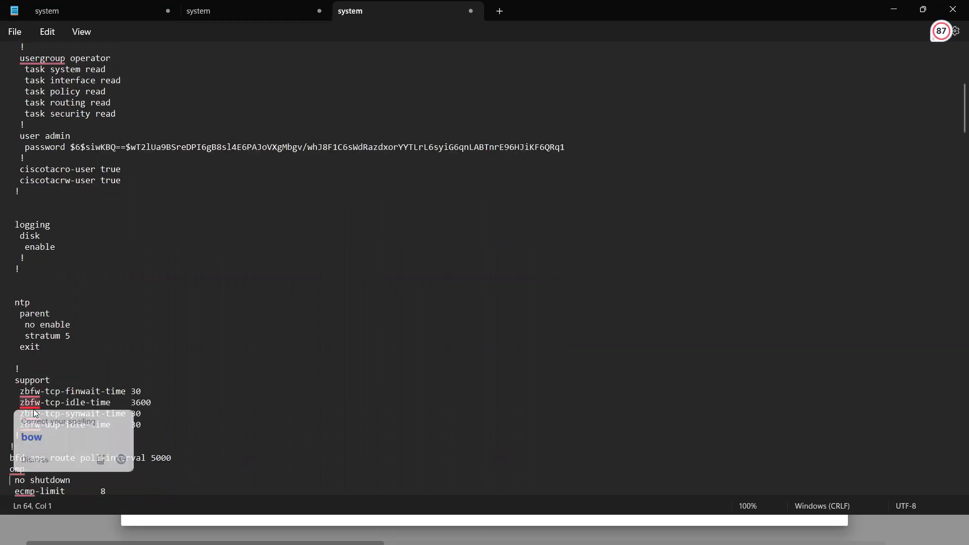
{"action": "left_click", "coordinate": [11, 369]}
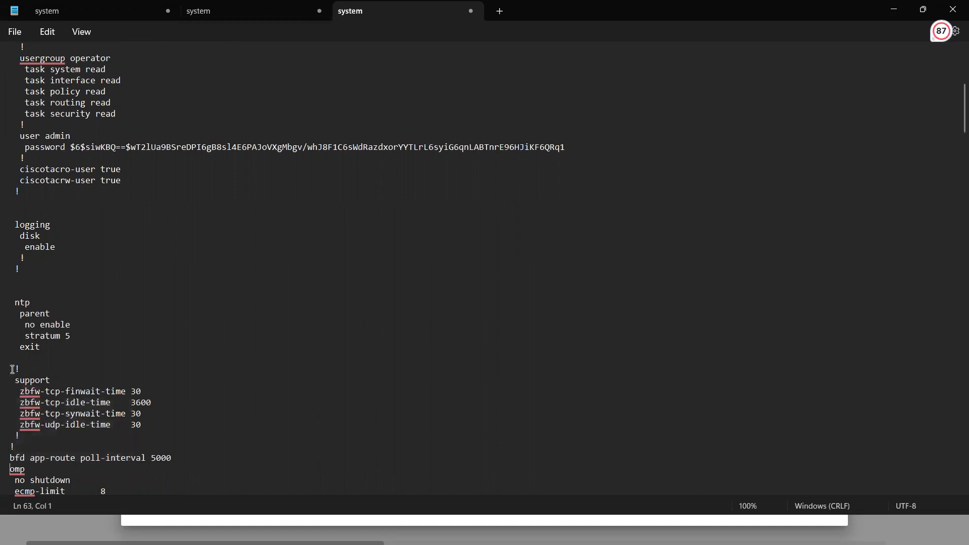
{"action": "key", "text": "Return"}
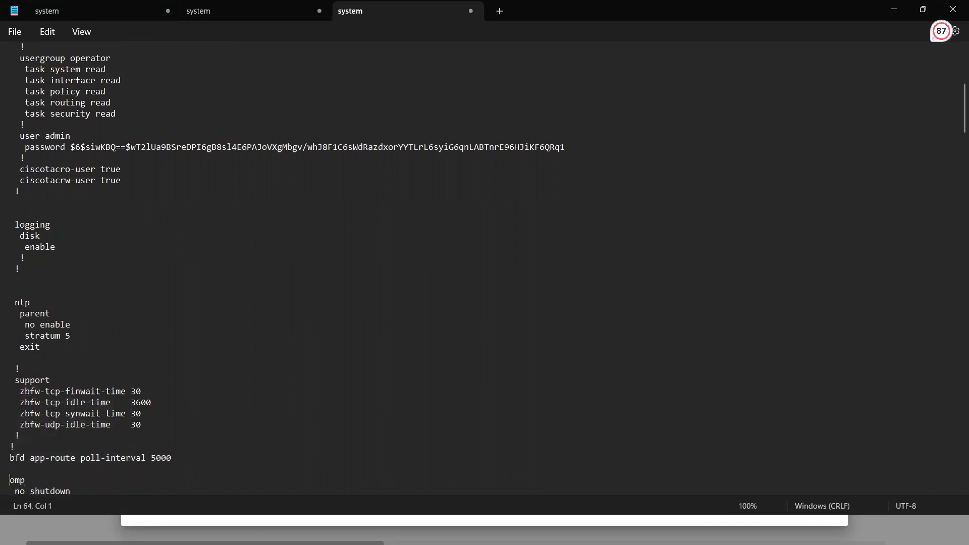
Insert a blank line between the omp section and the security section.
{"action": "key", "text": "Down"}
{"action": "key", "text": "Down"}
{"action": "key", "text": "Down"}
{"action": "key", "text": "Down"}
{"action": "key", "text": "Down"}
{"action": "key", "text": "Down"}
{"action": "key", "text": "Down"}
{"action": "key", "text": "Down"}
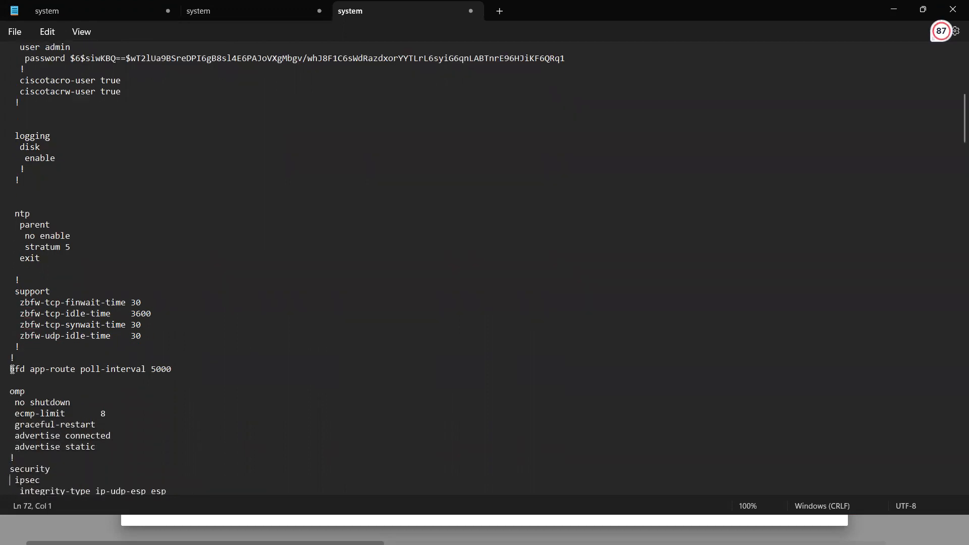
{"action": "key", "text": "Up"}
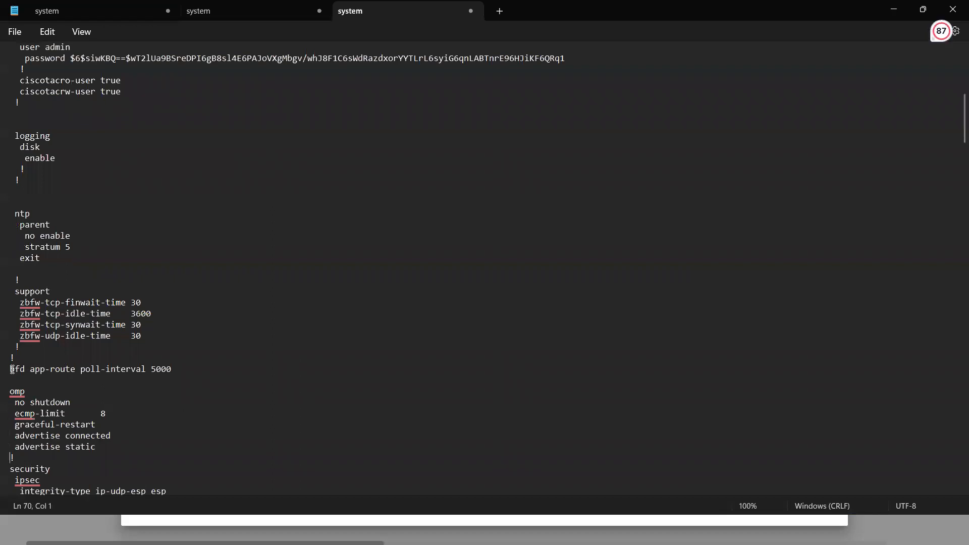
{"action": "key", "text": "Return"}
Insert two blank lines between the security section and the snmp section.
{"action": "key", "text": "Down"}
{"action": "key", "text": "Down"}
{"action": "key", "text": "Down"}
{"action": "key", "text": "Down"}
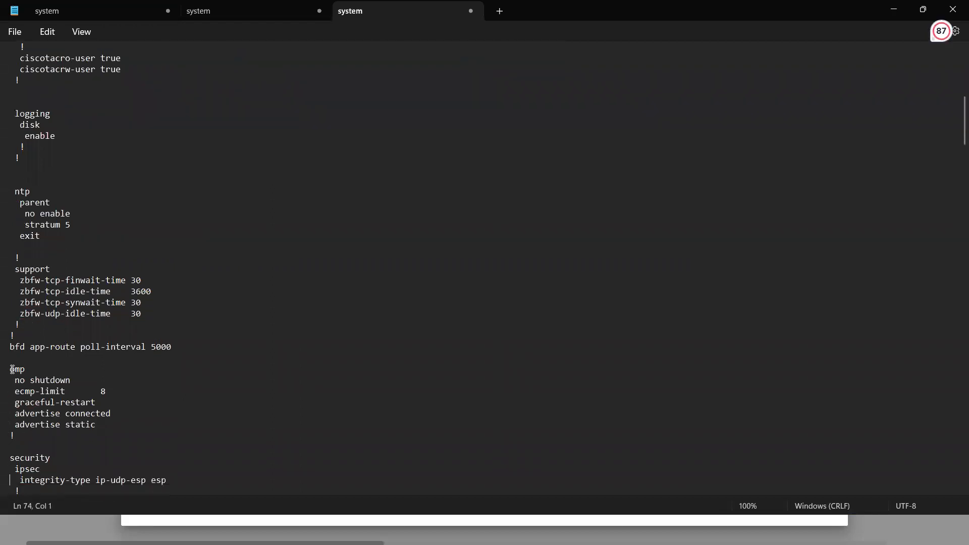
{"action": "key", "text": "Down"}
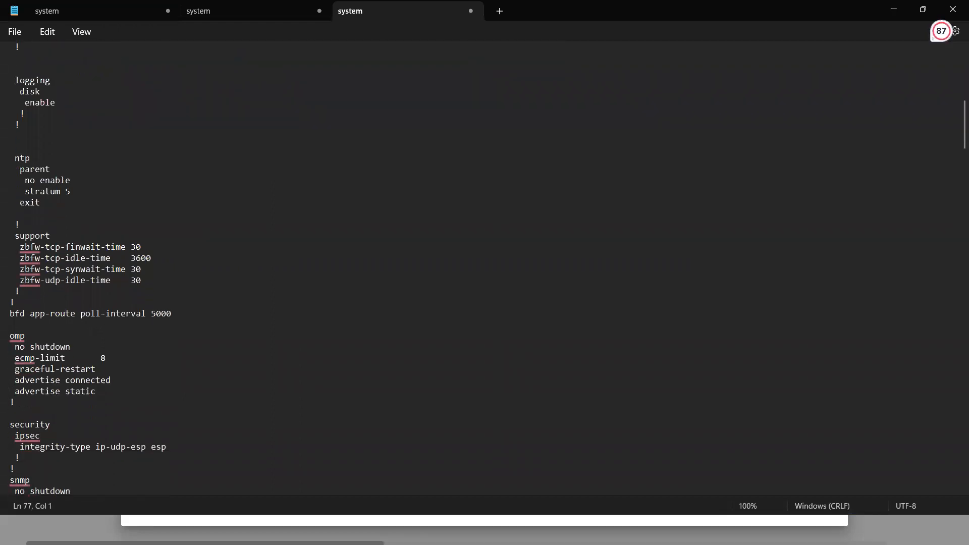
{"action": "key", "text": "Return"}
{"action": "key", "text": "Return"}
Insert blank lines between the snmp section and the banner section.
{"action": "key", "text": "Down"}
{"action": "key", "text": "Down"}
{"action": "key", "text": "Down"}
{"action": "key", "text": "Down"}
{"action": "key", "text": "Down"}
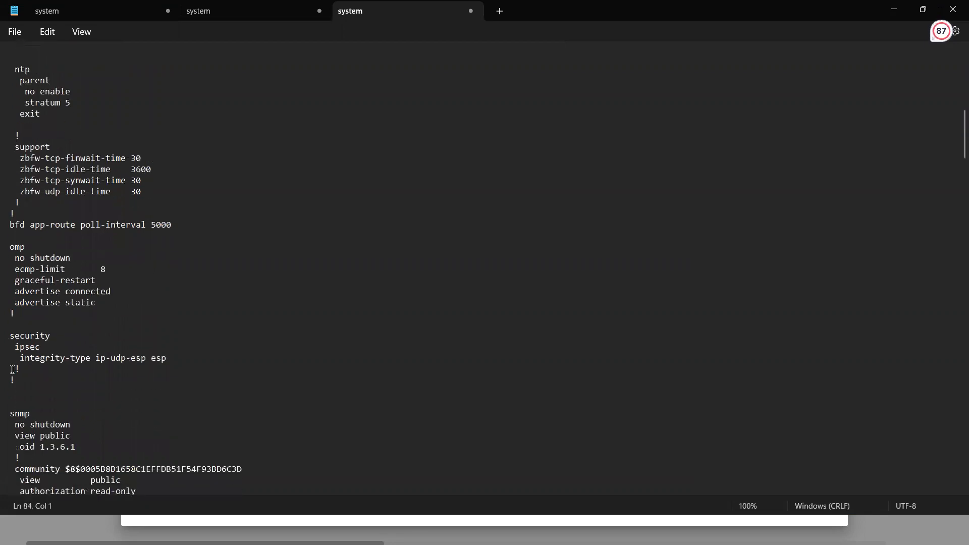
{"action": "key", "text": "Down"}
{"action": "key", "text": "Down"}
{"action": "key", "text": "Down"}
{"action": "key", "text": "Down"}
{"action": "key", "text": "Down"}
{"action": "key", "text": "Down"}
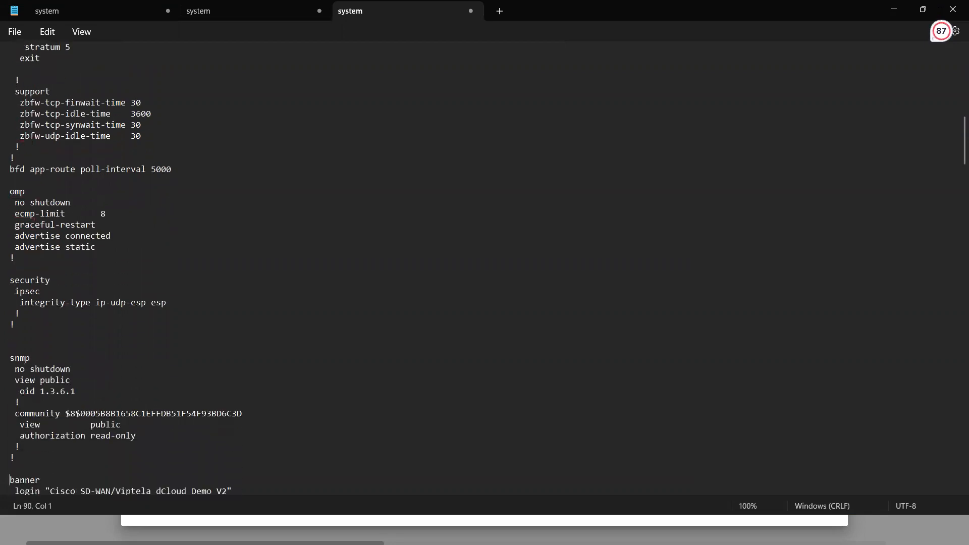
Insert two blank lines between the banner section and the vpn 0 section.
{"action": "key", "text": "Down"}
{"action": "key", "text": "Down"}
{"action": "key", "text": "Down"}
{"action": "key", "text": "Down"}
{"action": "key", "text": "Down"}
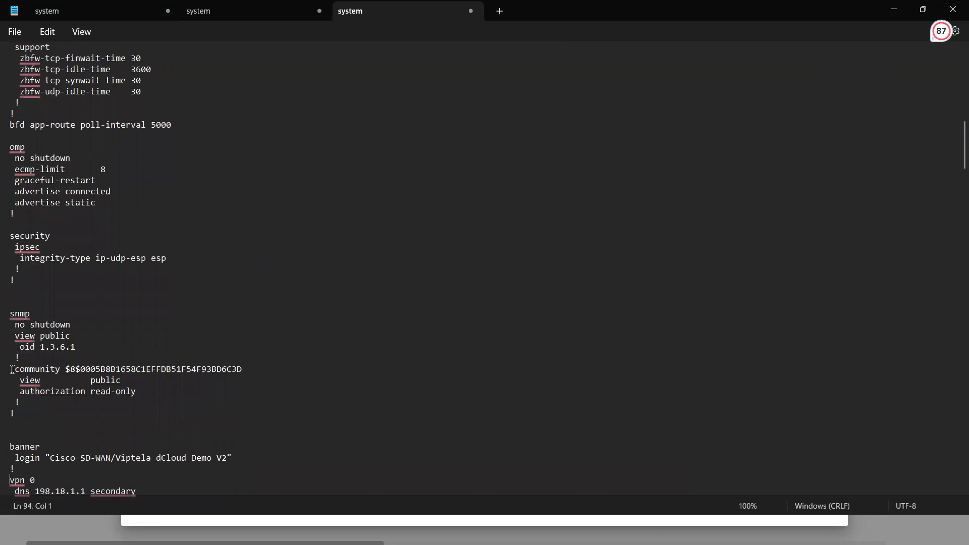
{"action": "key", "text": "Down"}
{"action": "key", "text": "Down"}
{"action": "key", "text": "Down"}
{"action": "key", "text": "Down"}
{"action": "key", "text": "Down"}
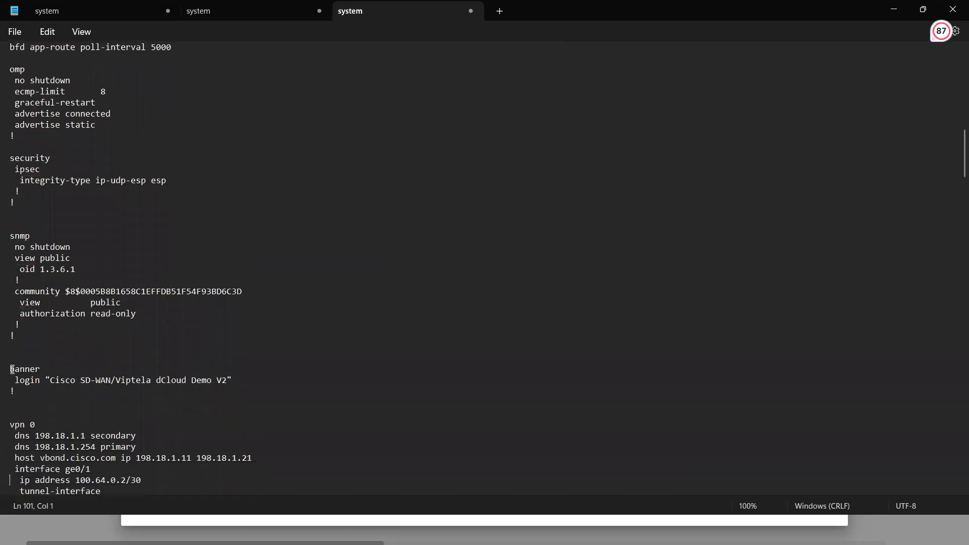
Insert two blank lines before the interface ge0/1 block in the vpn 0 section.
{"action": "key", "text": "Down"}
{"action": "key", "text": "Down"}
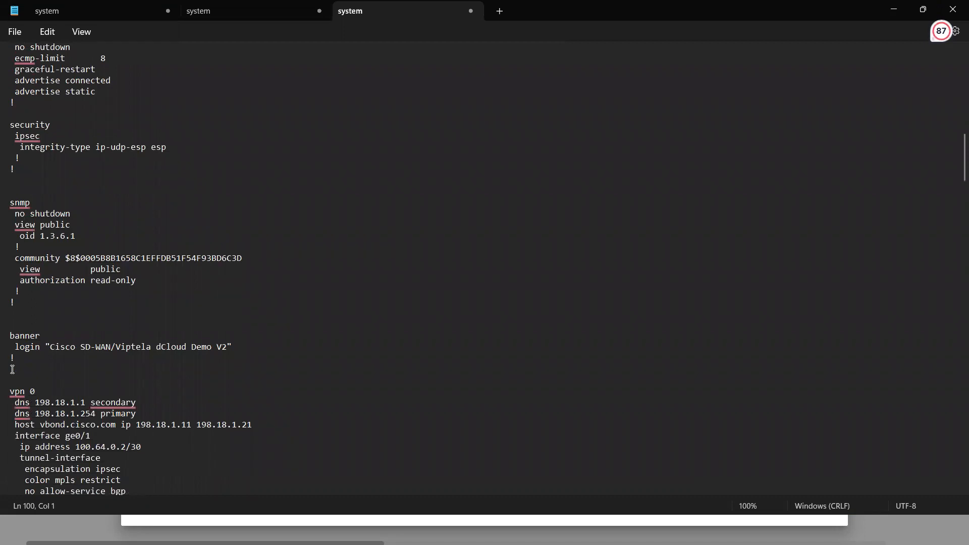
{"action": "key", "text": "Return"}
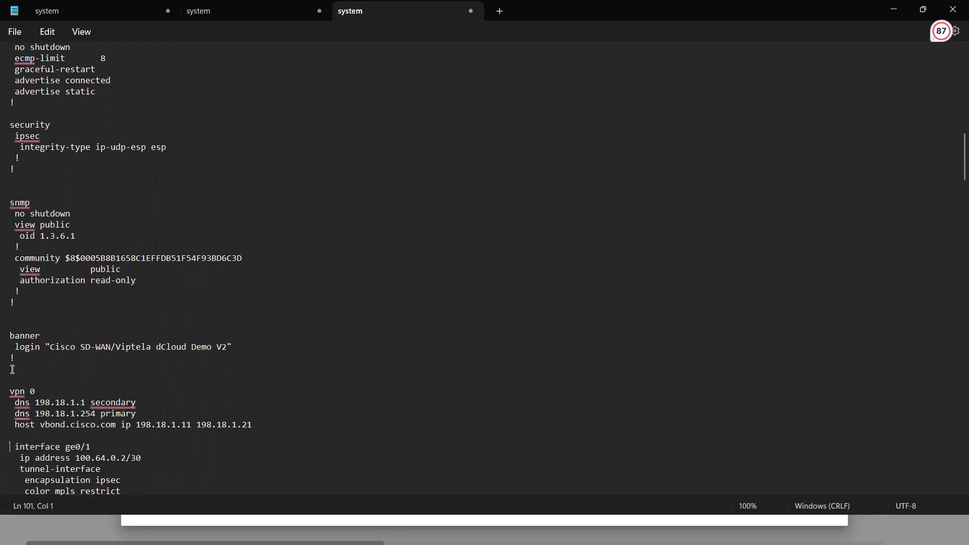
{"action": "key", "text": "Return"}
Insert two blank lines between the interface ge0/1 and interface ge0/2 blocks in vpn 0.
{"action": "key", "text": "Down"}
{"action": "key", "text": "Down"}
{"action": "key", "text": "Down"}
{"action": "key", "text": "Down"}
{"action": "key", "text": "Down"}
{"action": "key", "text": "Down"}
{"action": "key", "text": "Down"}
{"action": "key", "text": "Down"}
{"action": "key", "text": "Down"}
{"action": "key", "text": "Down"}
{"action": "key", "text": "Down"}
{"action": "key", "text": "Down"}
{"action": "key", "text": "Down"}
{"action": "key", "text": "Down"}
{"action": "key", "text": "Down"}
{"action": "key", "text": "Down"}
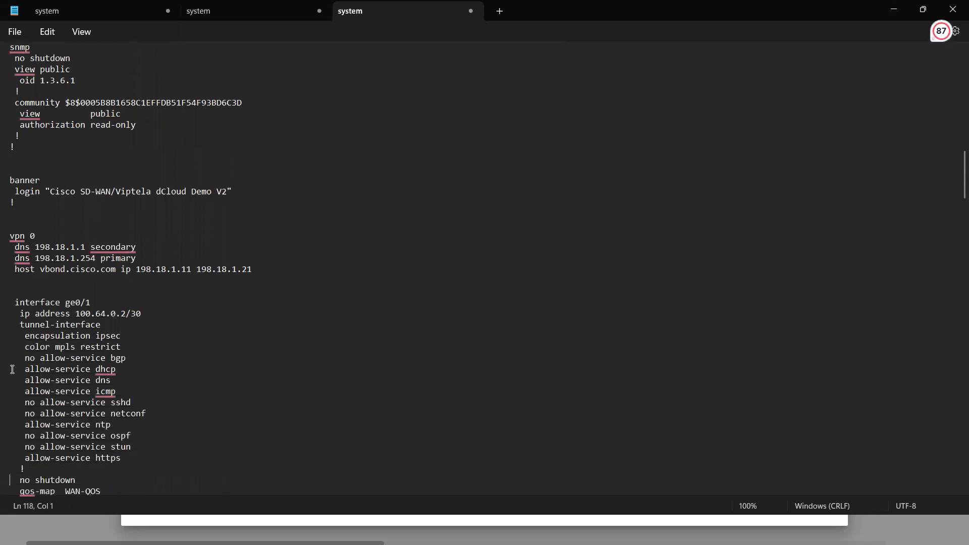
{"action": "key", "text": "Down"}
{"action": "key", "text": "Down"}
{"action": "key", "text": "Down"}
{"action": "key", "text": "Down"}
{"action": "key", "text": "Up"}
{"action": "key", "text": "Return"}
{"action": "key", "text": "Return"}
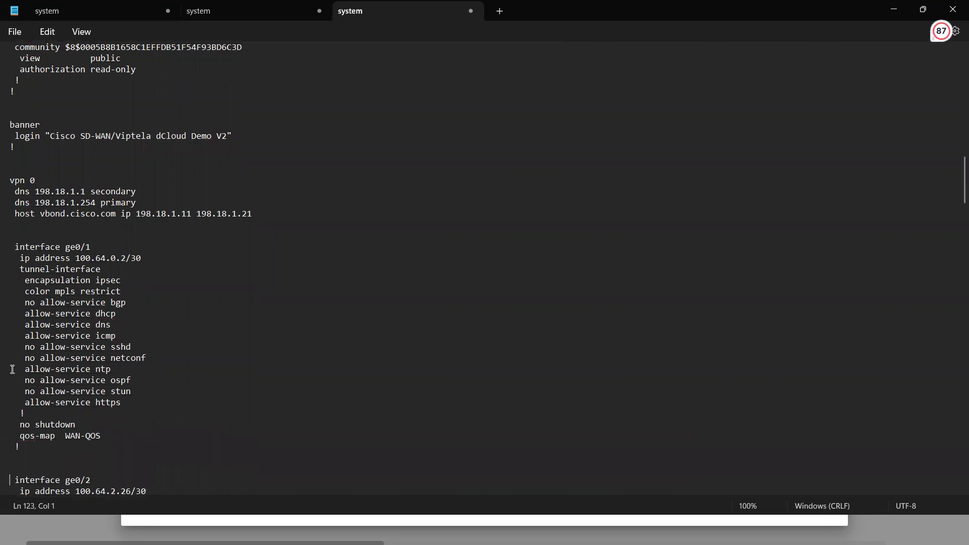
Prefix the first ip route line of vpn 0, the one to 100.64.0.1, with "vpn0---".
{"action": "key", "text": "Down"}
{"action": "key", "text": "Down"}
{"action": "key", "text": "Down"}
{"action": "key", "text": "Down"}
{"action": "key", "text": "Down"}
{"action": "key", "text": "Down"}
{"action": "key", "text": "Down"}
{"action": "key", "text": "Down"}
{"action": "key", "text": "Down"}
{"action": "key", "text": "Down"}
{"action": "key", "text": "Down"}
{"action": "key", "text": "Down"}
{"action": "key", "text": "Down"}
{"action": "key", "text": "Down"}
{"action": "key", "text": "Down"}
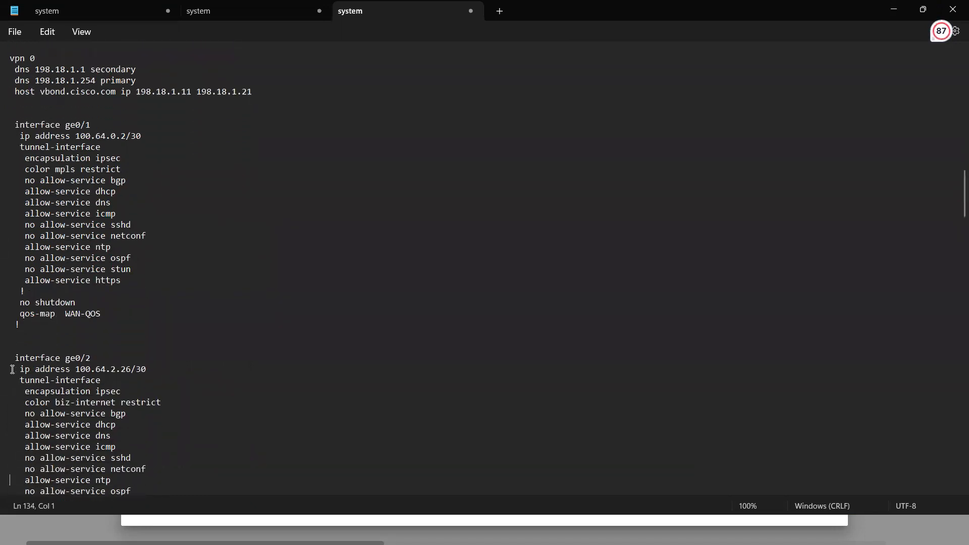
{"action": "scroll", "coordinate": [12, 369], "scroll_direction": "down", "scroll_amount": 1}
{"action": "key", "text": "Down"}
{"action": "key", "text": "Down"}
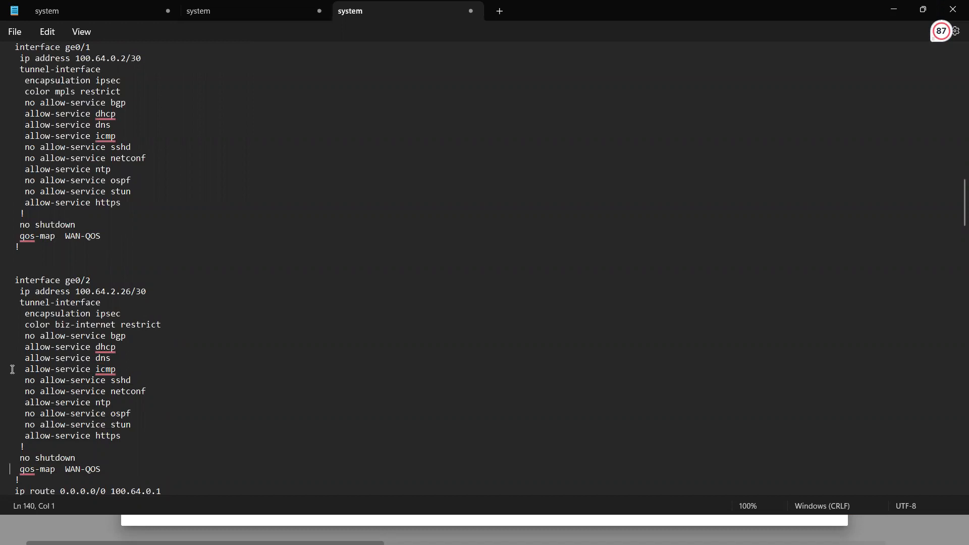
{"action": "key", "text": "Down"}
{"action": "type", "text": "ip route 0.0.0.0/0 100.64.2.25"}
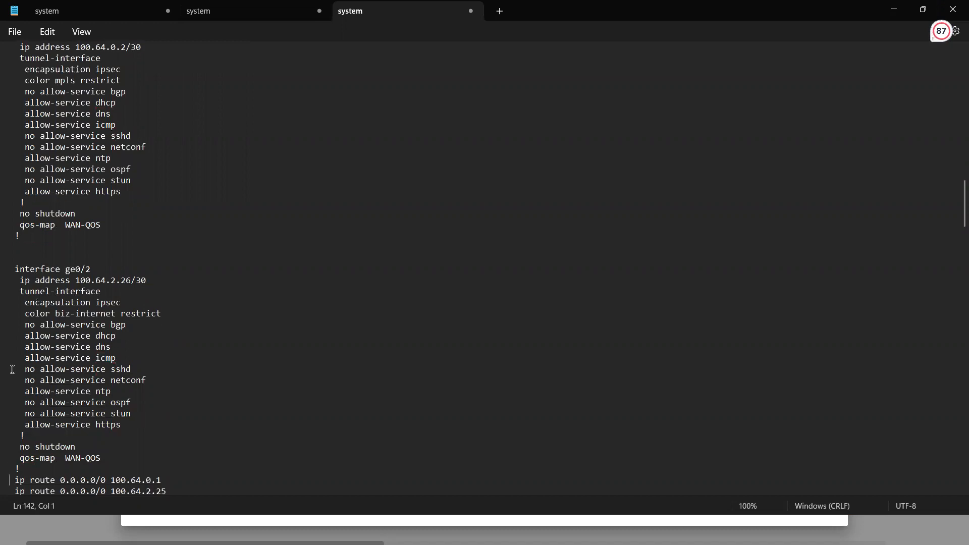
{"action": "scroll", "coordinate": [12, 369], "scroll_direction": "down", "scroll_amount": 2}
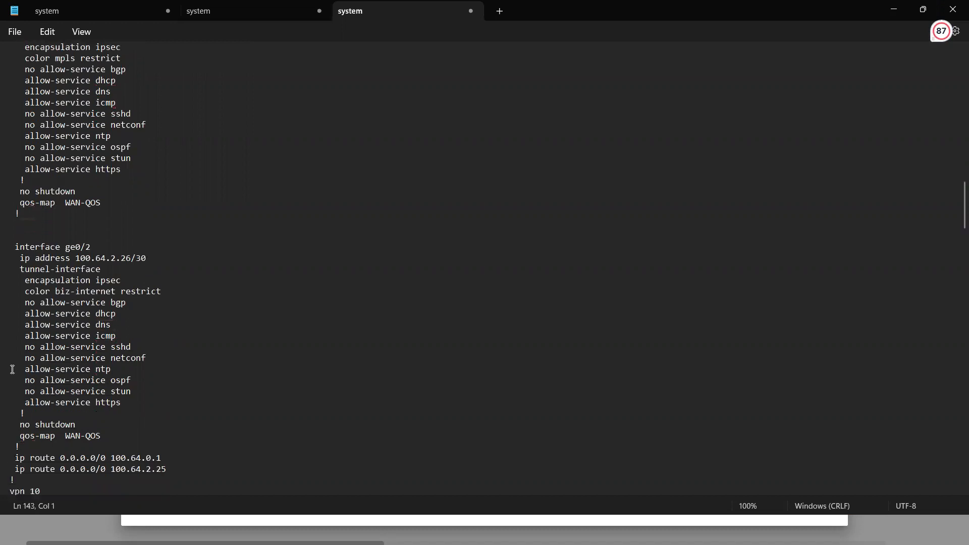
{"action": "key", "text": "Down"}
{"action": "key", "text": "Down"}
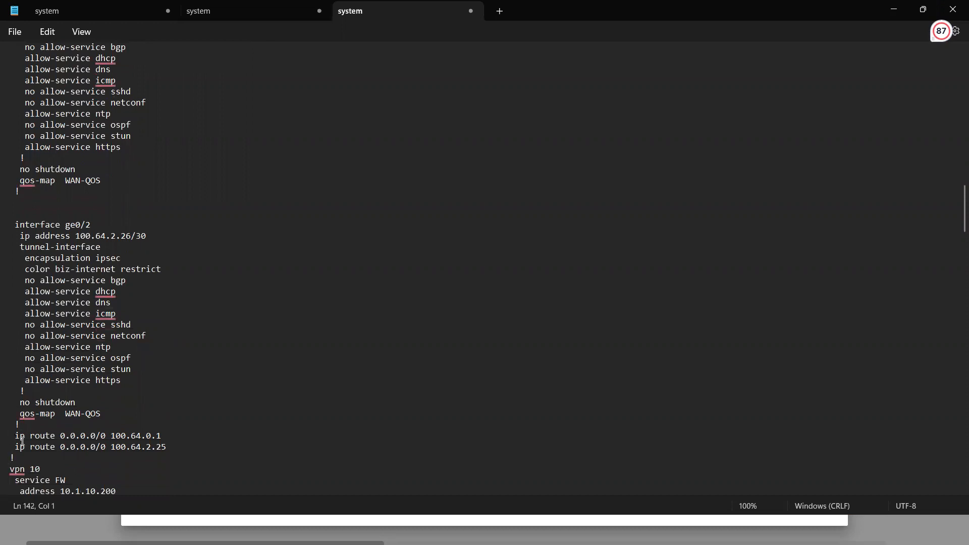
{"action": "type", "text": "vpn0-"}
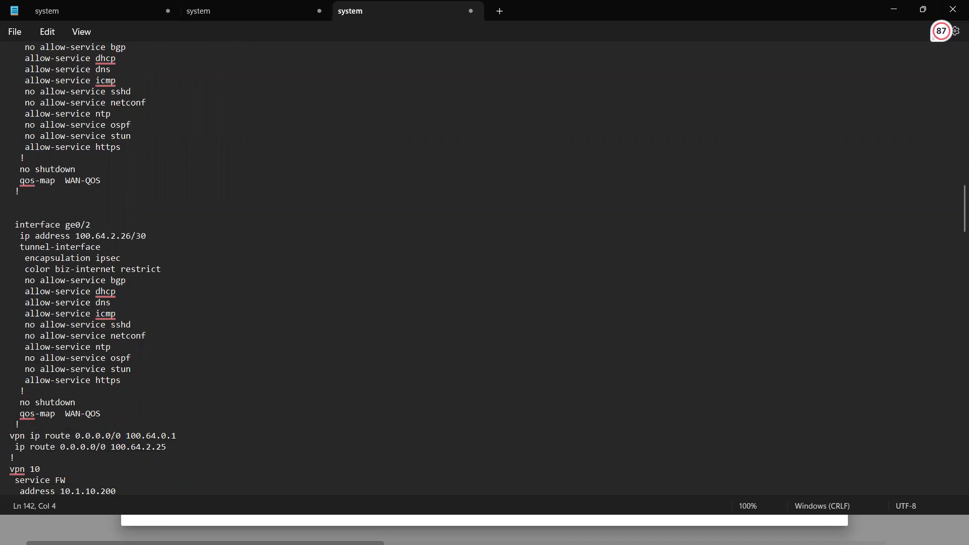
{"action": "type", "text": "--"}
Prefix the ip route line to 100.64.2.25 with "vpn0--".
{"action": "left_click", "coordinate": [21, 443]}
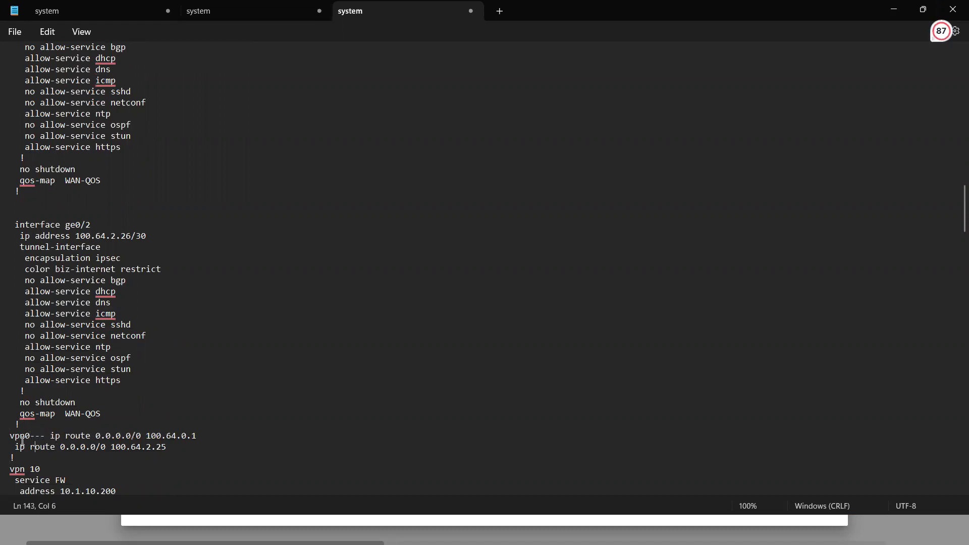
{"action": "key", "text": "Home"}
{"action": "type", "text": "vpn"}
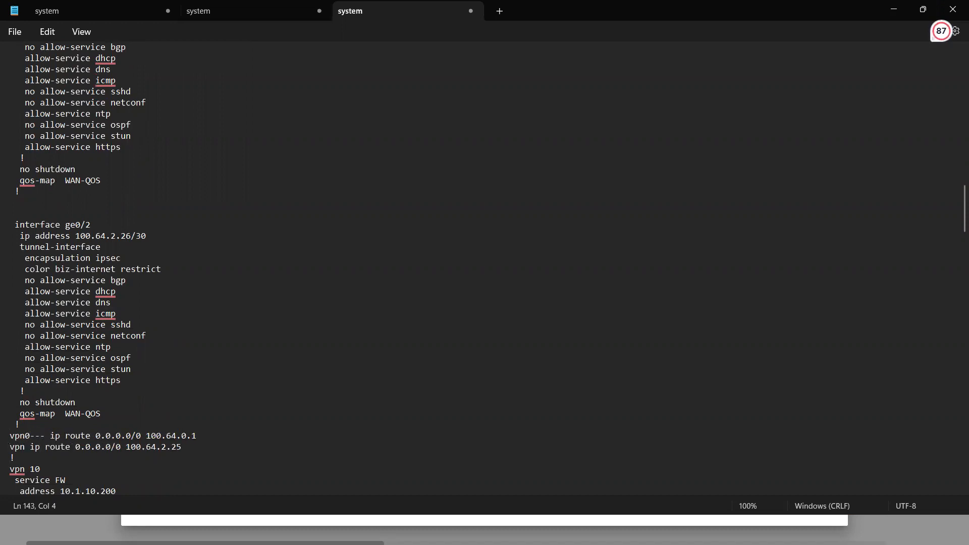
{"action": "type", "text": "0--"}
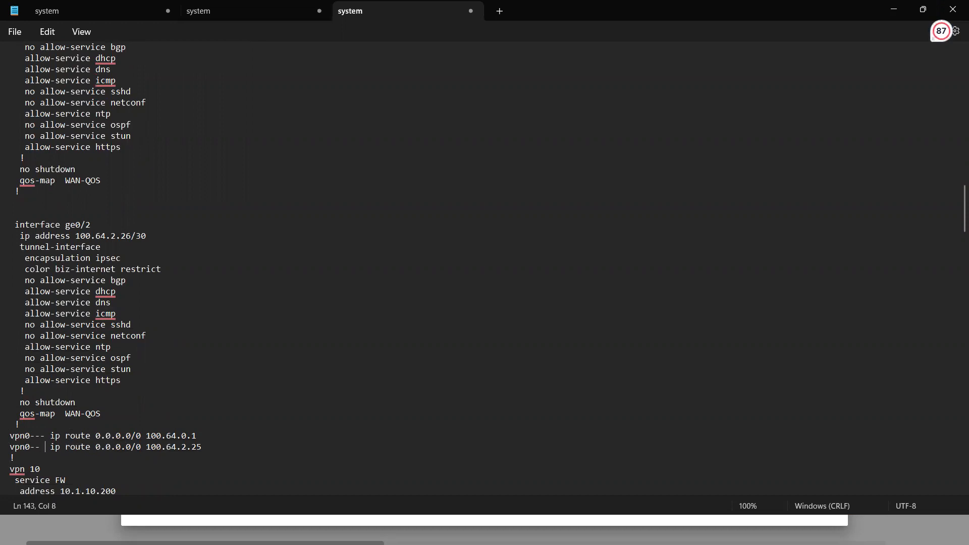
Insert a blank line between the vpn 0 routes and the vpn 10 section.
{"action": "left_click_drag", "start_coordinate": [11, 457], "coordinate": [12, 467]}
{"action": "left_click", "coordinate": [13, 461]}
{"action": "key", "text": "Down"}
{"action": "key", "text": "Down"}
{"action": "key", "text": "Down"}
{"action": "key", "text": "Down"}
{"action": "scroll", "coordinate": [19, 459], "scroll_direction": "down", "scroll_amount": 4}
{"action": "key", "text": "Down"}
{"action": "key", "text": "Down"}
{"action": "key", "text": "Down"}
{"action": "key", "text": "Down"}
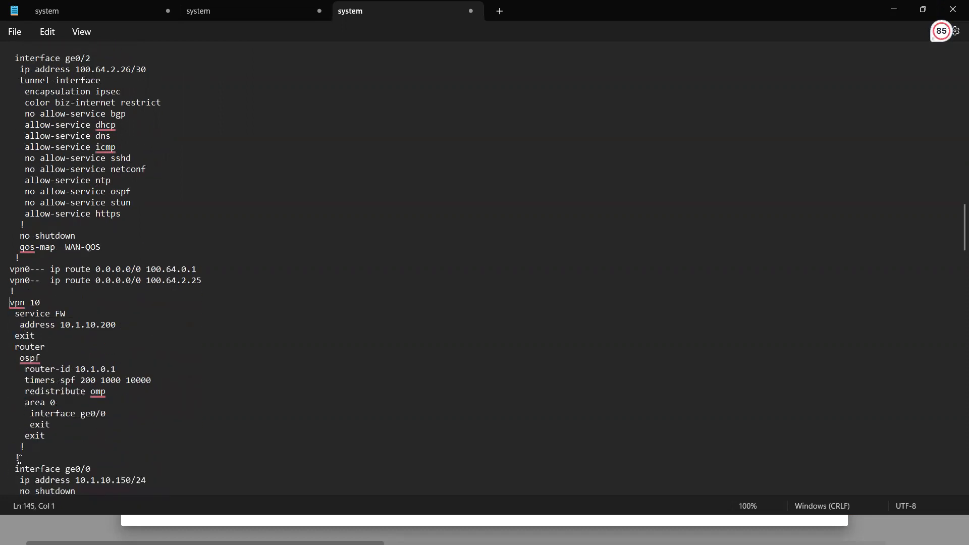
{"action": "key", "text": "Return"}
Insert two blank lines before the interface ge0/0 block in the vpn 10 section.
{"action": "key", "text": "Down"}
{"action": "key", "text": "Down"}
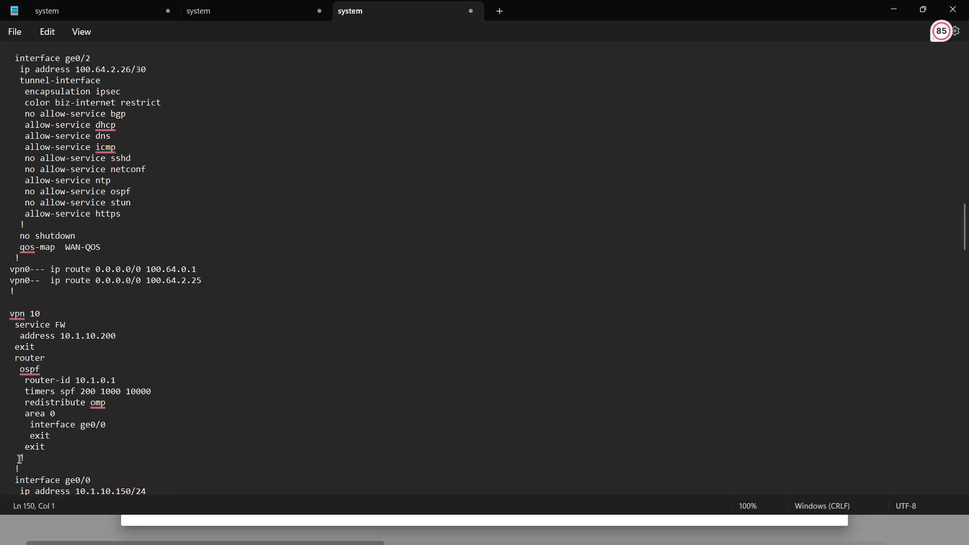
{"action": "key", "text": "Down"}
{"action": "key", "text": "Down"}
{"action": "key", "text": "Down"}
{"action": "key", "text": "Down"}
{"action": "key", "text": "Down"}
{"action": "key", "text": "Return"}
{"action": "key", "text": "Return"}
Insert two blank lines between the interface ge0/0 block and the ip route line in vpn 10.
{"action": "scroll", "coordinate": [176, 418], "scroll_direction": "down", "scroll_amount": 2}
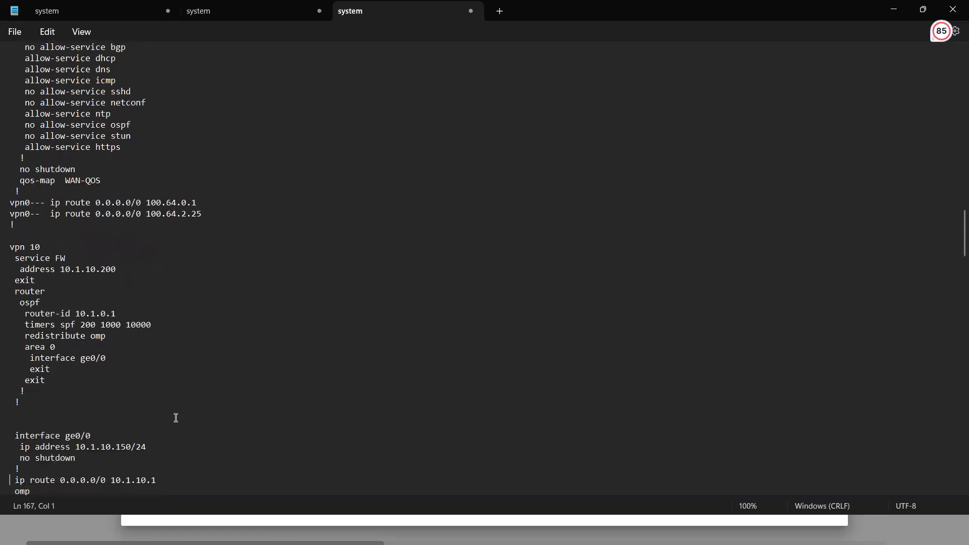
{"action": "key", "text": "Down"}
{"action": "key", "text": "Down"}
{"action": "key", "text": "Down"}
{"action": "key", "text": "Down"}
{"action": "key", "text": "Return"}
{"action": "key", "text": "Return"}
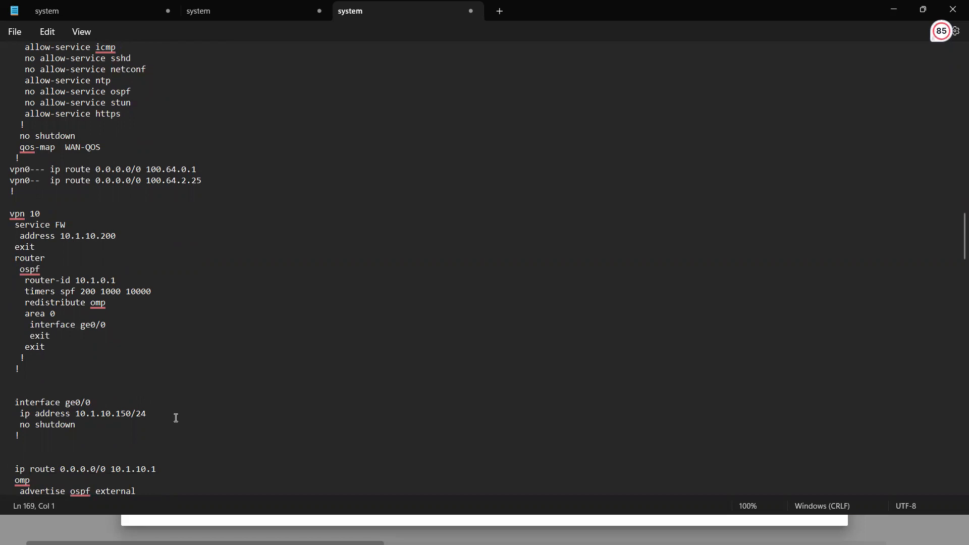
Prefix the vpn 10 ip route line with "vpn10---" and its omp line with "vpn10--".
{"action": "type", "text": "vpn10---"}
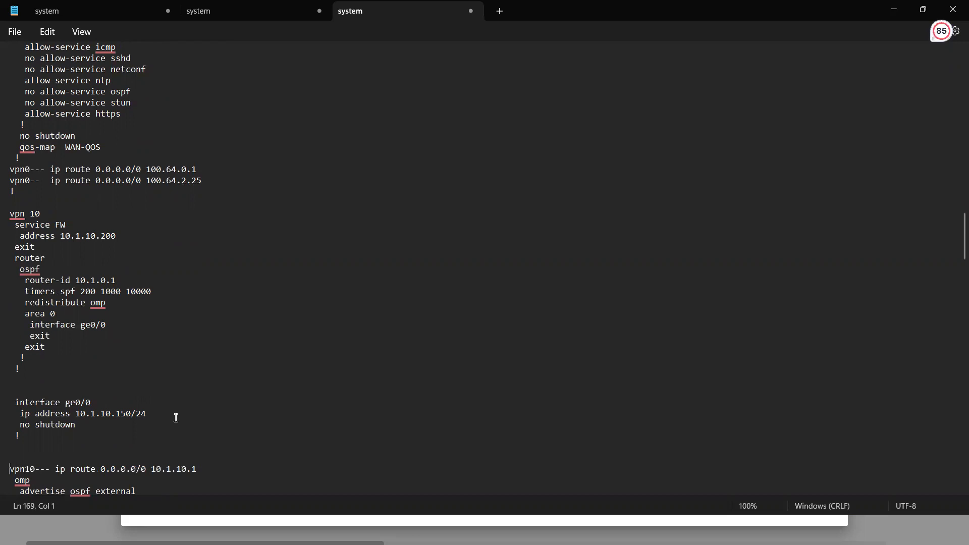
{"action": "key", "text": "Return"}
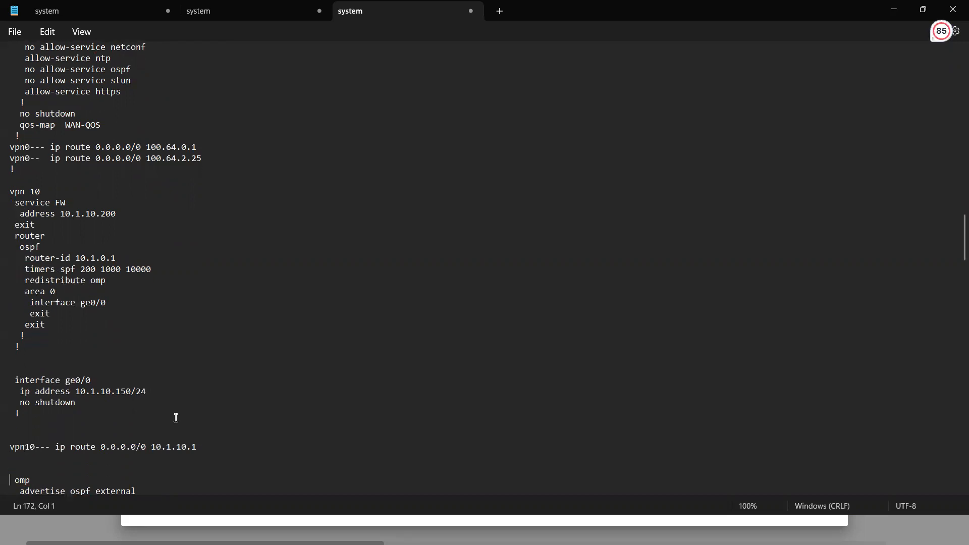
{"action": "key", "text": "BackSpace"}
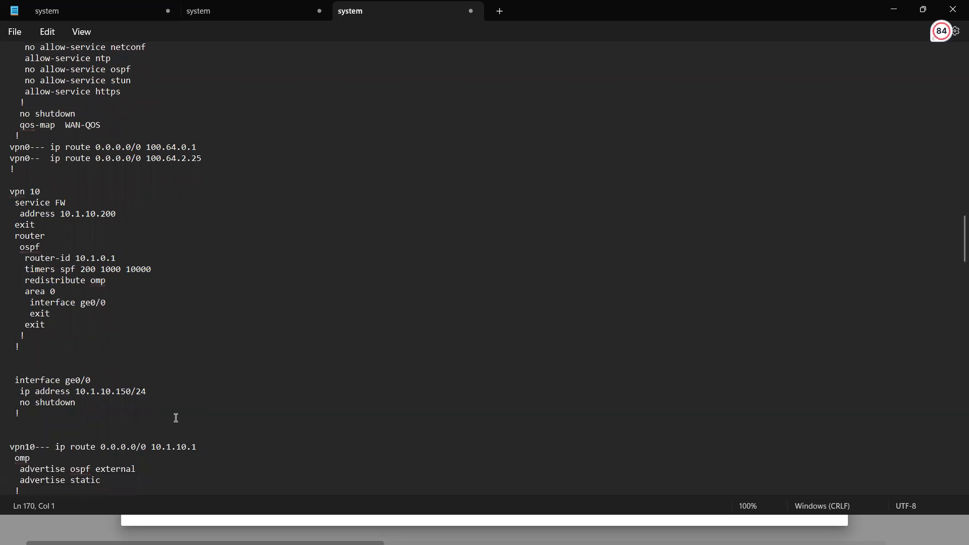
{"action": "type", "text": "vpn10--"}
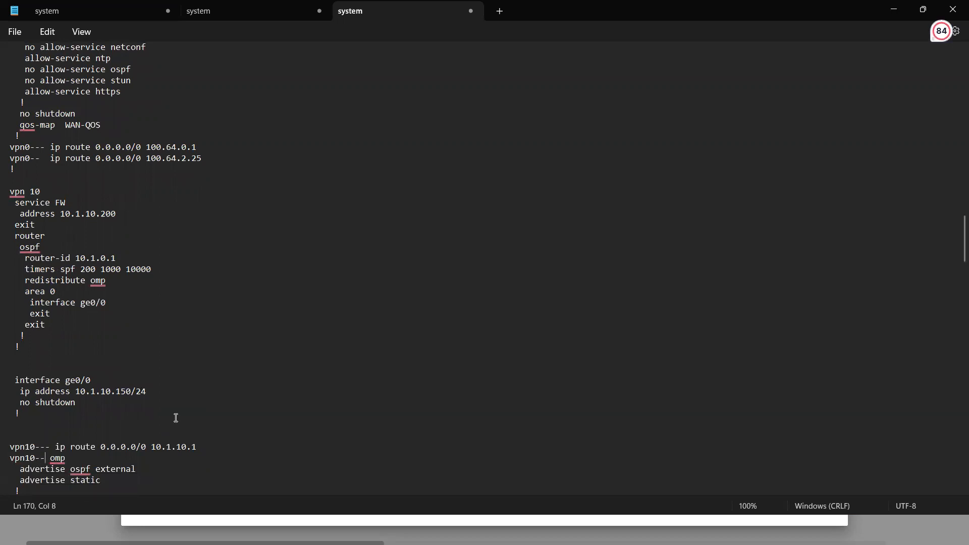
Insert a blank line before the interface ge0/3 block in the vpn 20 section.
{"action": "key", "text": "Down"}
{"action": "key", "text": "Down"}
{"action": "key", "text": "Down"}
{"action": "key", "text": "Down"}
{"action": "key", "text": "Down"}
{"action": "key", "text": "Down"}
{"action": "key", "text": "Down"}
{"action": "key", "text": "Down"}
{"action": "key", "text": "Down"}
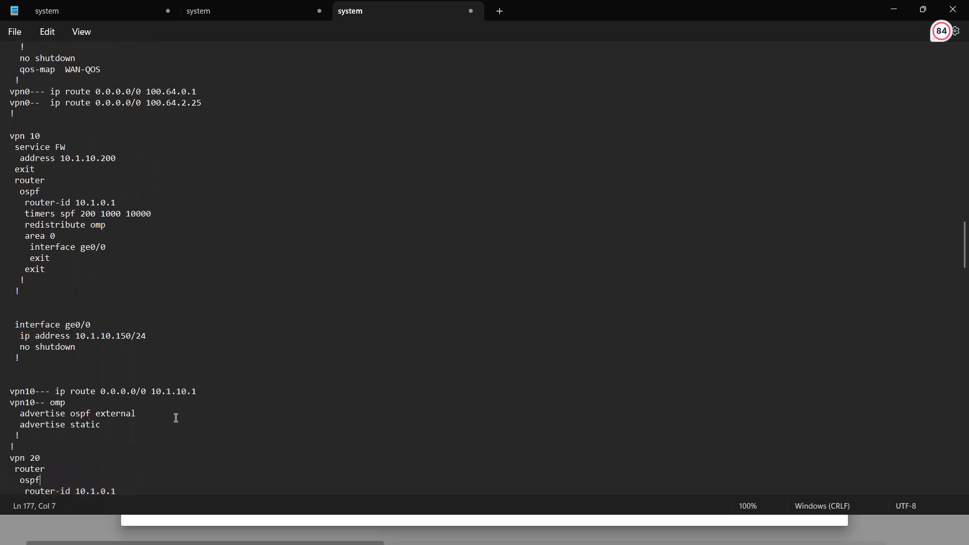
{"action": "key", "text": "Up"}
{"action": "key", "text": "Up"}
{"action": "key", "text": "Up"}
{"action": "key", "text": "Up"}
{"action": "key", "text": "Left"}
{"action": "key", "text": "Left"}
{"action": "key", "text": "Left"}
{"action": "key", "text": "Left"}
{"action": "key", "text": "Left"}
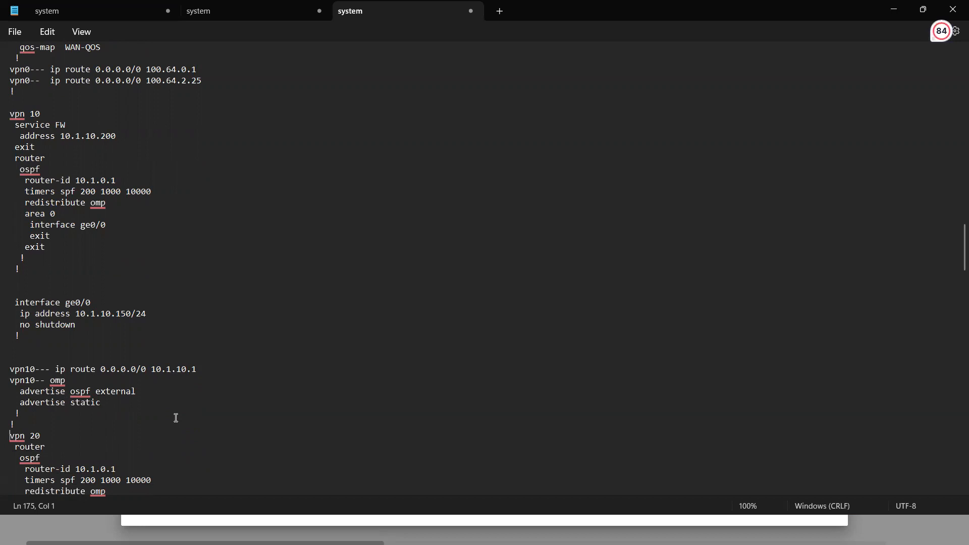
{"action": "key", "text": "Down"}
{"action": "key", "text": "Down"}
{"action": "key", "text": "Down"}
{"action": "key", "text": "Down"}
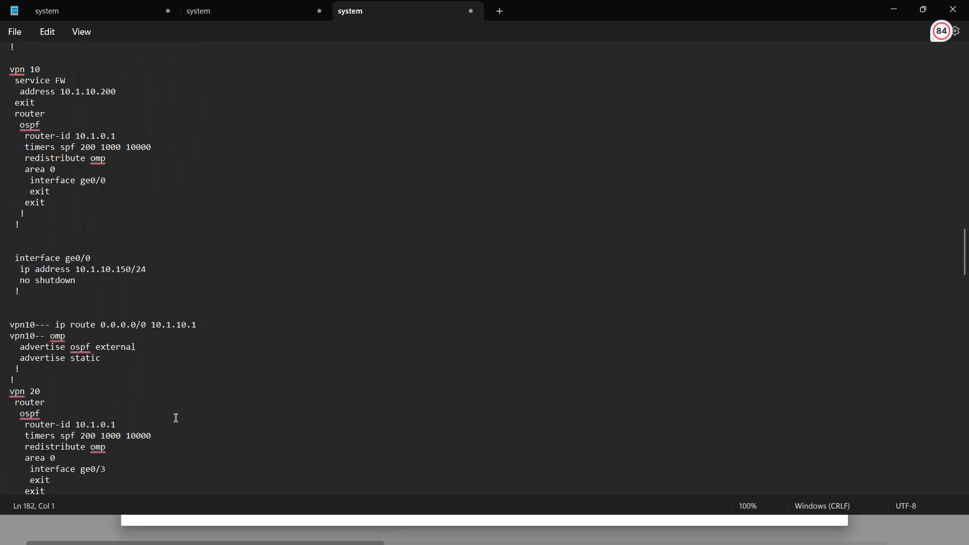
{"action": "key", "text": "Down"}
{"action": "key", "text": "Down"}
{"action": "key", "text": "Down"}
{"action": "key", "text": "Down"}
{"action": "key", "text": "Down"}
{"action": "key", "text": "Down"}
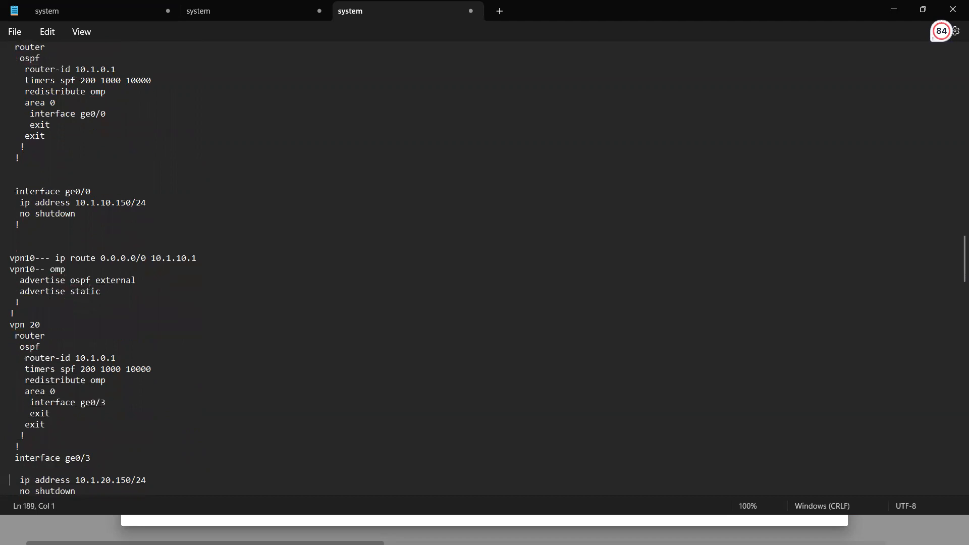
{"action": "key", "text": "BackSpace"}
{"action": "key", "text": "Up"}
{"action": "key", "text": "Return"}
Insert a blank line between the vpn 20 section and the vpn 512 section.
{"action": "key", "text": "Down"}
{"action": "key", "text": "Down"}
{"action": "key", "text": "Down"}
{"action": "key", "text": "Down"}
{"action": "key", "text": "Down"}
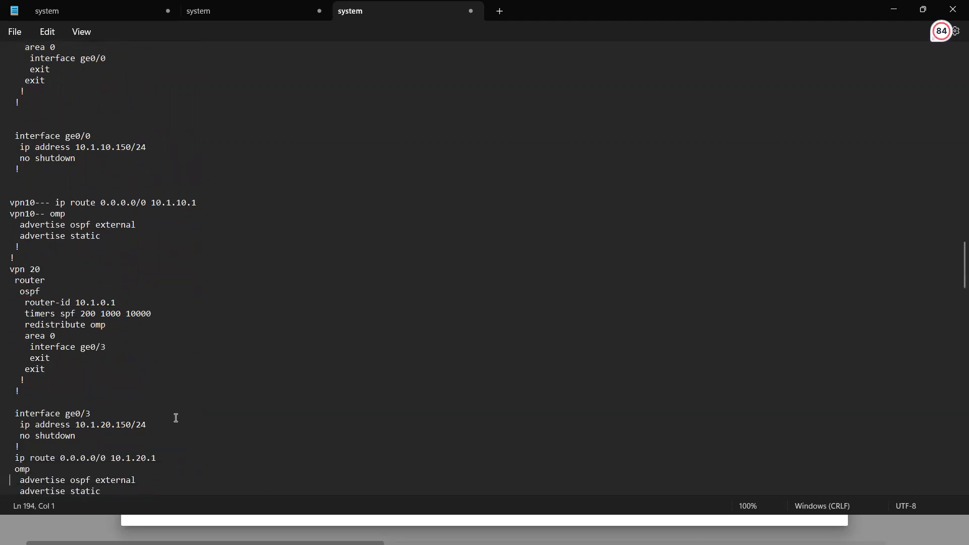
{"action": "key", "text": "Up"}
{"action": "key", "text": "Down"}
{"action": "key", "text": "Down"}
{"action": "key", "text": "Down"}
{"action": "key", "text": "Down"}
{"action": "key", "text": "Down"}
{"action": "key", "text": "Down"}
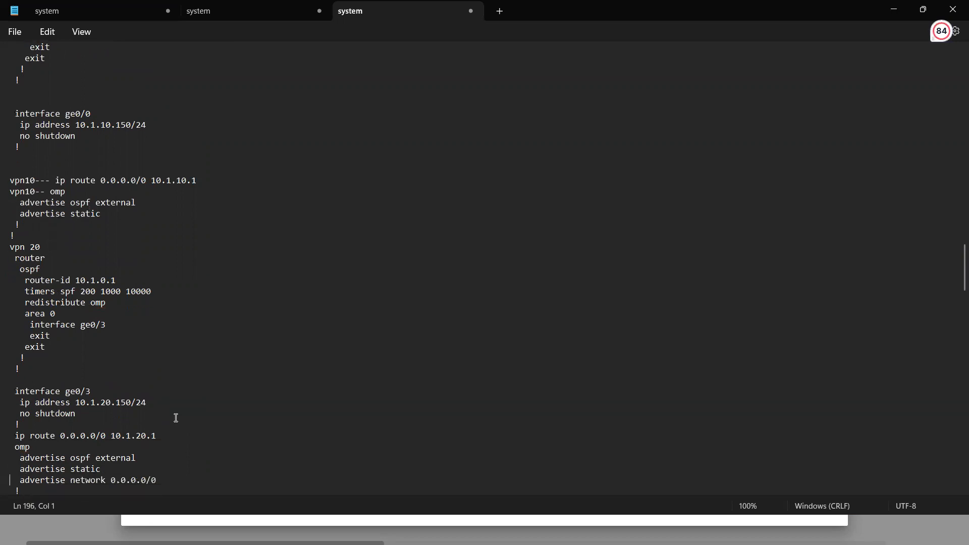
{"action": "key", "text": "Up"}
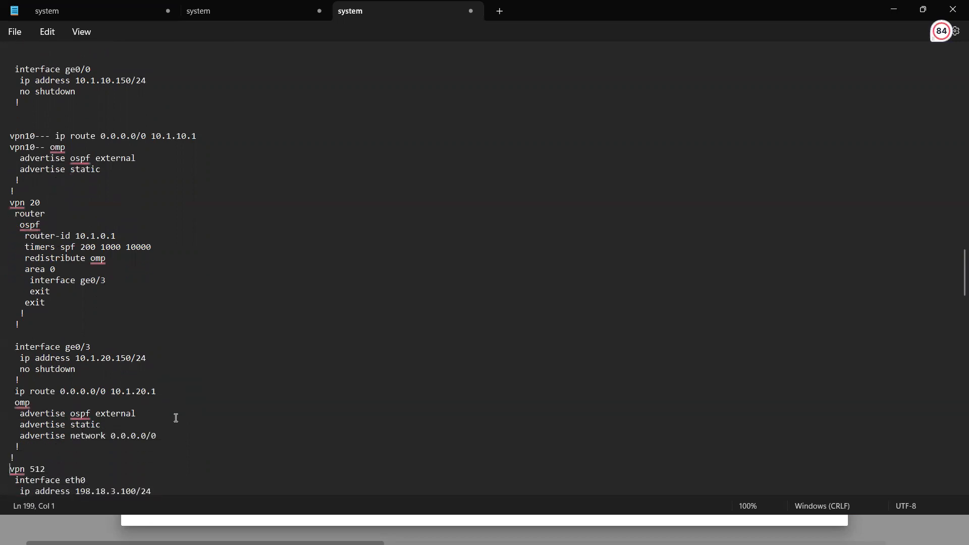
{"action": "key", "text": "Return"}
Insert a blank line before the interface eth0 block in the vpn 512 section.
{"action": "key", "text": "Down"}
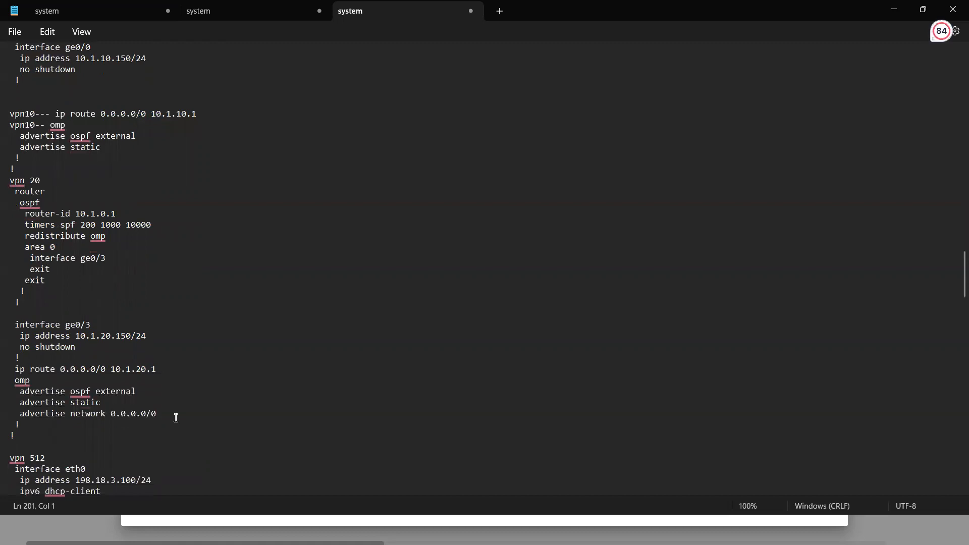
{"action": "key", "text": "Down"}
{"action": "key", "text": "Down"}
{"action": "key", "text": "Up"}
{"action": "type", "text": "\\"}
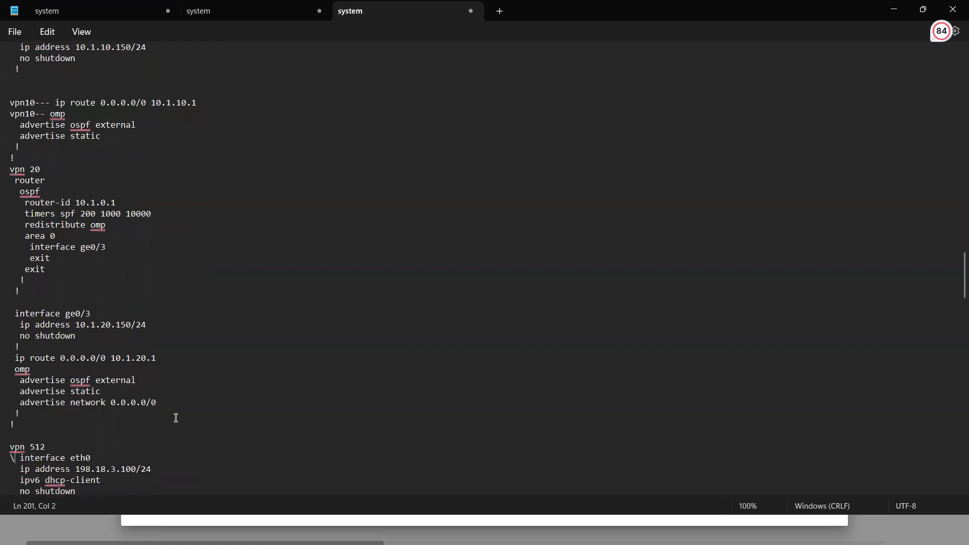
{"action": "key", "text": "BackSpace"}
{"action": "key", "text": "Return"}
Prefix the ip route line to 198.18.3.1 in vpn 512 with "VPN512--".
{"action": "key", "text": "Down"}
{"action": "key", "text": "Down"}
{"action": "key", "text": "Down"}
{"action": "key", "text": "Down"}
{"action": "key", "text": "Down"}
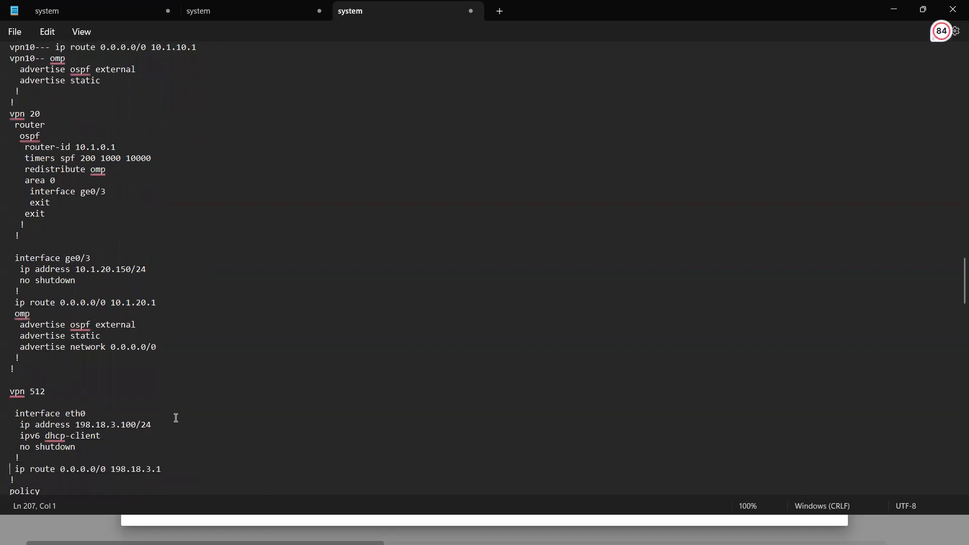
{"action": "type", "text": "VPN "}
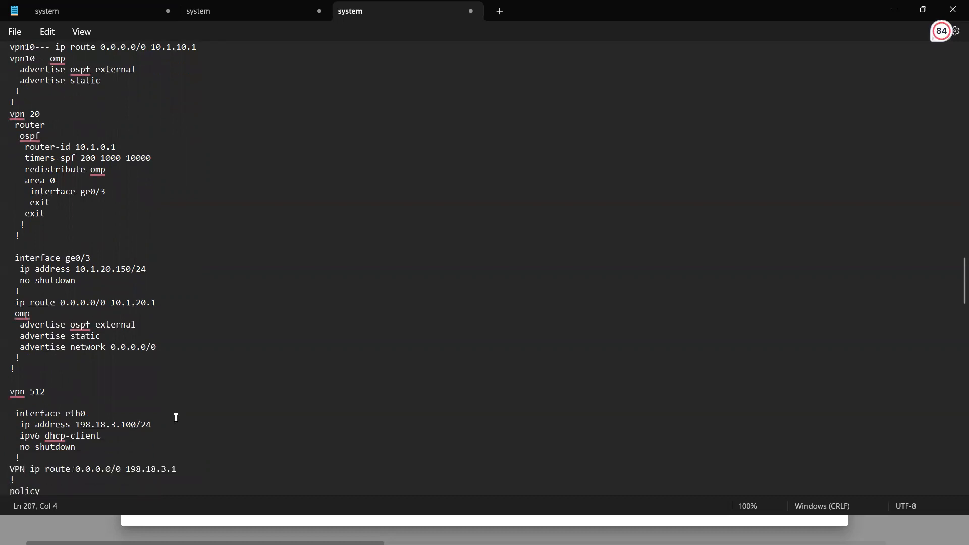
{"action": "type", "text": "512--"}
Look through the policy section, examining its prefix lists, route policies and class map.
{"action": "key", "text": "Down"}
{"action": "key", "text": "Down"}
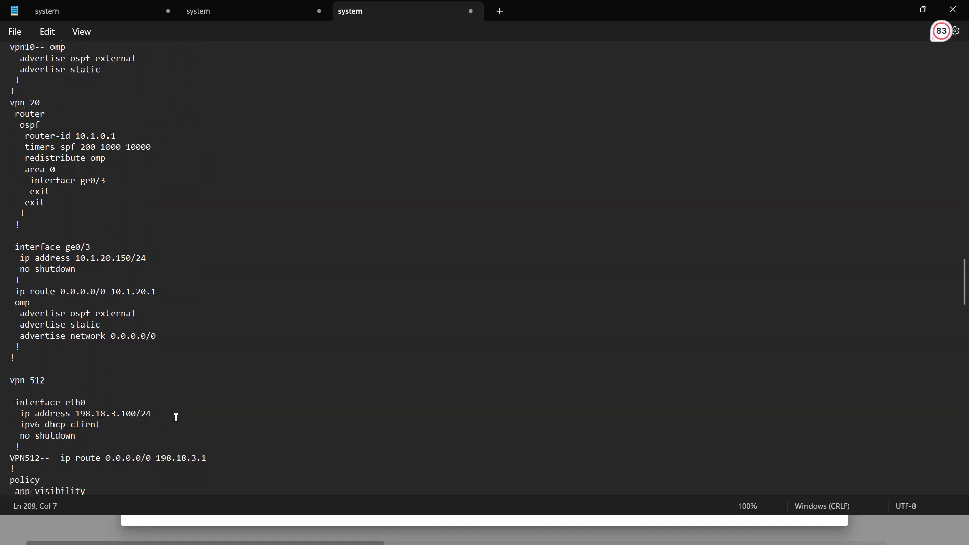
{"action": "key", "text": "Left"}
{"action": "key", "text": "Left"}
{"action": "key", "text": "Left"}
{"action": "key", "text": "Left"}
{"action": "key", "text": "Left"}
{"action": "key", "text": "Down"}
{"action": "key", "text": "Down"}
{"action": "key", "text": "Down"}
{"action": "key", "text": "Down"}
{"action": "key", "text": "Down"}
{"action": "key", "text": "Down"}
{"action": "key", "text": "Down"}
{"action": "key", "text": "Down"}
{"action": "key", "text": "Down"}
{"action": "key", "text": "Down"}
{"action": "key", "text": "Down"}
{"action": "key", "text": "Down"}
{"action": "key", "text": "Down"}
{"action": "key", "text": "Down"}
{"action": "key", "text": "Up"}
{"action": "key", "text": "Up"}
{"action": "key", "text": "Up"}
{"action": "key", "text": "Up"}
{"action": "key", "text": "Up"}
{"action": "key", "text": "Up"}
{"action": "key", "text": "Up"}
{"action": "key", "text": "Up"}
{"action": "key", "text": "Up"}
{"action": "key", "text": "Up"}
{"action": "key", "text": "Up"}
{"action": "key", "text": "Up"}
{"action": "key", "text": "Up"}
{"action": "key", "text": "Up"}
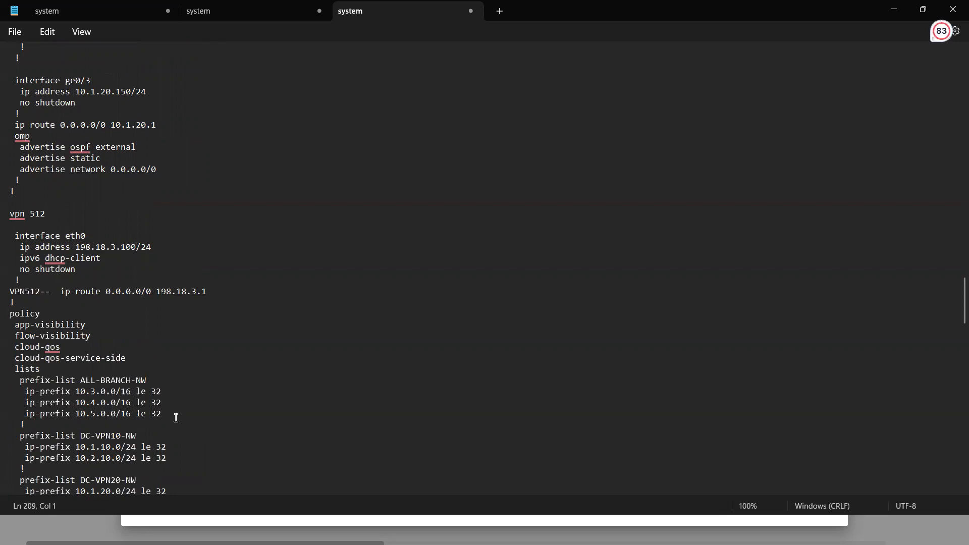
{"action": "key", "text": "Down"}
{"action": "key", "text": "Down"}
{"action": "key", "text": "Down"}
{"action": "key", "text": "Down"}
{"action": "key", "text": "Down"}
{"action": "key", "text": "Down"}
{"action": "key", "text": "Down"}
{"action": "key", "text": "Down"}
{"action": "key", "text": "Down"}
{"action": "key", "text": "Down"}
{"action": "key", "text": "Down"}
{"action": "key", "text": "Down"}
{"action": "key", "text": "Down"}
{"action": "key", "text": "Down"}
{"action": "key", "text": "Down"}
{"action": "key", "text": "Down"}
{"action": "key", "text": "Down"}
{"action": "key", "text": "Down"}
{"action": "key", "text": "Down"}
{"action": "key", "text": "Down"}
{"action": "key", "text": "Down"}
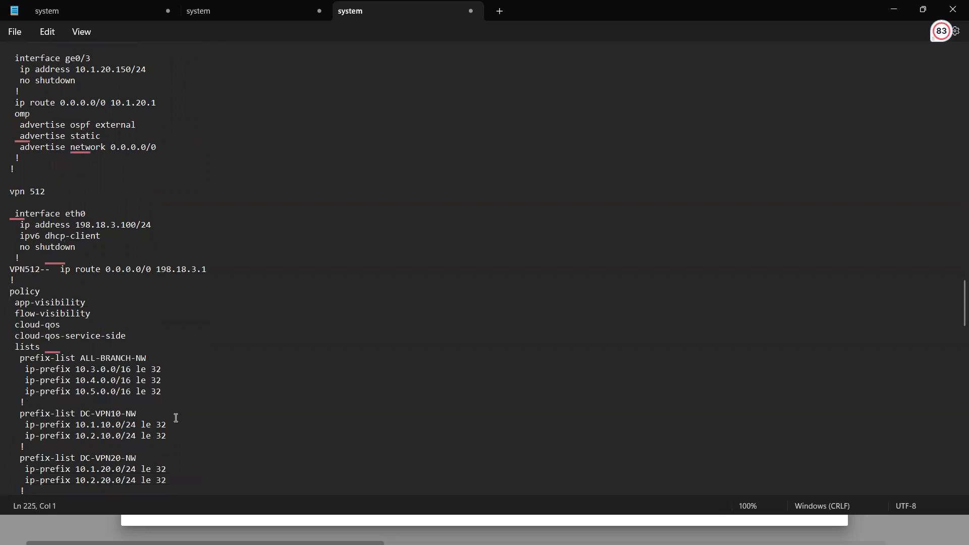
{"action": "key", "text": "Down"}
{"action": "key", "text": "Down"}
{"action": "key", "text": "Down"}
{"action": "key", "text": "Down"}
{"action": "key", "text": "Down"}
{"action": "key", "text": "Down"}
{"action": "key", "text": "Down"}
{"action": "key", "text": "Down"}
{"action": "key", "text": "Down"}
{"action": "key", "text": "Down"}
{"action": "key", "text": "Down"}
{"action": "key", "text": "Down"}
{"action": "key", "text": "Down"}
{"action": "key", "text": "Down"}
{"action": "key", "text": "Down"}
{"action": "key", "text": "Down"}
{"action": "key", "text": "Down"}
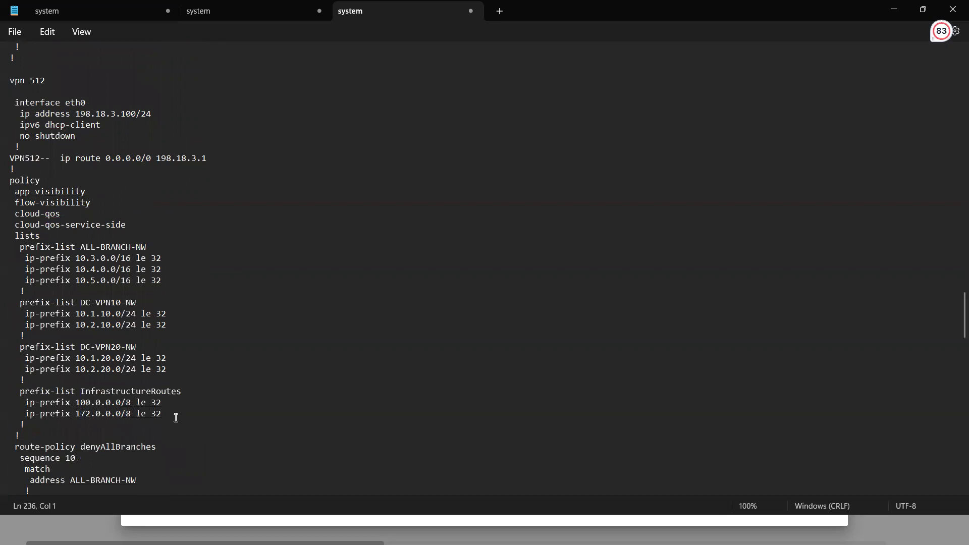
{"action": "key", "text": "Down"}
{"action": "key", "text": "Down"}
{"action": "key", "text": "Down"}
{"action": "key", "text": "Down"}
{"action": "key", "text": "Down"}
{"action": "key", "text": "Down"}
{"action": "key", "text": "Down"}
{"action": "key", "text": "Down"}
{"action": "key", "text": "Down"}
{"action": "key", "text": "Down"}
{"action": "key", "text": "Down"}
{"action": "key", "text": "Down"}
{"action": "key", "text": "Down"}
{"action": "key", "text": "Down"}
{"action": "key", "text": "Down"}
{"action": "key", "text": "Down"}
{"action": "key", "text": "Down"}
{"action": "key", "text": "Down"}
{"action": "key", "text": "Down"}
{"action": "key", "text": "Down"}
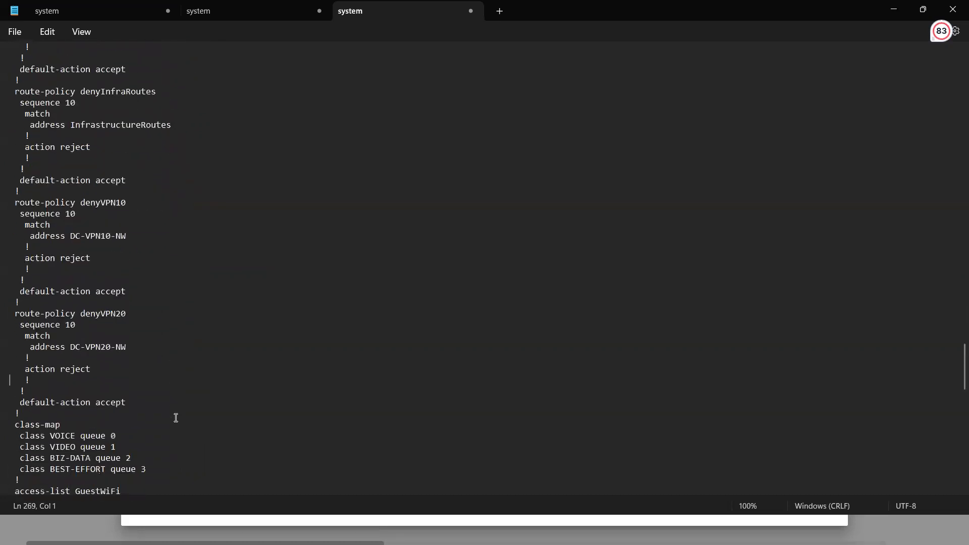
{"action": "key", "text": "Up"}
{"action": "key", "text": "Up"}
{"action": "key", "text": "Up"}
{"action": "key", "text": "Up"}
{"action": "key", "text": "Up"}
{"action": "key", "text": "Up"}
{"action": "key", "text": "Up"}
{"action": "key", "text": "Up"}
{"action": "key", "text": "Up"}
{"action": "key", "text": "Up"}
{"action": "key", "text": "Up"}
{"action": "key", "text": "Up"}
{"action": "key", "text": "Up"}
{"action": "key", "text": "Up"}
{"action": "key", "text": "Up"}
{"action": "key", "text": "Up"}
{"action": "key", "text": "Up"}
{"action": "key", "text": "Up"}
{"action": "key", "text": "Up"}
{"action": "key", "text": "Up"}
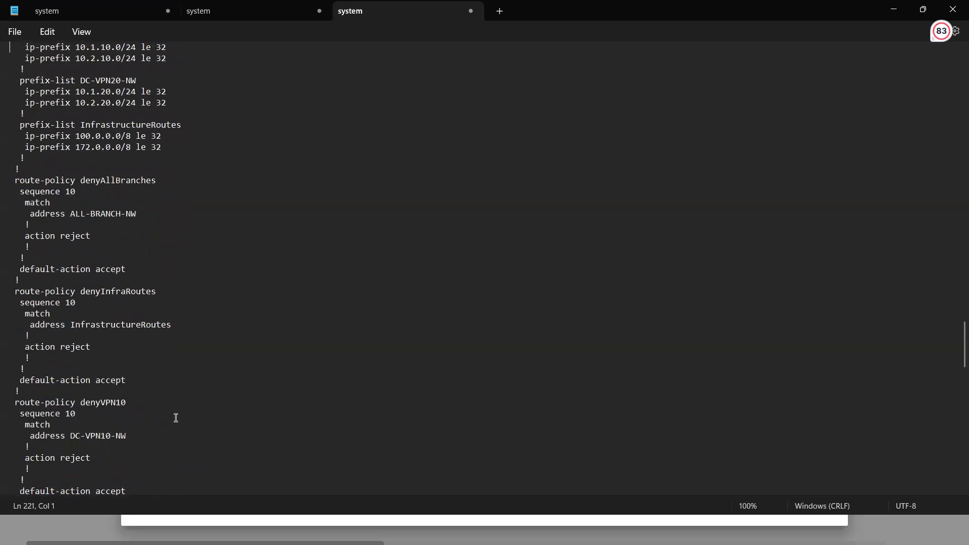
{"action": "key", "text": "Up"}
{"action": "key", "text": "Up"}
{"action": "key", "text": "Up"}
{"action": "key", "text": "Up"}
{"action": "key", "text": "Up"}
{"action": "key", "text": "Up"}
{"action": "key", "text": "Up"}
{"action": "key", "text": "Up"}
{"action": "key", "text": "Up"}
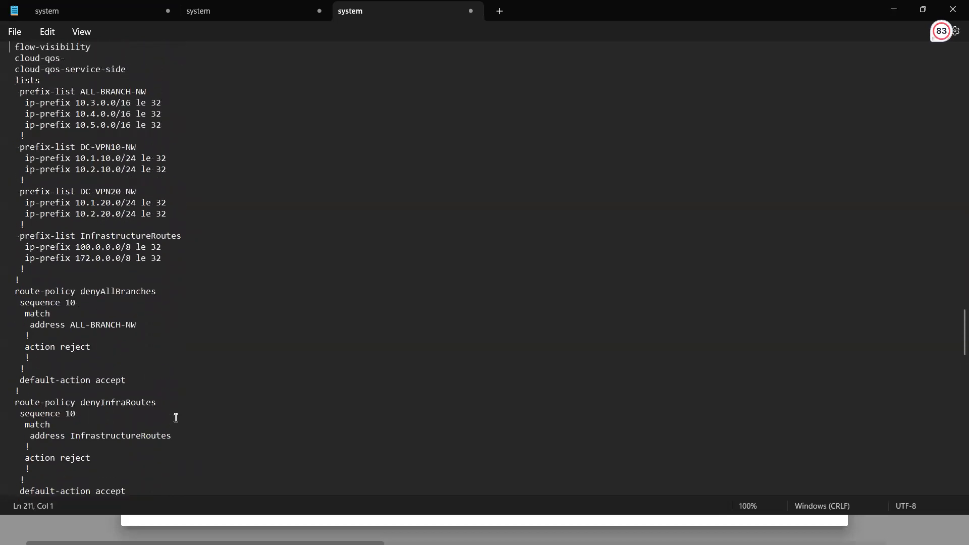
Delete the whole policy section, from the policy line through the qos-map WAN-QOS block, from the end of the configuration.
{"action": "key", "text": "Up"}
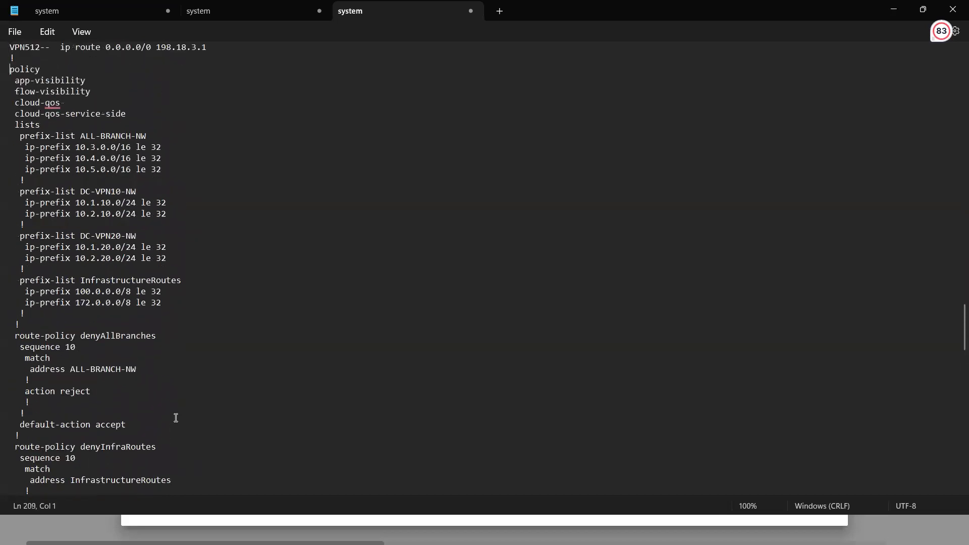
{"action": "key", "text": "shift+Down"}
{"action": "key", "text": "shift+Down"}
{"action": "key", "text": "shift+Down"}
{"action": "key", "text": "shift+Down"}
{"action": "key", "text": "shift+Down"}
{"action": "key", "text": "shift+Down"}
{"action": "key", "text": "shift+Down"}
{"action": "key", "text": "shift+Down"}
{"action": "key", "text": "shift+Down"}
{"action": "key", "text": "shift+Down"}
{"action": "key", "text": "shift+Down"}
{"action": "key", "text": "shift+Down"}
{"action": "key", "text": "shift+Down"}
{"action": "key", "text": "shift+Down"}
{"action": "key", "text": "shift+Down"}
{"action": "key", "text": "shift+Down"}
{"action": "key", "text": "shift+Down"}
{"action": "key", "text": "shift+Down"}
{"action": "key", "text": "shift+Down"}
{"action": "key", "text": "shift+Down"}
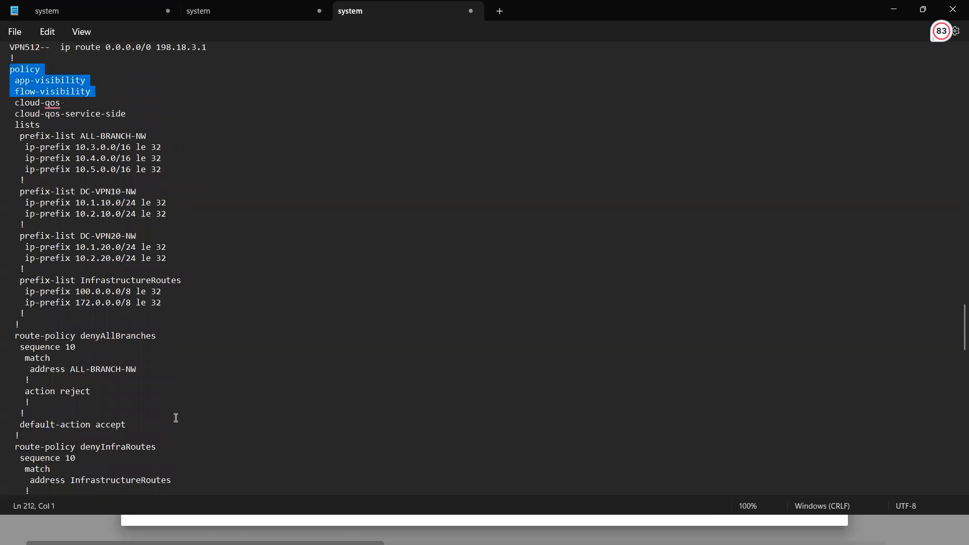
{"action": "key", "text": "shift+Down"}
{"action": "key", "text": "shift+Down"}
{"action": "key", "text": "shift+Down"}
{"action": "key", "text": "shift+Down"}
{"action": "key", "text": "shift+Down"}
{"action": "key", "text": "shift+Down"}
{"action": "key", "text": "shift+Down"}
{"action": "key", "text": "shift+Down"}
{"action": "key", "text": "shift+Down"}
{"action": "key", "text": "shift+Down"}
{"action": "key", "text": "shift+Down"}
{"action": "key", "text": "shift+Down"}
{"action": "key", "text": "shift+Down"}
{"action": "key", "text": "shift+Down"}
{"action": "key", "text": "shift+Down"}
{"action": "key", "text": "shift+Down"}
{"action": "key", "text": "shift+Down"}
{"action": "key", "text": "shift+Down"}
{"action": "key", "text": "shift+Down"}
{"action": "key", "text": "shift+Down"}
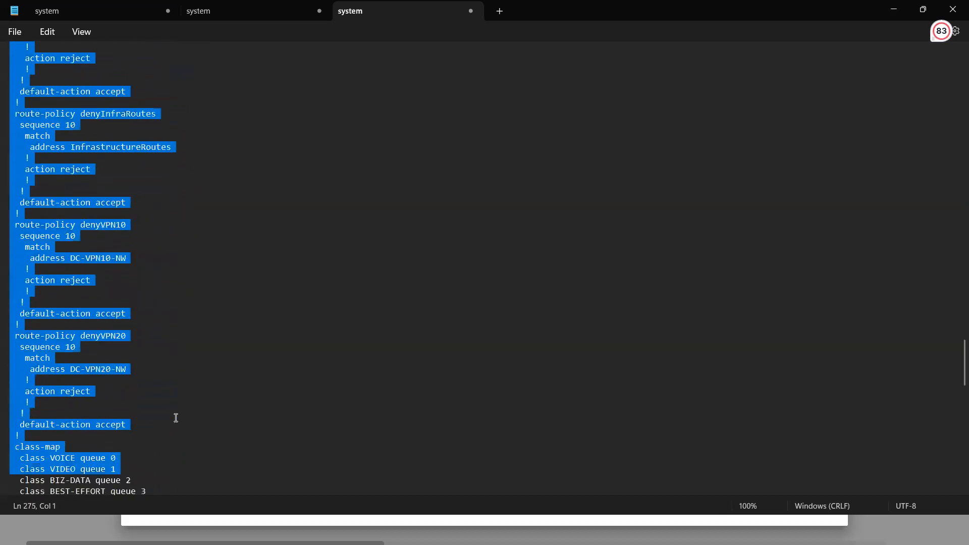
{"action": "key", "text": "shift+Down"}
{"action": "key", "text": "shift+Down"}
{"action": "key", "text": "shift+Down"}
{"action": "key", "text": "shift+Down"}
{"action": "key", "text": "shift+Down"}
{"action": "key", "text": "shift+Down"}
{"action": "key", "text": "shift+Down"}
{"action": "key", "text": "shift+Down"}
{"action": "key", "text": "shift+Down"}
{"action": "key", "text": "shift+Down"}
{"action": "key", "text": "shift+Down"}
{"action": "key", "text": "shift+Down"}
{"action": "key", "text": "shift+Down"}
{"action": "key", "text": "shift+Down"}
{"action": "key", "text": "shift+Down"}
{"action": "key", "text": "shift+Down"}
{"action": "key", "text": "shift+Down"}
{"action": "key", "text": "shift+Down"}
{"action": "key", "text": "shift+Down"}
{"action": "key", "text": "shift+Down"}
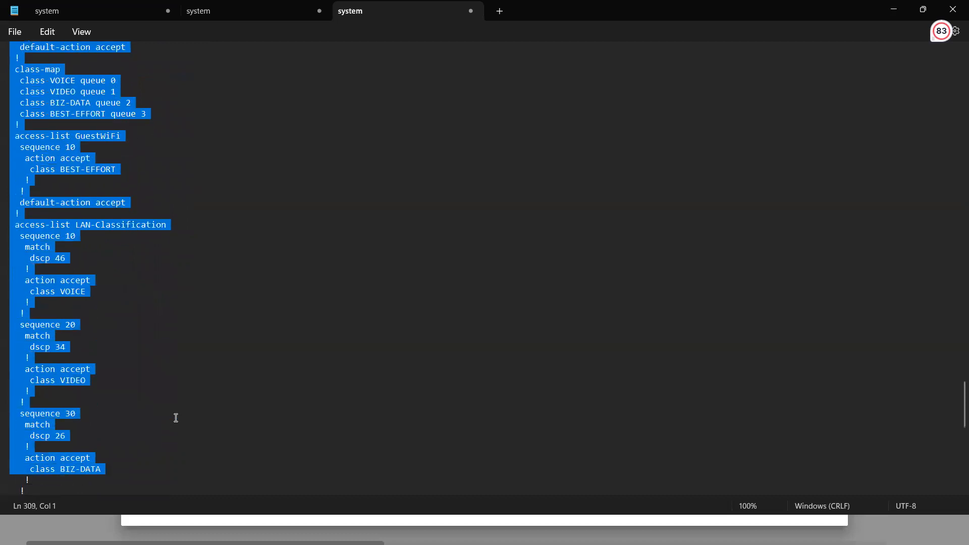
{"action": "key", "text": "shift+Down"}
{"action": "key", "text": "shift+Down"}
{"action": "key", "text": "shift+Down"}
{"action": "key", "text": "shift+Down"}
{"action": "key", "text": "shift+Down"}
{"action": "key", "text": "shift+Down"}
{"action": "key", "text": "shift+Down"}
{"action": "key", "text": "shift+Down"}
{"action": "key", "text": "shift+Down"}
{"action": "key", "text": "shift+Down"}
{"action": "key", "text": "shift+Down"}
{"action": "key", "text": "shift+Down"}
{"action": "key", "text": "shift+Down"}
{"action": "key", "text": "shift+Down"}
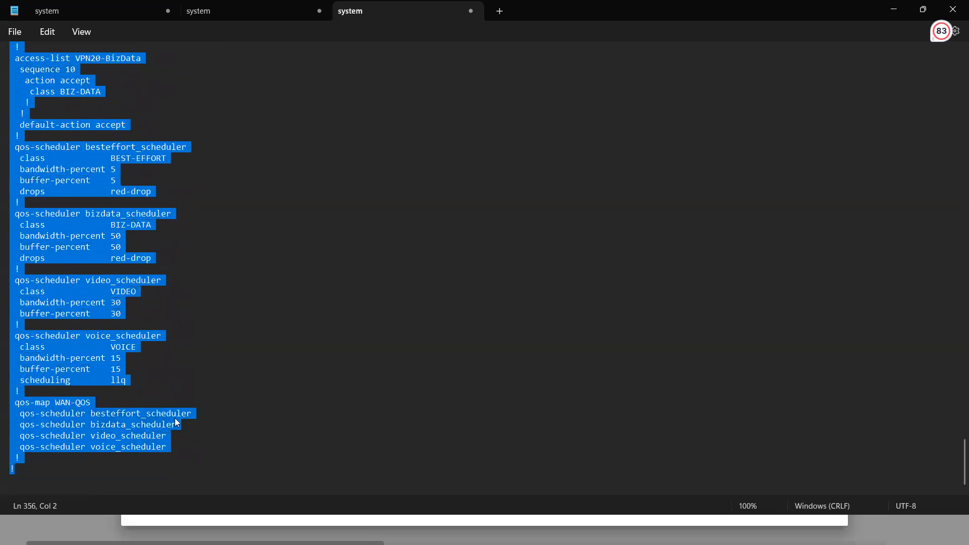
{"action": "key", "text": "Delete"}
{"action": "key", "text": "BackSpace"}
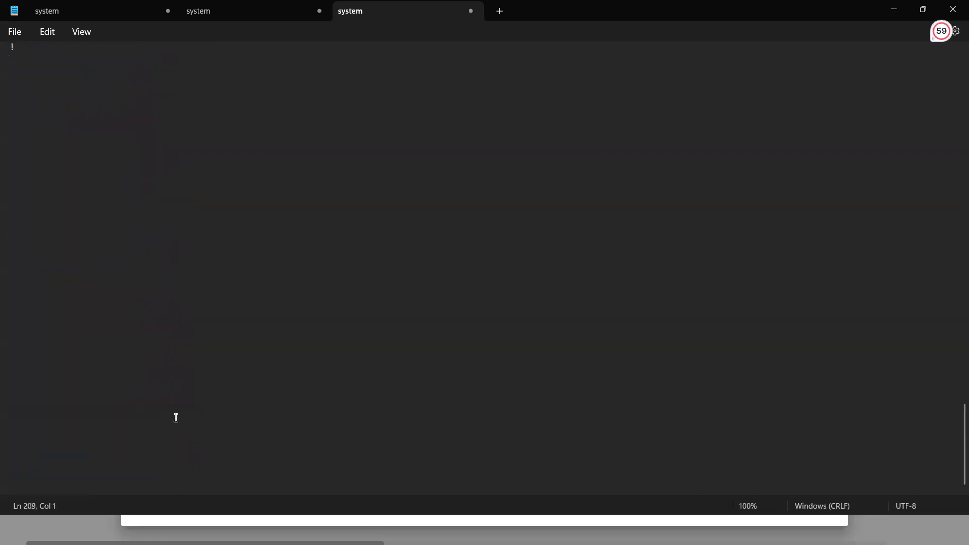
{"action": "key", "text": "BackSpace"}
{"action": "key", "text": "BackSpace"}
{"action": "key", "text": "BackSpace"}
{"action": "key", "text": "BackSpace"}
{"action": "key", "text": "BackSpace"}
{"action": "key", "text": "BackSpace"}
{"action": "key", "text": "BackSpace"}
{"action": "key", "text": "BackSpace"}
{"action": "key", "text": "BackSpace"}
{"action": "key", "text": "BackSpace"}
{"action": "key", "text": "BackSpace"}
{"action": "key", "text": "BackSpace"}
{"action": "key", "text": "BackSpace"}
{"action": "key", "text": "BackSpace"}
{"action": "key", "text": "BackSpace"}
{"action": "key", "text": "BackSpace"}
{"action": "key", "text": "BackSpace"}
{"action": "key", "text": "BackSpace"}
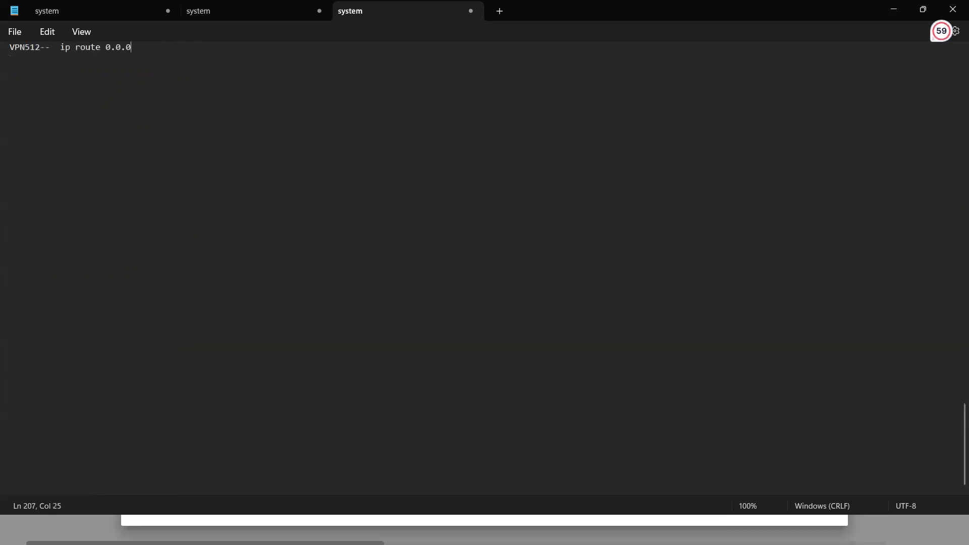
{"action": "key", "text": "ctrl+z"}
Return to the beginning of the configuration and review the system and aaa sections.
{"action": "key", "text": "Up"}
{"action": "key", "text": "Up"}
{"action": "key", "text": "Up"}
{"action": "key", "text": "Up"}
{"action": "key", "text": "Up"}
{"action": "key", "text": "Up"}
{"action": "key", "text": "Up"}
{"action": "key", "text": "Up"}
{"action": "key", "text": "Up"}
{"action": "key", "text": "Up"}
{"action": "key", "text": "Up"}
{"action": "key", "text": "Up"}
{"action": "key", "text": "Up"}
{"action": "key", "text": "Up"}
{"action": "key", "text": "Up"}
{"action": "key", "text": "Up"}
{"action": "key", "text": "Up"}
{"action": "key", "text": "Up"}
{"action": "key", "text": "Up"}
{"action": "key", "text": "Up"}
{"action": "key", "text": "Up"}
{"action": "key", "text": "Up"}
{"action": "key", "text": "Up"}
{"action": "key", "text": "Up"}
{"action": "key", "text": "Up"}
{"action": "key", "text": "Up"}
{"action": "key", "text": "Up"}
{"action": "key", "text": "Up"}
{"action": "key", "text": "Up"}
{"action": "key", "text": "Up"}
{"action": "key", "text": "Up"}
{"action": "key", "text": "Up"}
{"action": "key", "text": "Up"}
{"action": "key", "text": "Up"}
{"action": "key", "text": "Up"}
{"action": "key", "text": "Up"}
{"action": "key", "text": "Up"}
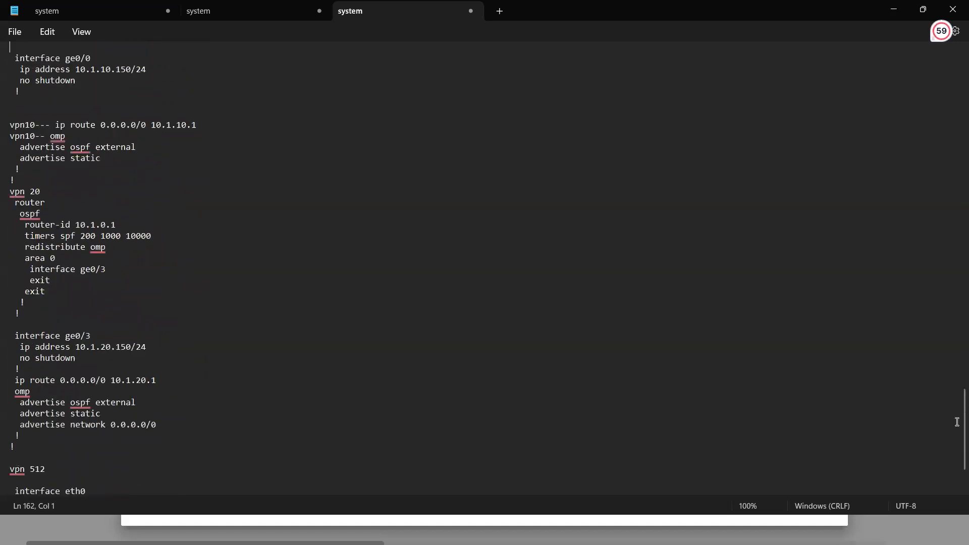
{"action": "scroll", "coordinate": [955, 200], "scroll_direction": "up", "scroll_amount": 20}
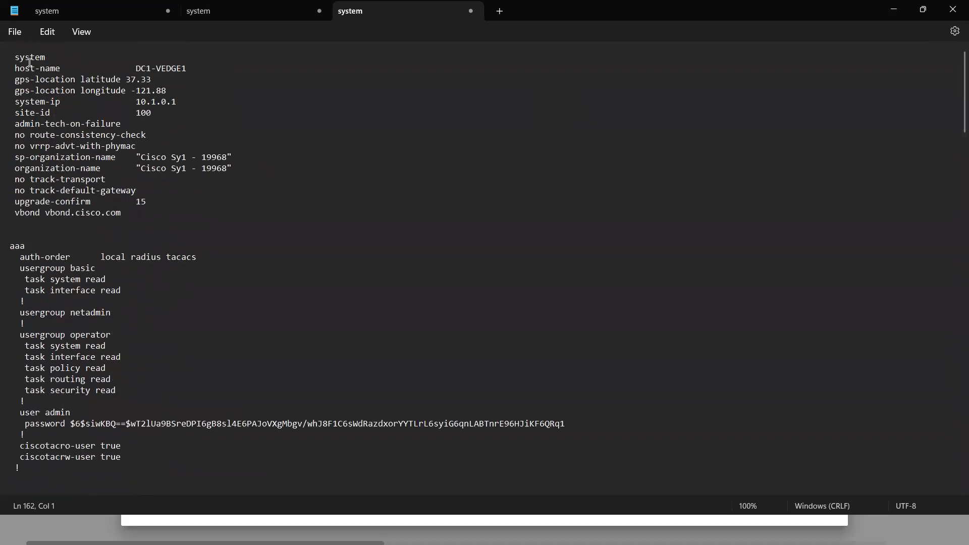
{"action": "left_click_drag", "start_coordinate": [16, 56], "coordinate": [123, 212]}
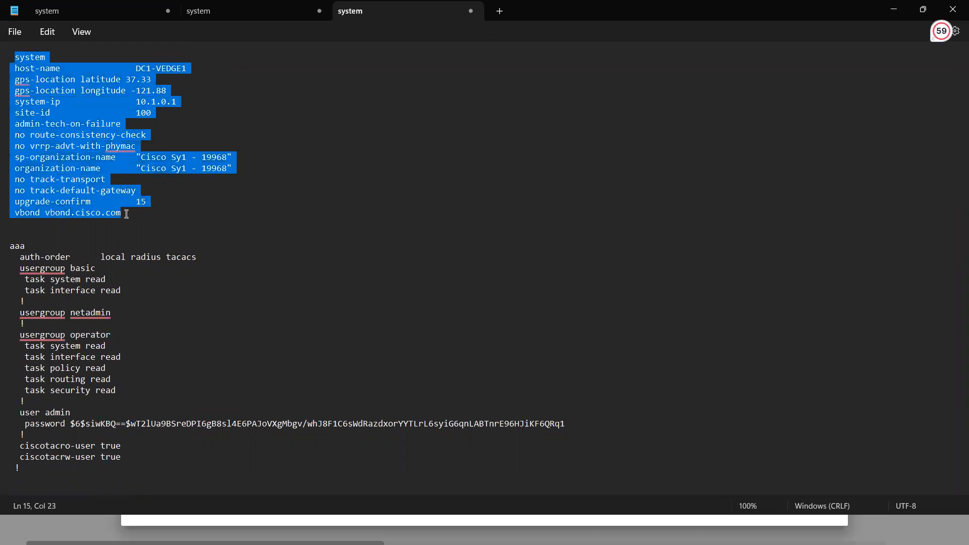
{"action": "left_click", "coordinate": [212, 229]}
{"action": "left_click_drag", "start_coordinate": [15, 57], "coordinate": [119, 213]}
{"action": "left_click_drag", "start_coordinate": [11, 246], "coordinate": [48, 466]}
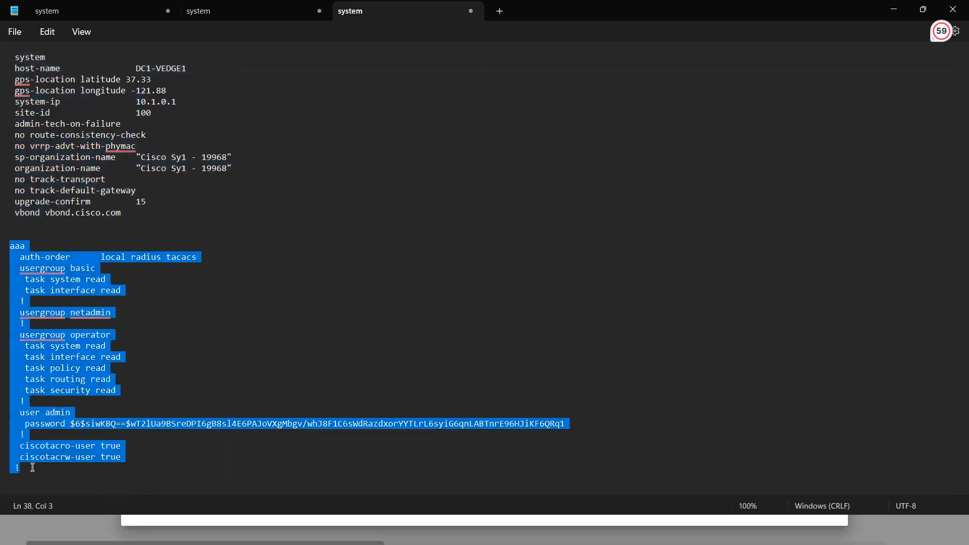
{"action": "left_click", "coordinate": [32, 468]}
Review the logging and ntp sections that follow the aaa section.
{"action": "key", "text": "Down"}
{"action": "key", "text": "Down"}
{"action": "key", "text": "Down"}
{"action": "key", "text": "Down"}
{"action": "key", "text": "Down"}
{"action": "key", "text": "Down"}
{"action": "key", "text": "Down"}
{"action": "key", "text": "Down"}
{"action": "key", "text": "Down"}
{"action": "key", "text": "Down"}
{"action": "key", "text": "Down"}
{"action": "key", "text": "Down"}
{"action": "key", "text": "Down"}
{"action": "key", "text": "Down"}
{"action": "key", "text": "Down"}
{"action": "key", "text": "Down"}
{"action": "key", "text": "Down"}
{"action": "key", "text": "Down"}
{"action": "key", "text": "Down"}
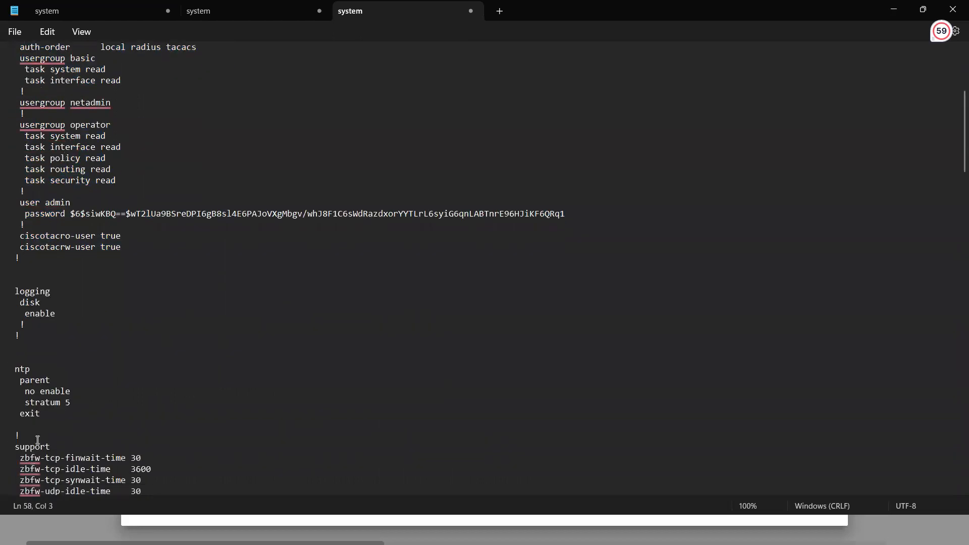
{"action": "left_click_drag", "start_coordinate": [30, 429], "coordinate": [13, 294]}
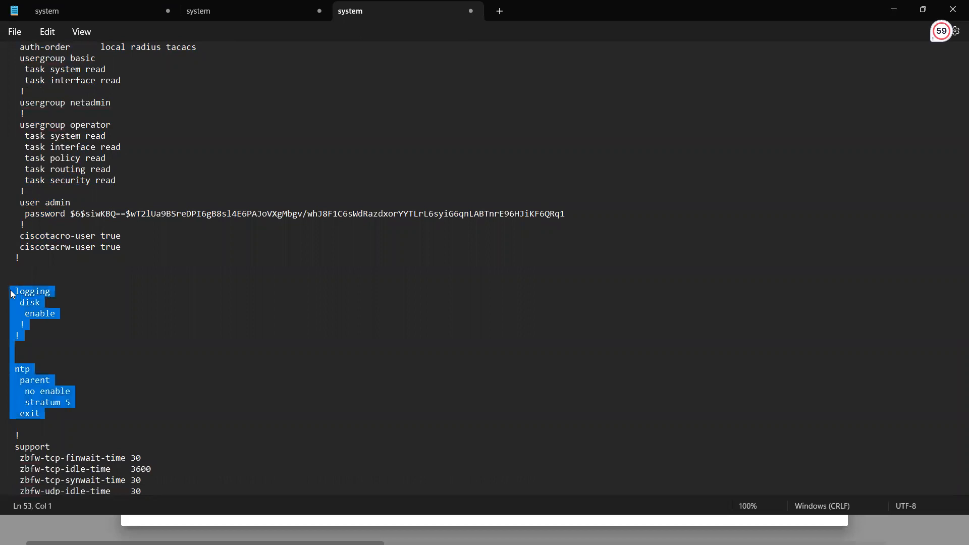
{"action": "left_click", "coordinate": [38, 260]}
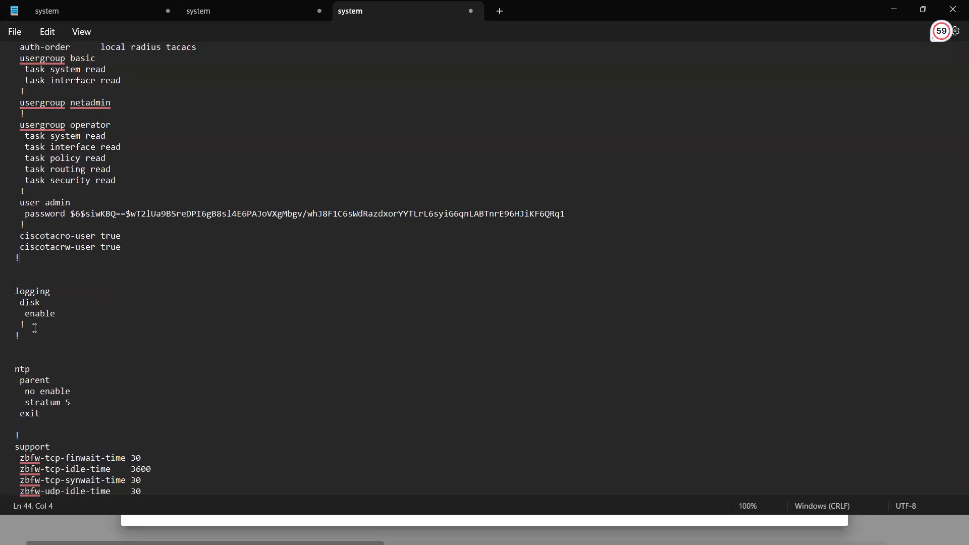
{"action": "left_click_drag", "start_coordinate": [35, 328], "coordinate": [11, 277]}
{"action": "left_click", "coordinate": [158, 275]}
Switch to Cisco vManage, close the running configuration and show the list of feature templates.
{"action": "left_click", "coordinate": [893, 9]}
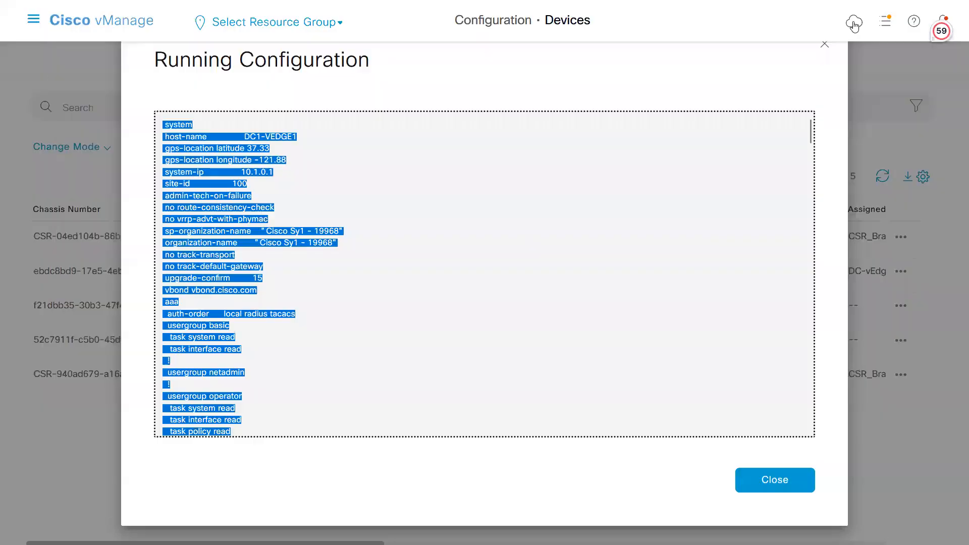
{"action": "left_click", "coordinate": [756, 483]}
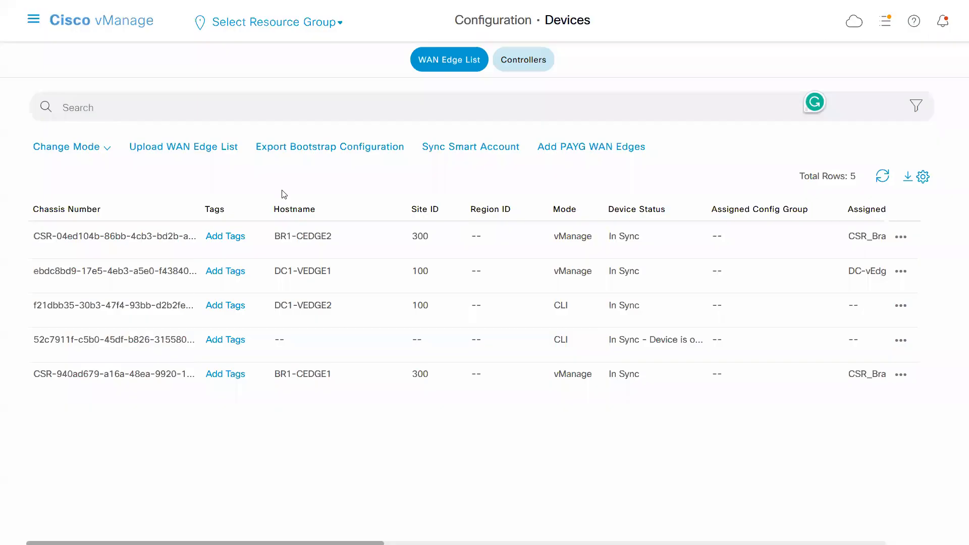
{"action": "left_click", "coordinate": [33, 20]}
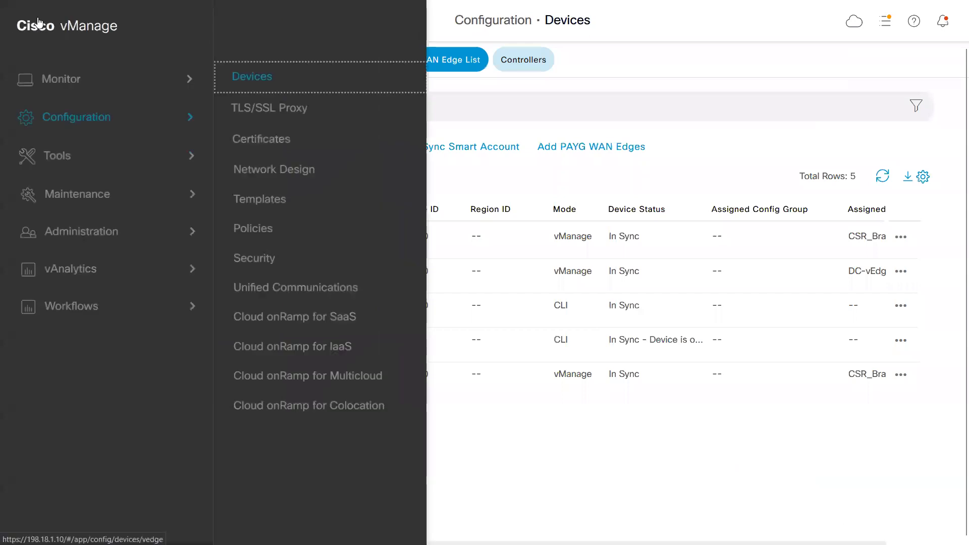
{"action": "left_click", "coordinate": [260, 196]}
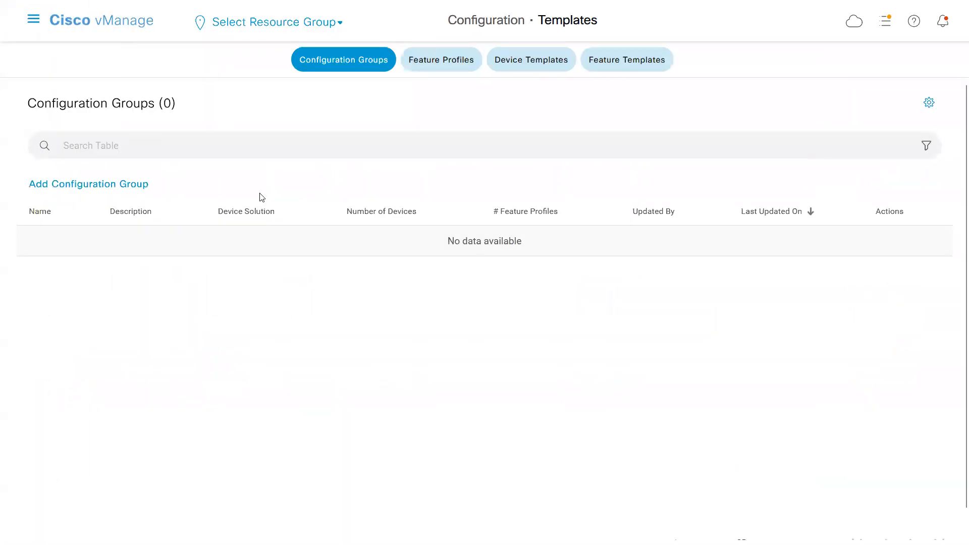
{"action": "left_click", "coordinate": [524, 66]}
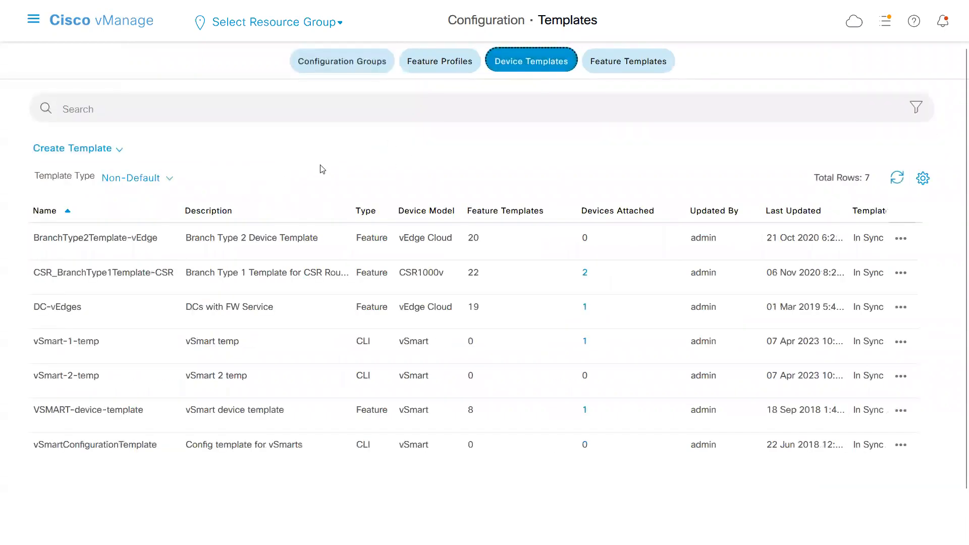
{"action": "left_click", "coordinate": [602, 73]}
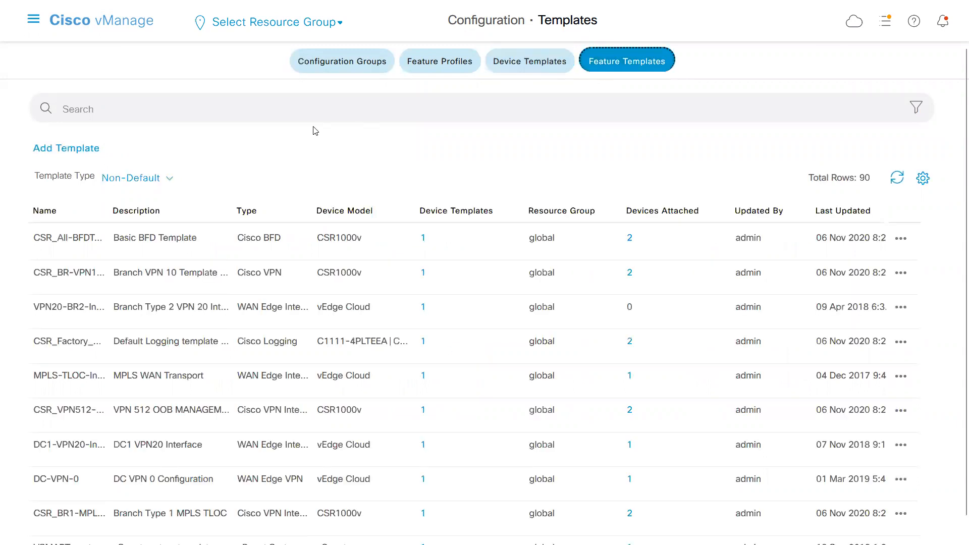
Start adding a feature template and choose vEdge Cloud as its device model.
{"action": "left_click", "coordinate": [83, 152]}
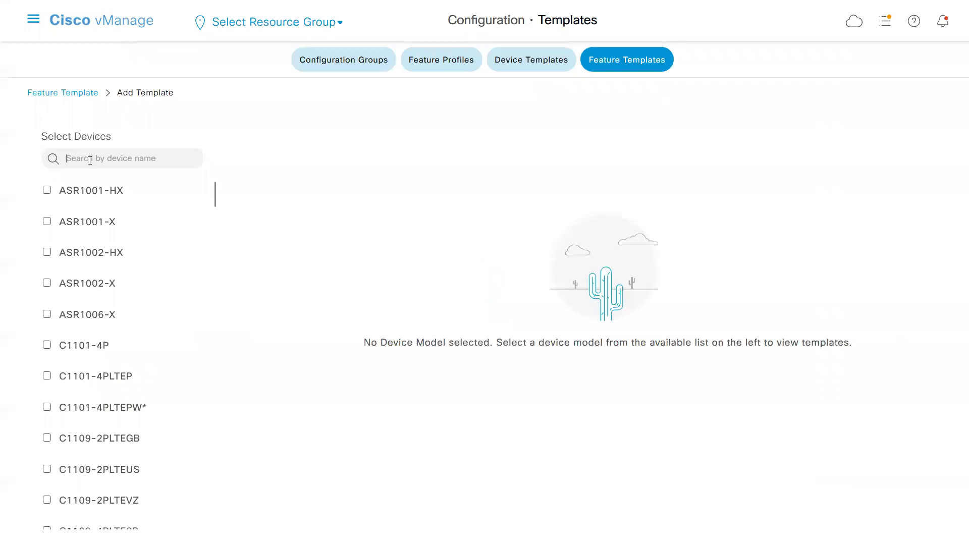
{"action": "left_click", "coordinate": [89, 160]}
{"action": "type", "text": "cl"}
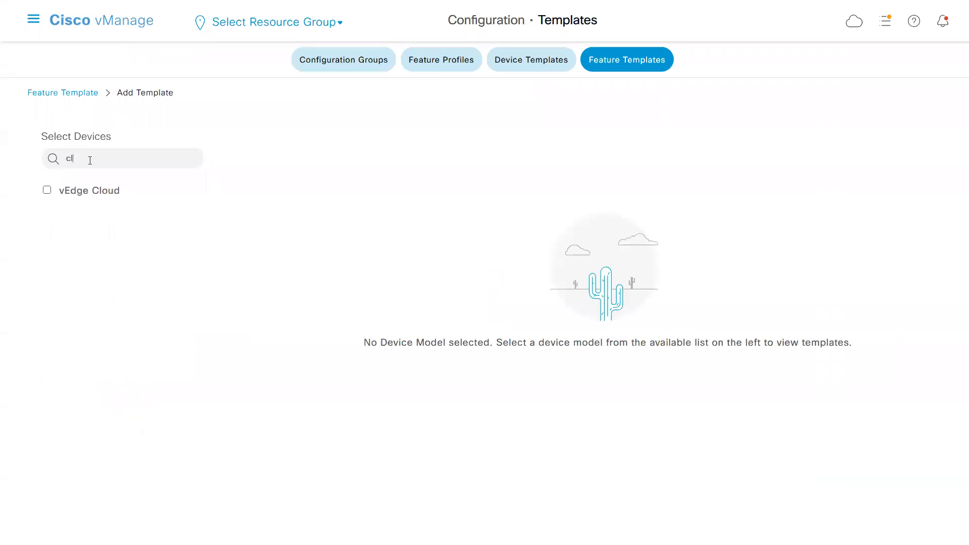
{"action": "left_click", "coordinate": [48, 192]}
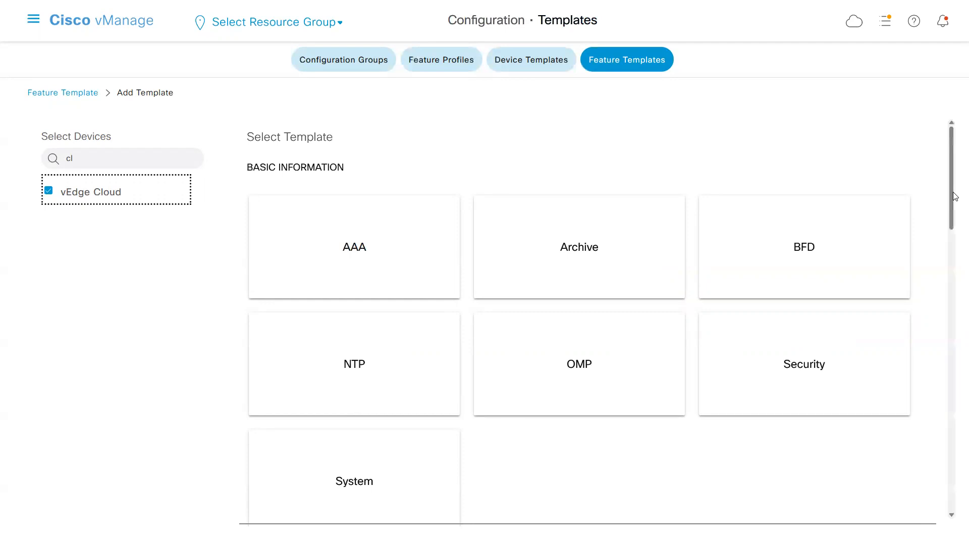
{"action": "scroll", "coordinate": [955, 196], "scroll_direction": "down", "scroll_amount": 2}
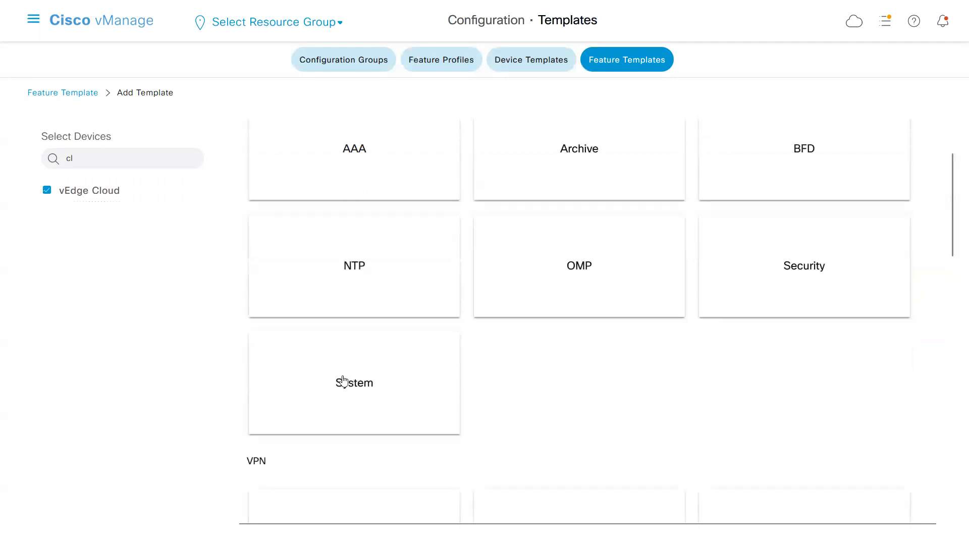
Switch to Notepad and check the system section's settings from host-name to vbond.
{"action": "key", "text": "alt+Tab"}
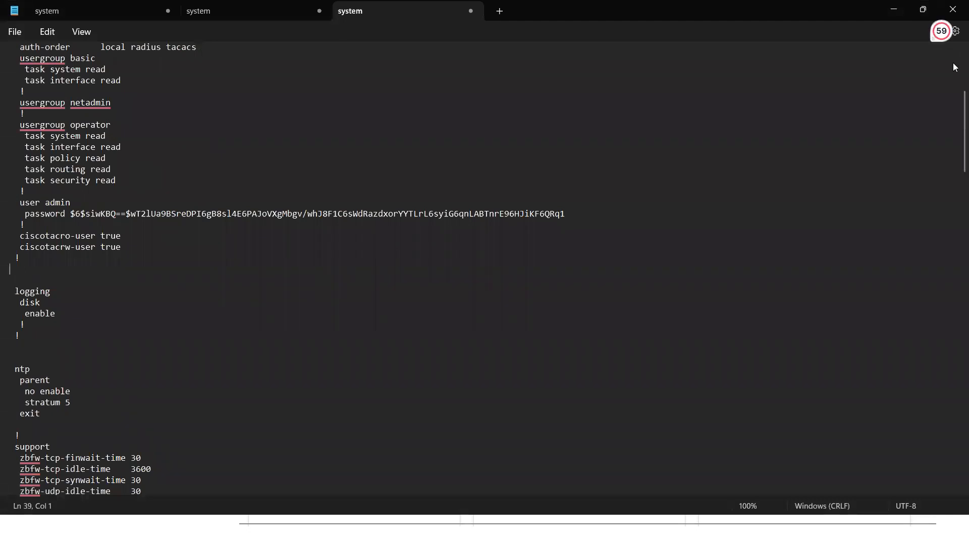
{"action": "left_click", "coordinate": [154, 135]}
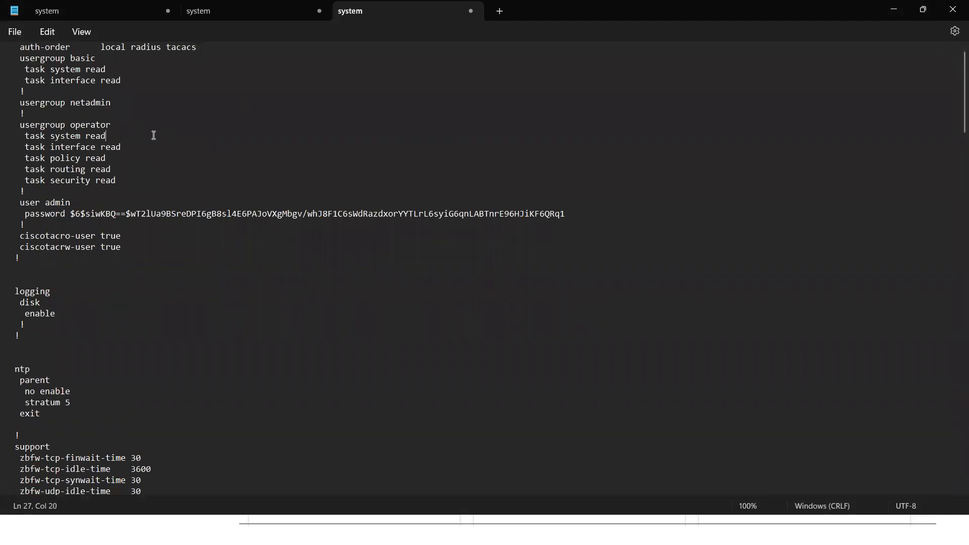
{"action": "key", "text": "Up"}
{"action": "key", "text": "Up"}
{"action": "key", "text": "Up"}
{"action": "key", "text": "Up"}
{"action": "key", "text": "Up"}
{"action": "key", "text": "Up"}
{"action": "key", "text": "Up"}
{"action": "key", "text": "Up"}
{"action": "key", "text": "Up"}
{"action": "key", "text": "Up"}
{"action": "key", "text": "Up"}
{"action": "key", "text": "Up"}
{"action": "key", "text": "Up"}
{"action": "key", "text": "Up"}
{"action": "key", "text": "Up"}
{"action": "key", "text": "Up"}
{"action": "key", "text": "Up"}
{"action": "key", "text": "Up"}
{"action": "key", "text": "Up"}
{"action": "key", "text": "Up"}
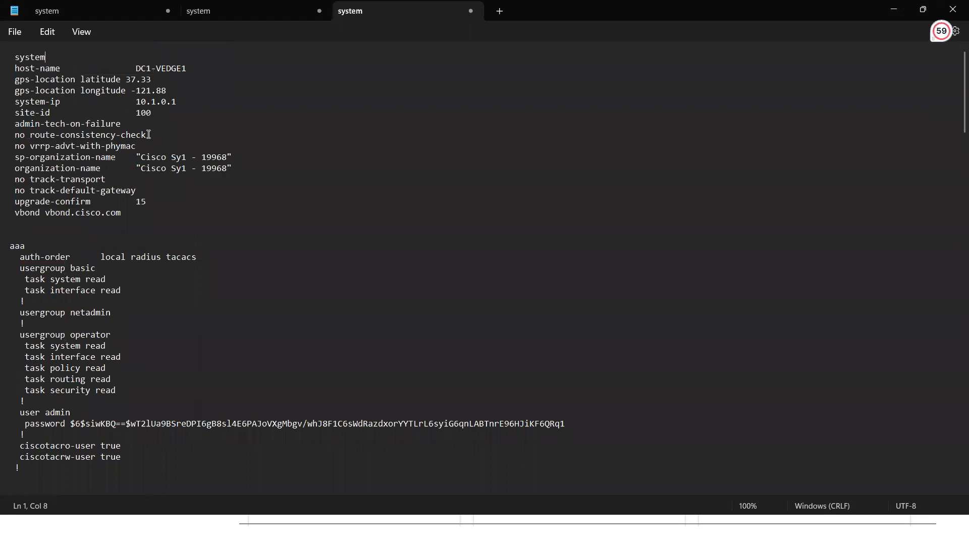
{"action": "left_click_drag", "start_coordinate": [29, 233], "coordinate": [16, 66]}
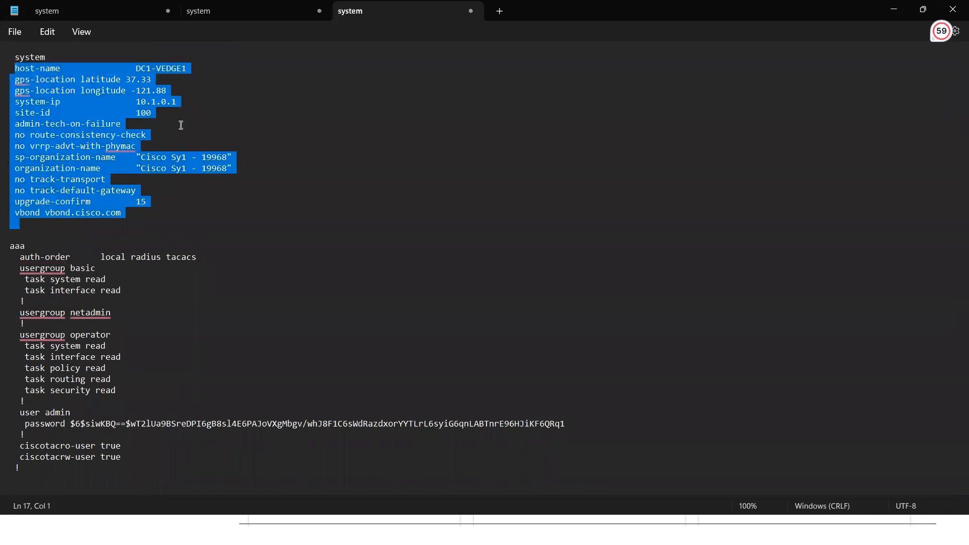
Switch to Cisco vManage, open a new System template for vEdge Cloud and name it a_System_DC.
{"action": "key", "text": "alt+Tab"}
{"action": "left_click", "coordinate": [374, 393]}
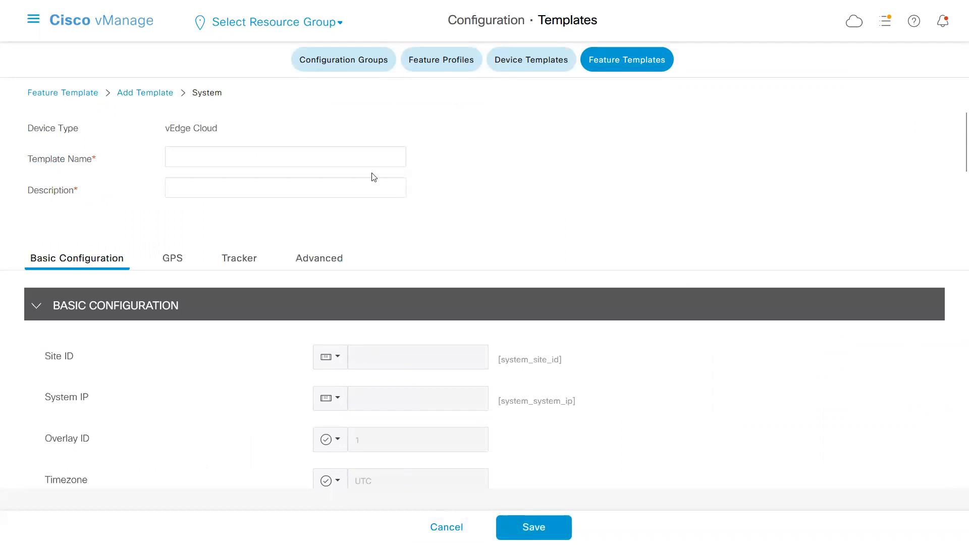
{"action": "left_click", "coordinate": [317, 159]}
{"action": "type", "text": "a_"}
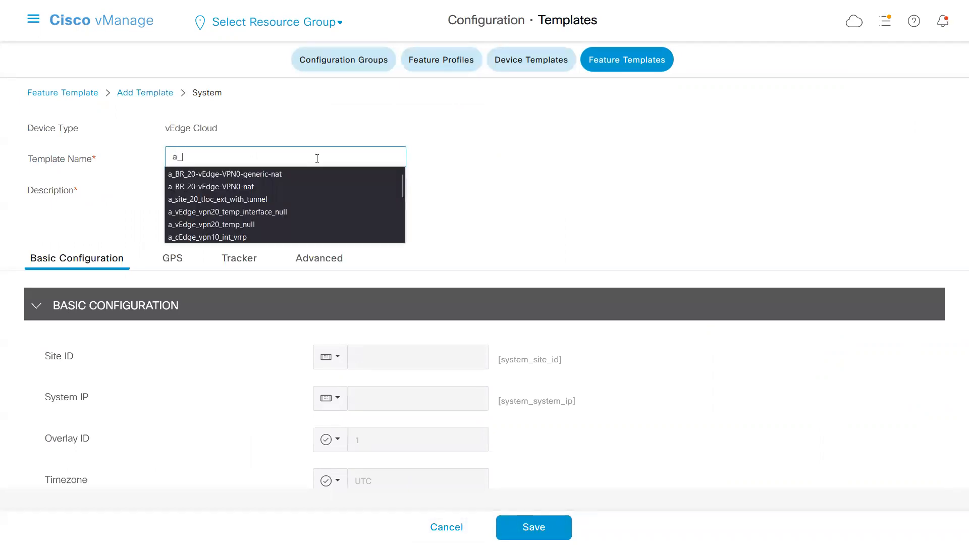
{"action": "key", "text": "BackSpace"}
{"action": "key", "text": "BackSpace"}
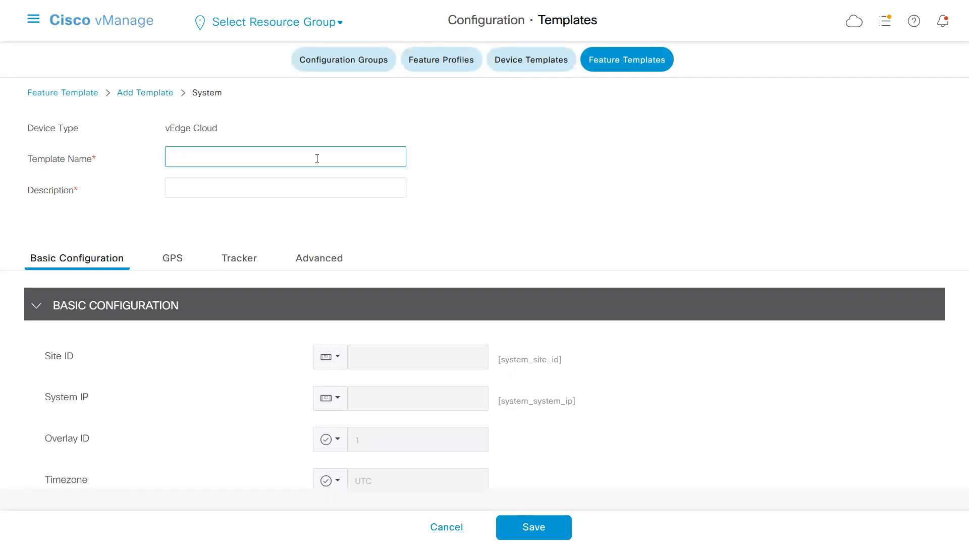
{"action": "type", "text": "a_"}
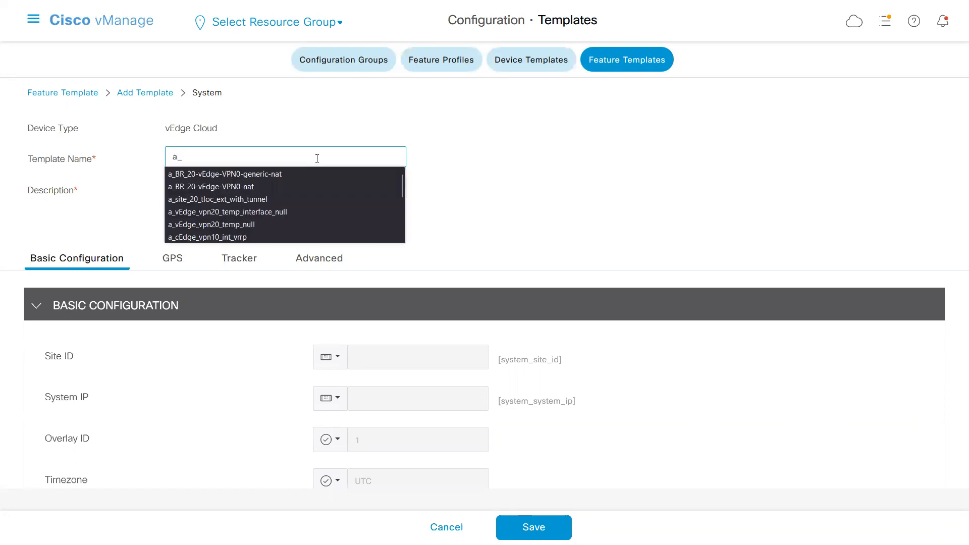
{"action": "type", "text": "System_DC"}
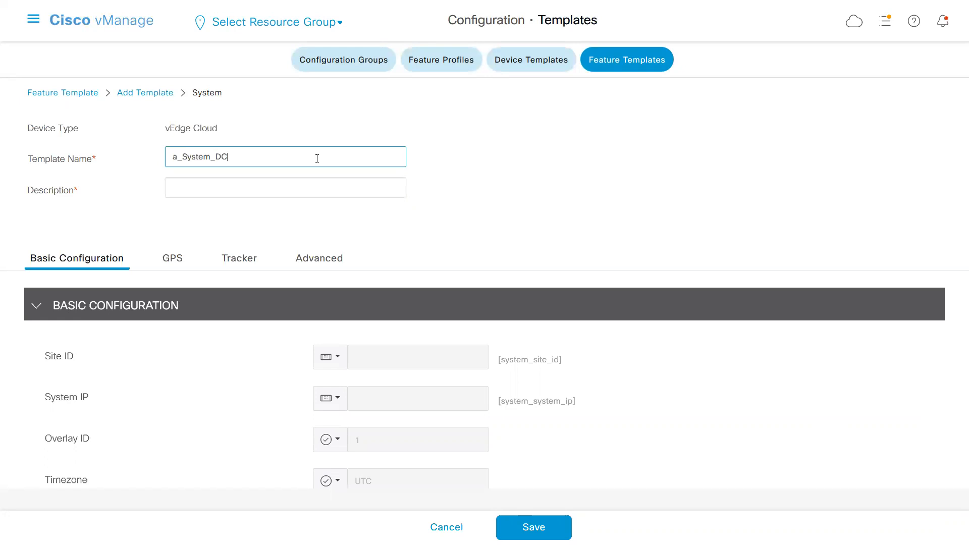
Copy the template name into the description so that it reads a_System_DC.
{"action": "key", "text": "ctrl+a"}
{"action": "key", "text": "ctrl+c"}
{"action": "left_click", "coordinate": [343, 186]}
{"action": "key", "text": "ctrl+v"}
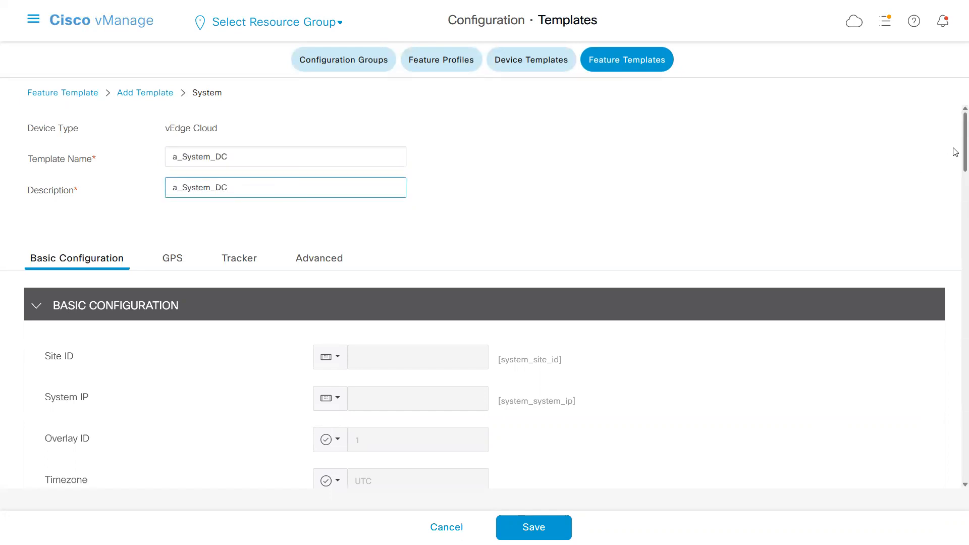
{"action": "scroll", "coordinate": [956, 151], "scroll_direction": "down", "scroll_amount": 2}
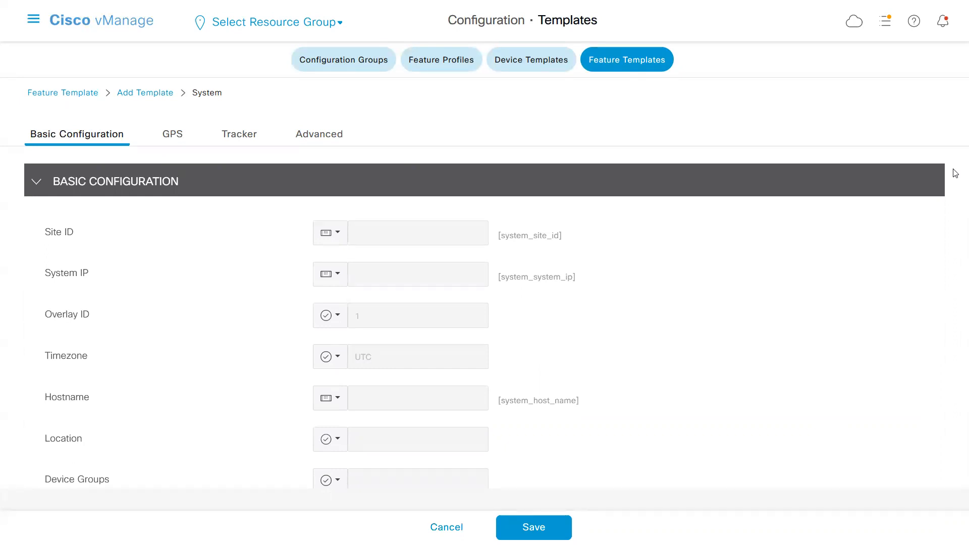
{"action": "left_click", "coordinate": [337, 233]}
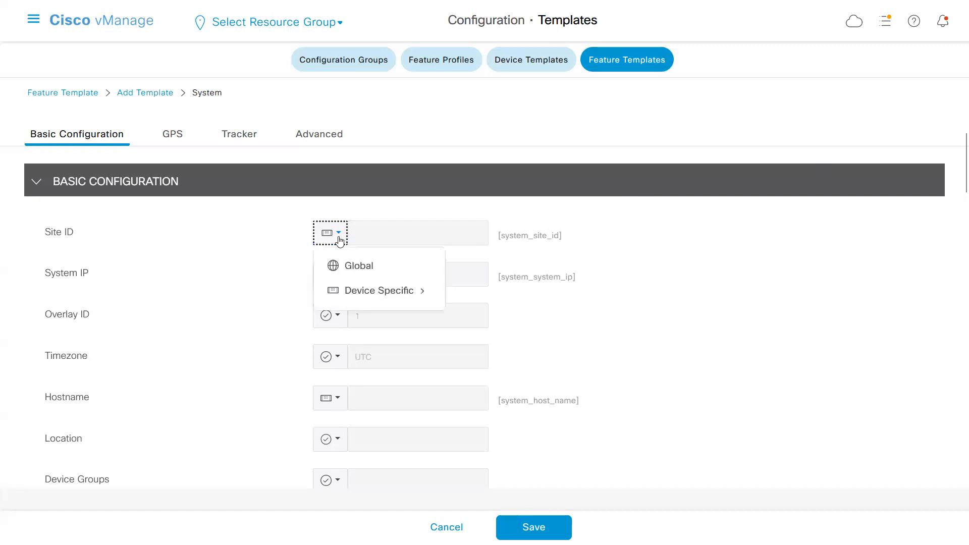
{"action": "left_click", "coordinate": [361, 268]}
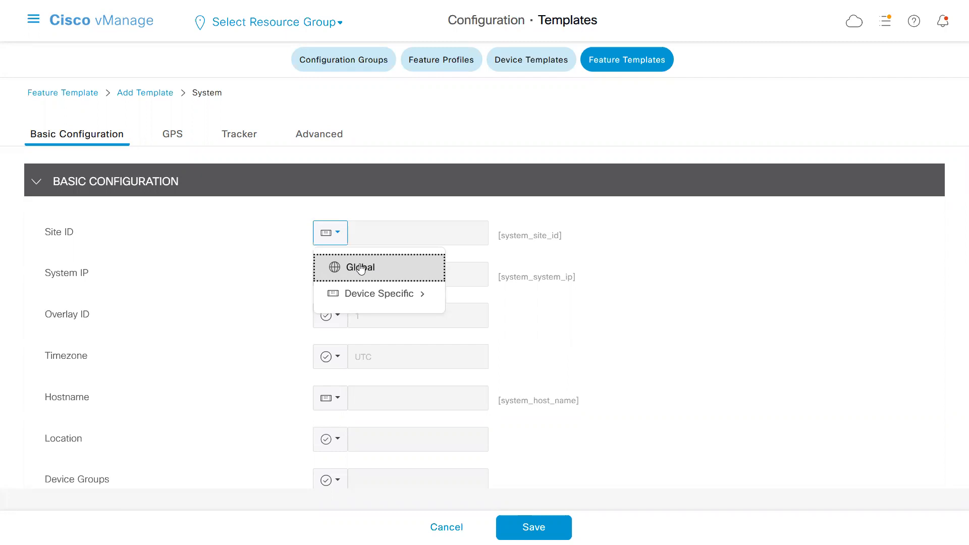
{"action": "left_click", "coordinate": [375, 230]}
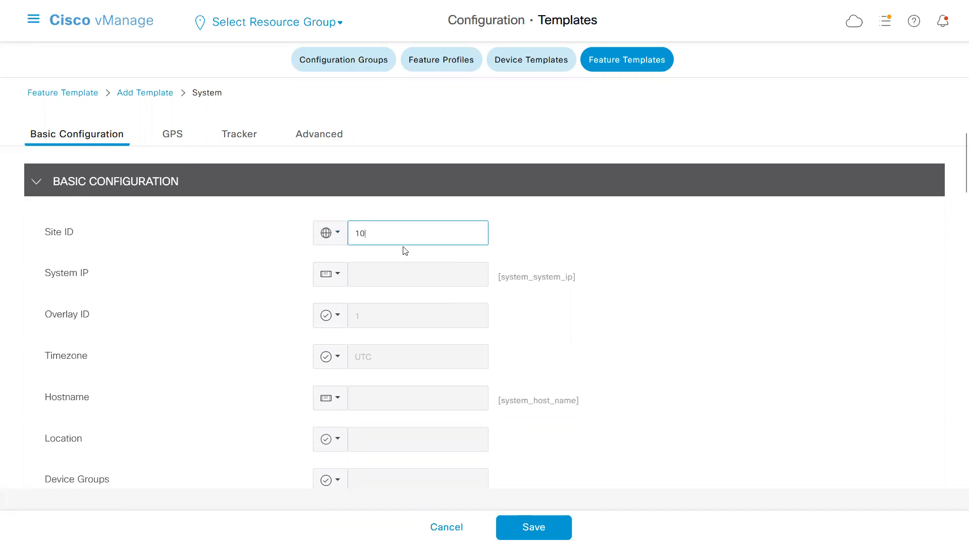
{"action": "key", "text": "BackSpace"}
{"action": "key", "text": "BackSpace"}
Make the Site ID device specific with the key system_site_id_dc.
{"action": "left_click", "coordinate": [338, 235]}
{"action": "mouse_move", "coordinate": [361, 295]}
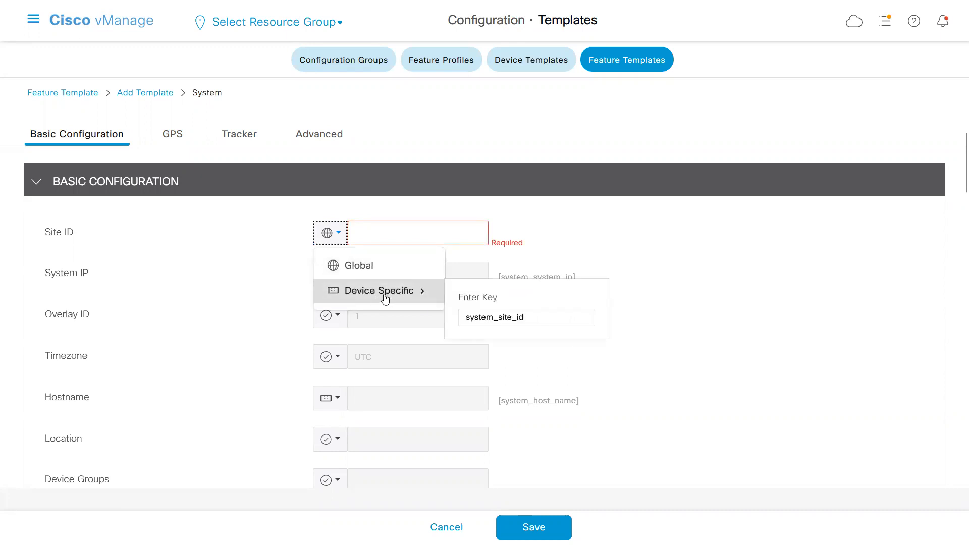
{"action": "left_click", "coordinate": [532, 316]}
{"action": "type", "text": "_dc"}
{"action": "type", "text": "_"}
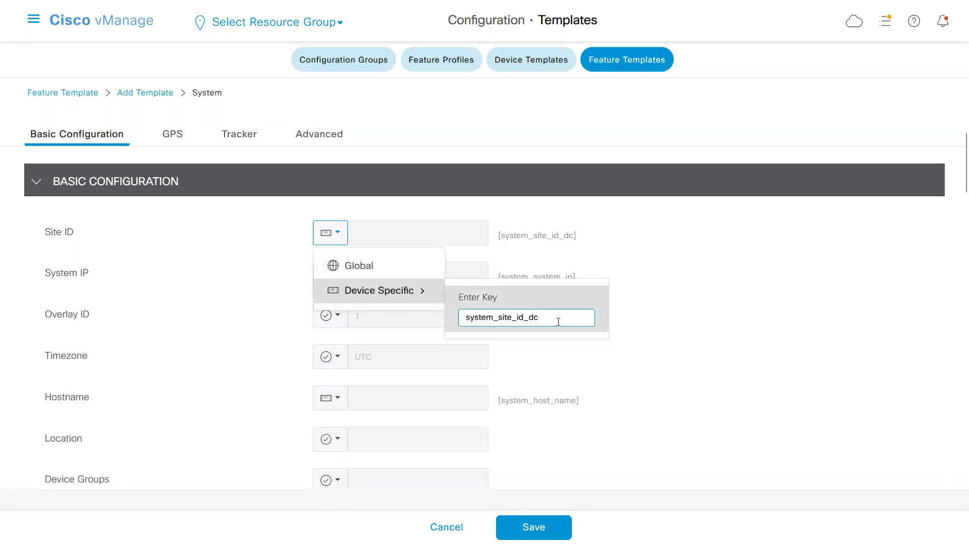
{"action": "left_click", "coordinate": [651, 341]}
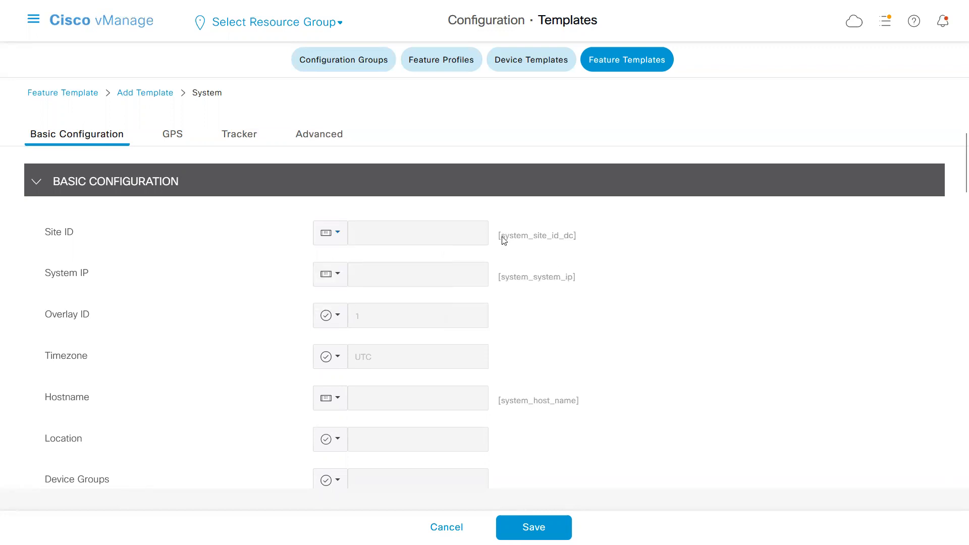
{"action": "left_click_drag", "start_coordinate": [502, 239], "coordinate": [575, 237]}
{"action": "left_click", "coordinate": [637, 258]}
Check the scope options available for System IP and look at the Overlay ID and Timezone fields.
{"action": "left_click", "coordinate": [336, 278]}
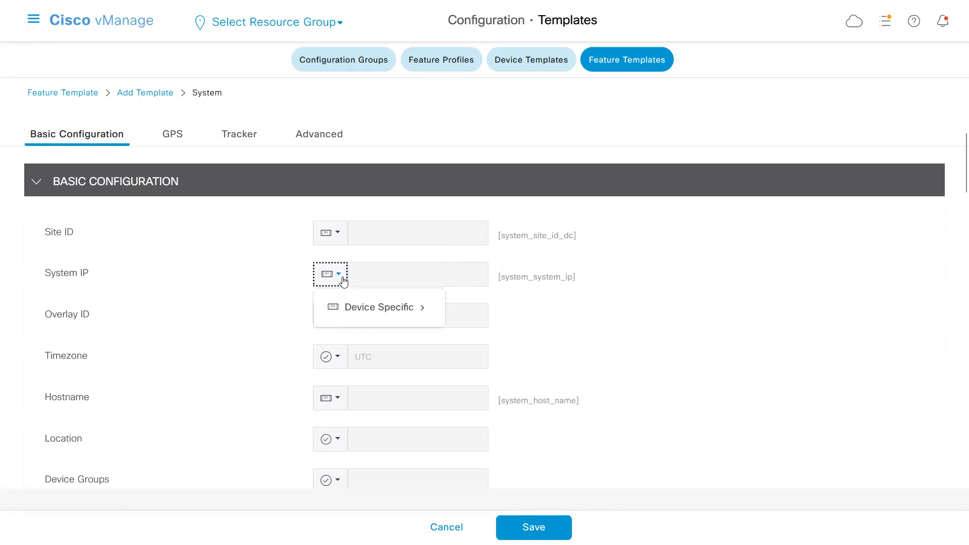
{"action": "left_click", "coordinate": [223, 290]}
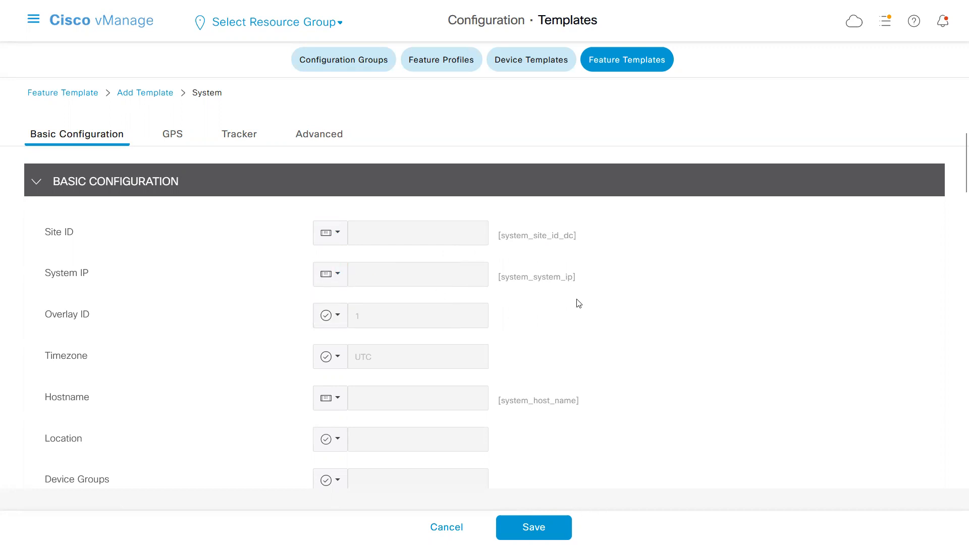
{"action": "double_click", "coordinate": [66, 356]}
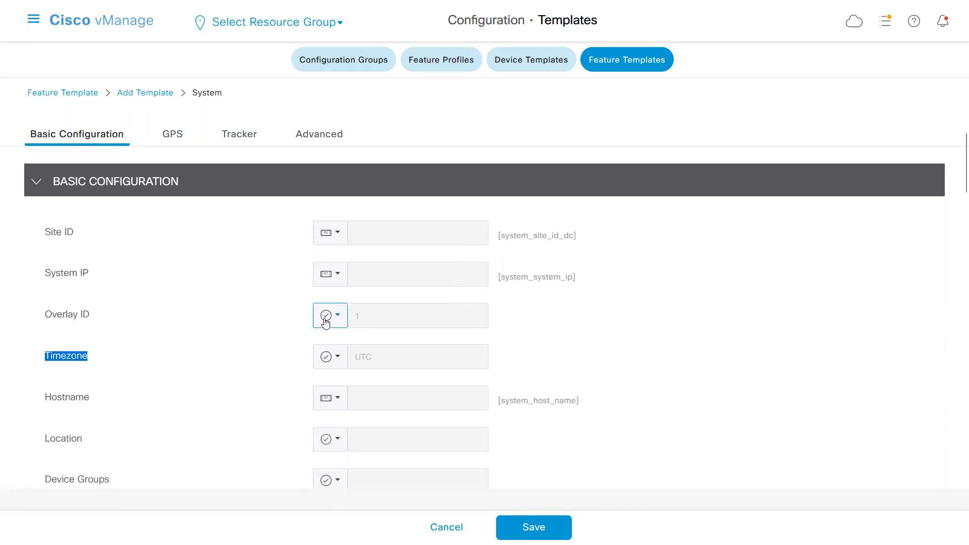
{"action": "left_click", "coordinate": [605, 315]}
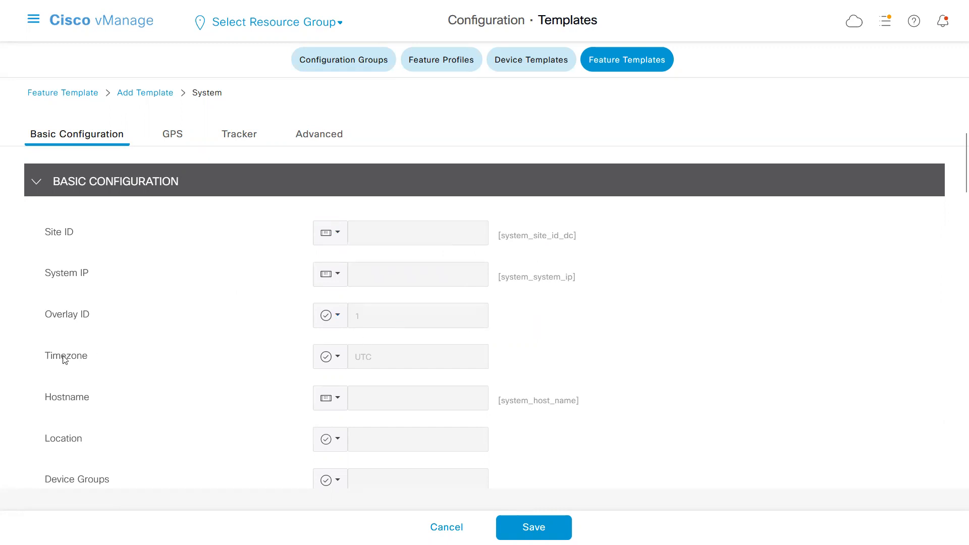
Review the basic configuration fields through Maximum OMP Sessions and switch to Notepad to compare them with the system section.
{"action": "left_click_drag", "start_coordinate": [956, 180], "coordinate": [954, 212]}
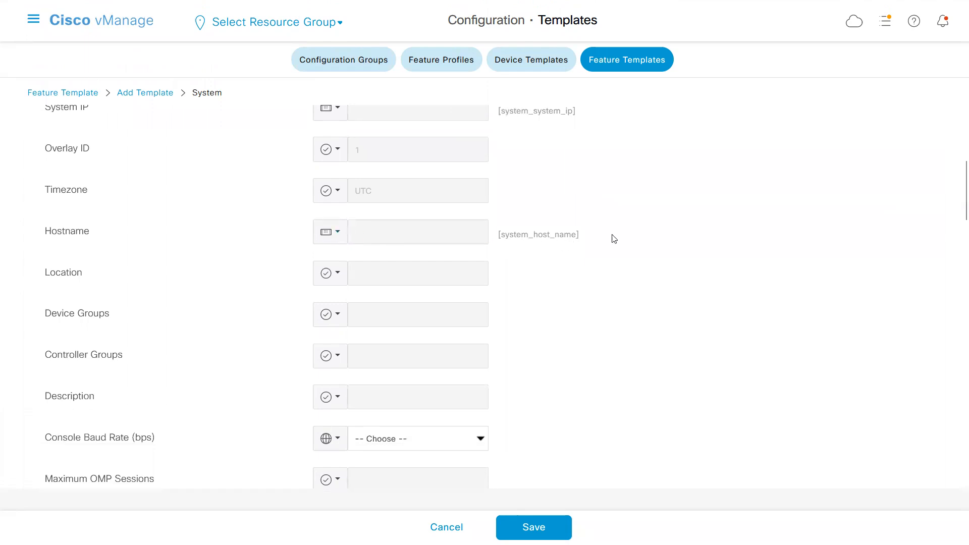
{"action": "left_click_drag", "start_coordinate": [956, 202], "coordinate": [956, 214]}
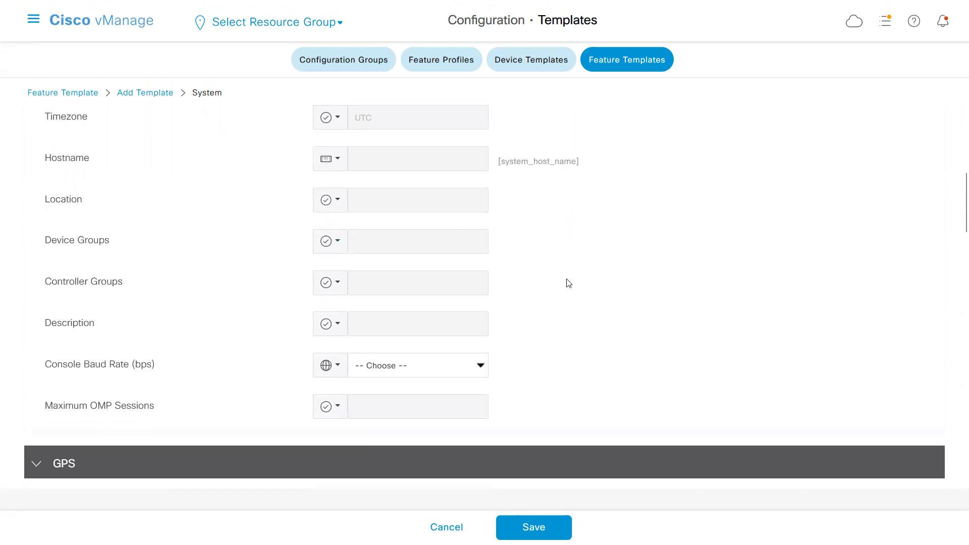
{"action": "key", "text": "alt+Tab"}
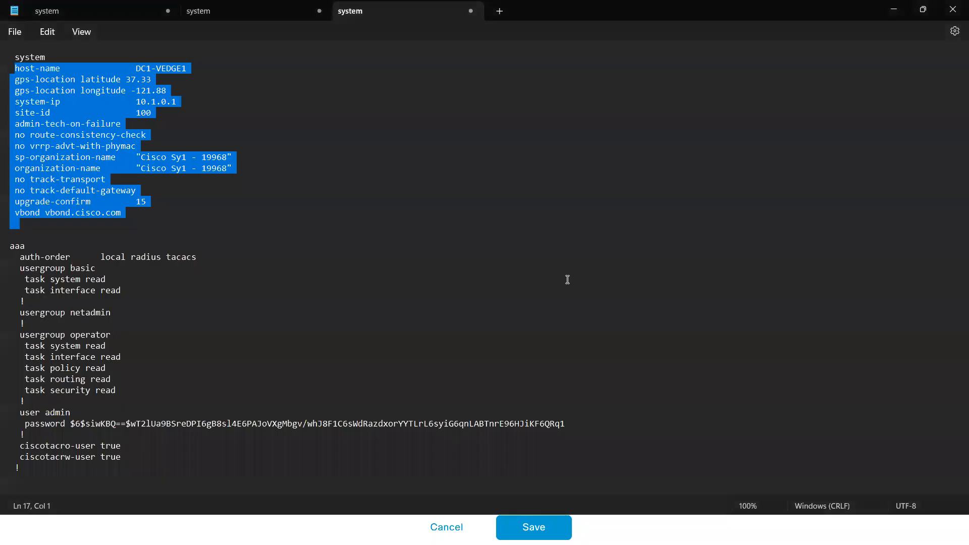
{"action": "left_click", "coordinate": [126, 180]}
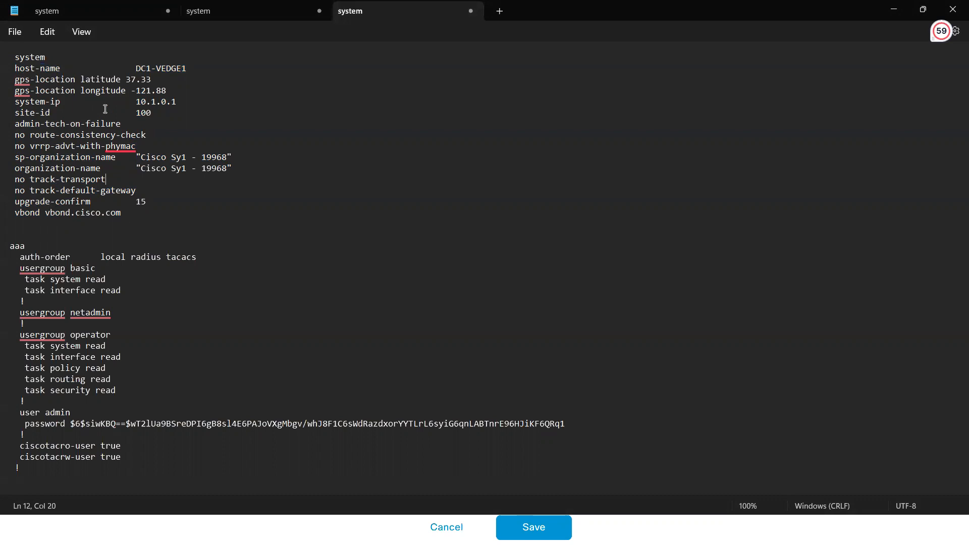
Switch to Cisco vManage and make the GPS latitude and longitude device specific.
{"action": "key", "text": "alt+Tab"}
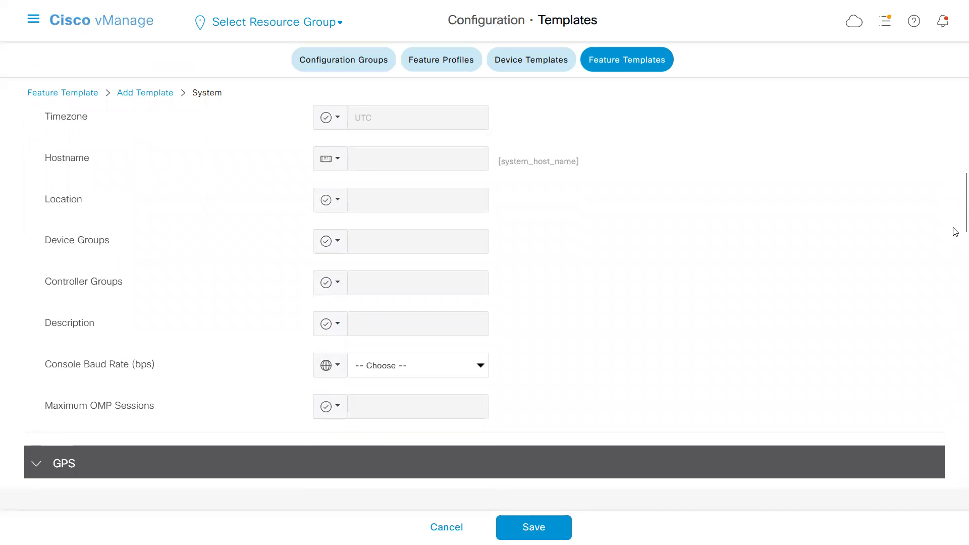
{"action": "scroll", "coordinate": [956, 225], "scroll_direction": "down", "scroll_amount": 7}
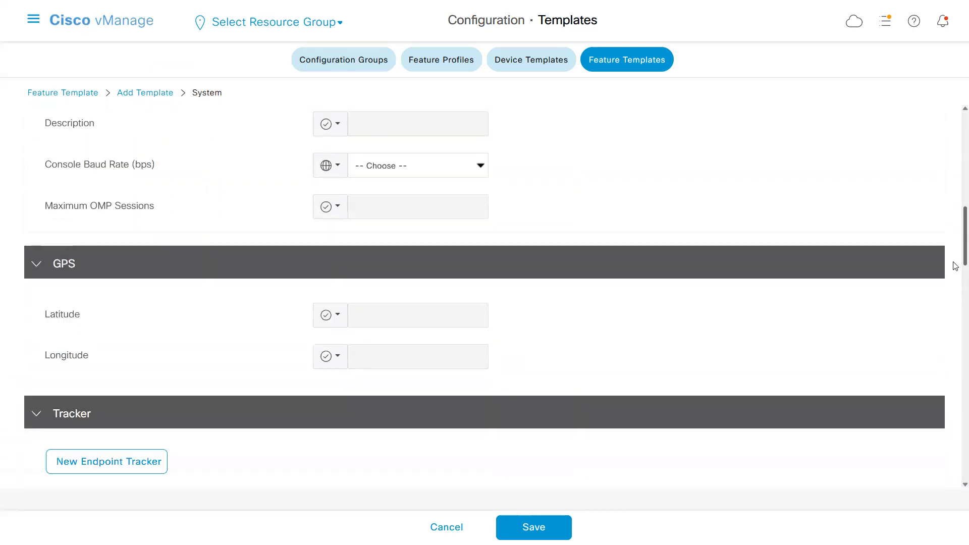
{"action": "left_click", "coordinate": [338, 179]}
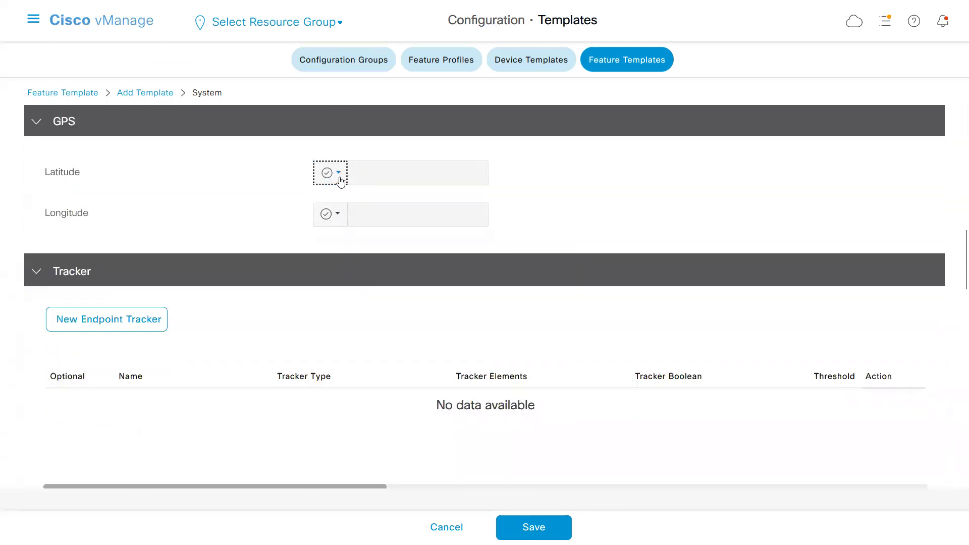
{"action": "left_click", "coordinate": [373, 233]}
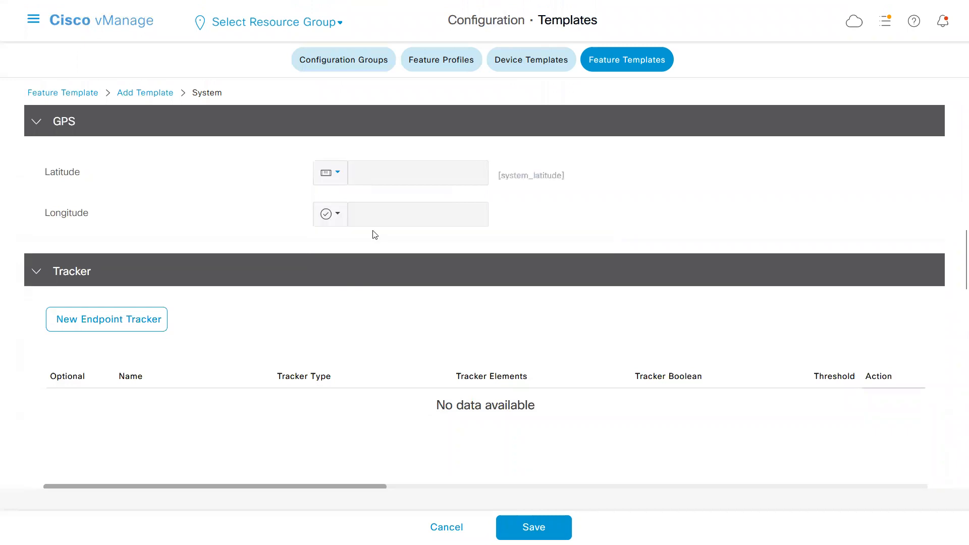
{"action": "left_click", "coordinate": [340, 217]}
{"action": "left_click", "coordinate": [378, 271]}
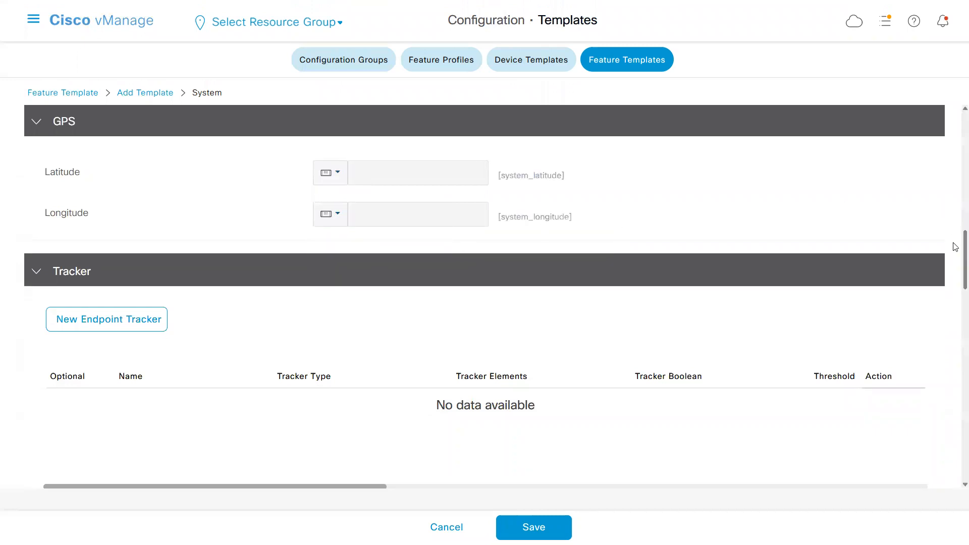
Look through the endpoint and object tracker lists down to the start of the Advanced settings.
{"action": "left_click_drag", "start_coordinate": [953, 245], "coordinate": [954, 273]}
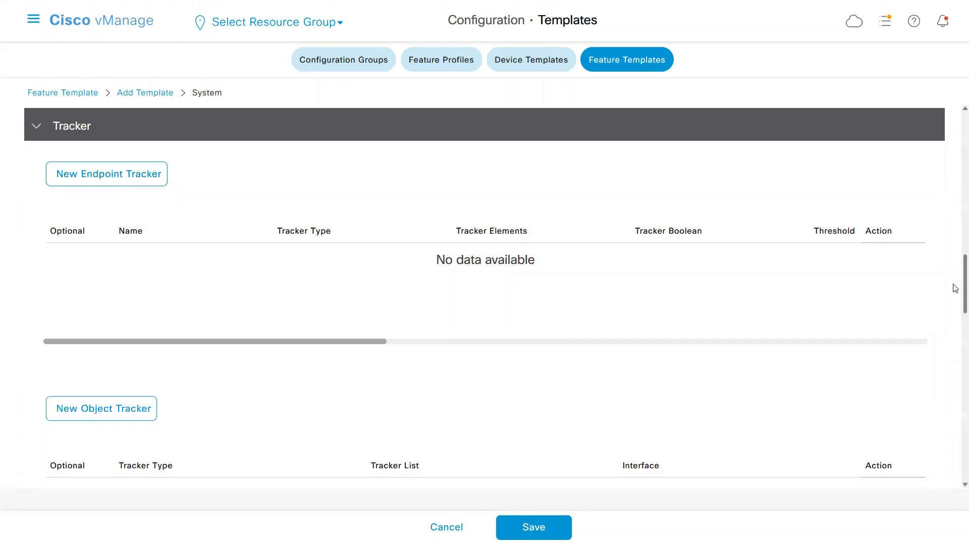
{"action": "scroll", "coordinate": [956, 288], "scroll_direction": "down", "scroll_amount": 2}
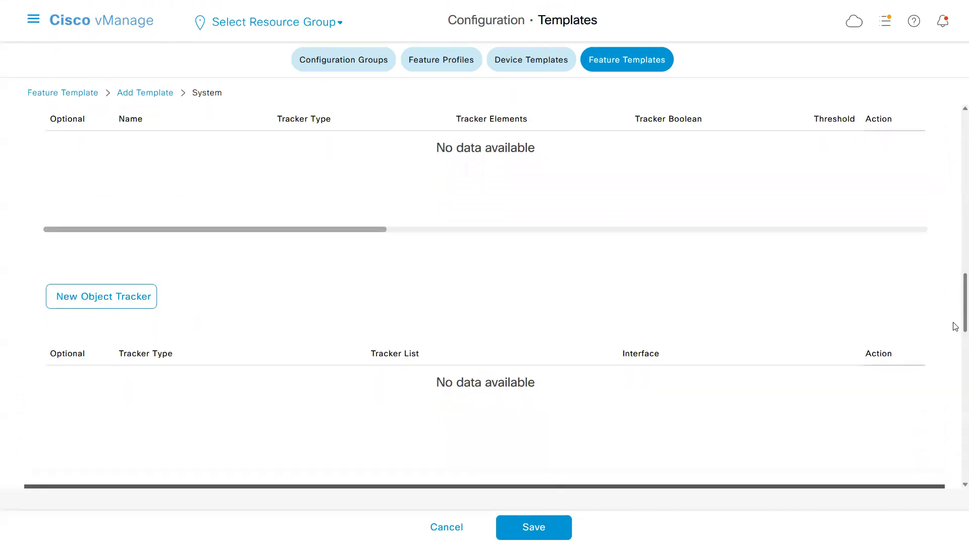
{"action": "scroll", "coordinate": [956, 331], "scroll_direction": "down", "scroll_amount": 4}
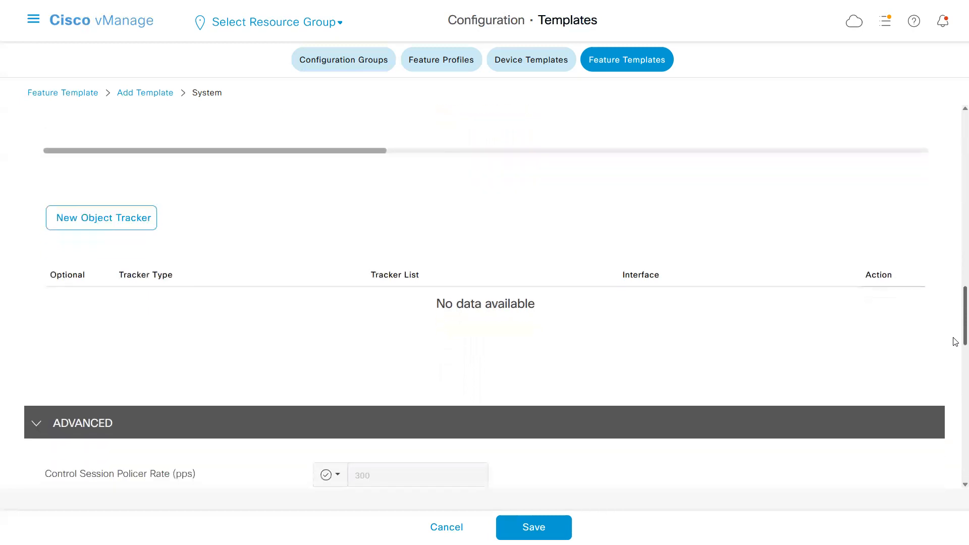
{"action": "scroll", "coordinate": [954, 376], "scroll_direction": "down", "scroll_amount": 2}
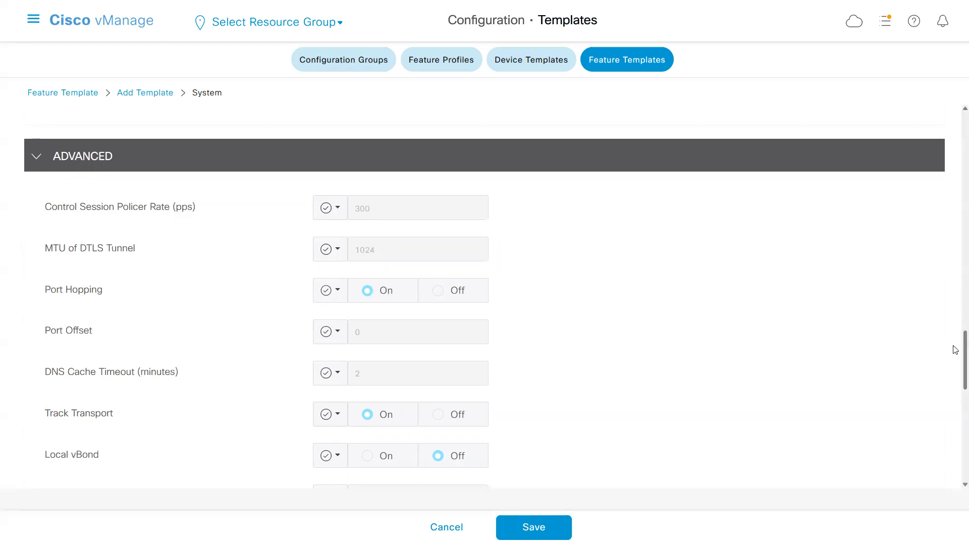
Examine the Advanced settings, including what Local vBond means, down to Route Consistency Check and Collect Admin Tech on Reboot.
{"action": "scroll", "coordinate": [955, 368], "scroll_direction": "down", "scroll_amount": 1}
{"action": "scroll", "coordinate": [956, 368], "scroll_direction": "down", "scroll_amount": 3}
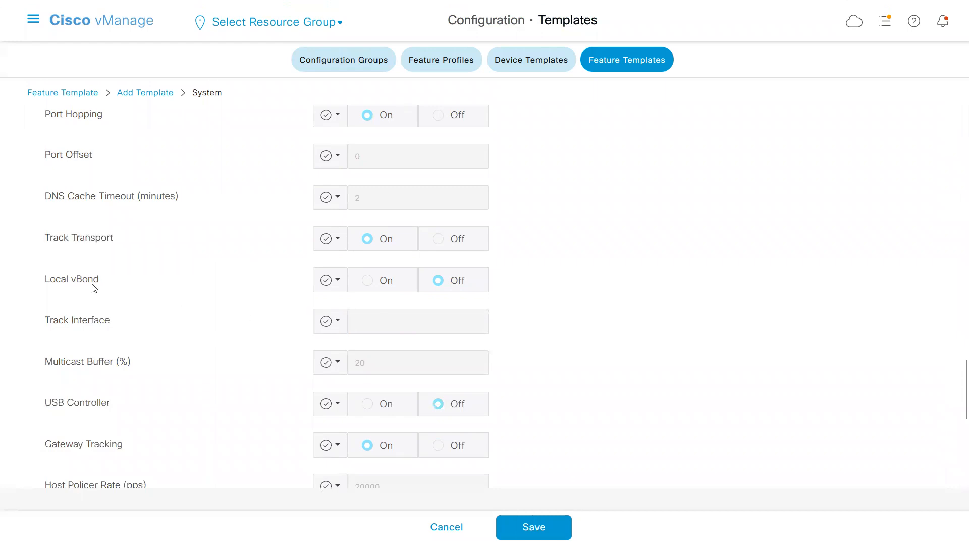
{"action": "mouse_move", "coordinate": [94, 288]}
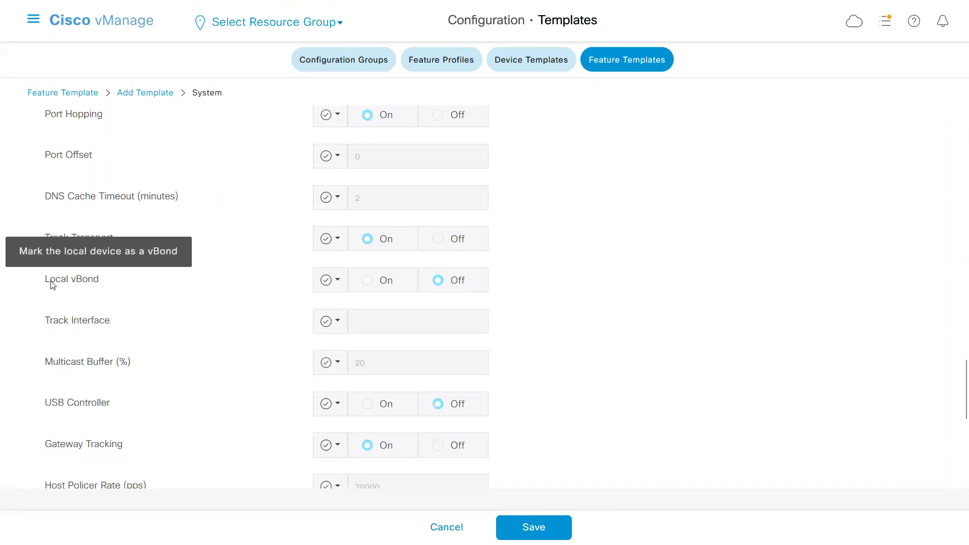
{"action": "left_click_drag", "start_coordinate": [47, 282], "coordinate": [263, 285]}
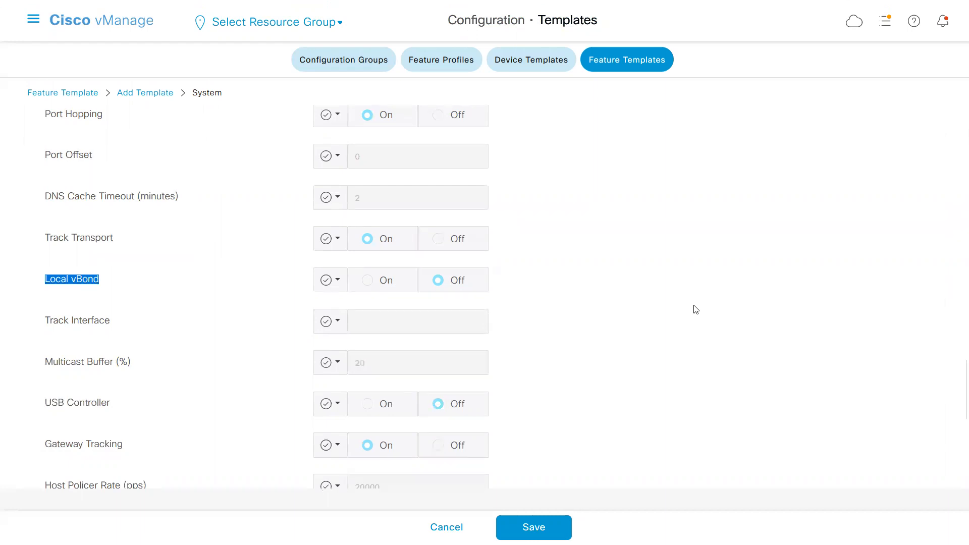
{"action": "double_click", "coordinate": [86, 286]}
{"action": "scroll", "coordinate": [956, 398], "scroll_direction": "down", "scroll_amount": 3}
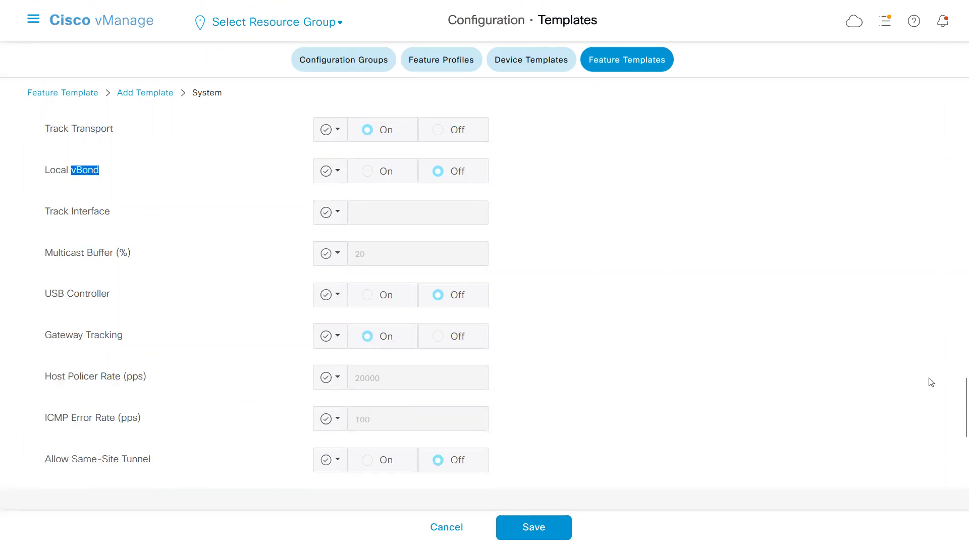
{"action": "scroll", "coordinate": [956, 417], "scroll_direction": "down", "scroll_amount": 3}
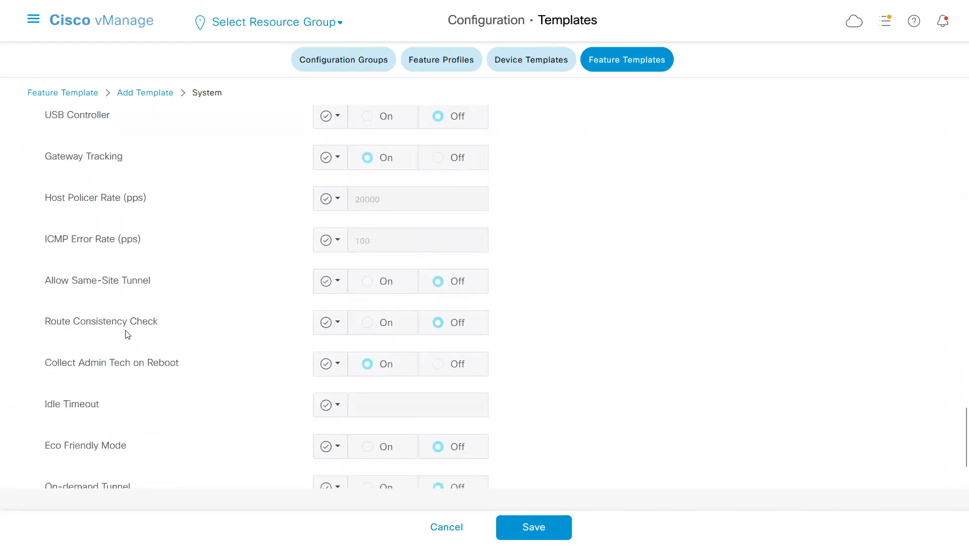
Switch to Notepad and check the admin-tech-on-failure, route-consistency-check and vrrp-advt-with-phymac lines of the system section.
{"action": "key", "text": "alt+Tab"}
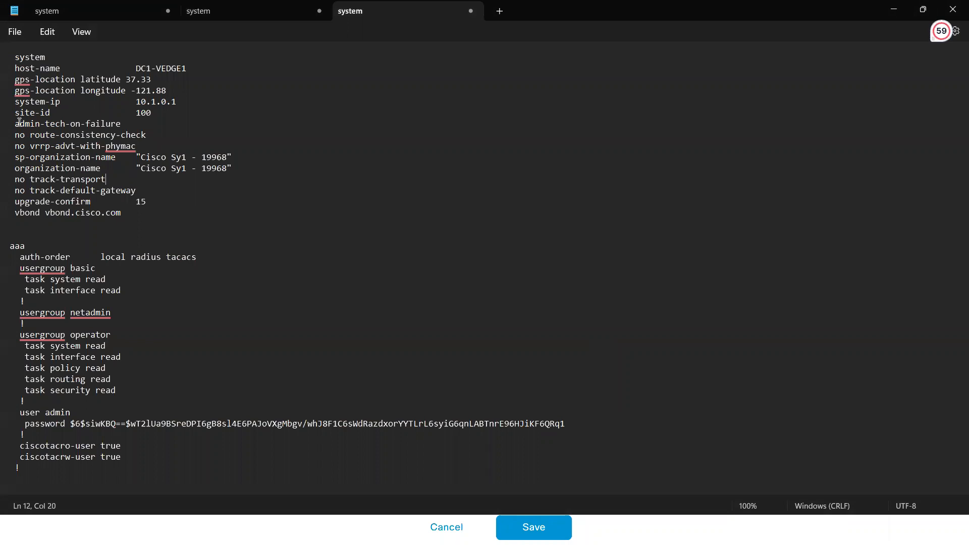
{"action": "left_click_drag", "start_coordinate": [18, 123], "coordinate": [106, 124]}
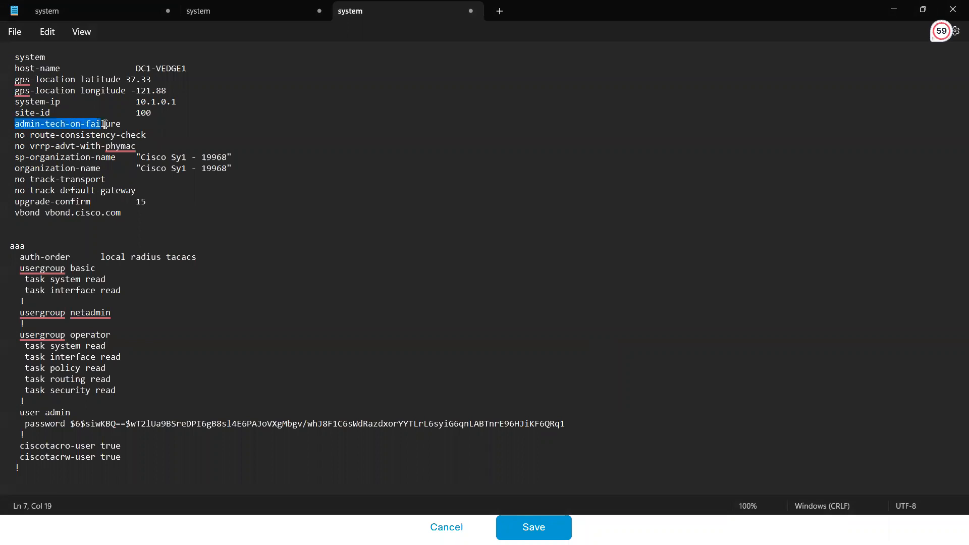
{"action": "left_click", "coordinate": [26, 135]}
{"action": "left_click_drag", "start_coordinate": [34, 134], "coordinate": [130, 138]}
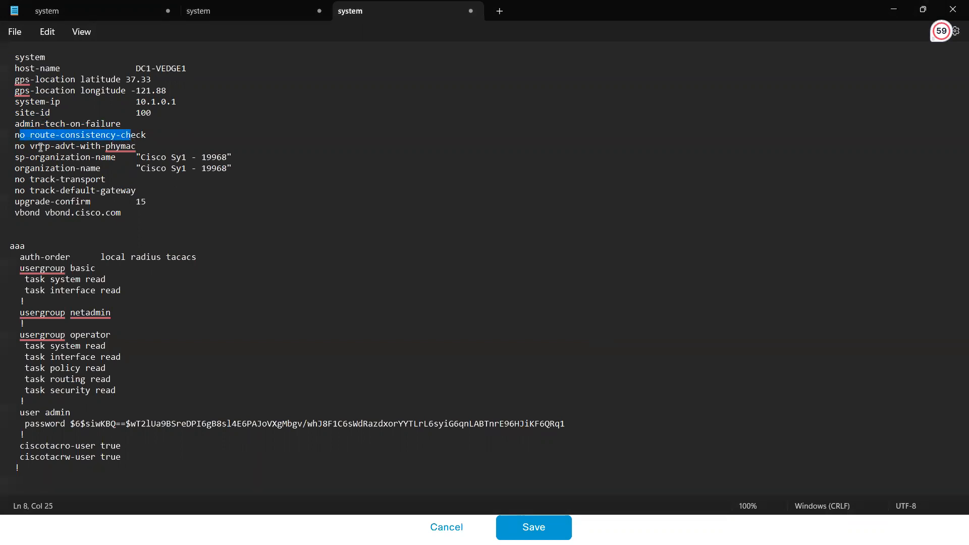
{"action": "left_click_drag", "start_coordinate": [41, 148], "coordinate": [127, 154]}
Switch to Cisco vManage, check the remaining Advanced settings through On-demand Tunnel Idle Timeout and return to the template's name and description.
{"action": "key", "text": "alt+Tab"}
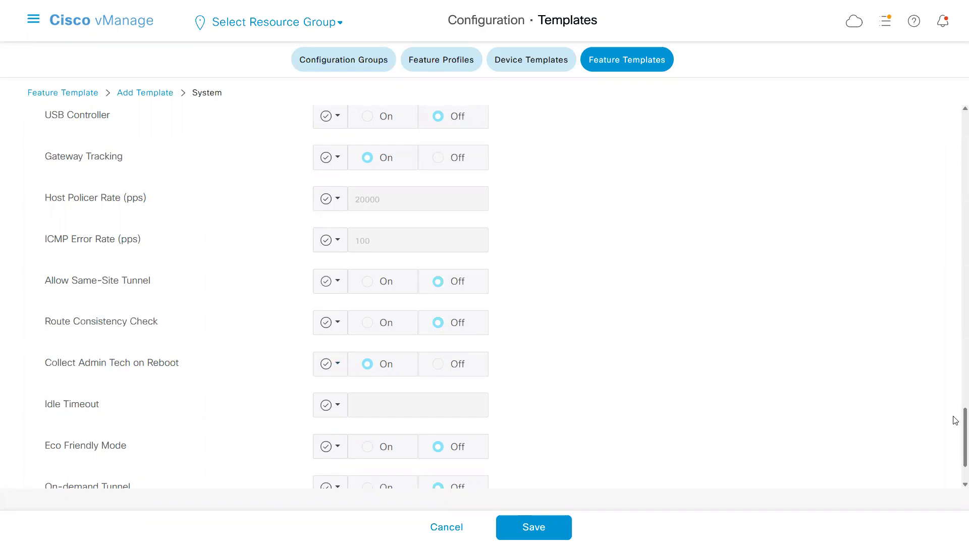
{"action": "scroll", "coordinate": [956, 421], "scroll_direction": "down", "scroll_amount": 2}
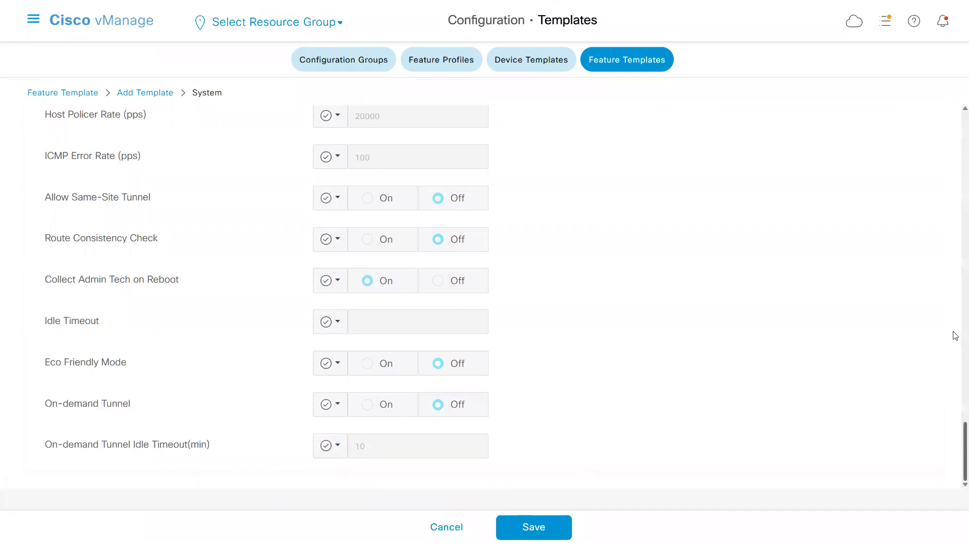
{"action": "scroll", "coordinate": [955, 208], "scroll_direction": "up", "scroll_amount": 20}
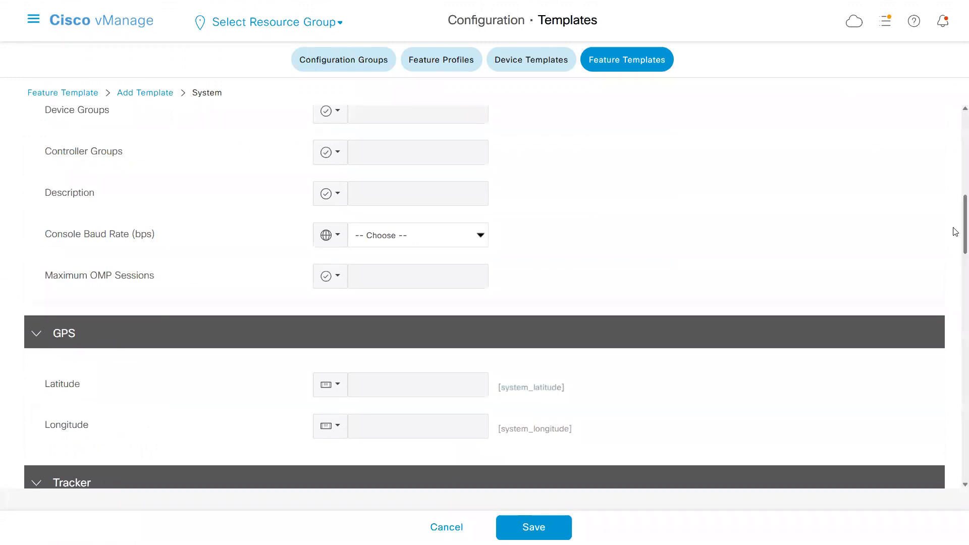
{"action": "scroll", "coordinate": [955, 190], "scroll_direction": "up", "scroll_amount": 8}
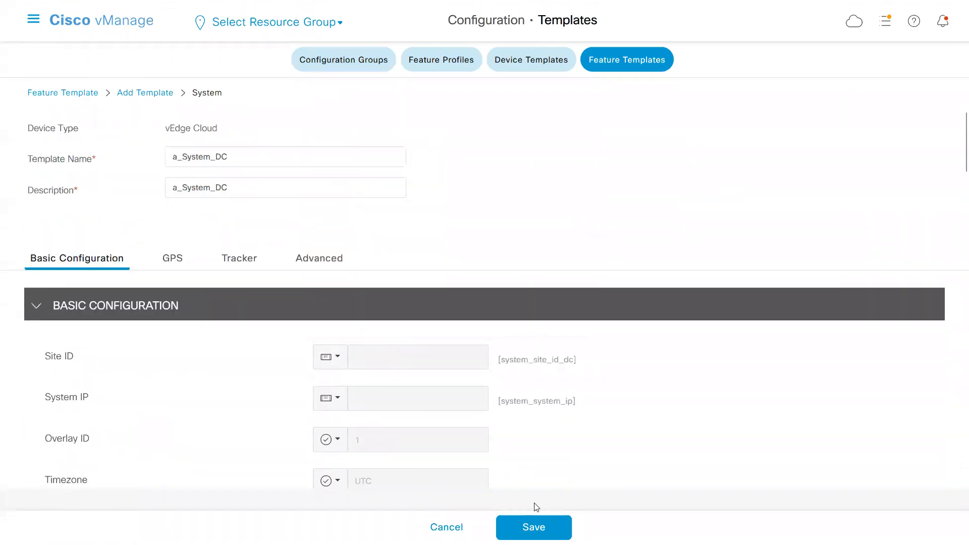
Set the Console Baud Rate of the System template a_System_DC back to Default and save the template.
{"action": "left_click", "coordinate": [535, 528]}
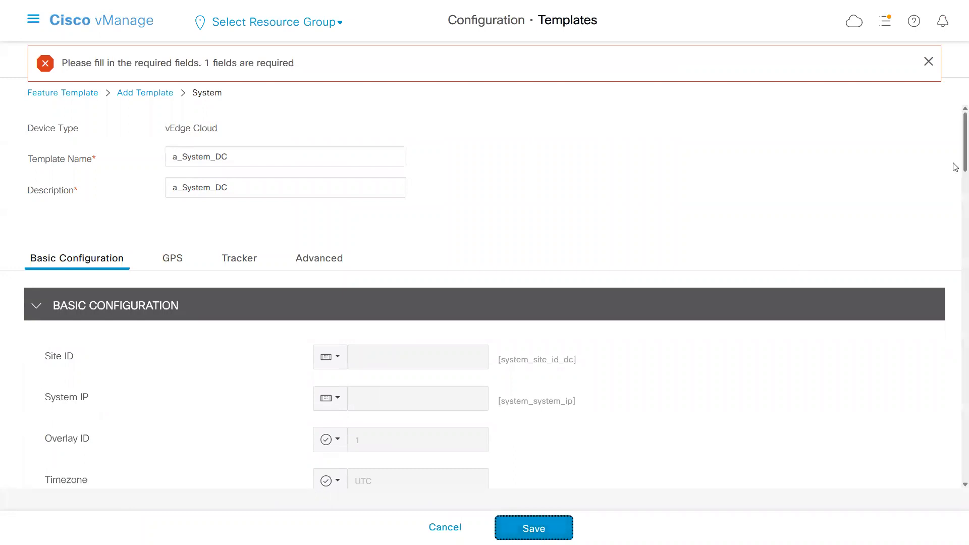
{"action": "scroll", "coordinate": [956, 166], "scroll_direction": "down", "scroll_amount": 7}
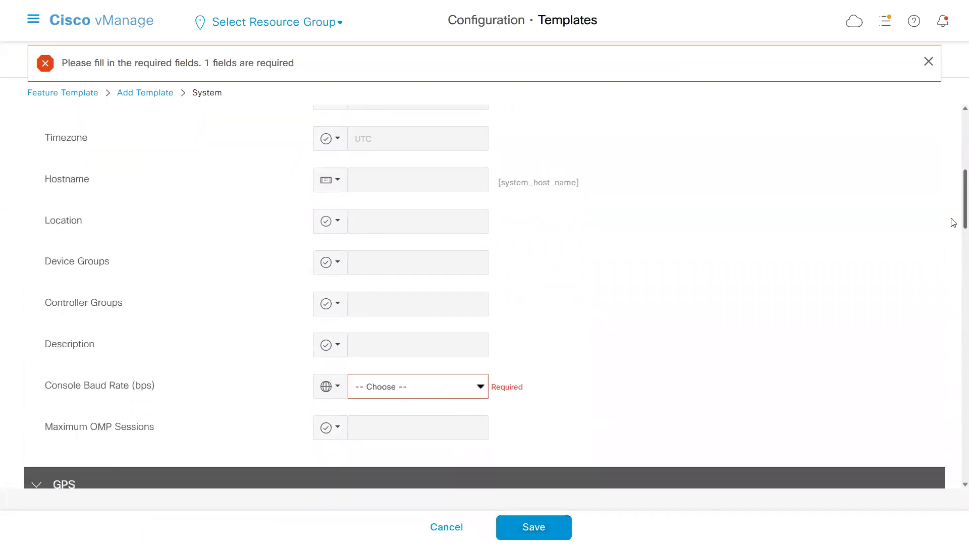
{"action": "scroll", "coordinate": [953, 222], "scroll_direction": "down", "scroll_amount": 2}
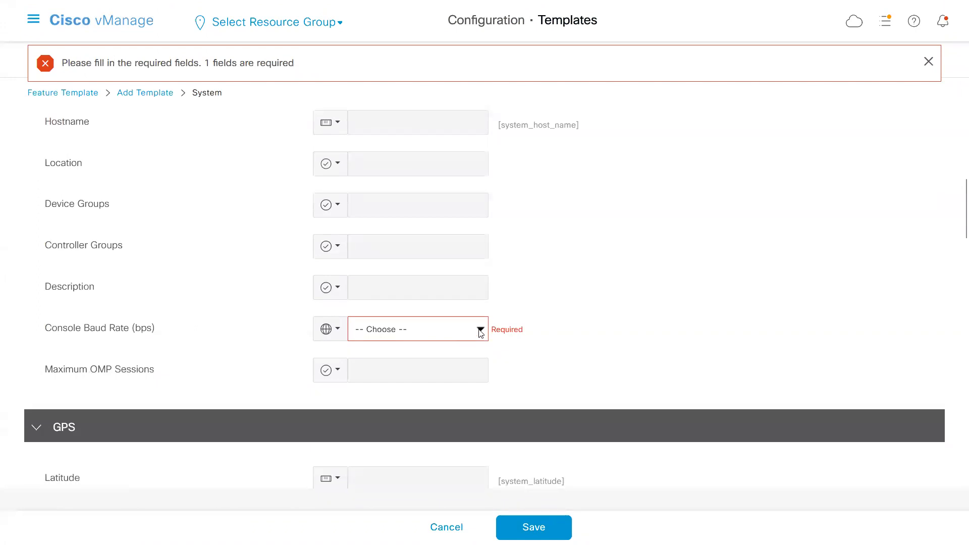
{"action": "left_click", "coordinate": [480, 331]}
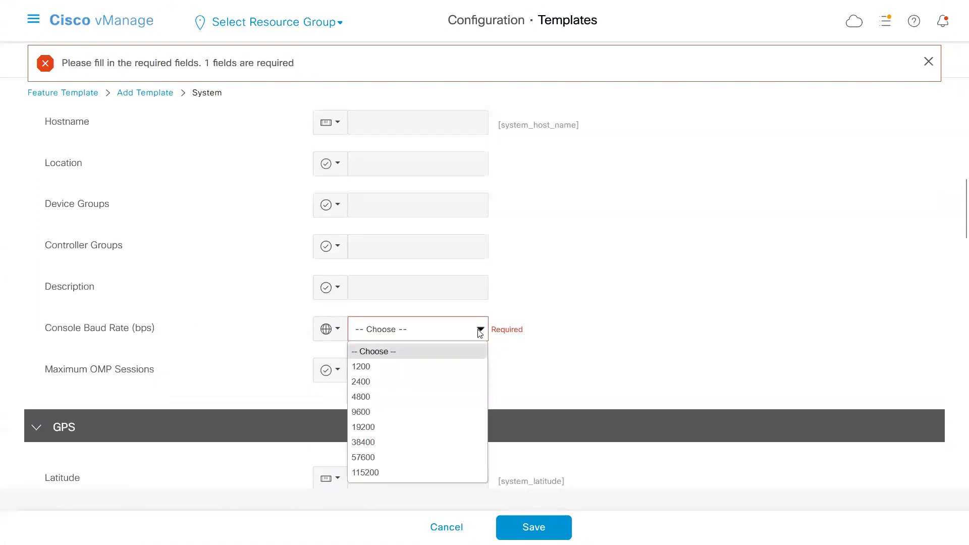
{"action": "left_click", "coordinate": [334, 328]}
{"action": "left_click", "coordinate": [335, 328]}
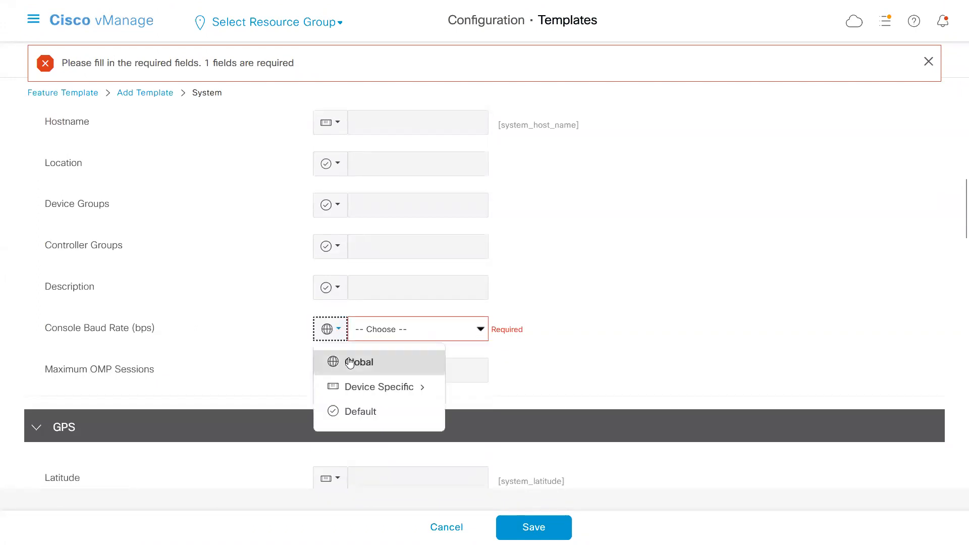
{"action": "left_click", "coordinate": [357, 412]}
{"action": "left_click", "coordinate": [534, 527]}
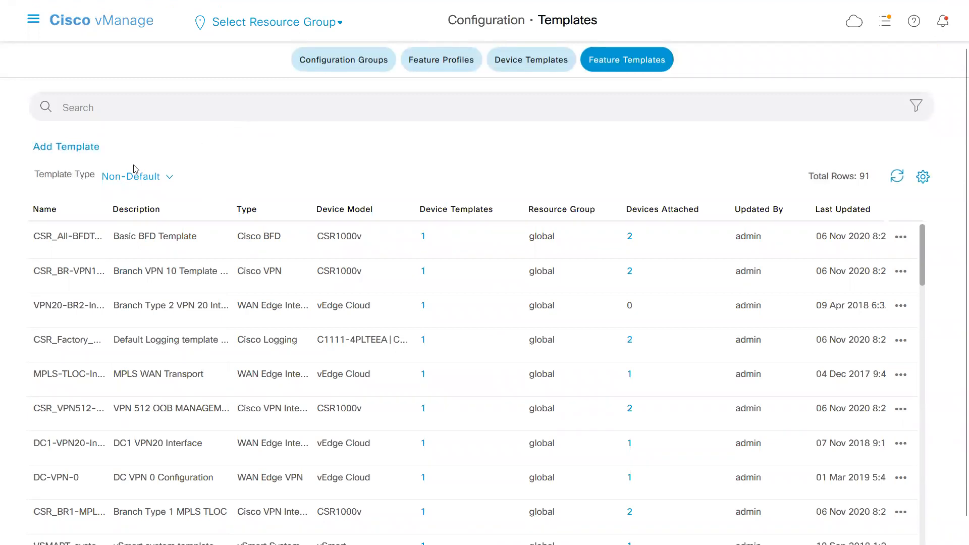
View the feature templates of type Default and return the list to Non-Default.
{"action": "left_click", "coordinate": [168, 181]}
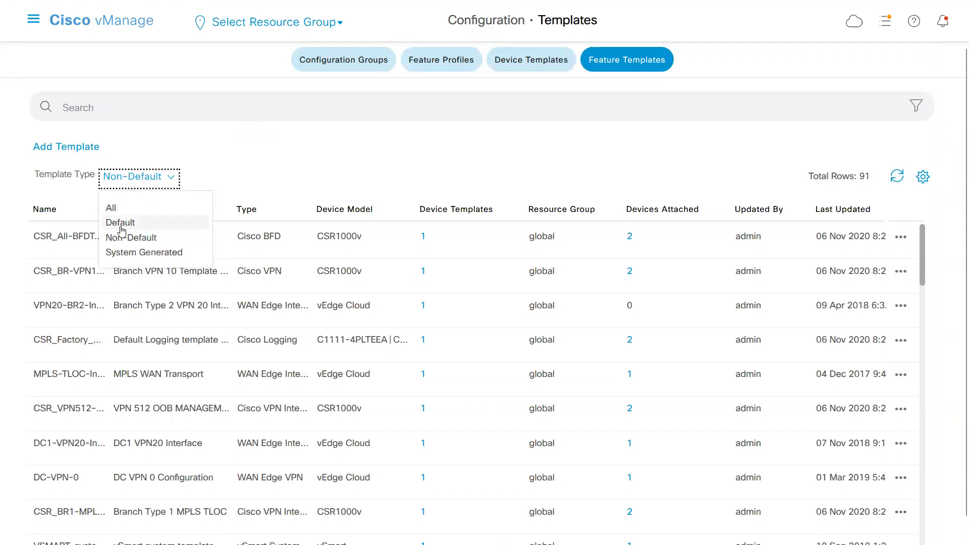
{"action": "left_click", "coordinate": [121, 231]}
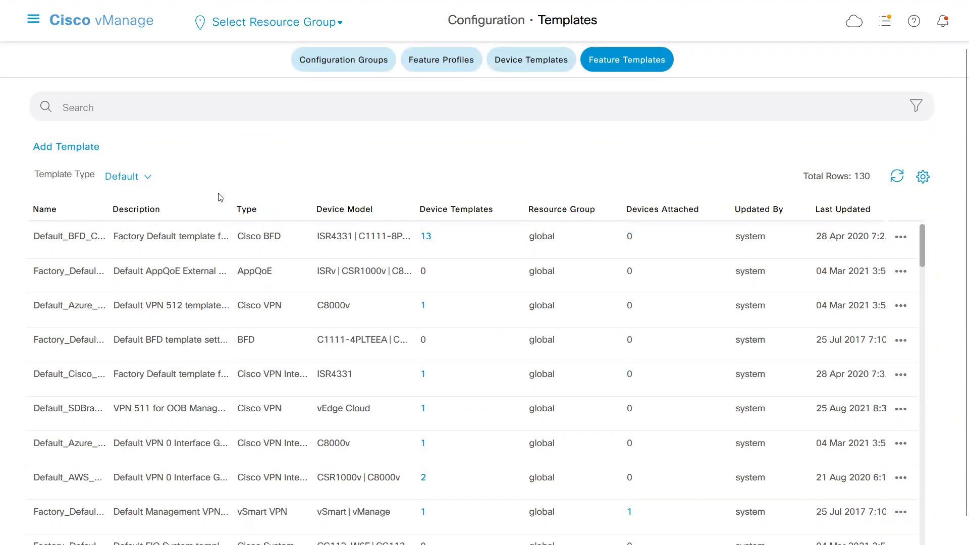
{"action": "left_click", "coordinate": [150, 181]}
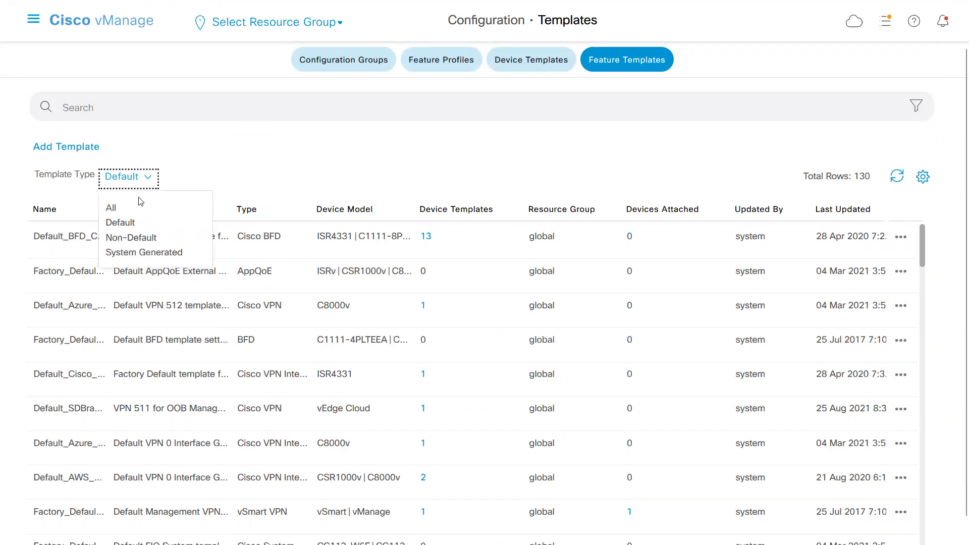
{"action": "left_click", "coordinate": [130, 240]}
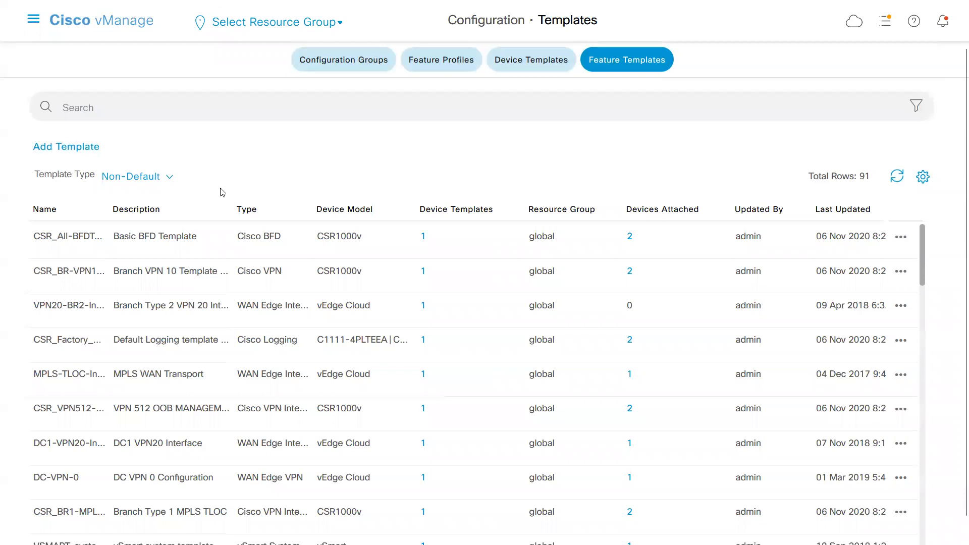
Search the non-default feature templates for a_ to check for the saved System template, and clear the search.
{"action": "type", "text": "a_"}
{"action": "key", "text": "Return"}
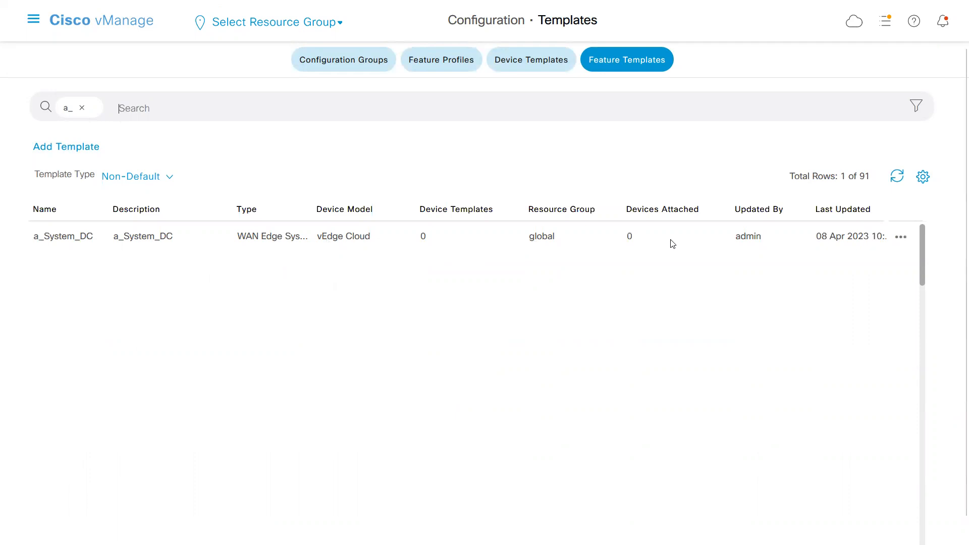
{"action": "left_click", "coordinate": [81, 108]}
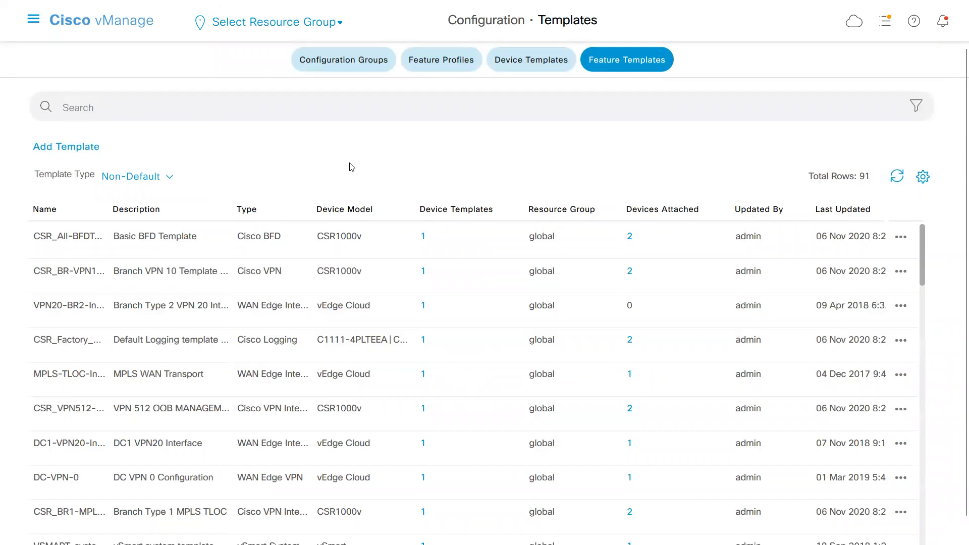
Switch to Notepad and examine the aaa section of the running configuration, from auth-order to the ciscotacro and ciscotacrw users.
{"action": "key", "text": "alt+Tab"}
{"action": "left_click", "coordinate": [125, 228]}
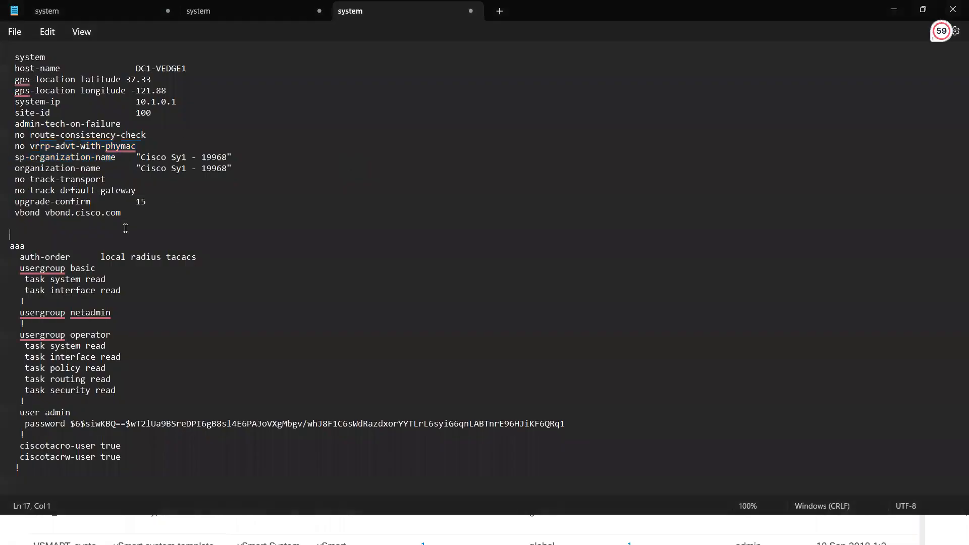
{"action": "key", "text": "Down"}
{"action": "key", "text": "Down"}
{"action": "key", "text": "Down"}
{"action": "key", "text": "Down"}
{"action": "key", "text": "Down"}
{"action": "key", "text": "Down"}
{"action": "key", "text": "Down"}
{"action": "key", "text": "Down"}
{"action": "key", "text": "Down"}
{"action": "key", "text": "Down"}
{"action": "key", "text": "Down"}
{"action": "key", "text": "Down"}
{"action": "key", "text": "Down"}
{"action": "key", "text": "Down"}
{"action": "key", "text": "Down"}
{"action": "key", "text": "Down"}
{"action": "key", "text": "Down"}
{"action": "key", "text": "Down"}
{"action": "key", "text": "Down"}
{"action": "key", "text": "Down"}
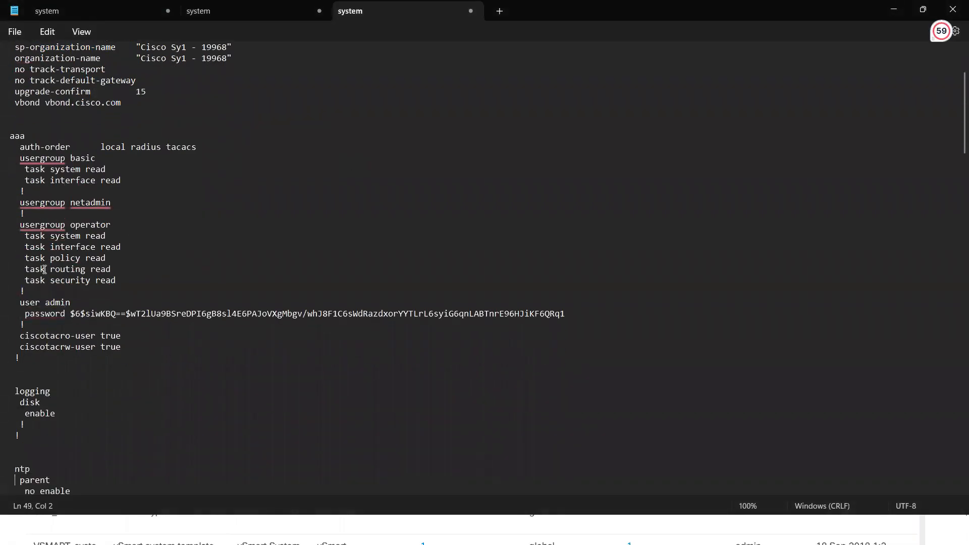
{"action": "left_click_drag", "start_coordinate": [20, 359], "coordinate": [12, 138]}
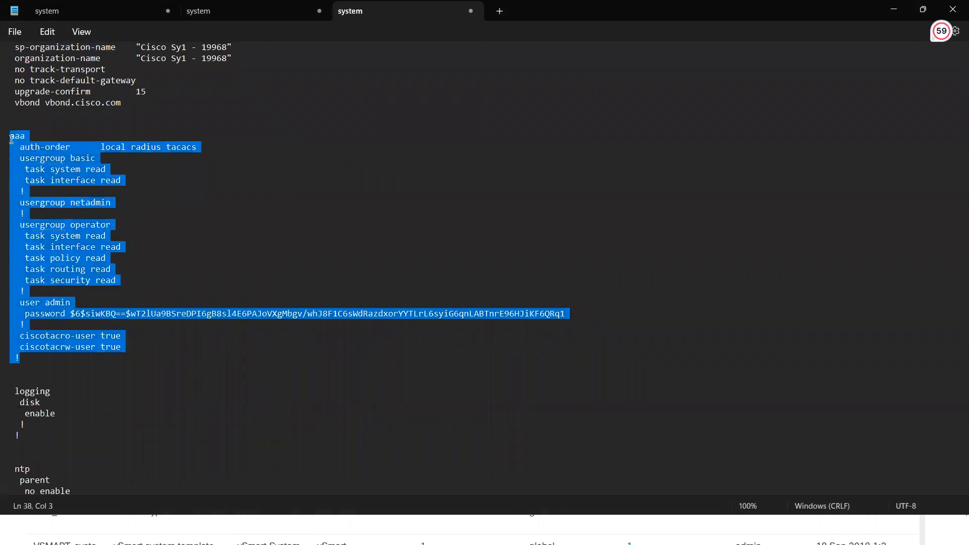
{"action": "left_click", "coordinate": [70, 228]}
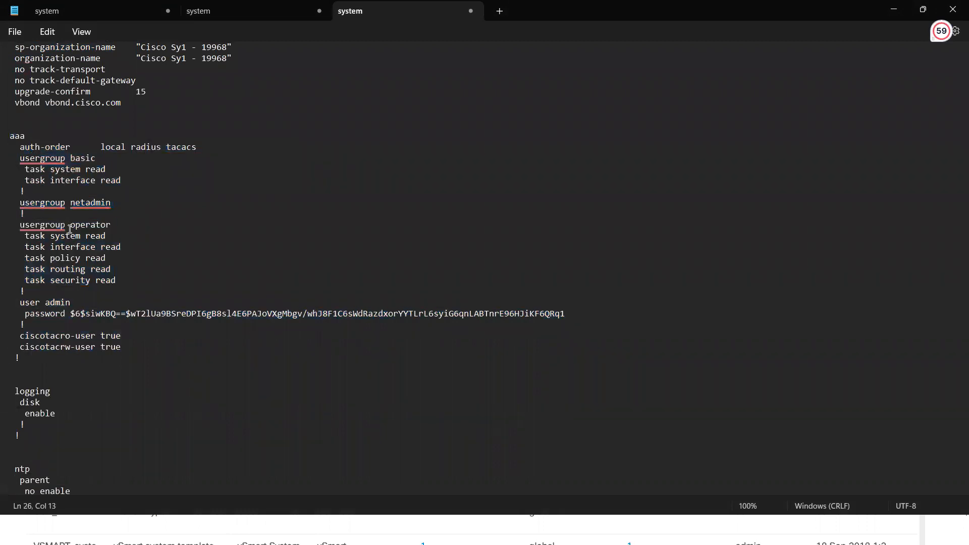
Switch to Cisco vManage, search the non-default feature templates for aaa, and clear the search.
{"action": "key", "text": "alt+Tab"}
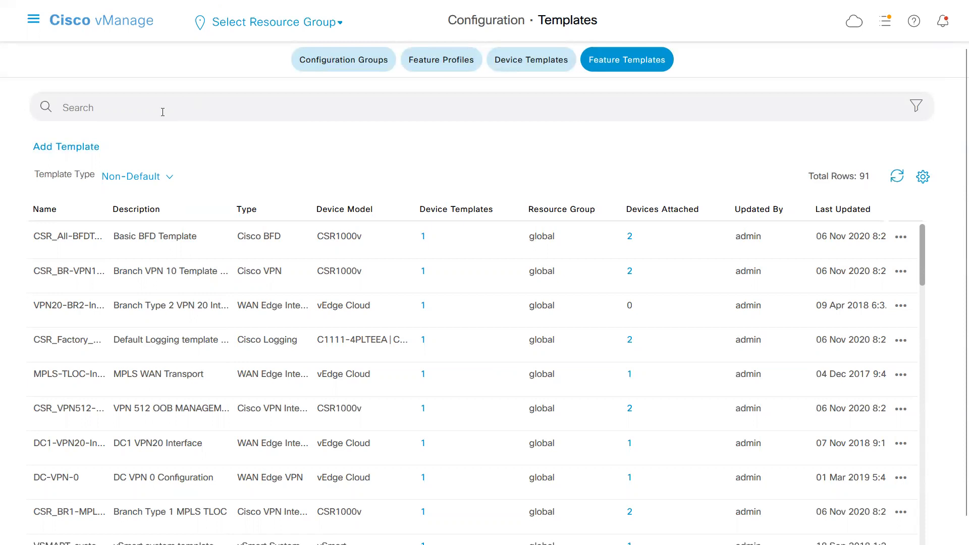
{"action": "type", "text": "aaa"}
{"action": "key", "text": "Return"}
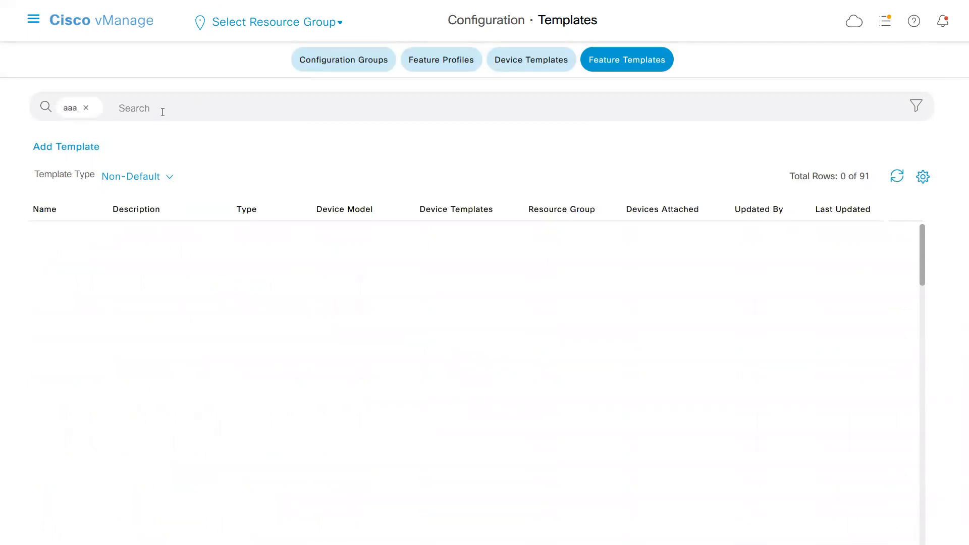
{"action": "left_click", "coordinate": [86, 107]}
Search feature templates of all types for aaa and view the device templates attached to the factory default AAA template.
{"action": "left_click", "coordinate": [171, 186]}
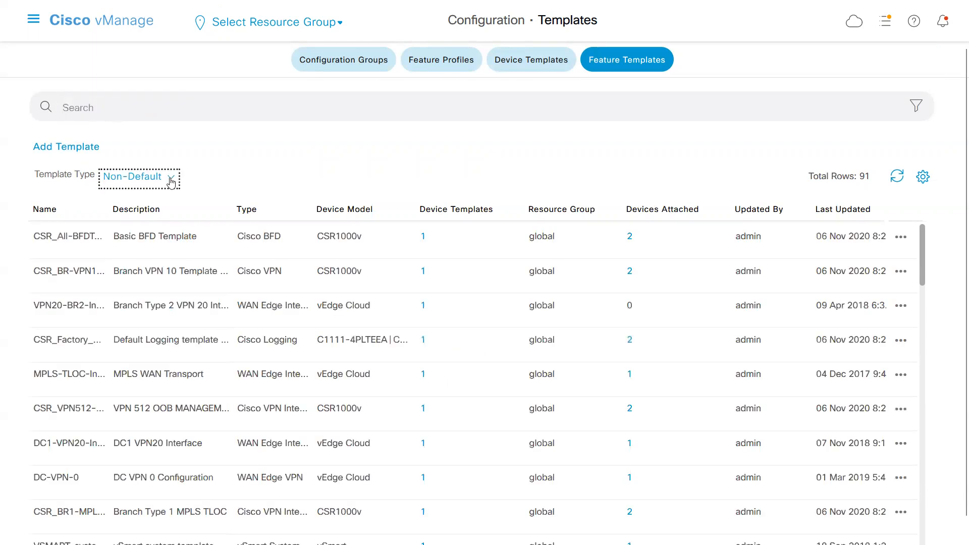
{"action": "left_click", "coordinate": [132, 207]}
{"action": "left_click", "coordinate": [128, 108]}
{"action": "type", "text": "aaa"}
{"action": "key", "text": "Return"}
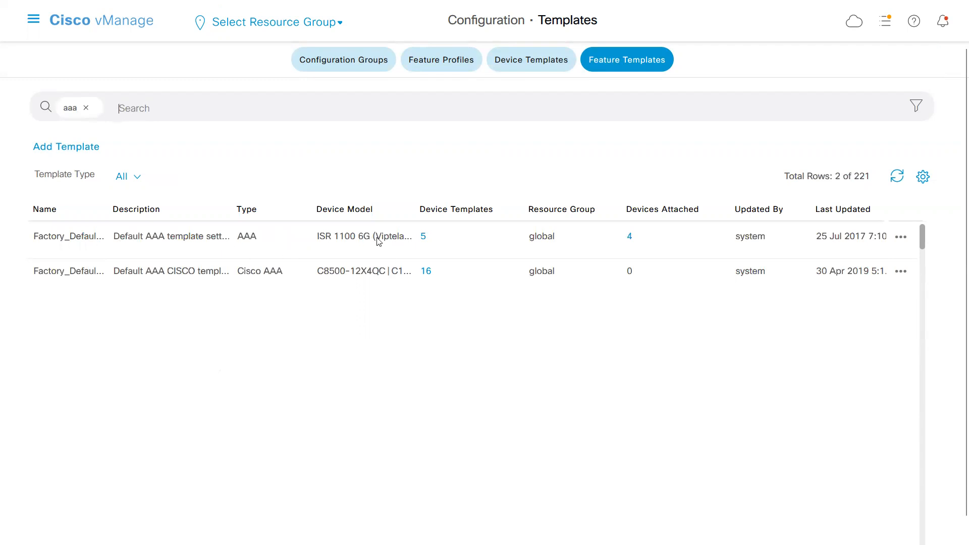
{"action": "left_click", "coordinate": [422, 237]}
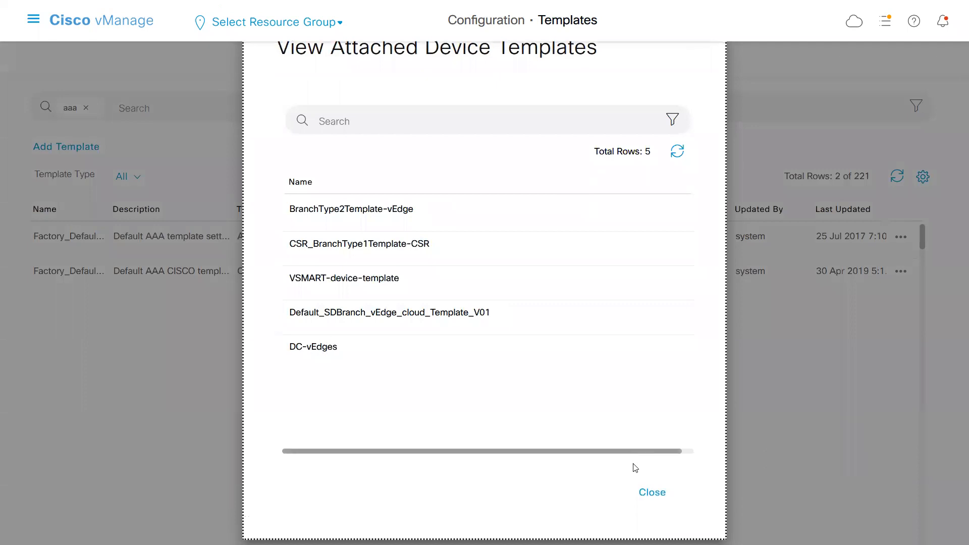
{"action": "left_click", "coordinate": [649, 492]}
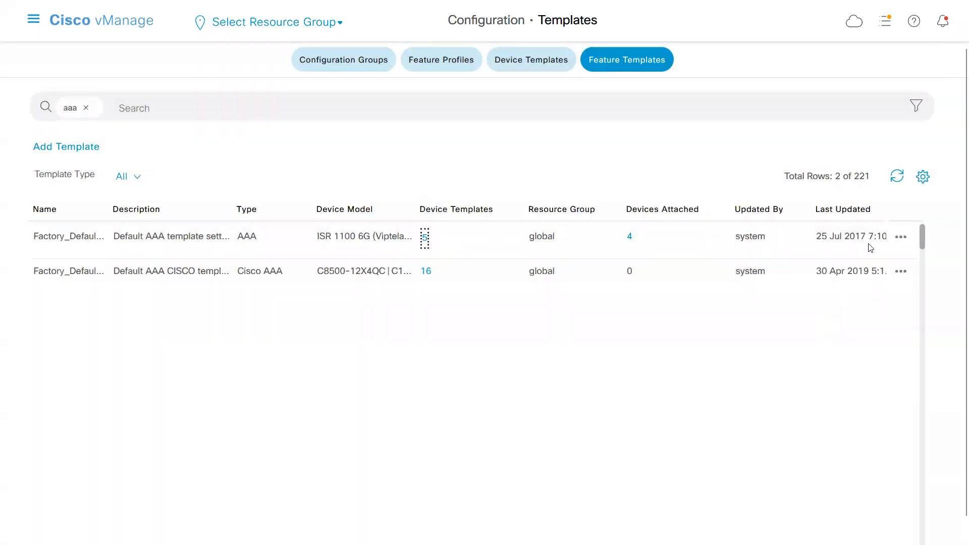
Copy Factory_Default_AAA_Template as a_DC_Default_AAA_Template, using the same text as the description.
{"action": "left_click", "coordinate": [900, 237]}
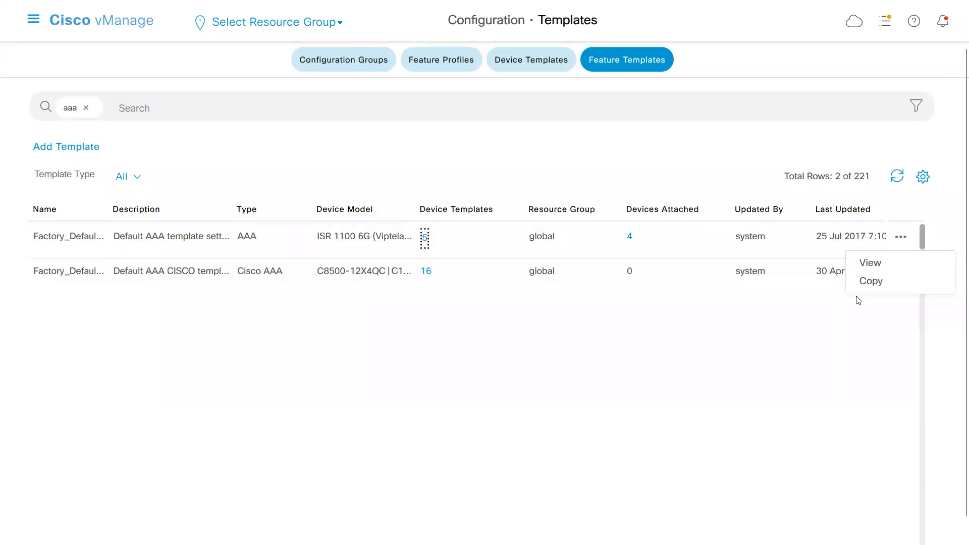
{"action": "left_click", "coordinate": [866, 286]}
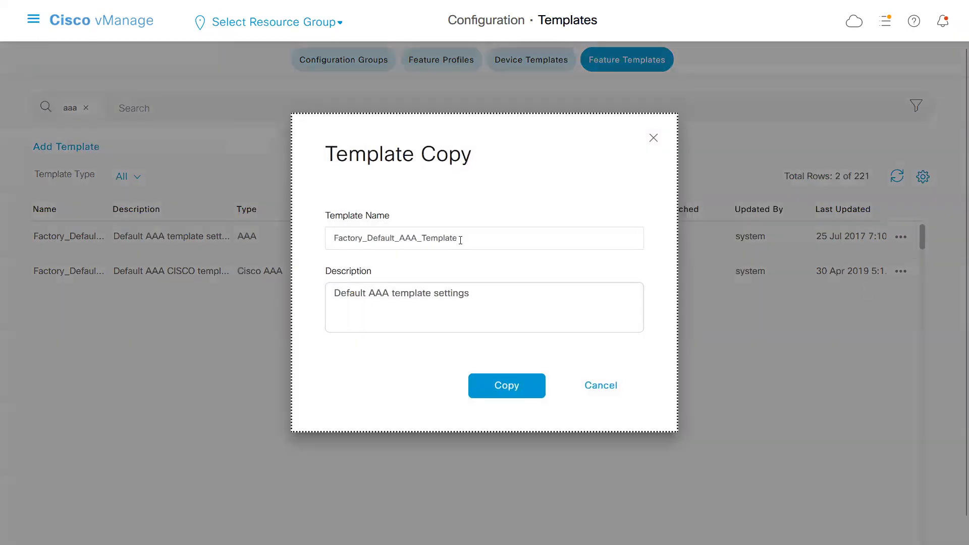
{"action": "left_click_drag", "start_coordinate": [361, 238], "coordinate": [320, 222]}
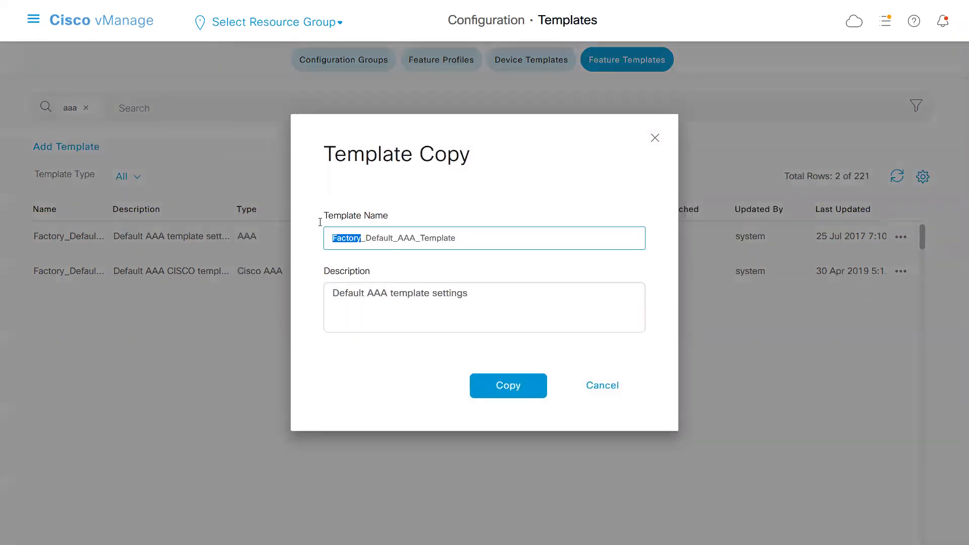
{"action": "type", "text": "a_"}
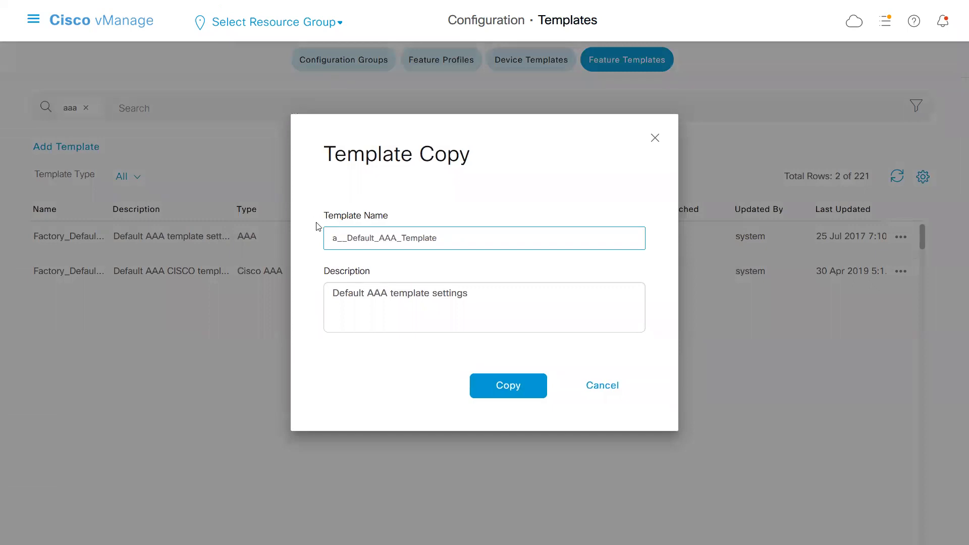
{"action": "type", "text": "DC"}
{"action": "double_click", "coordinate": [418, 238]}
{"action": "key", "text": "ctrl+c"}
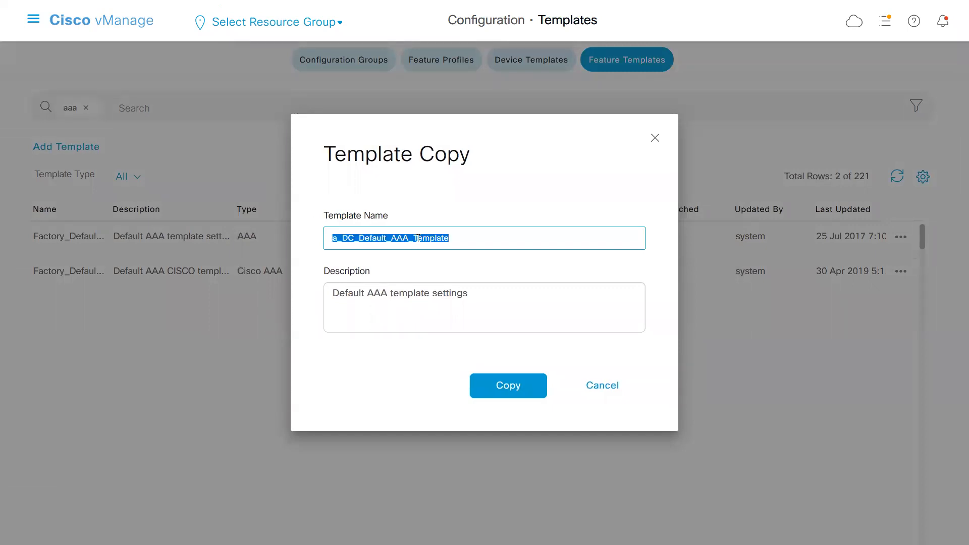
{"action": "triple_click", "coordinate": [412, 292]}
{"action": "key", "text": "ctrl+v"}
{"action": "left_click", "coordinate": [501, 386]}
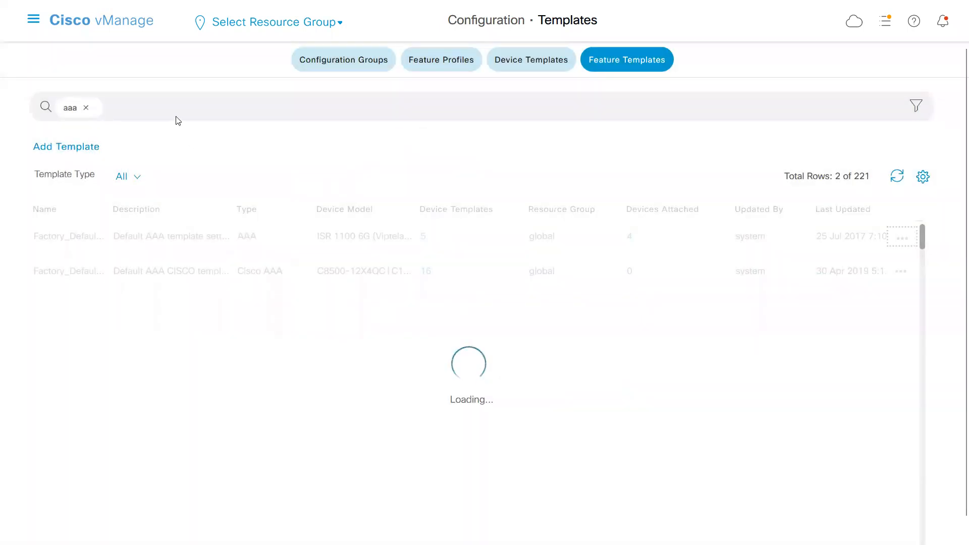
Replace the aaa search with a_ and limit the feature template list to the Non-Default type.
{"action": "left_click", "coordinate": [88, 111]}
{"action": "type", "text": "a"}
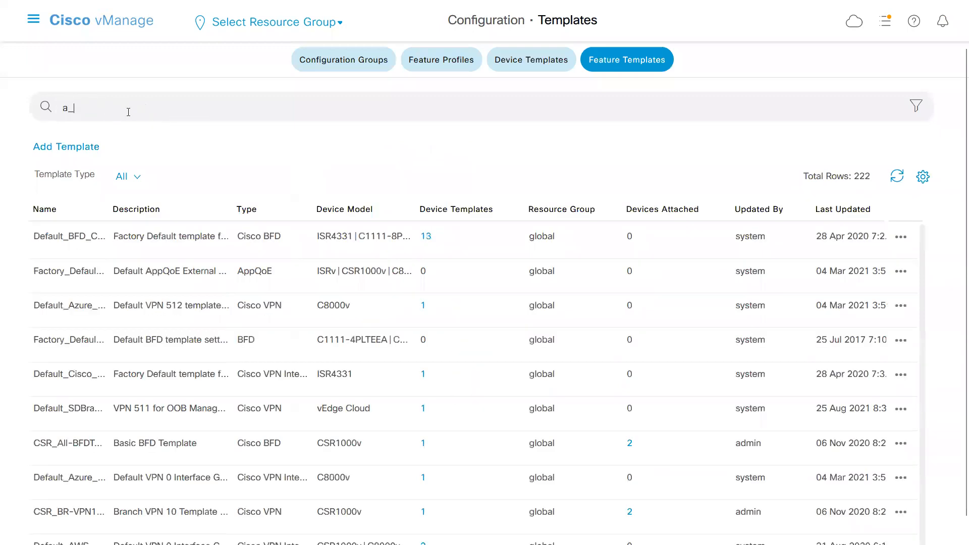
{"action": "type", "text": "_"}
{"action": "key", "text": "Return"}
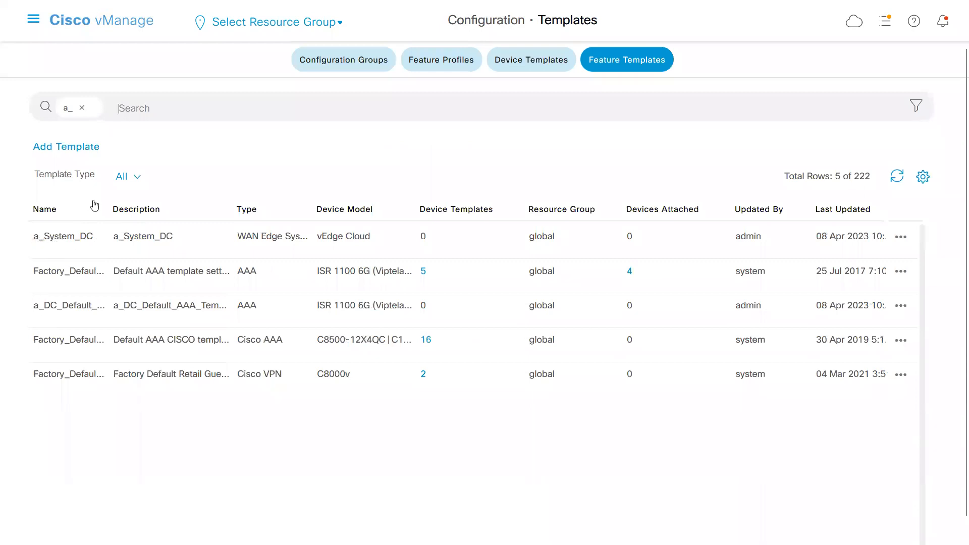
{"action": "left_click", "coordinate": [137, 175]}
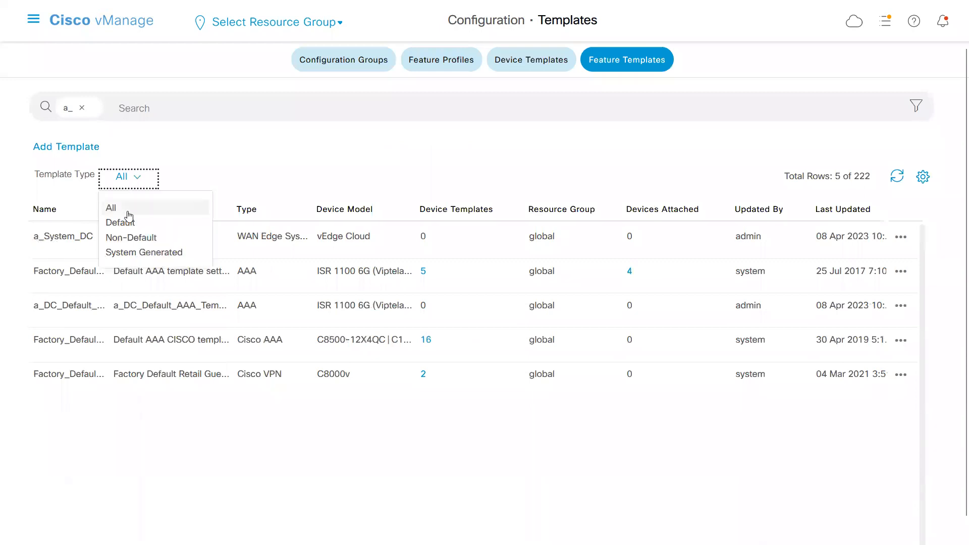
{"action": "left_click", "coordinate": [130, 239]}
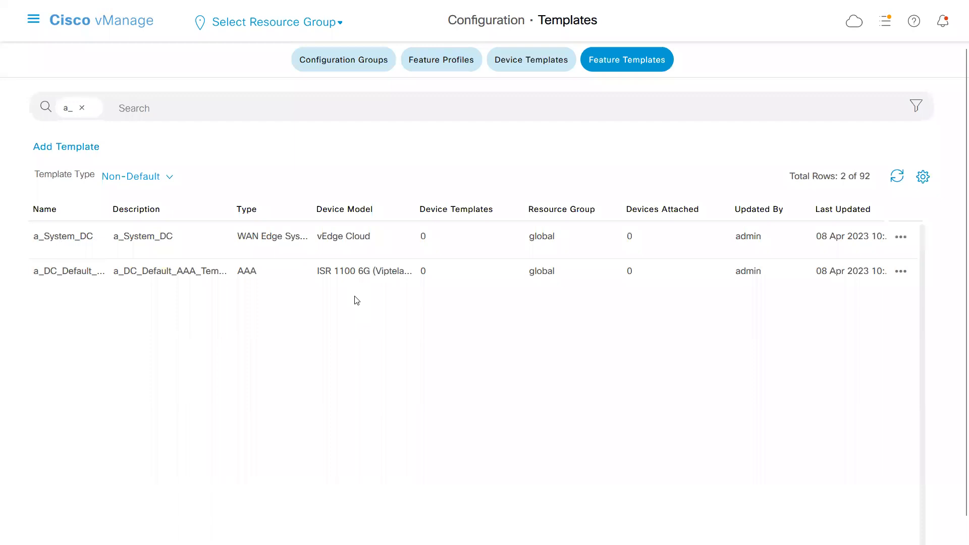
Switch to Notepad and examine the end of the aaa section and the logging, ntp and support sections below it.
{"action": "key", "text": "alt+Tab"}
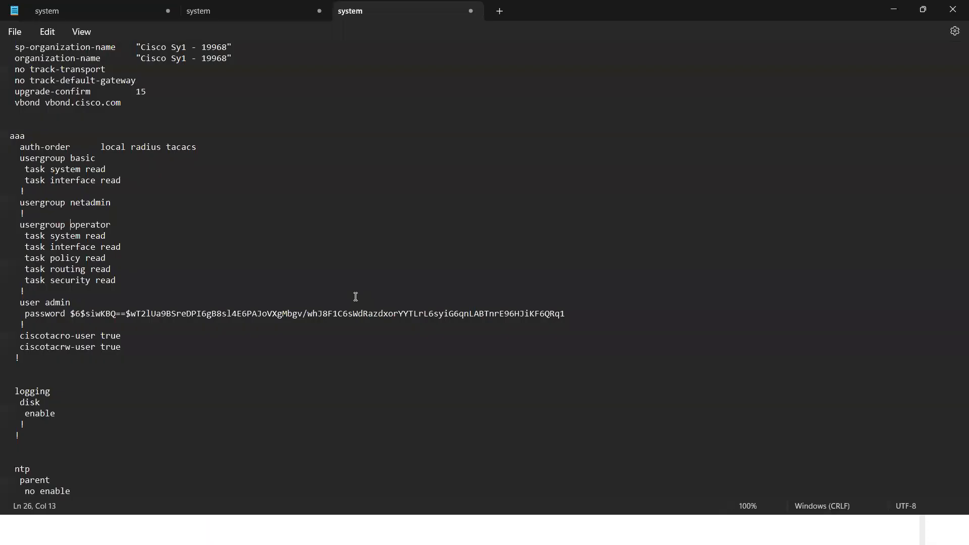
{"action": "triple_click", "coordinate": [12, 293]}
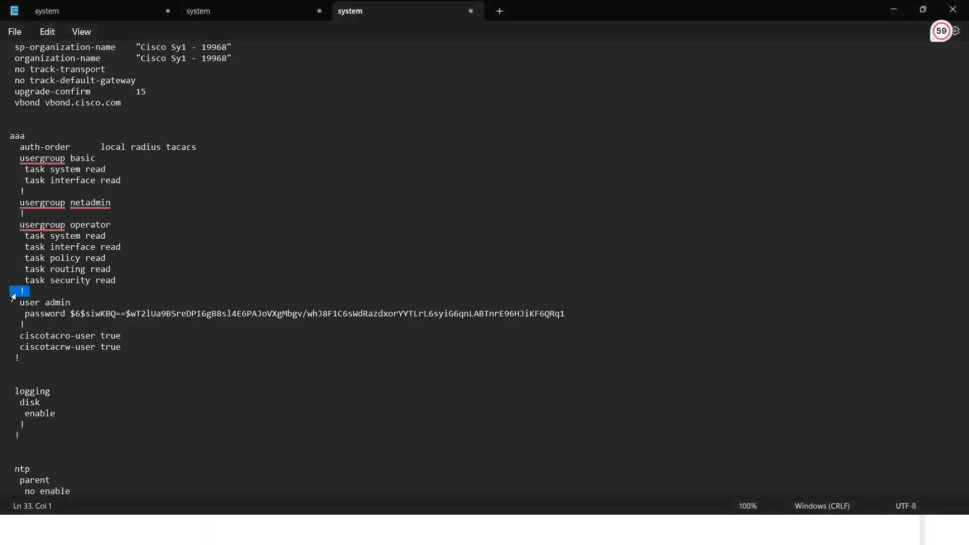
{"action": "left_click", "coordinate": [82, 292]}
{"action": "key", "text": "Down"}
{"action": "key", "text": "Down"}
{"action": "key", "text": "Down"}
{"action": "key", "text": "Down"}
{"action": "key", "text": "Down"}
{"action": "key", "text": "Down"}
{"action": "key", "text": "Down"}
{"action": "key", "text": "Down"}
{"action": "key", "text": "Down"}
{"action": "key", "text": "Down"}
{"action": "key", "text": "Down"}
{"action": "key", "text": "Down"}
{"action": "key", "text": "Down"}
{"action": "key", "text": "Down"}
{"action": "key", "text": "Down"}
{"action": "key", "text": "Down"}
{"action": "key", "text": "Down"}
{"action": "key", "text": "Down"}
{"action": "key", "text": "Down"}
{"action": "key", "text": "Down"}
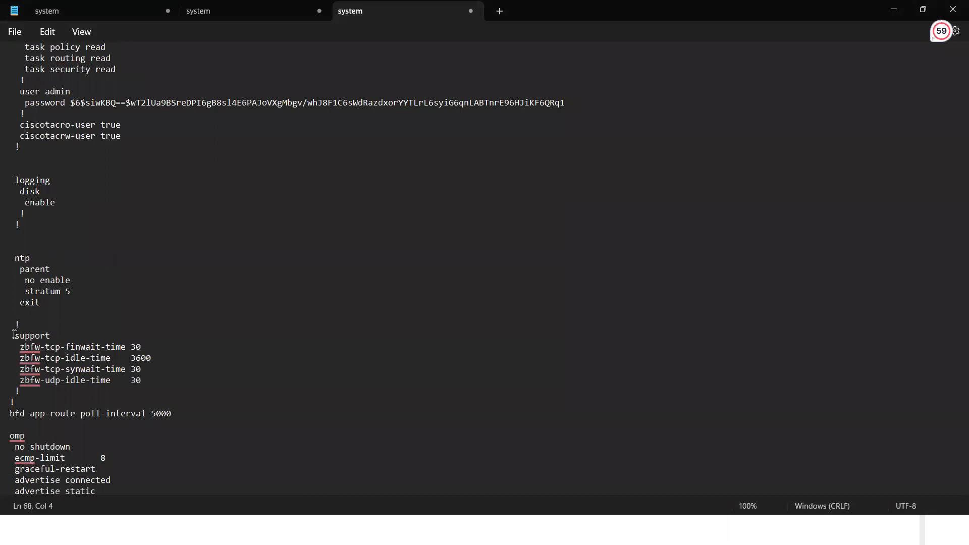
Delete the support section with its four zbfw timer lines from the configuration text.
{"action": "left_click_drag", "start_coordinate": [14, 335], "coordinate": [41, 393]}
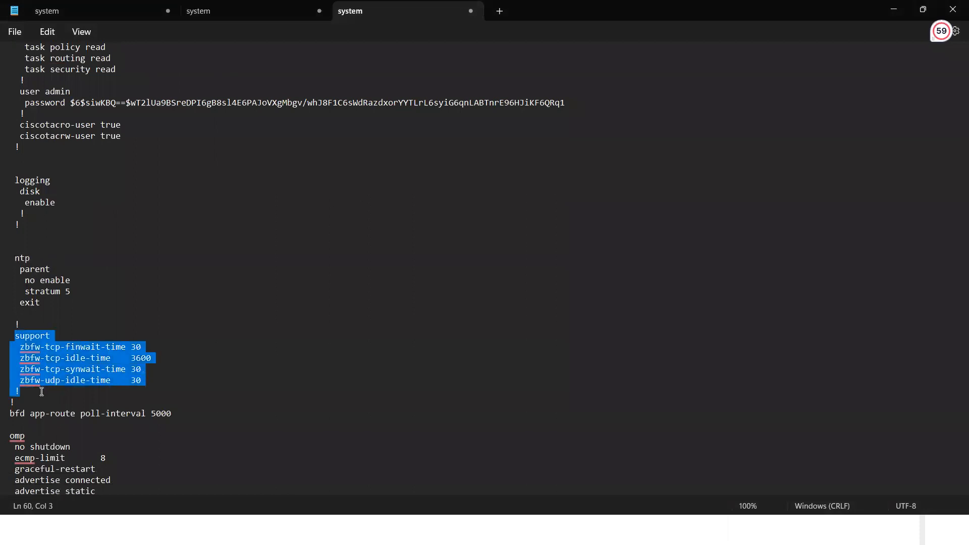
{"action": "key", "text": "Delete"}
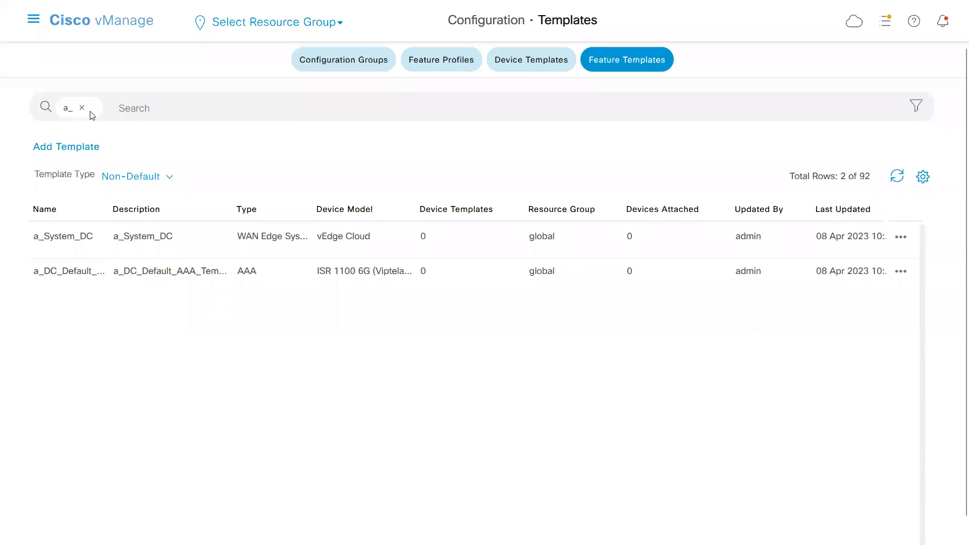
Switch to vManage, limit the feature template list to the Default type and replace the a_ search with logging.
{"action": "left_click", "coordinate": [82, 107]}
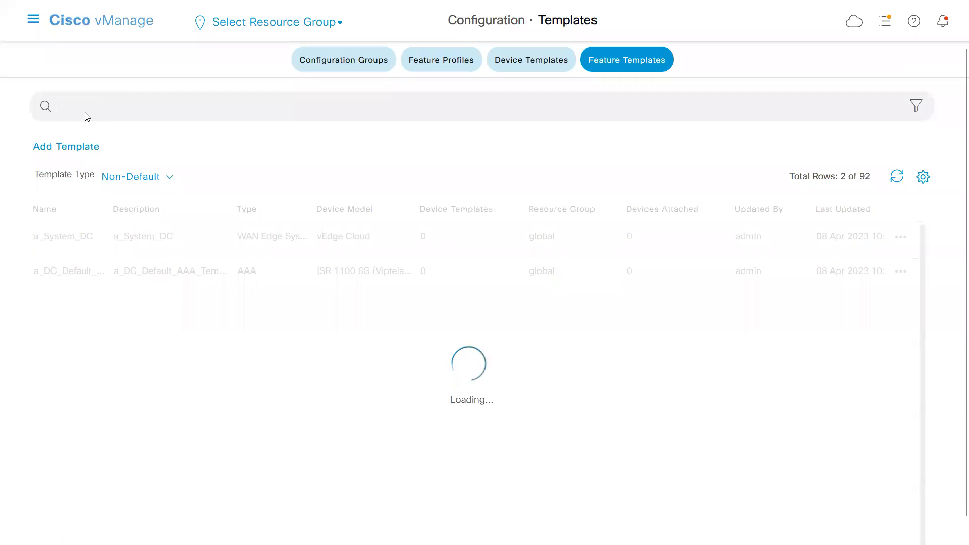
{"action": "left_click", "coordinate": [171, 178]}
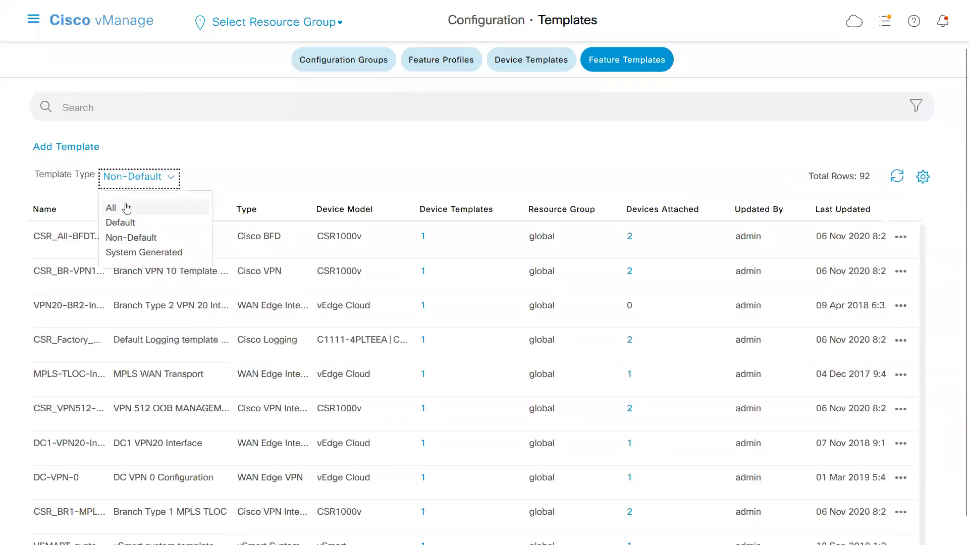
{"action": "left_click", "coordinate": [128, 225]}
{"action": "left_click", "coordinate": [174, 105]}
{"action": "type", "text": "logging"}
{"action": "key", "text": "Return"}
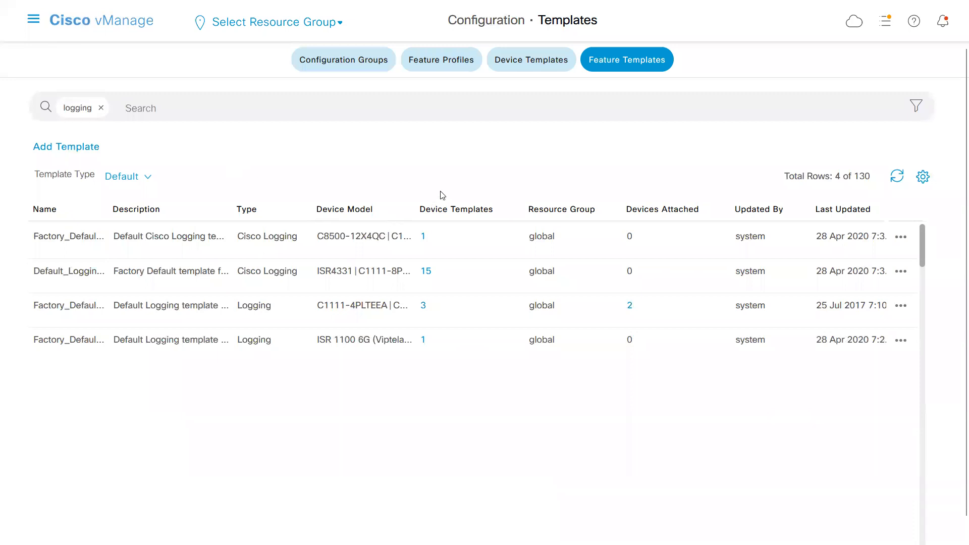
Start a new Logging feature template for the vEdge Cloud device model.
{"action": "left_click", "coordinate": [63, 147]}
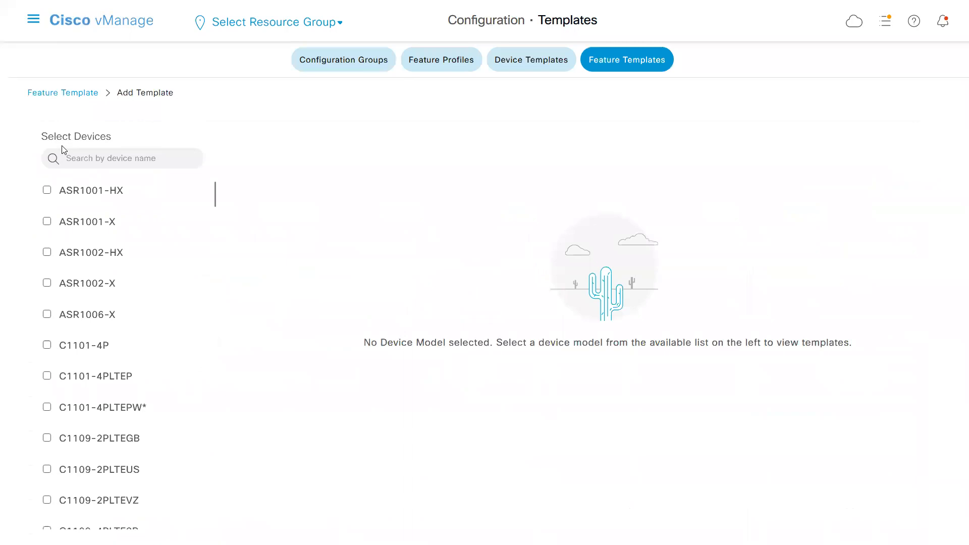
{"action": "type", "text": "clo"}
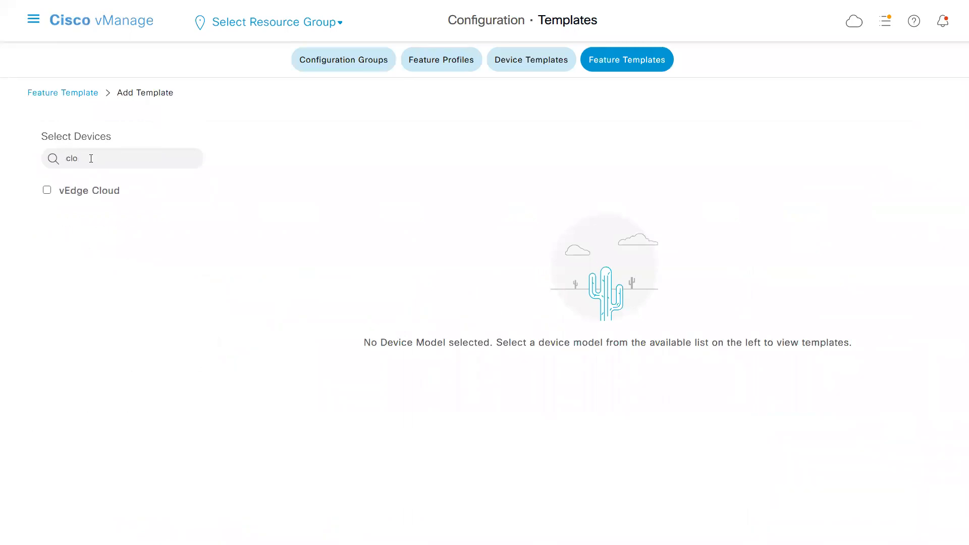
{"action": "left_click", "coordinate": [47, 191]}
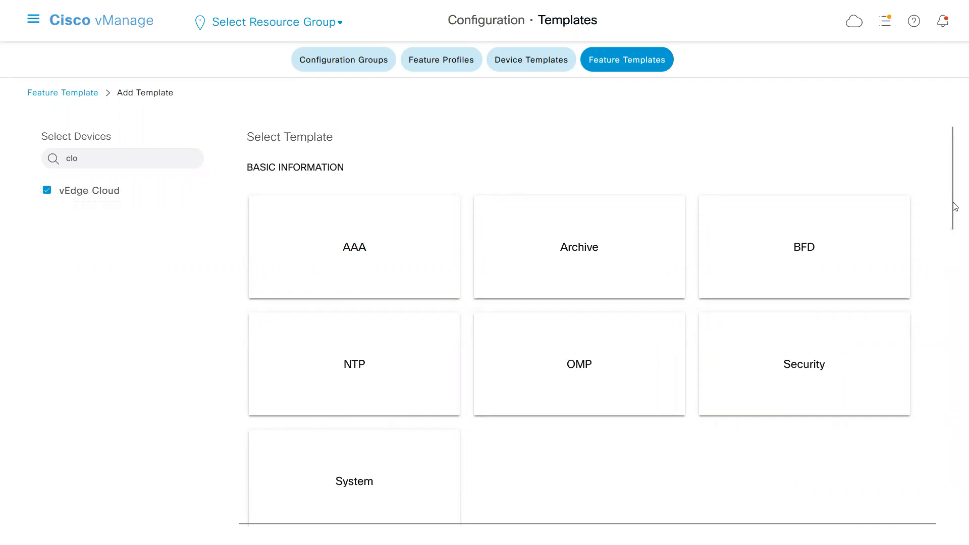
{"action": "scroll", "coordinate": [954, 204], "scroll_direction": "down", "scroll_amount": 6}
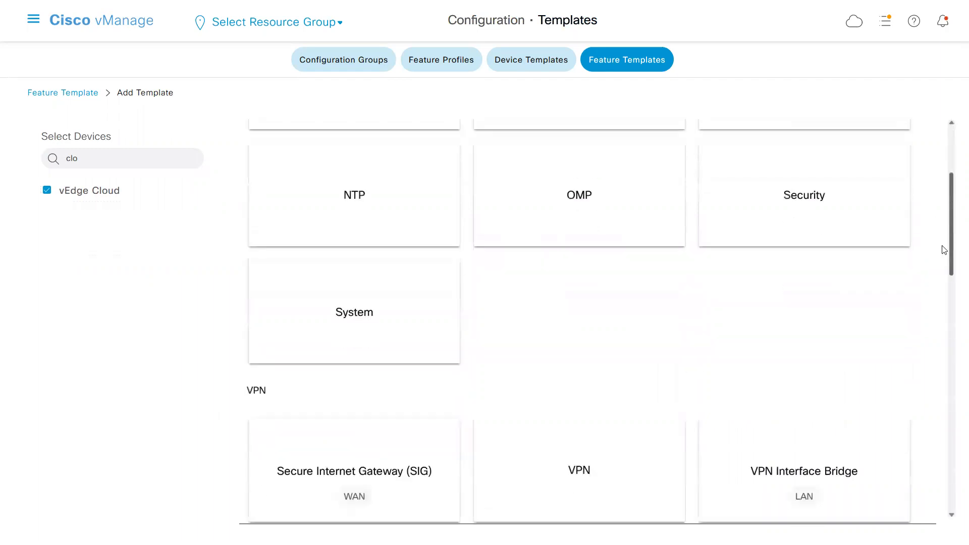
{"action": "scroll", "coordinate": [933, 321], "scroll_direction": "down", "scroll_amount": 8}
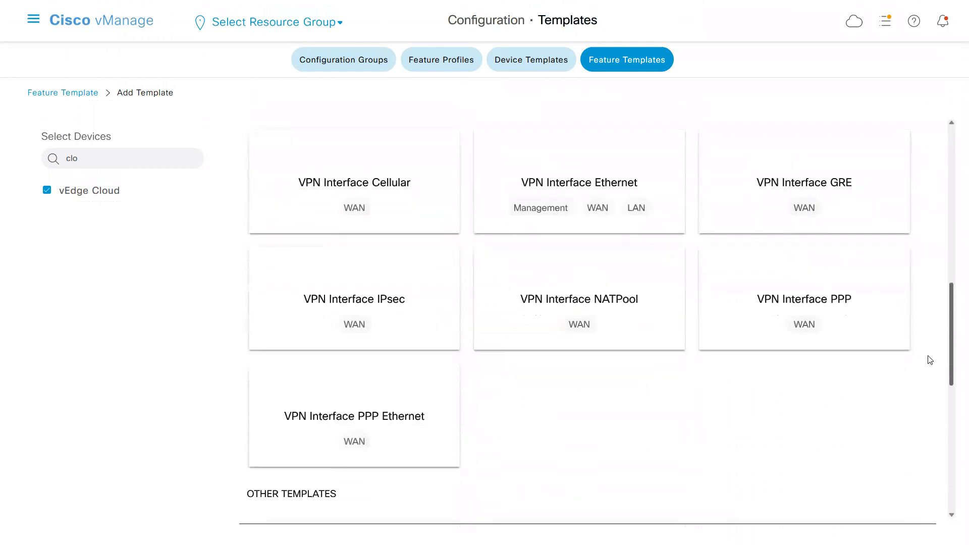
{"action": "scroll", "coordinate": [931, 411], "scroll_direction": "down", "scroll_amount": 4}
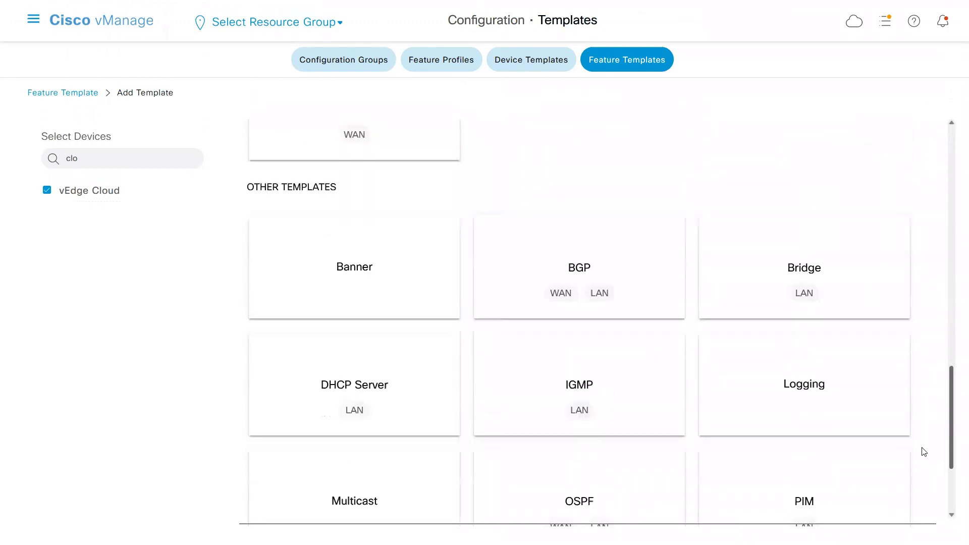
{"action": "left_click", "coordinate": [794, 320]}
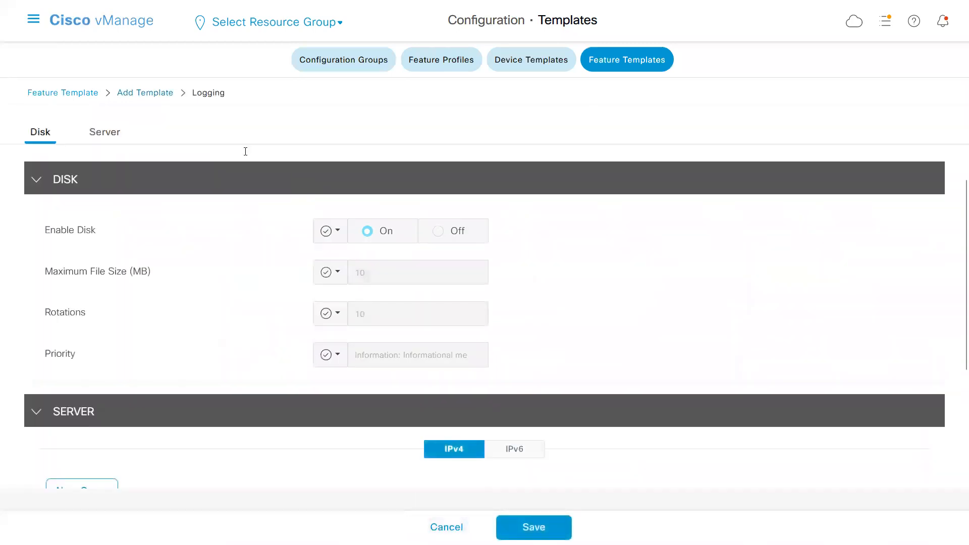
Name the Logging template a_Logging_DC, use the same text as its description, and save it.
{"action": "left_click", "coordinate": [230, 154]}
{"action": "type", "text": "a"}
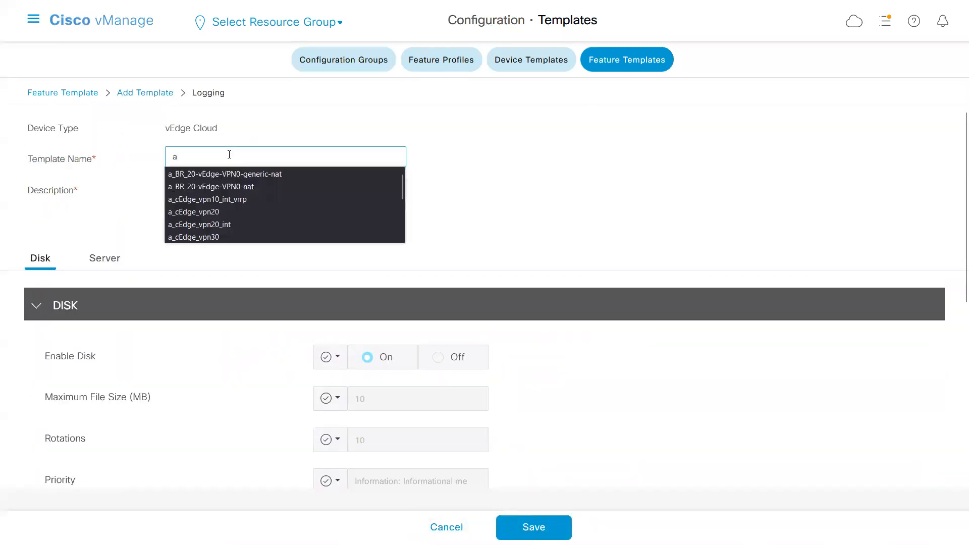
{"action": "type", "text": "_Loggin"}
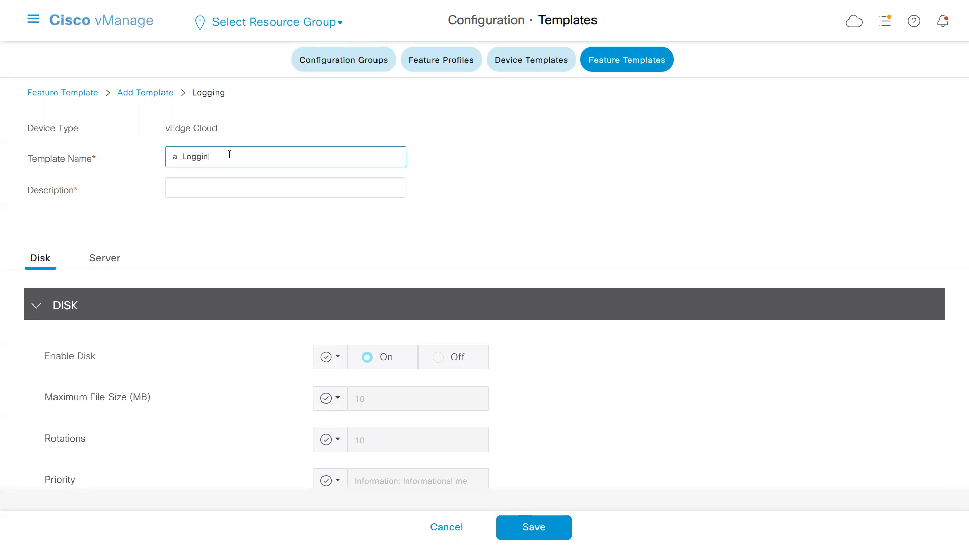
{"action": "double_click", "coordinate": [230, 154]}
{"action": "key", "text": "ctrl+c"}
{"action": "left_click", "coordinate": [228, 186]}
{"action": "key", "text": "ctrl+v"}
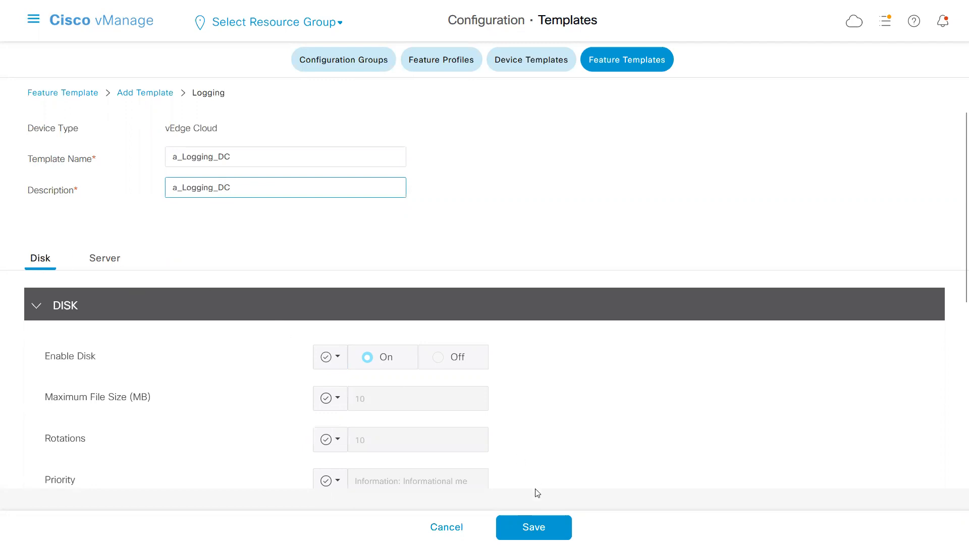
{"action": "left_click", "coordinate": [534, 528]}
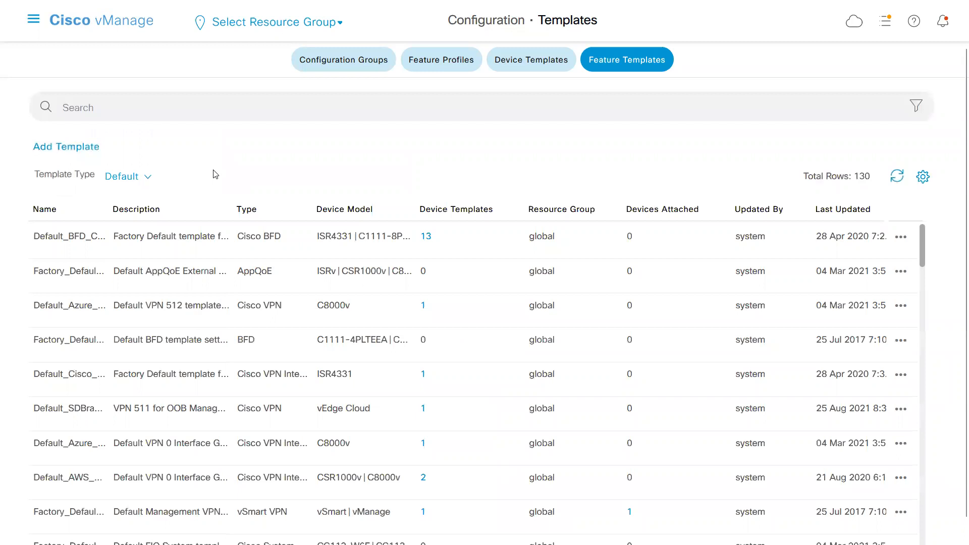
Search the feature templates for a_ and limit the list to the Non-Default type.
{"action": "type", "text": "a_"}
{"action": "key", "text": "Return"}
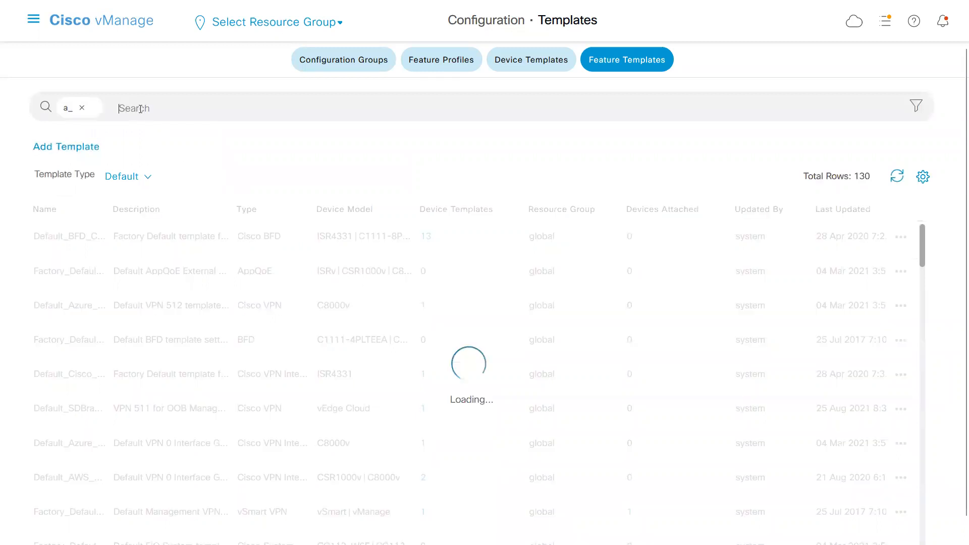
{"action": "left_click", "coordinate": [144, 177]}
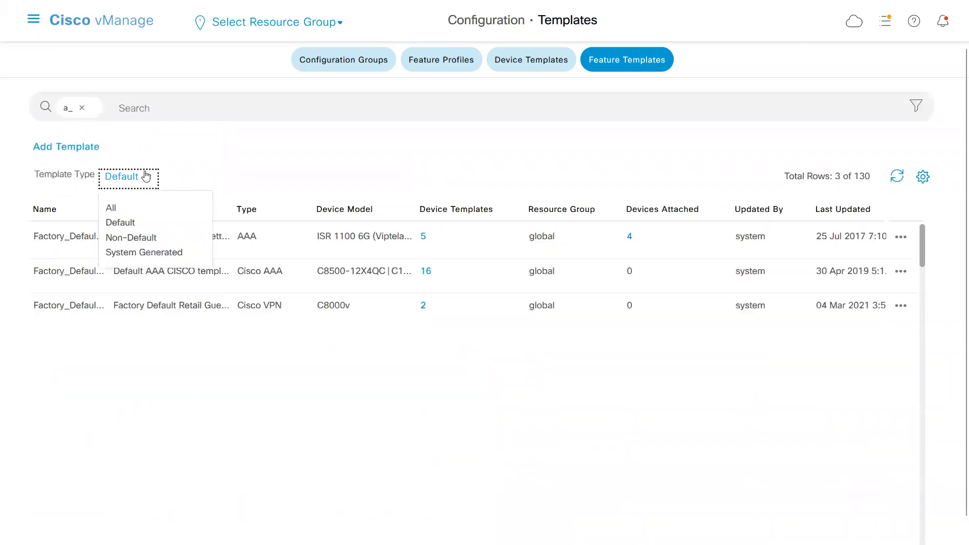
{"action": "left_click", "coordinate": [130, 238]}
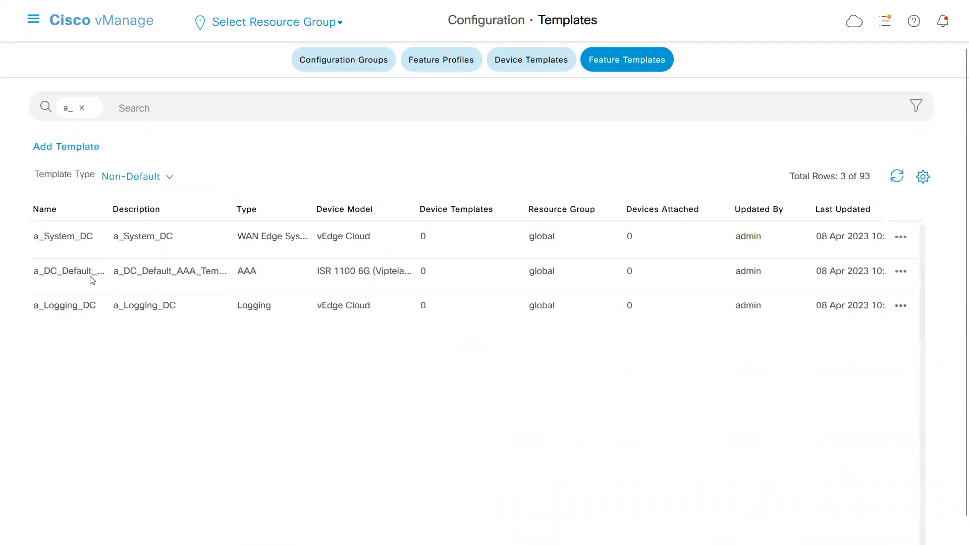
Start a new BFD feature template for the vEdge Cloud device model.
{"action": "left_click", "coordinate": [82, 148]}
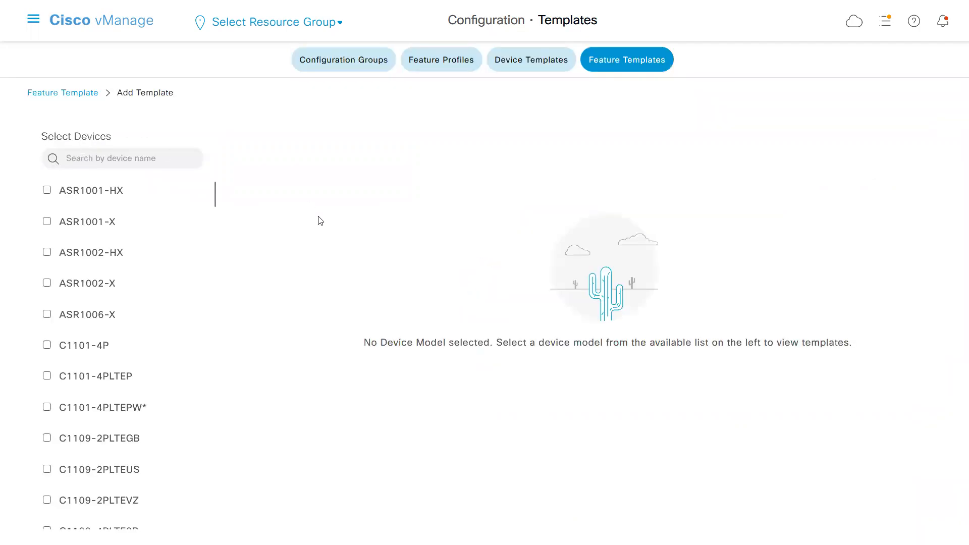
{"action": "type", "text": "clo"}
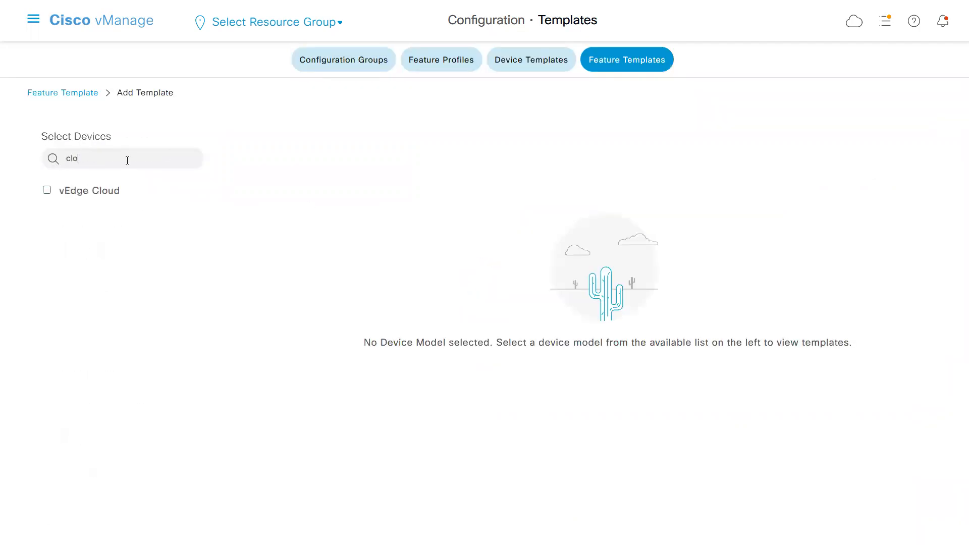
{"action": "left_click", "coordinate": [102, 194]}
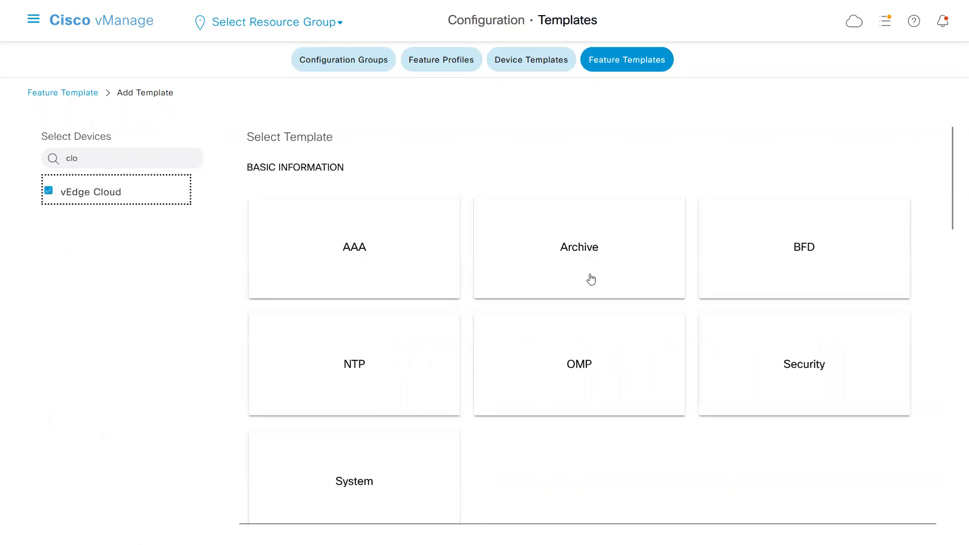
{"action": "left_click", "coordinate": [782, 251]}
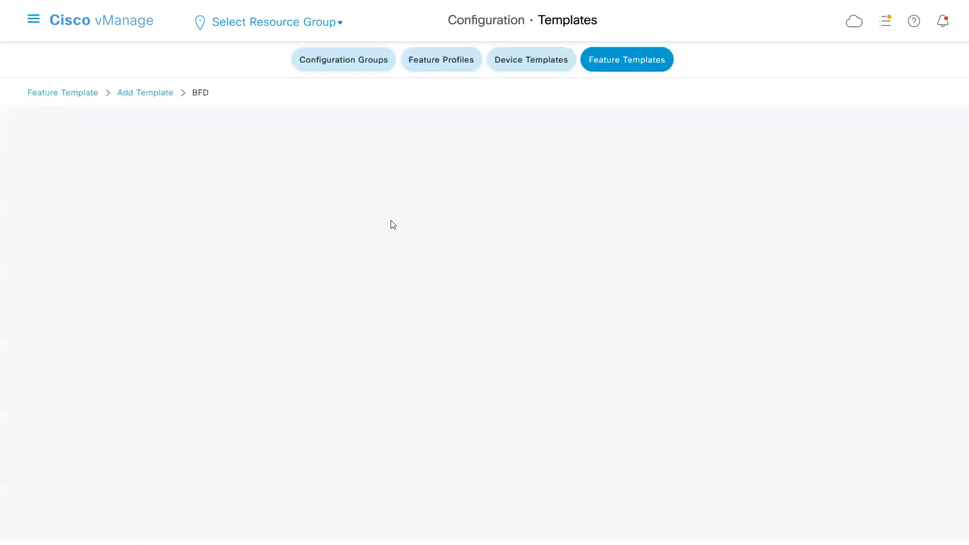
Name the BFD template a_bfd_DC with the same description, review its basic and color settings, and save it.
{"action": "scroll", "coordinate": [393, 224], "scroll_direction": "up", "scroll_amount": 1}
{"action": "left_click", "coordinate": [261, 157]}
{"action": "type", "text": "a_bf"}
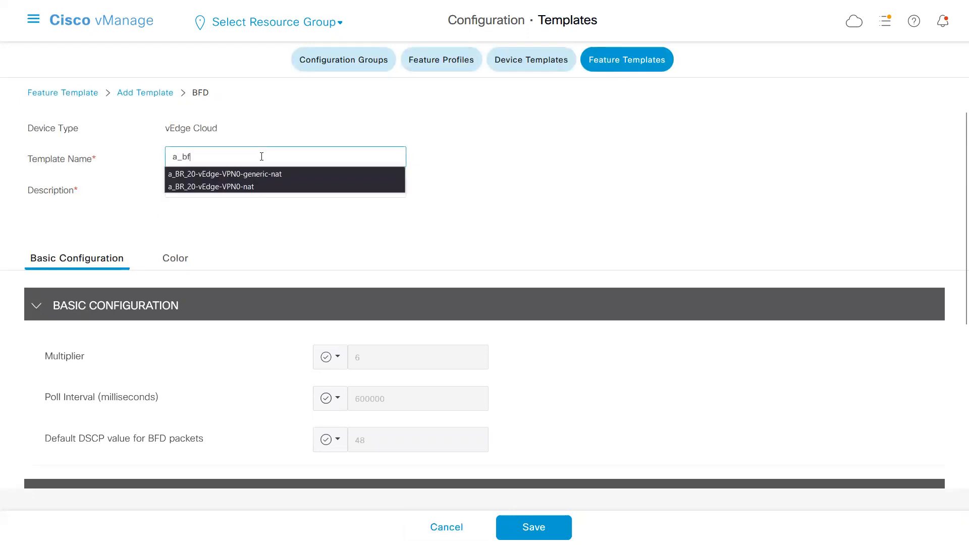
{"action": "type", "text": "d_DC"}
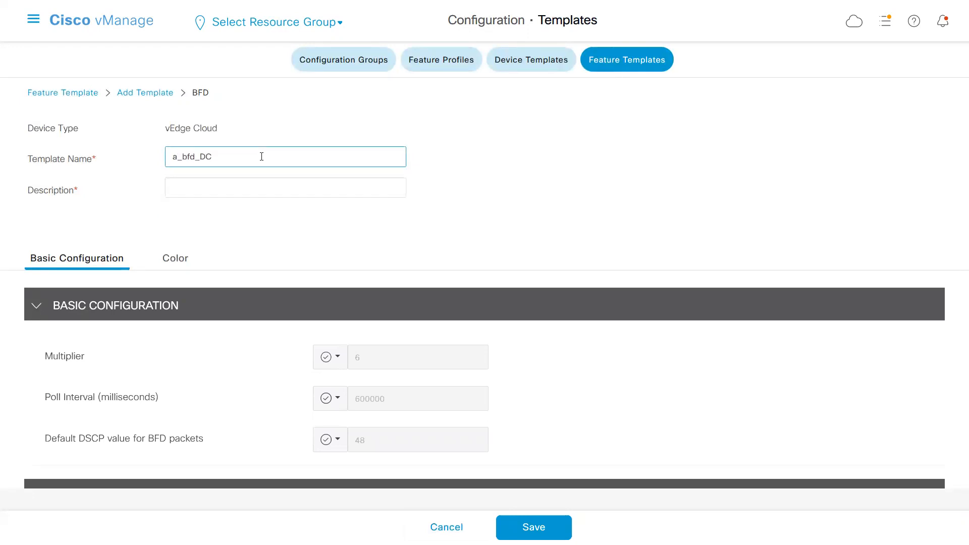
{"action": "double_click", "coordinate": [227, 157]}
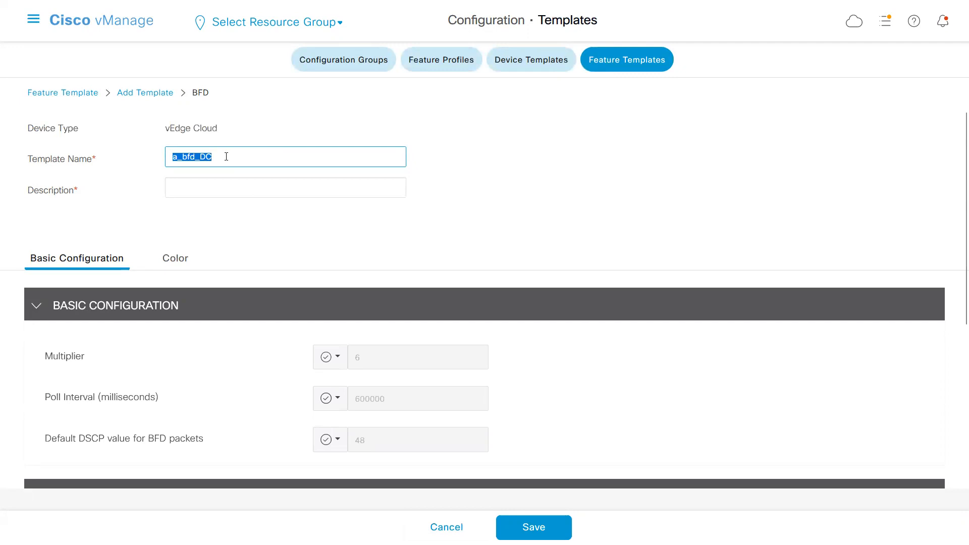
{"action": "left_click", "coordinate": [215, 186]}
{"action": "key", "text": "ctrl+v"}
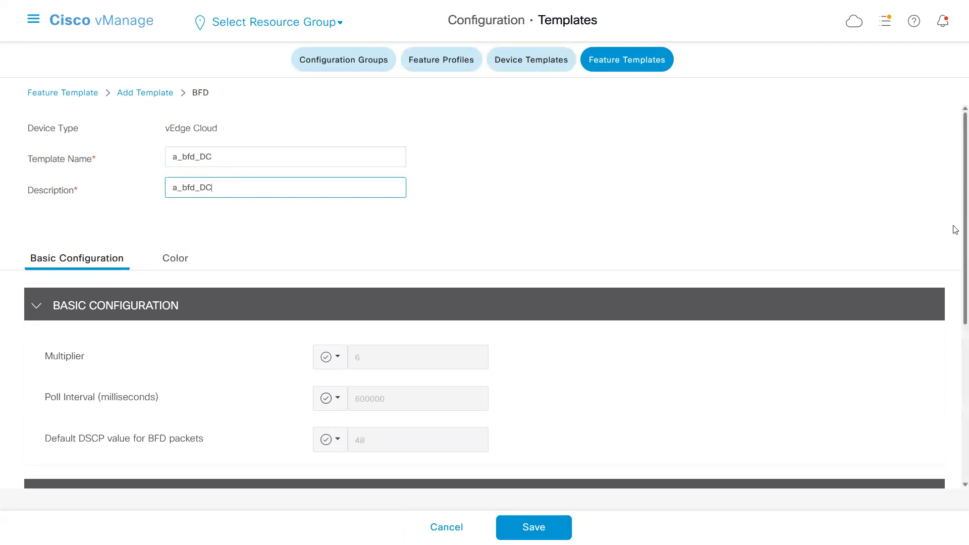
{"action": "scroll", "coordinate": [956, 232], "scroll_direction": "down", "scroll_amount": 2}
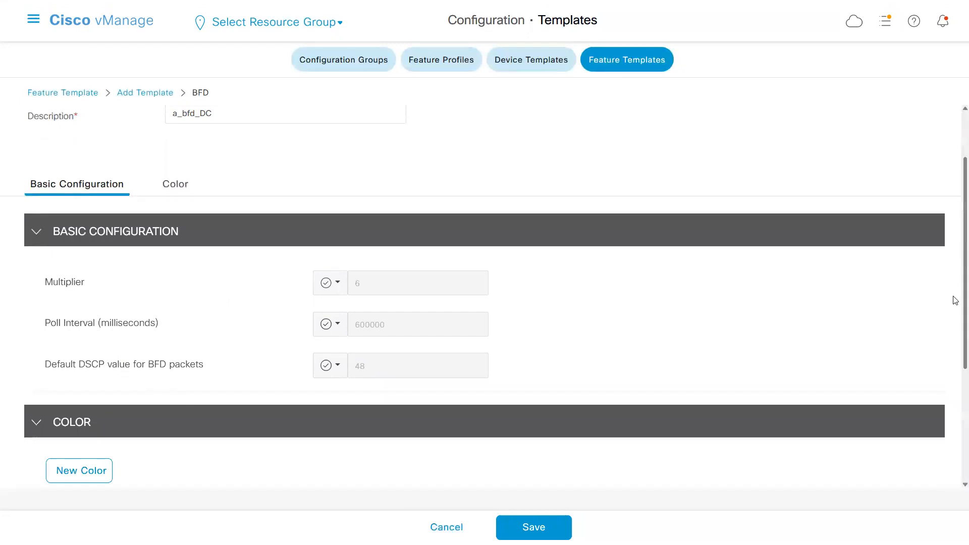
{"action": "left_click_drag", "start_coordinate": [955, 301], "coordinate": [956, 398]}
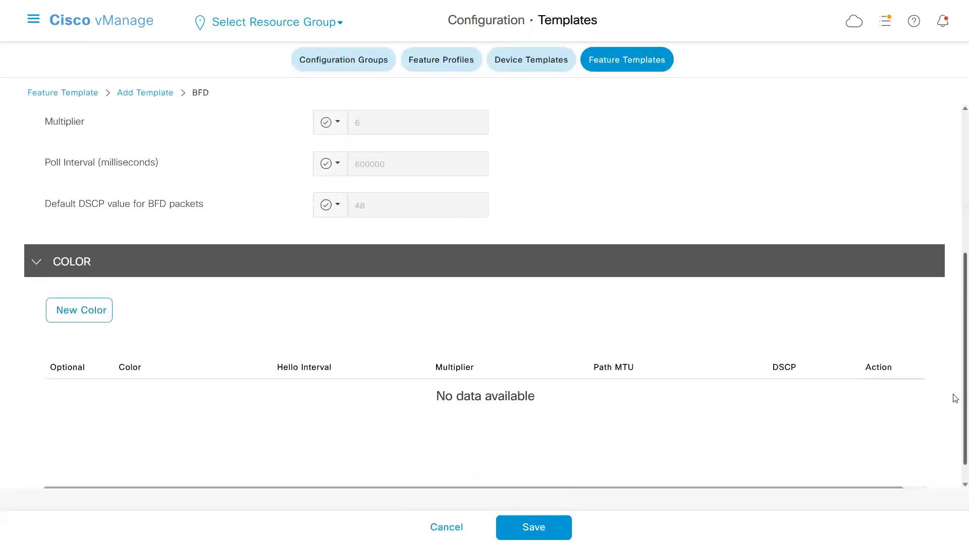
{"action": "left_click", "coordinate": [955, 171]}
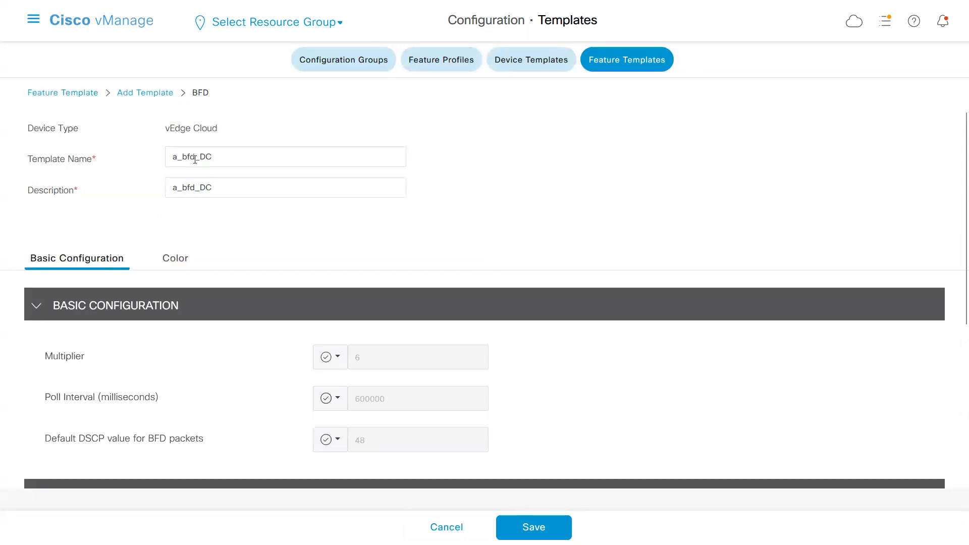
{"action": "left_click", "coordinate": [527, 525]}
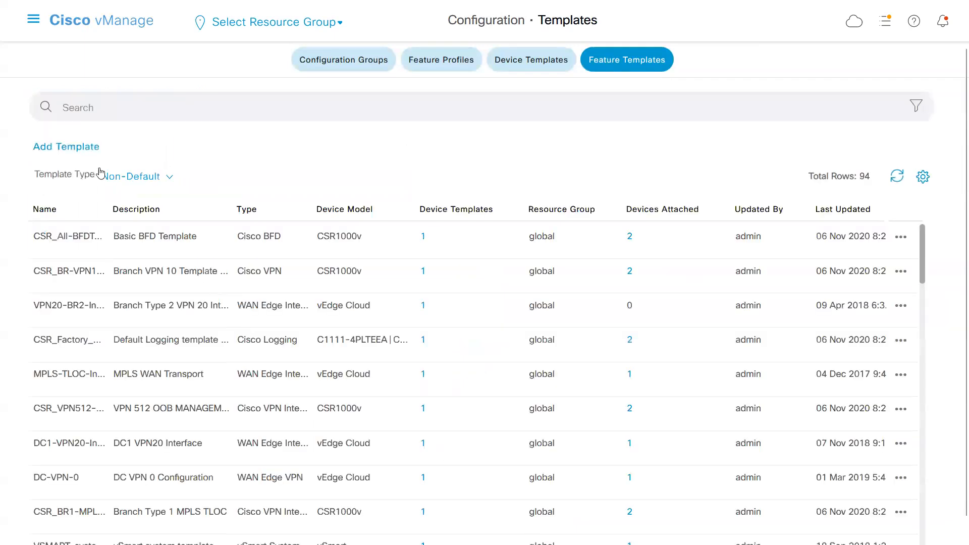
Start a new NTP feature template for the vEdge Cloud device model.
{"action": "left_click", "coordinate": [80, 148]}
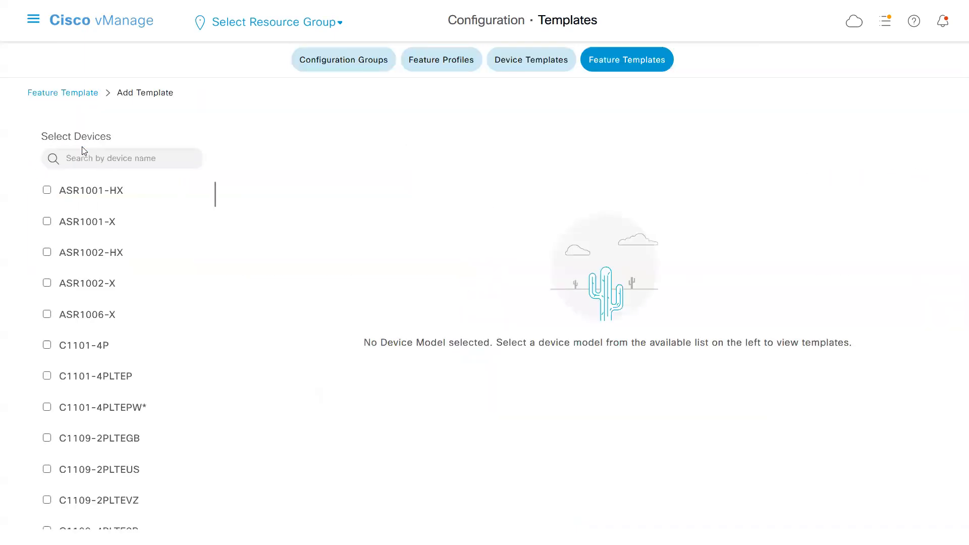
{"action": "type", "text": "clou"}
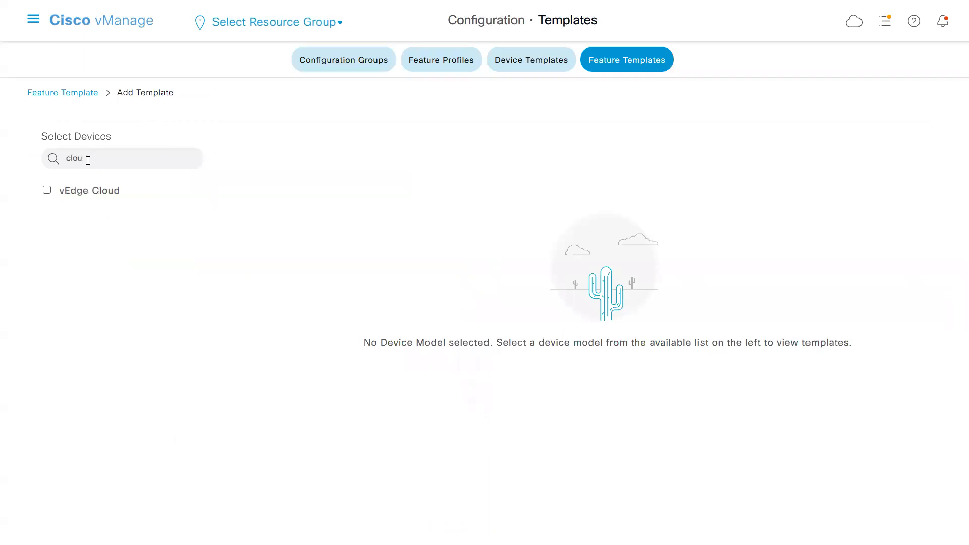
{"action": "left_click", "coordinate": [96, 199]}
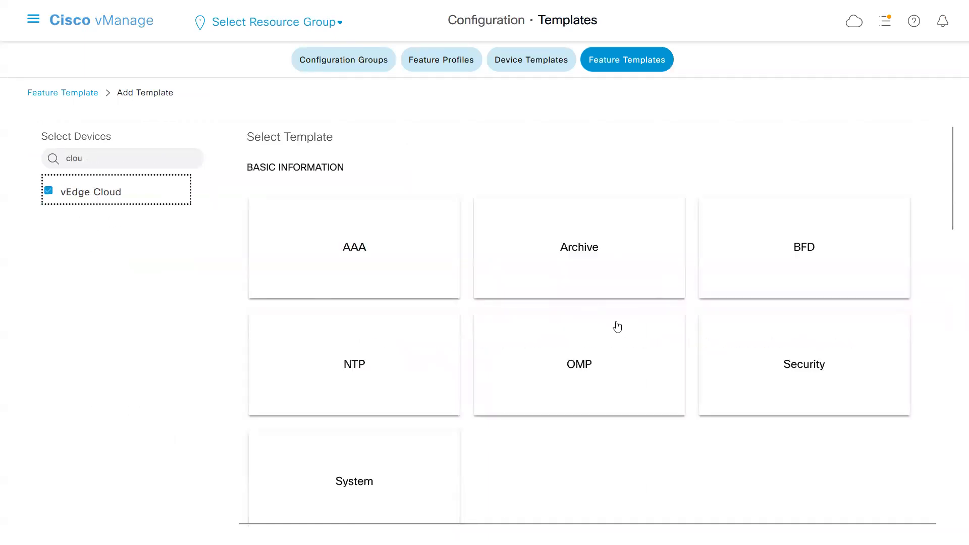
{"action": "left_click", "coordinate": [397, 359]}
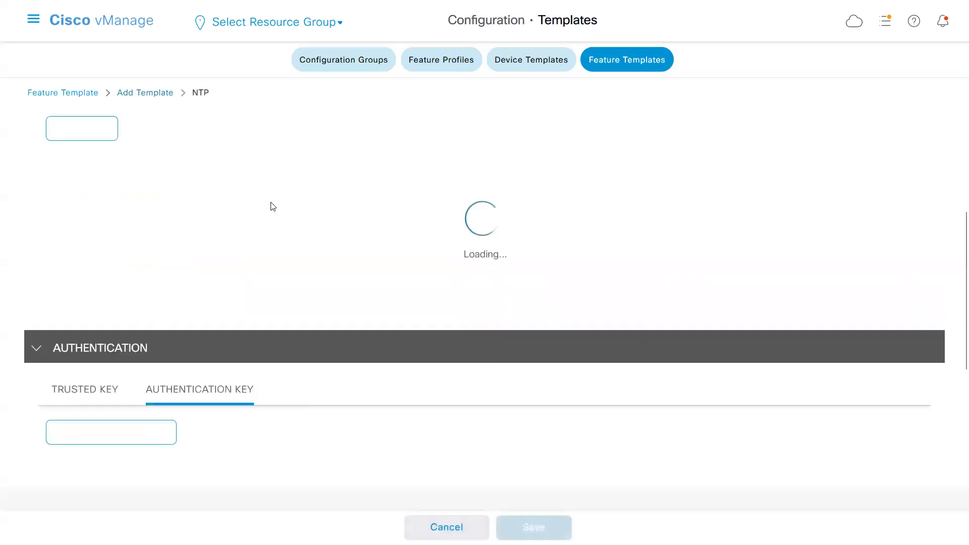
Name the NTP template a_ntp_dc with the same description, review its server and authentication sections, and save it.
{"action": "left_click", "coordinate": [224, 156]}
{"action": "type", "text": "a_ntp_dc"}
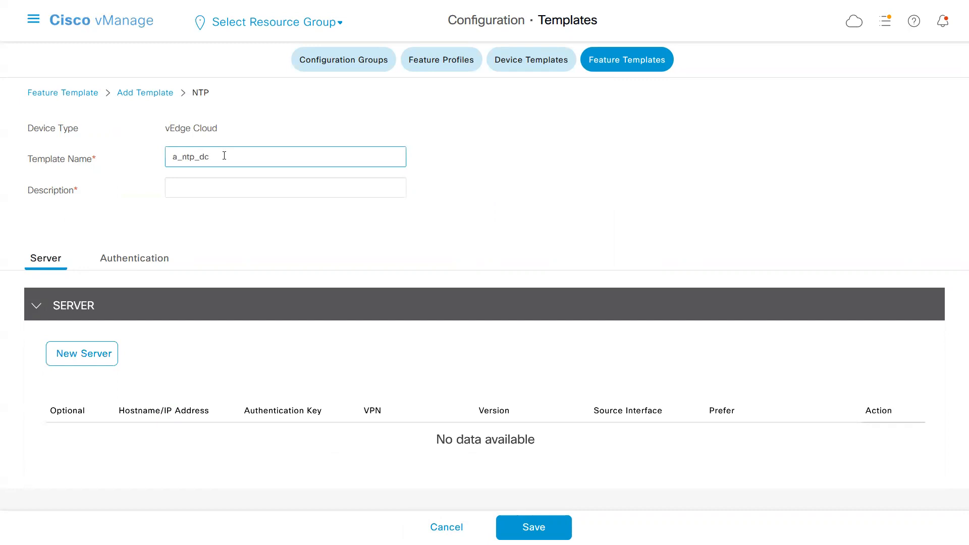
{"action": "key", "text": "ctrl+a"}
{"action": "key", "text": "ctrl+c"}
{"action": "left_click", "coordinate": [216, 184]}
{"action": "key", "text": "ctrl+v"}
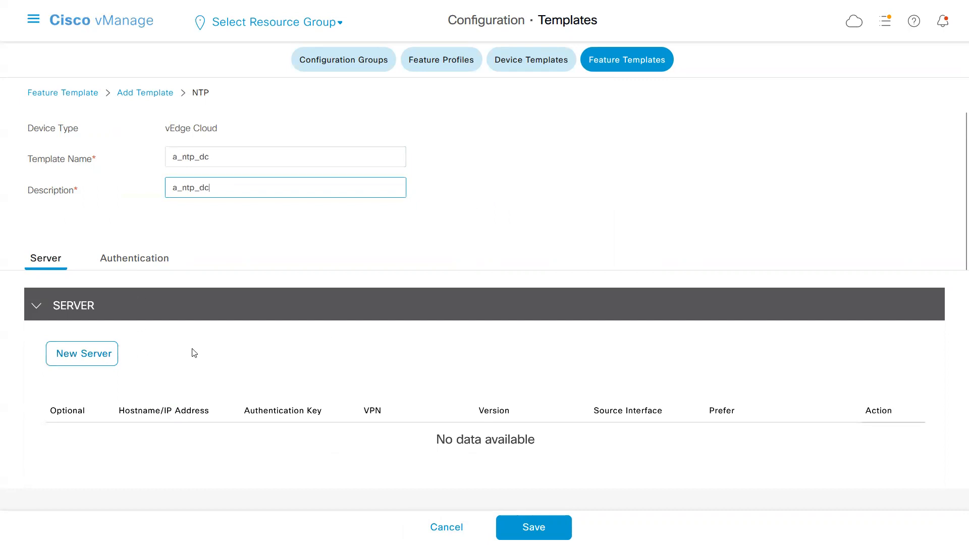
{"action": "left_click_drag", "start_coordinate": [955, 259], "coordinate": [952, 440]}
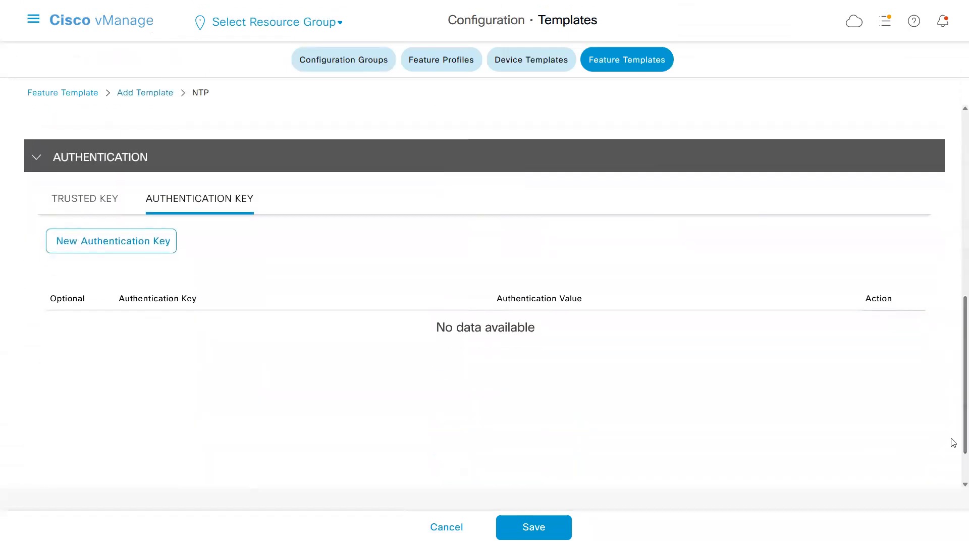
{"action": "left_click", "coordinate": [534, 527]}
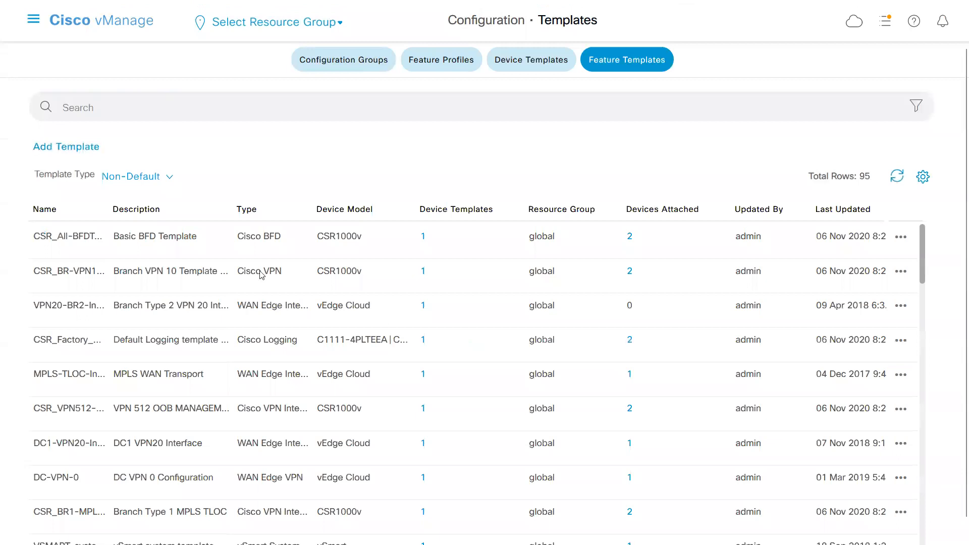
Switch to Notepad and examine the DC1-VEDGE1 configuration from the system section through the SNMP and banner sections.
{"action": "key", "text": "alt+Tab"}
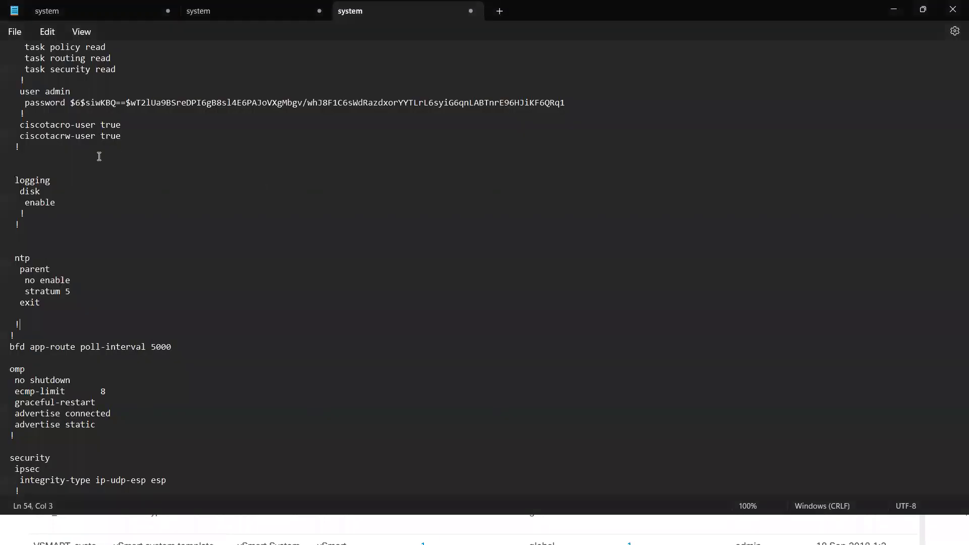
{"action": "left_click", "coordinate": [36, 88]}
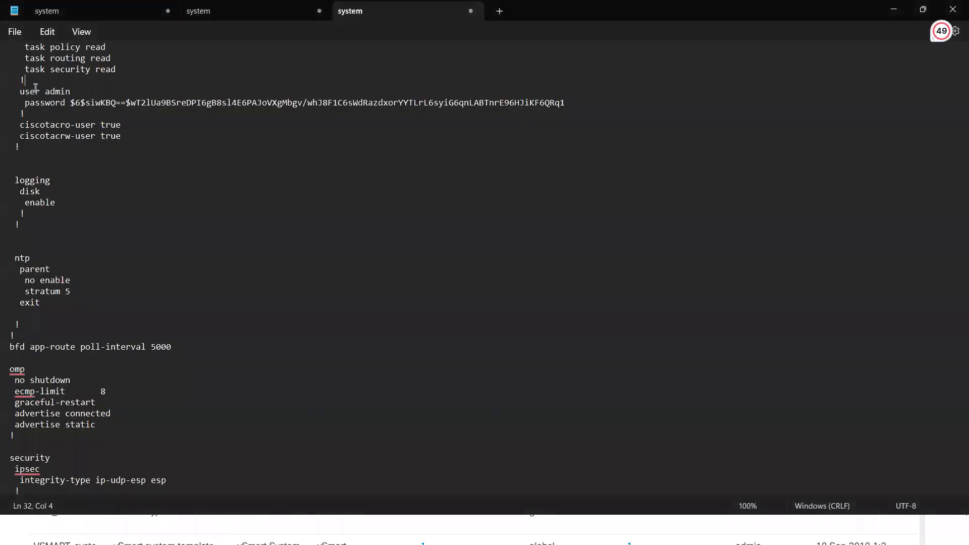
{"action": "key", "text": "Up"}
{"action": "key", "text": "Up"}
{"action": "key", "text": "Up"}
{"action": "key", "text": "Up"}
{"action": "key", "text": "Up"}
{"action": "key", "text": "Up"}
{"action": "key", "text": "Up"}
{"action": "key", "text": "Up"}
{"action": "key", "text": "Up"}
{"action": "key", "text": "Up"}
{"action": "key", "text": "Up"}
{"action": "key", "text": "Up"}
{"action": "key", "text": "Up"}
{"action": "key", "text": "Up"}
{"action": "key", "text": "Up"}
{"action": "key", "text": "Up"}
{"action": "key", "text": "Up"}
{"action": "key", "text": "Up"}
{"action": "key", "text": "Up"}
{"action": "key", "text": "Up"}
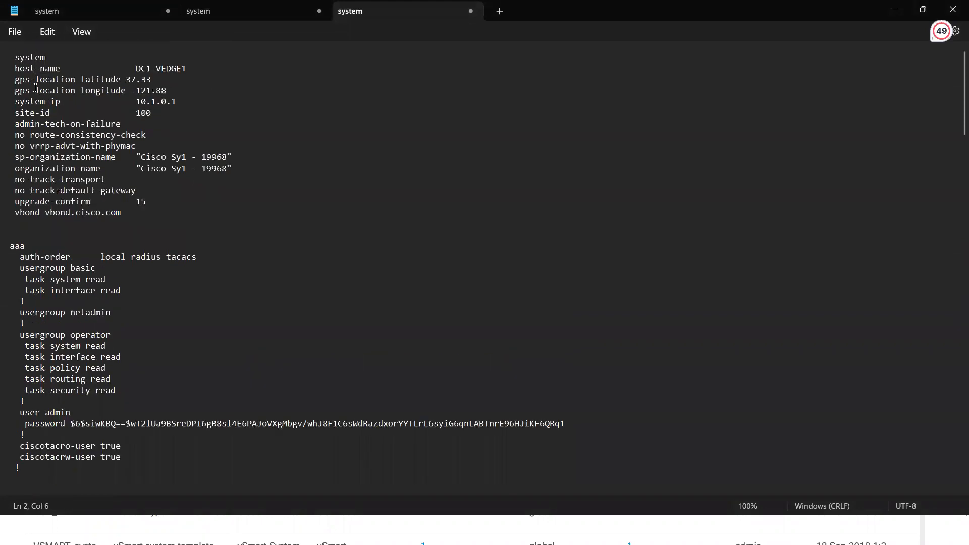
{"action": "key", "text": "Down"}
{"action": "key", "text": "Down"}
{"action": "key", "text": "Down"}
{"action": "key", "text": "Down"}
{"action": "key", "text": "Down"}
{"action": "key", "text": "Down"}
{"action": "key", "text": "Down"}
{"action": "key", "text": "Down"}
{"action": "key", "text": "Down"}
{"action": "key", "text": "Down"}
{"action": "key", "text": "Down"}
{"action": "key", "text": "Down"}
{"action": "key", "text": "Down"}
{"action": "key", "text": "Down"}
{"action": "key", "text": "Down"}
{"action": "key", "text": "Down"}
{"action": "key", "text": "Down"}
{"action": "key", "text": "Down"}
{"action": "key", "text": "Down"}
{"action": "key", "text": "Down"}
{"action": "key", "text": "Down"}
{"action": "key", "text": "Down"}
{"action": "key", "text": "Down"}
{"action": "key", "text": "Down"}
{"action": "key", "text": "Down"}
{"action": "key", "text": "Down"}
{"action": "key", "text": "Down"}
{"action": "key", "text": "Down"}
{"action": "key", "text": "Down"}
{"action": "key", "text": "Down"}
{"action": "key", "text": "Down"}
{"action": "key", "text": "Down"}
{"action": "key", "text": "Down"}
{"action": "key", "text": "Down"}
{"action": "key", "text": "Down"}
{"action": "key", "text": "Down"}
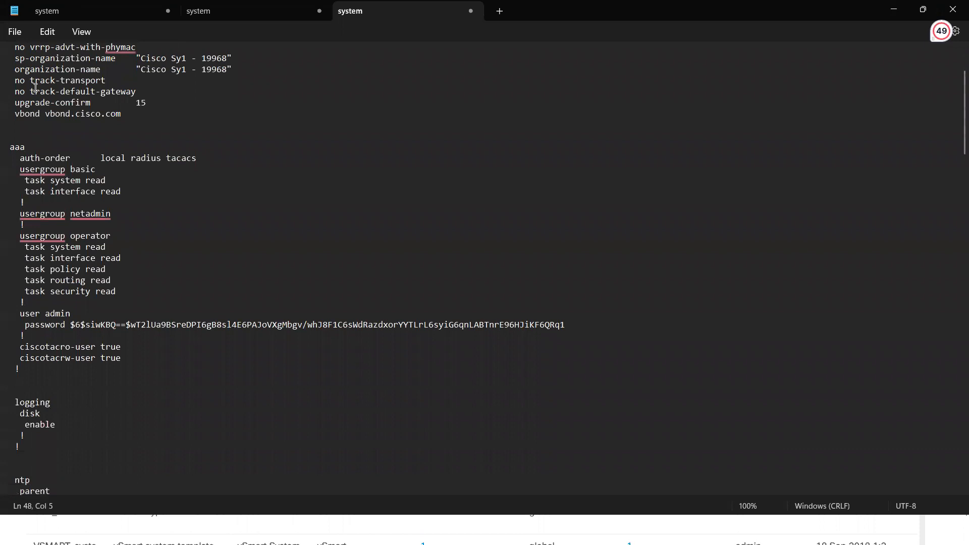
{"action": "key", "text": "Down"}
{"action": "key", "text": "Down"}
{"action": "key", "text": "Down"}
{"action": "key", "text": "Down"}
{"action": "key", "text": "Down"}
{"action": "key", "text": "Down"}
{"action": "key", "text": "Down"}
{"action": "key", "text": "Down"}
{"action": "key", "text": "Down"}
{"action": "key", "text": "Down"}
{"action": "key", "text": "Down"}
{"action": "key", "text": "Down"}
{"action": "key", "text": "Down"}
{"action": "key", "text": "Down"}
{"action": "key", "text": "Down"}
{"action": "key", "text": "Down"}
{"action": "key", "text": "Down"}
{"action": "key", "text": "Down"}
{"action": "key", "text": "Down"}
{"action": "key", "text": "Down"}
{"action": "key", "text": "Down"}
{"action": "key", "text": "Down"}
{"action": "key", "text": "Down"}
{"action": "key", "text": "Down"}
{"action": "key", "text": "Down"}
{"action": "key", "text": "Down"}
{"action": "key", "text": "Down"}
{"action": "key", "text": "Down"}
{"action": "key", "text": "Down"}
{"action": "key", "text": "Down"}
{"action": "key", "text": "Down"}
{"action": "key", "text": "Down"}
{"action": "key", "text": "Down"}
{"action": "key", "text": "Down"}
{"action": "key", "text": "Down"}
{"action": "key", "text": "Down"}
{"action": "key", "text": "Down"}
{"action": "key", "text": "Down"}
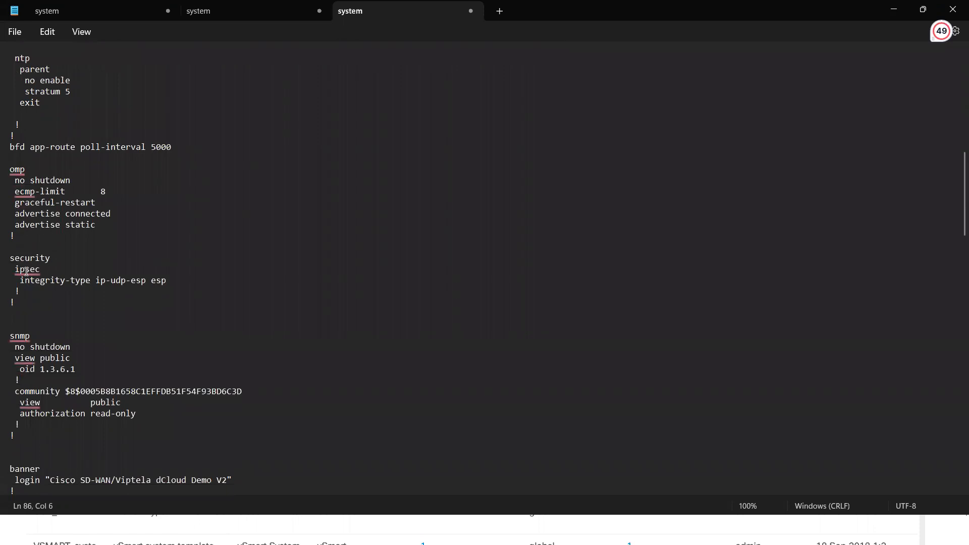
Examine the security ipsec block with its integrity-type line in the configuration.
{"action": "left_click_drag", "start_coordinate": [21, 300], "coordinate": [10, 261]}
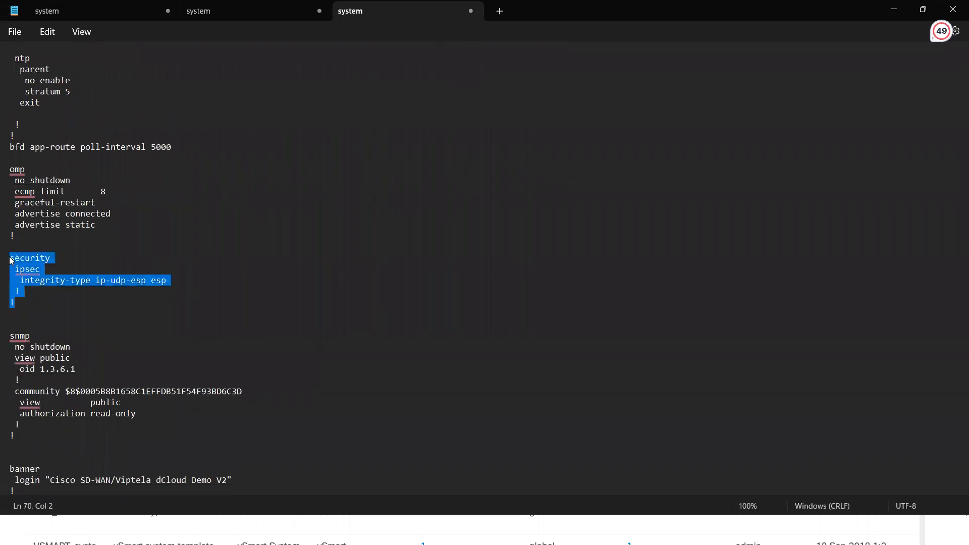
{"action": "key", "text": "alt+Tab"}
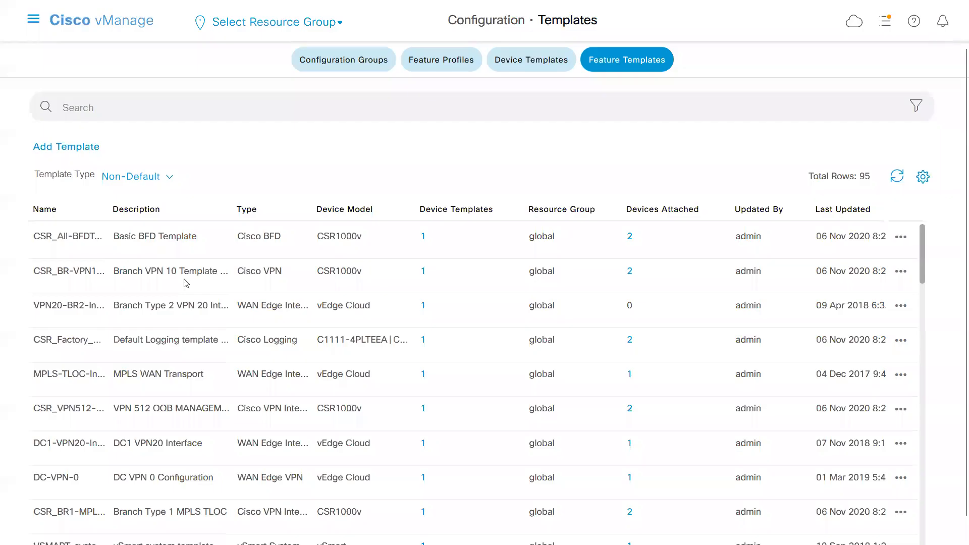
{"action": "key", "text": "alt+Tab"}
{"action": "left_click", "coordinate": [56, 280]}
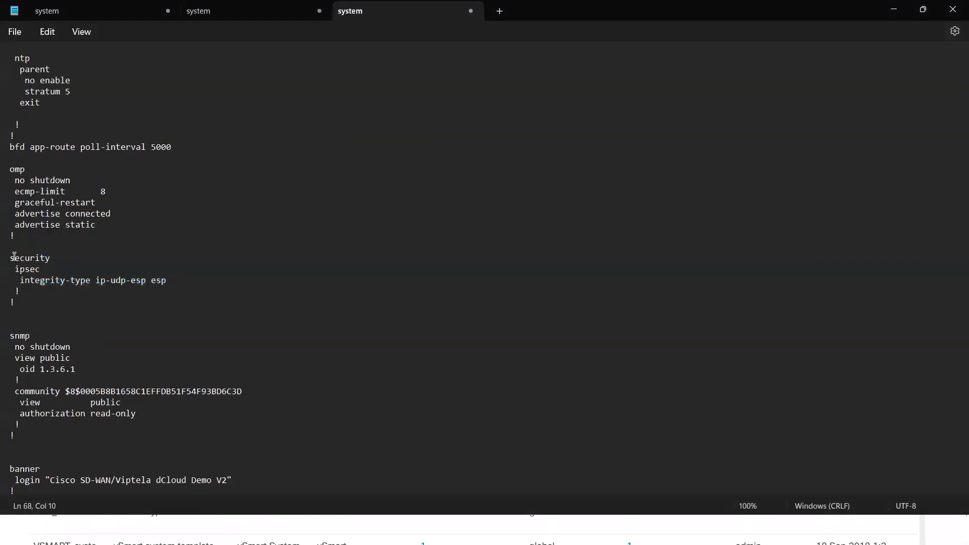
{"action": "left_click_drag", "start_coordinate": [10, 257], "coordinate": [20, 298]}
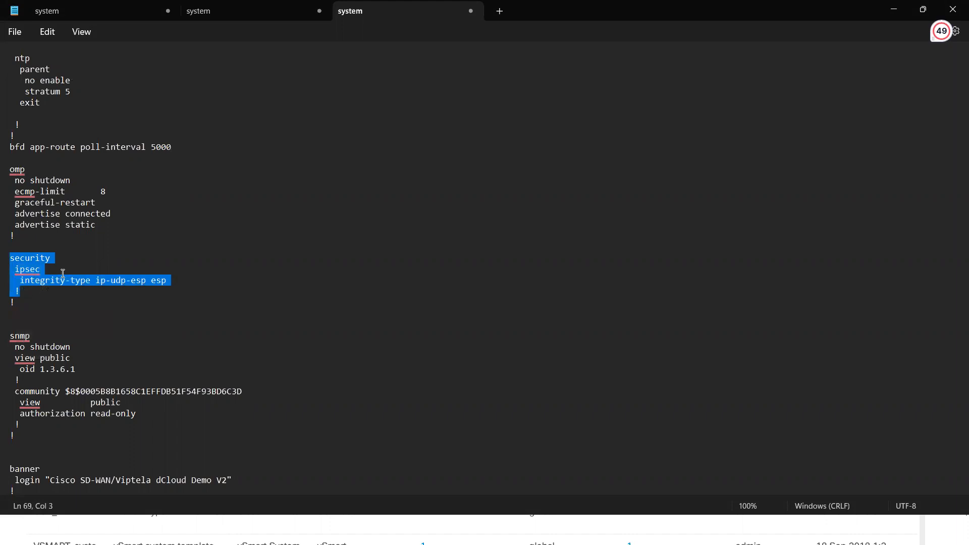
{"action": "left_click", "coordinate": [44, 270]}
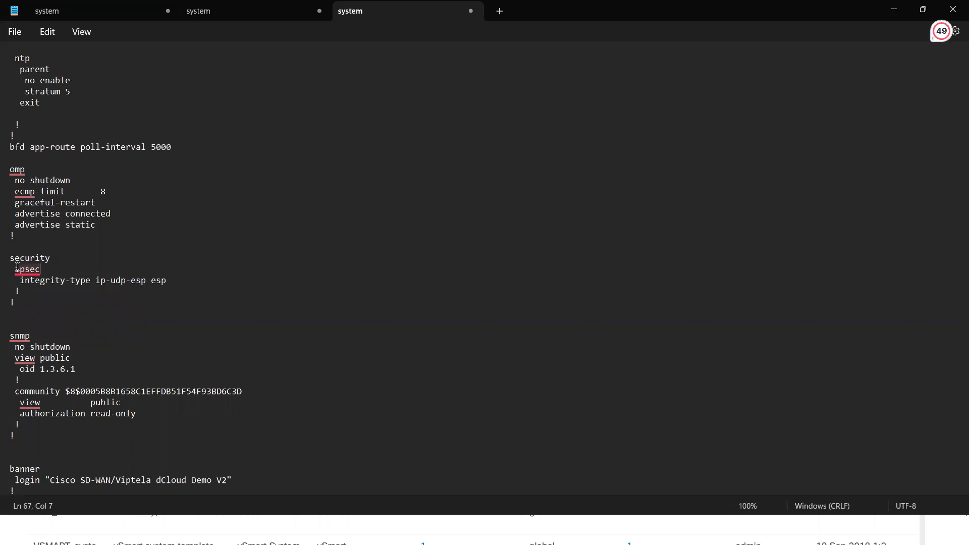
Examine the OMP, SNMP and banner sections of the configuration down to VPN 0.
{"action": "mouse_move", "coordinate": [18, 267]}
{"action": "mouse_move", "coordinate": [12, 171]}
{"action": "left_click", "coordinate": [162, 193]}
{"action": "left_click_drag", "start_coordinate": [13, 238], "coordinate": [8, 178]}
{"action": "left_click", "coordinate": [133, 183]}
{"action": "left_click_drag", "start_coordinate": [30, 378], "coordinate": [10, 334]}
{"action": "left_click", "coordinate": [19, 335]}
{"action": "left_click", "coordinate": [96, 325]}
{"action": "key", "text": "Down"}
{"action": "key", "text": "Down"}
{"action": "key", "text": "Down"}
{"action": "key", "text": "Down"}
{"action": "key", "text": "Down"}
{"action": "key", "text": "Down"}
{"action": "key", "text": "Down"}
{"action": "key", "text": "Down"}
{"action": "key", "text": "Down"}
{"action": "key", "text": "Down"}
{"action": "key", "text": "Down"}
{"action": "key", "text": "Down"}
{"action": "key", "text": "Down"}
{"action": "key", "text": "Down"}
{"action": "key", "text": "Down"}
{"action": "key", "text": "Down"}
{"action": "key", "text": "Down"}
{"action": "key", "text": "Down"}
{"action": "key", "text": "Down"}
{"action": "key", "text": "Down"}
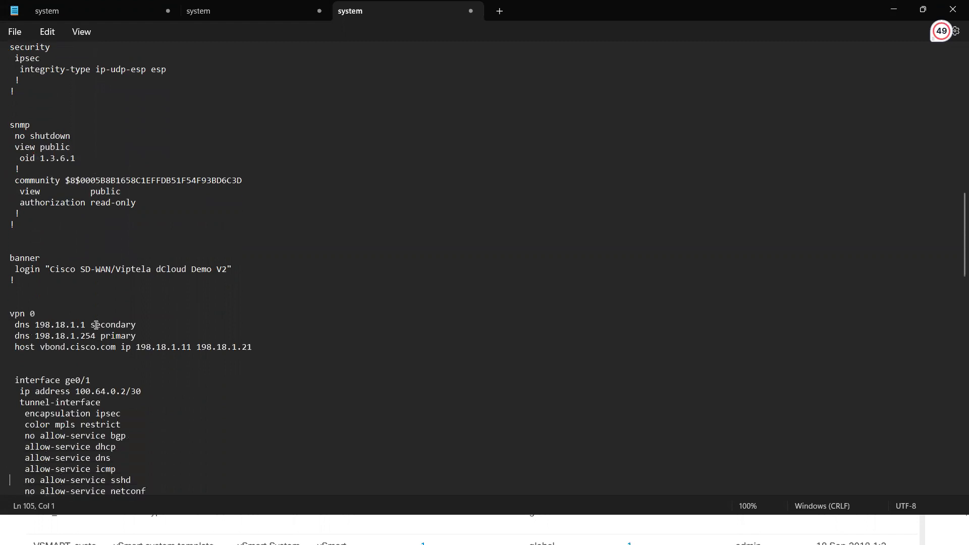
{"action": "key", "text": "Down"}
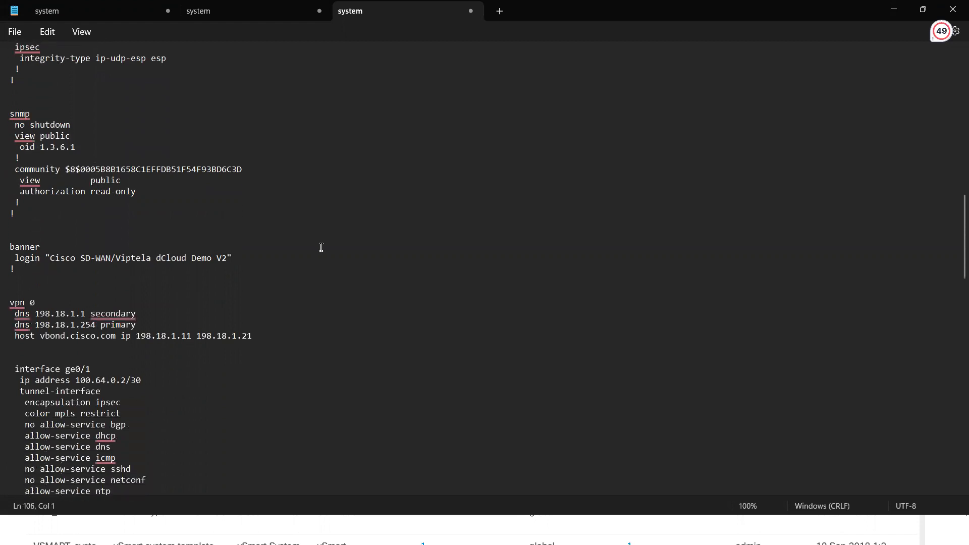
Switch to vManage and start a new Banner feature template for the vEdge Cloud device model.
{"action": "key", "text": "alt+Tab"}
{"action": "left_click", "coordinate": [74, 153]}
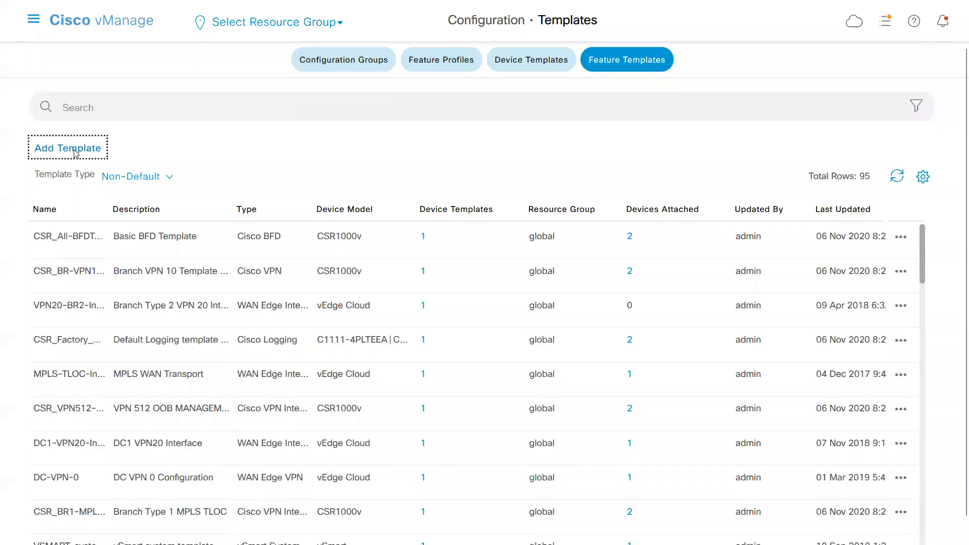
{"action": "type", "text": "clo"}
{"action": "left_click", "coordinate": [113, 190]}
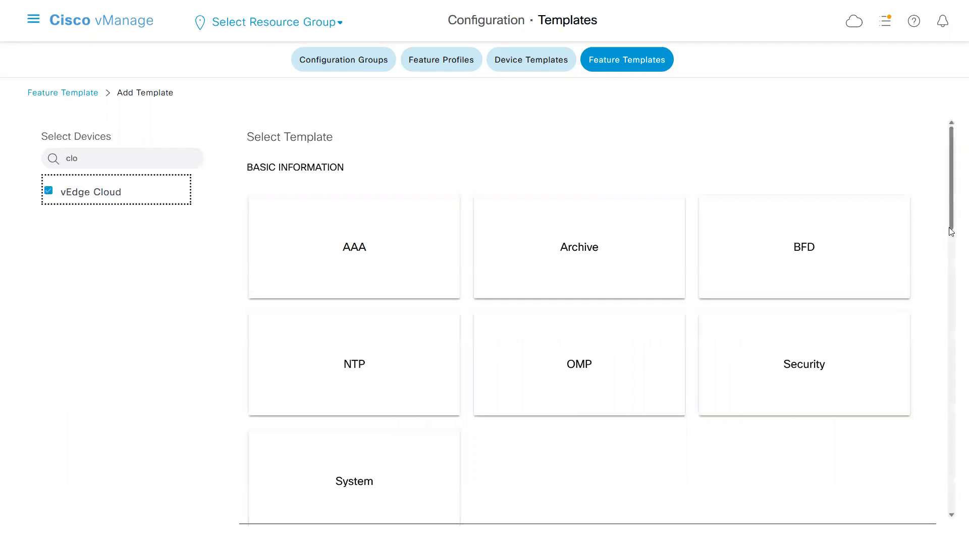
{"action": "left_click_drag", "start_coordinate": [954, 209], "coordinate": [943, 453]}
{"action": "left_click", "coordinate": [362, 250]}
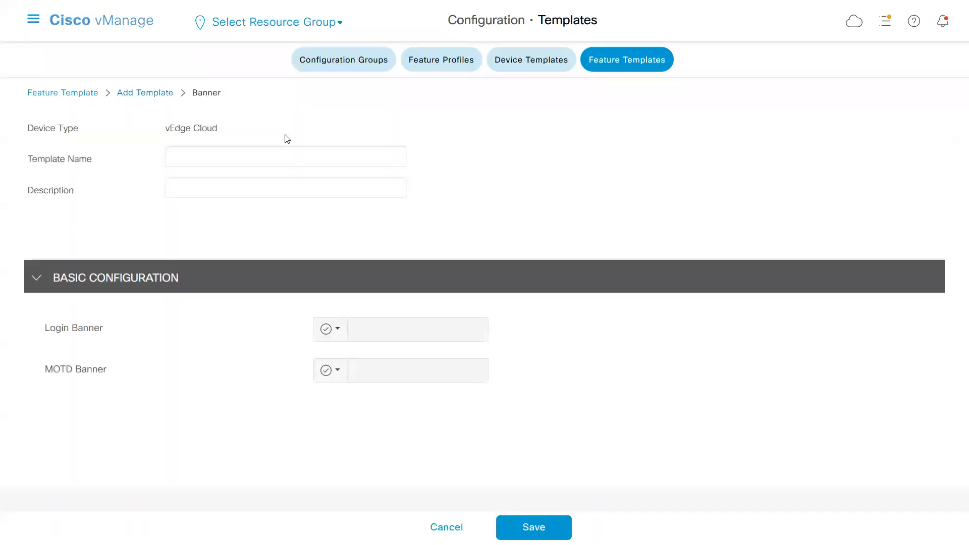
Name the Banner template a_Banner_DC and enter the same text as its description.
{"action": "left_click", "coordinate": [278, 158]}
{"action": "type", "text": "a_"}
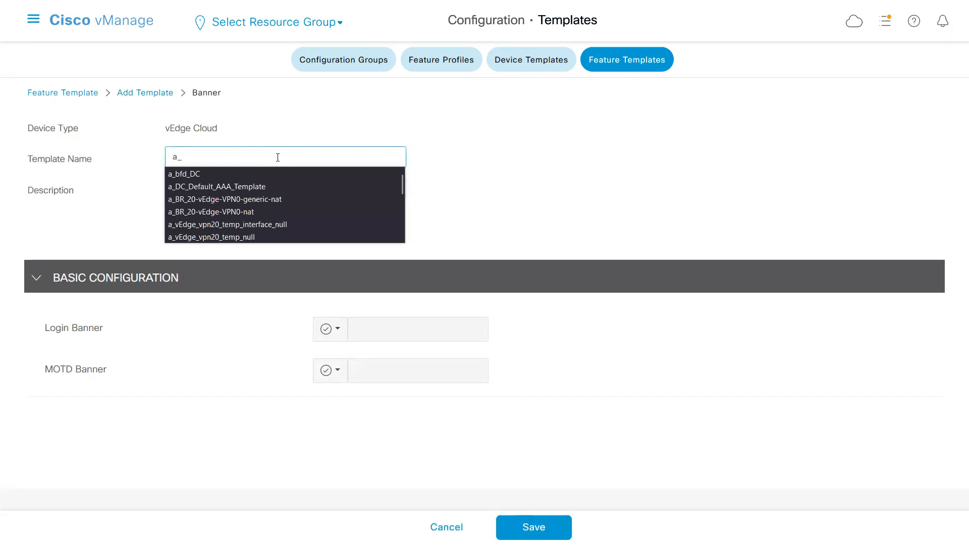
{"action": "type", "text": "Banner_"}
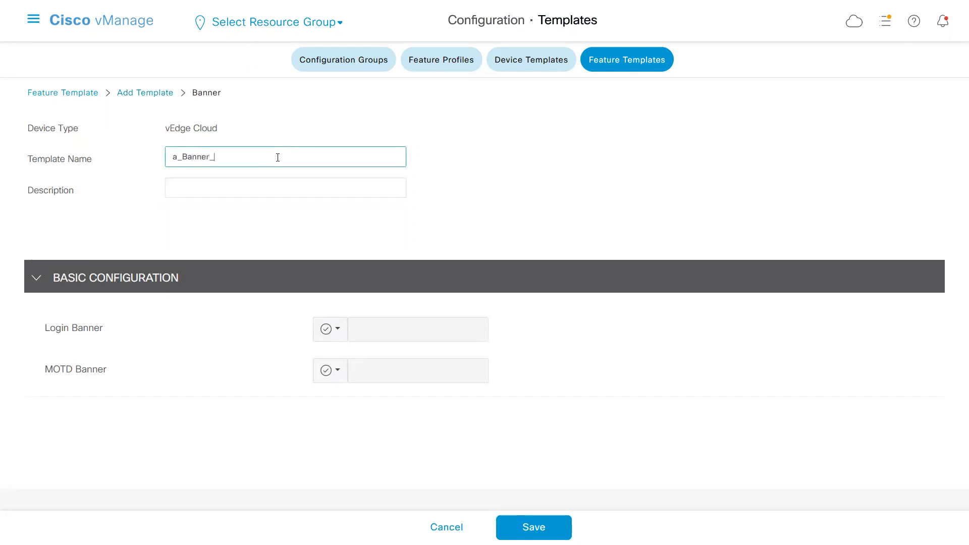
{"action": "double_click", "coordinate": [277, 157]}
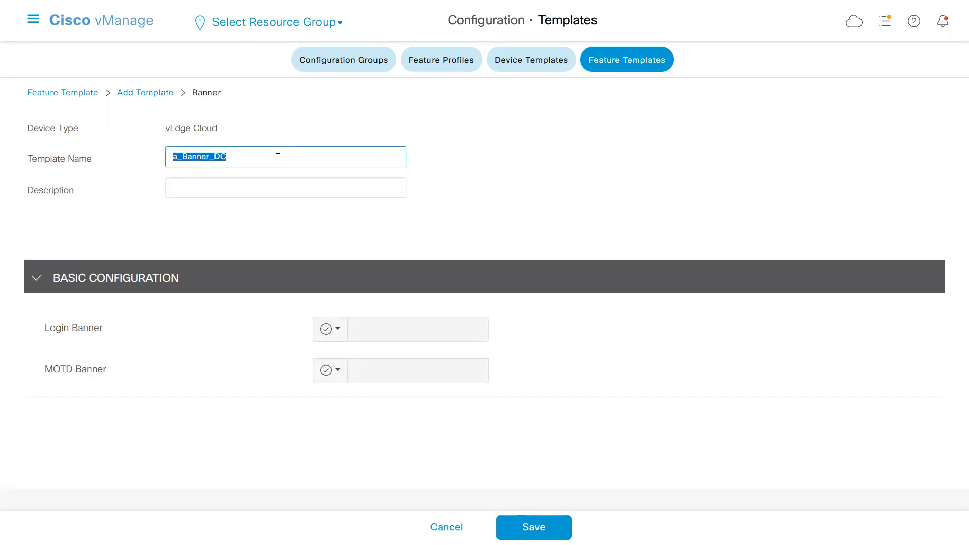
{"action": "left_click", "coordinate": [259, 189]}
{"action": "key", "text": "ctrl+v"}
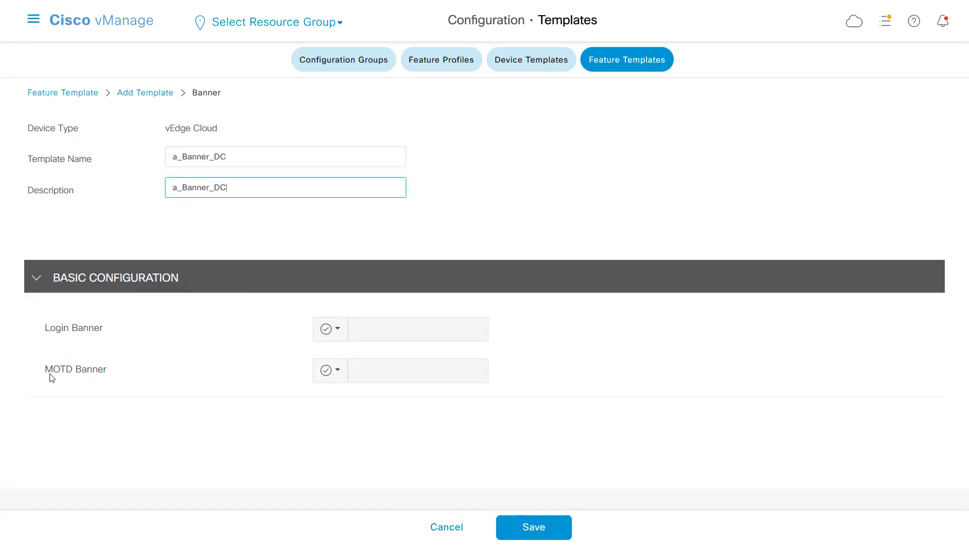
{"action": "left_click", "coordinate": [337, 329]}
{"action": "left_click", "coordinate": [359, 364]}
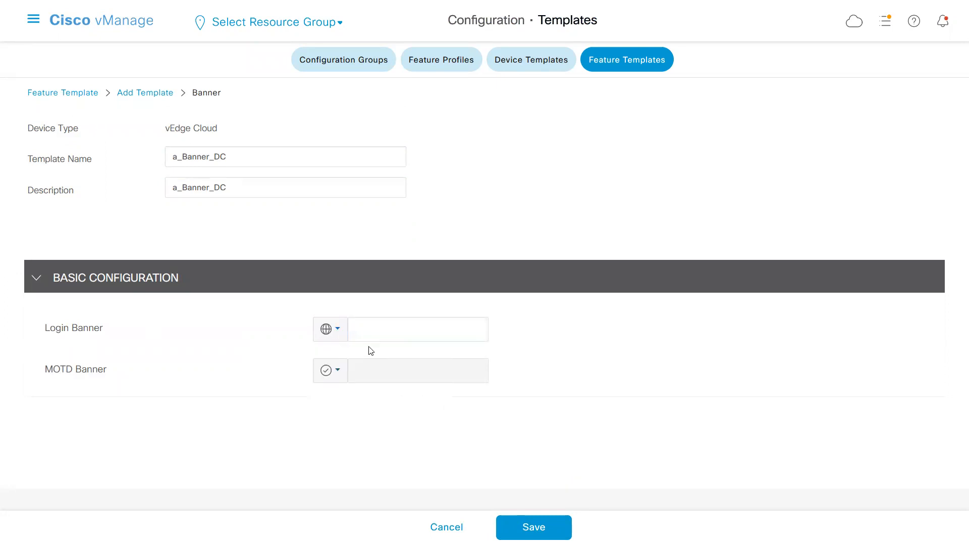
{"action": "left_click", "coordinate": [374, 334]}
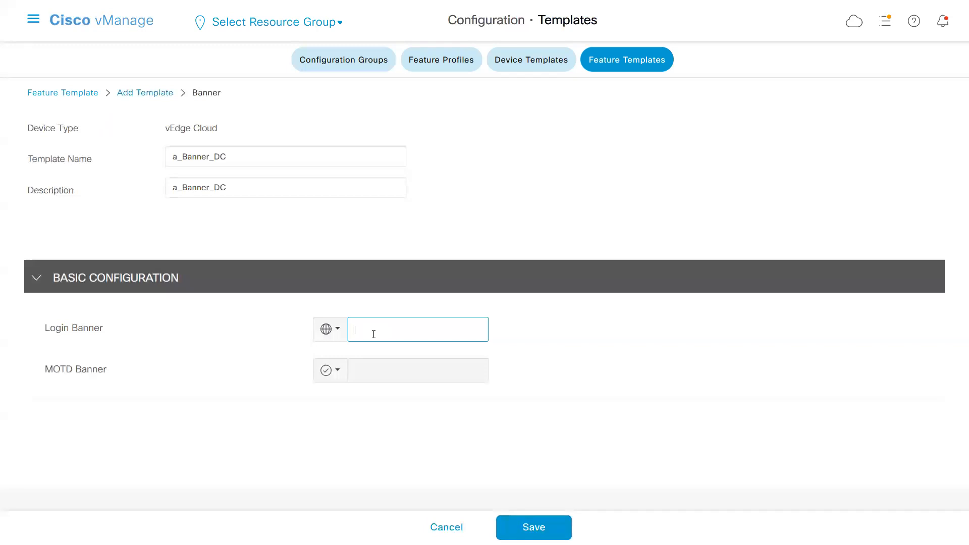
Set the Login Banner and MOTD Banner to Device Specific with the keys banner_login and banner_motd.
{"action": "left_click", "coordinate": [339, 334]}
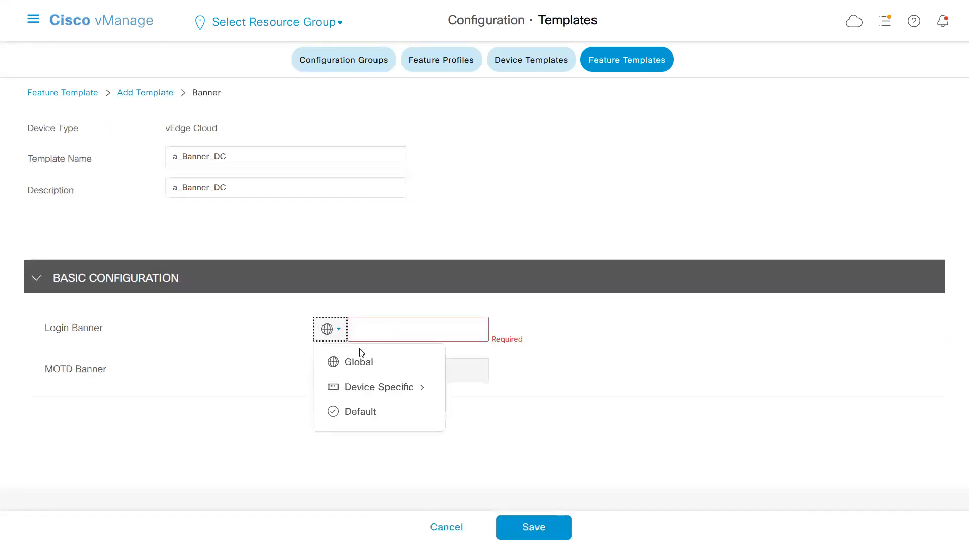
{"action": "mouse_move", "coordinate": [358, 388]}
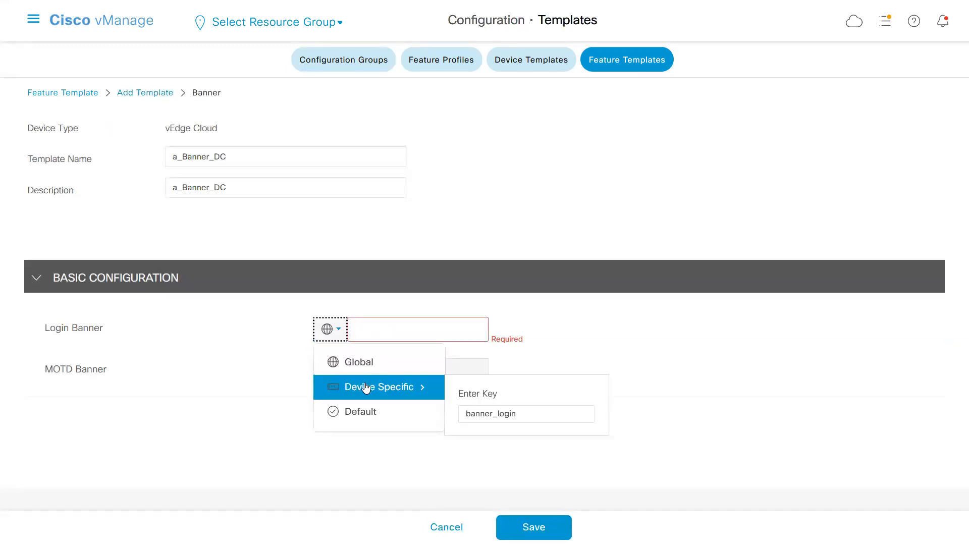
{"action": "left_click", "coordinate": [365, 384]}
{"action": "left_click", "coordinate": [345, 370]}
{"action": "mouse_move", "coordinate": [365, 428]}
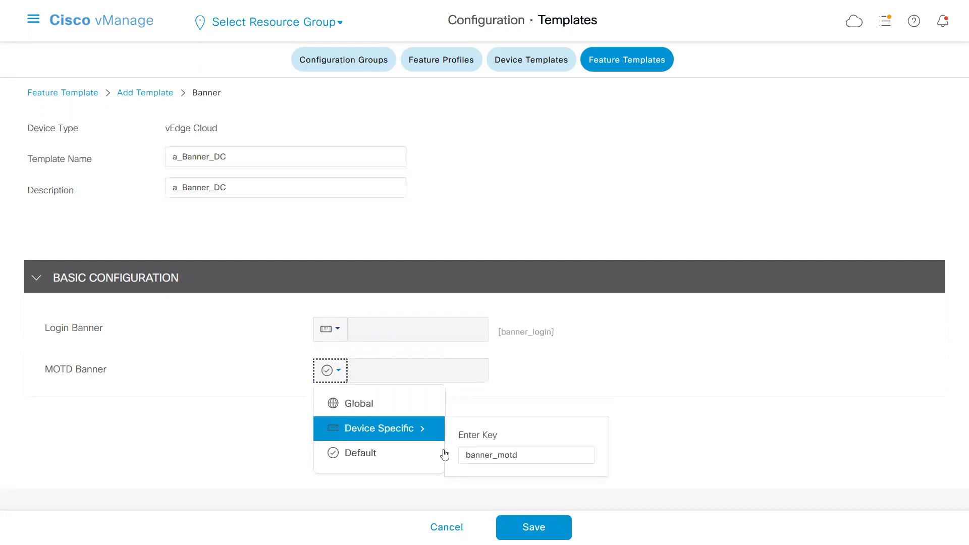
{"action": "left_click", "coordinate": [398, 429]}
{"action": "left_click_drag", "start_coordinate": [555, 373], "coordinate": [520, 353]}
{"action": "left_click", "coordinate": [522, 352]}
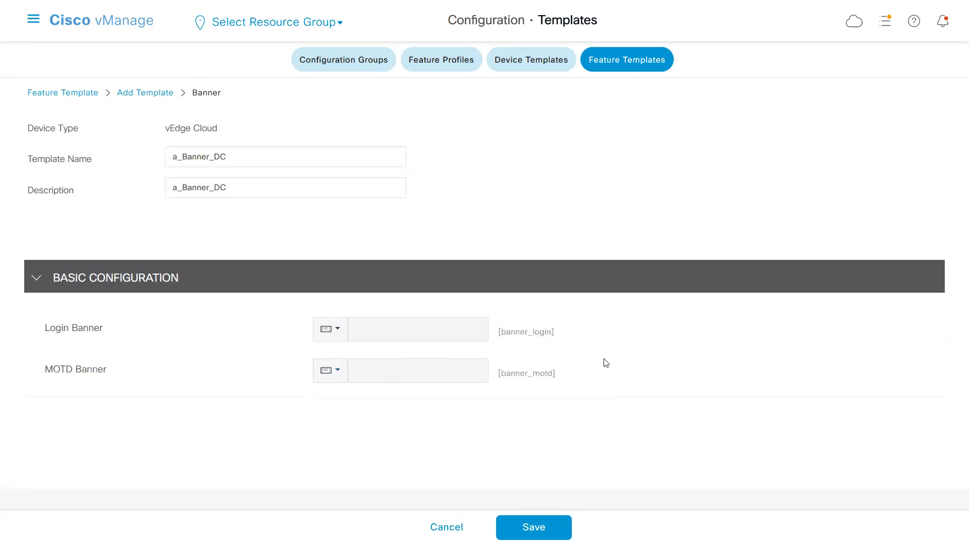
Save the Banner template and search the feature templates for a_.
{"action": "left_click", "coordinate": [532, 526]}
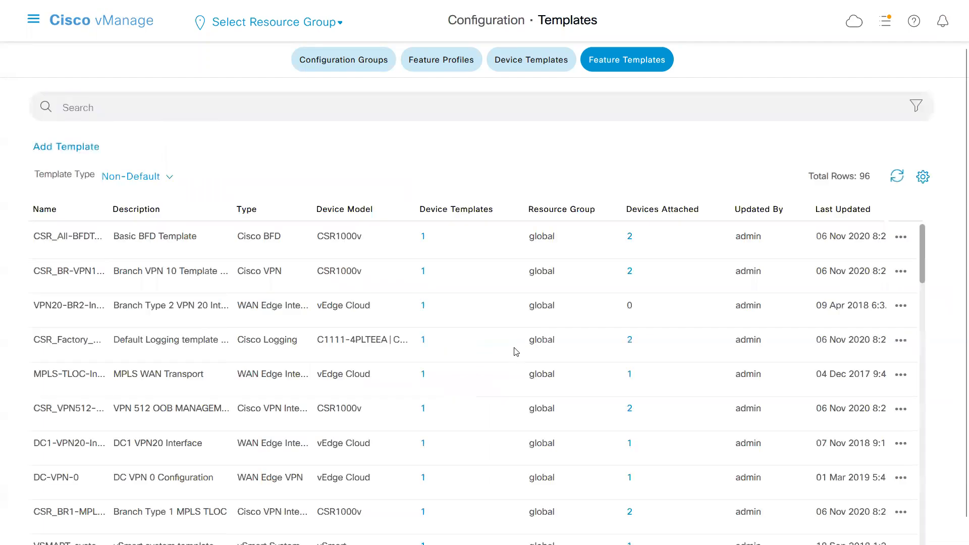
{"action": "type", "text": "a_"}
{"action": "key", "text": "Return"}
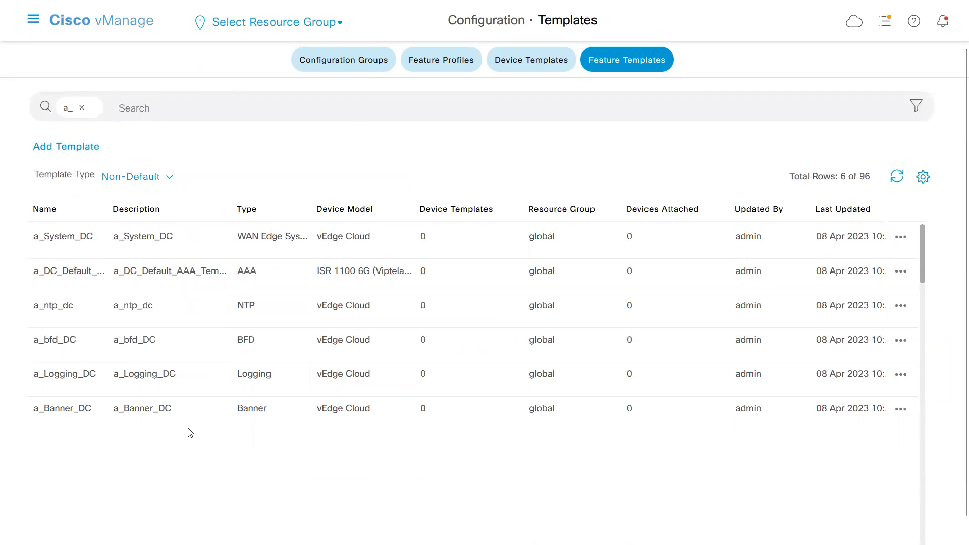
Switch to Notepad and examine the VPN 0 DNS and host lines and the ge0/1 and ge0/2 interface blocks.
{"action": "key", "text": "alt+Tab"}
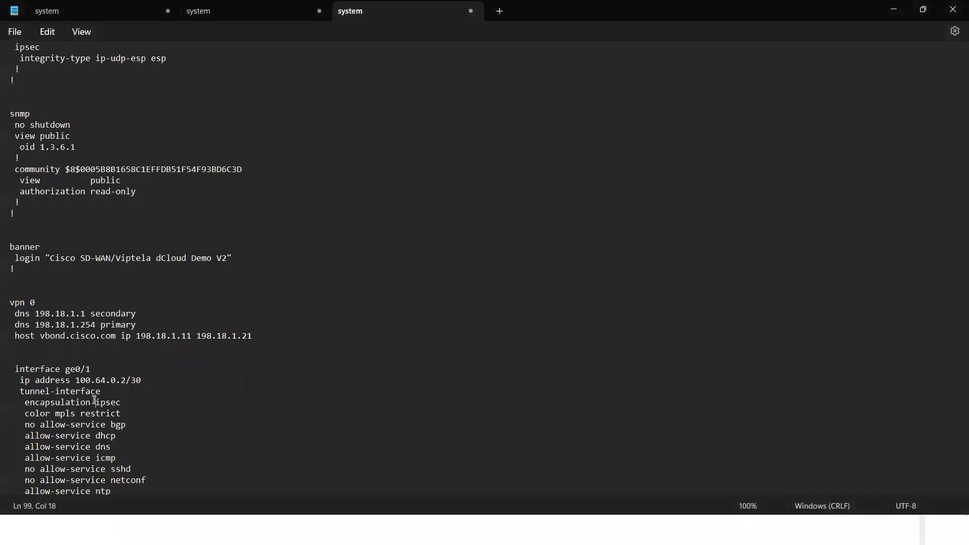
{"action": "left_click", "coordinate": [38, 292]}
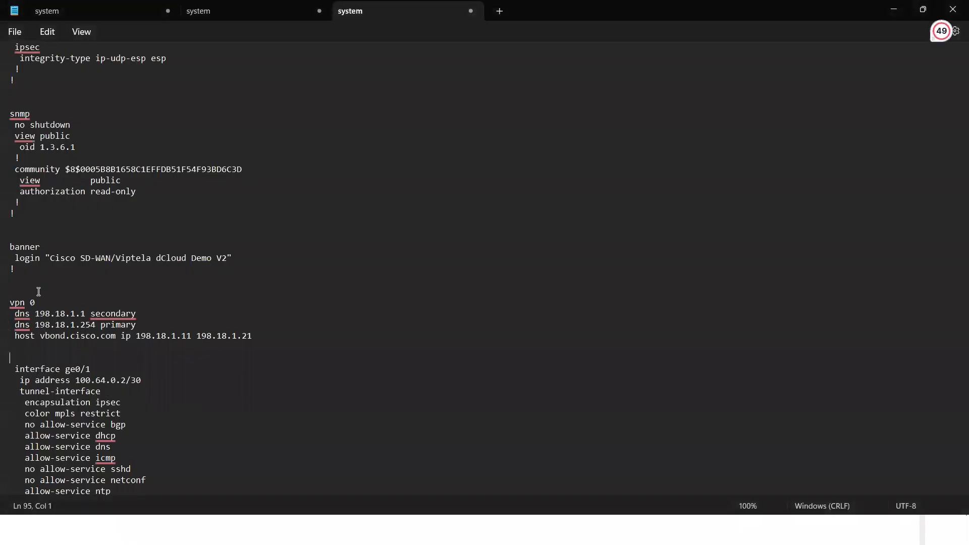
{"action": "key", "text": "Down"}
{"action": "key", "text": "Down"}
{"action": "key", "text": "Down"}
{"action": "key", "text": "Down"}
{"action": "key", "text": "Down"}
{"action": "key", "text": "Down"}
{"action": "key", "text": "Down"}
{"action": "key", "text": "Down"}
{"action": "key", "text": "Down"}
{"action": "key", "text": "Down"}
{"action": "key", "text": "Down"}
{"action": "key", "text": "Down"}
{"action": "key", "text": "Down"}
{"action": "key", "text": "Down"}
{"action": "key", "text": "Down"}
{"action": "key", "text": "Down"}
{"action": "key", "text": "Down"}
{"action": "key", "text": "Down"}
{"action": "key", "text": "Down"}
{"action": "key", "text": "Down"}
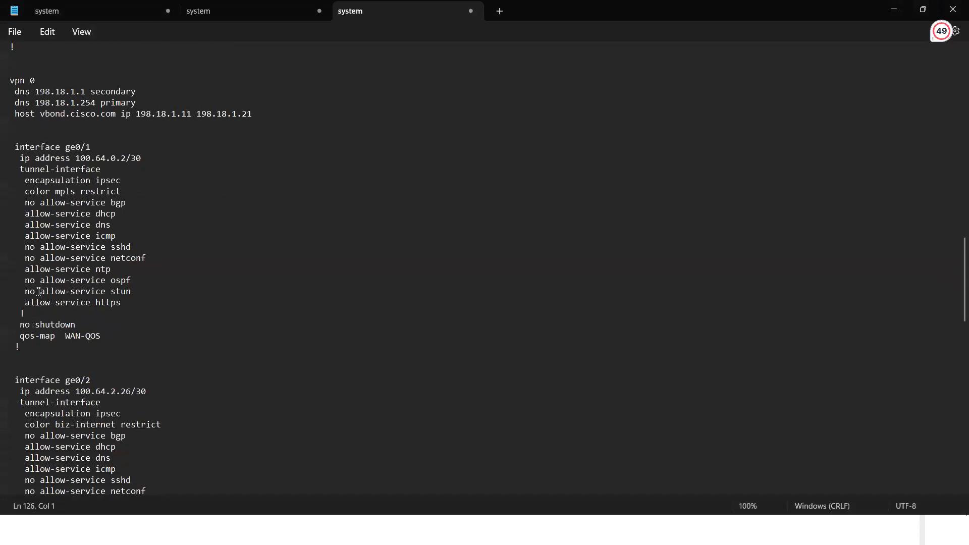
{"action": "key", "text": "Down"}
{"action": "left_click_drag", "start_coordinate": [28, 111], "coordinate": [10, 69]}
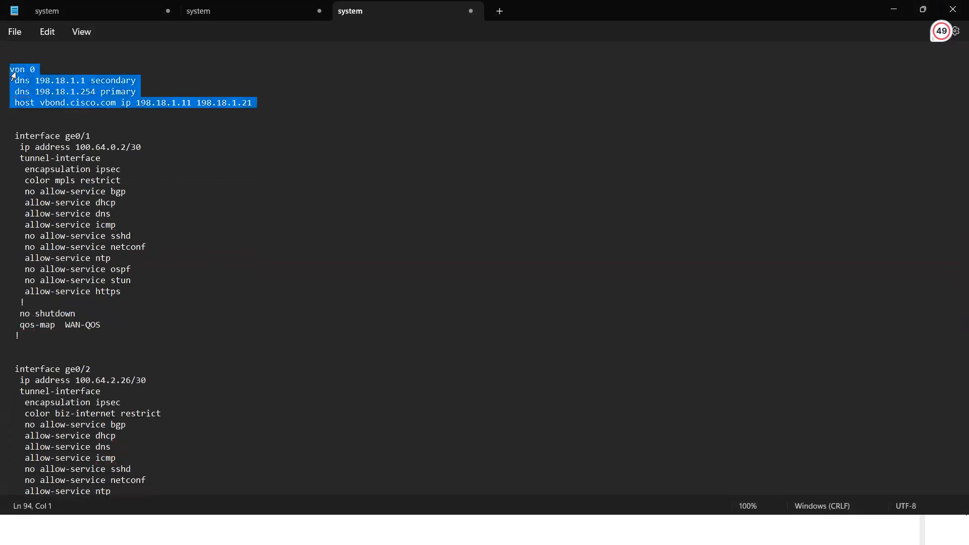
{"action": "left_click", "coordinate": [28, 120]}
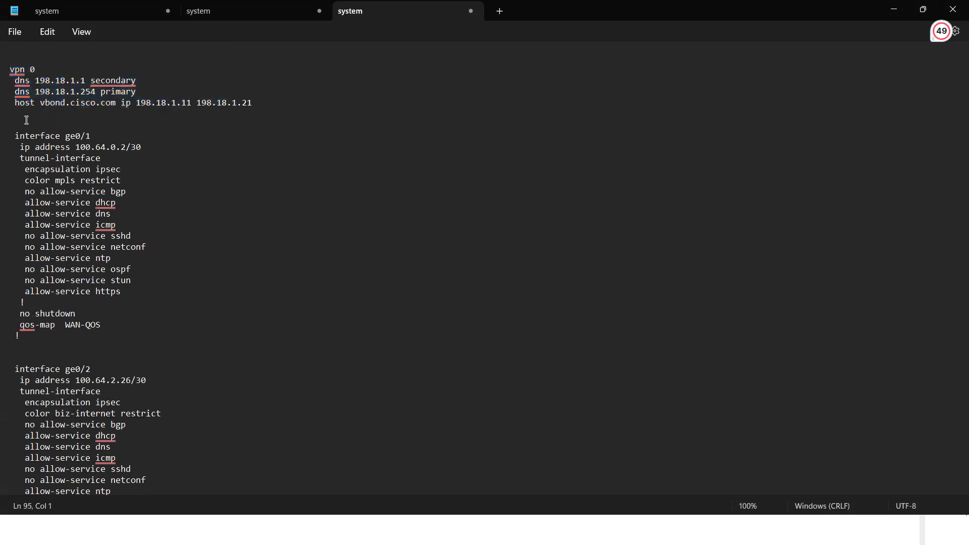
Examine the VPN 0 block with its DNS and vbond host lines, and switch back to Cisco vManage.
{"action": "left_click_drag", "start_coordinate": [27, 120], "coordinate": [10, 70]}
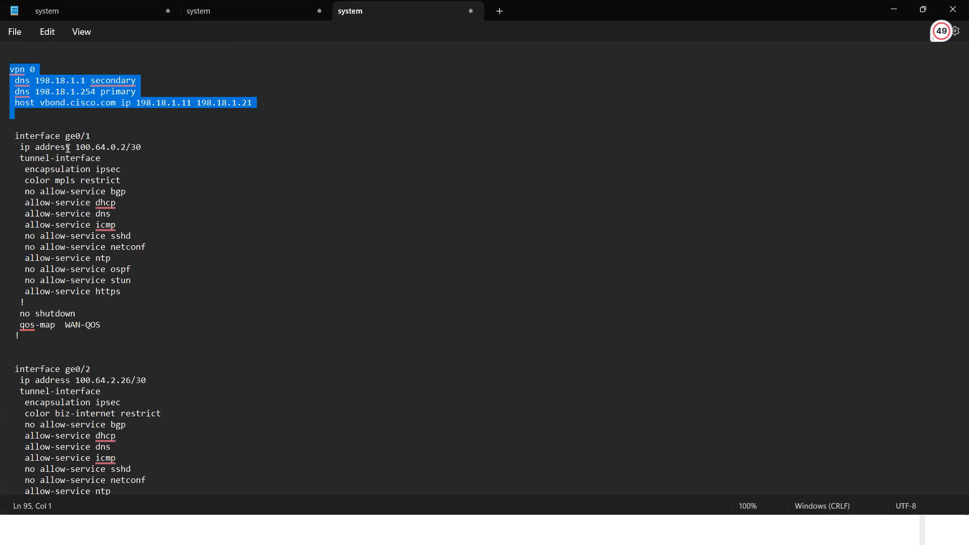
{"action": "left_click", "coordinate": [89, 120]}
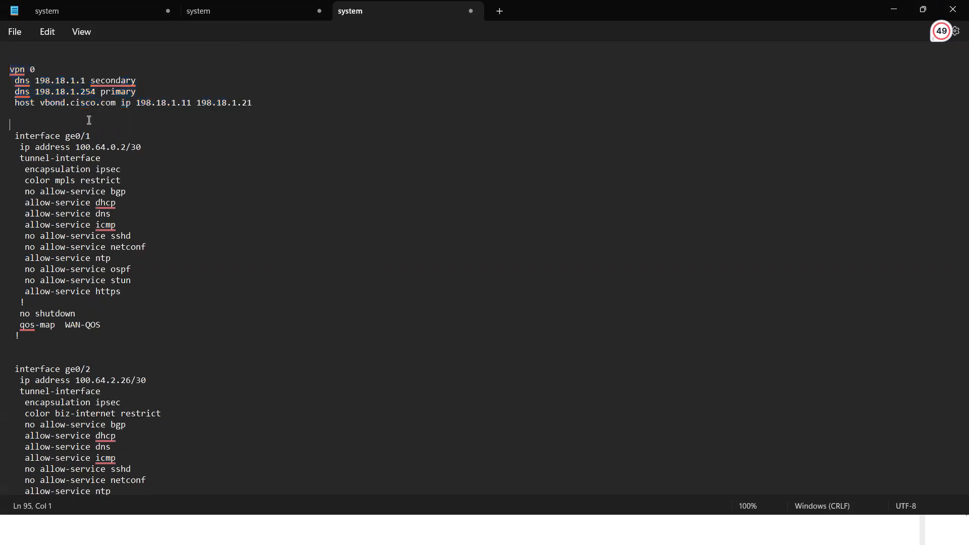
{"action": "key", "text": "alt+Tab"}
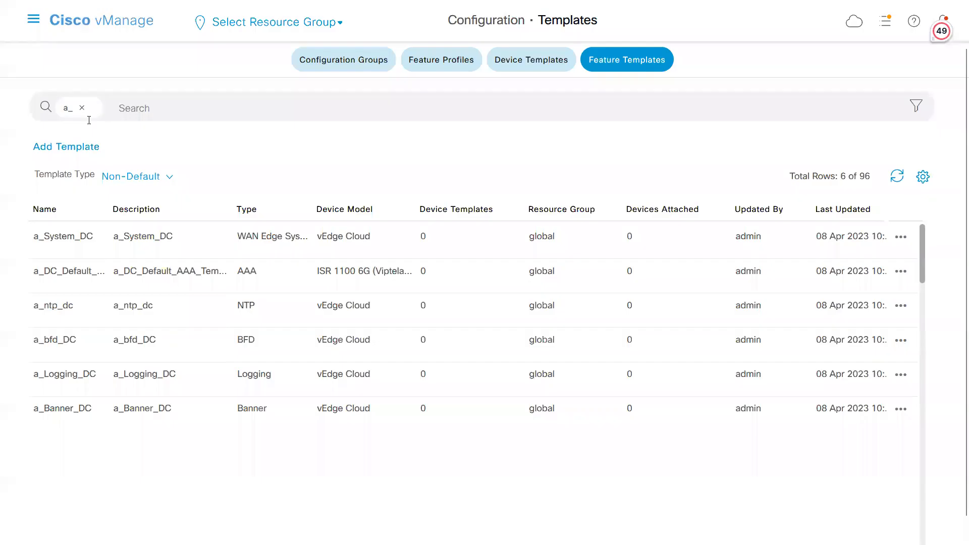
Start a new VPN feature template for the vEdge Cloud device model, finding the model with the search text cl.
{"action": "left_click", "coordinate": [136, 178]}
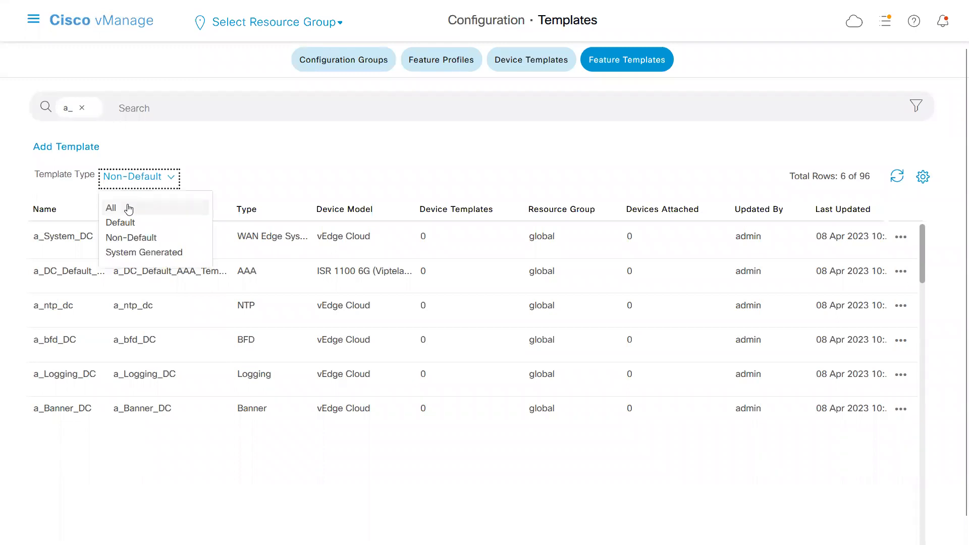
{"action": "left_click", "coordinate": [59, 148]}
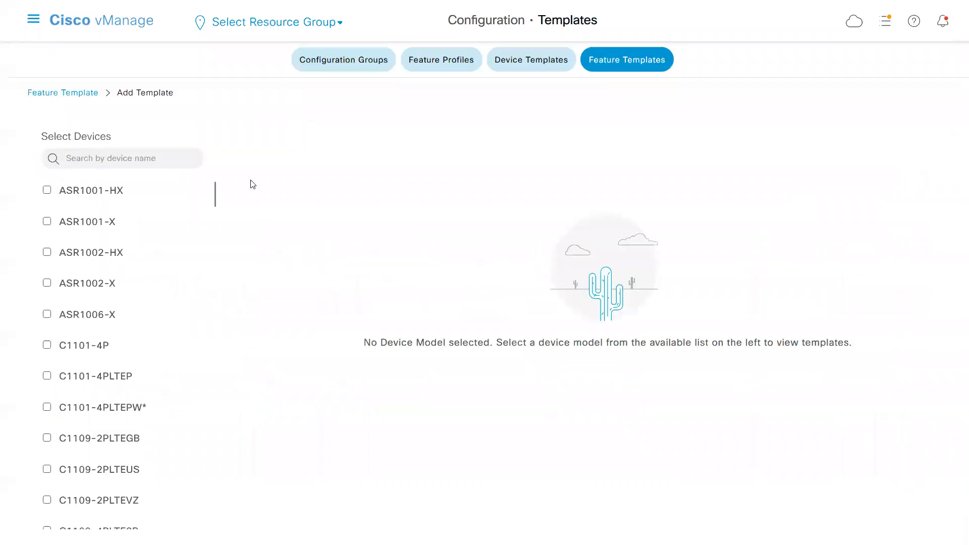
{"action": "type", "text": "cl"}
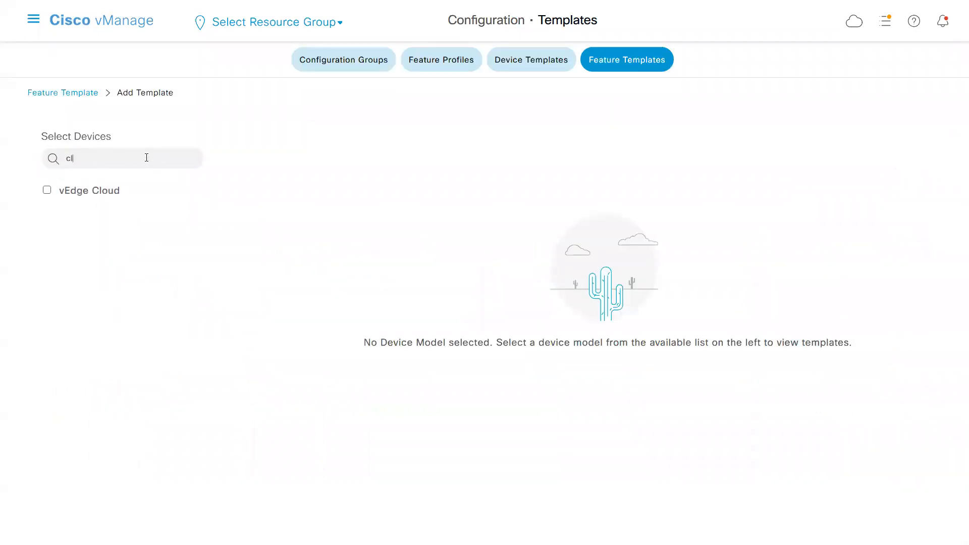
{"action": "left_click", "coordinate": [92, 200]}
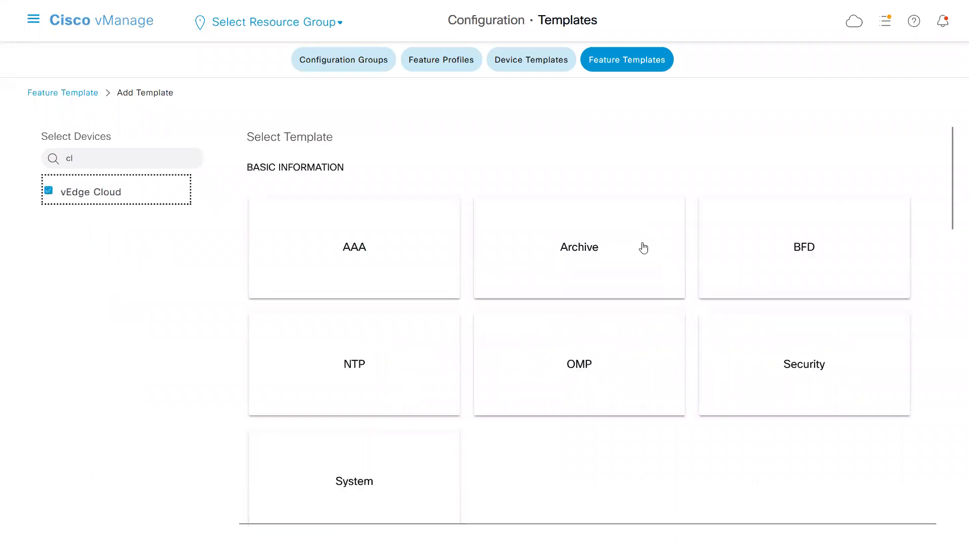
{"action": "left_click_drag", "start_coordinate": [952, 196], "coordinate": [933, 299]}
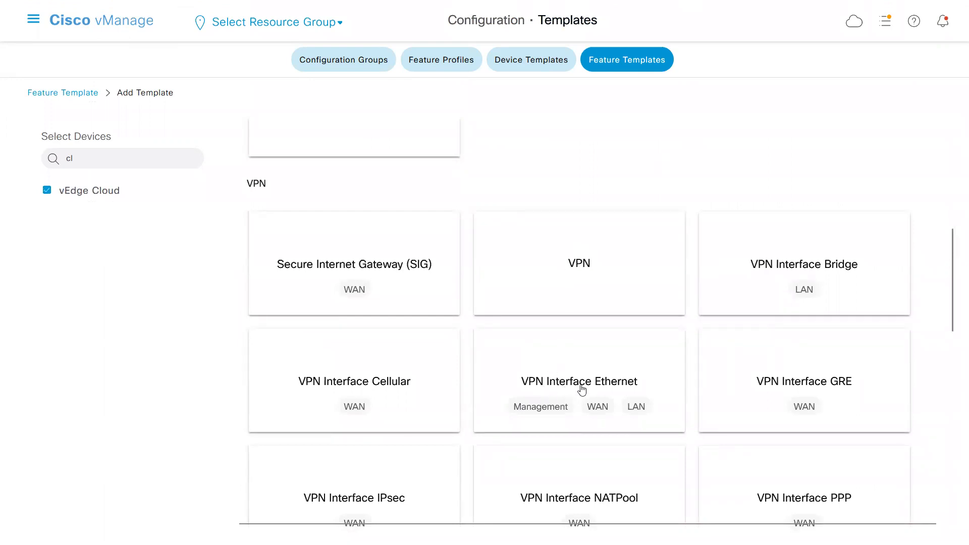
{"action": "left_click", "coordinate": [583, 266]}
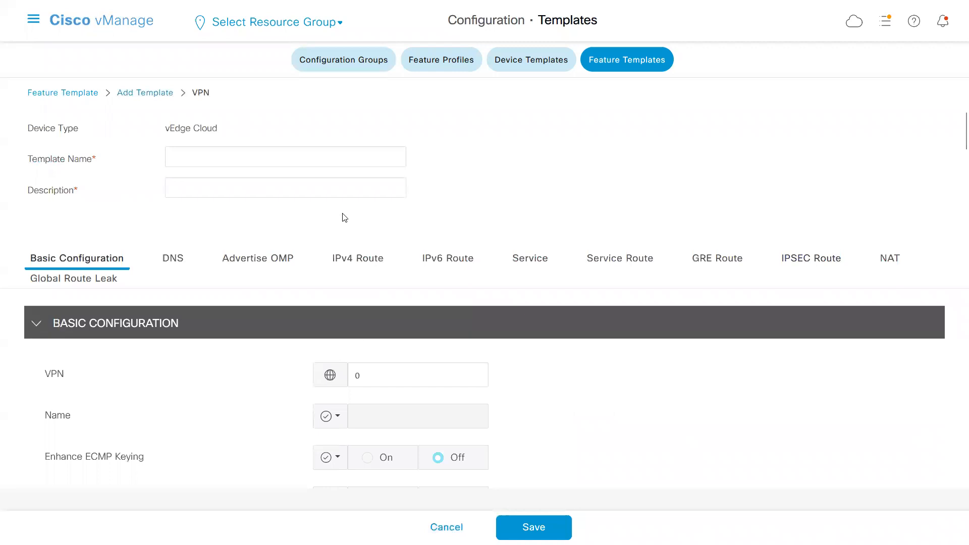
Enter a_VPN0 as the template name of the new VPN feature template.
{"action": "left_click", "coordinate": [251, 154]}
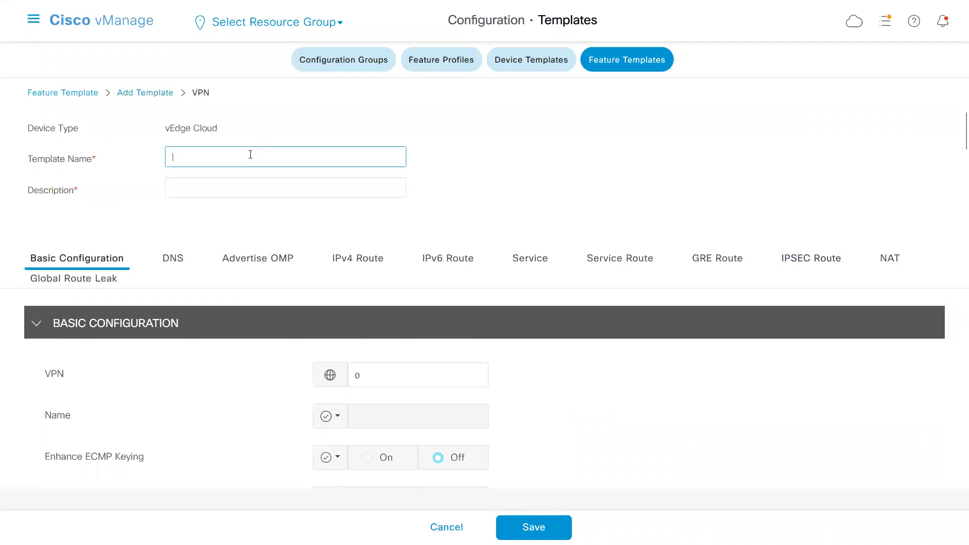
{"action": "type", "text": "a_"}
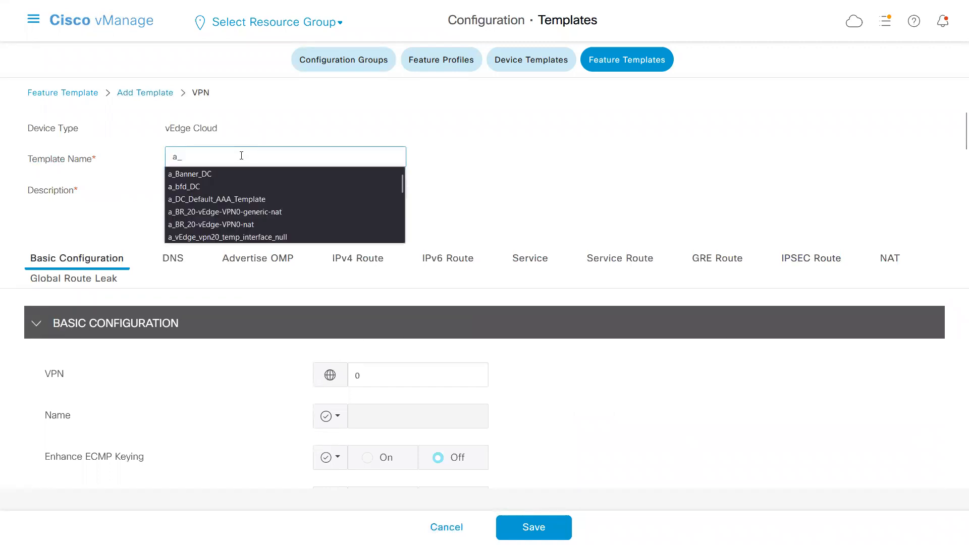
{"action": "type", "text": "VPN0_DC"}
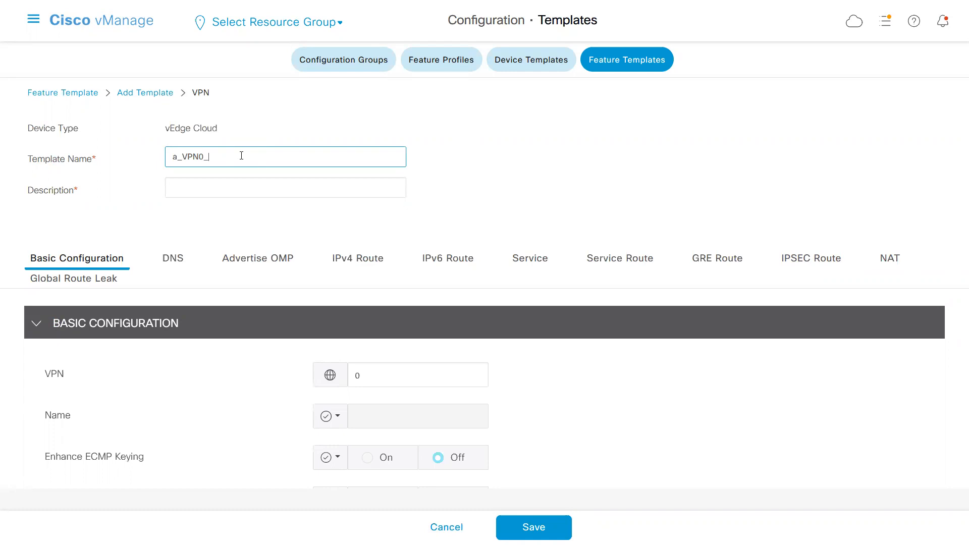
Complete the template name as a_VPN0_DC and copy the same text into the description.
{"action": "type", "text": "DC"}
{"action": "key", "text": "Tab"}
{"action": "double_click", "coordinate": [241, 156]}
{"action": "key", "text": "ctrl+c"}
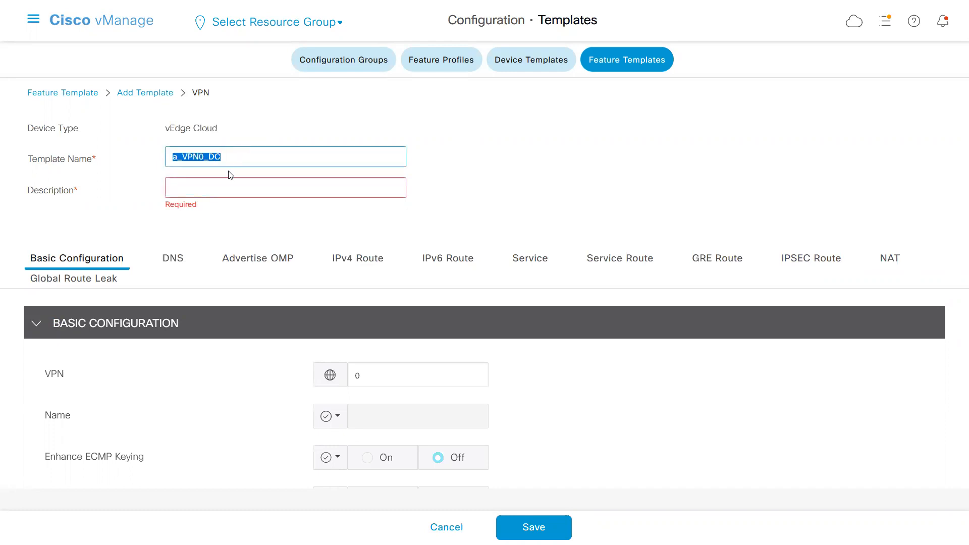
{"action": "left_click", "coordinate": [225, 186]}
{"action": "key", "text": "ctrl+v"}
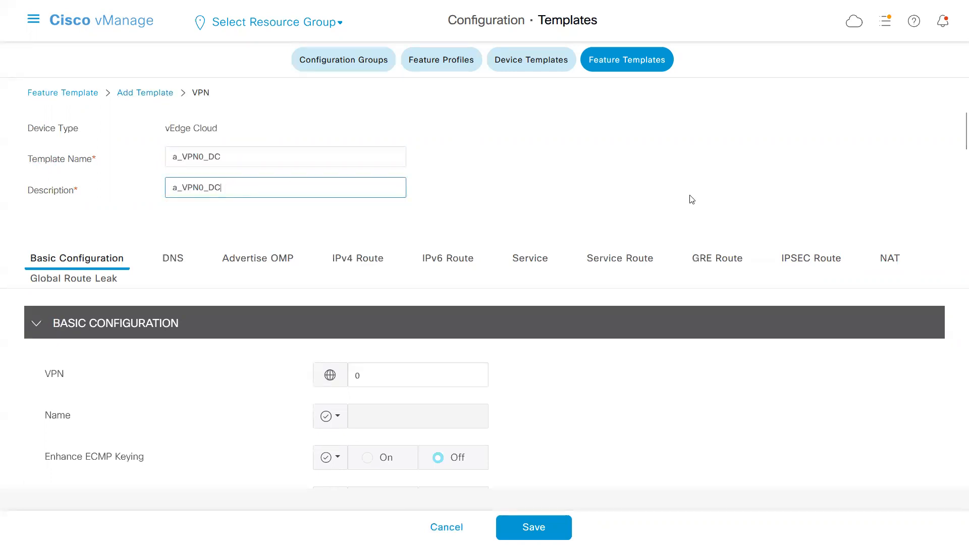
Switch to Notepad, examine the VPN 0 DNS and vbond host lines, and switch back to Cisco vManage.
{"action": "key", "text": "alt+Tab"}
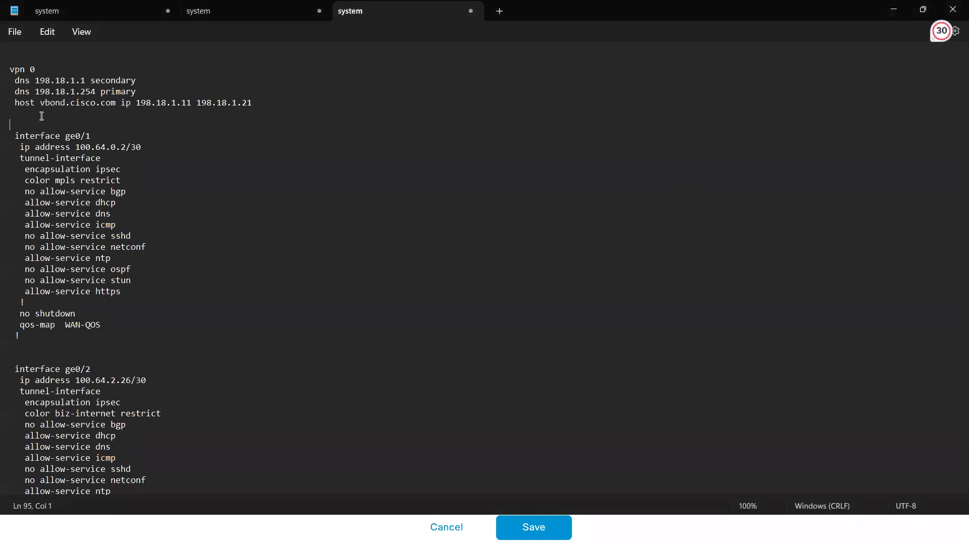
{"action": "left_click_drag", "start_coordinate": [42, 116], "coordinate": [11, 91]}
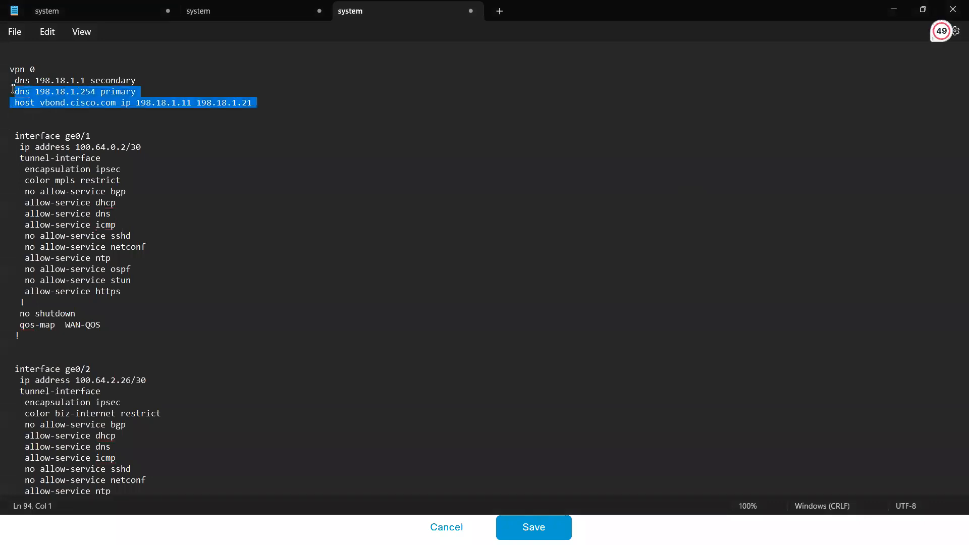
{"action": "left_click", "coordinate": [47, 104]}
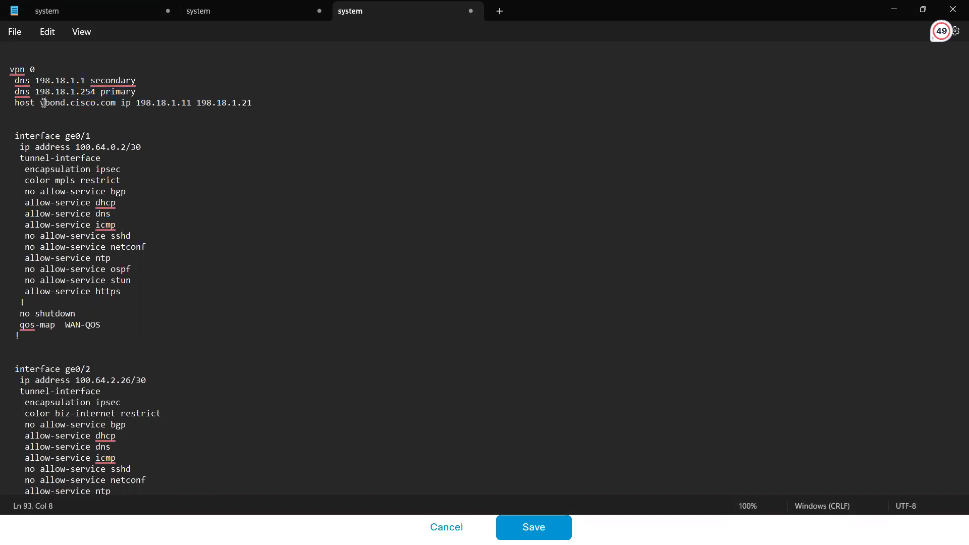
{"action": "left_click_drag", "start_coordinate": [42, 102], "coordinate": [117, 104]}
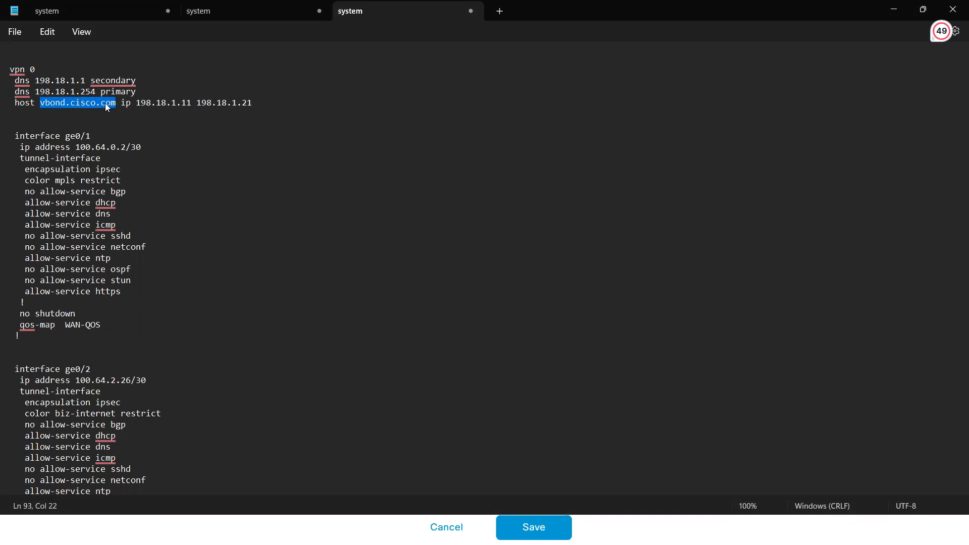
{"action": "key", "text": "alt+Tab"}
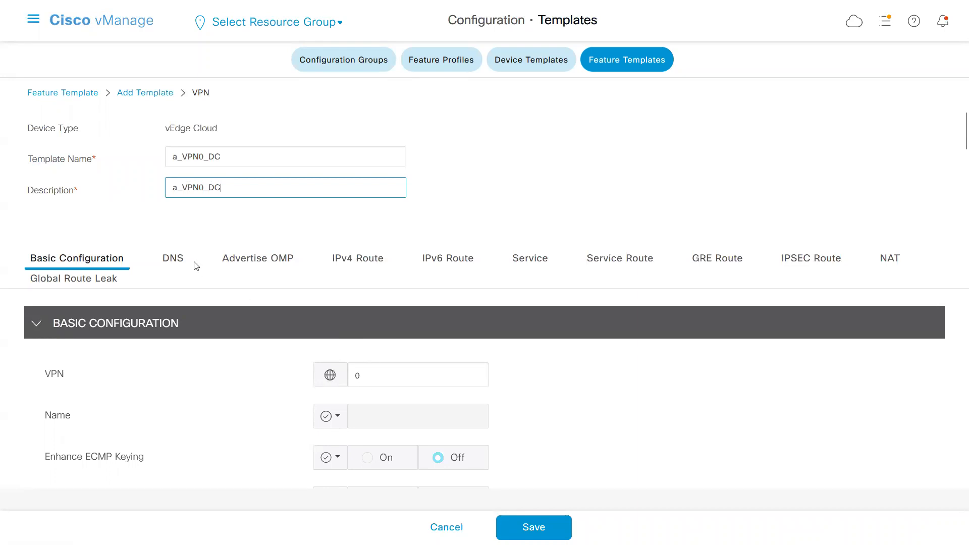
Set the IPv4 DNS addresses as global values, with 198.18.1.1 as primary and 198.18.1.254 as secondary.
{"action": "left_click", "coordinate": [170, 258]}
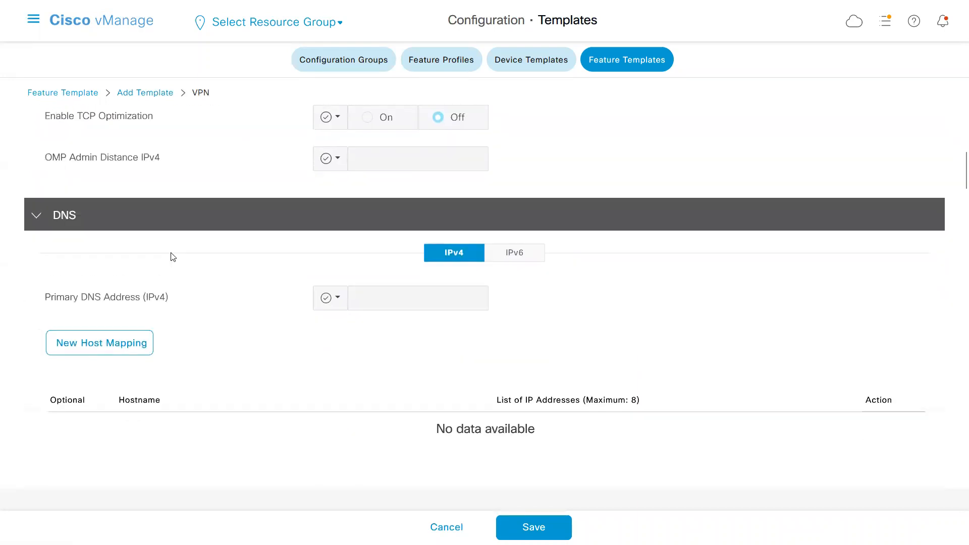
{"action": "left_click", "coordinate": [328, 299]}
{"action": "left_click", "coordinate": [357, 333]}
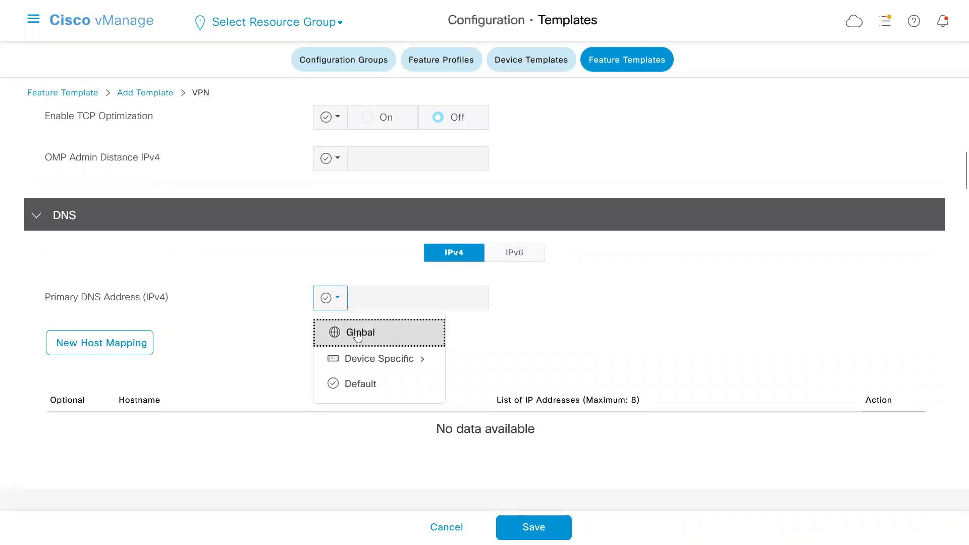
{"action": "type", "text": "198"}
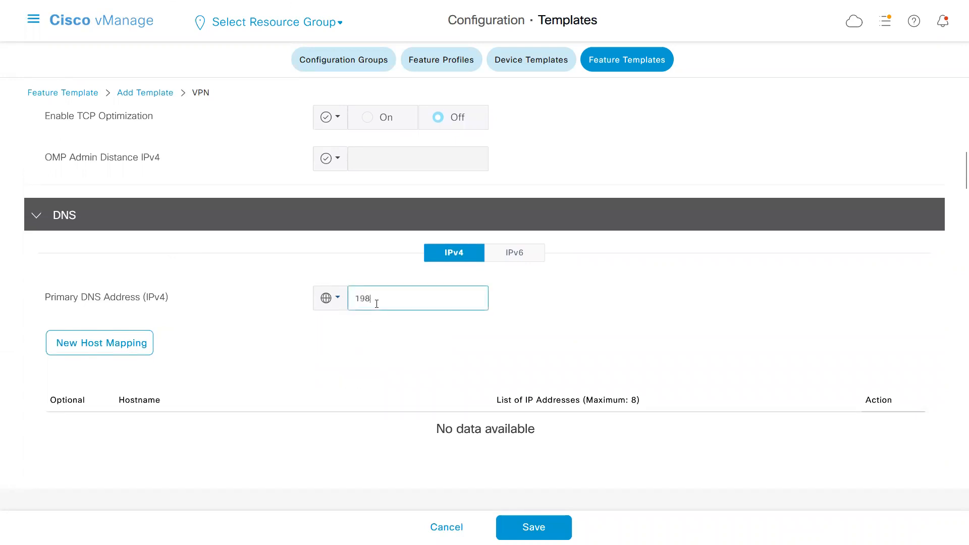
{"action": "type", "text": ".18.1.1"}
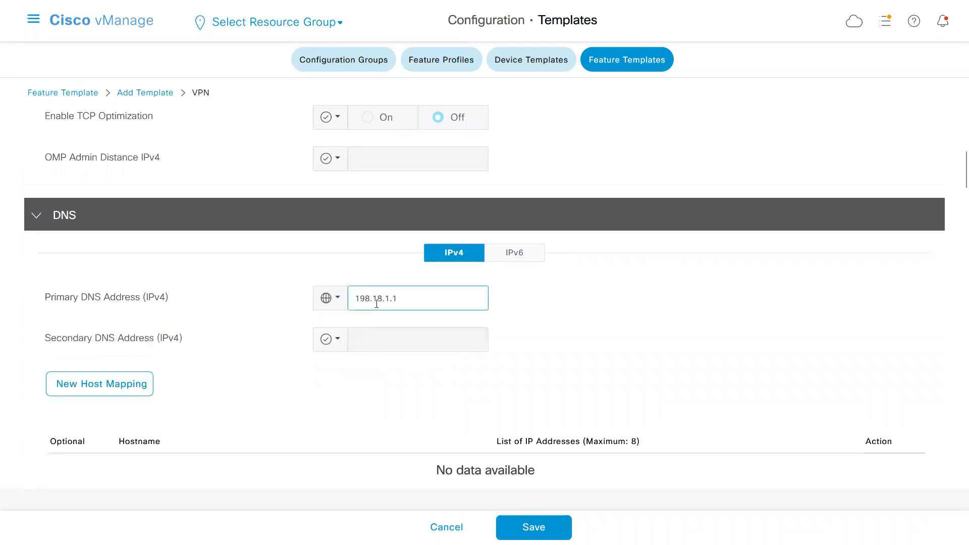
{"action": "left_click", "coordinate": [335, 342]}
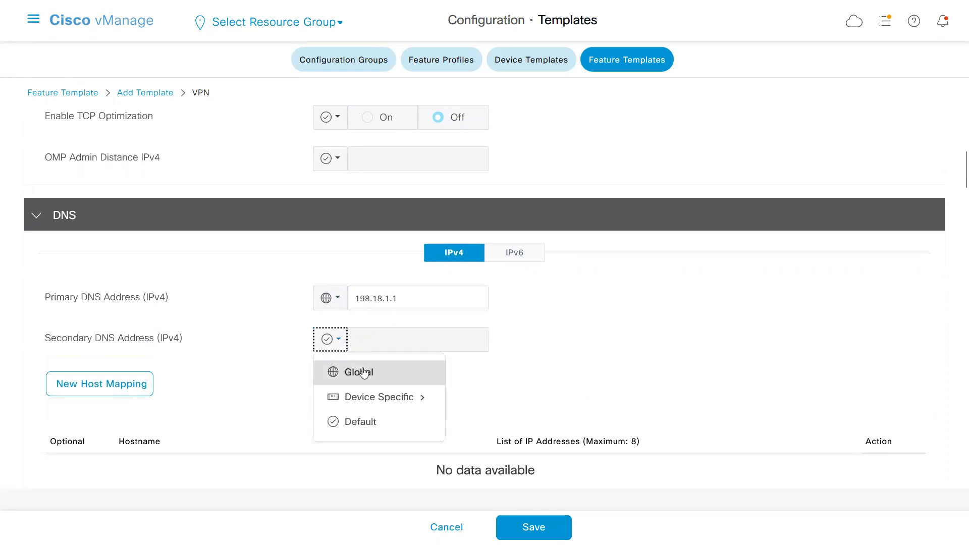
{"action": "left_click", "coordinate": [364, 372]}
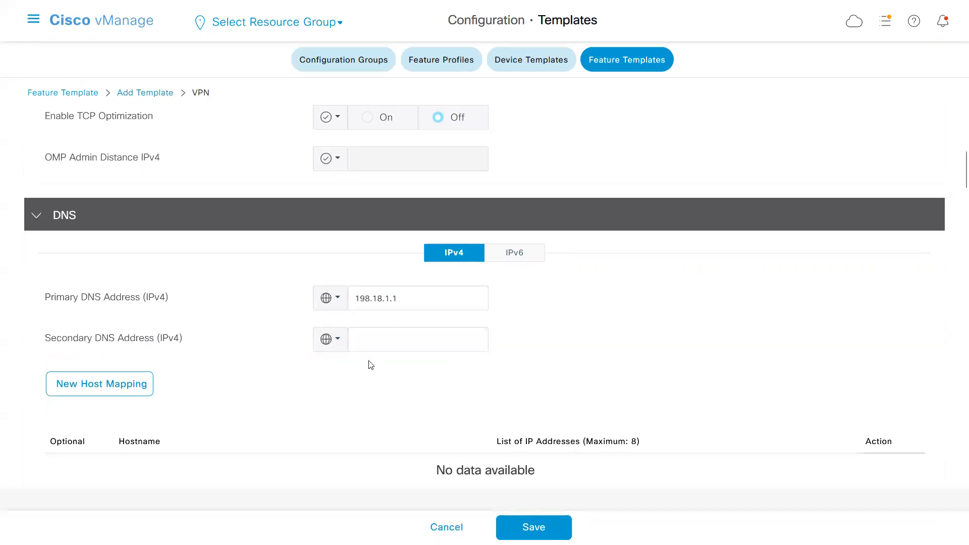
{"action": "left_click", "coordinate": [377, 341]}
{"action": "type", "text": "198."}
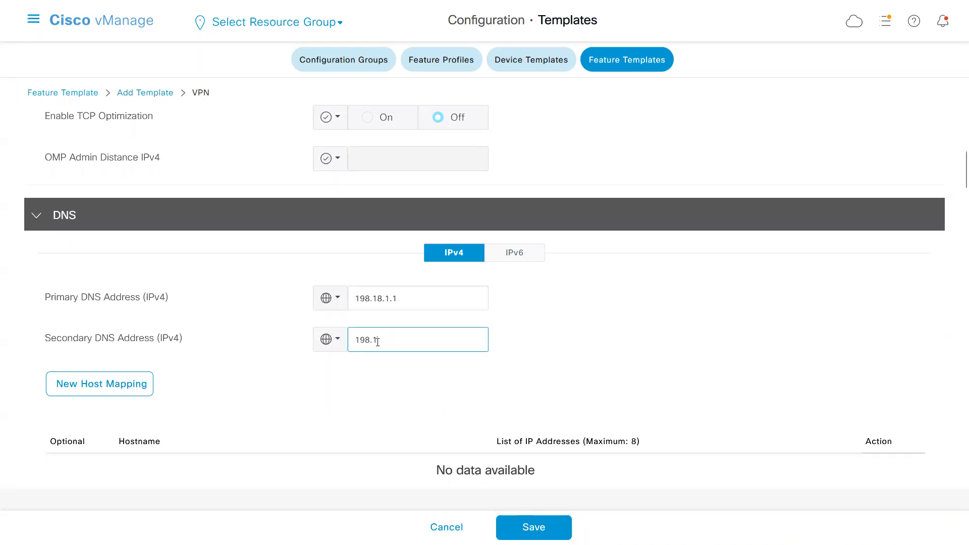
{"action": "type", "text": "18.1.254"}
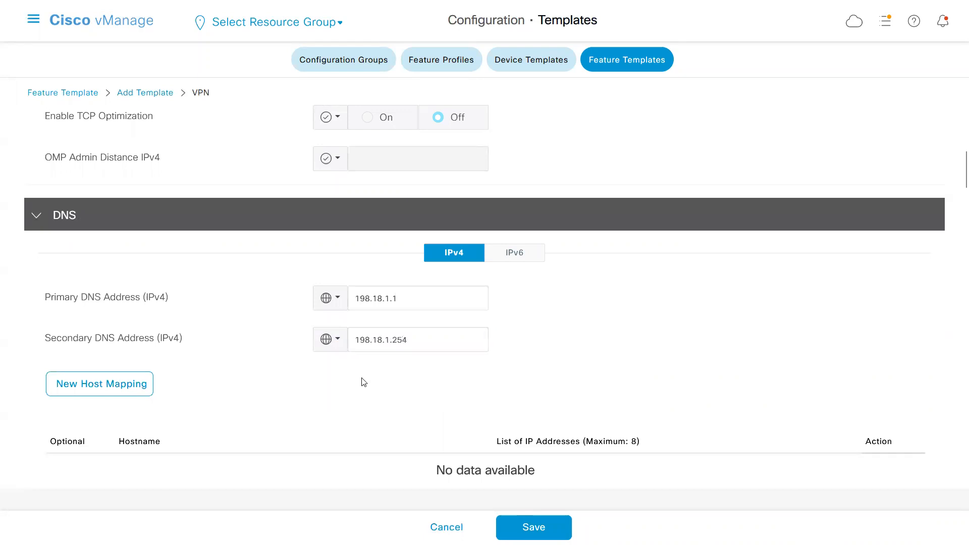
Check the DNS lines in Notepad and correct the template to primary DNS 198.18.1.254 and secondary DNS 198.18.1.1.
{"action": "key", "text": "alt+Tab"}
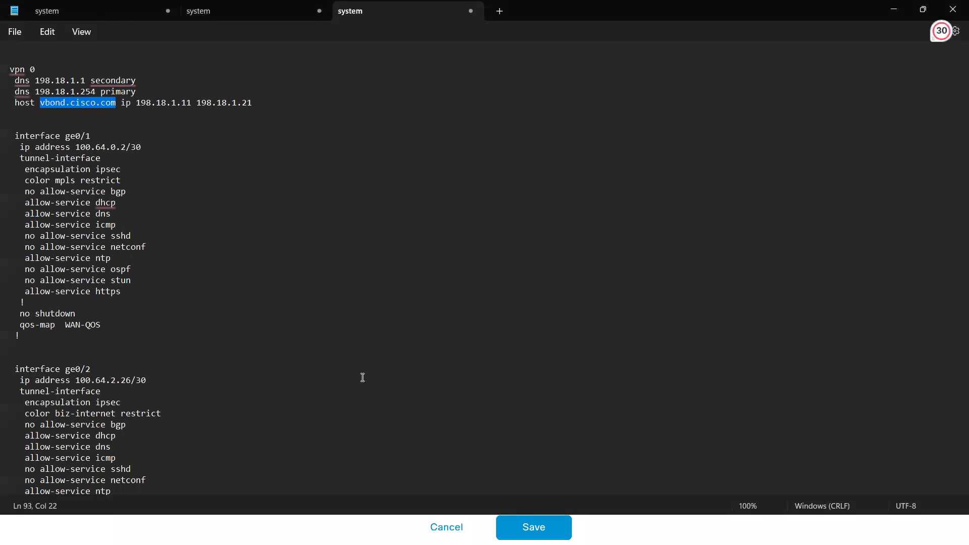
{"action": "key", "text": "alt+Tab"}
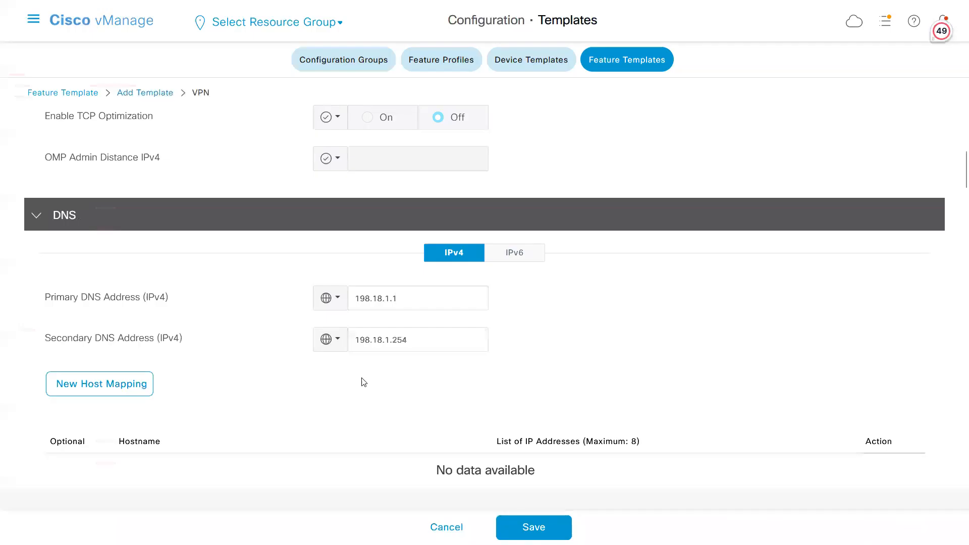
{"action": "key", "text": "alt+Tab"}
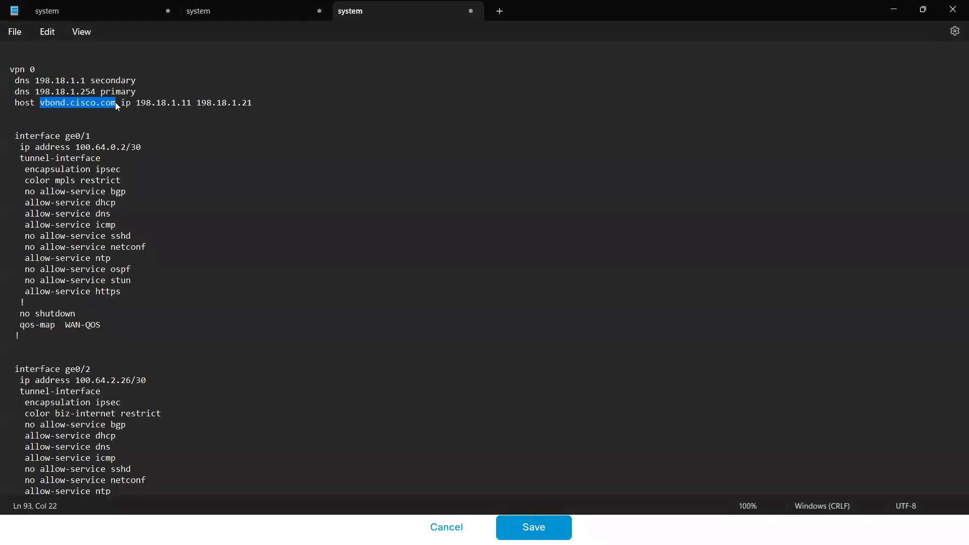
{"action": "key", "text": "alt+Tab"}
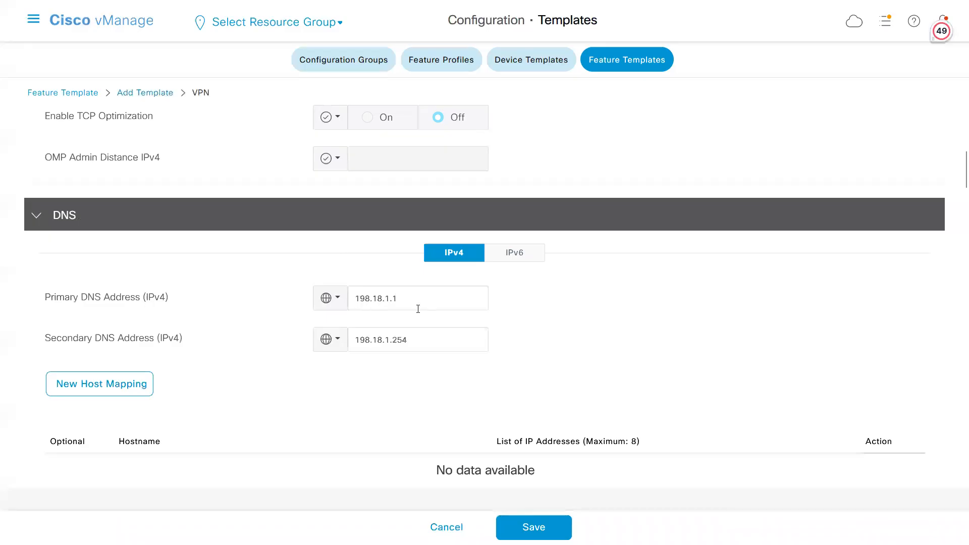
{"action": "left_click", "coordinate": [412, 305]}
{"action": "type", "text": "254"}
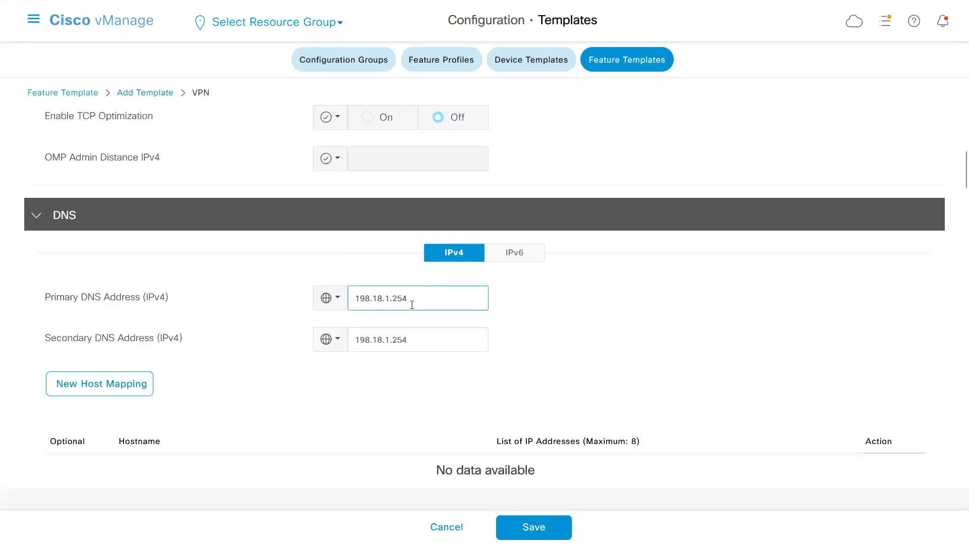
{"action": "left_click", "coordinate": [411, 341]}
{"action": "key", "text": "BackSpace"}
{"action": "key", "text": "BackSpace"}
{"action": "key", "text": "BackSpace"}
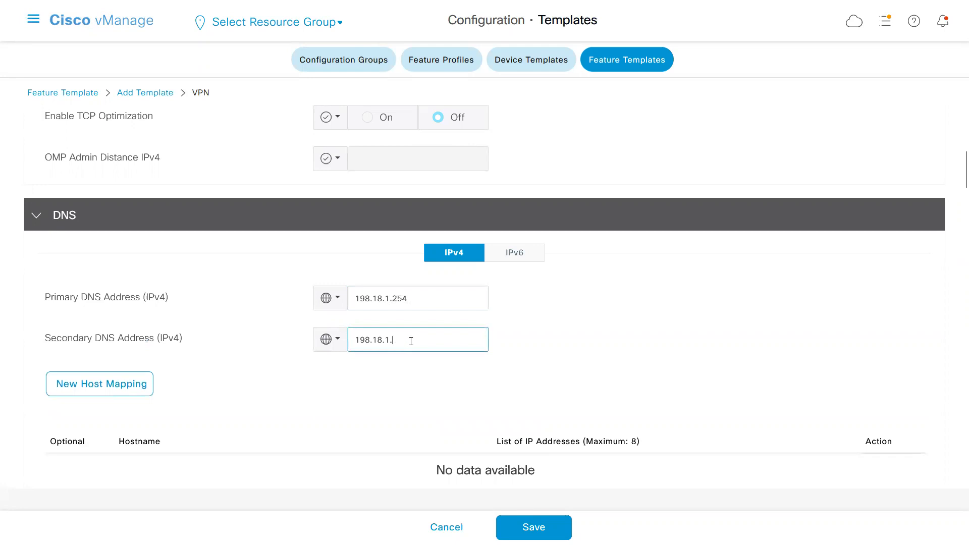
{"action": "left_click", "coordinate": [274, 424]}
Start a new DNS host mapping with the hostname vbond.cisco.com.
{"action": "left_click", "coordinate": [106, 388]}
{"action": "left_click", "coordinate": [366, 289]}
{"action": "type", "text": "vbond.cisco.com"}
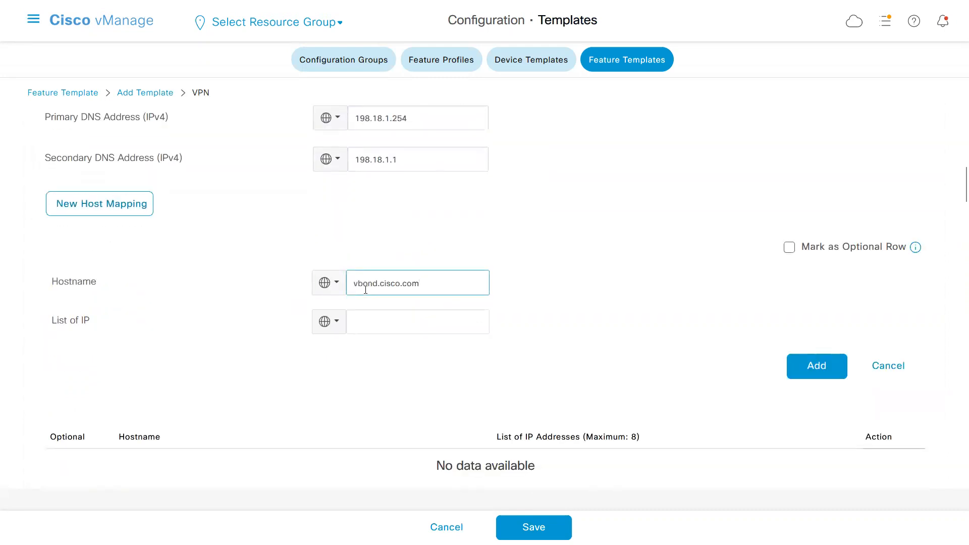
{"action": "left_click", "coordinate": [311, 364]}
Set the host mapping's IP list to 198.18.1.11,198.18.1.21, checking it against the host line in Notepad, and add the mapping.
{"action": "key", "text": "alt+Tab"}
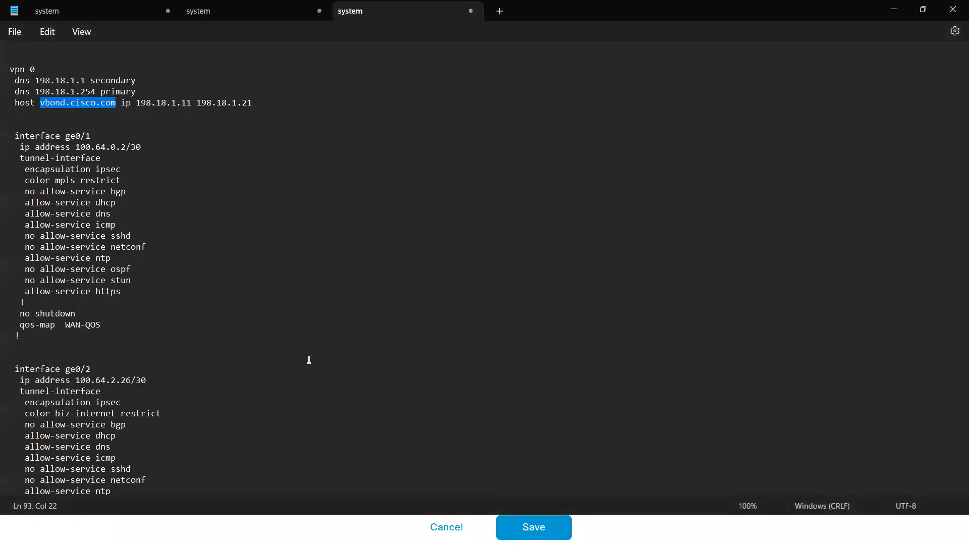
{"action": "key", "text": "alt+Tab"}
{"action": "left_click", "coordinate": [390, 327]}
{"action": "type", "text": "198.18.1.11,1"}
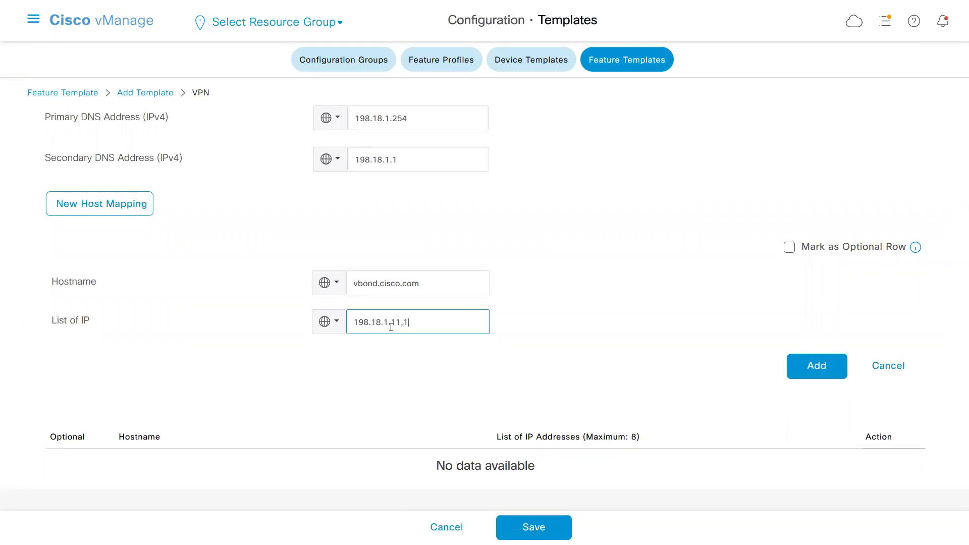
{"action": "type", "text": "98.18.1.21"}
{"action": "left_click", "coordinate": [343, 371]}
{"action": "key", "text": "alt+Tab"}
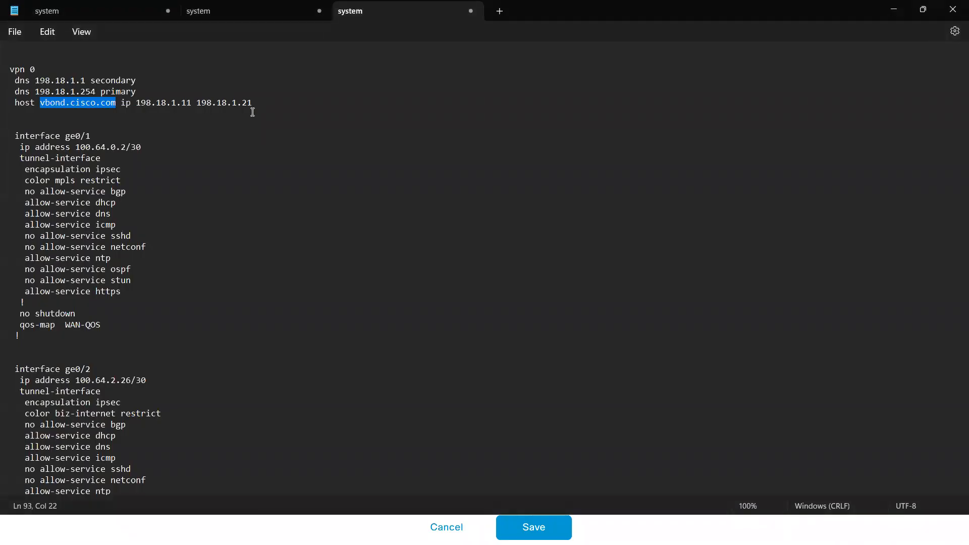
{"action": "key", "text": "alt+Tab"}
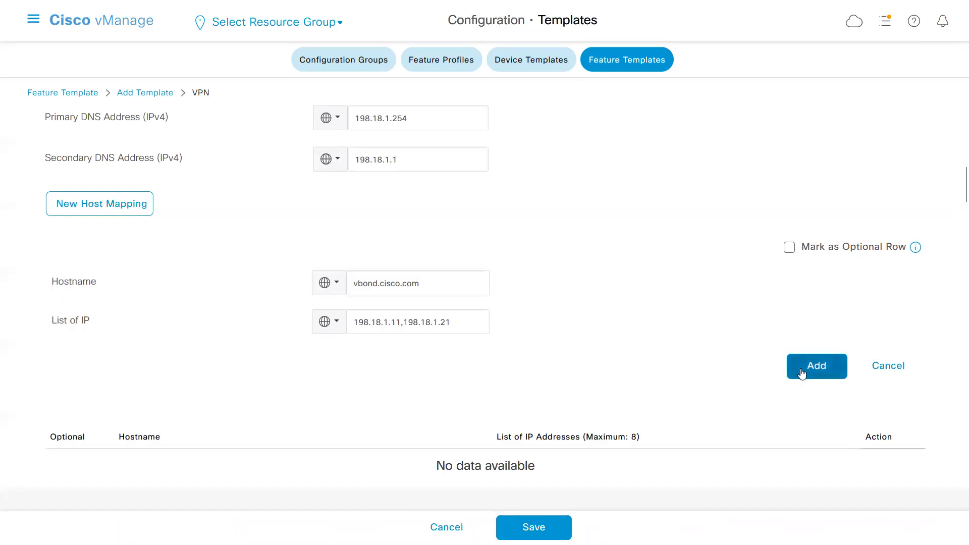
{"action": "left_click", "coordinate": [808, 372]}
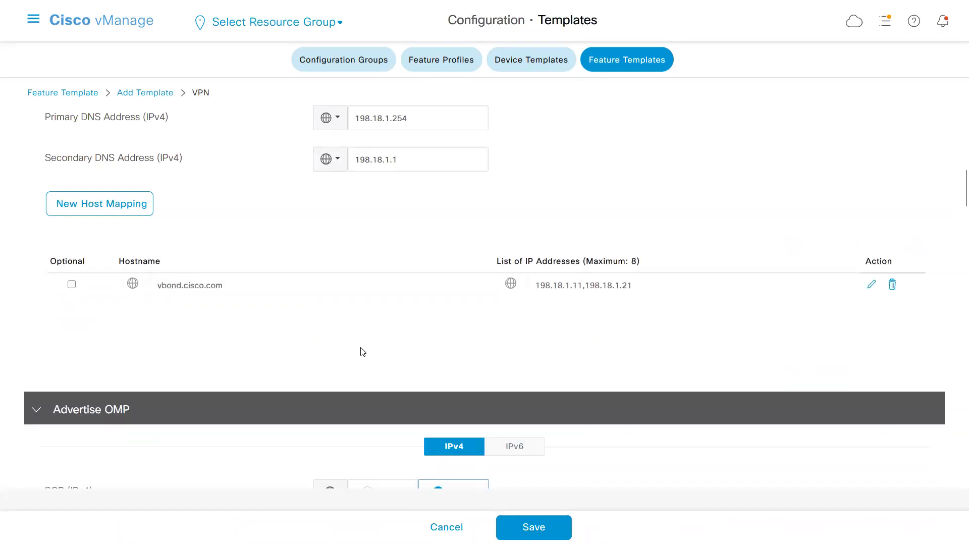
Switch to Notepad, examine the VPN 0 default route lines and their next-hop addresses, and switch back to Cisco vManage.
{"action": "key", "text": "alt+Tab"}
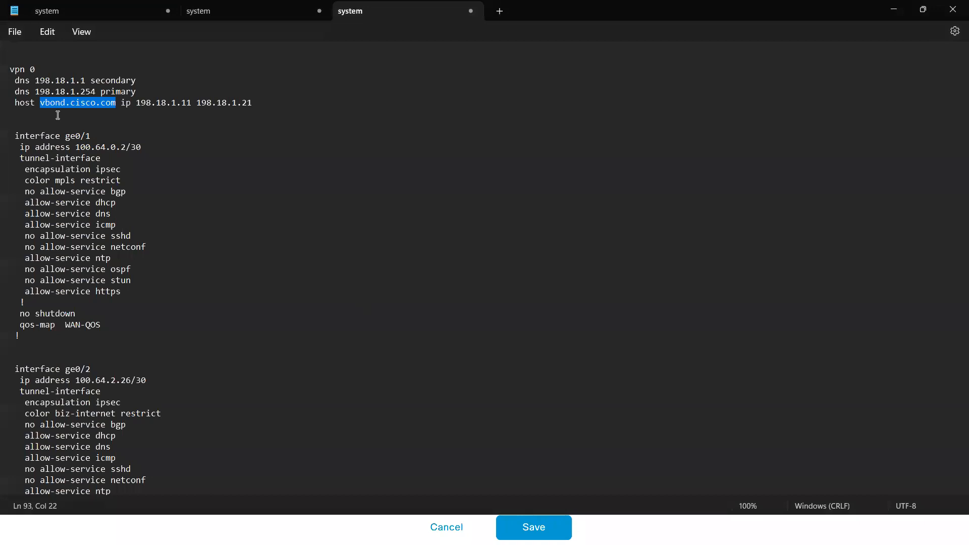
{"action": "left_click_drag", "start_coordinate": [37, 118], "coordinate": [10, 67]}
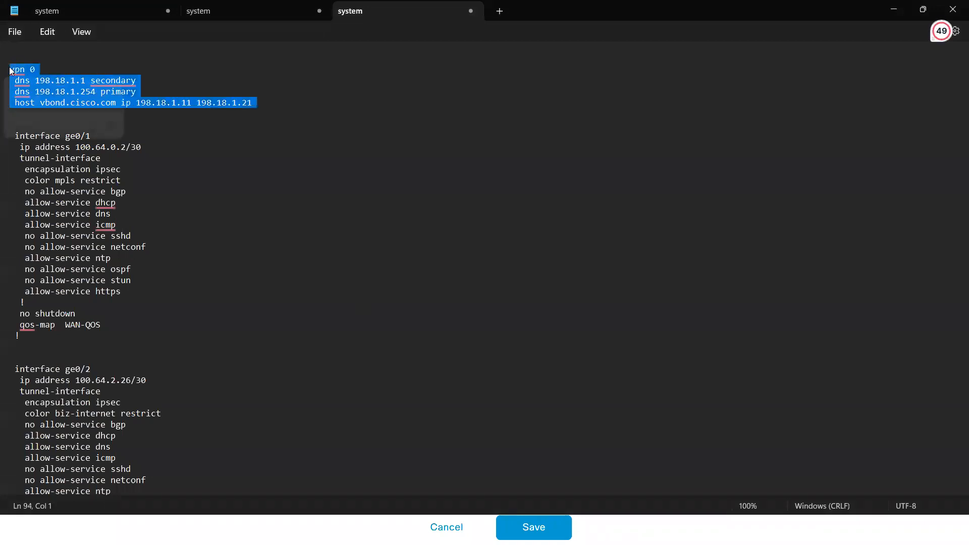
{"action": "left_click", "coordinate": [126, 147]}
{"action": "key", "text": "Down"}
{"action": "key", "text": "Down"}
{"action": "key", "text": "Down"}
{"action": "key", "text": "Down"}
{"action": "key", "text": "Down"}
{"action": "key", "text": "Down"}
{"action": "key", "text": "Down"}
{"action": "key", "text": "Down"}
{"action": "key", "text": "Down"}
{"action": "key", "text": "Down"}
{"action": "key", "text": "Down"}
{"action": "key", "text": "Down"}
{"action": "key", "text": "Down"}
{"action": "key", "text": "Down"}
{"action": "key", "text": "Down"}
{"action": "key", "text": "Down"}
{"action": "key", "text": "Down"}
{"action": "key", "text": "Down"}
{"action": "key", "text": "Down"}
{"action": "key", "text": "Down"}
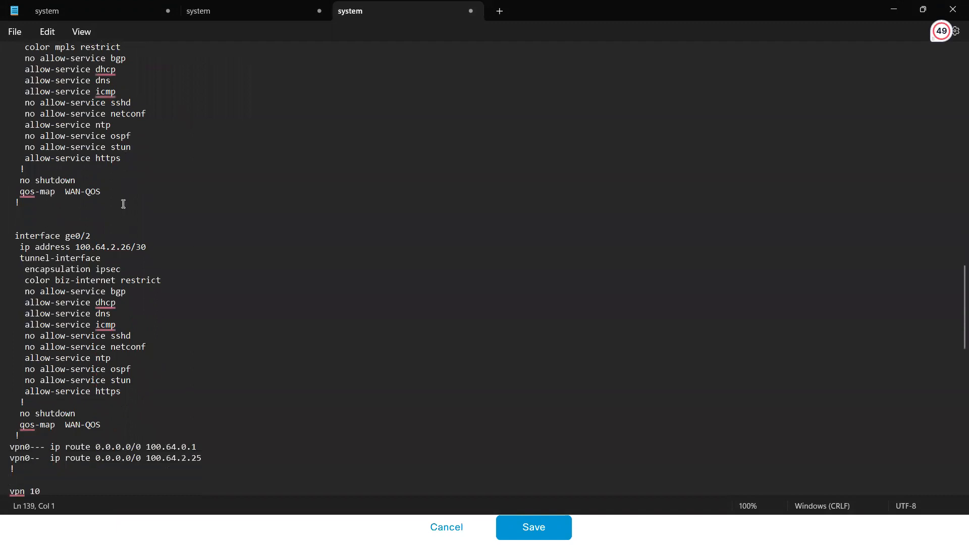
{"action": "left_click_drag", "start_coordinate": [146, 448], "coordinate": [204, 444]}
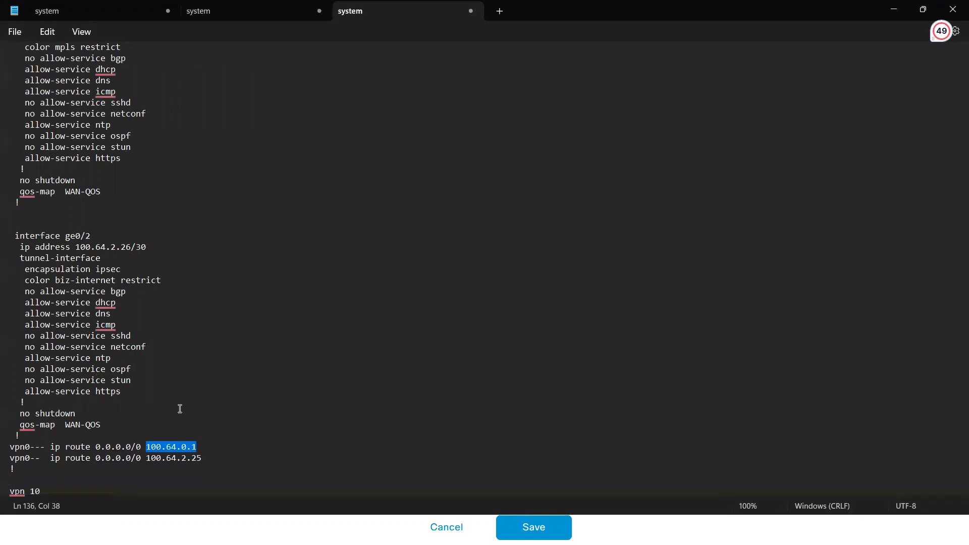
{"action": "key", "text": "alt+Tab"}
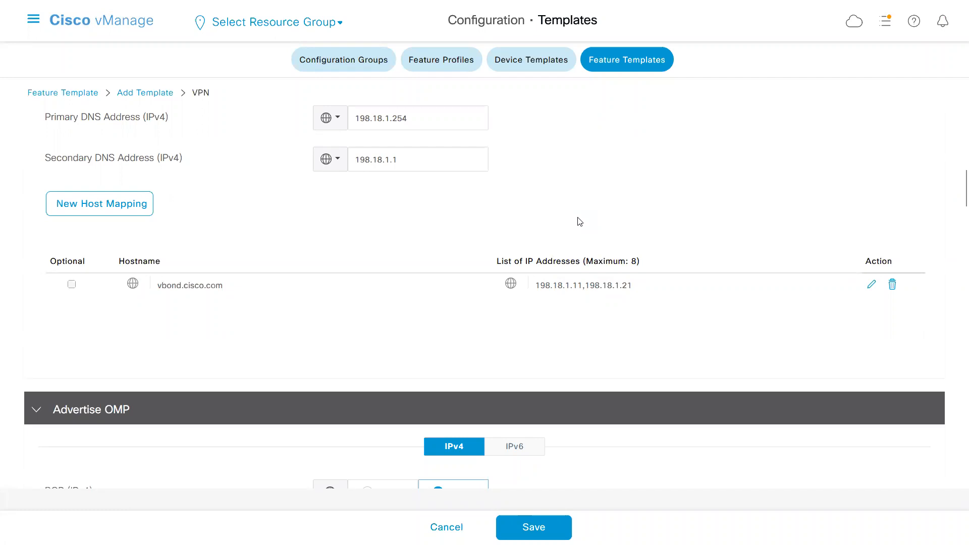
Start a new IPv4 route in the VPN template with the prefix 0.0.0.0/0.
{"action": "scroll", "coordinate": [956, 128], "scroll_direction": "up", "scroll_amount": 10}
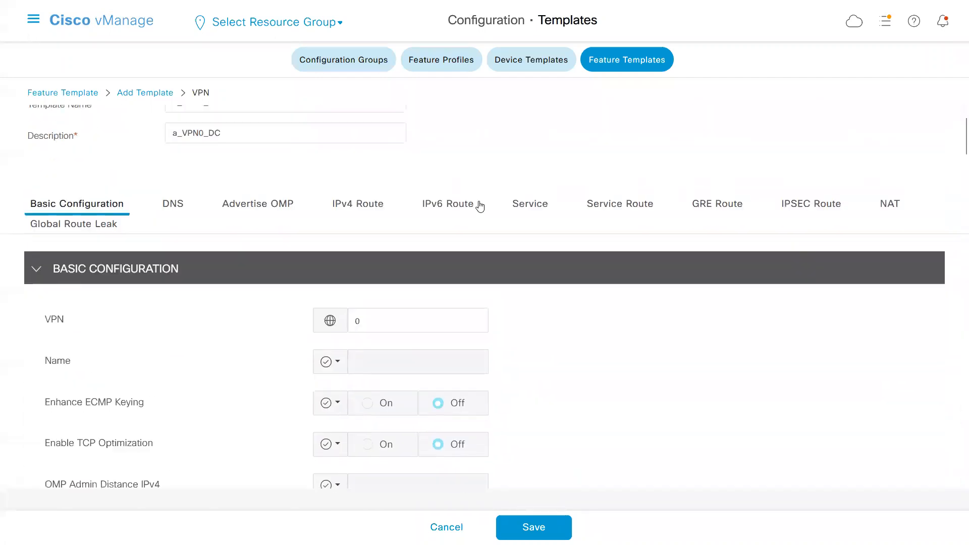
{"action": "left_click", "coordinate": [358, 207]}
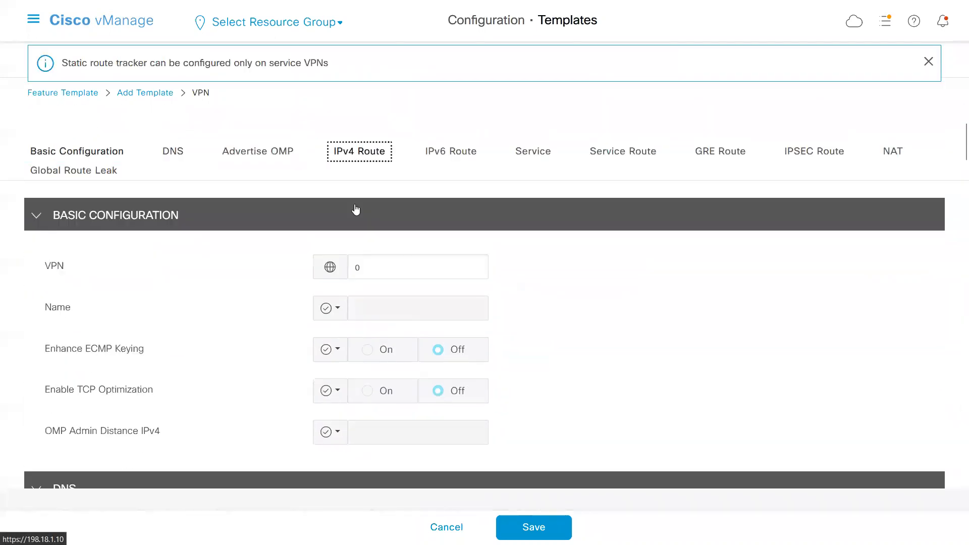
{"action": "left_click", "coordinate": [96, 267]}
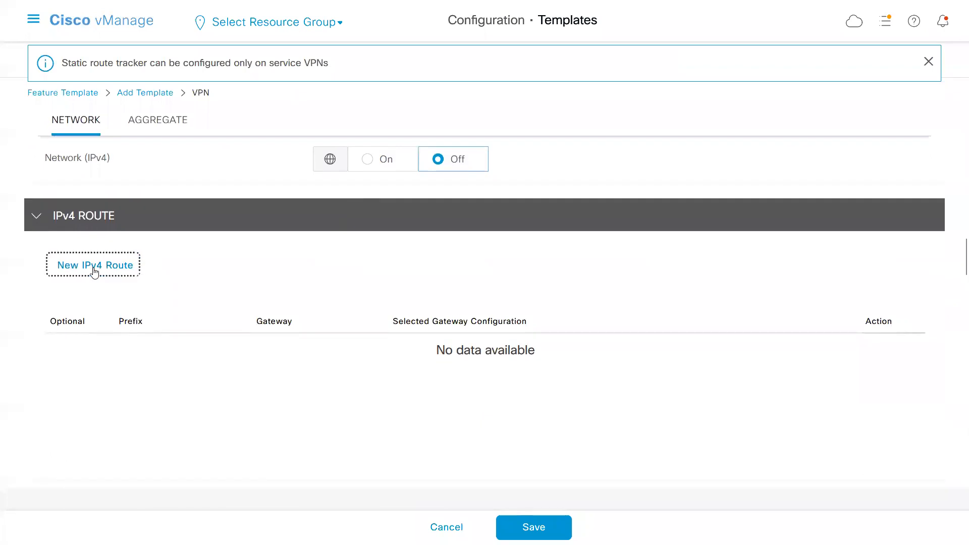
{"action": "left_click", "coordinate": [373, 283]}
{"action": "type", "text": "0.0.0.0/0"}
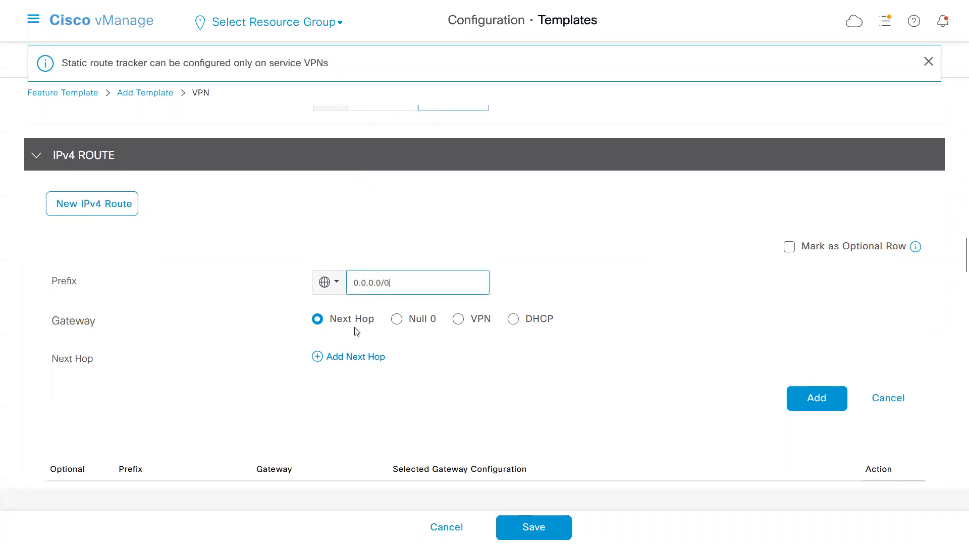
Add a first next hop to the route with a device-specific address keyed vpn_next_hop_ip_address_0_inet.
{"action": "left_click", "coordinate": [352, 359]}
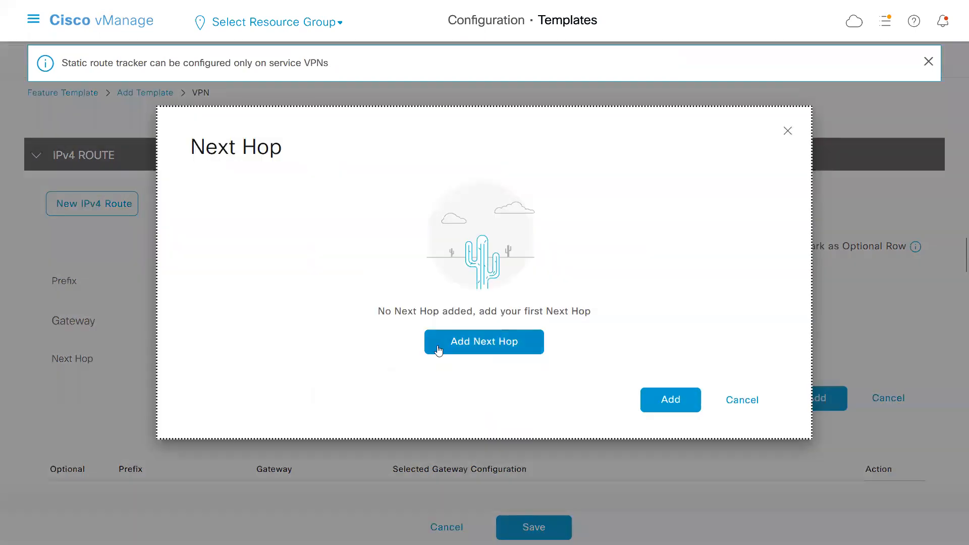
{"action": "left_click", "coordinate": [464, 346]}
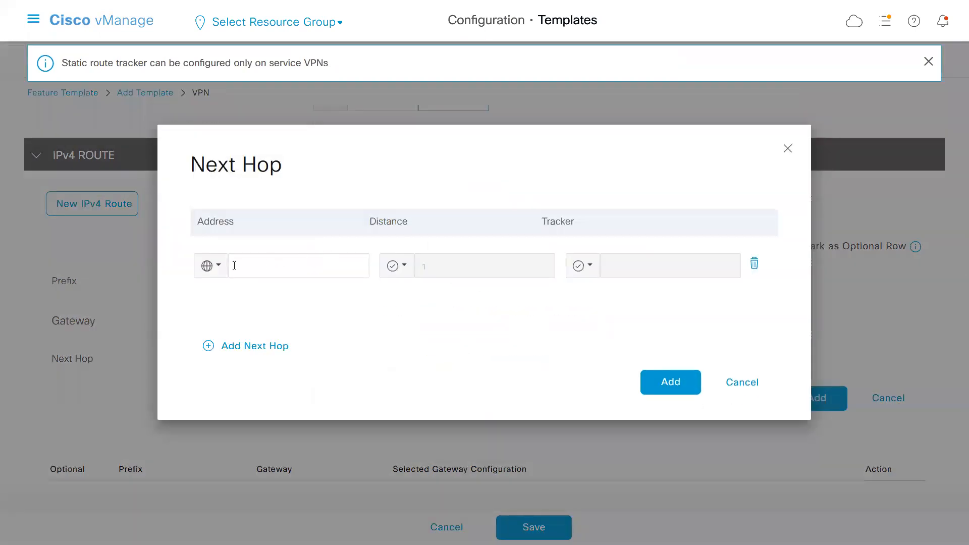
{"action": "left_click", "coordinate": [213, 266]}
{"action": "mouse_move", "coordinate": [275, 325]}
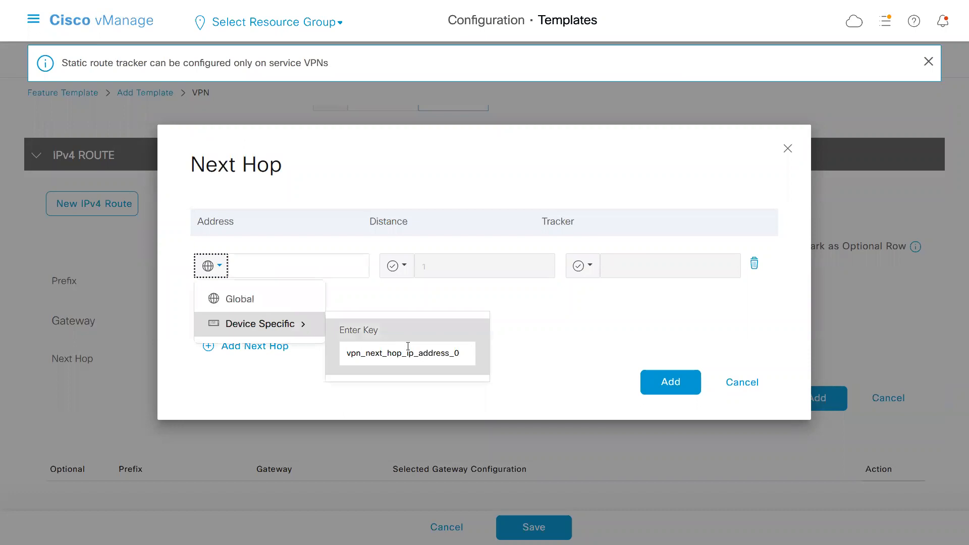
{"action": "left_click", "coordinate": [463, 353]}
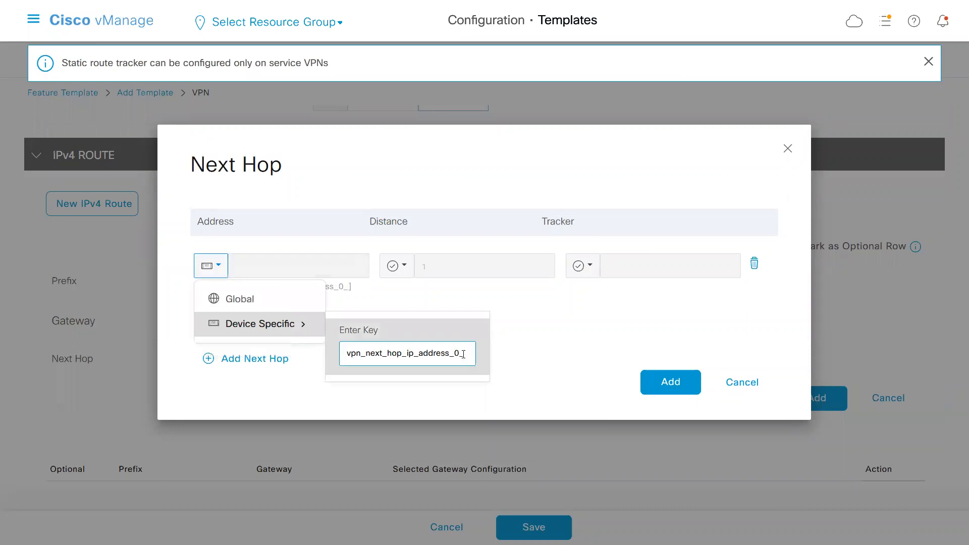
{"action": "type", "text": "int"}
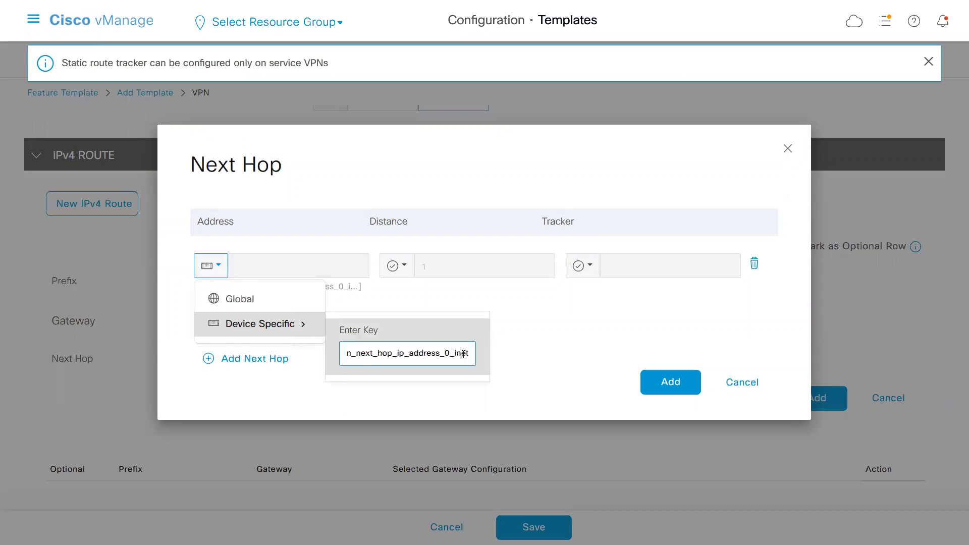
{"action": "left_click", "coordinate": [521, 366]}
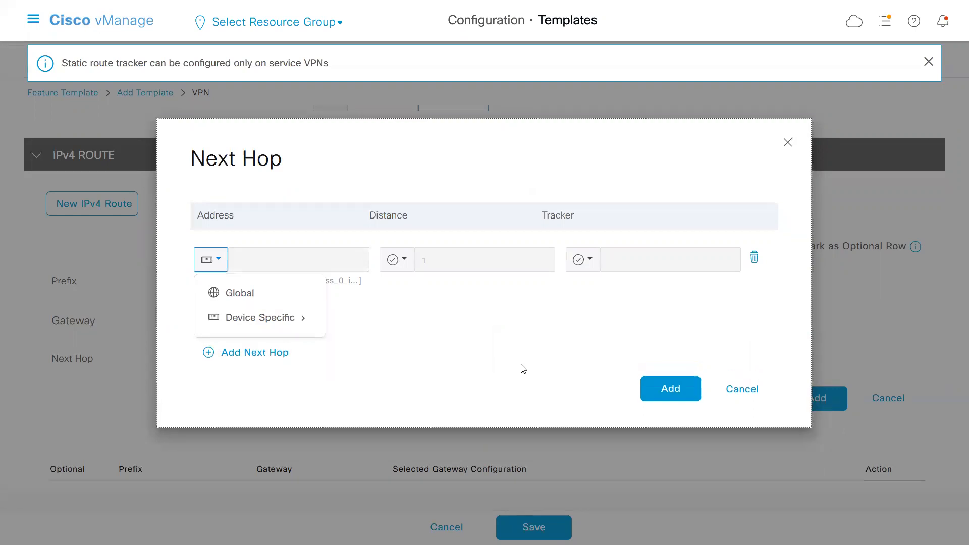
Add a second next hop with a device-specific address keyed vpn_next_hop_ip_address_1_mpls.
{"action": "left_click", "coordinate": [270, 356]}
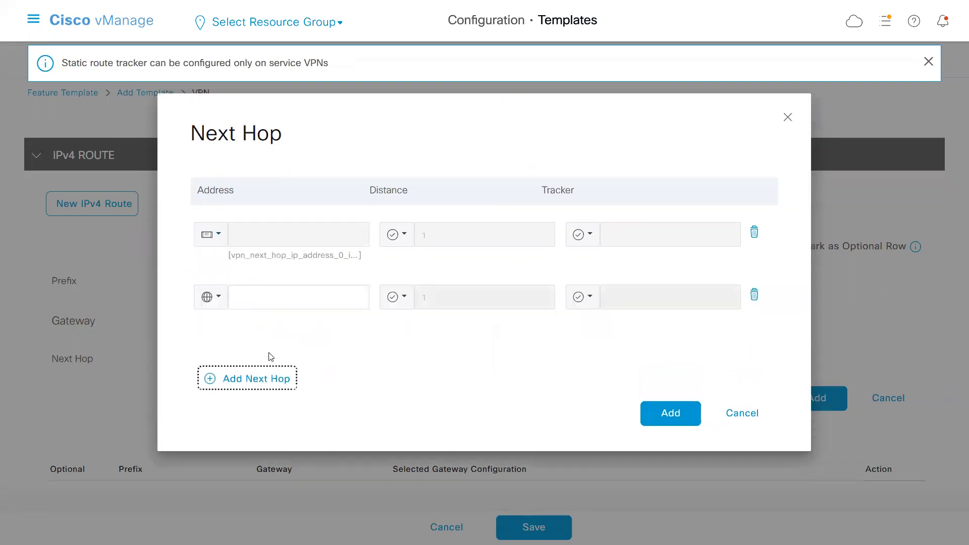
{"action": "left_click", "coordinate": [217, 298]}
{"action": "mouse_move", "coordinate": [262, 360]}
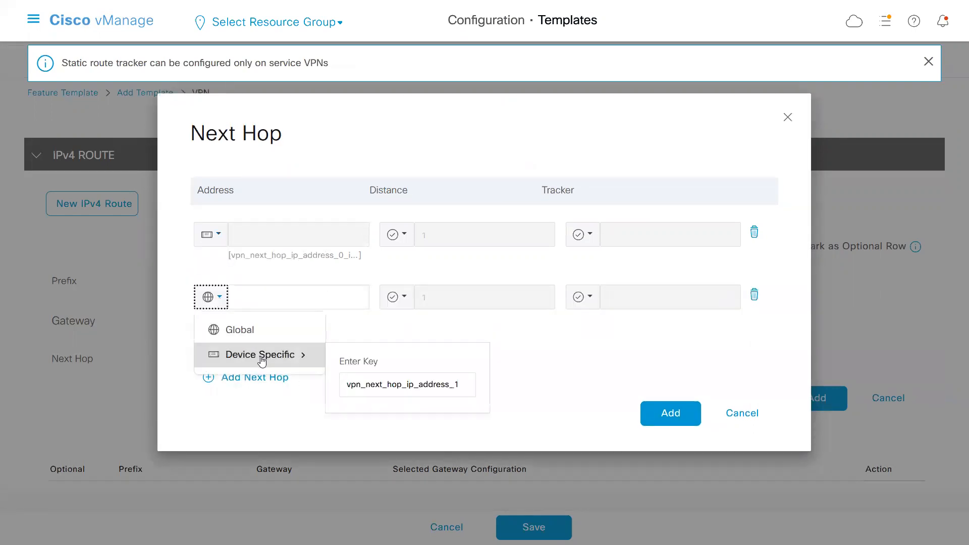
{"action": "left_click", "coordinate": [463, 384]}
{"action": "type", "text": "_mpls"}
{"action": "left_click", "coordinate": [559, 383]}
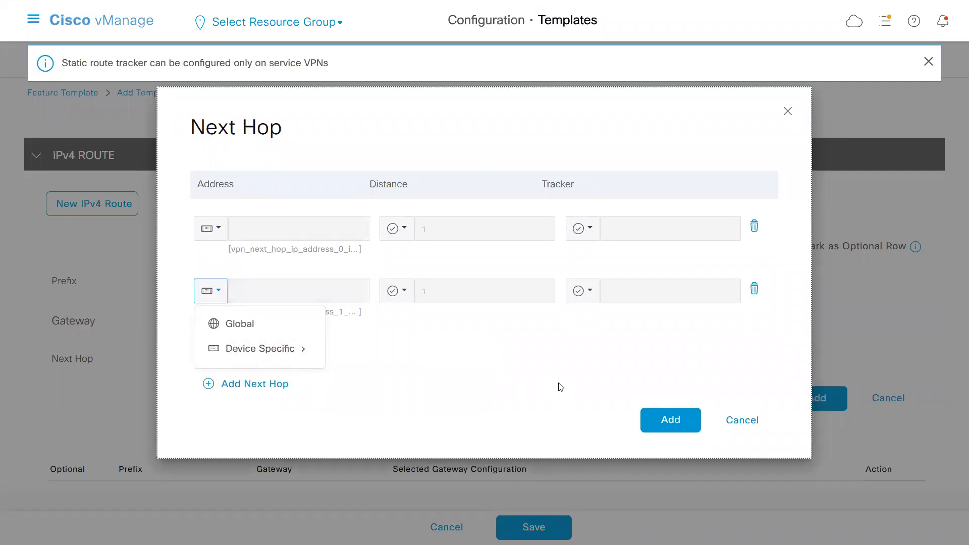
Add the default route with both next hops and save the VPN template.
{"action": "left_click", "coordinate": [664, 416]}
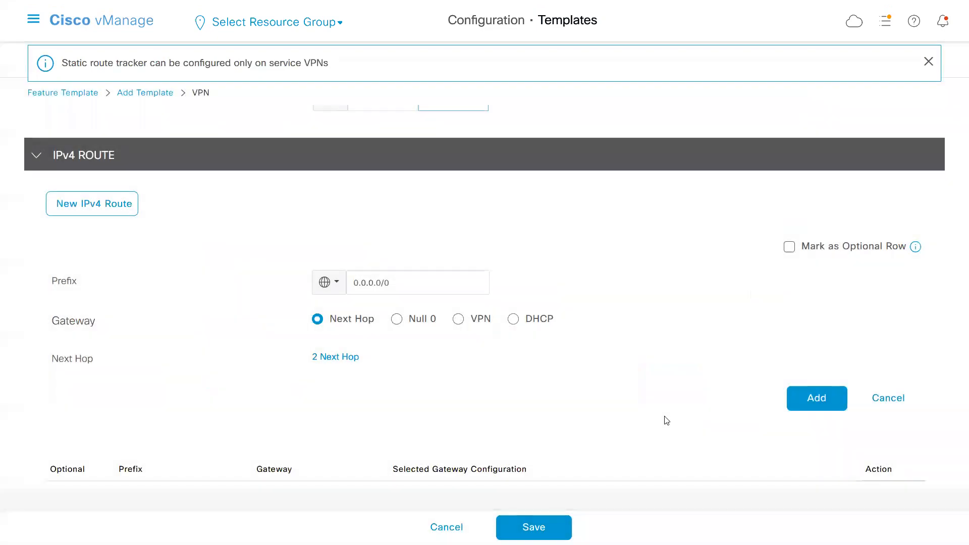
{"action": "left_click", "coordinate": [809, 399]}
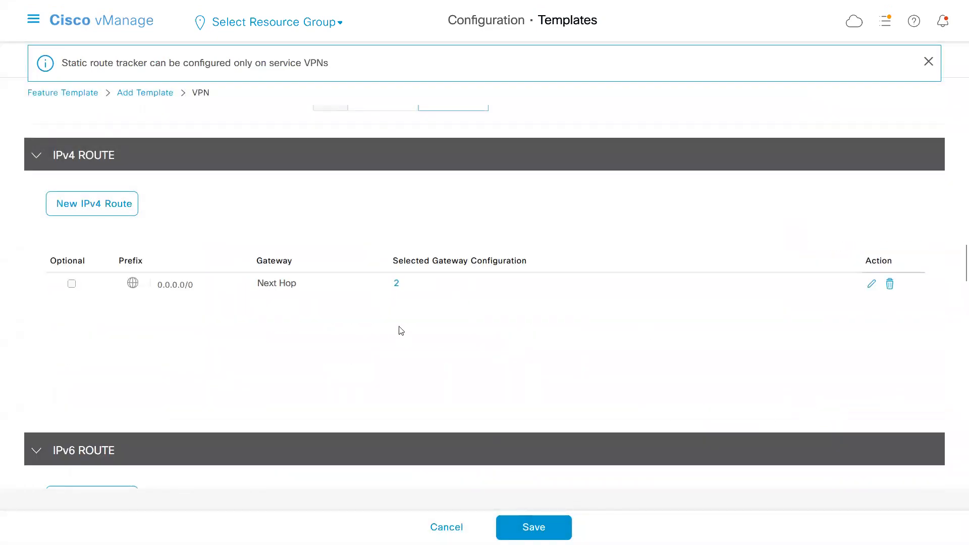
{"action": "left_click", "coordinate": [528, 526]}
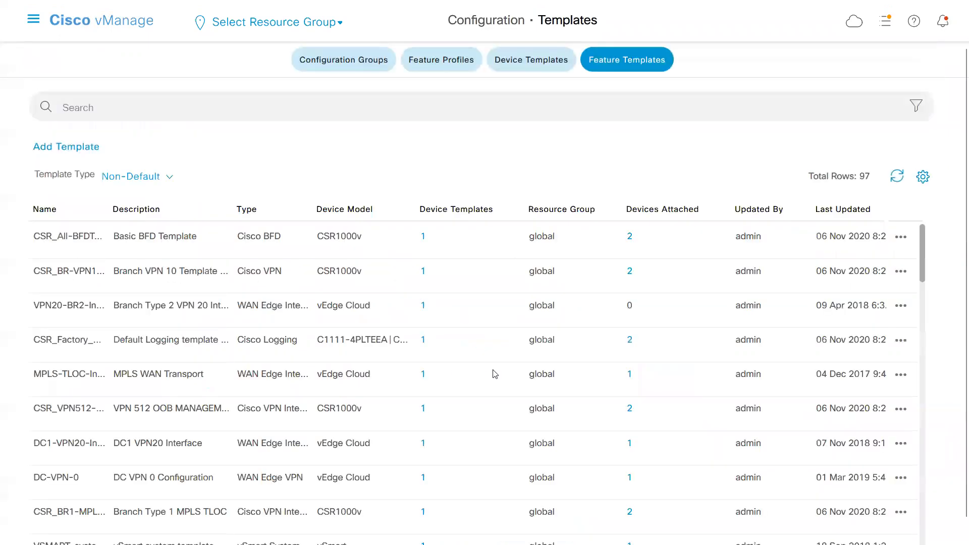
Filter the feature templates by a_ and start adding another feature template.
{"action": "type", "text": "a_"}
{"action": "key", "text": "Return"}
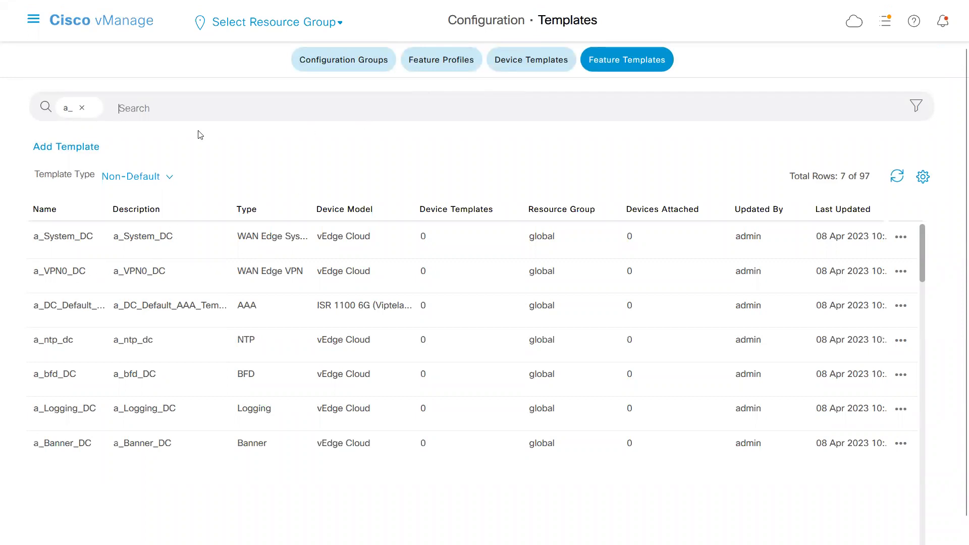
{"action": "left_click", "coordinate": [85, 151]}
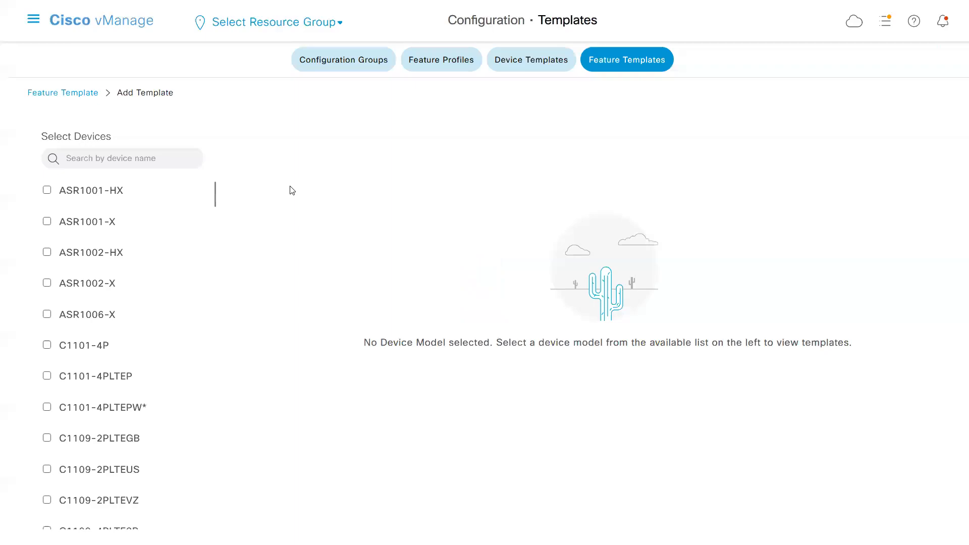
Switch to Notepad and examine the color and restrict settings of the ge0/1 and ge0/2 tunnel interfaces.
{"action": "key", "text": "alt+Tab"}
{"action": "left_click", "coordinate": [123, 333]}
{"action": "left_click", "coordinate": [65, 180]}
{"action": "key", "text": "Up"}
{"action": "key", "text": "Up"}
{"action": "key", "text": "Up"}
{"action": "key", "text": "Up"}
{"action": "key", "text": "Up"}
{"action": "key", "text": "Up"}
{"action": "key", "text": "Up"}
{"action": "key", "text": "Up"}
{"action": "key", "text": "Up"}
{"action": "key", "text": "Up"}
{"action": "key", "text": "Up"}
{"action": "key", "text": "Up"}
{"action": "key", "text": "Up"}
{"action": "key", "text": "Up"}
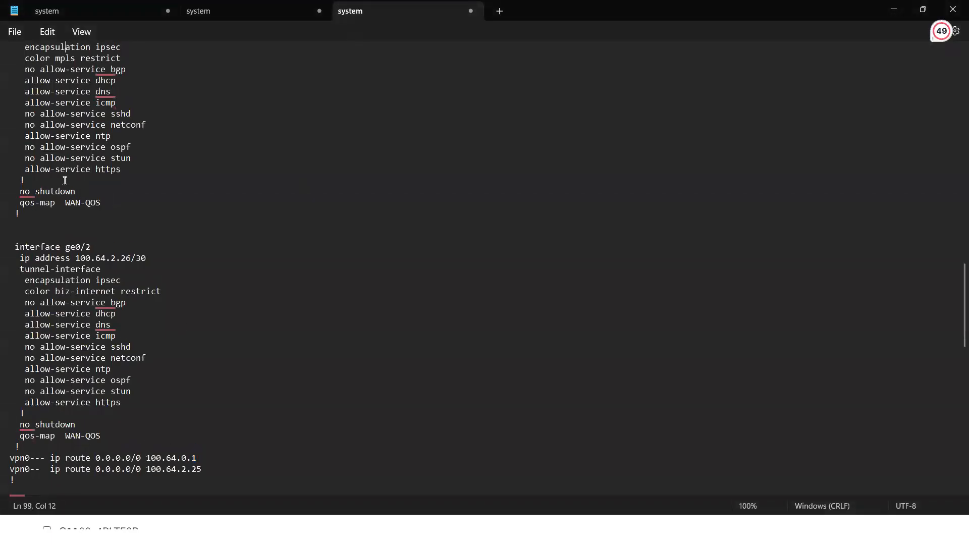
{"action": "key", "text": "Up"}
{"action": "key", "text": "Up"}
{"action": "key", "text": "Up"}
{"action": "key", "text": "Up"}
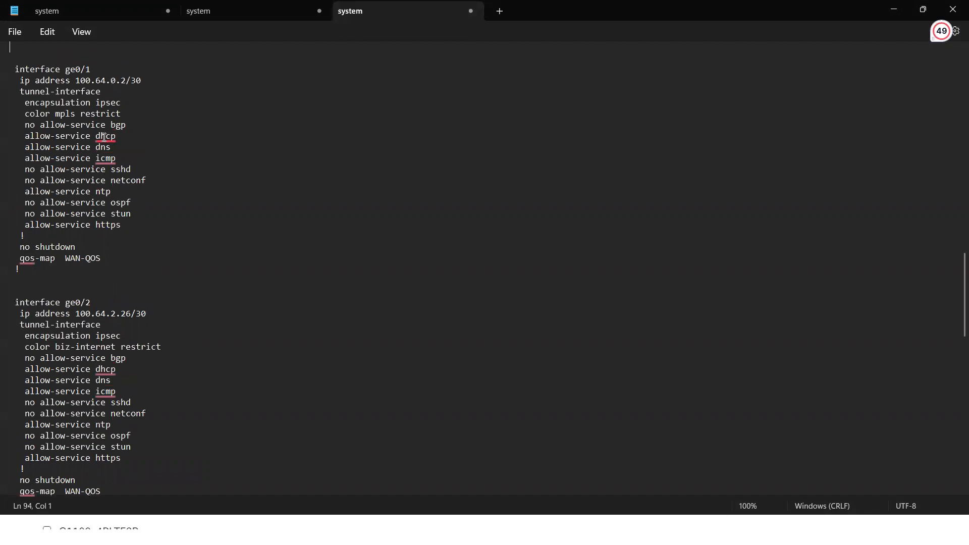
{"action": "double_click", "coordinate": [69, 114]}
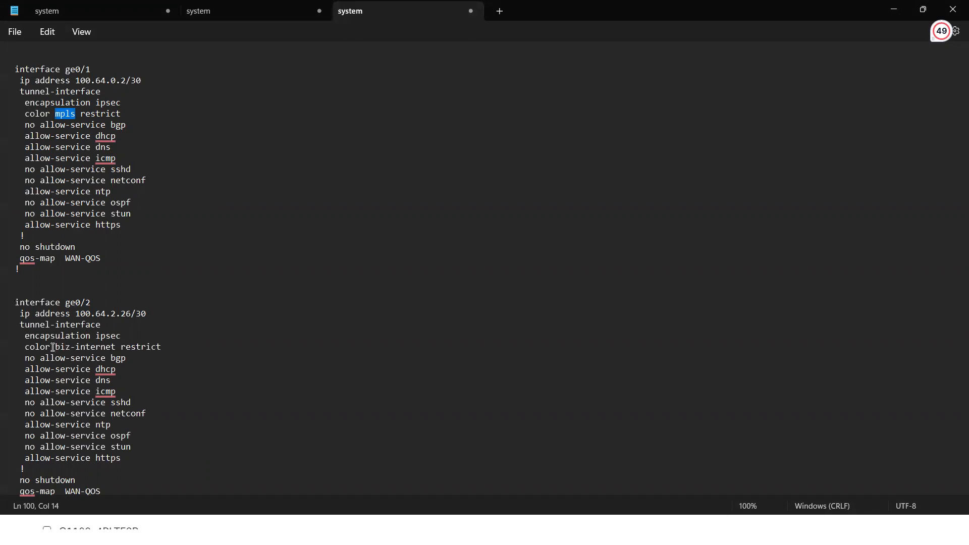
{"action": "double_click", "coordinate": [81, 347]}
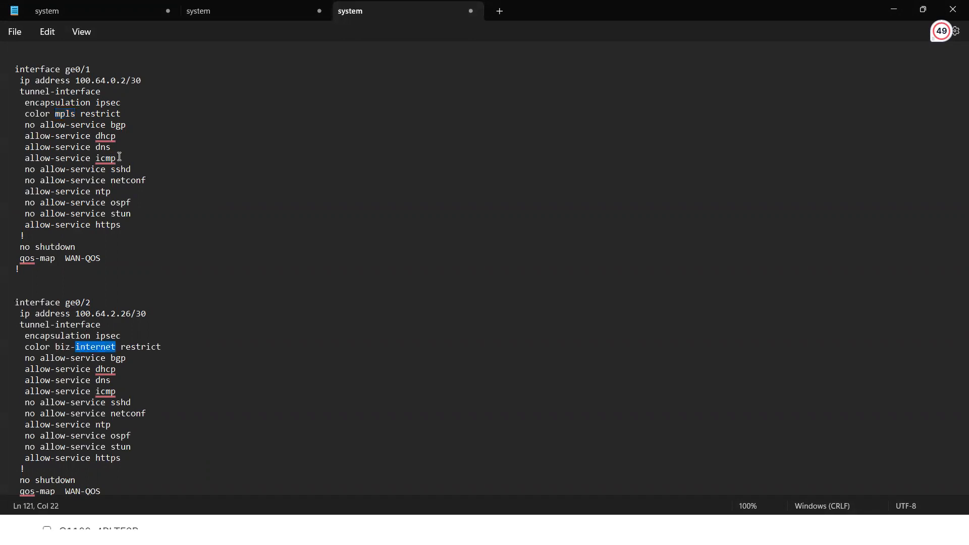
{"action": "double_click", "coordinate": [104, 112]}
{"action": "double_click", "coordinate": [138, 346]}
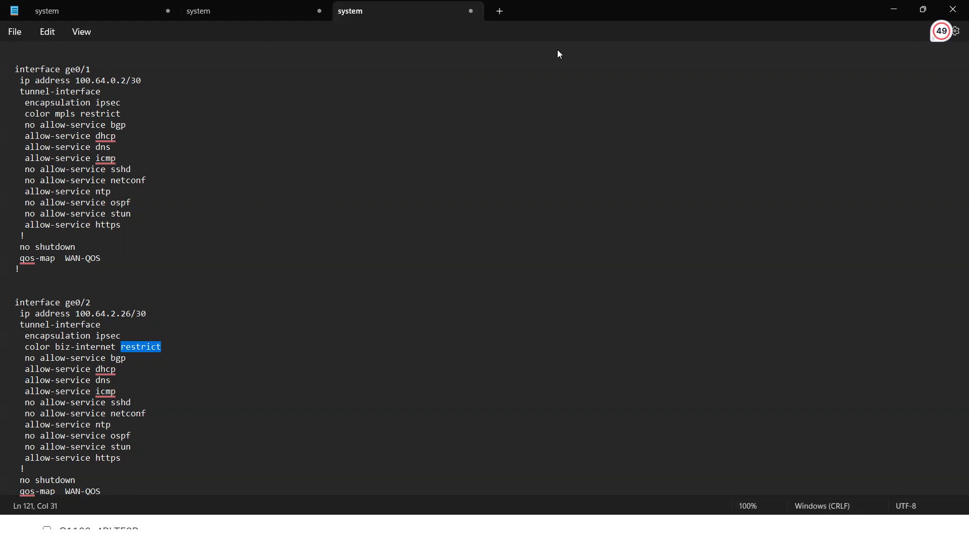
Draw circled red links between the M pair, the I pair and from I to M over the configuration, and clear the drawing.
{"action": "left_click", "coordinate": [729, 22]}
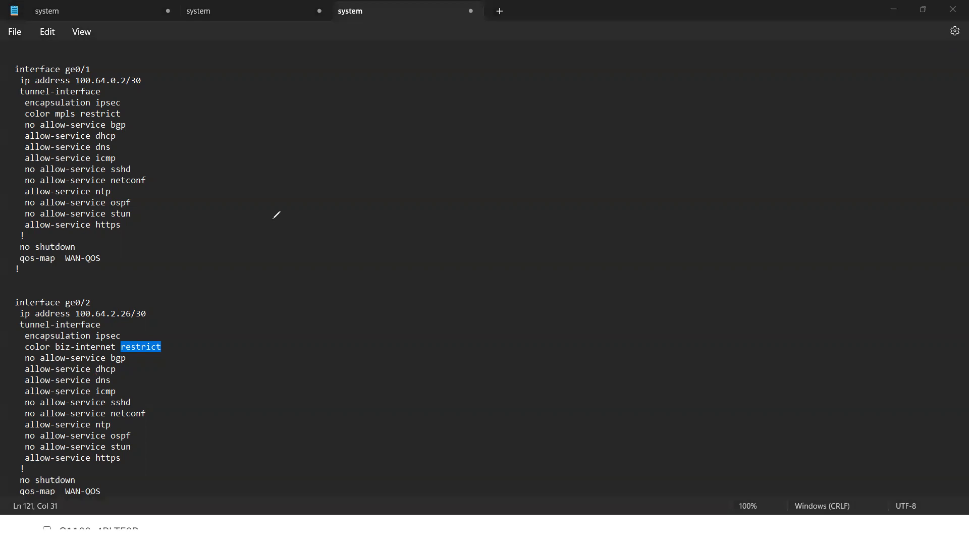
{"action": "left_click_drag", "start_coordinate": [327, 192], "coordinate": [329, 225]}
{"action": "mouse_move", "coordinate": [321, 189]}
{"action": "left_mouse_down"}
{"action": "mouse_move", "coordinate": [376, 205]}
{"action": "mouse_move", "coordinate": [382, 233]}
{"action": "left_mouse_up"}
{"action": "mouse_move", "coordinate": [640, 180]}
{"action": "left_mouse_down"}
{"action": "mouse_move", "coordinate": [644, 206]}
{"action": "mouse_move", "coordinate": [659, 190]}
{"action": "mouse_move", "coordinate": [694, 201]}
{"action": "mouse_move", "coordinate": [697, 214]}
{"action": "left_mouse_up"}
{"action": "left_click_drag", "start_coordinate": [438, 204], "coordinate": [607, 191]}
{"action": "mouse_move", "coordinate": [503, 200]}
{"action": "left_mouse_down"}
{"action": "mouse_move", "coordinate": [532, 202]}
{"action": "mouse_move", "coordinate": [504, 194]}
{"action": "left_mouse_up"}
{"action": "mouse_move", "coordinate": [346, 297]}
{"action": "left_mouse_down"}
{"action": "mouse_move", "coordinate": [348, 325]}
{"action": "mouse_move", "coordinate": [364, 329]}
{"action": "left_mouse_up"}
{"action": "left_click_drag", "start_coordinate": [333, 298], "coordinate": [373, 290]}
{"action": "left_click_drag", "start_coordinate": [464, 310], "coordinate": [591, 310]}
{"action": "mouse_move", "coordinate": [663, 297]}
{"action": "left_mouse_down"}
{"action": "mouse_move", "coordinate": [671, 331]}
{"action": "mouse_move", "coordinate": [685, 329]}
{"action": "left_mouse_up"}
{"action": "left_click_drag", "start_coordinate": [663, 295], "coordinate": [678, 292]}
{"action": "mouse_move", "coordinate": [532, 291]}
{"action": "left_mouse_down"}
{"action": "mouse_move", "coordinate": [520, 305]}
{"action": "mouse_move", "coordinate": [535, 303]}
{"action": "mouse_move", "coordinate": [528, 293]}
{"action": "left_mouse_up"}
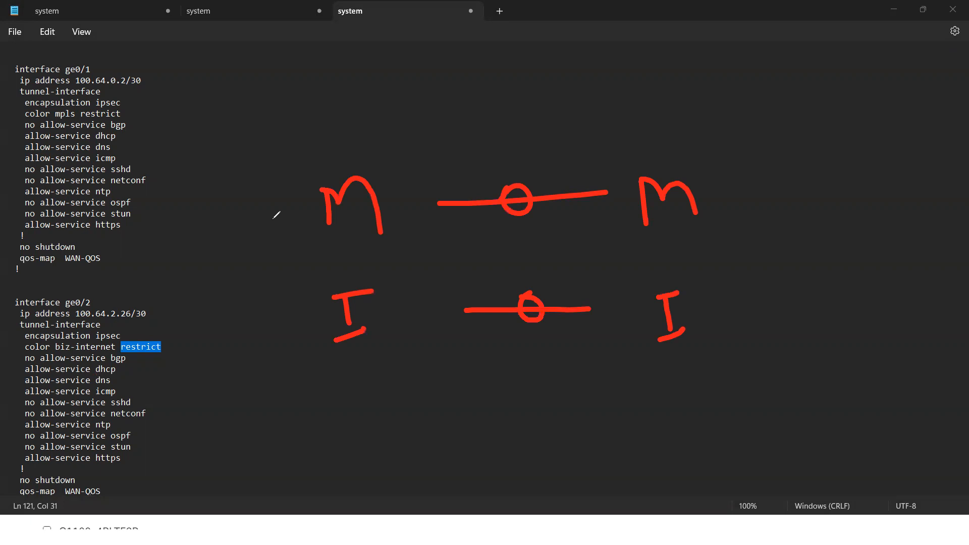
{"action": "left_click_drag", "start_coordinate": [356, 345], "coordinate": [643, 336]}
{"action": "mouse_move", "coordinate": [510, 329]}
{"action": "left_mouse_down"}
{"action": "mouse_move", "coordinate": [516, 360]}
{"action": "mouse_move", "coordinate": [506, 328]}
{"action": "left_mouse_up"}
{"action": "mouse_move", "coordinate": [360, 305]}
{"action": "left_mouse_down"}
{"action": "mouse_move", "coordinate": [416, 324]}
{"action": "mouse_move", "coordinate": [639, 221]}
{"action": "left_mouse_up"}
{"action": "mouse_move", "coordinate": [558, 256]}
{"action": "left_mouse_down"}
{"action": "mouse_move", "coordinate": [542, 277]}
{"action": "mouse_move", "coordinate": [560, 256]}
{"action": "mouse_move", "coordinate": [542, 252]}
{"action": "left_mouse_up"}
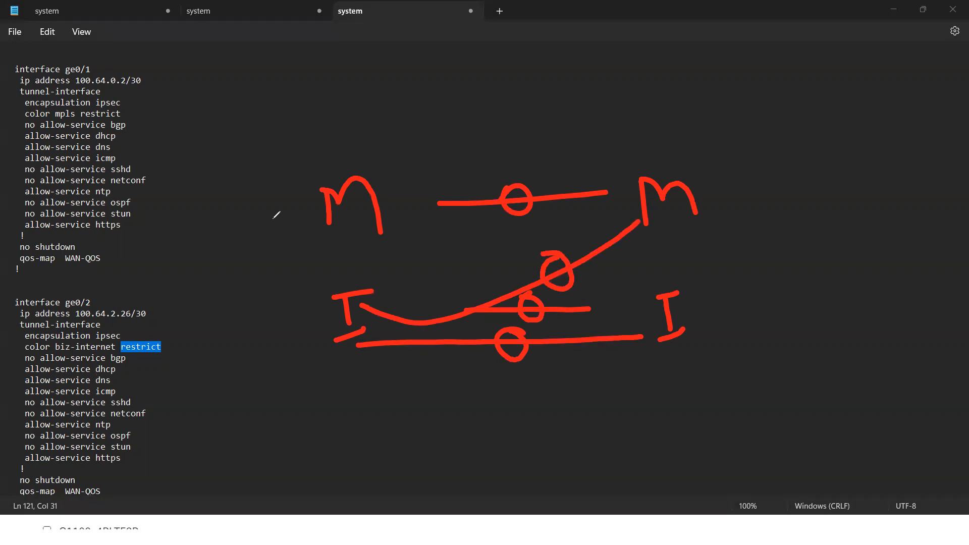
{"action": "left_click", "coordinate": [479, 104]}
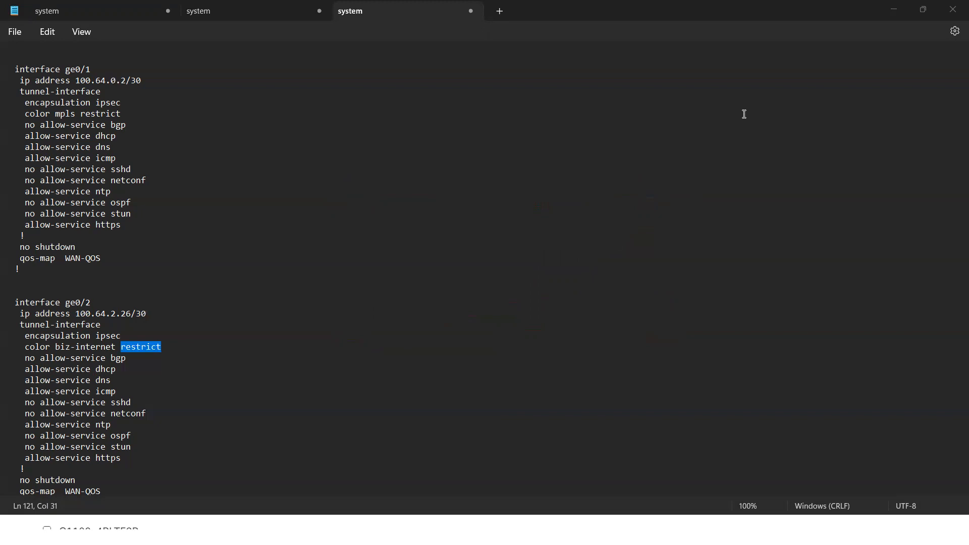
Examine the ge0/1 IP address and tunnel-interface lines in Notepad and switch back to Cisco vManage.
{"action": "left_click", "coordinate": [222, 221]}
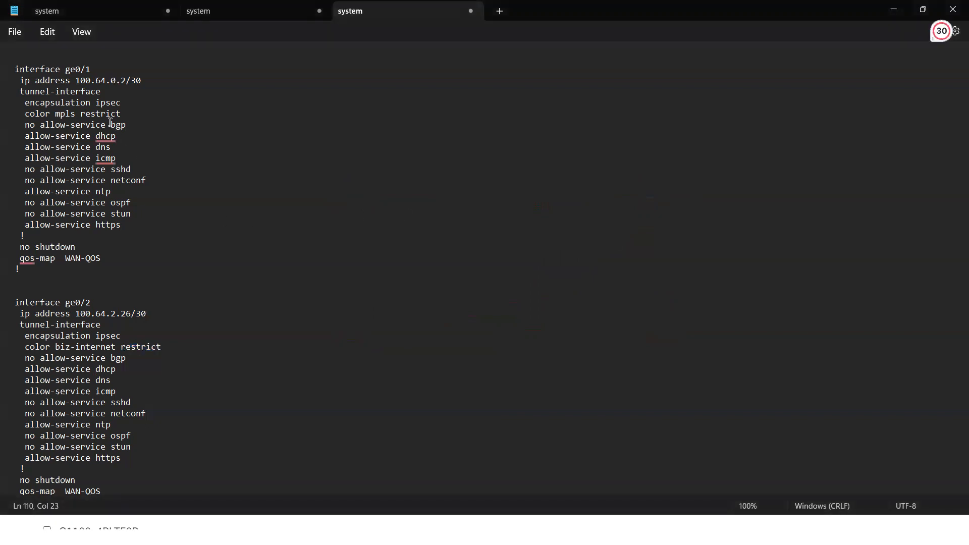
{"action": "left_click_drag", "start_coordinate": [76, 82], "coordinate": [120, 91]}
{"action": "left_click", "coordinate": [98, 108]}
{"action": "key", "text": "alt+Tab"}
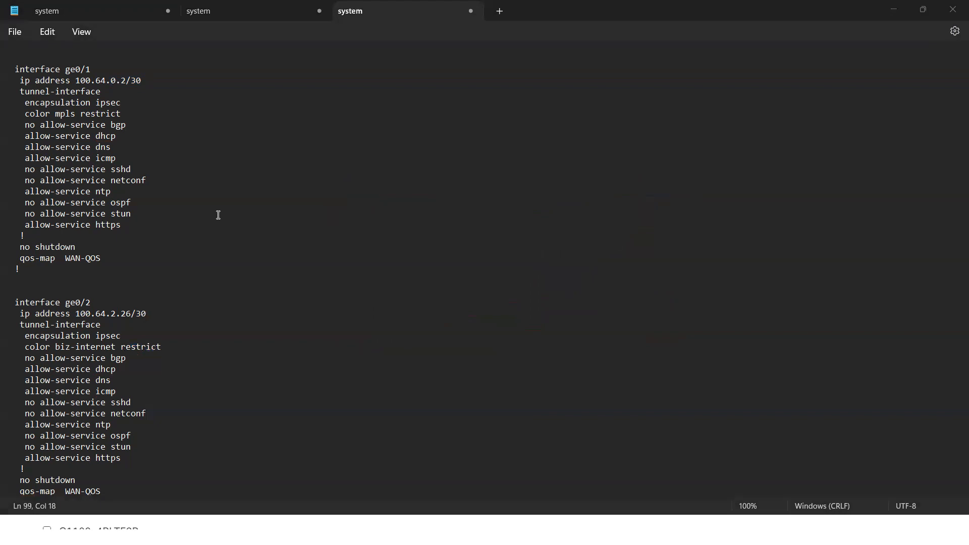
{"action": "left_click", "coordinate": [251, 223]}
{"action": "left_click", "coordinate": [354, 530]}
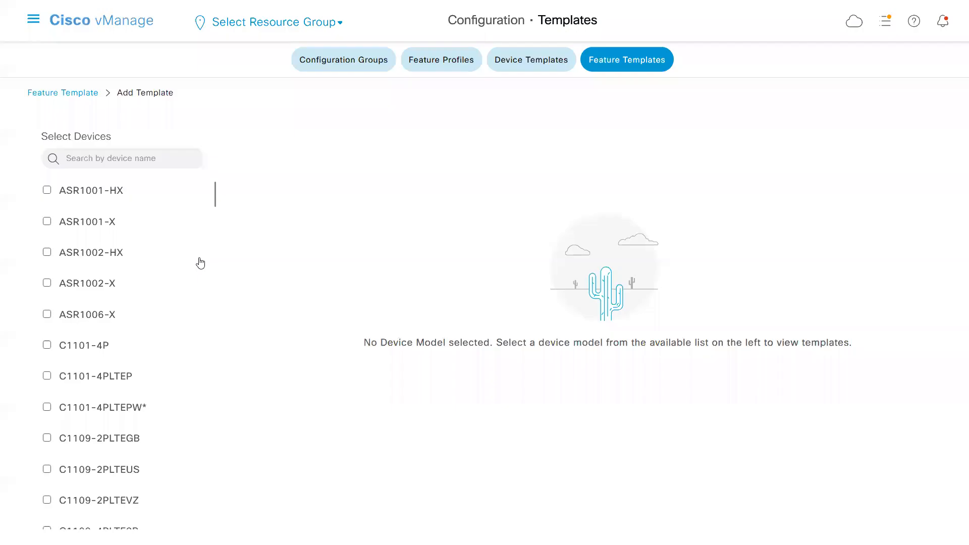
Filter the device models by cl, select vEdge Cloud and open a new VPN Interface Ethernet template.
{"action": "type", "text": "cl"}
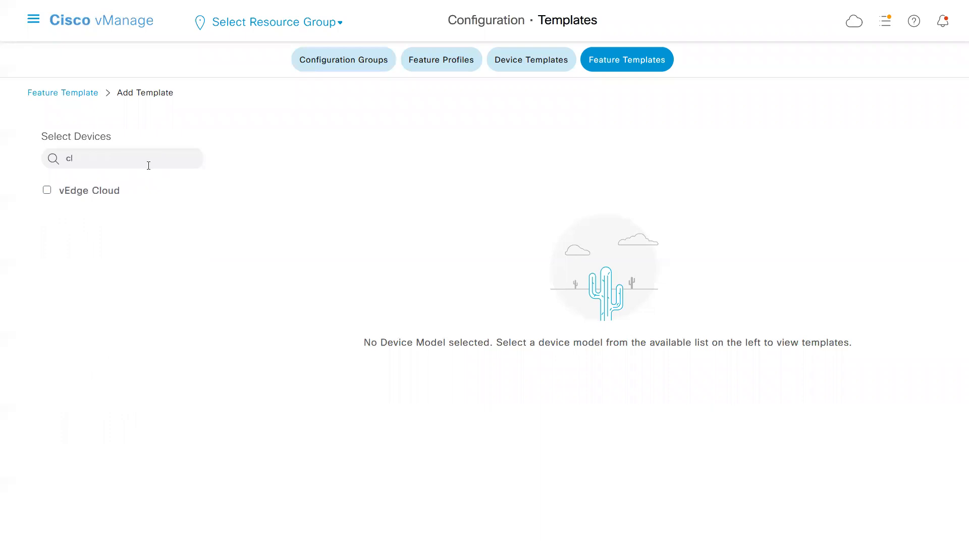
{"action": "left_click", "coordinate": [115, 198]}
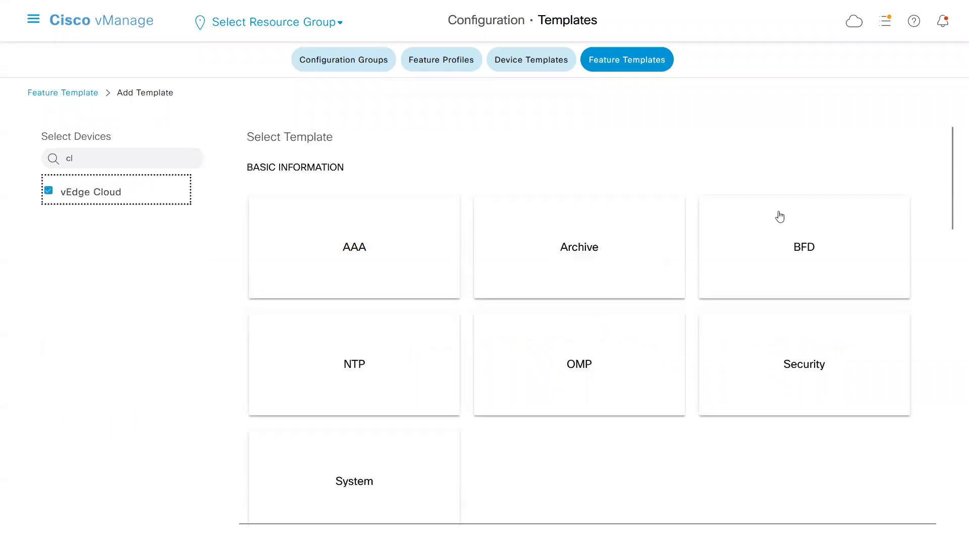
{"action": "left_click_drag", "start_coordinate": [951, 223], "coordinate": [603, 370]}
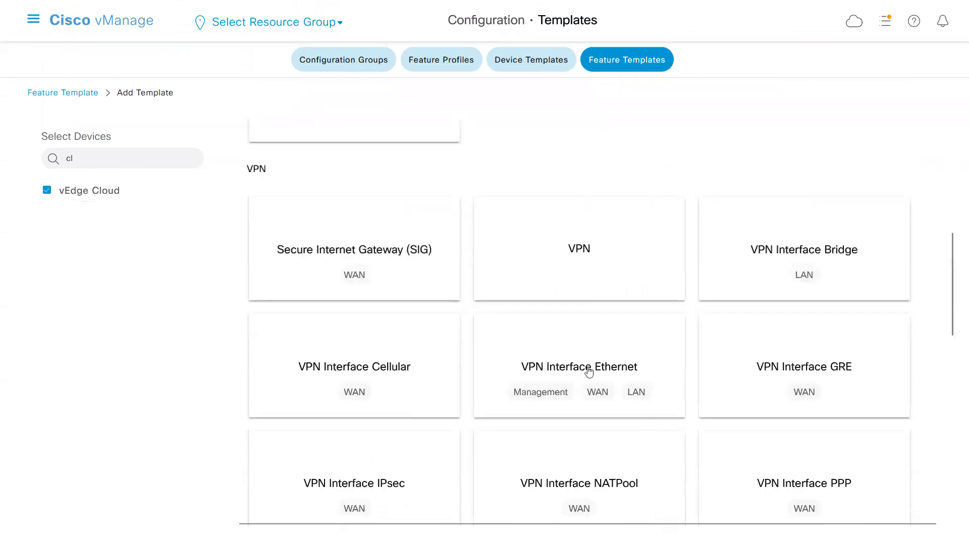
{"action": "left_click", "coordinate": [589, 371]}
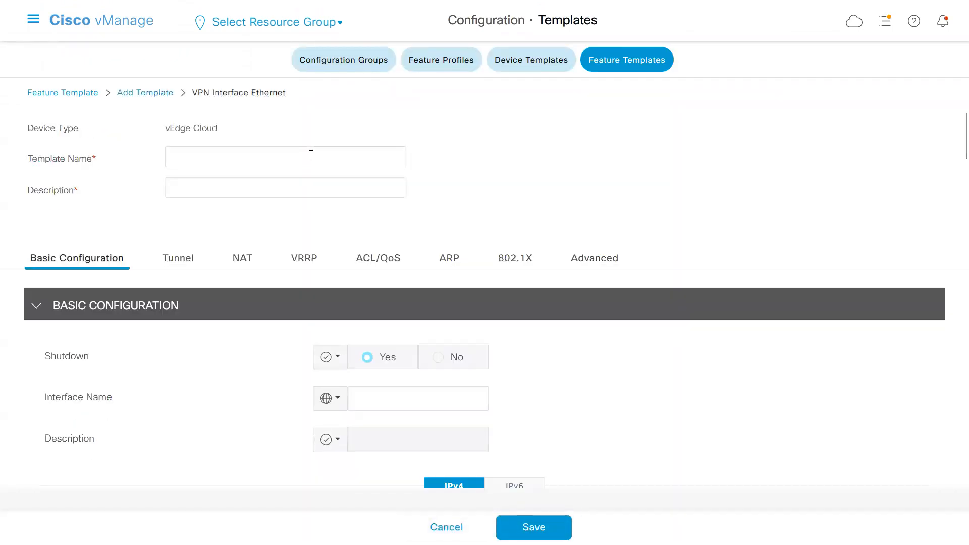
Enter a_vpn0_inet as both the template name and the description.
{"action": "left_click", "coordinate": [289, 154]}
{"action": "type", "text": "a_v"}
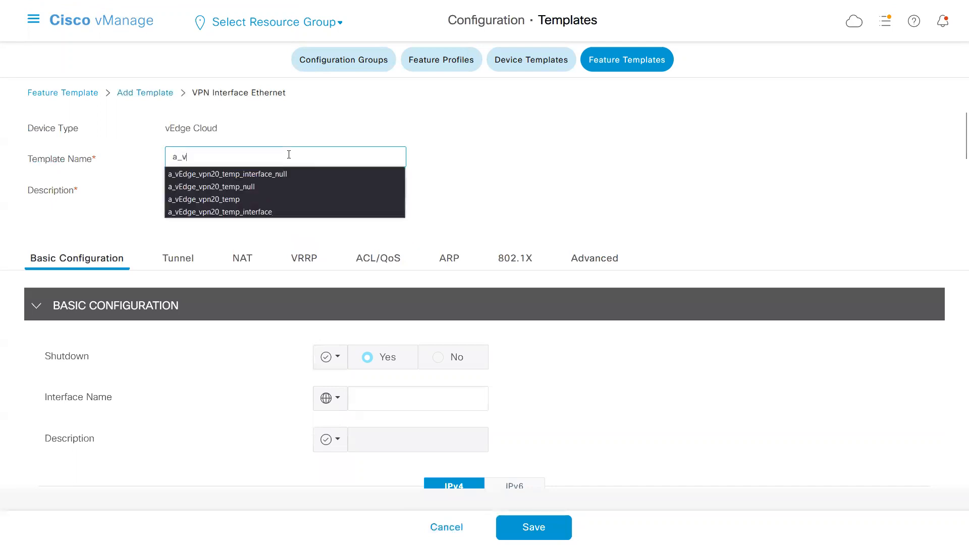
{"action": "type", "text": "pn0_inet"}
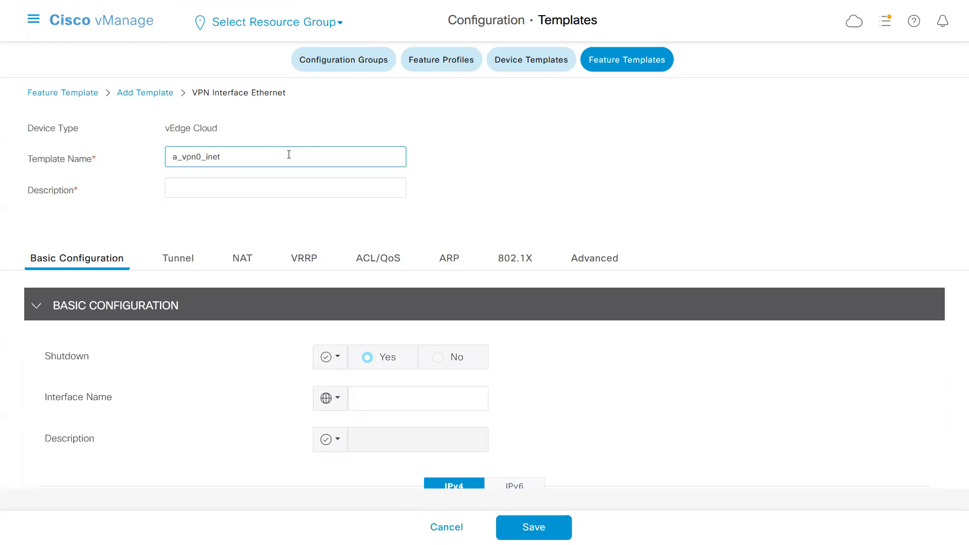
{"action": "key", "text": "ctrl+a"}
{"action": "key", "text": "ctrl+c"}
{"action": "left_click", "coordinate": [253, 179]}
{"action": "key", "text": "ctrl+v"}
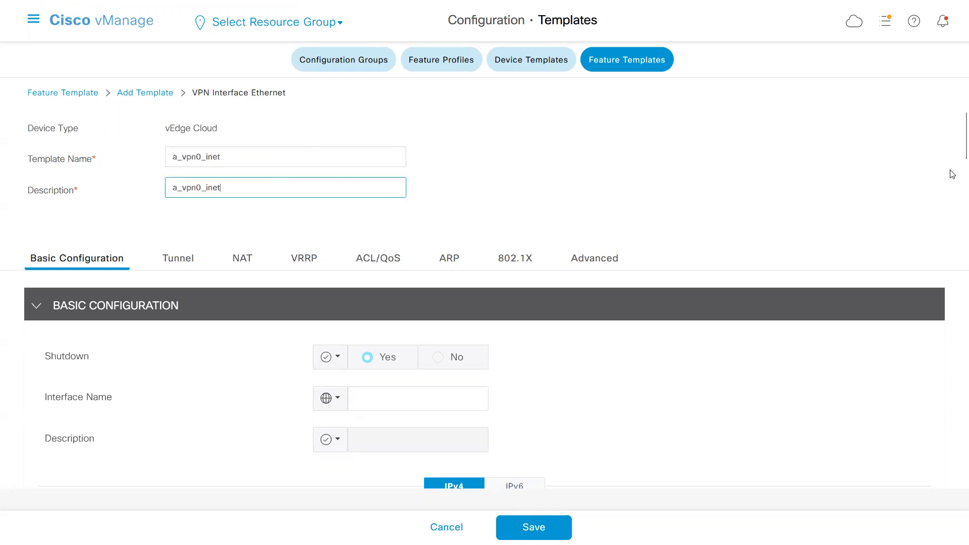
Make the interface's Shutdown setting global and set it to No in the basic configuration.
{"action": "left_click", "coordinate": [955, 156]}
{"action": "scroll", "coordinate": [956, 156], "scroll_direction": "down", "scroll_amount": 3}
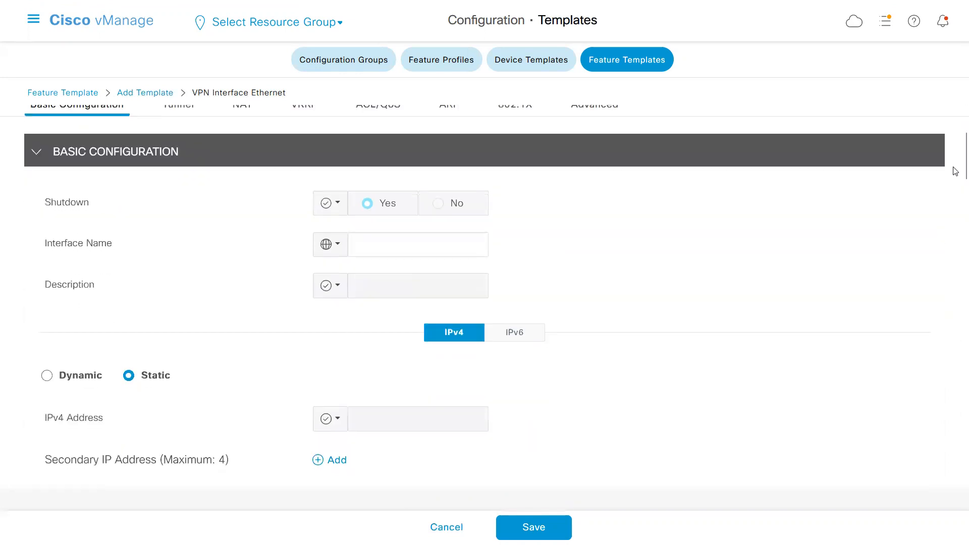
{"action": "left_click", "coordinate": [341, 208]}
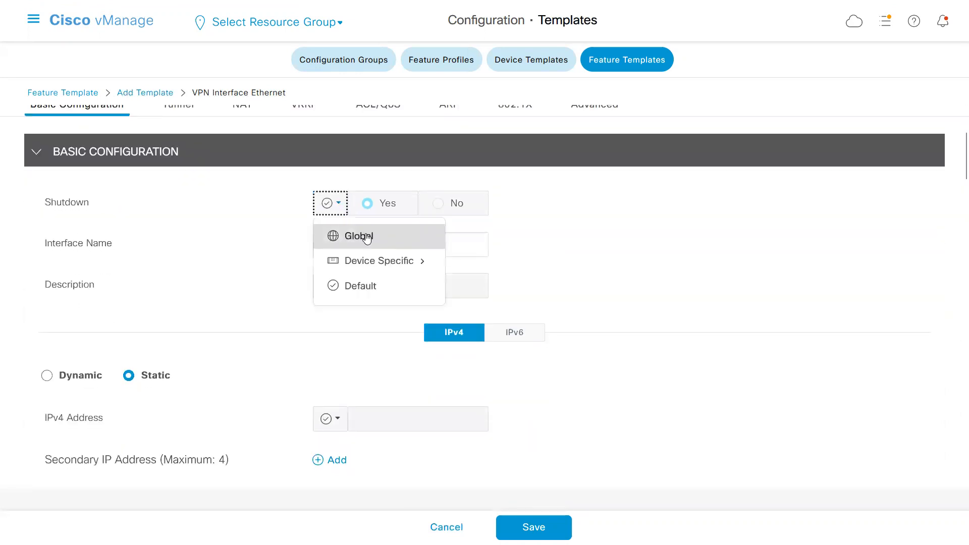
{"action": "left_click", "coordinate": [333, 234]}
{"action": "left_click", "coordinate": [439, 205]}
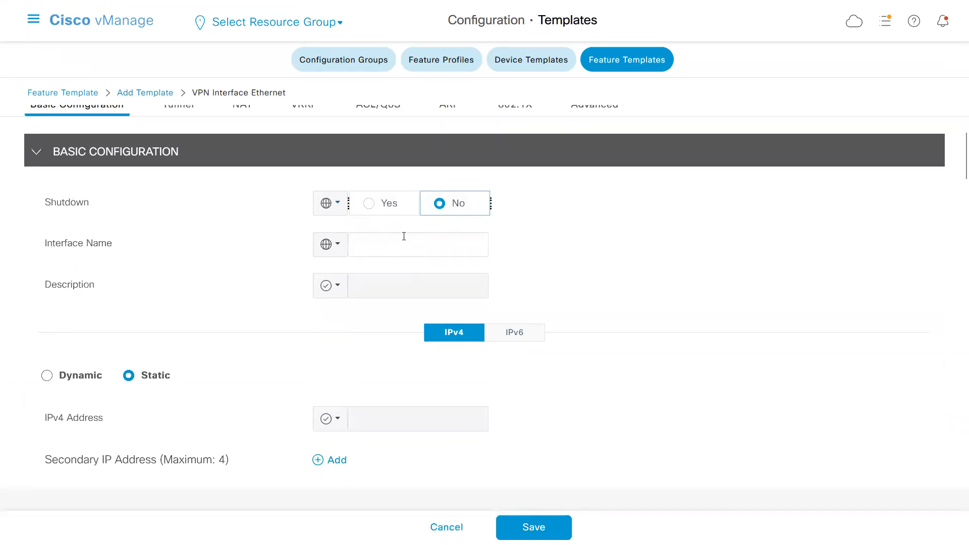
Make the Interface Name device specific with the key vpn_if_name_inet.
{"action": "left_click", "coordinate": [340, 251]}
{"action": "mouse_move", "coordinate": [363, 301]}
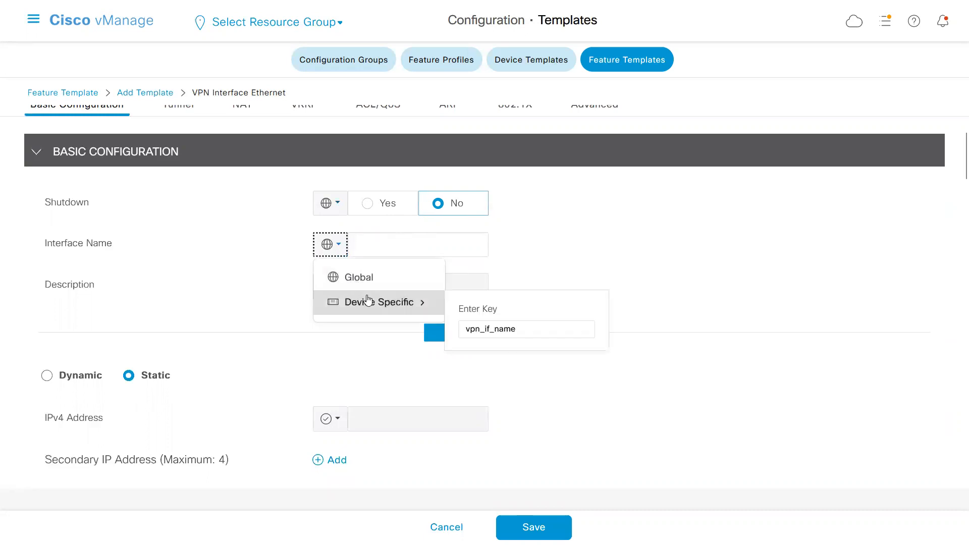
{"action": "left_click", "coordinate": [524, 331]}
{"action": "type", "text": "-"}
{"action": "type", "text": "_inet"}
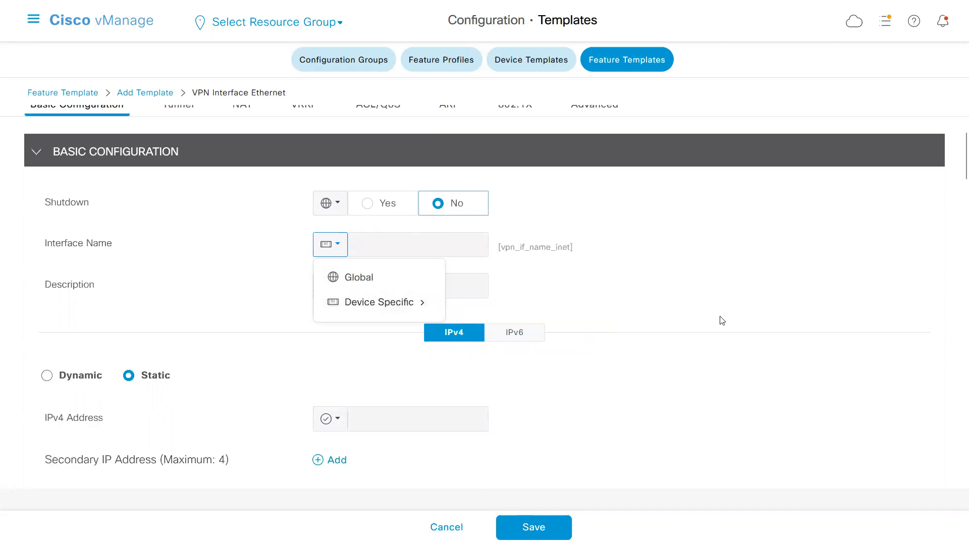
{"action": "left_click", "coordinate": [581, 278]}
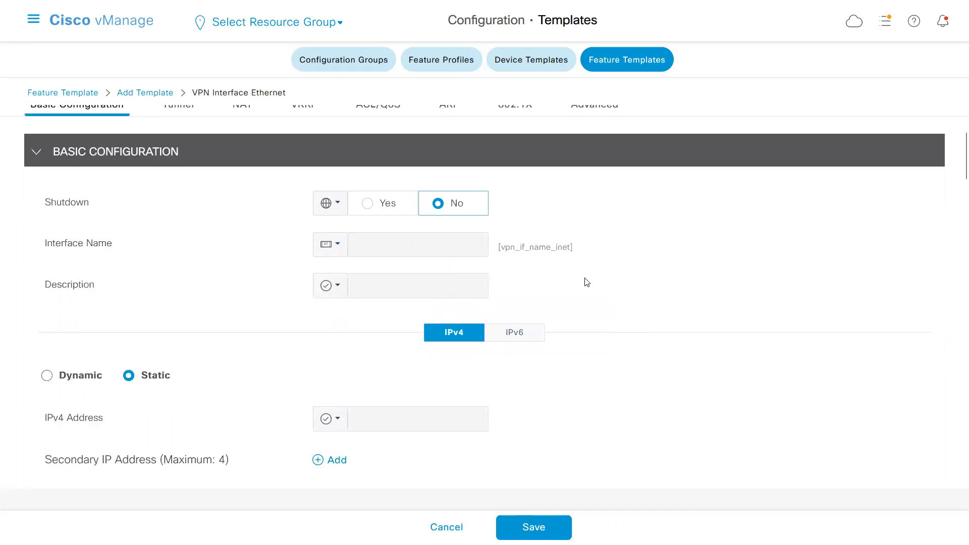
Make the static IPv4 Address device specific with the key vpn_if_ipv4_address_inet_ip_addr.
{"action": "left_click", "coordinate": [338, 419]}
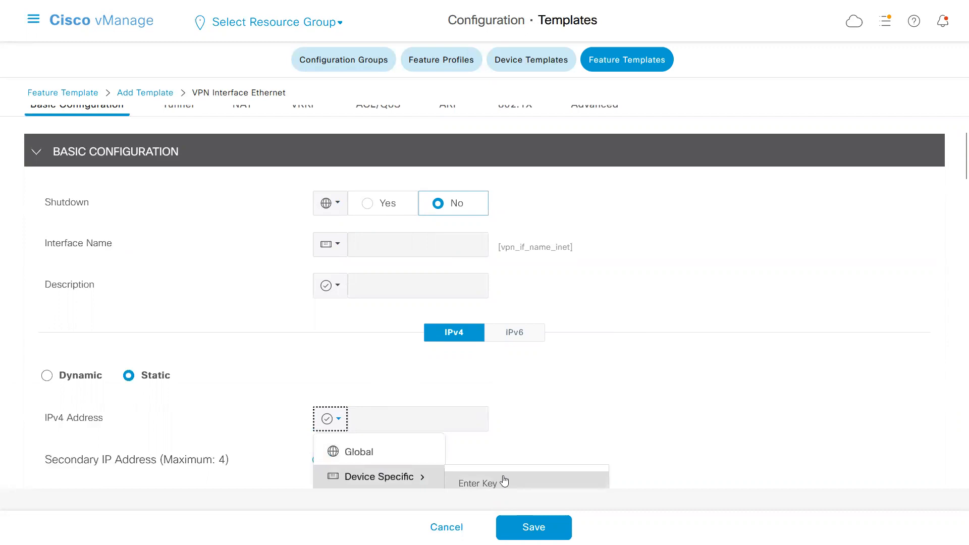
{"action": "left_click", "coordinate": [870, 301]}
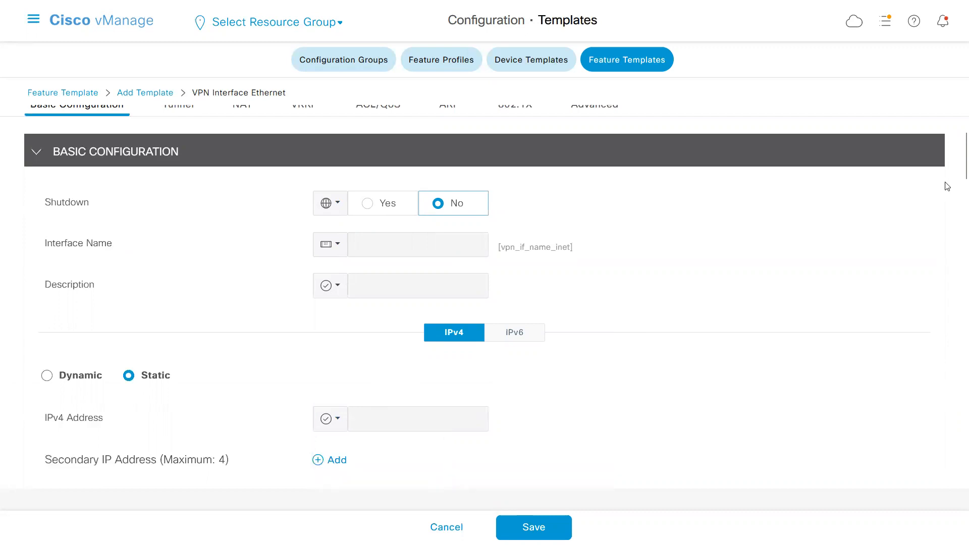
{"action": "scroll", "coordinate": [952, 169], "scroll_direction": "down", "scroll_amount": 4}
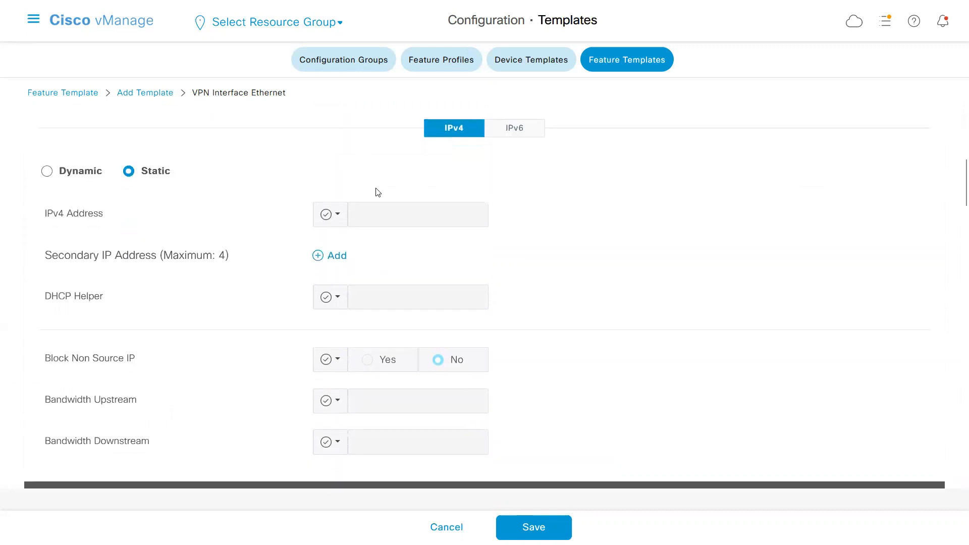
{"action": "left_click", "coordinate": [339, 223]}
{"action": "left_click", "coordinate": [338, 223]}
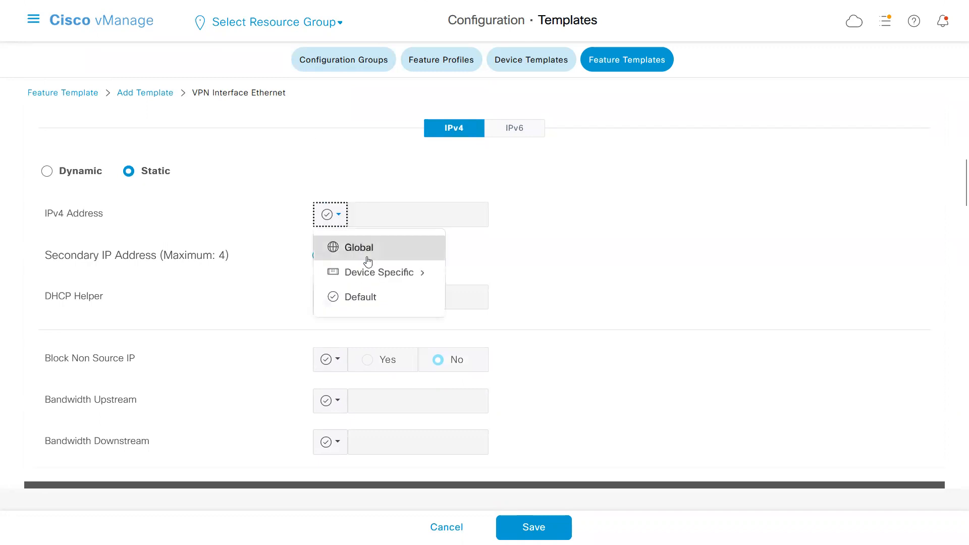
{"action": "mouse_move", "coordinate": [357, 272]}
{"action": "left_click", "coordinate": [550, 300]}
{"action": "type", "text": "_if_ipv4_address_"}
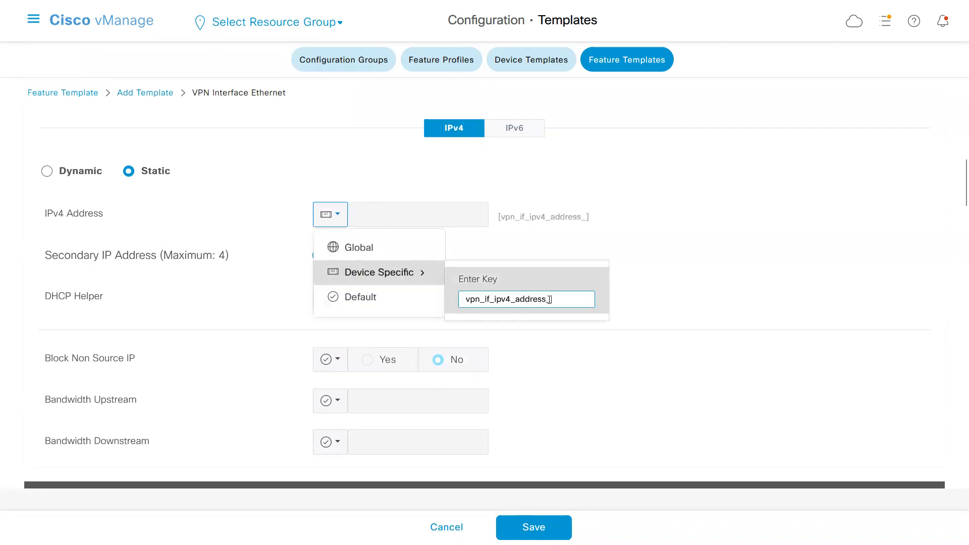
{"action": "type", "text": "inet_ip_addr"}
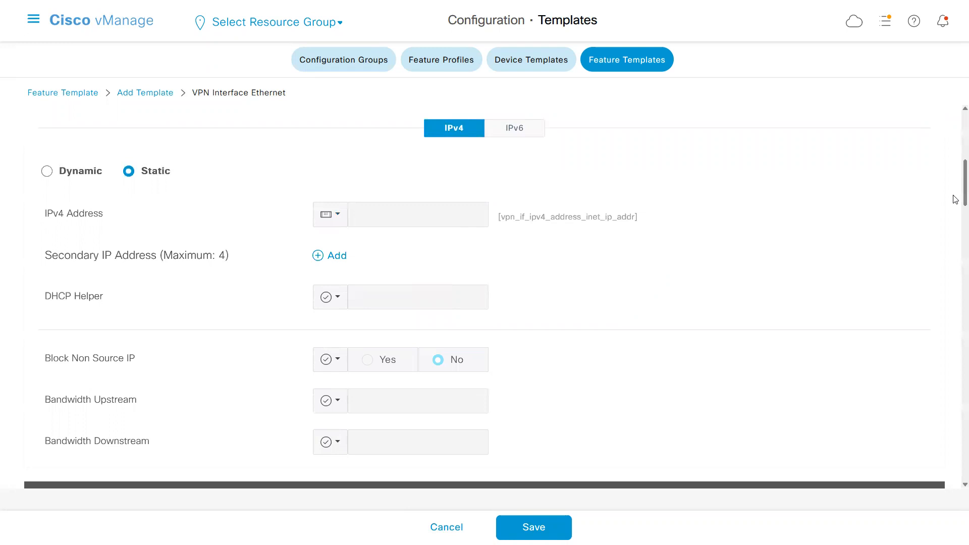
Make the Tunnel Interface setting global and turn it on.
{"action": "scroll", "coordinate": [954, 212], "scroll_direction": "down", "scroll_amount": 3}
{"action": "scroll", "coordinate": [955, 232], "scroll_direction": "down", "scroll_amount": 3}
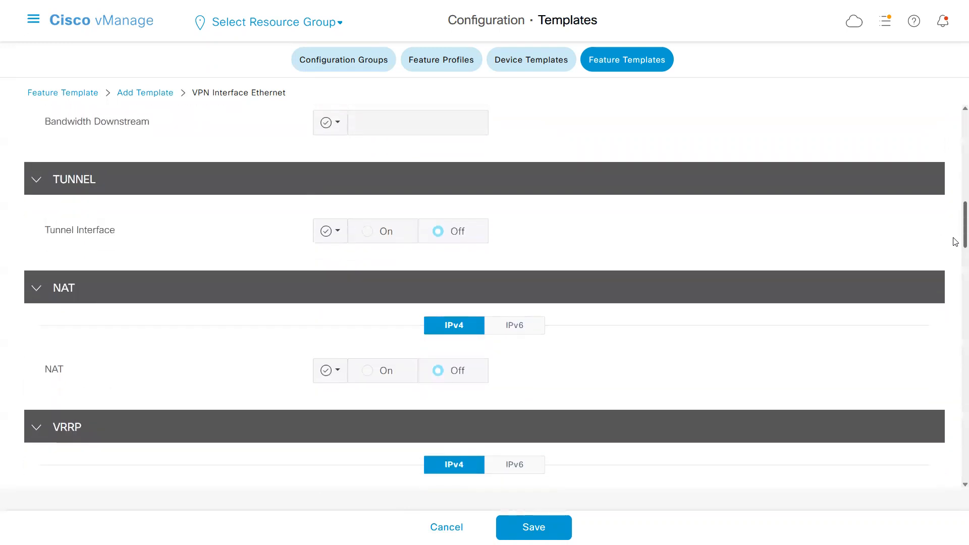
{"action": "left_click", "coordinate": [332, 235]}
{"action": "left_click", "coordinate": [351, 264]}
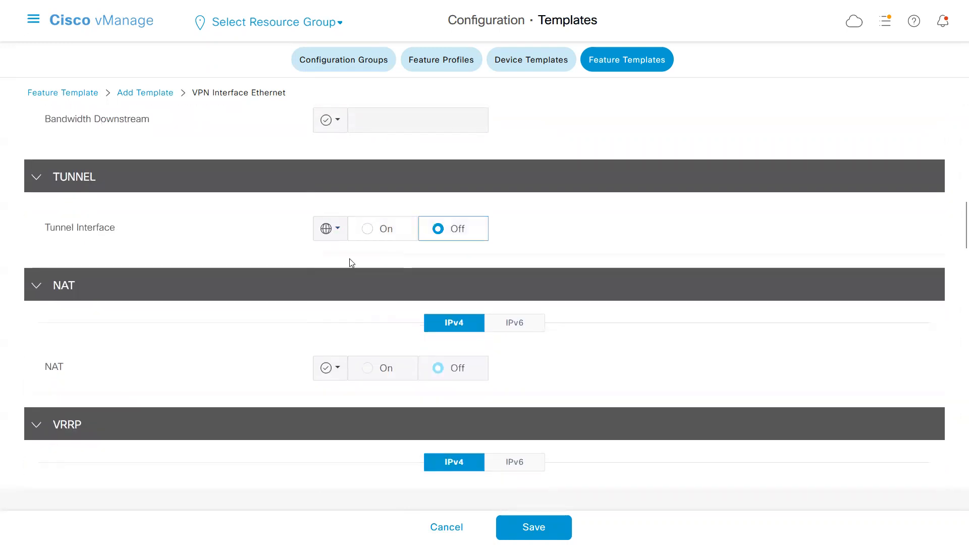
{"action": "left_click", "coordinate": [369, 231]}
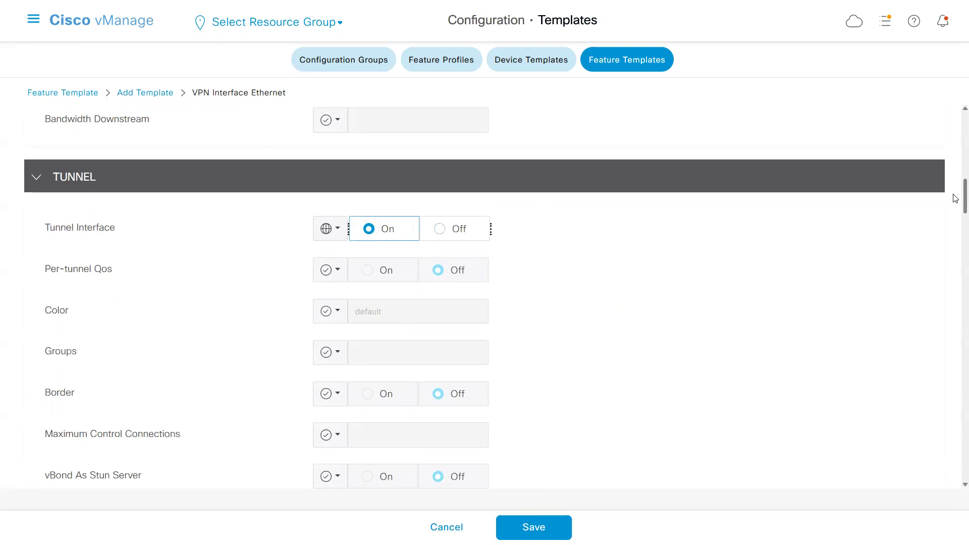
Make the tunnel Color setting global and choose biz-internet.
{"action": "scroll", "coordinate": [955, 198], "scroll_direction": "down", "scroll_amount": 2}
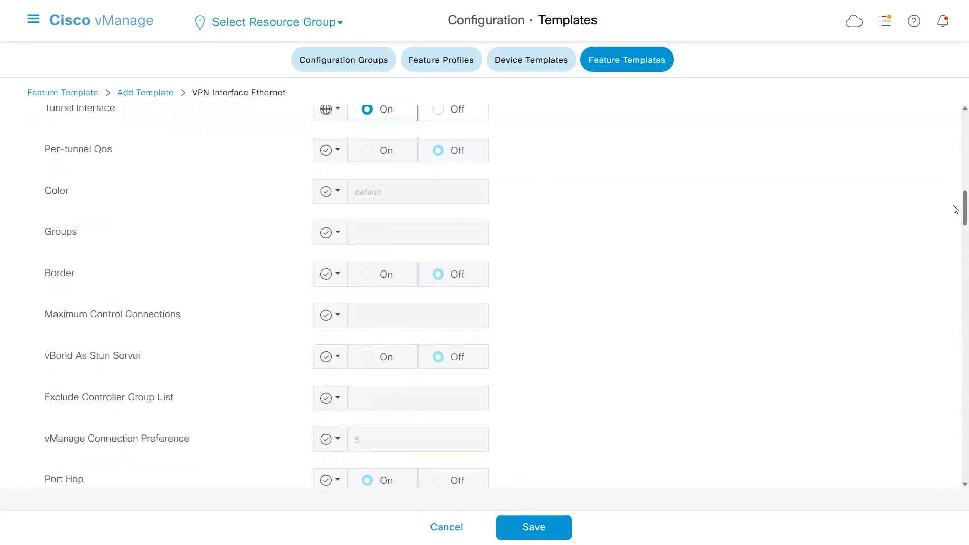
{"action": "left_click", "coordinate": [335, 200]}
{"action": "mouse_move", "coordinate": [359, 255]}
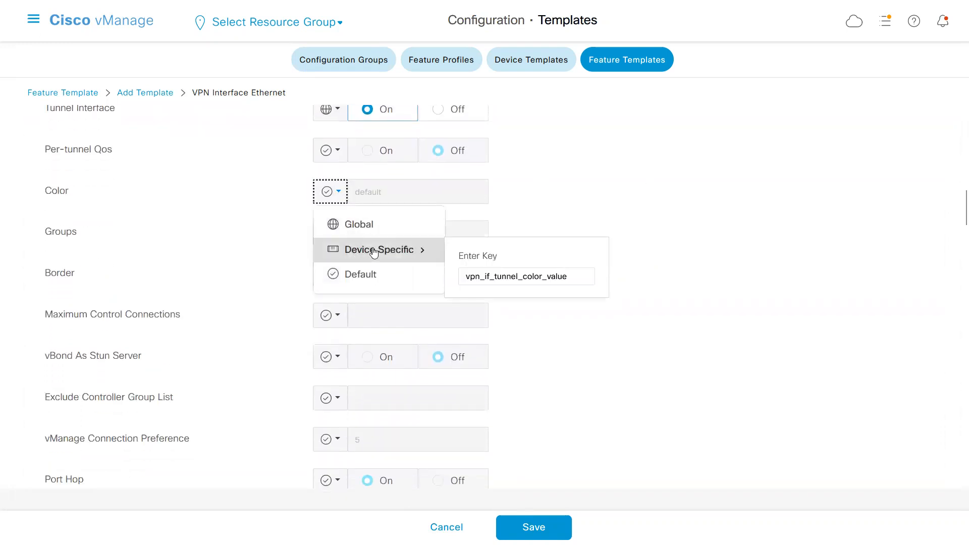
{"action": "left_click", "coordinate": [370, 224]}
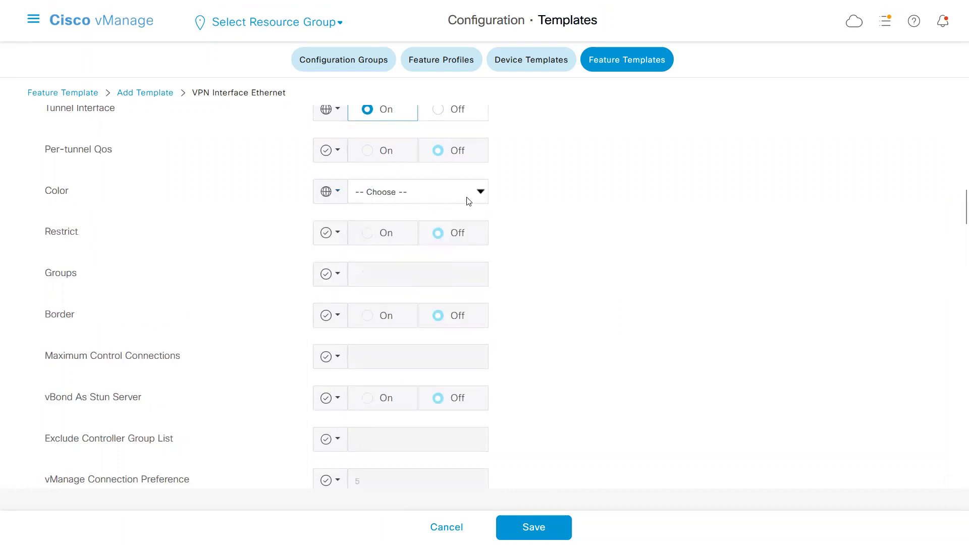
{"action": "left_click", "coordinate": [480, 193]}
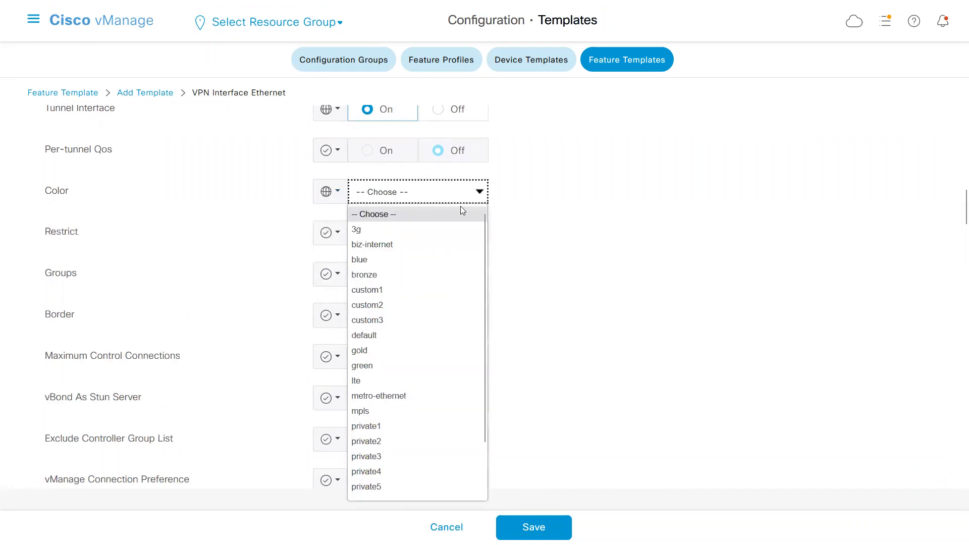
{"action": "left_click", "coordinate": [395, 245]}
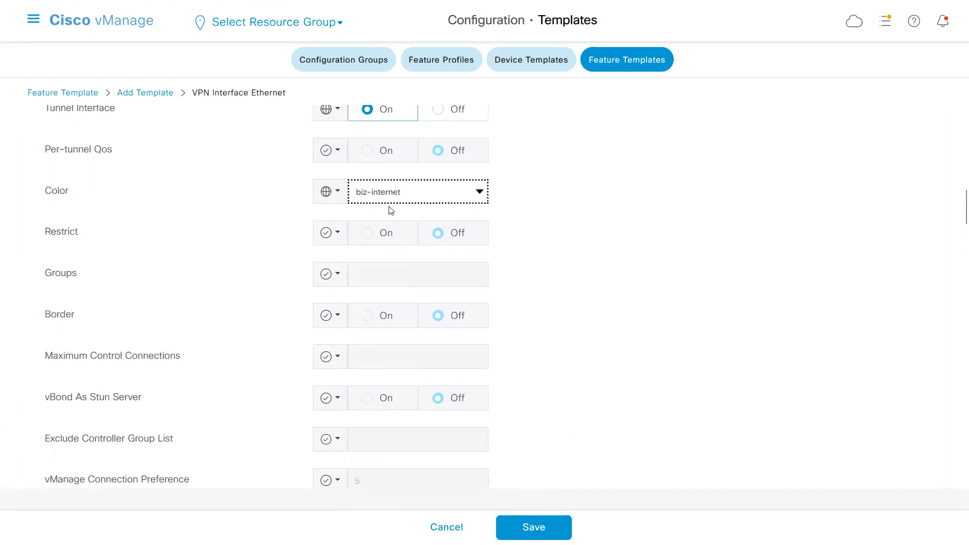
{"action": "left_click", "coordinate": [519, 221]}
Make the tunnel's Restrict setting global and turn it on.
{"action": "left_click", "coordinate": [330, 233]}
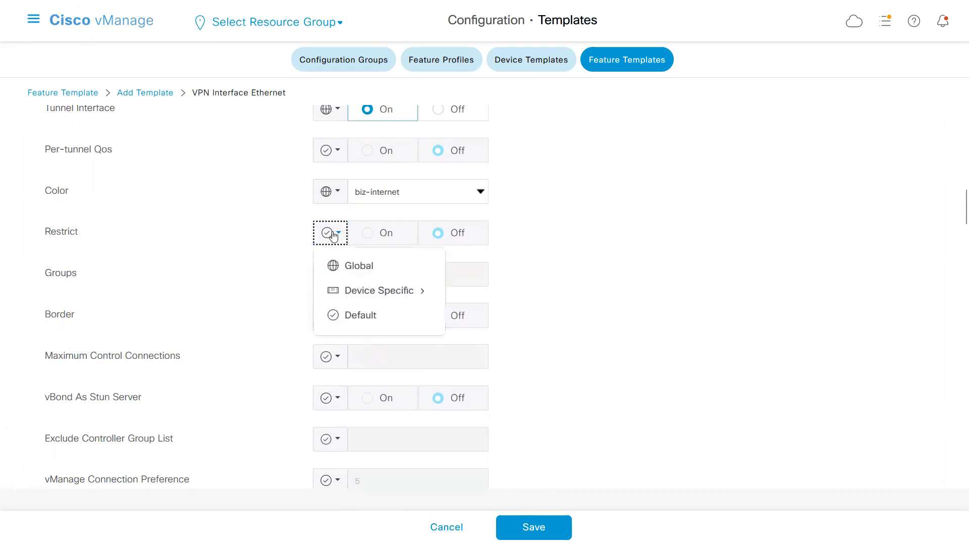
{"action": "left_click", "coordinate": [351, 267]}
{"action": "left_click", "coordinate": [368, 233]}
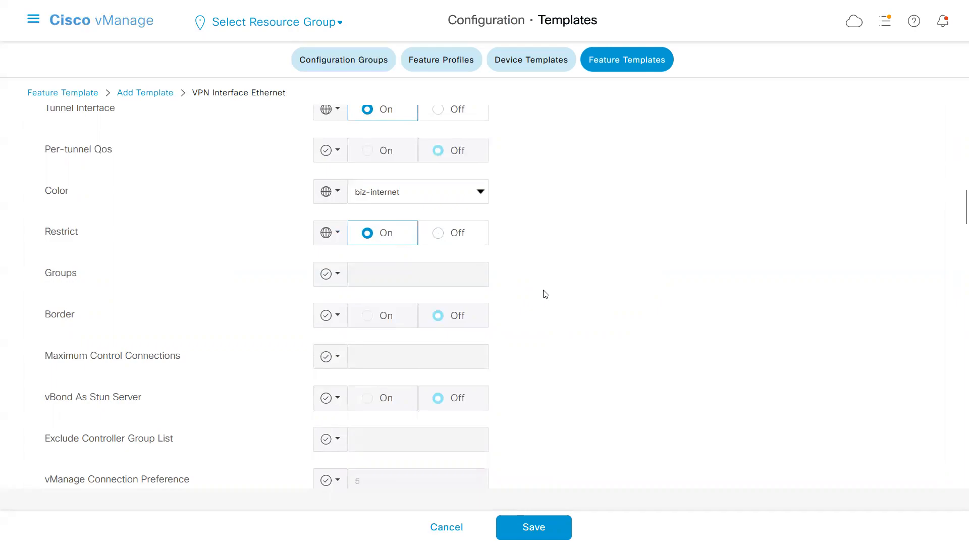
Switch to Notepad, examine the ge0/1 encapsulation, color and allow-service lines, and return to Cisco vManage.
{"action": "key", "text": "alt+Tab"}
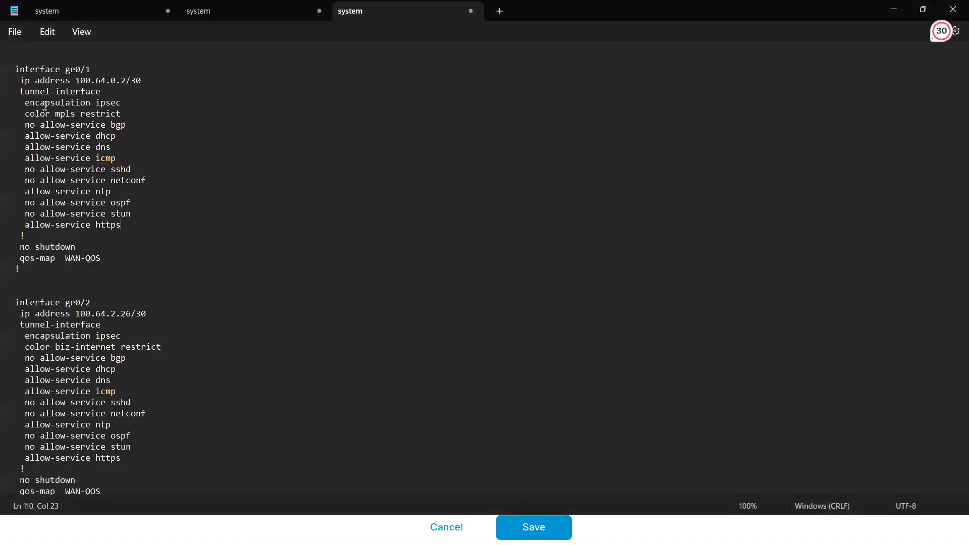
{"action": "left_click_drag", "start_coordinate": [55, 91], "coordinate": [119, 116]}
{"action": "left_click", "coordinate": [85, 103]}
{"action": "left_click_drag", "start_coordinate": [28, 127], "coordinate": [107, 240]}
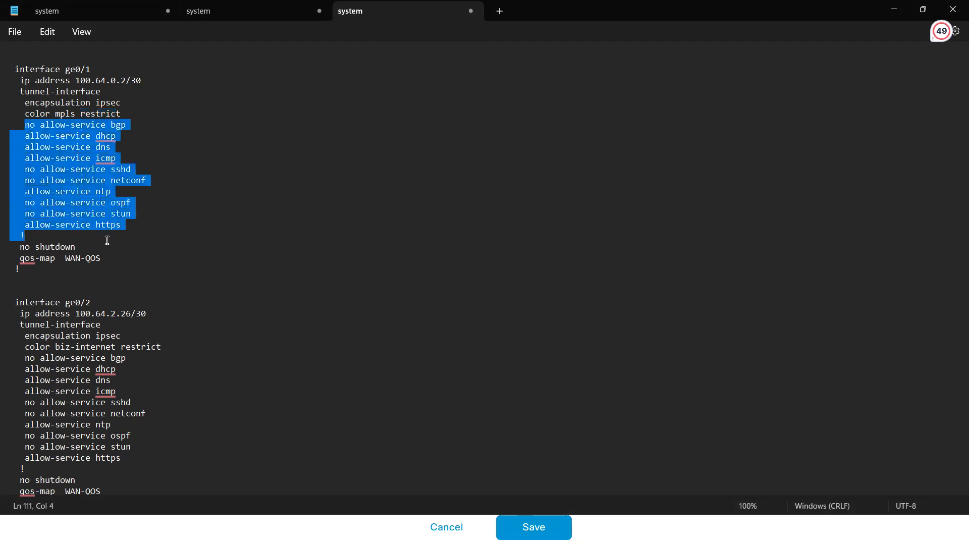
{"action": "left_click", "coordinate": [69, 170]}
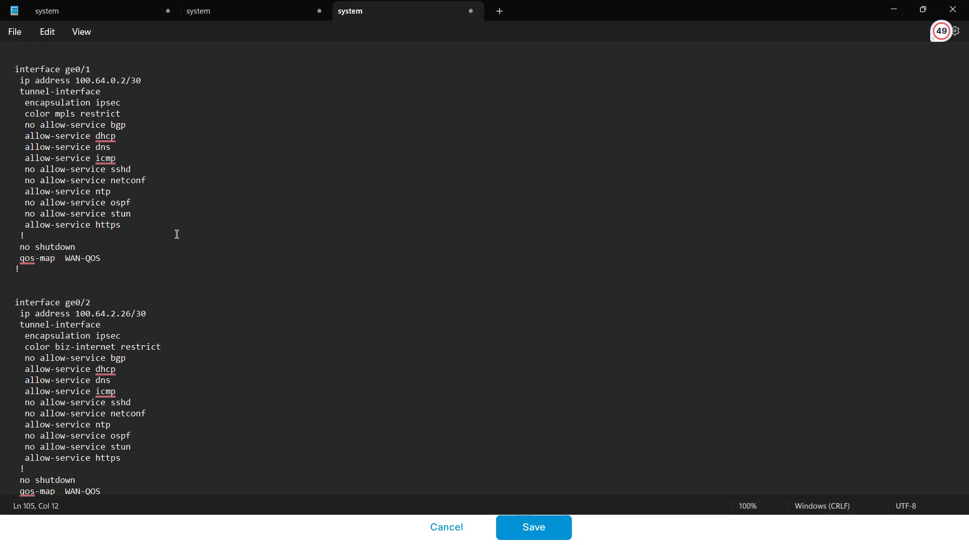
{"action": "key", "text": "alt+Tab"}
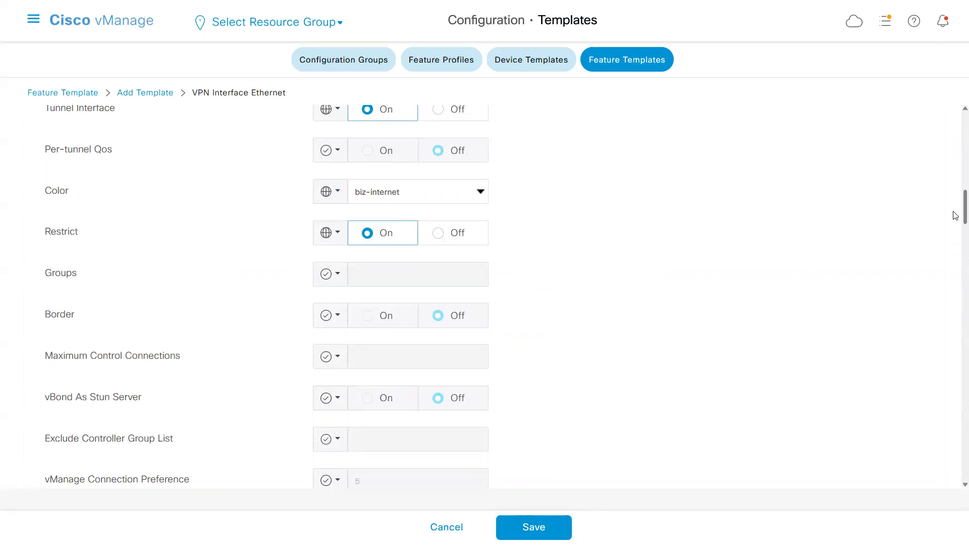
Review the template's Tunnel section from the Tunnel Interface setting through to the Allow Service options.
{"action": "scroll", "coordinate": [956, 211], "scroll_direction": "up", "scroll_amount": 3}
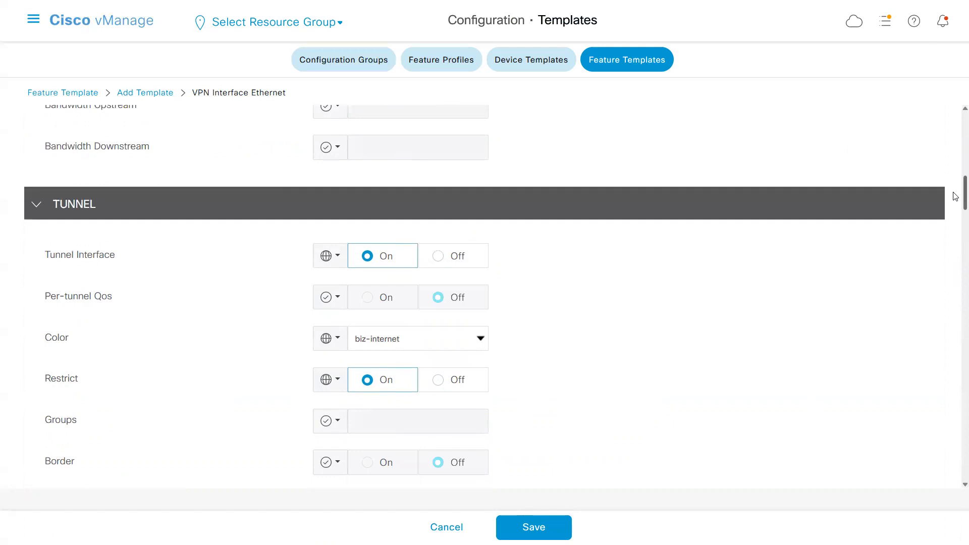
{"action": "scroll", "coordinate": [955, 199], "scroll_direction": "down", "scroll_amount": 5}
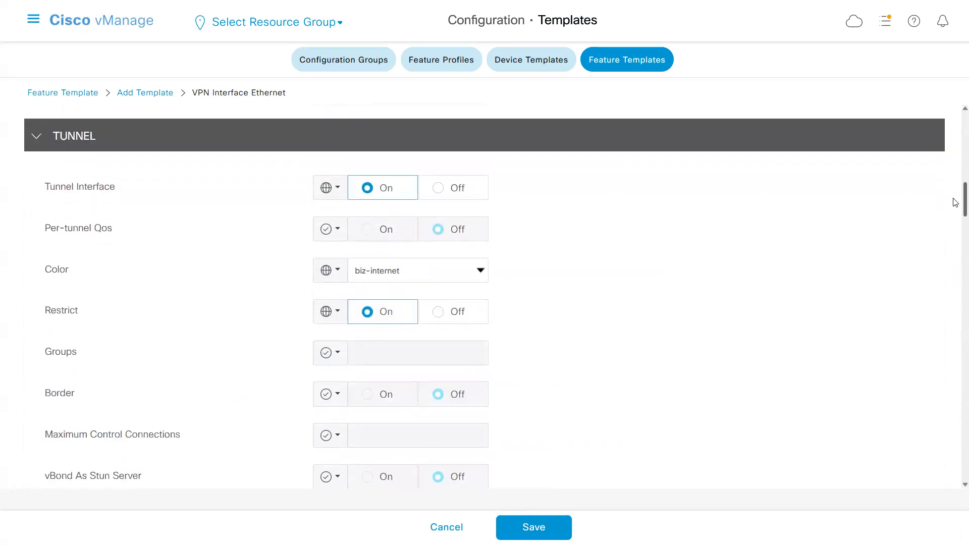
{"action": "scroll", "coordinate": [955, 219], "scroll_direction": "down", "scroll_amount": 3}
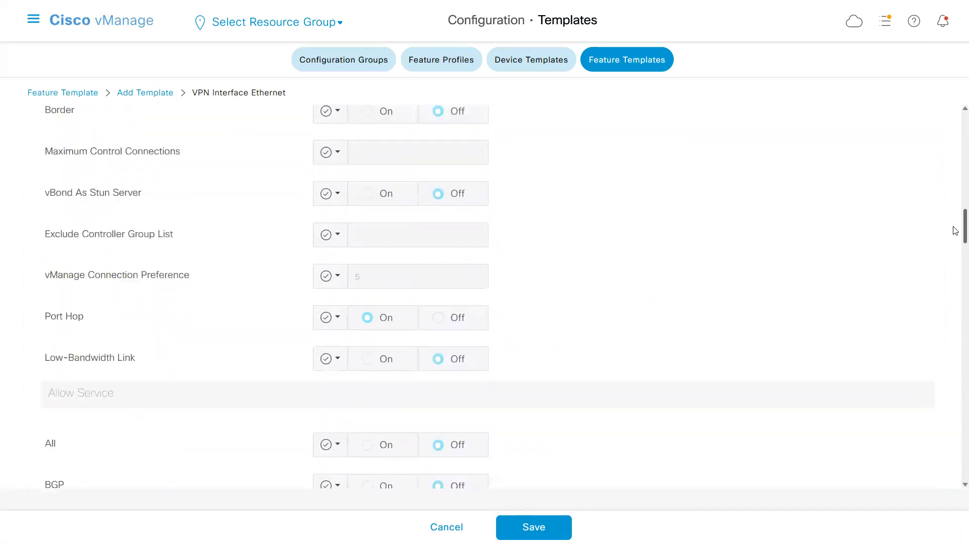
{"action": "scroll", "coordinate": [956, 232], "scroll_direction": "up", "scroll_amount": 8}
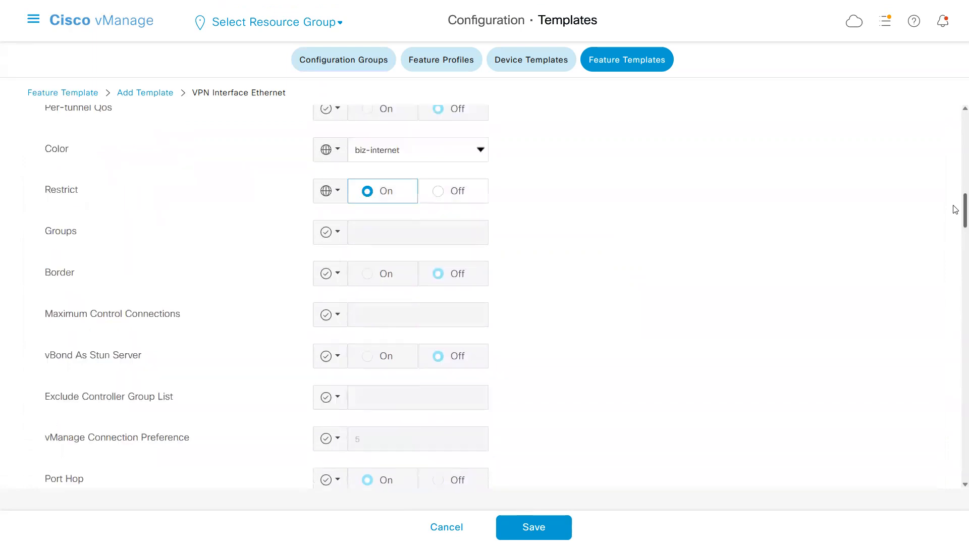
{"action": "scroll", "coordinate": [955, 197], "scroll_direction": "down", "scroll_amount": 1}
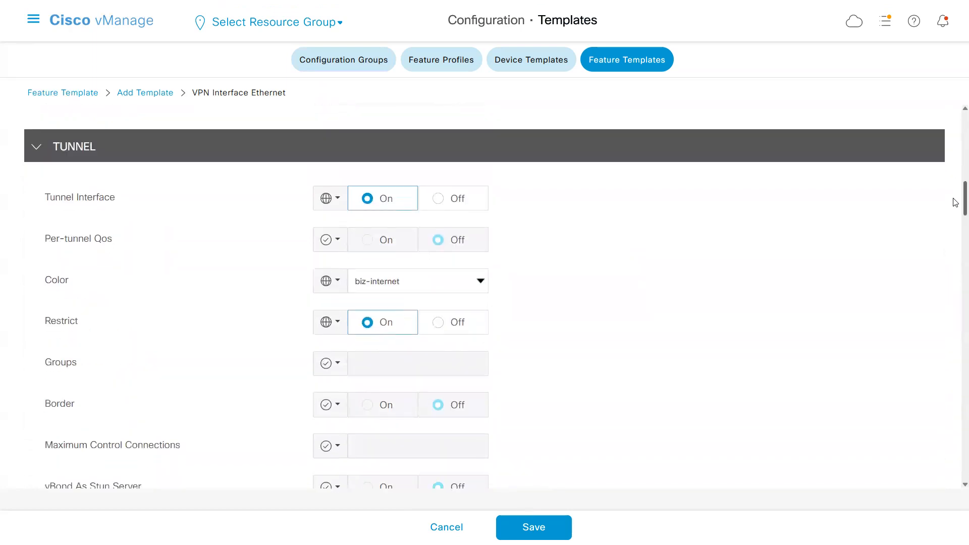
{"action": "scroll", "coordinate": [956, 202], "scroll_direction": "down", "scroll_amount": 4}
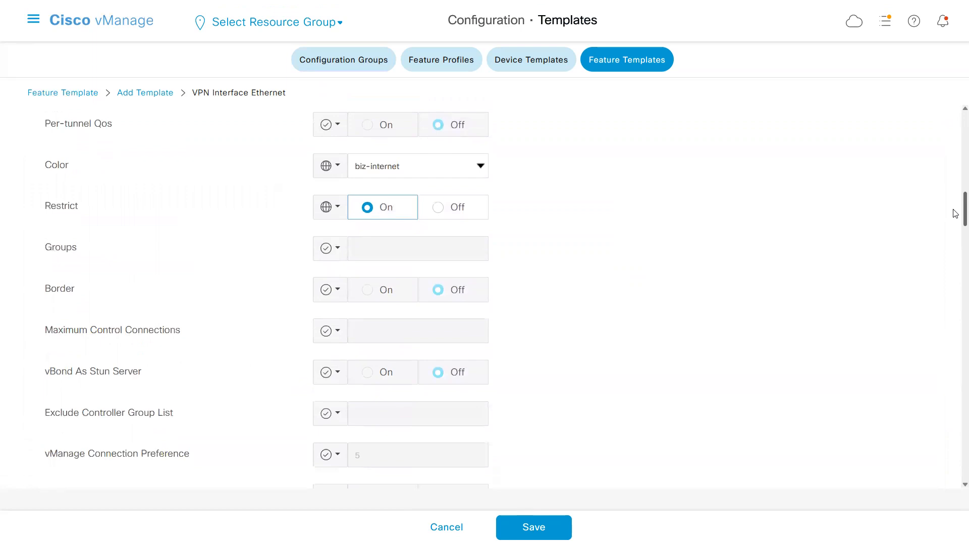
{"action": "scroll", "coordinate": [956, 222], "scroll_direction": "up", "scroll_amount": 4}
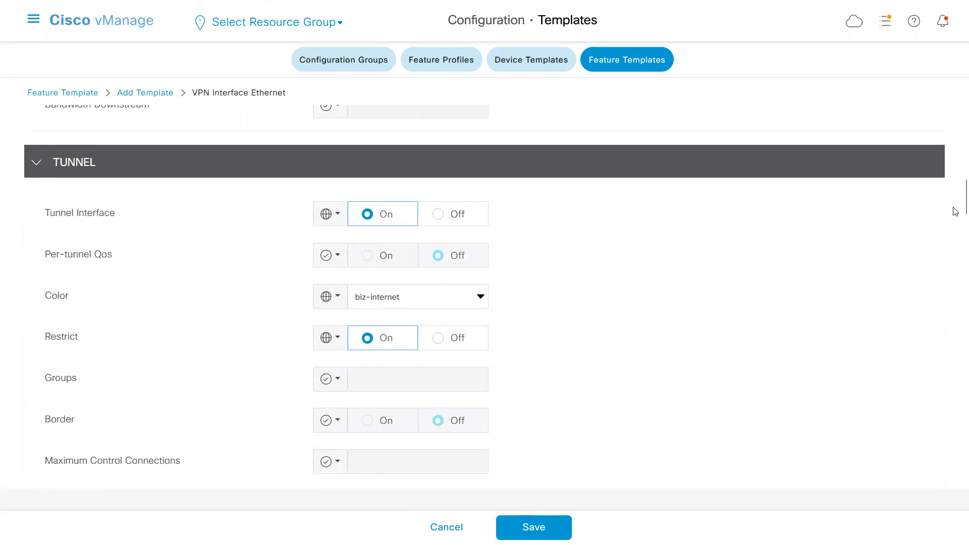
{"action": "scroll", "coordinate": [956, 192], "scroll_direction": "up", "scroll_amount": 3}
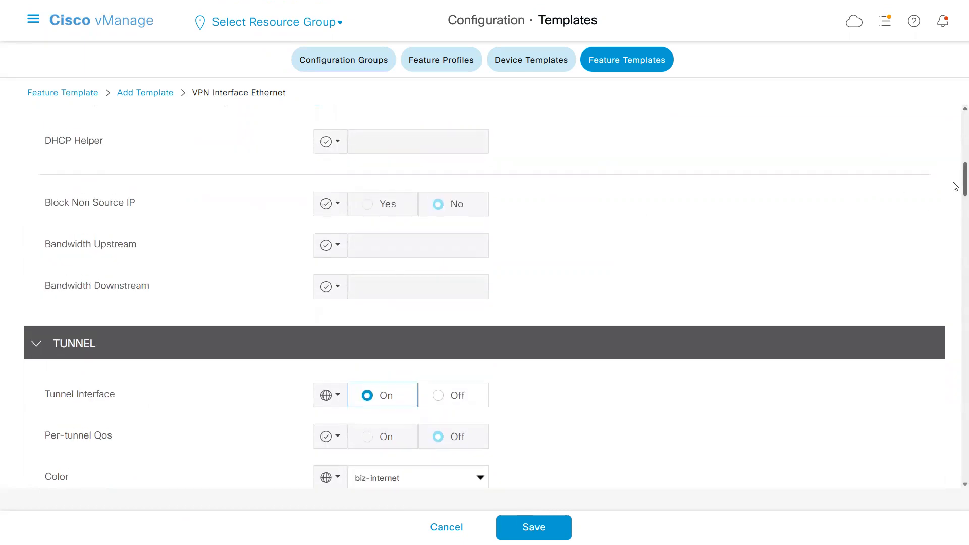
{"action": "scroll", "coordinate": [955, 186], "scroll_direction": "down", "scroll_amount": 11}
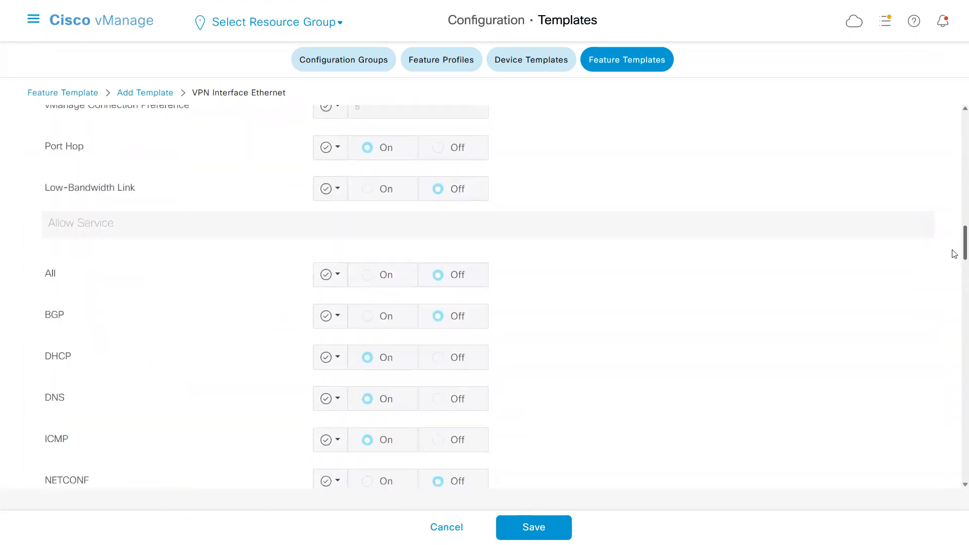
Review the remaining Allow Service options, expand the tunnel's Advanced Options and check the IPsec encapsulation setting.
{"action": "scroll", "coordinate": [954, 254], "scroll_direction": "down", "scroll_amount": 1}
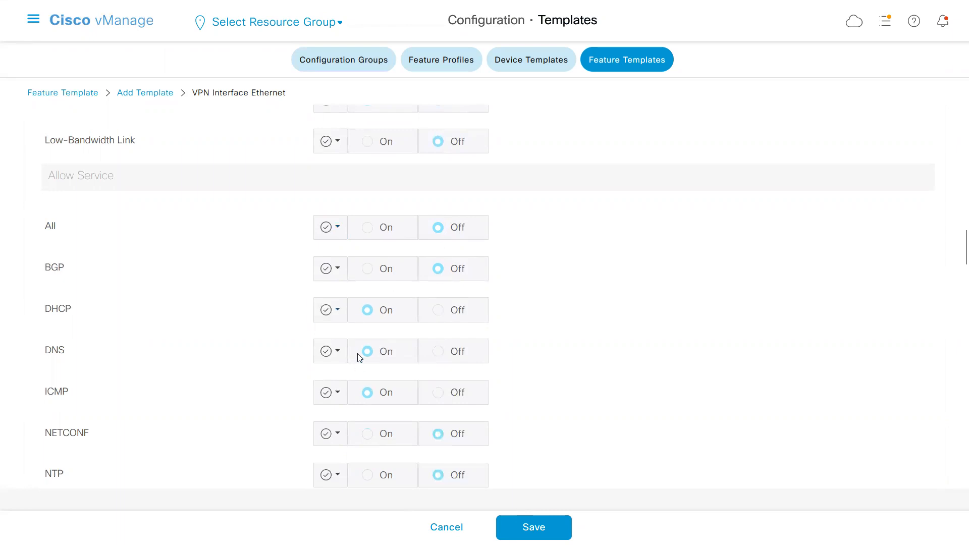
{"action": "left_click_drag", "start_coordinate": [956, 250], "coordinate": [953, 289]}
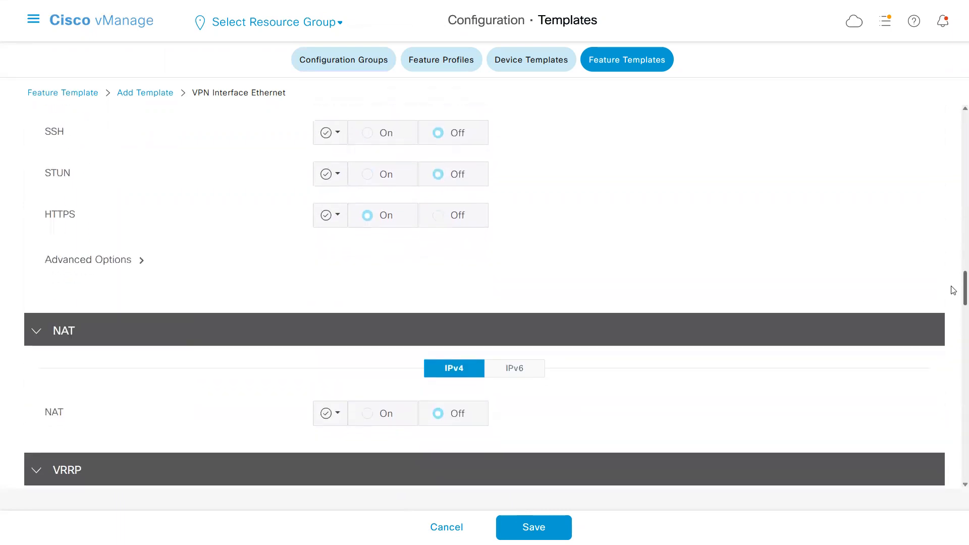
{"action": "left_click", "coordinate": [140, 261]}
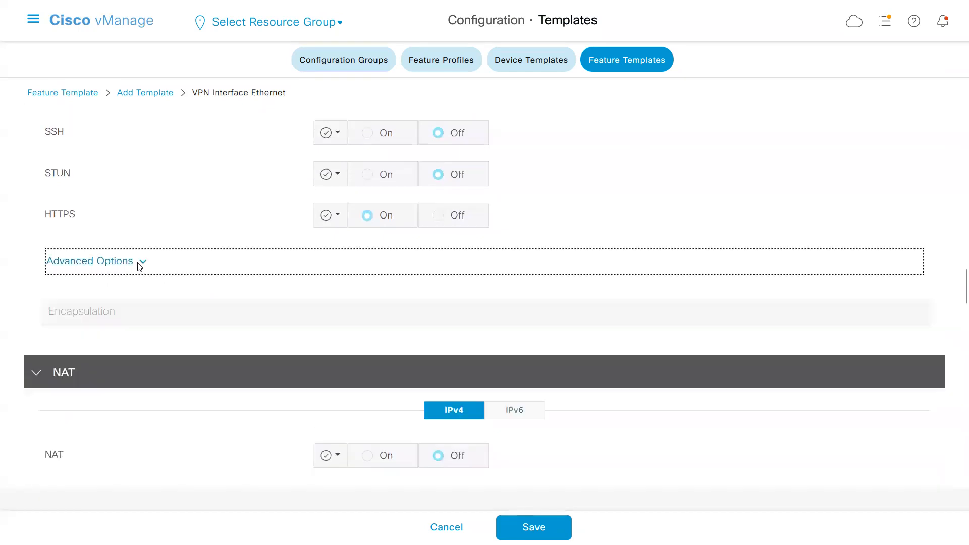
{"action": "scroll", "coordinate": [136, 263], "scroll_direction": "down", "scroll_amount": 5}
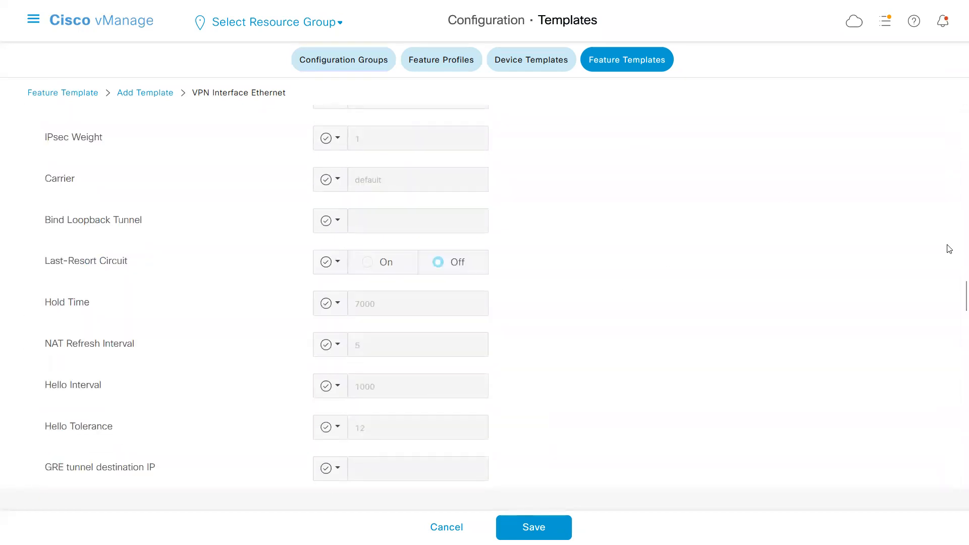
{"action": "scroll", "coordinate": [955, 283], "scroll_direction": "up", "scroll_amount": 5}
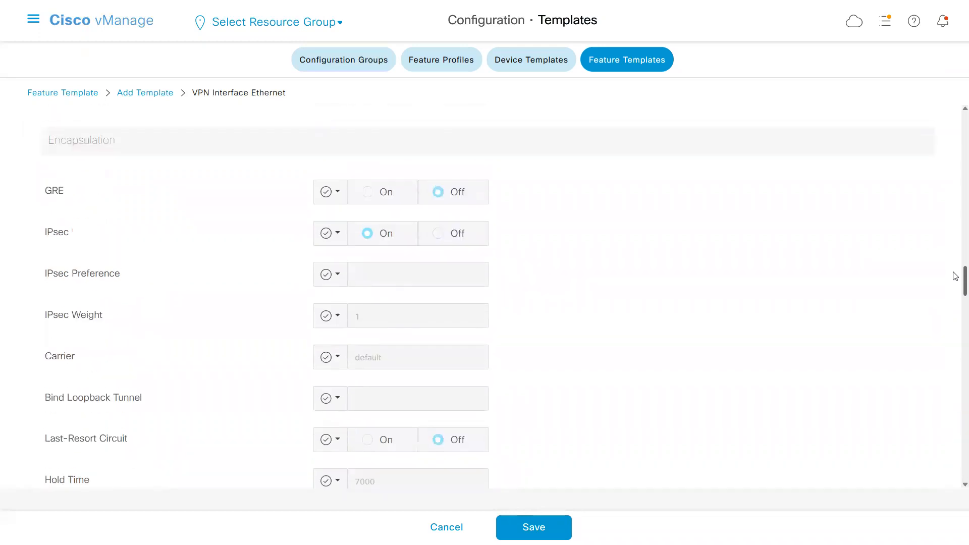
{"action": "scroll", "coordinate": [955, 272], "scroll_direction": "down", "scroll_amount": 1}
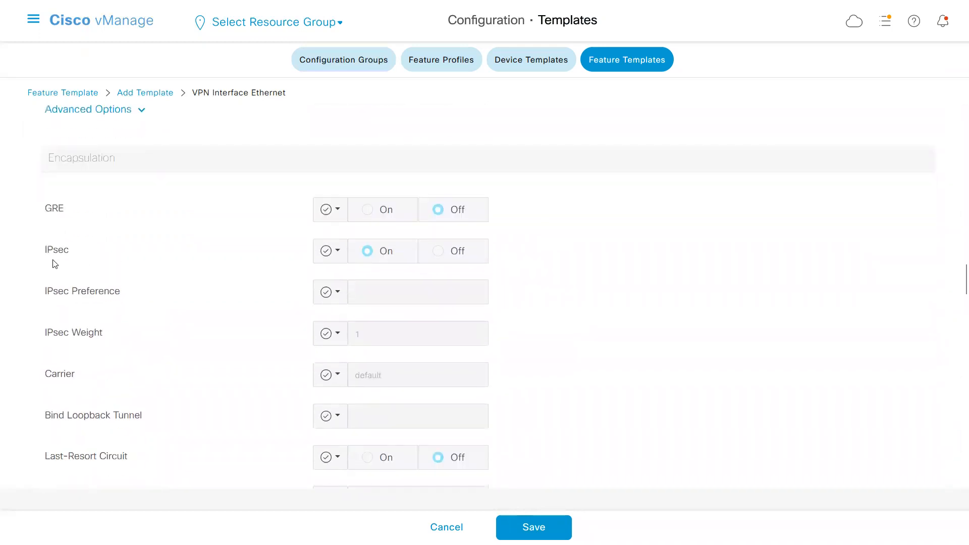
{"action": "left_click_drag", "start_coordinate": [45, 253], "coordinate": [68, 254]}
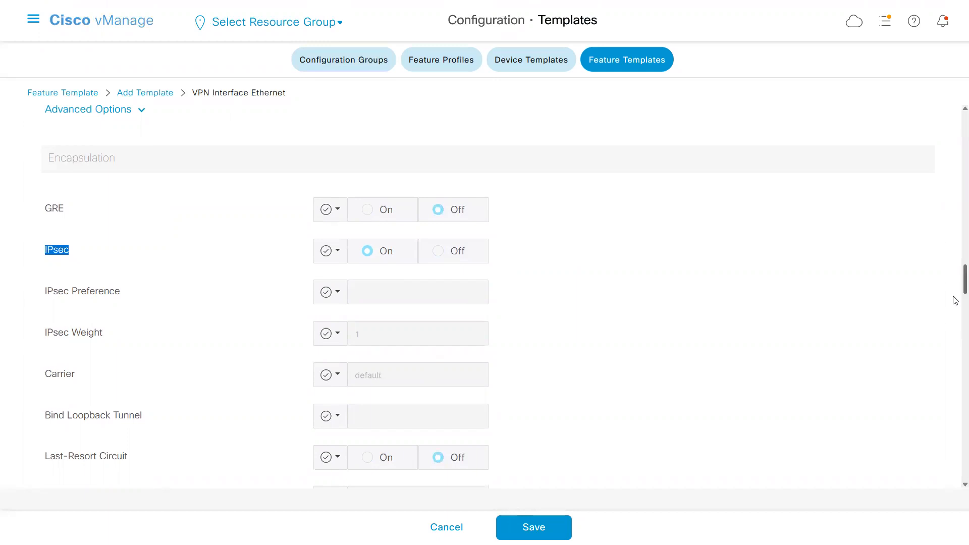
Review the template's remaining sections from NAT through ACL/QOS to Advanced, and compare them with the ge0/1 configuration in Notepad before returning to Cisco vManage.
{"action": "scroll", "coordinate": [954, 298], "scroll_direction": "down", "scroll_amount": 8}
{"action": "scroll", "coordinate": [955, 320], "scroll_direction": "down", "scroll_amount": 7}
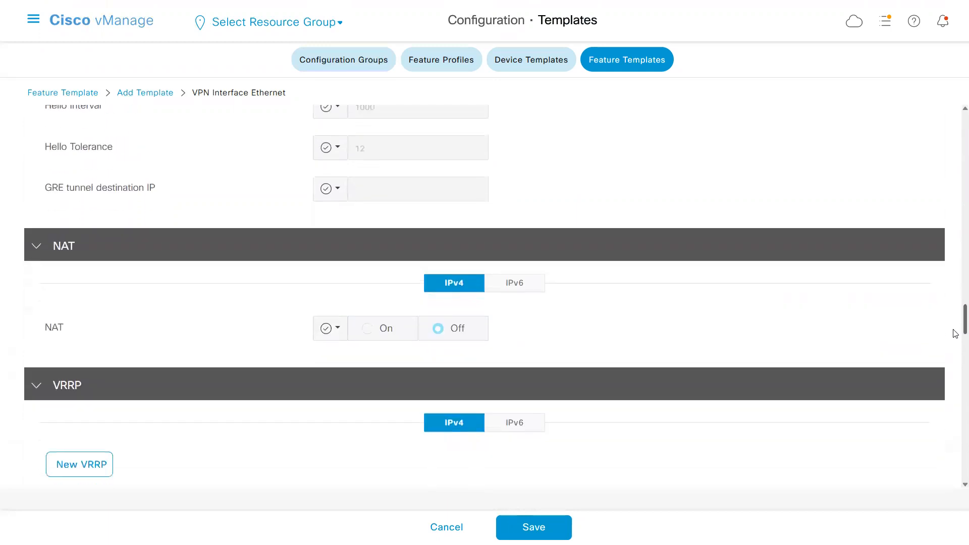
{"action": "scroll", "coordinate": [956, 352], "scroll_direction": "down", "scroll_amount": 13}
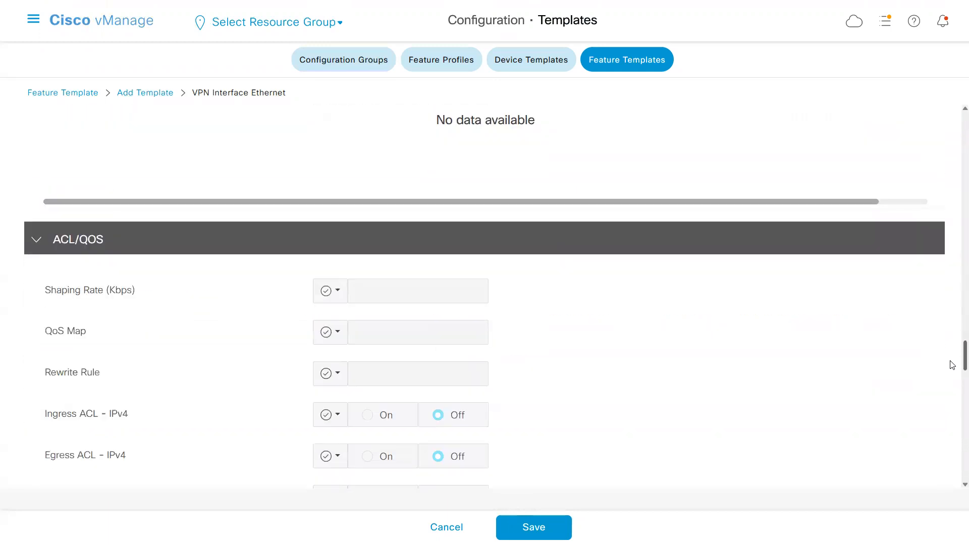
{"action": "scroll", "coordinate": [938, 407], "scroll_direction": "down", "scroll_amount": 7}
{"action": "scroll", "coordinate": [933, 436], "scroll_direction": "down", "scroll_amount": 4}
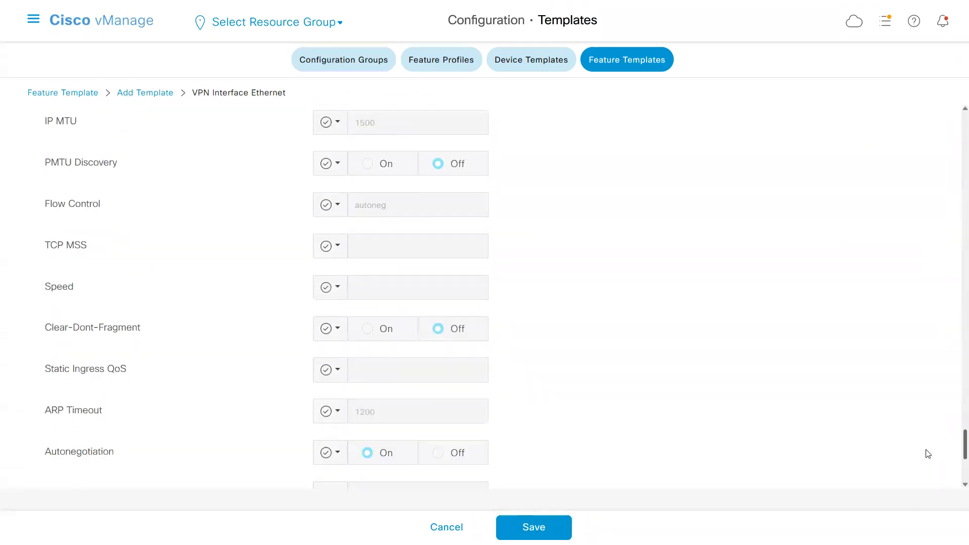
{"action": "key", "text": "alt+Tab"}
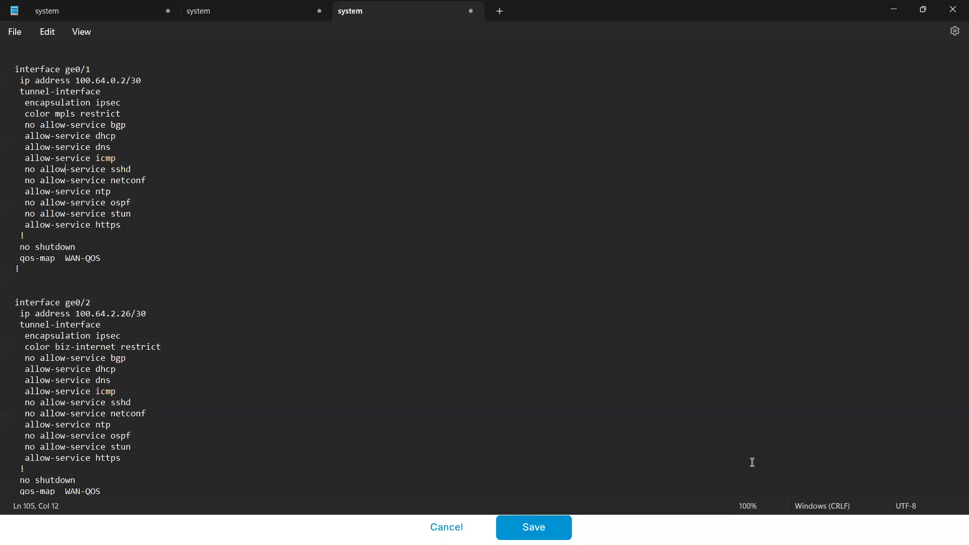
{"action": "left_click_drag", "start_coordinate": [29, 226], "coordinate": [20, 81]}
{"action": "key", "text": "alt+Tab"}
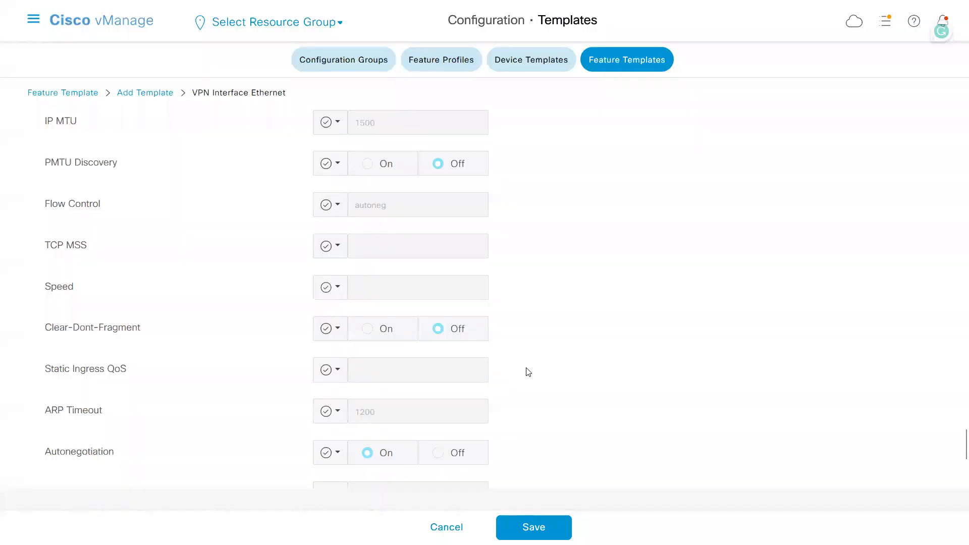
Save the VPN 0 internet interface template and filter the feature template list by a_vpn0.
{"action": "left_click", "coordinate": [545, 527]}
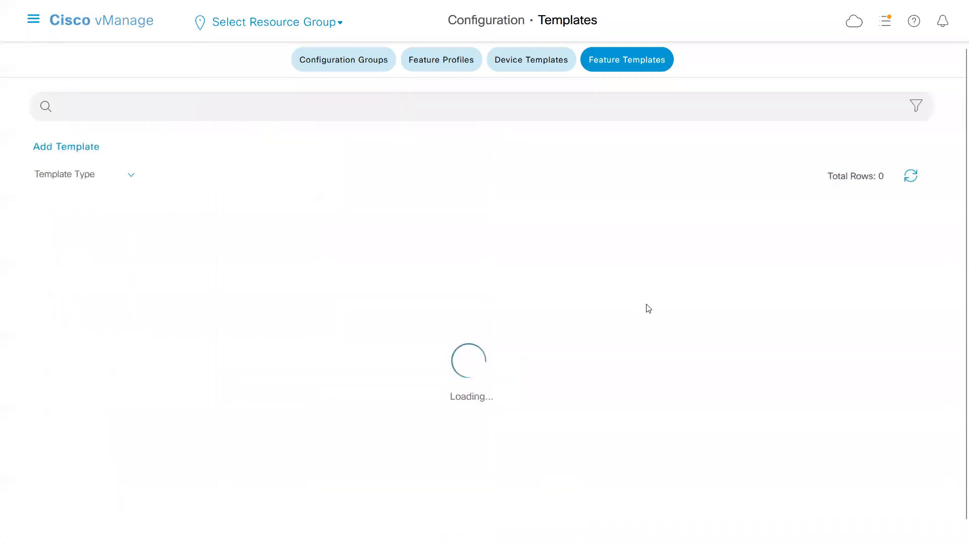
{"action": "type", "text": "a"}
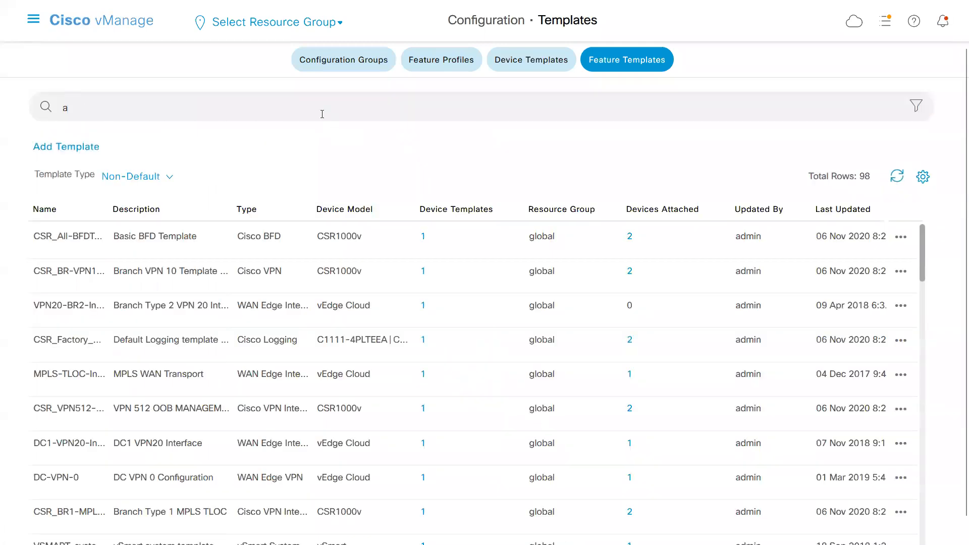
{"action": "type", "text": "_vpn0"}
{"action": "key", "text": "Return"}
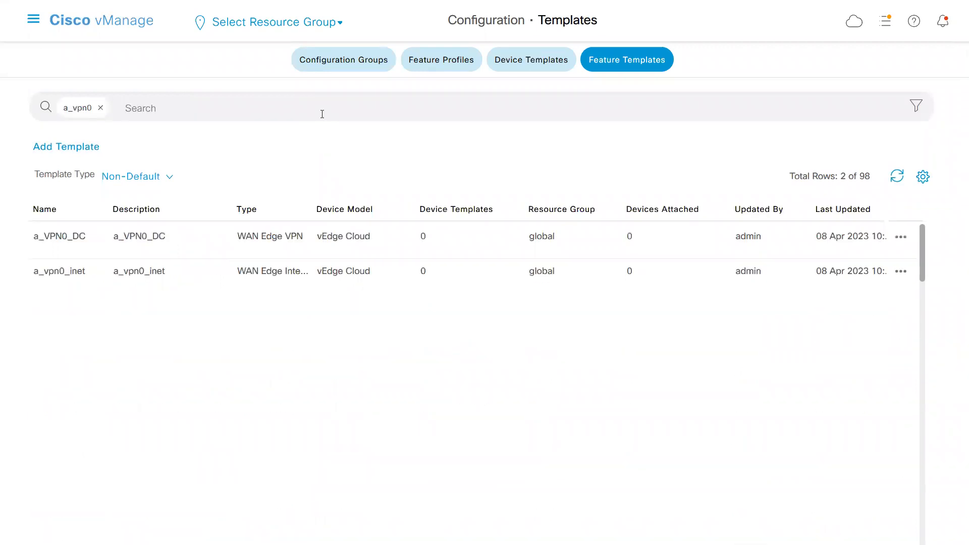
Start a copy of the a_vpn0_inet template and name it a_vpn0_mpls_inter.
{"action": "left_click", "coordinate": [80, 280]}
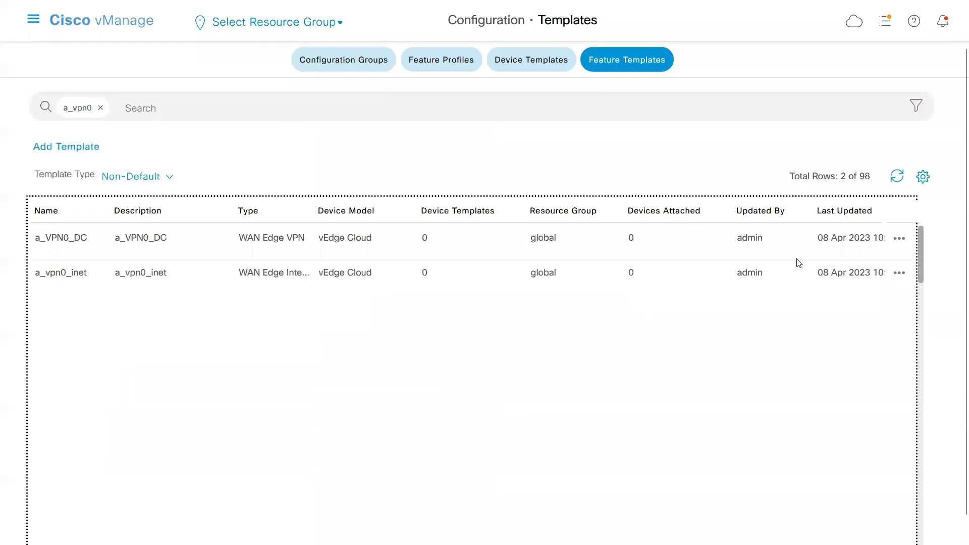
{"action": "left_click", "coordinate": [895, 275]}
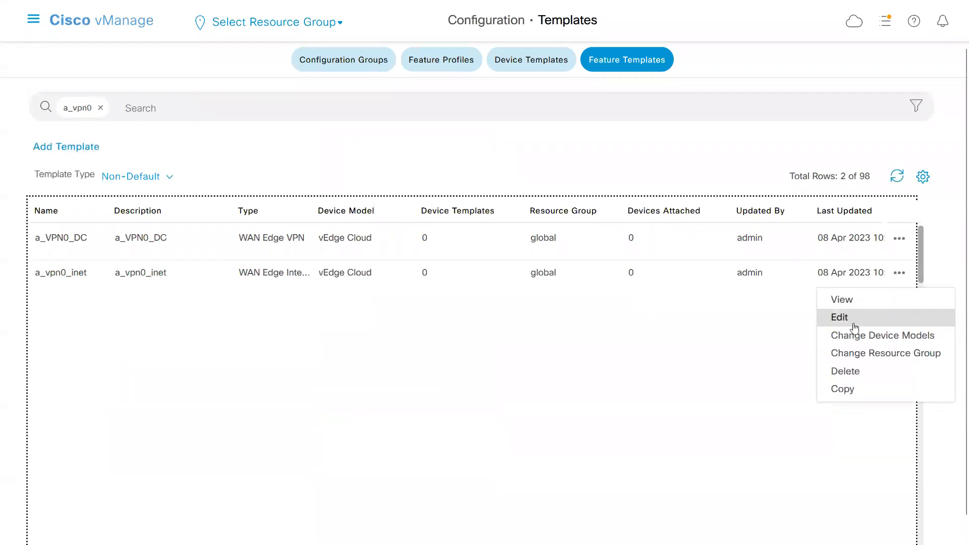
{"action": "left_click", "coordinate": [843, 389]}
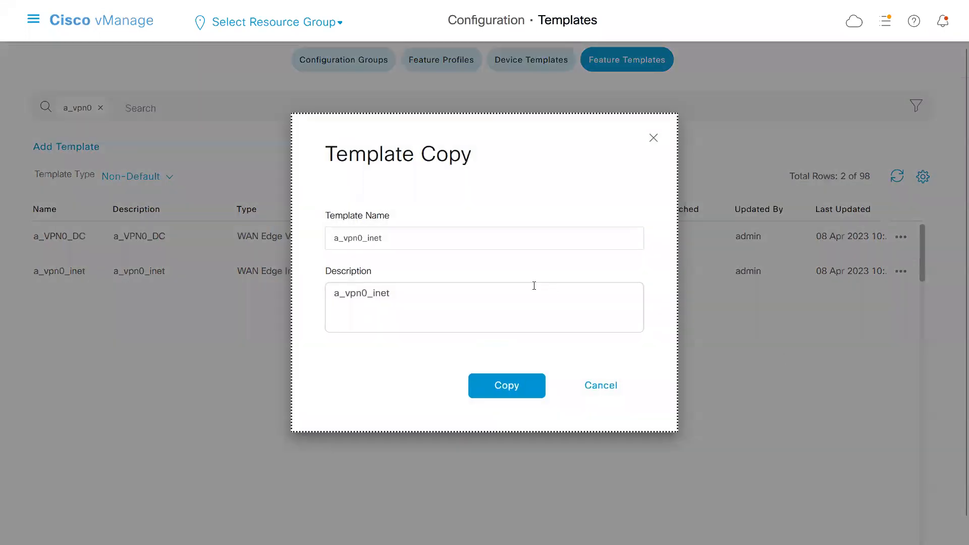
{"action": "left_click", "coordinate": [406, 239]}
{"action": "key", "text": "BackSpace"}
{"action": "key", "text": "BackSpace"}
{"action": "key", "text": "BackSpace"}
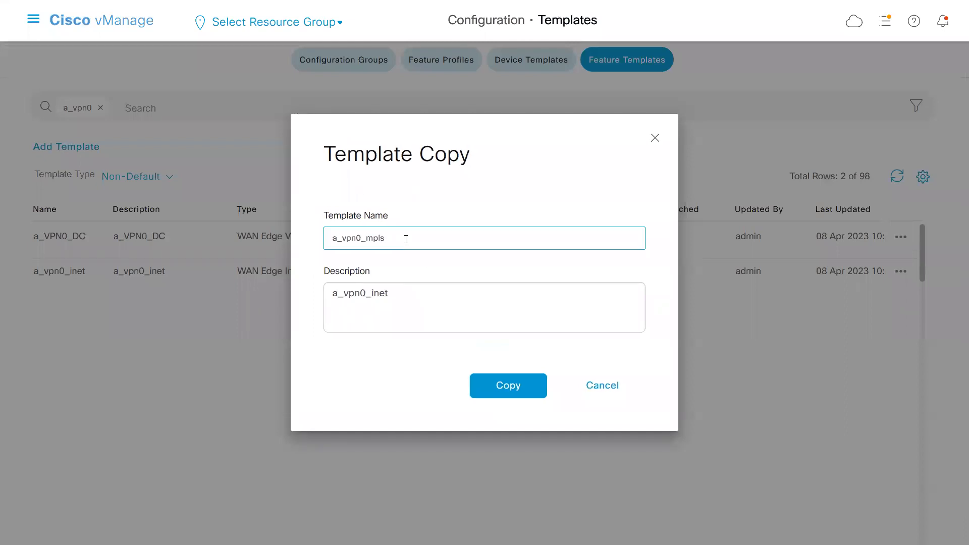
{"action": "key", "text": "ctrl+a"}
{"action": "left_click", "coordinate": [406, 239]}
Reuse the name a_vpn0_mpls_inter as the copy's description and create the template copy.
{"action": "key", "text": "ctrl+a"}
{"action": "left_click", "coordinate": [390, 297]}
{"action": "key", "text": "ctrl+a"}
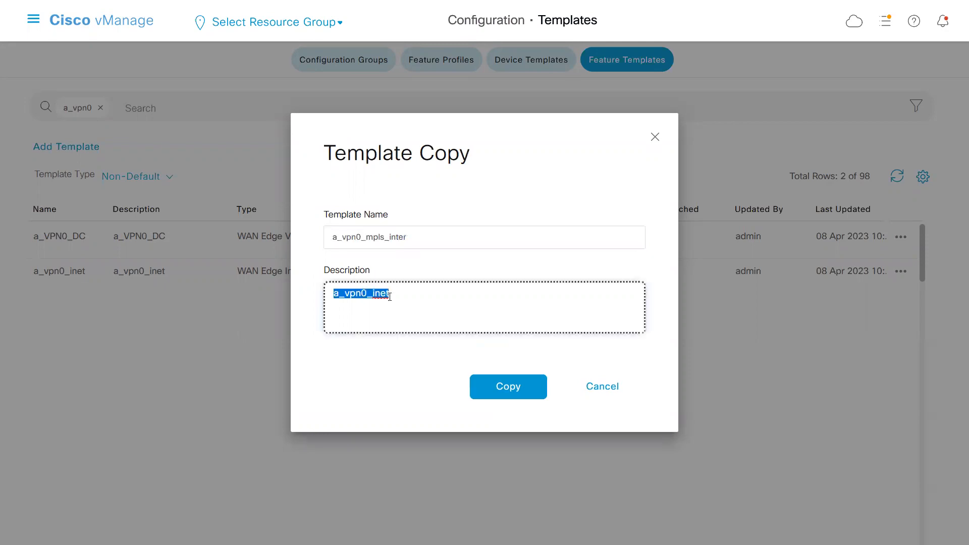
{"action": "key", "text": "ctrl+v"}
{"action": "left_click", "coordinate": [503, 385]}
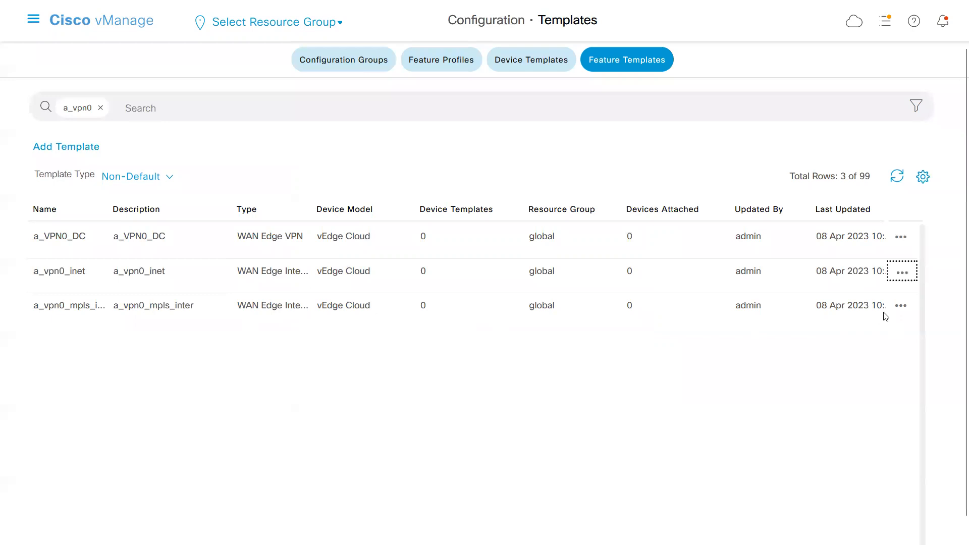
{"action": "left_click", "coordinate": [899, 307]}
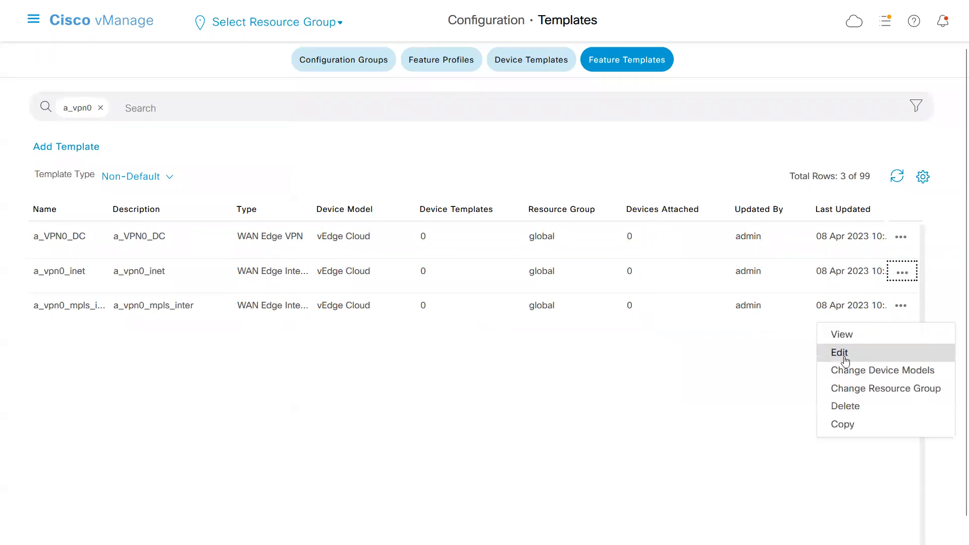
{"action": "left_click", "coordinate": [845, 361]}
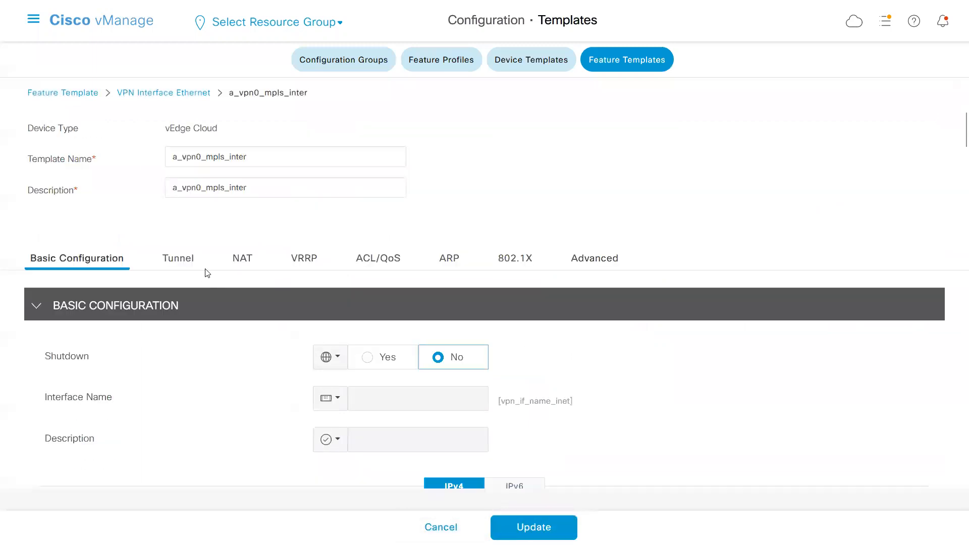
{"action": "left_click_drag", "start_coordinate": [658, 421], "coordinate": [341, 407]}
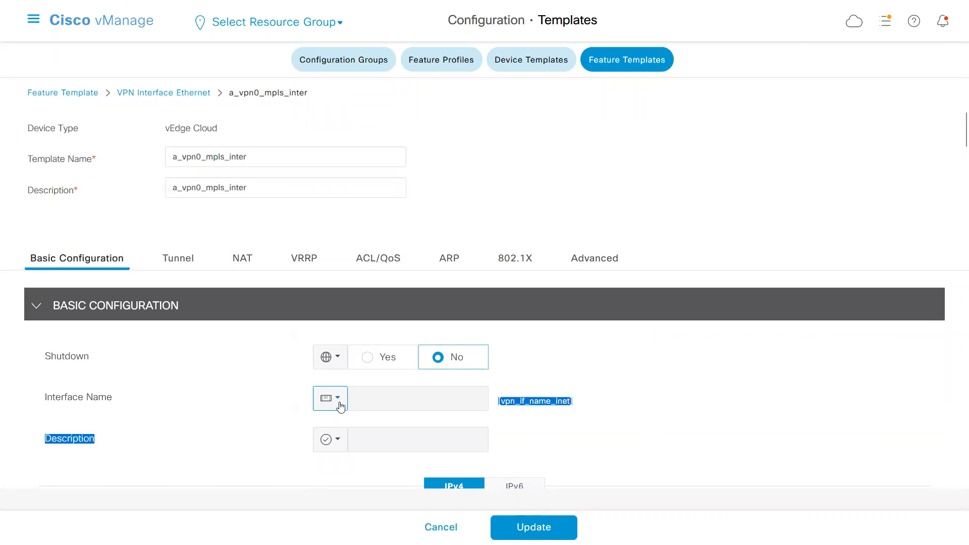
{"action": "left_click", "coordinate": [341, 406]}
{"action": "mouse_move", "coordinate": [412, 456]}
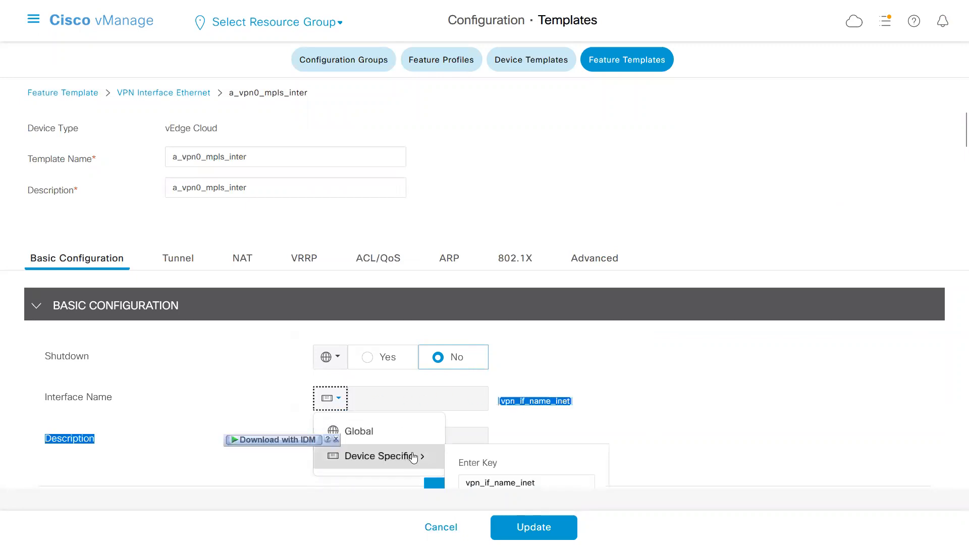
{"action": "left_click", "coordinate": [544, 482]}
{"action": "key", "text": "BackSpace"}
{"action": "key", "text": "BackSpace"}
{"action": "key", "text": "BackSpace"}
{"action": "type", "text": "mpls"}
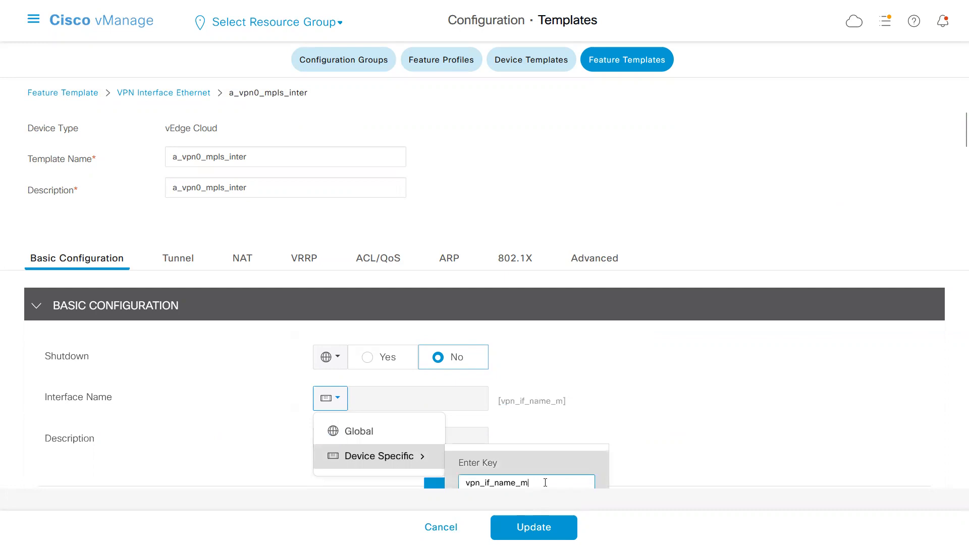
{"action": "left_click", "coordinate": [629, 455]}
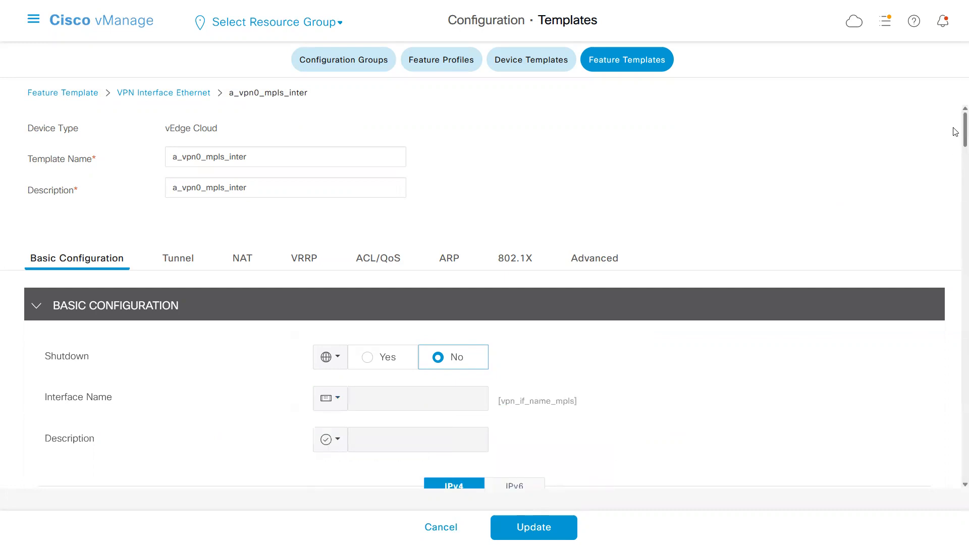
Set the IPv4 Address device-specific key to vpn_if_ipv4_address_mpls_ip_addr.
{"action": "scroll", "coordinate": [956, 132], "scroll_direction": "down", "scroll_amount": 6}
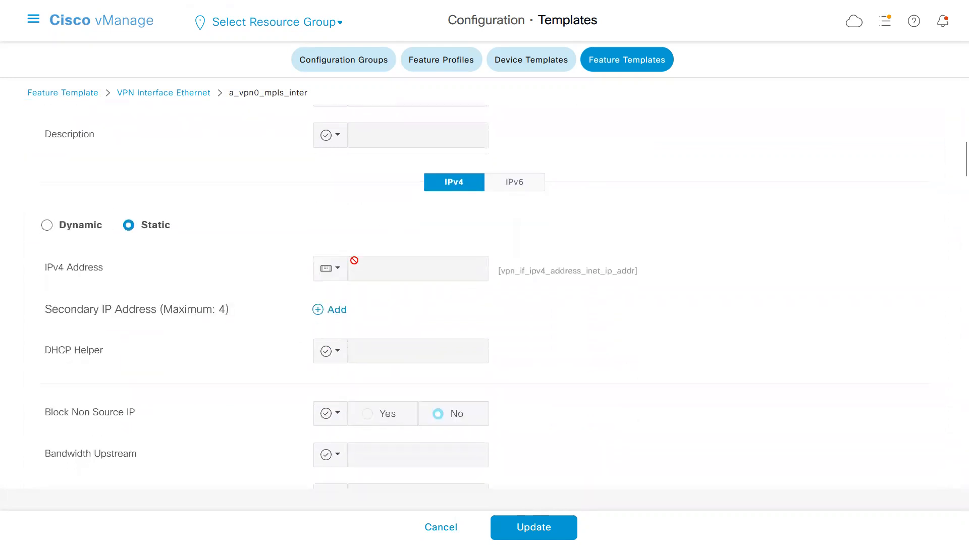
{"action": "left_click", "coordinate": [339, 270]}
{"action": "mouse_move", "coordinate": [422, 327]}
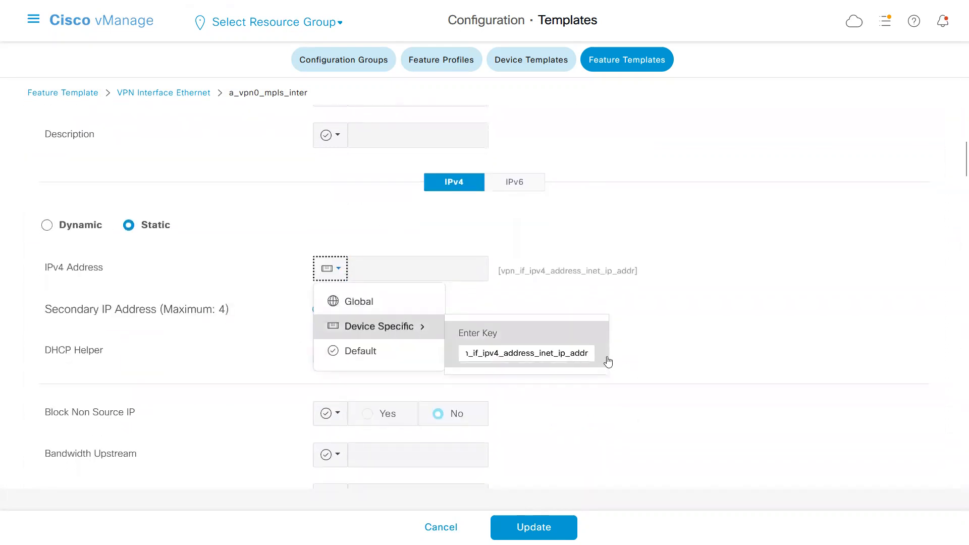
{"action": "left_click", "coordinate": [590, 349]}
{"action": "type", "text": "="}
{"action": "key", "text": "BackSpace"}
{"action": "key", "text": "BackSpace"}
{"action": "key", "text": "BackSpace"}
{"action": "key", "text": "BackSpace"}
{"action": "key", "text": "BackSpace"}
{"action": "key", "text": "BackSpace"}
{"action": "key", "text": "BackSpace"}
{"action": "key", "text": "BackSpace"}
{"action": "key", "text": "BackSpace"}
{"action": "key", "text": "BackSpace"}
{"action": "type", "text": "mpls"}
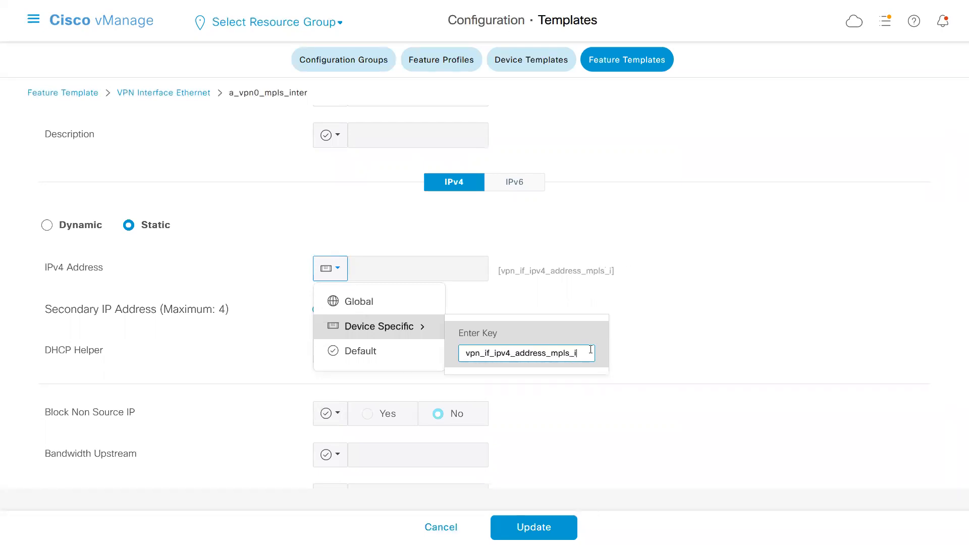
{"action": "type", "text": "_ip_addr"}
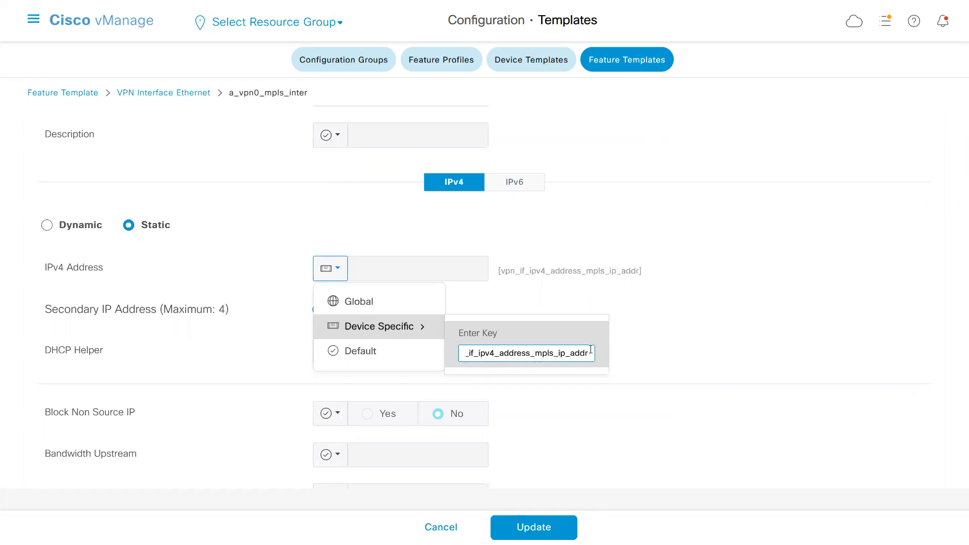
{"action": "key", "text": "Return"}
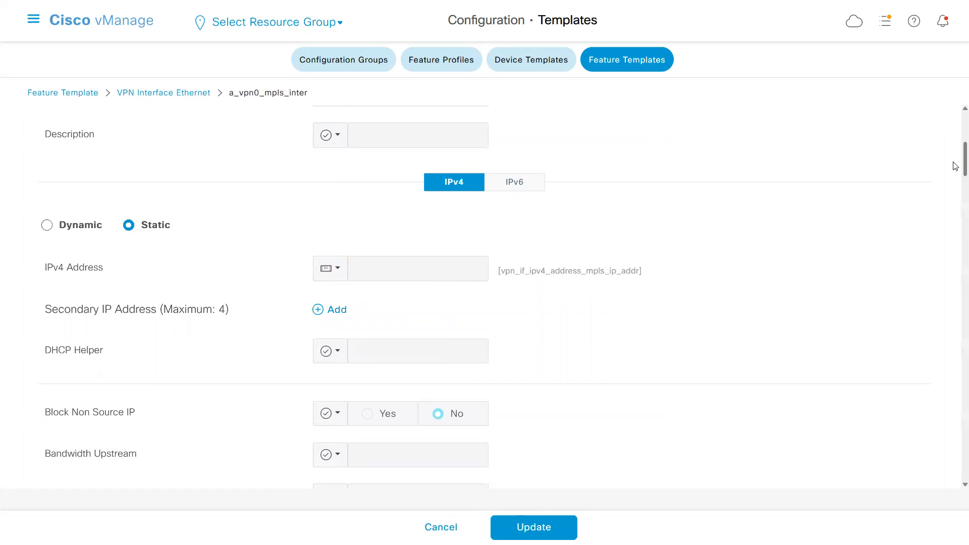
Set the tunnel Color of a_vpn0_mpls_inter to mpls and update the template.
{"action": "scroll", "coordinate": [956, 166], "scroll_direction": "down", "scroll_amount": 6}
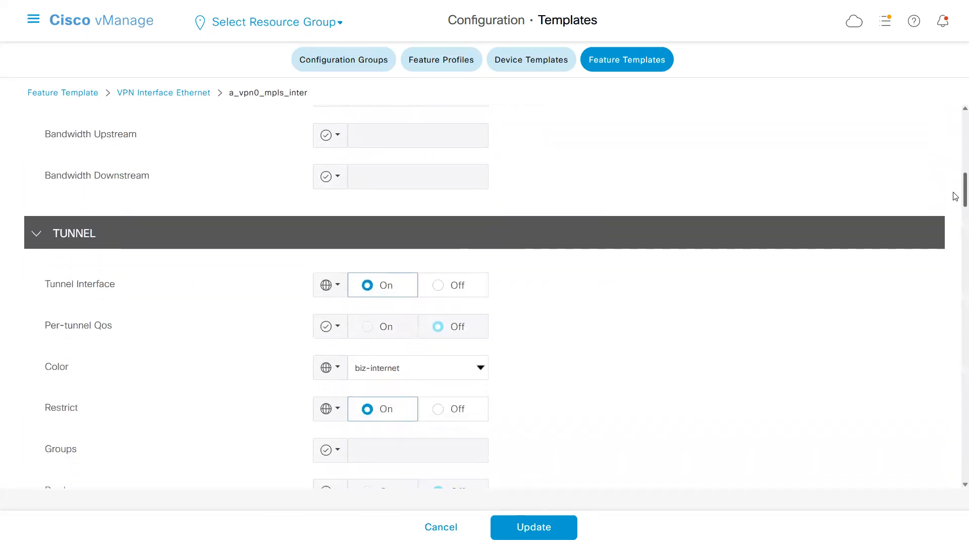
{"action": "scroll", "coordinate": [955, 197], "scroll_direction": "down", "scroll_amount": 1}
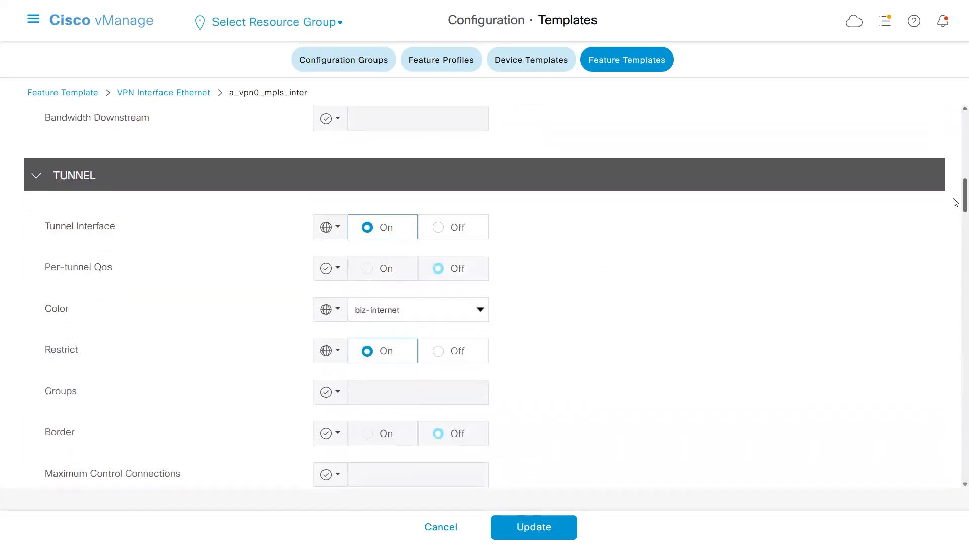
{"action": "left_click", "coordinate": [488, 310]}
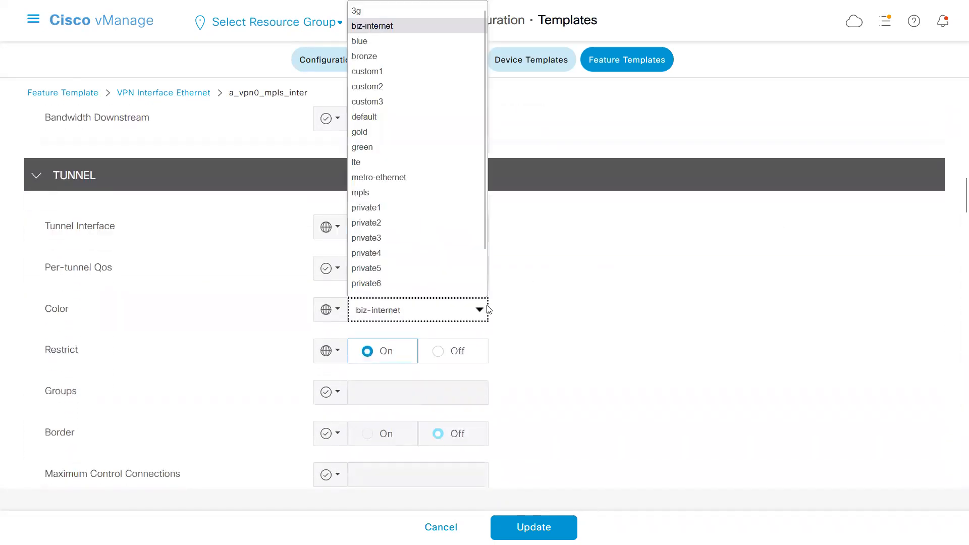
{"action": "left_click", "coordinate": [374, 194]}
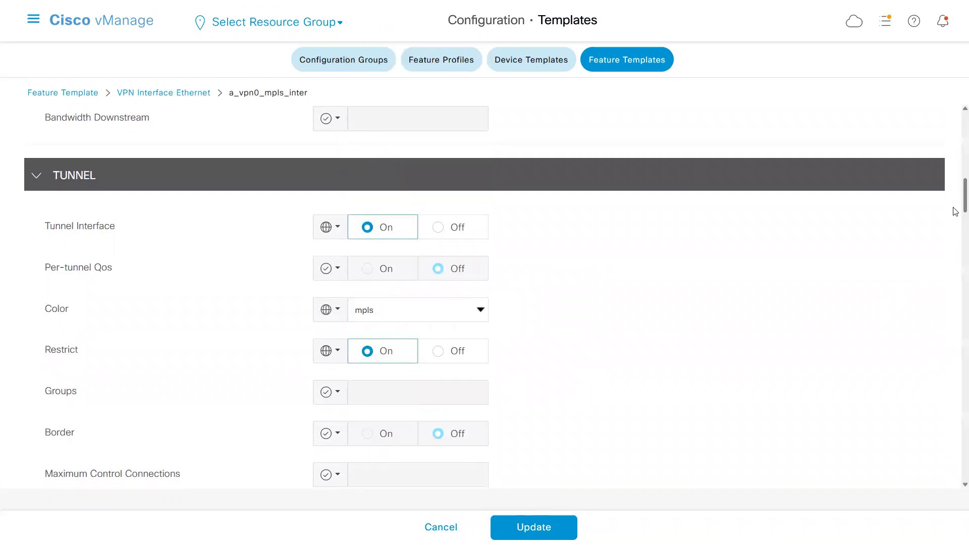
{"action": "scroll", "coordinate": [955, 210], "scroll_direction": "down", "scroll_amount": 10}
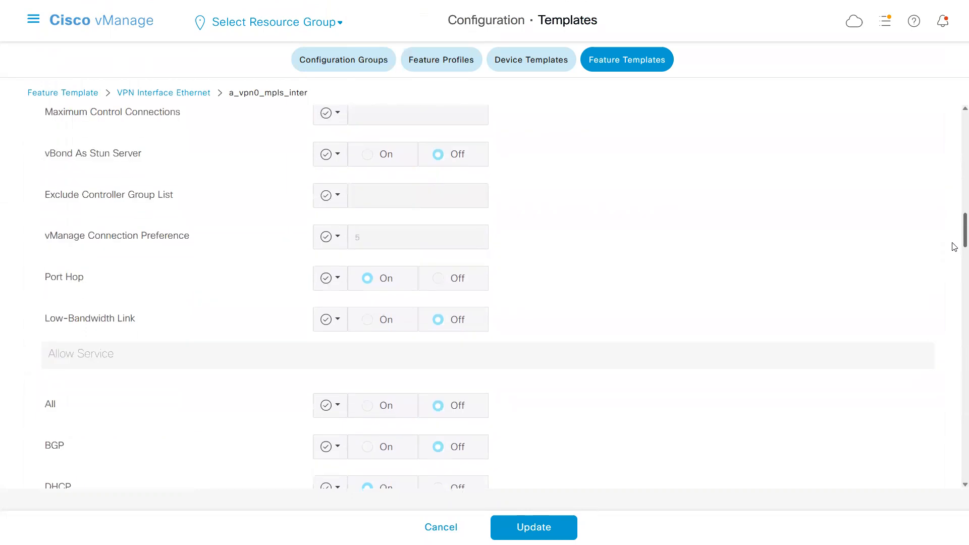
{"action": "scroll", "coordinate": [943, 280], "scroll_direction": "down", "scroll_amount": 20}
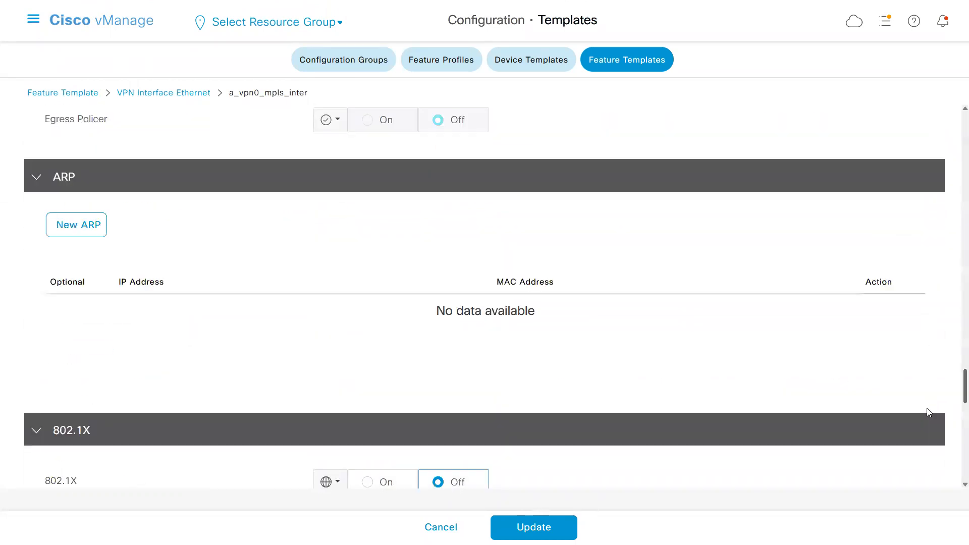
{"action": "scroll", "coordinate": [928, 480], "scroll_direction": "down", "scroll_amount": 2}
{"action": "left_click", "coordinate": [526, 527]}
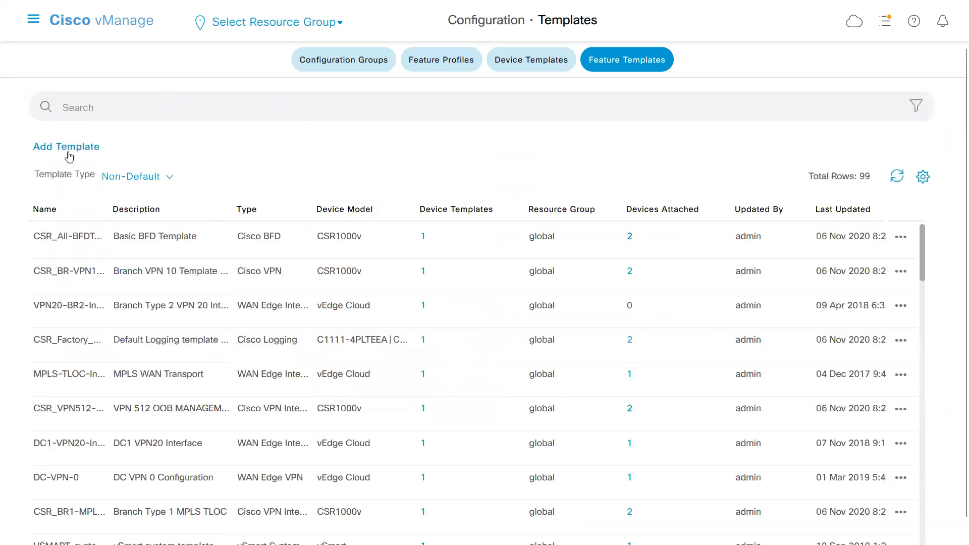
Start a new VPN feature template for the vEdge Cloud device model.
{"action": "left_click", "coordinate": [66, 147]}
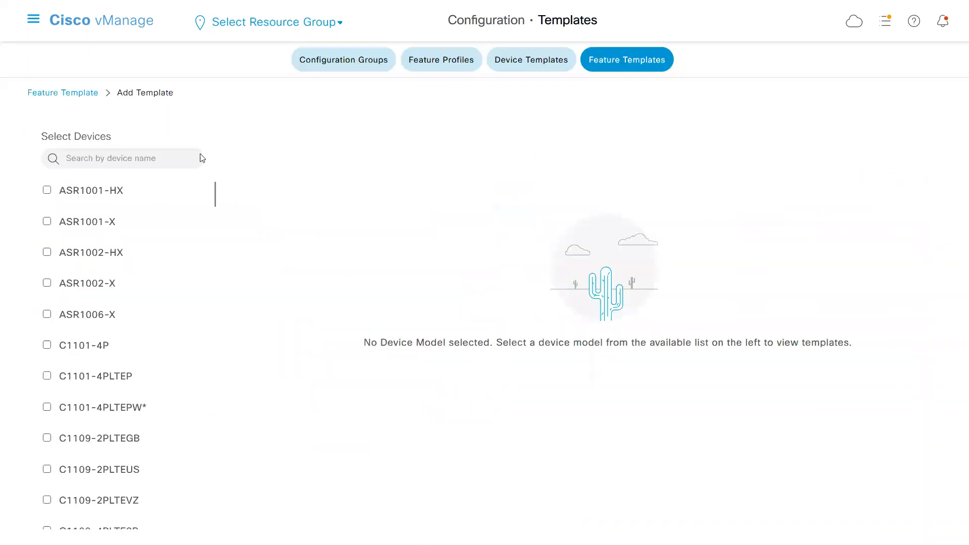
{"action": "left_click", "coordinate": [141, 156]}
{"action": "type", "text": "cl"}
{"action": "left_click", "coordinate": [93, 186]}
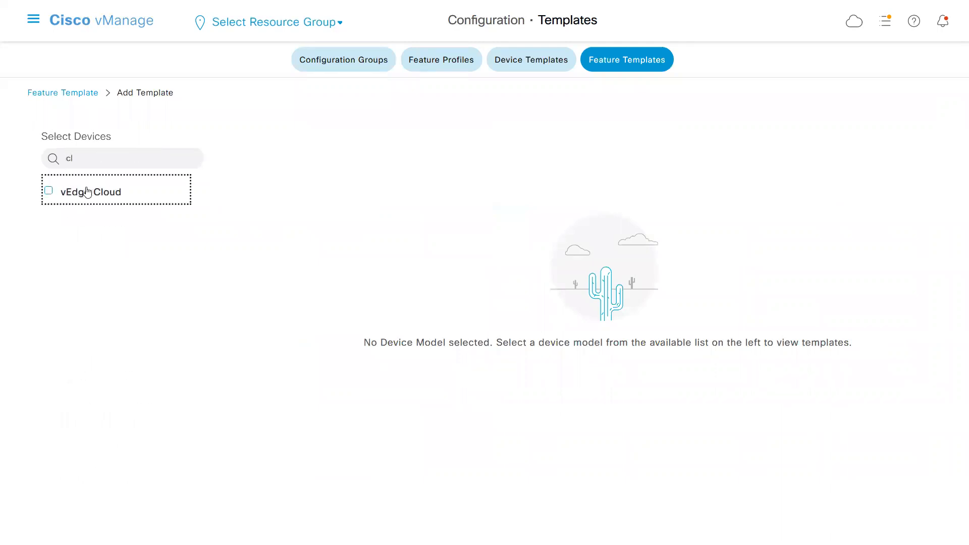
{"action": "left_click_drag", "start_coordinate": [950, 196], "coordinate": [947, 301]}
{"action": "left_click", "coordinate": [596, 256]}
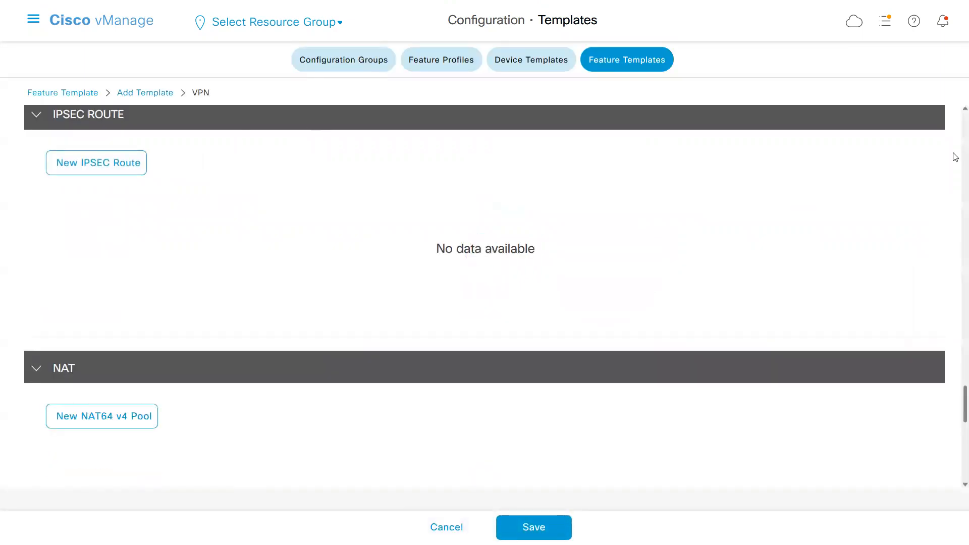
Name the template a_vpn512 and reuse that name as its description.
{"action": "left_click", "coordinate": [288, 155]}
{"action": "type", "text": "a_"}
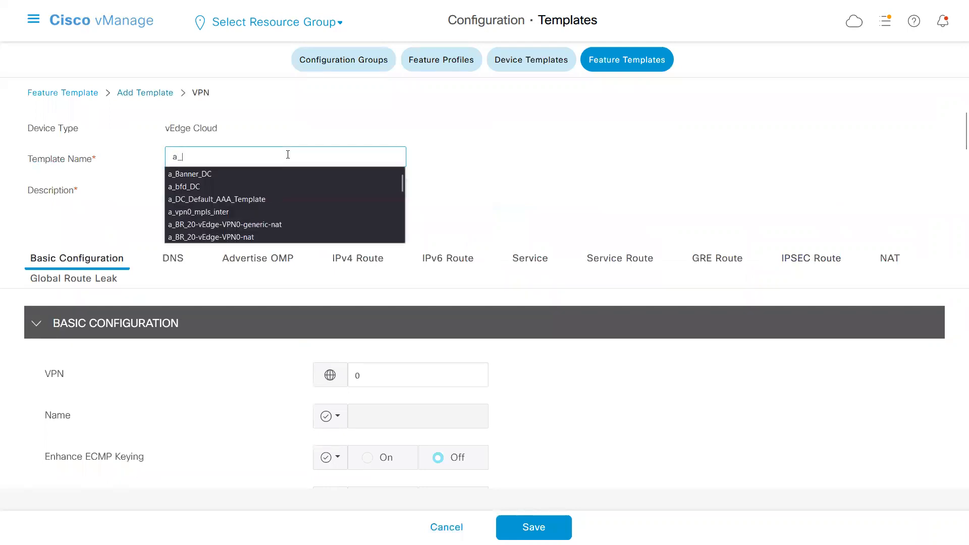
{"action": "type", "text": "vpn512"}
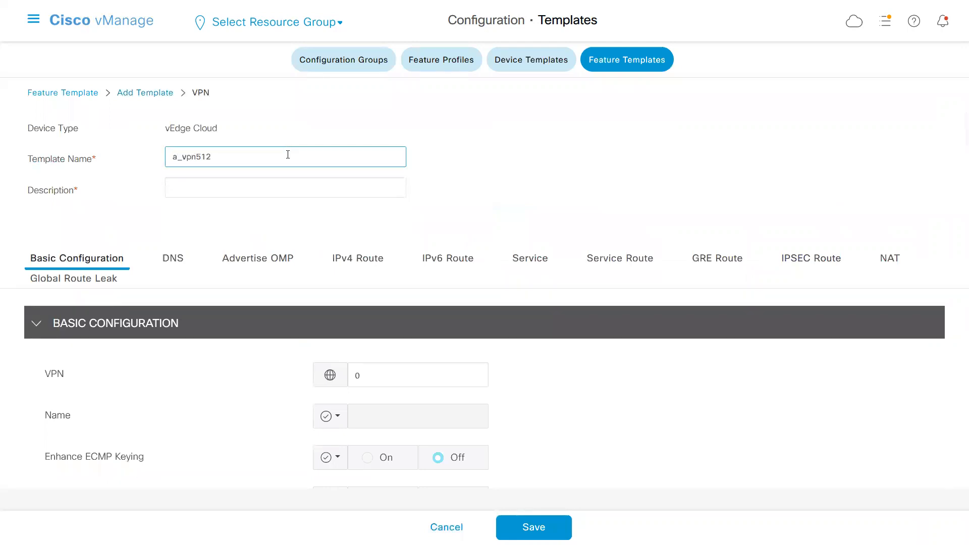
{"action": "key", "text": "ctrl+a"}
{"action": "key", "text": "ctrl+c"}
{"action": "left_click", "coordinate": [260, 184]}
{"action": "key", "text": "ctrl+v"}
Set the VPN number in the basic configuration to 512.
{"action": "left_click", "coordinate": [380, 375]}
{"action": "key", "text": "BackSpace"}
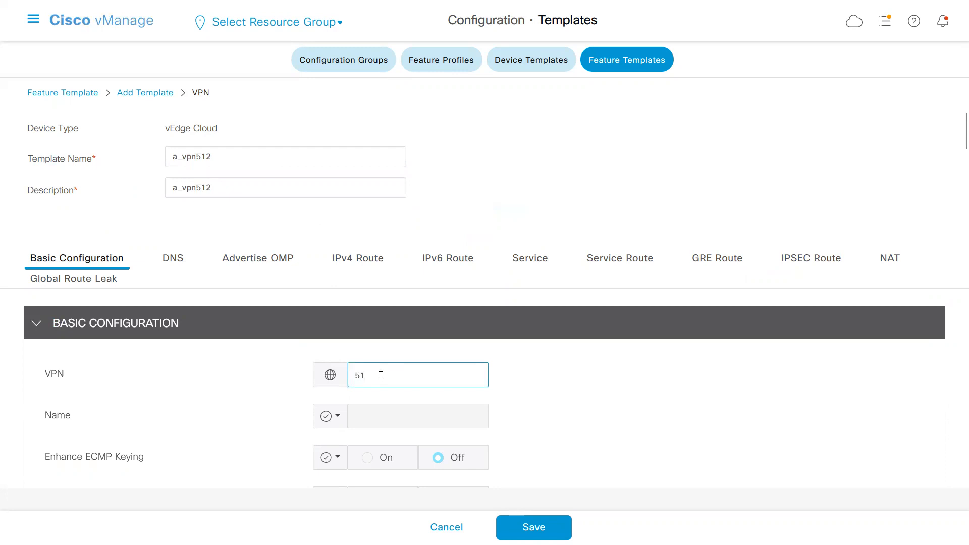
{"action": "left_click", "coordinate": [588, 389]}
Switch to the text editor holding the device configuration, examine the vpn 512 interface and route lines, and return to vManage.
{"action": "key", "text": "alt+Tab"}
{"action": "left_click", "coordinate": [114, 385]}
{"action": "key", "text": "Down"}
{"action": "key", "text": "Down"}
{"action": "key", "text": "Down"}
{"action": "key", "text": "Down"}
{"action": "key", "text": "Down"}
{"action": "key", "text": "Down"}
{"action": "key", "text": "Down"}
{"action": "key", "text": "Down"}
{"action": "key", "text": "Down"}
{"action": "key", "text": "Down"}
{"action": "key", "text": "Down"}
{"action": "key", "text": "Down"}
{"action": "key", "text": "Down"}
{"action": "key", "text": "Down"}
{"action": "key", "text": "Down"}
{"action": "key", "text": "Down"}
{"action": "key", "text": "Down"}
{"action": "key", "text": "Down"}
{"action": "key", "text": "Down"}
{"action": "key", "text": "Down"}
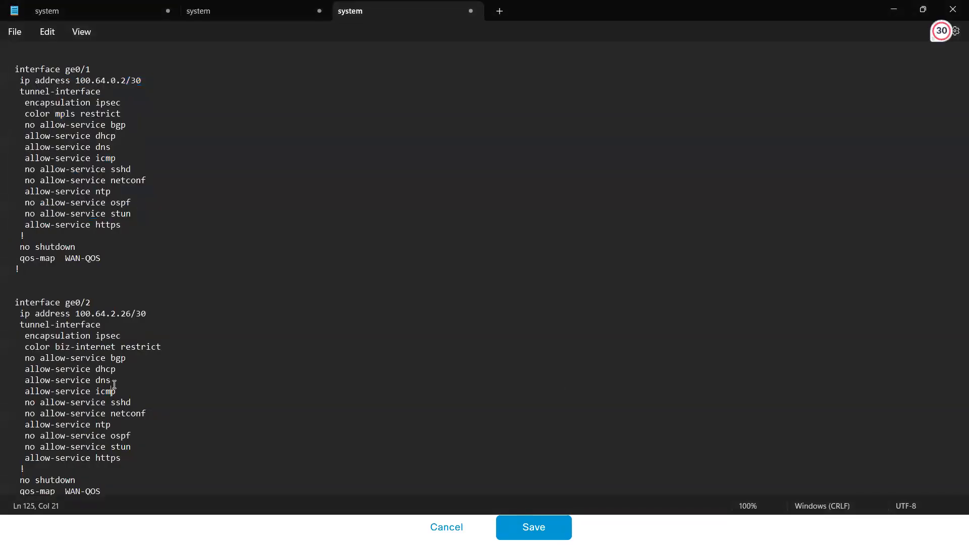
{"action": "key", "text": "Down"}
{"action": "key", "text": "Down"}
{"action": "key", "text": "Down"}
{"action": "key", "text": "Down"}
{"action": "key", "text": "Down"}
{"action": "key", "text": "Down"}
{"action": "key", "text": "Down"}
{"action": "key", "text": "Down"}
{"action": "key", "text": "Down"}
{"action": "key", "text": "Down"}
{"action": "key", "text": "Down"}
{"action": "key", "text": "Down"}
{"action": "key", "text": "Down"}
{"action": "key", "text": "Down"}
{"action": "key", "text": "Down"}
{"action": "key", "text": "Down"}
{"action": "key", "text": "Down"}
{"action": "key", "text": "Down"}
{"action": "key", "text": "Down"}
{"action": "key", "text": "Down"}
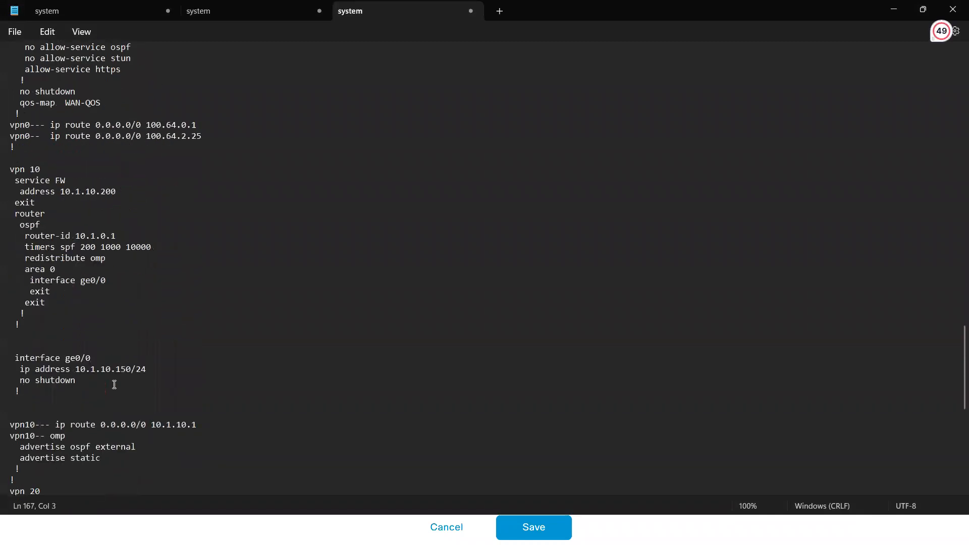
{"action": "key", "text": "Down"}
{"action": "key", "text": "Down"}
{"action": "key", "text": "Down"}
{"action": "key", "text": "Down"}
{"action": "key", "text": "Down"}
{"action": "key", "text": "Down"}
{"action": "key", "text": "Down"}
{"action": "key", "text": "Down"}
{"action": "key", "text": "Down"}
{"action": "key", "text": "Down"}
{"action": "key", "text": "Down"}
{"action": "key", "text": "Down"}
{"action": "key", "text": "Down"}
{"action": "key", "text": "Down"}
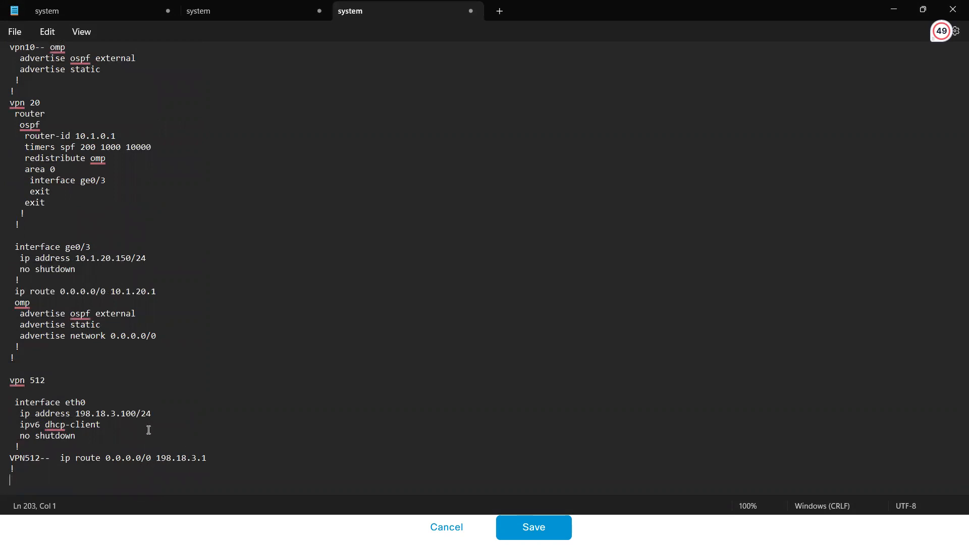
{"action": "key", "text": "alt+Tab"}
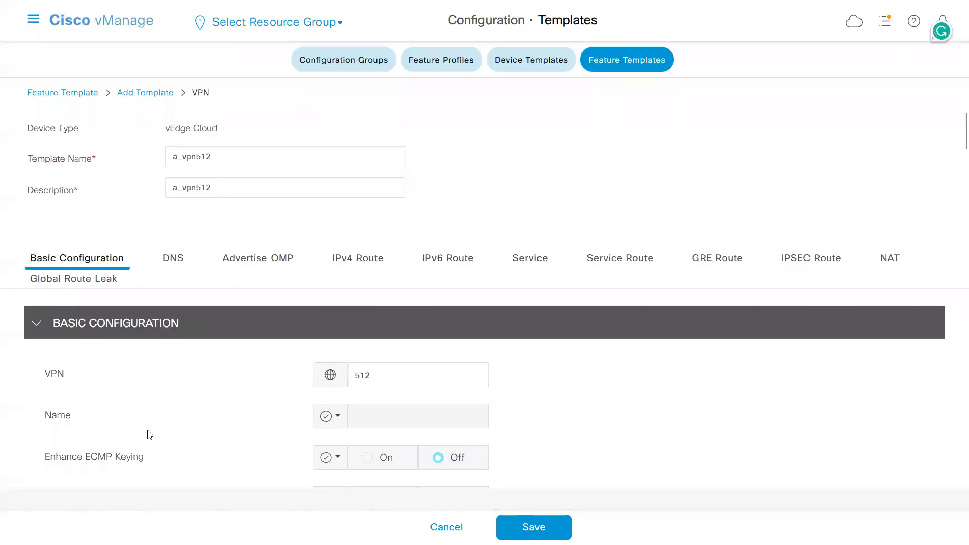
Start a new IPv4 route in the a_vpn512 template with prefix 0.0.0.0/0.
{"action": "left_click", "coordinate": [347, 264]}
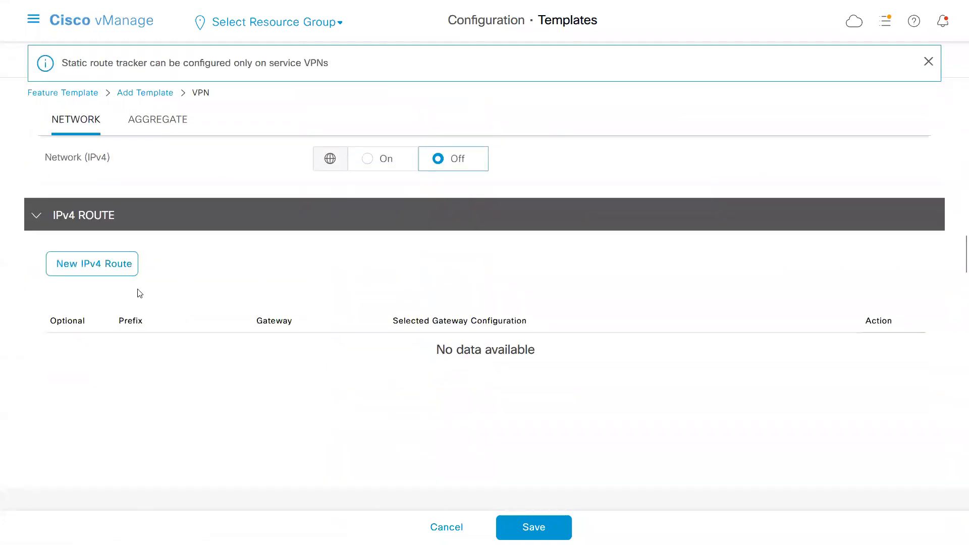
{"action": "left_click", "coordinate": [91, 267]}
{"action": "left_click", "coordinate": [379, 287]}
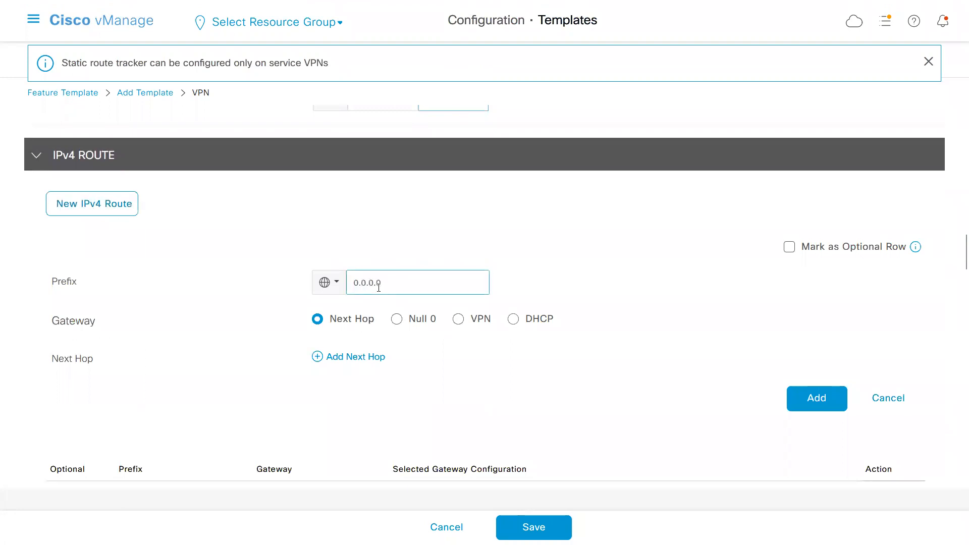
Give the route a next hop with the device-specific address key vpn_next_hop_ip_address_0_mgmt and save the a_vpn512 template.
{"action": "left_click", "coordinate": [357, 356]}
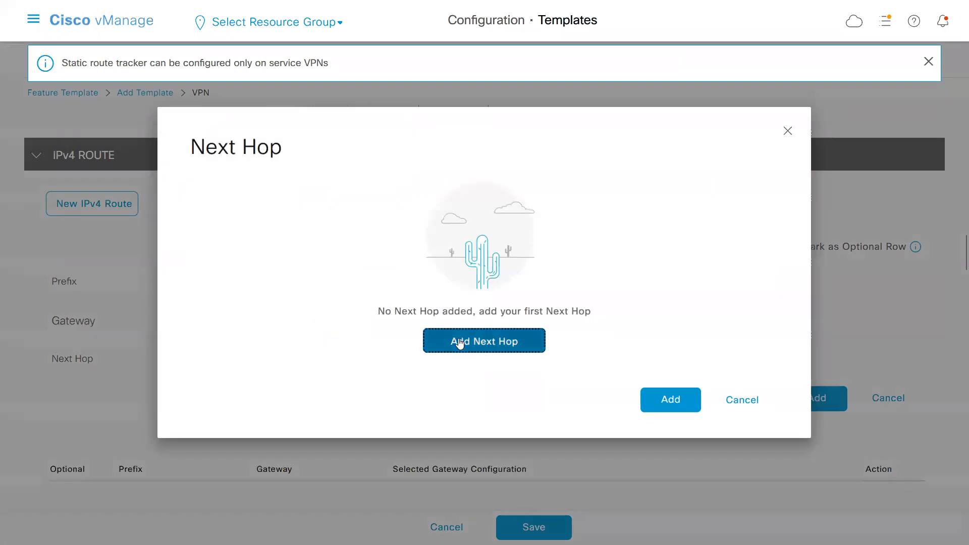
{"action": "left_click", "coordinate": [457, 341]}
{"action": "left_click", "coordinate": [216, 277]}
{"action": "mouse_move", "coordinate": [318, 332]}
{"action": "left_click", "coordinate": [460, 353]}
{"action": "type", "text": "_m"}
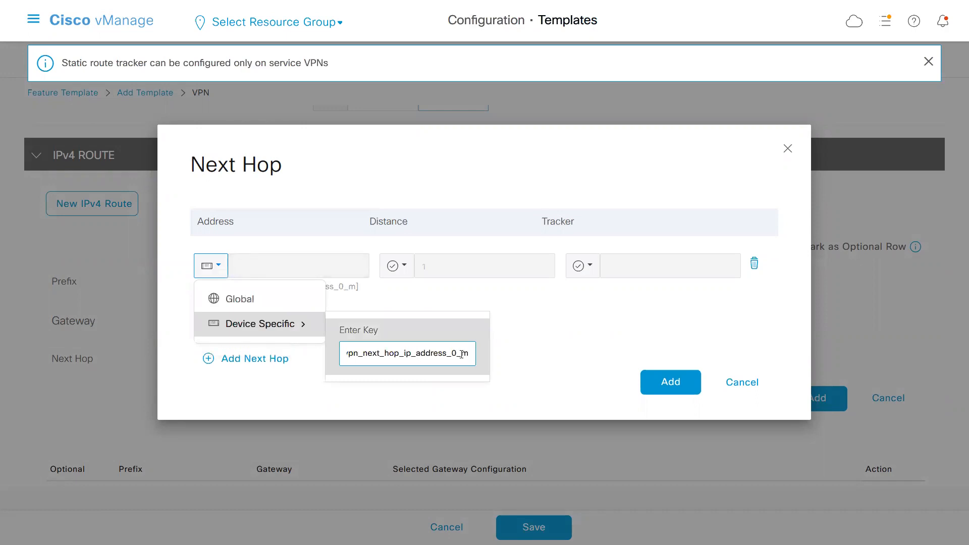
{"action": "type", "text": "gmt"}
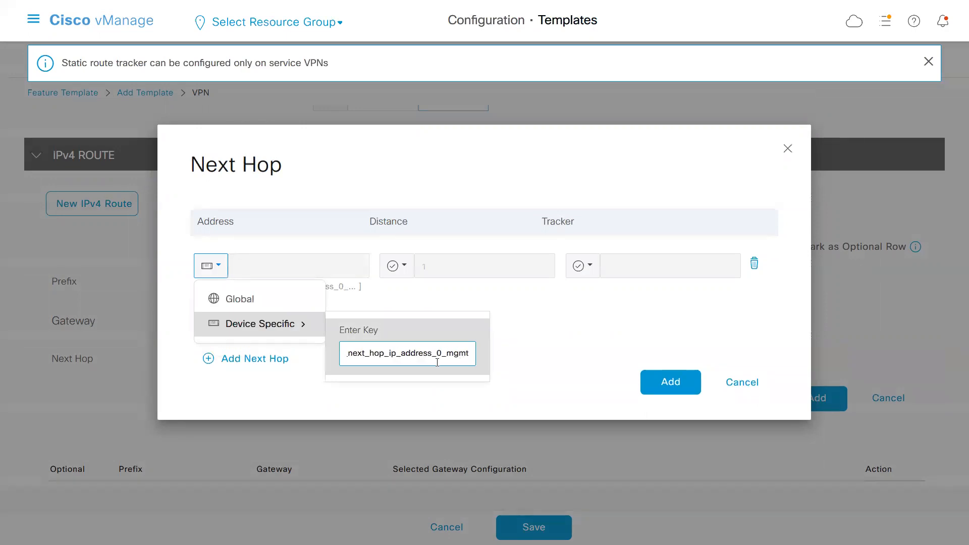
{"action": "left_click", "coordinate": [570, 375]}
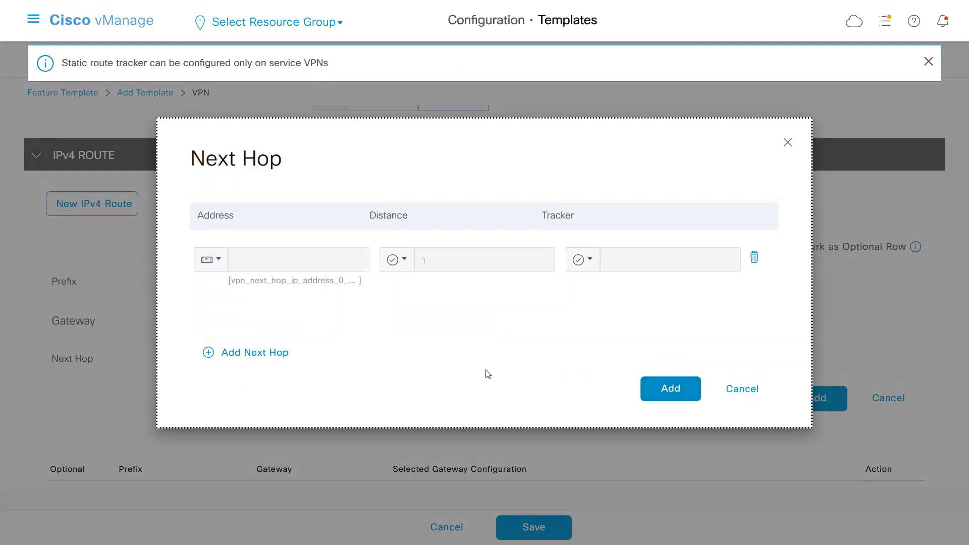
{"action": "left_click", "coordinate": [669, 388]}
{"action": "left_click", "coordinate": [544, 527]}
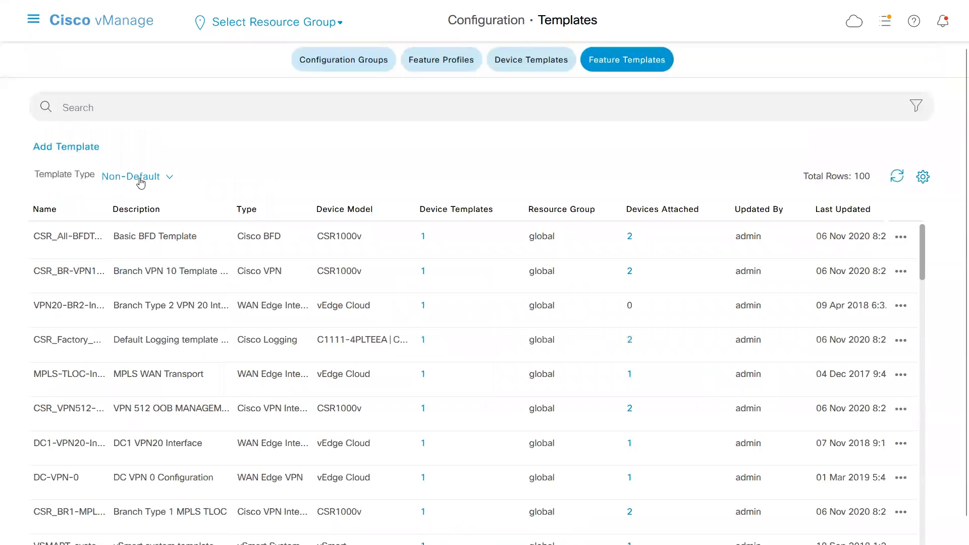
Start a new VPN Interface Ethernet feature template for the vEdge Cloud device model.
{"action": "left_click", "coordinate": [79, 146]}
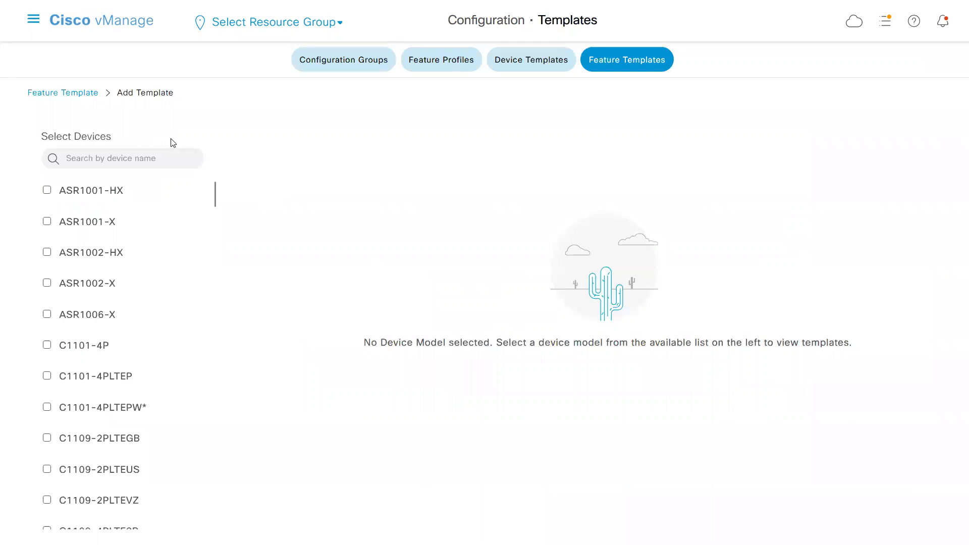
{"action": "type", "text": "clo"}
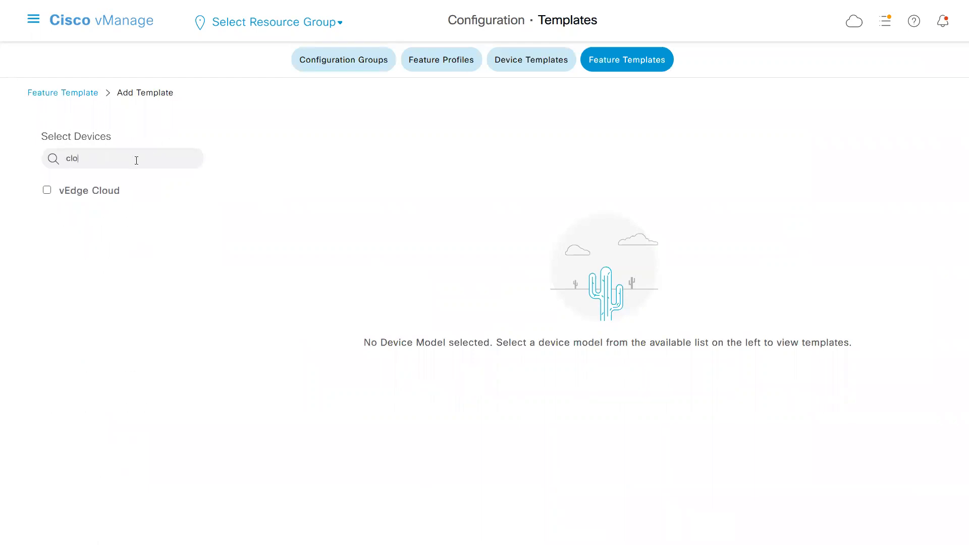
{"action": "left_click", "coordinate": [47, 191]}
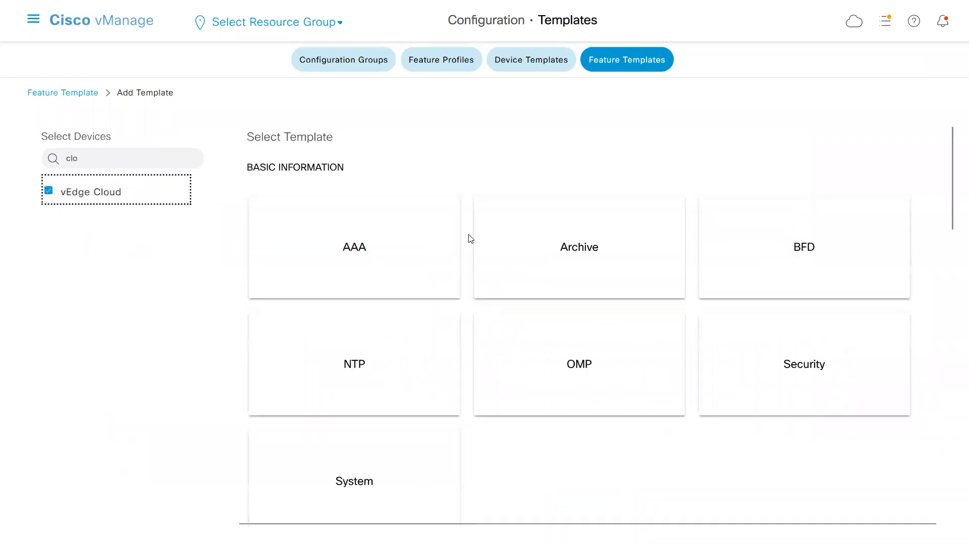
{"action": "left_click", "coordinate": [951, 253]}
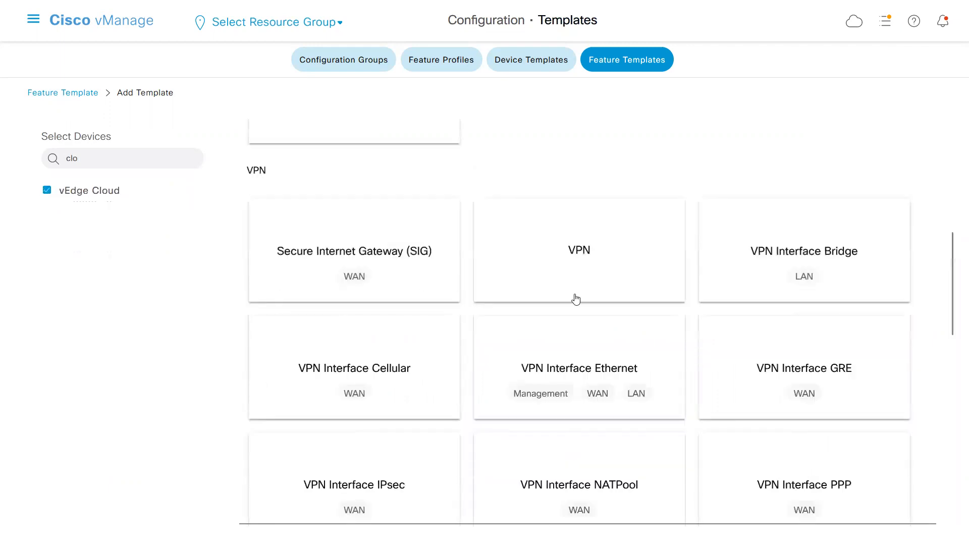
{"action": "left_click", "coordinate": [559, 380]}
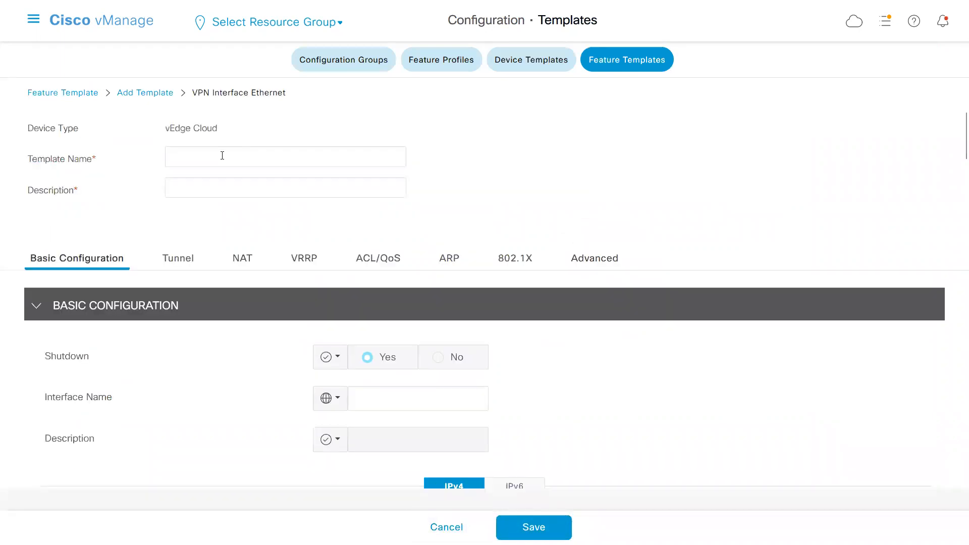
Name the template a_vpn512_interface and reuse that name as its description.
{"action": "left_click", "coordinate": [222, 155]}
{"action": "type", "text": "a_vpn"}
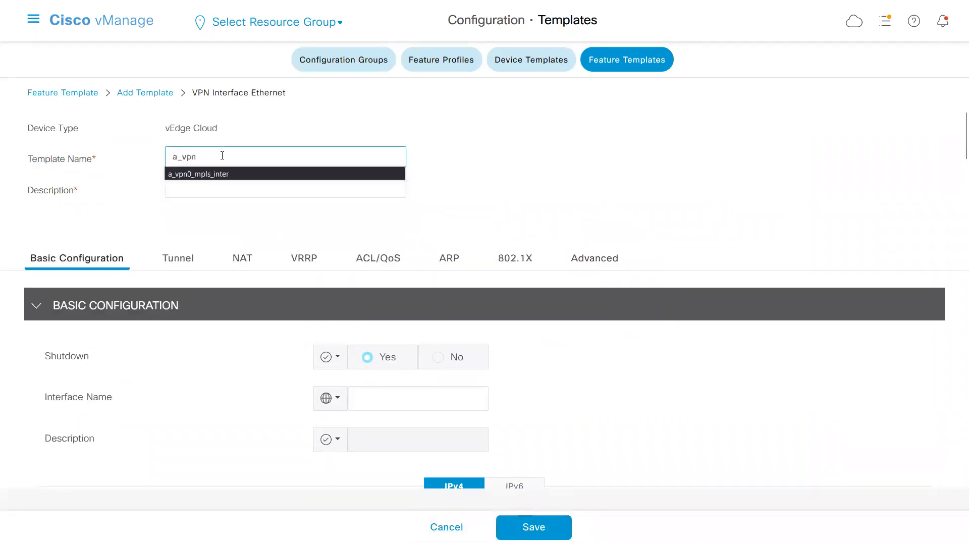
{"action": "type", "text": "512_interface"}
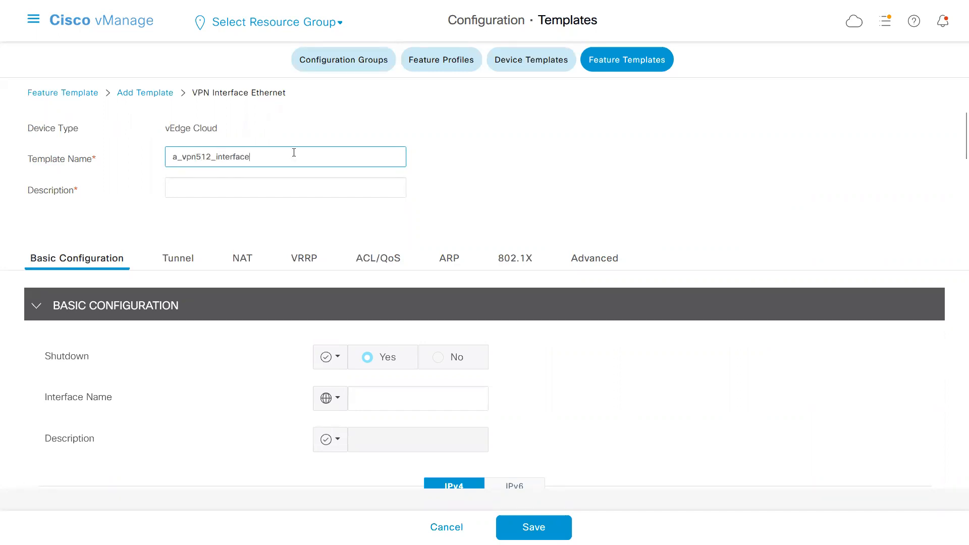
{"action": "key", "text": "ctrl+a"}
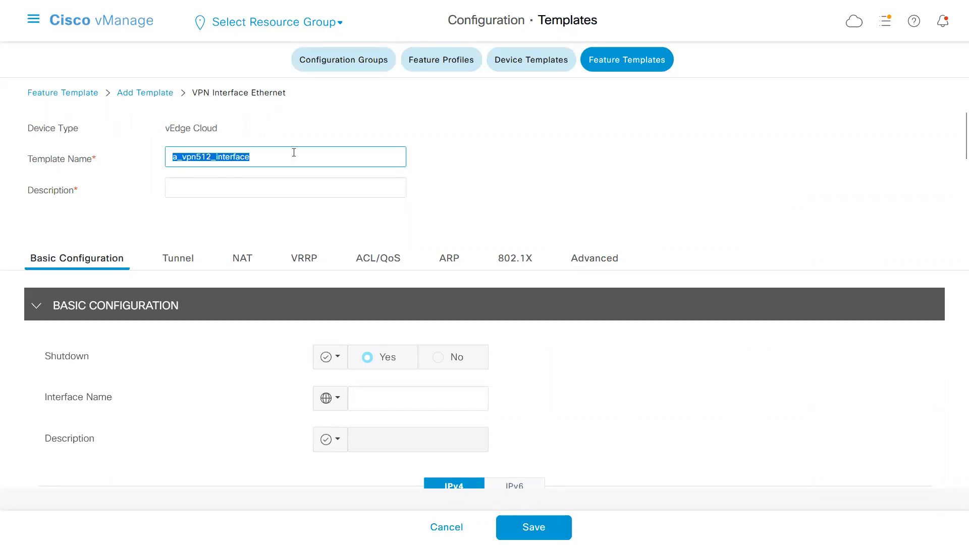
{"action": "left_click", "coordinate": [269, 185]}
{"action": "key", "text": "ctrl+v"}
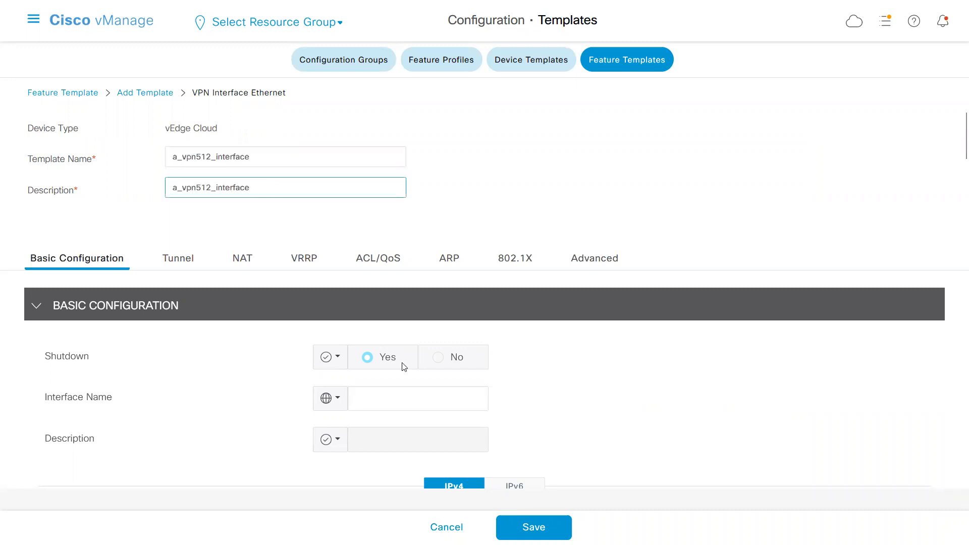
Set the interface's Shutdown option to the global value No.
{"action": "left_click", "coordinate": [331, 357]}
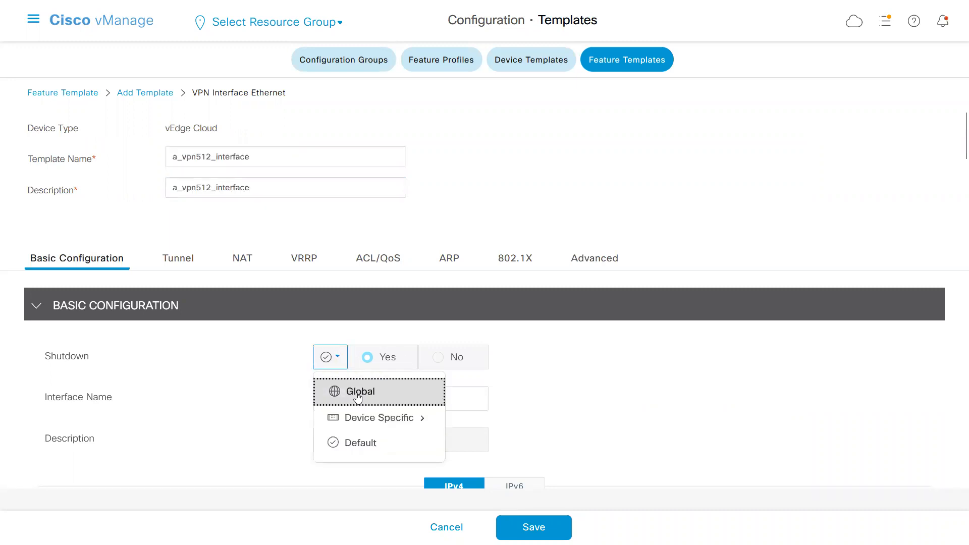
{"action": "left_click", "coordinate": [353, 390]}
{"action": "left_click", "coordinate": [438, 361]}
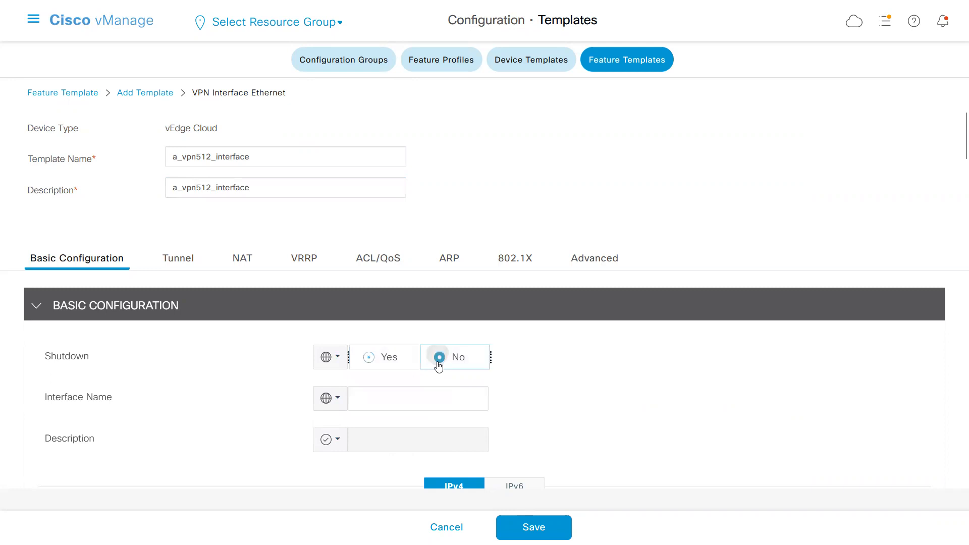
Make the Interface Name device specific with the key vpn_if_name_mgmt.
{"action": "left_click", "coordinate": [336, 402]}
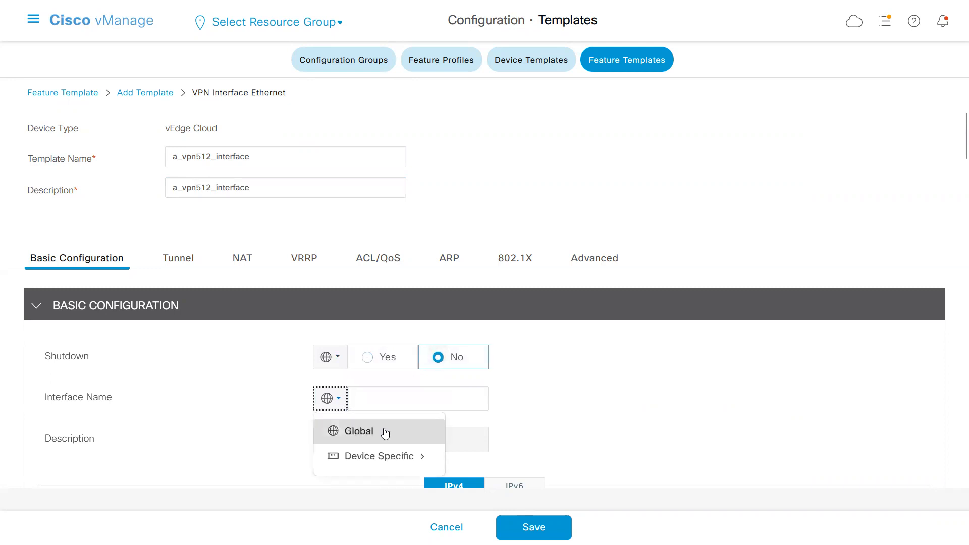
{"action": "mouse_move", "coordinate": [397, 464]}
{"action": "left_click", "coordinate": [520, 484]}
{"action": "type", "text": "_mgmt"}
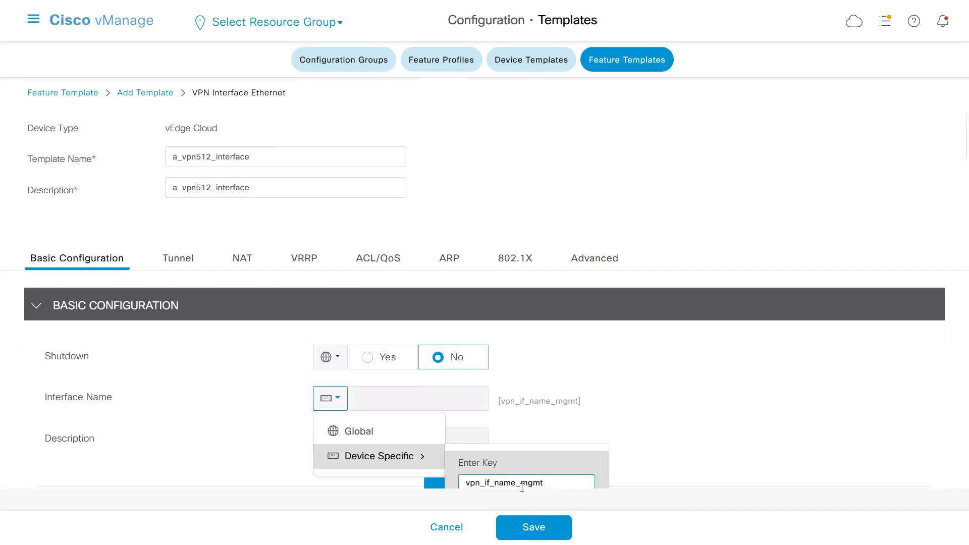
{"action": "left_click", "coordinate": [644, 451]}
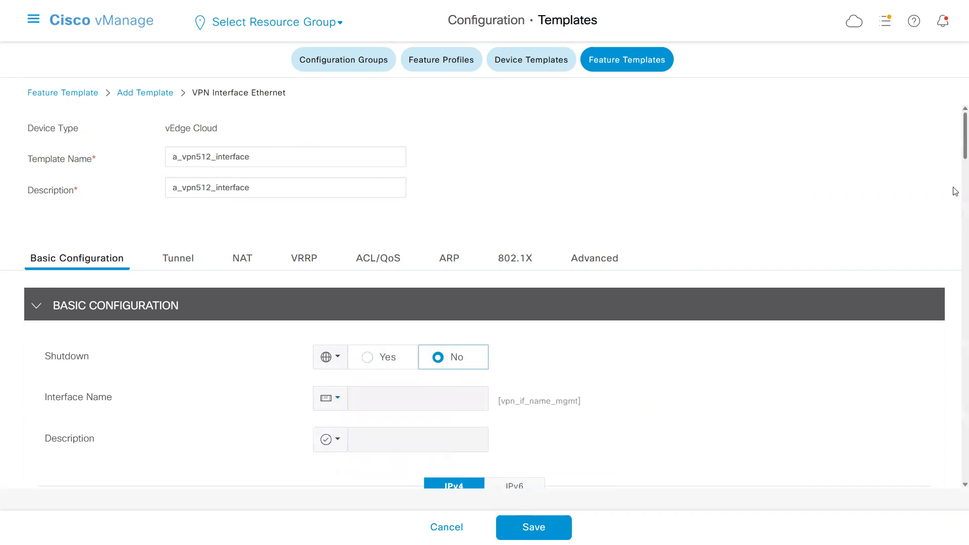
Make the static IPv4 Address device specific with the key vpn_if_ipv4_address_mgmt.
{"action": "scroll", "coordinate": [954, 182], "scroll_direction": "down", "scroll_amount": 5}
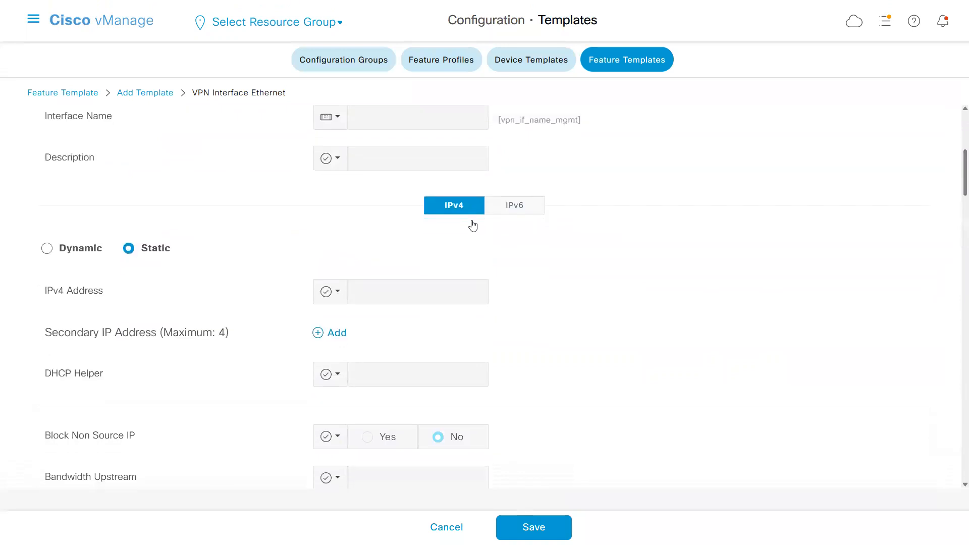
{"action": "left_click", "coordinate": [338, 290]}
{"action": "mouse_move", "coordinate": [404, 350]}
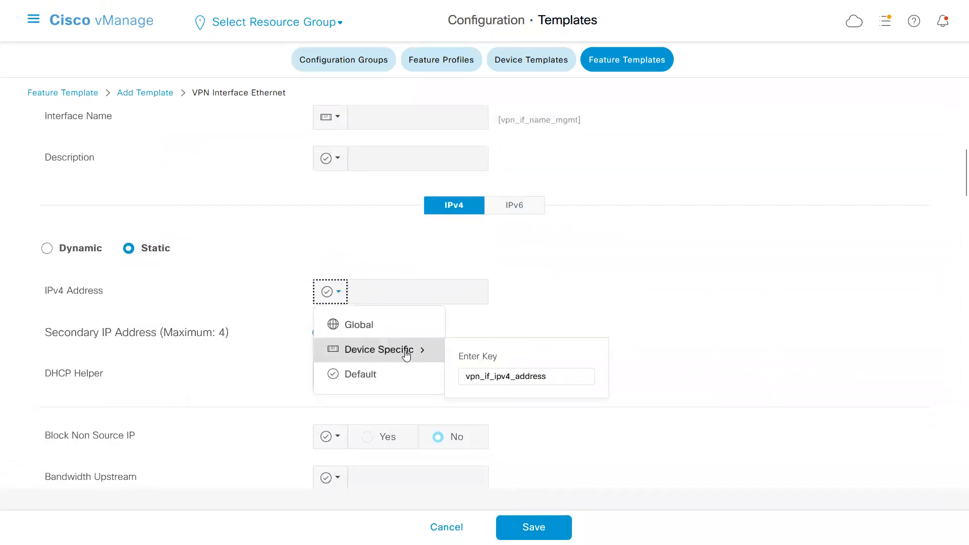
{"action": "left_click", "coordinate": [546, 377]}
{"action": "type", "text": "_mgmt"}
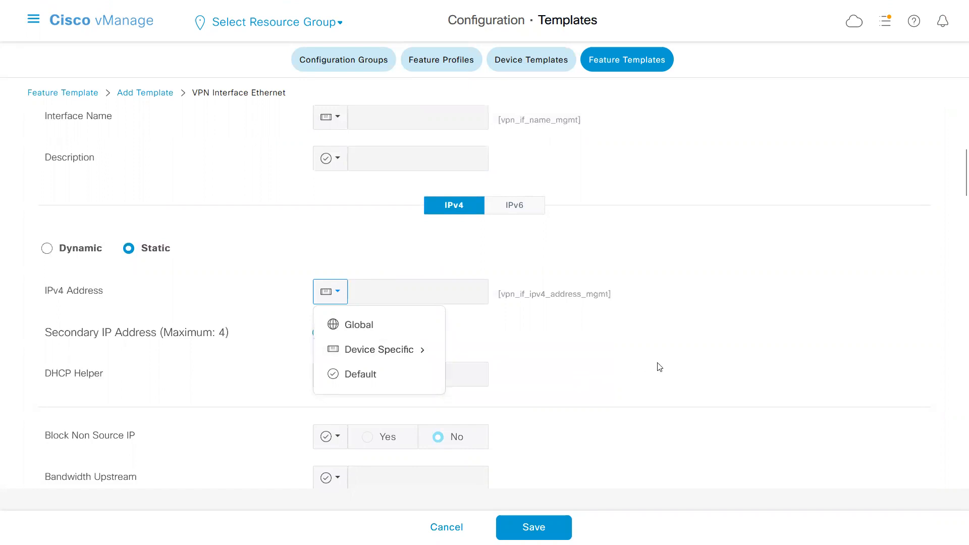
{"action": "left_click", "coordinate": [660, 367]}
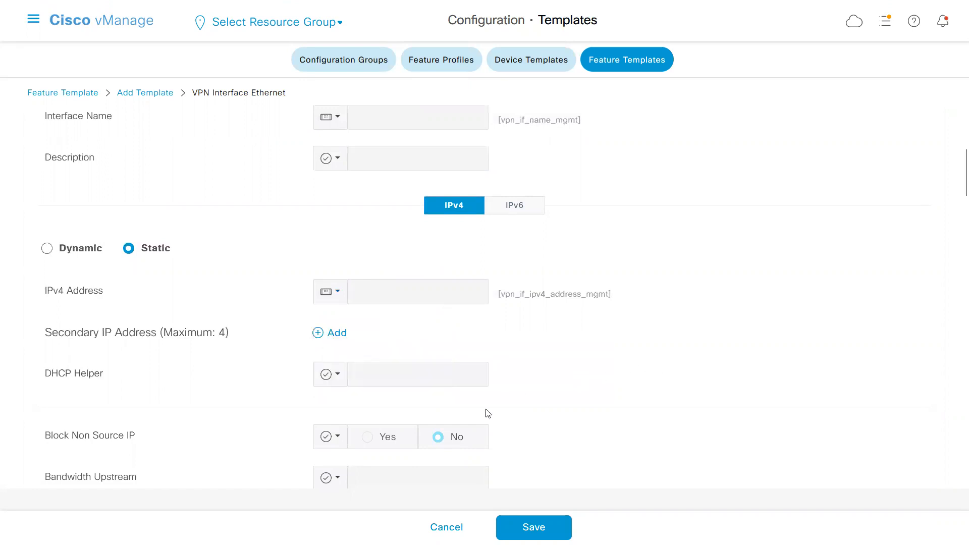
Check the VPN 512 eth0 settings in the Notepad configuration text, then return to vManage and save the a_vpn512_interface template.
{"action": "key", "text": "alt+Tab"}
{"action": "mouse_move", "coordinate": [81, 415]}
{"action": "left_mouse_down"}
{"action": "mouse_move", "coordinate": [113, 419]}
{"action": "mouse_move", "coordinate": [85, 409]}
{"action": "left_mouse_up"}
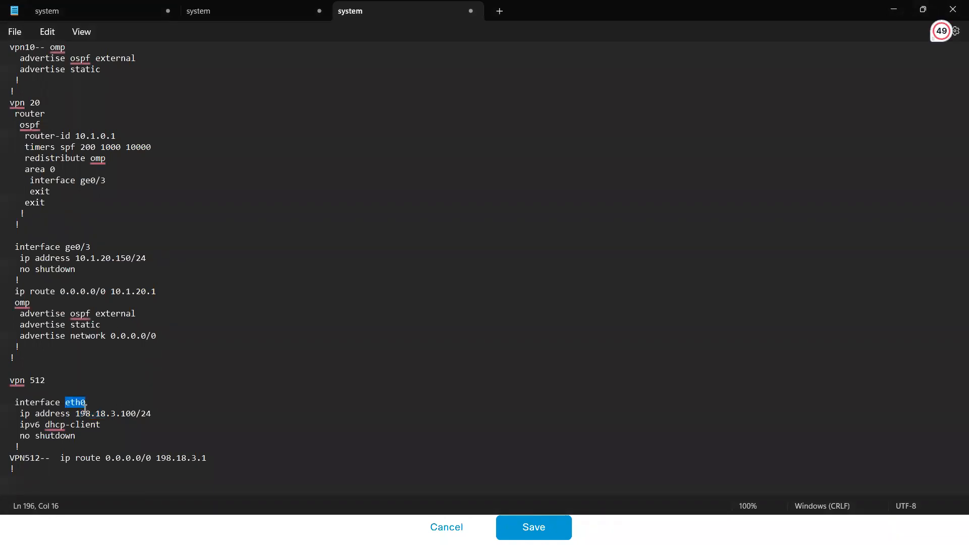
{"action": "mouse_move", "coordinate": [46, 432]}
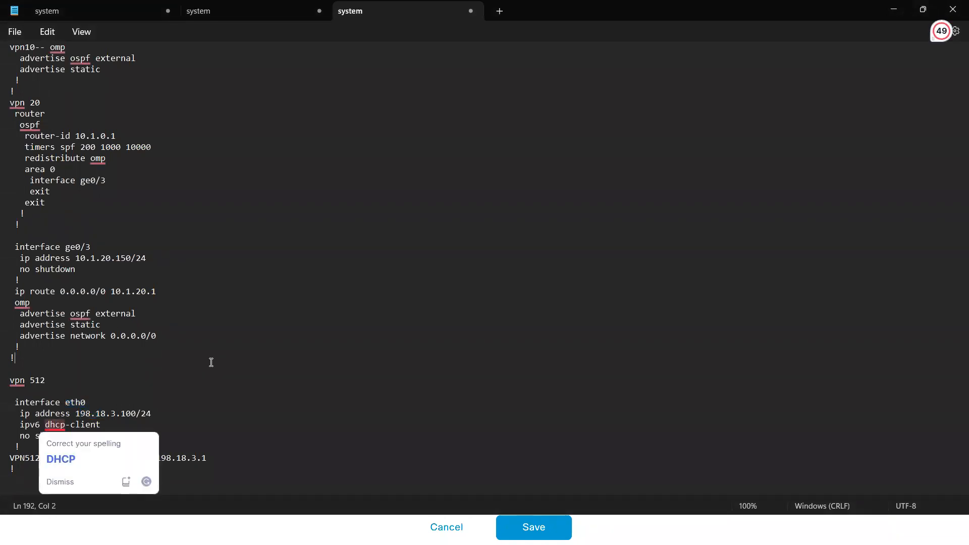
{"action": "key", "text": "alt+Tab"}
{"action": "left_click", "coordinate": [545, 527]}
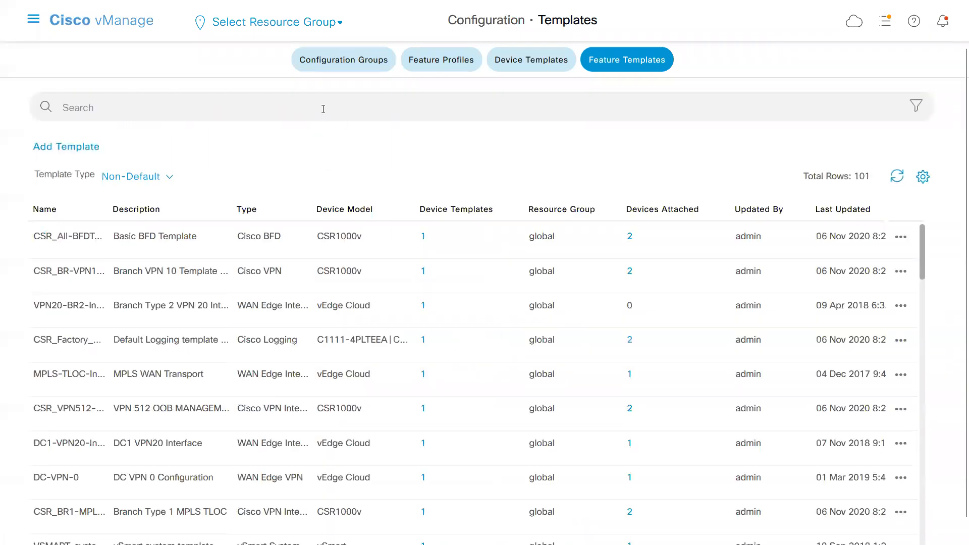
Filter the feature templates by a_ and review the list of matching templates.
{"action": "left_click", "coordinate": [312, 116]}
{"action": "type", "text": "a_"}
{"action": "key", "text": "Return"}
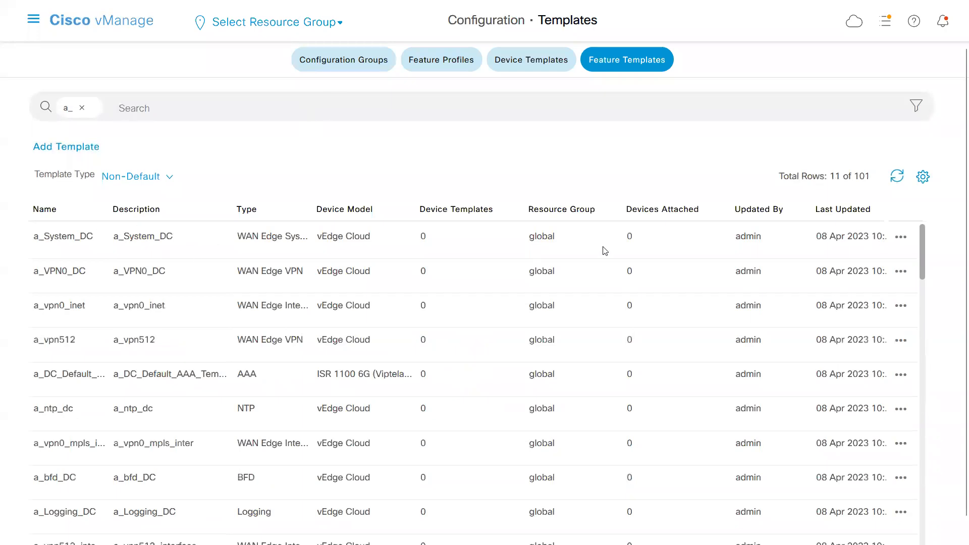
{"action": "double_click", "coordinate": [833, 181]}
{"action": "scroll", "coordinate": [920, 268], "scroll_direction": "down", "scroll_amount": 1}
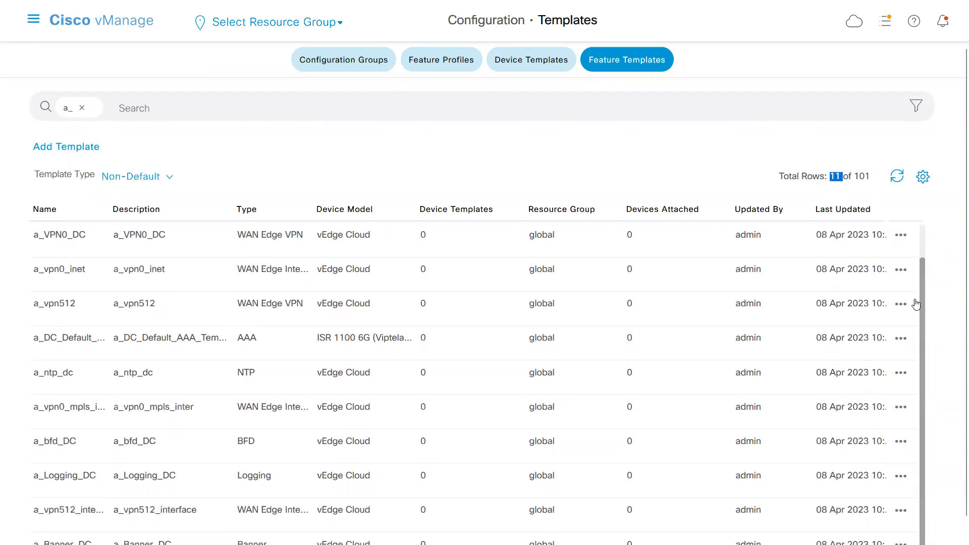
{"action": "left_click", "coordinate": [921, 236]}
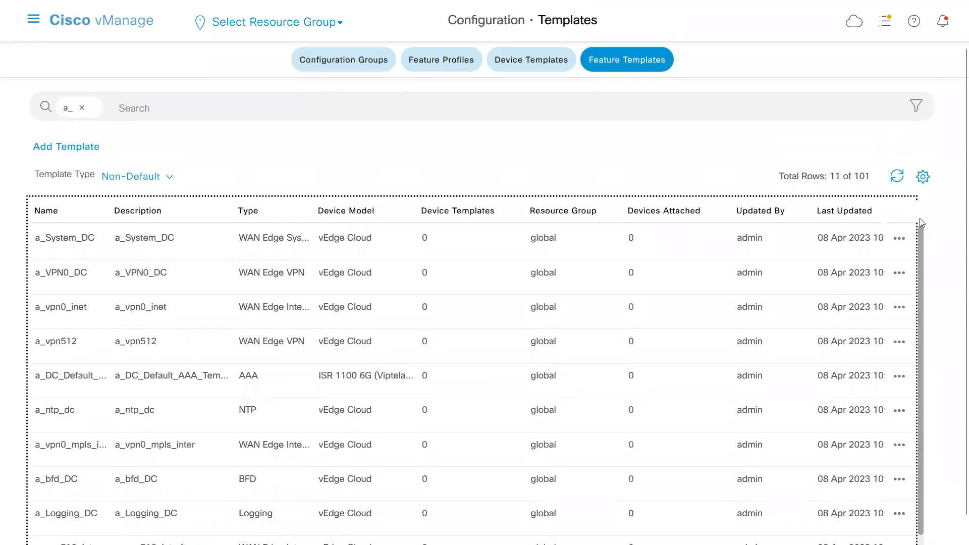
{"action": "left_click", "coordinate": [325, 180]}
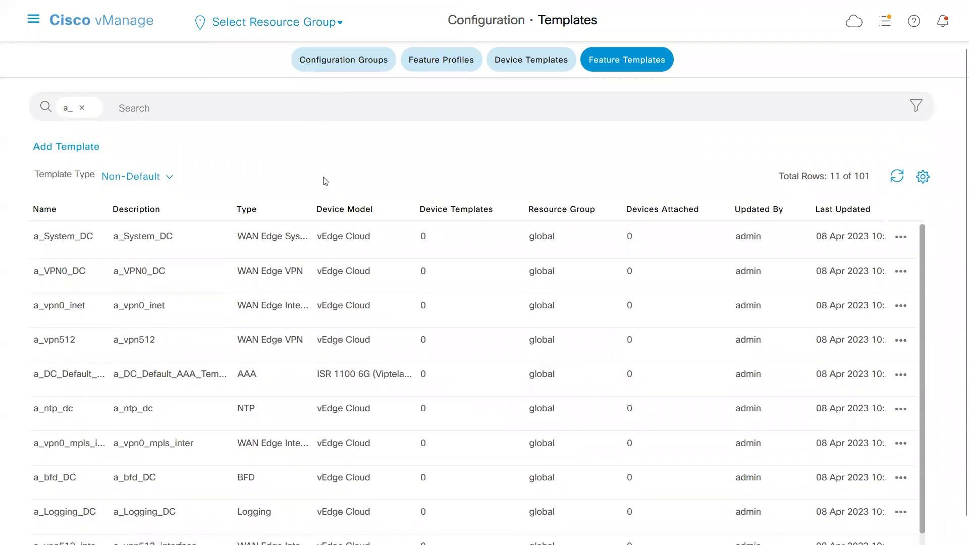
Start a new device template built from feature templates.
{"action": "left_click", "coordinate": [524, 63]}
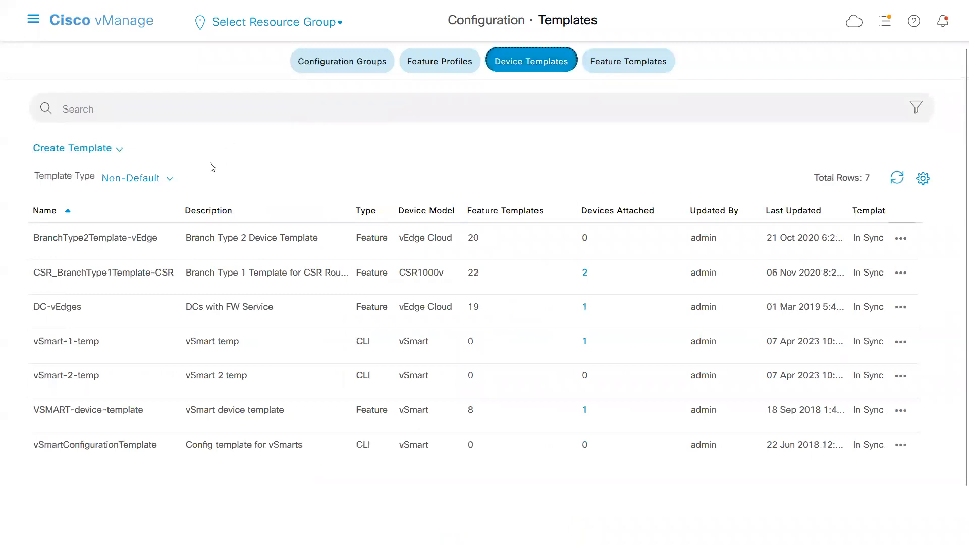
{"action": "left_click", "coordinate": [121, 149]}
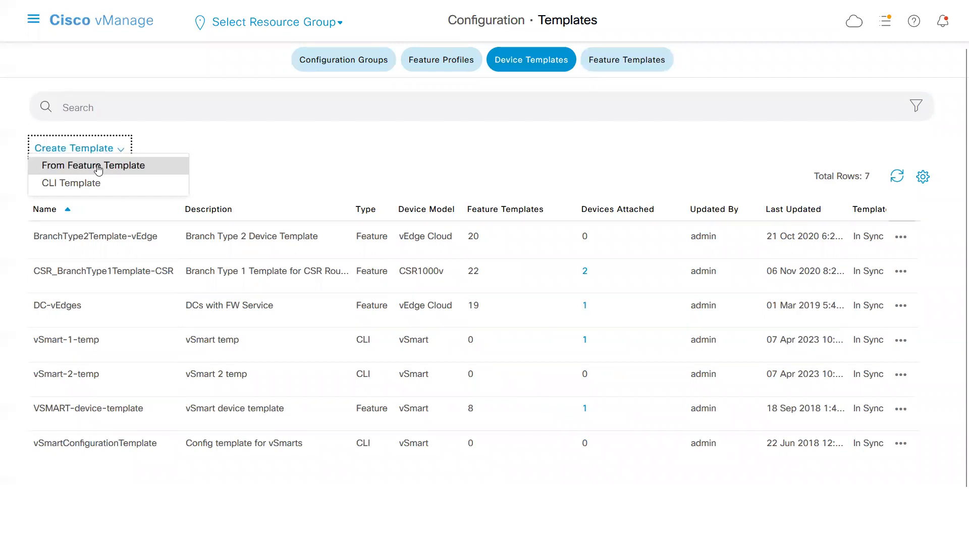
{"action": "left_click", "coordinate": [98, 167]}
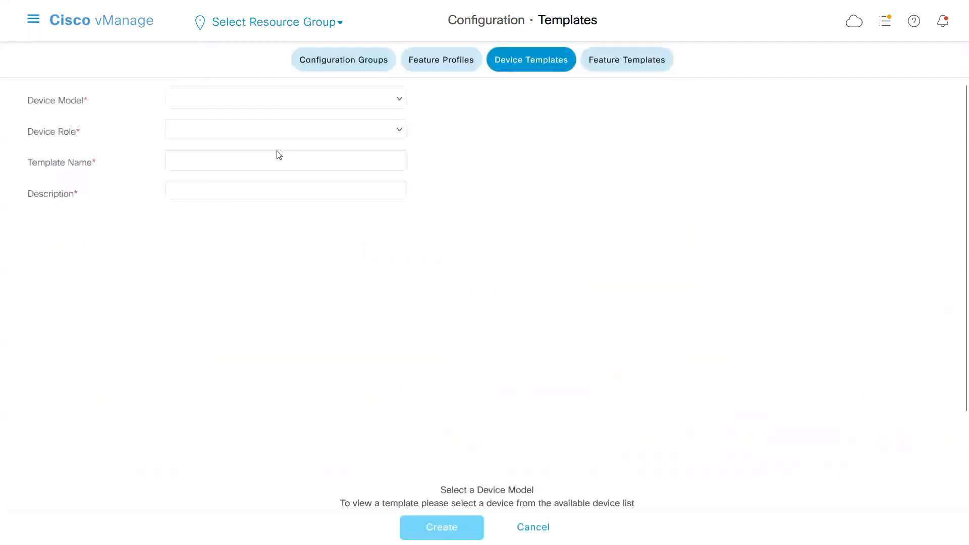
Set the device template's model to vEdge Cloud and its role to SDWAN Edge.
{"action": "left_click", "coordinate": [400, 101]}
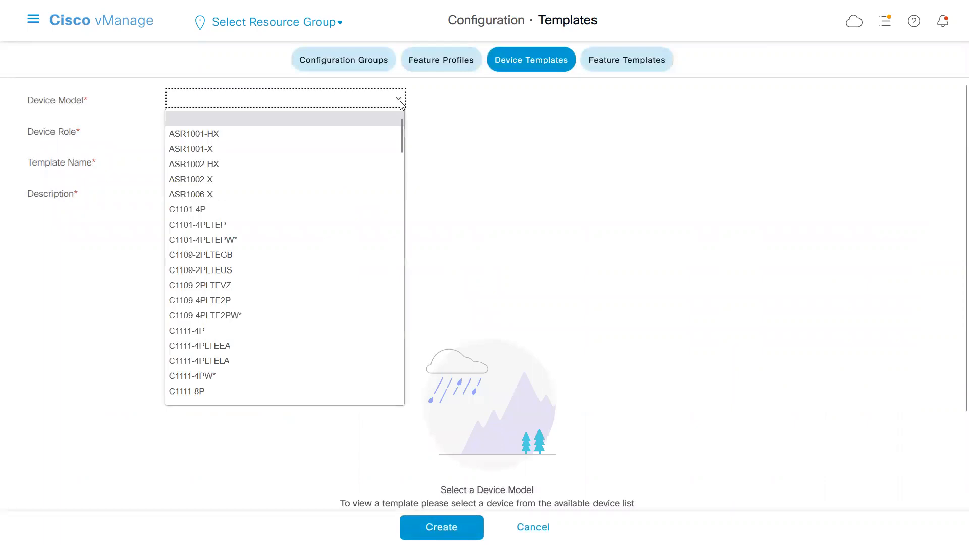
{"action": "left_click", "coordinate": [401, 326]}
{"action": "left_click", "coordinate": [401, 327]}
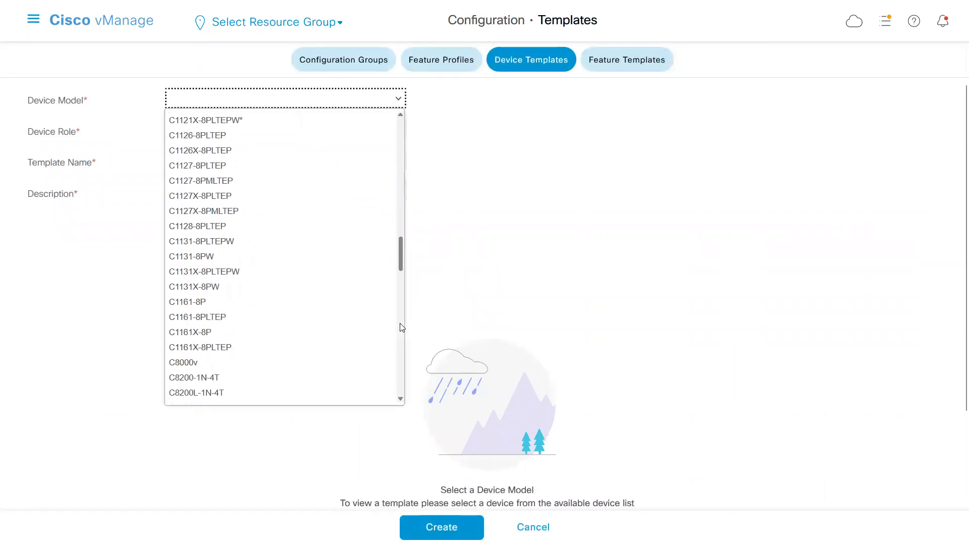
{"action": "left_click", "coordinate": [401, 370]}
{"action": "left_click", "coordinate": [400, 369]}
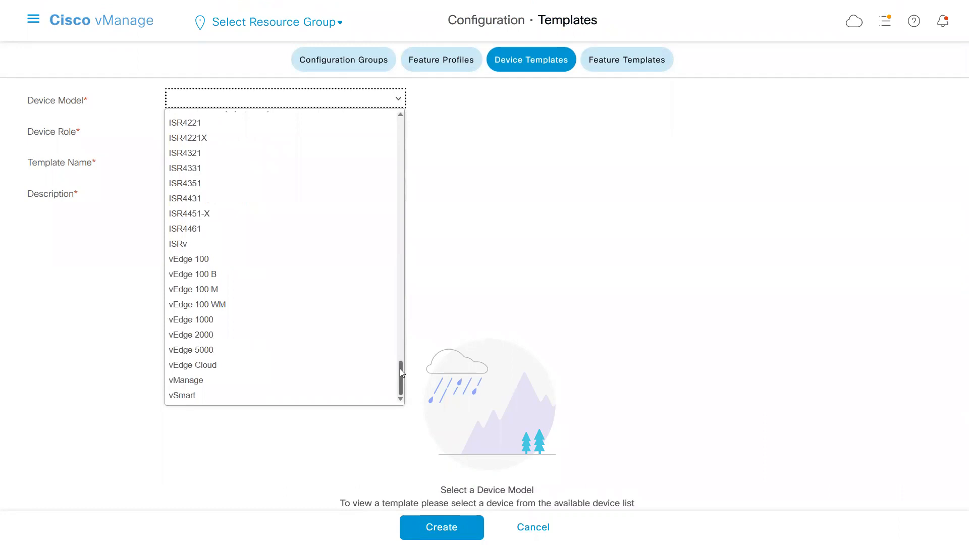
{"action": "left_click", "coordinate": [218, 366]}
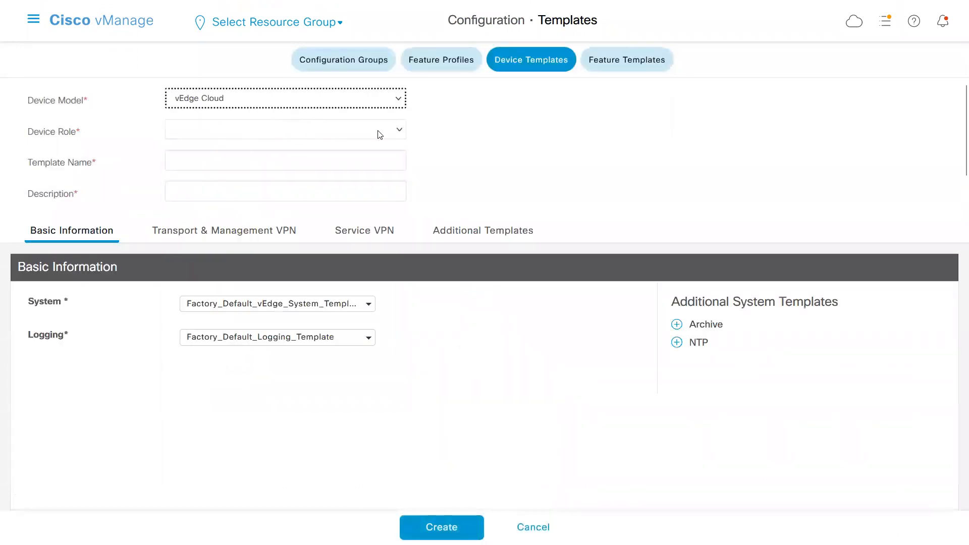
{"action": "left_click", "coordinate": [398, 133]}
{"action": "left_click", "coordinate": [217, 165]}
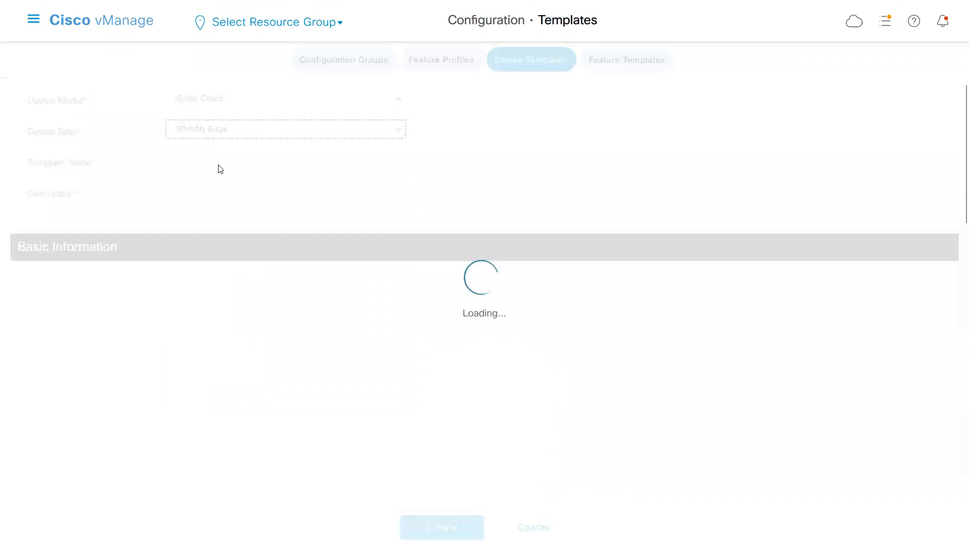
Name the device template a_DC_temp and reuse that name as its description.
{"action": "left_click", "coordinate": [221, 163]}
{"action": "type", "text": "a"}
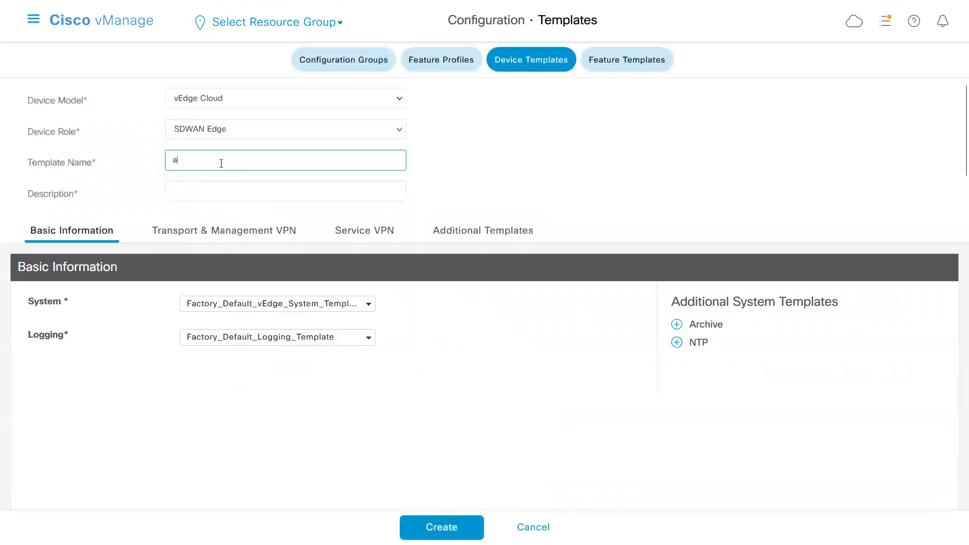
{"action": "type", "text": "_DC"}
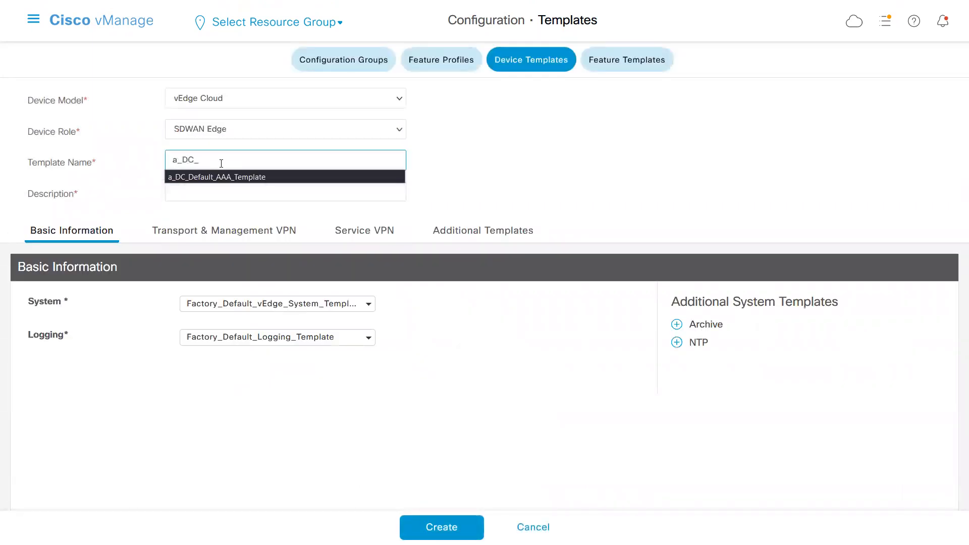
{"action": "type", "text": "_temp"}
{"action": "key", "text": "ctrl+a"}
{"action": "key", "text": "ctrl+c"}
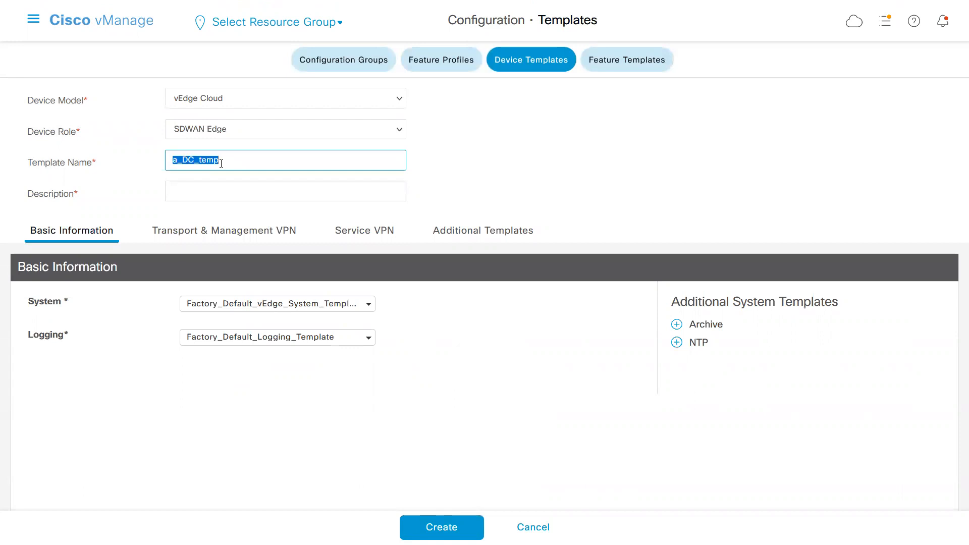
{"action": "left_click", "coordinate": [217, 188]}
{"action": "key", "text": "ctrl+v"}
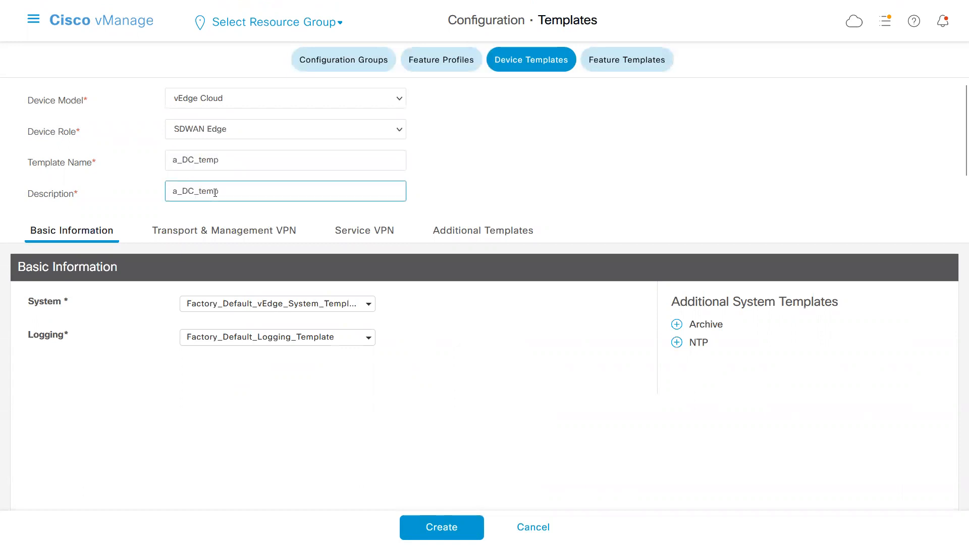
{"action": "left_click", "coordinate": [571, 218]}
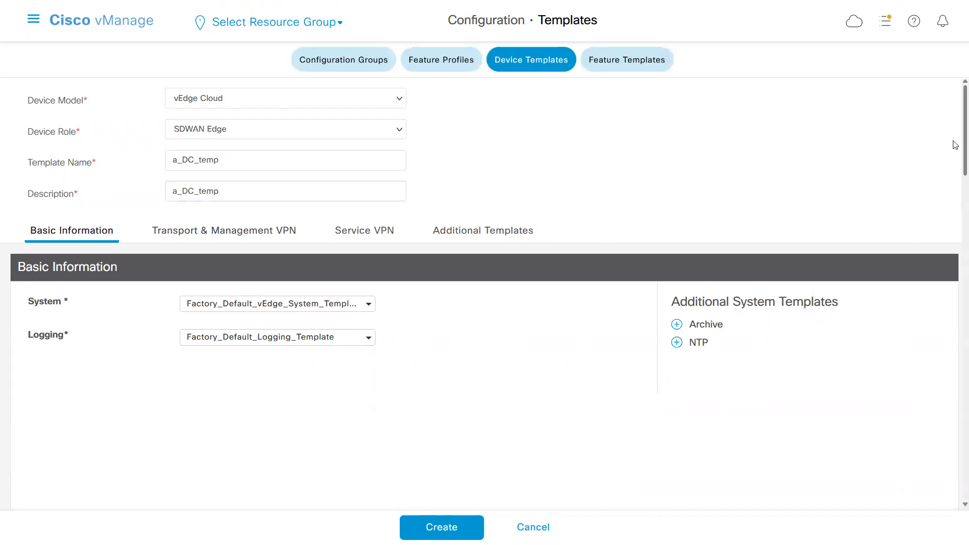
Assign a_System_DC as the System template and a_Logging_DC as the Logging template in the basic information.
{"action": "scroll", "coordinate": [956, 147], "scroll_direction": "down", "scroll_amount": 2}
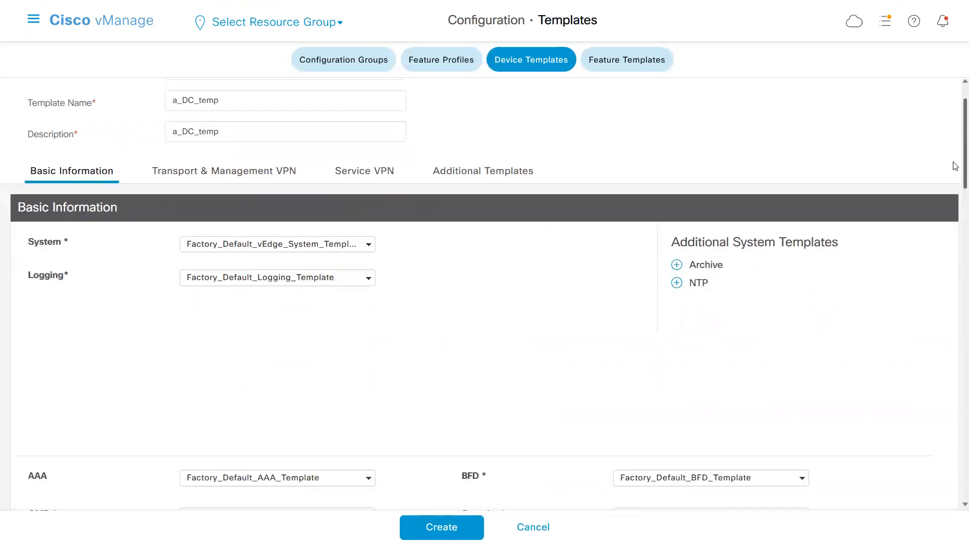
{"action": "left_click", "coordinate": [368, 202]}
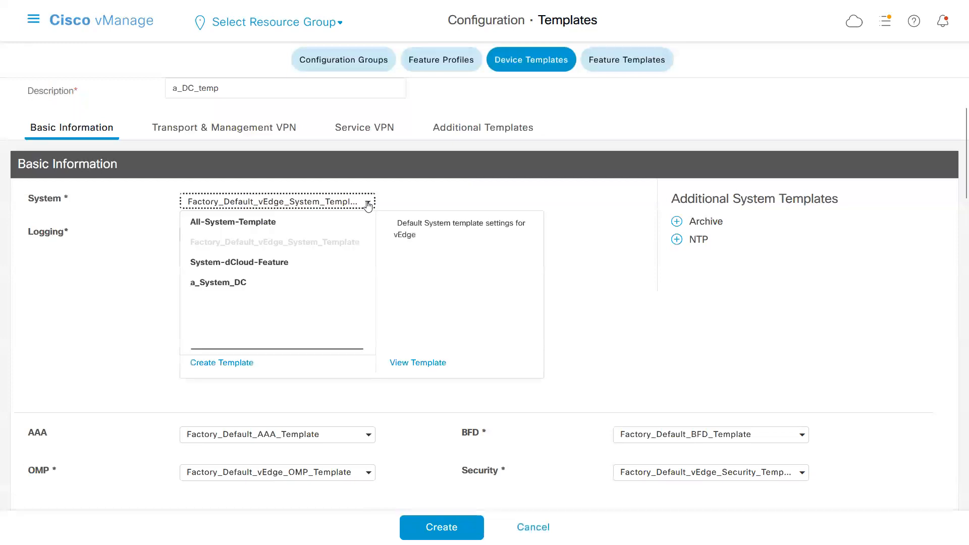
{"action": "left_click", "coordinate": [232, 284]}
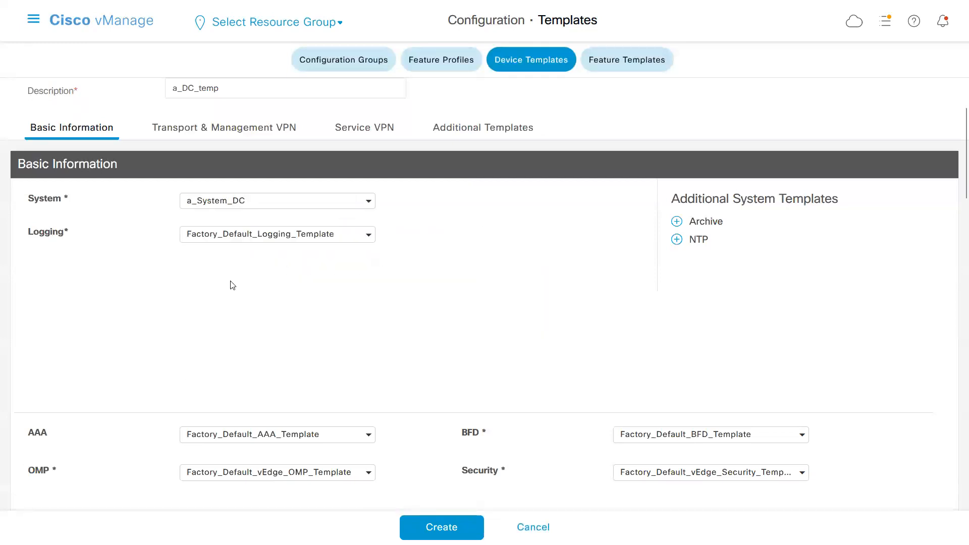
{"action": "left_click", "coordinate": [367, 236]}
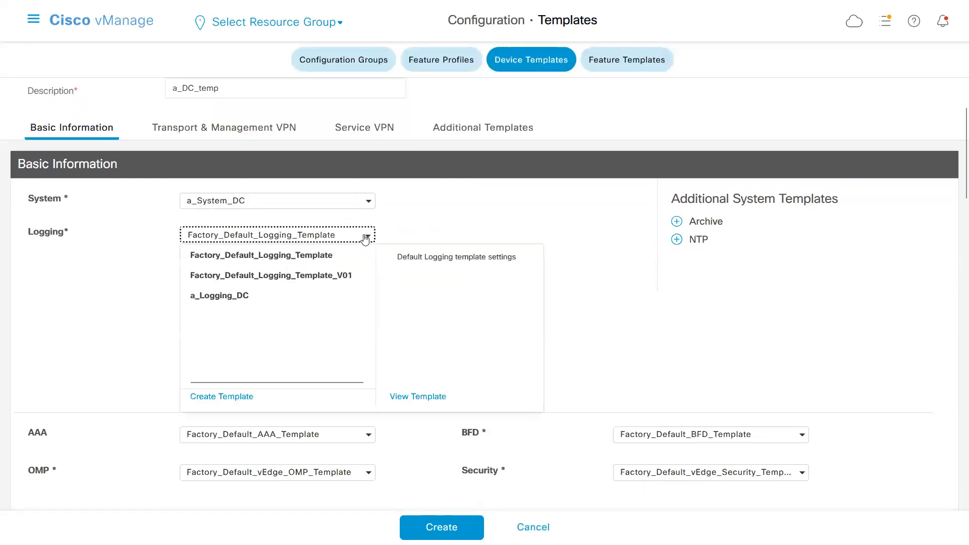
{"action": "left_click", "coordinate": [241, 298]}
Add an NTP template to the basic information and set it to a_ntp_dc.
{"action": "left_click", "coordinate": [676, 241]}
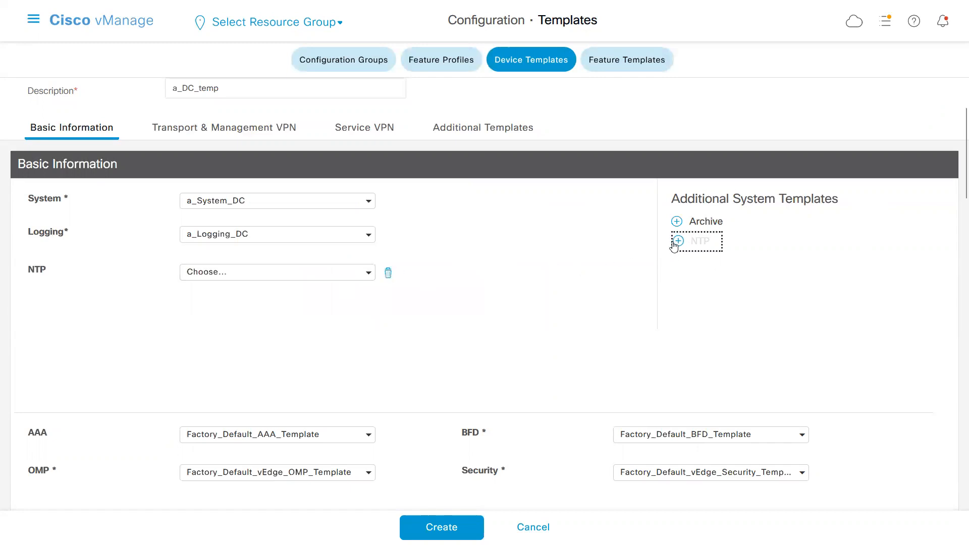
{"action": "left_click", "coordinate": [369, 275]}
{"action": "left_click", "coordinate": [250, 297]}
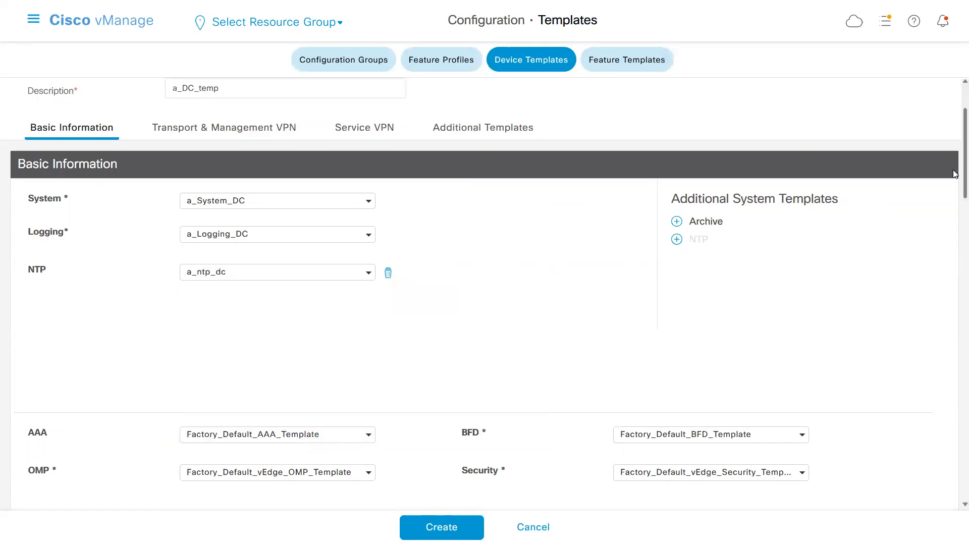
Set the AAA template to a_DC_Default_AAA_Template and the BFD template to a_bfd_DC, keeping the factory-default OMP and Security templates.
{"action": "scroll", "coordinate": [956, 175], "scroll_direction": "down", "scroll_amount": 5}
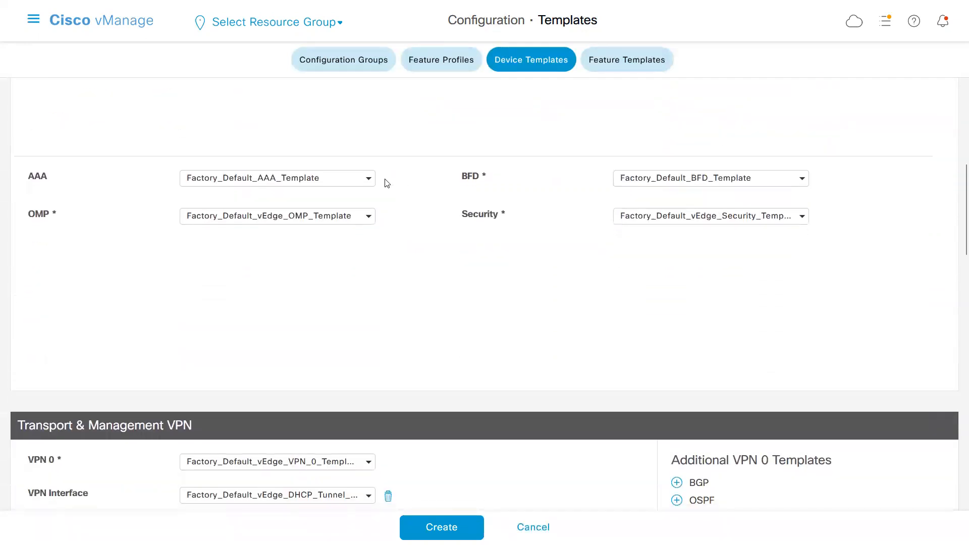
{"action": "left_click", "coordinate": [366, 179]}
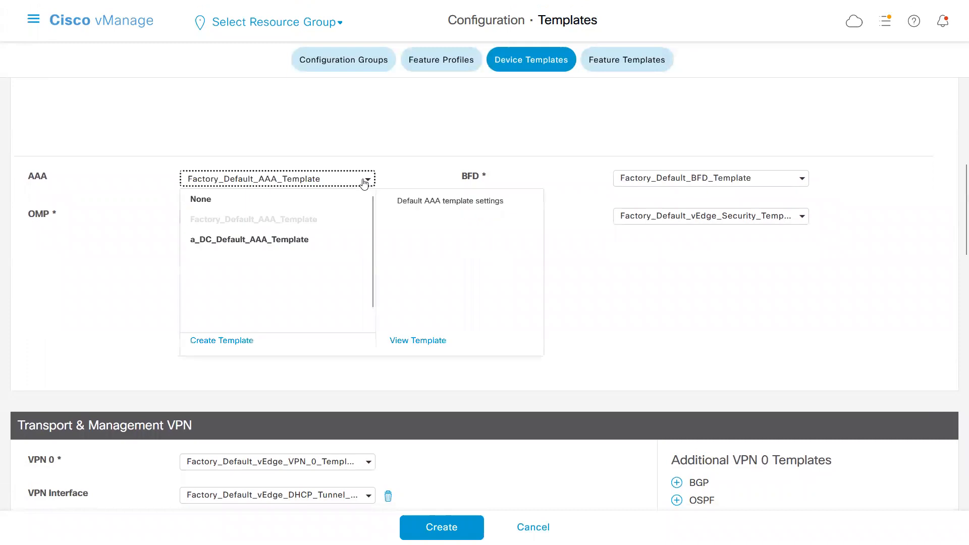
{"action": "left_click", "coordinate": [227, 245]}
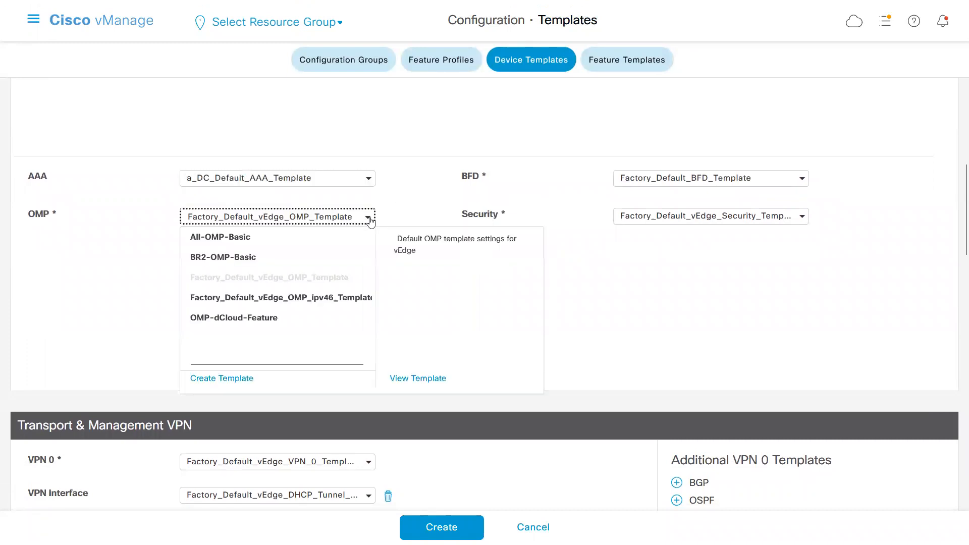
{"action": "left_click", "coordinate": [138, 267]}
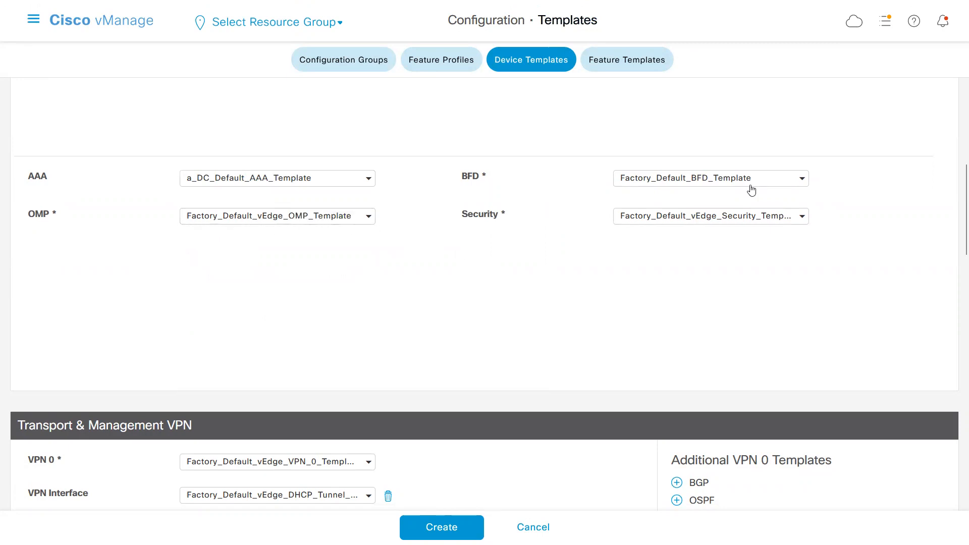
{"action": "left_click", "coordinate": [802, 179]}
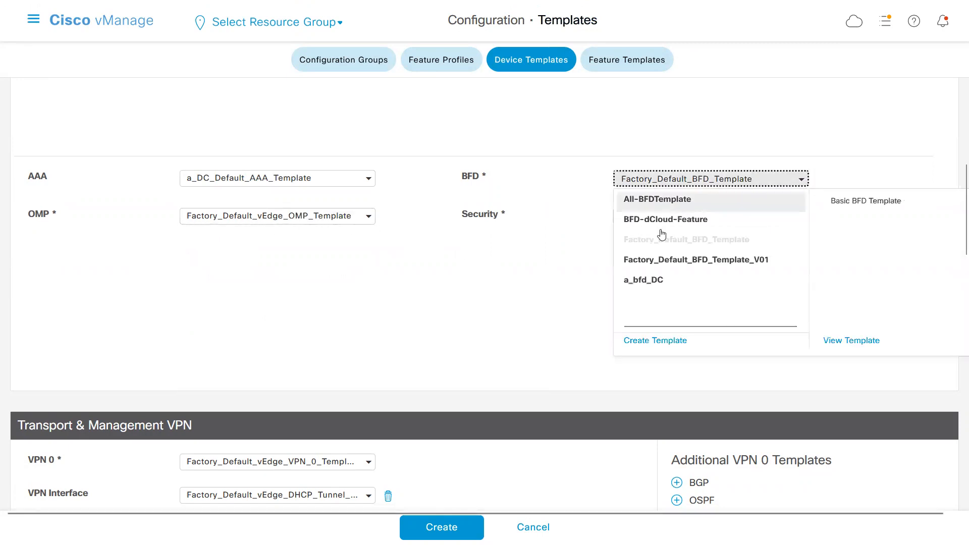
{"action": "left_click", "coordinate": [644, 280]}
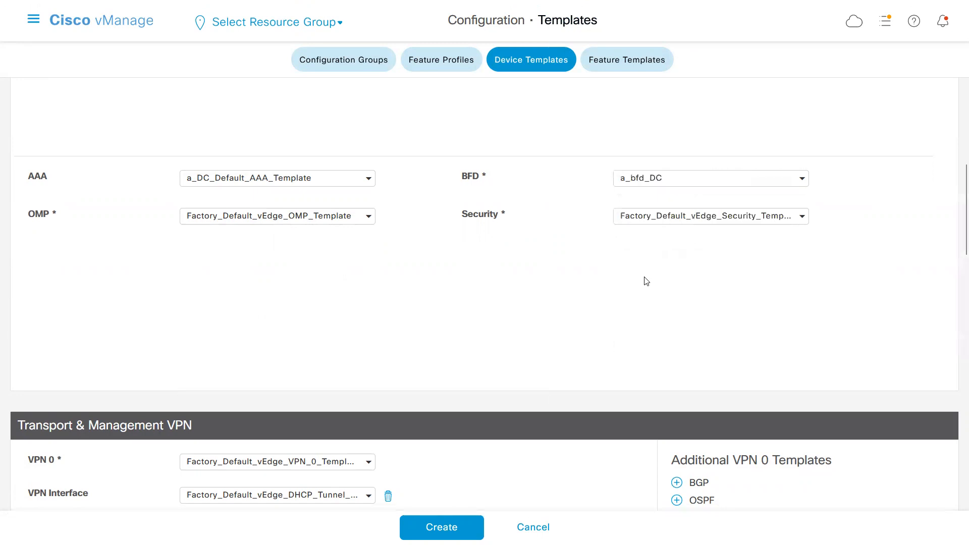
{"action": "left_click", "coordinate": [801, 219]}
{"action": "left_click", "coordinate": [579, 271]}
Assign DC-VPN-0 as the VPN 0 template in the Transport & Management VPN section.
{"action": "scroll", "coordinate": [956, 239], "scroll_direction": "down", "scroll_amount": 1}
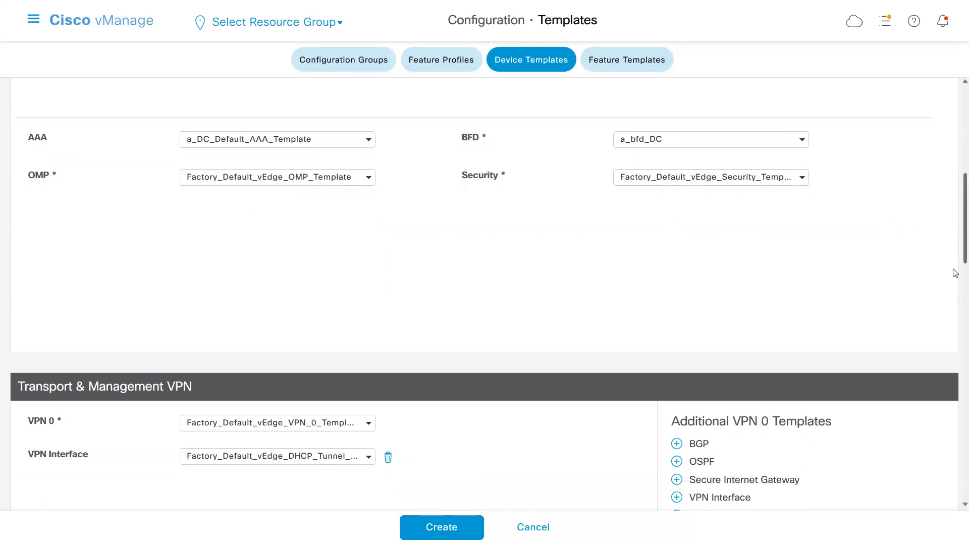
{"action": "scroll", "coordinate": [955, 244], "scroll_direction": "down", "scroll_amount": 5}
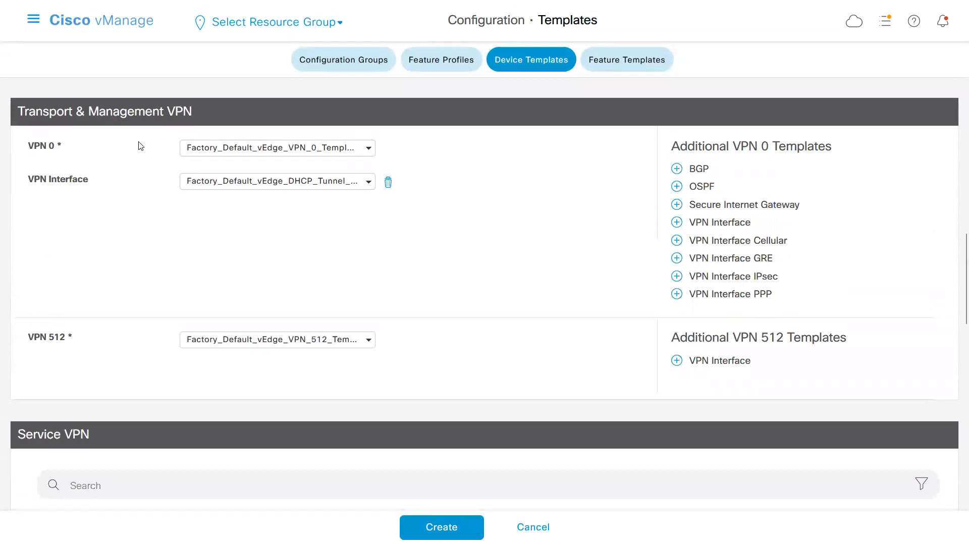
{"action": "left_click", "coordinate": [365, 154]}
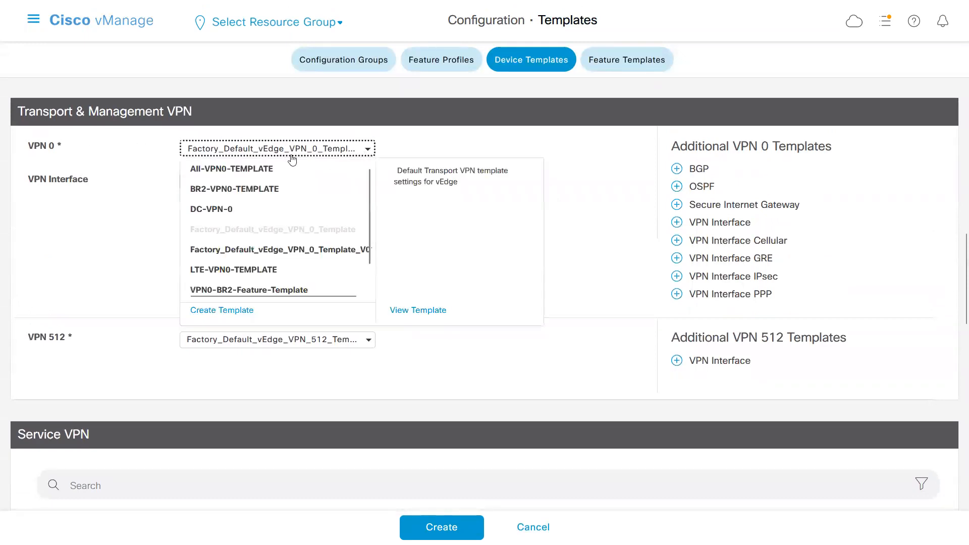
{"action": "left_click", "coordinate": [215, 209]}
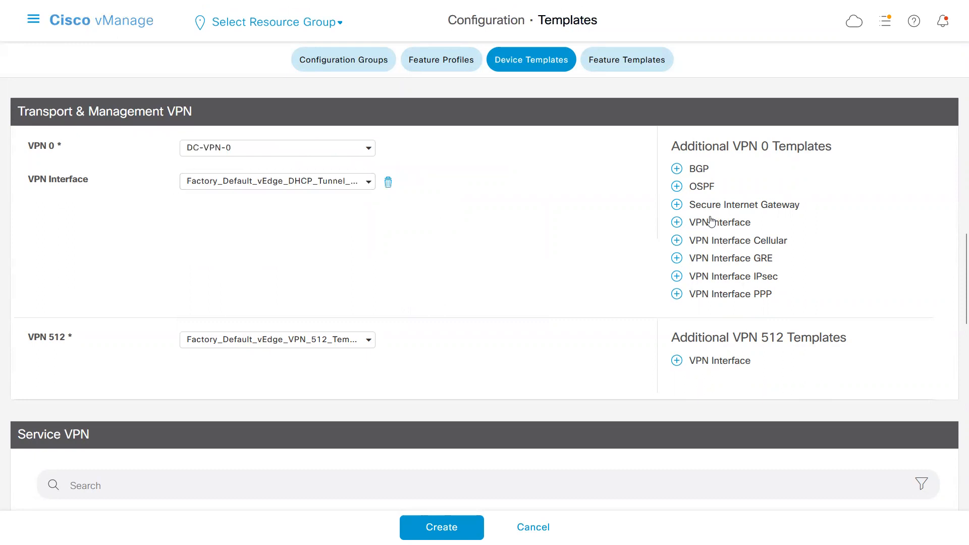
Add a second VPN Interface to VPN 0 and set the first VPN Interface to a_vpn0_inet.
{"action": "left_click", "coordinate": [678, 225]}
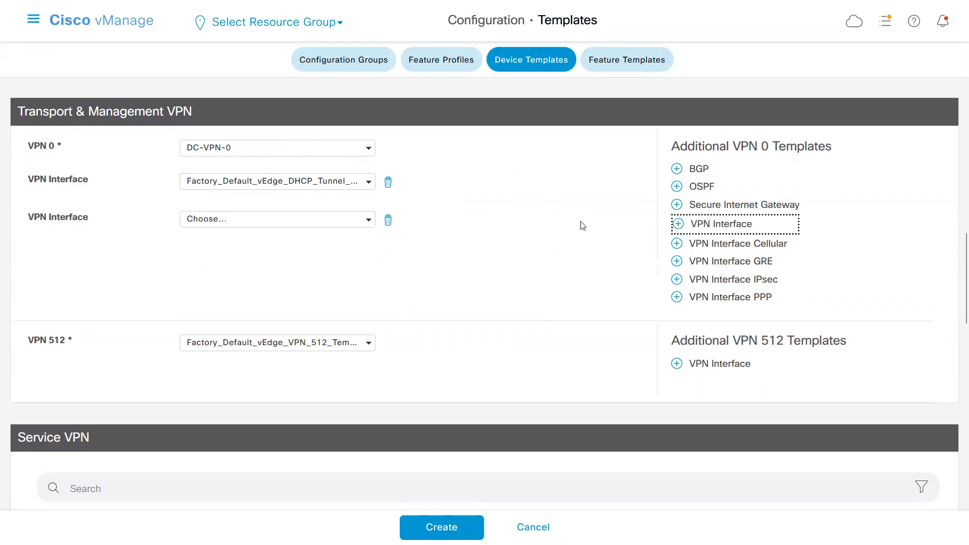
{"action": "left_click", "coordinate": [370, 186]}
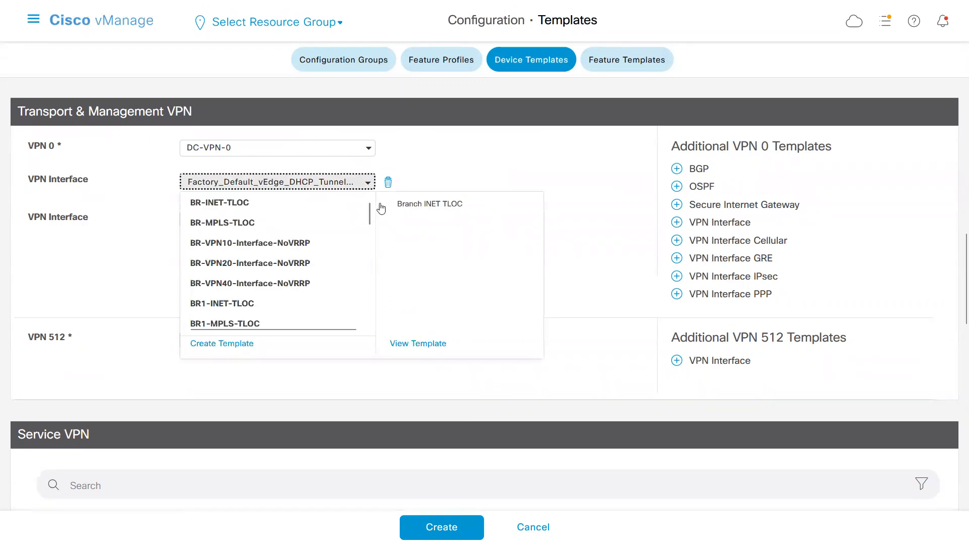
{"action": "left_click_drag", "start_coordinate": [369, 213], "coordinate": [373, 312]}
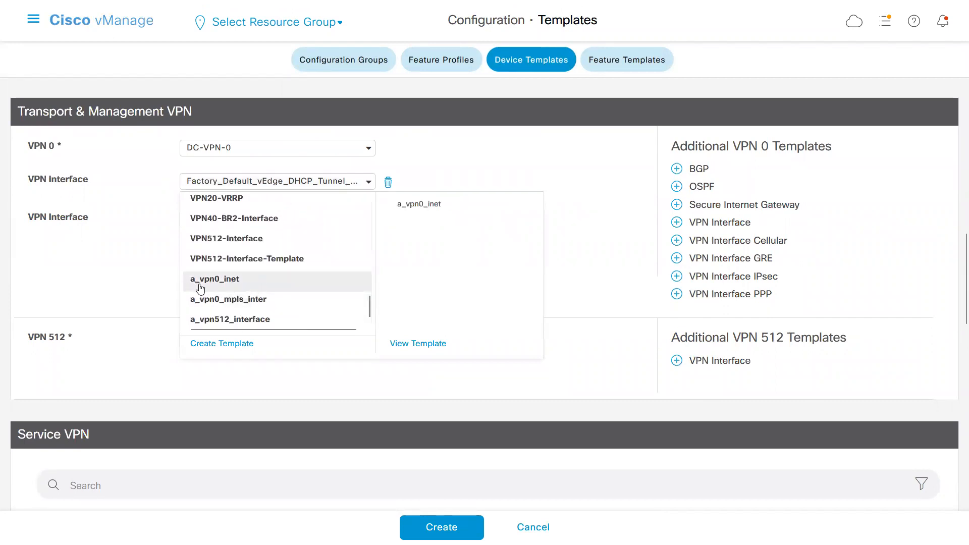
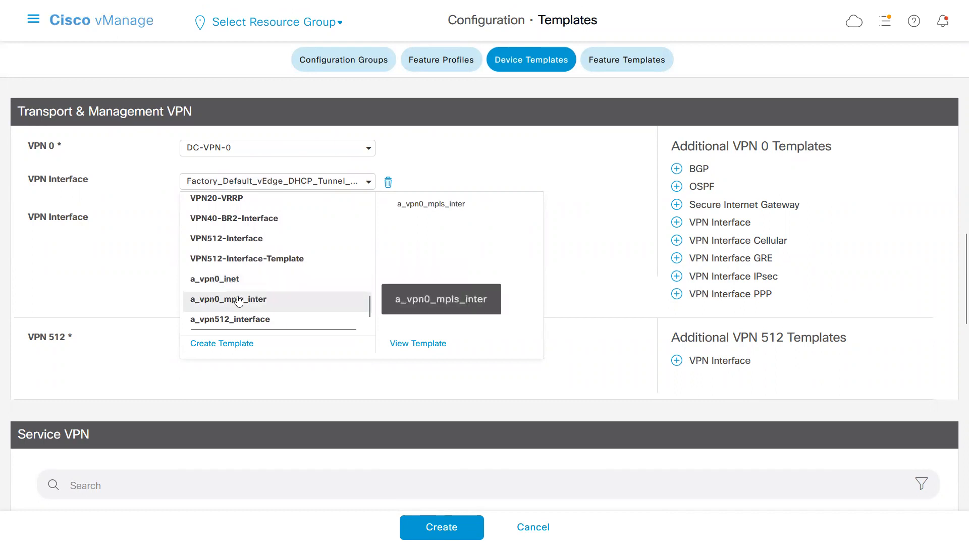
Set the first VPN 0 interface template to a_vpn0_inet and the second to a_vpn0_mpls_inter.
{"action": "left_click", "coordinate": [227, 280]}
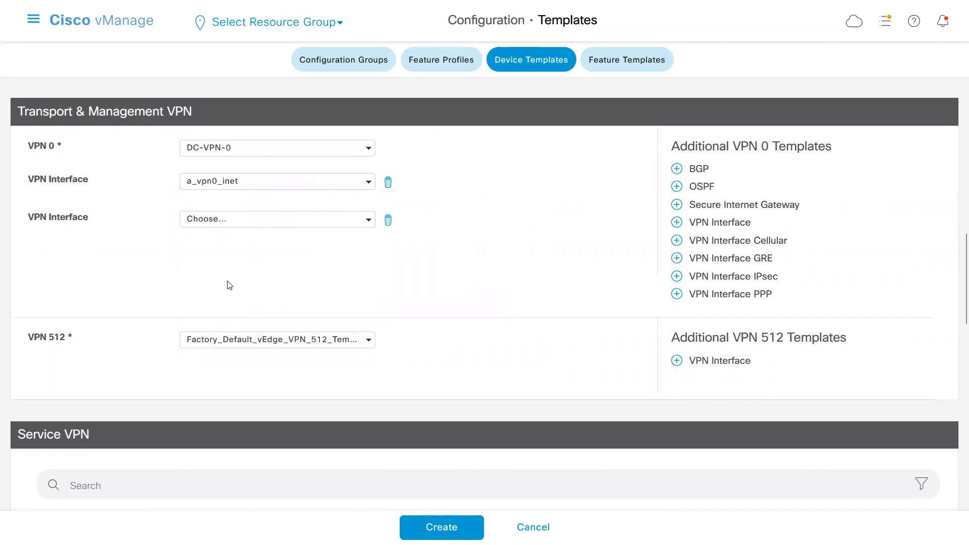
{"action": "left_click", "coordinate": [370, 223]}
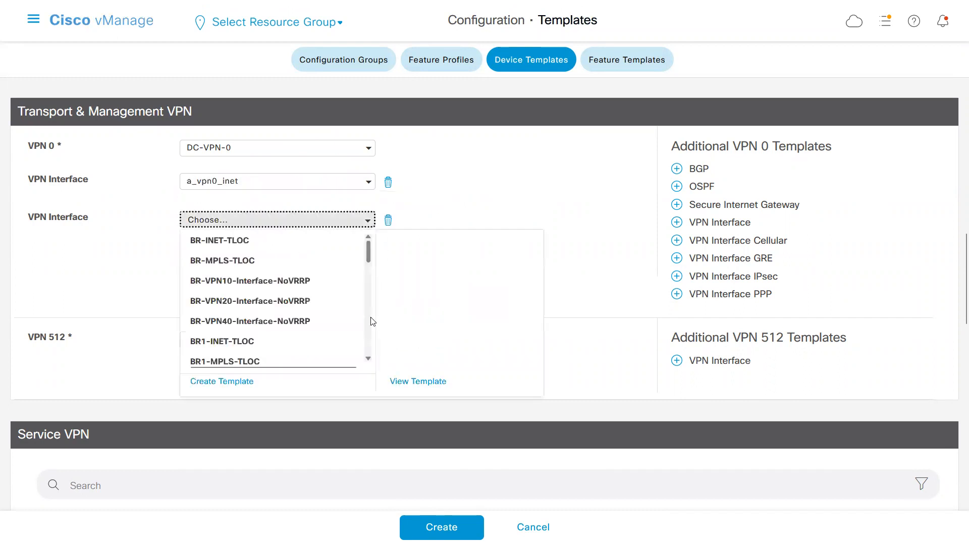
{"action": "scroll", "coordinate": [370, 323], "scroll_direction": "down", "scroll_amount": 5}
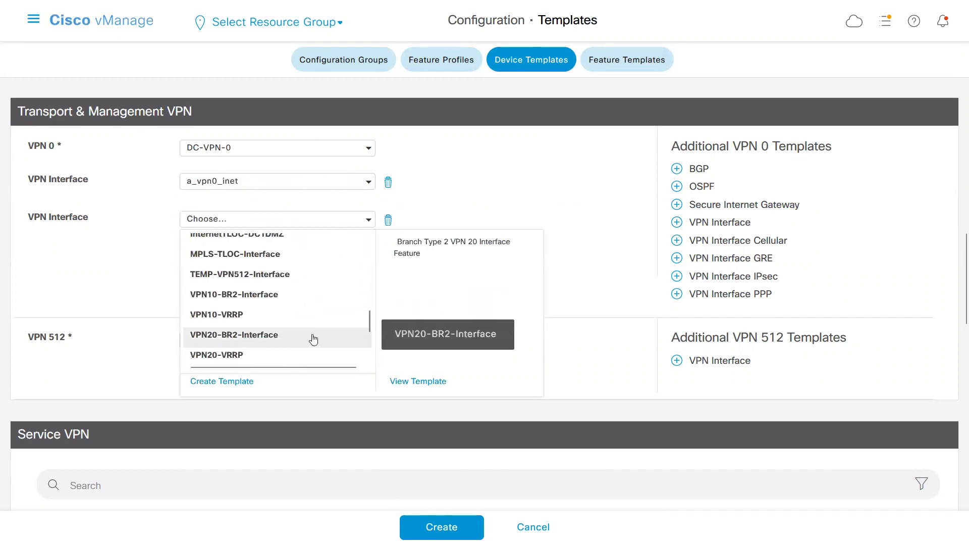
{"action": "scroll", "coordinate": [368, 349], "scroll_direction": "down", "scroll_amount": 3}
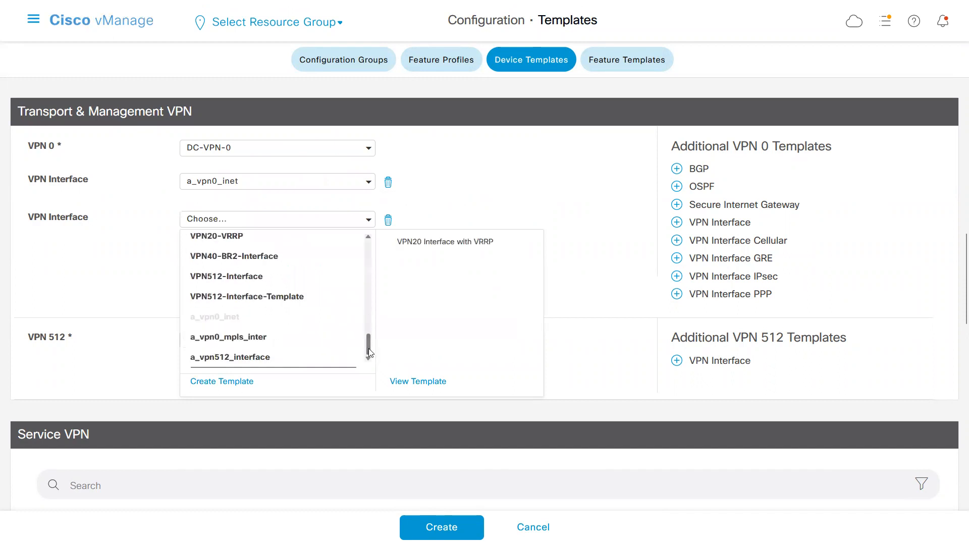
{"action": "left_click", "coordinate": [258, 342]}
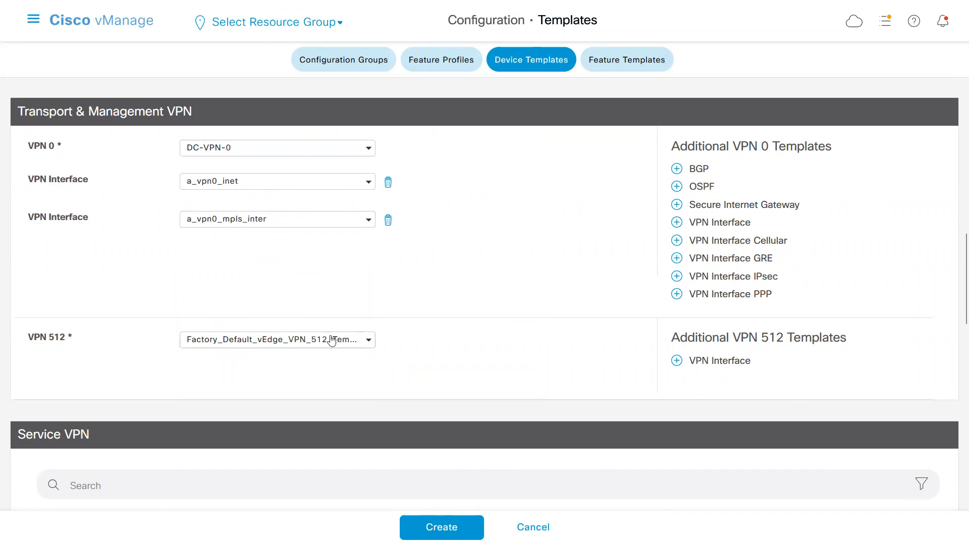
Set the VPN 512 template to a_vpn512 and add a VPN Interface to it using a_vpn512_interface.
{"action": "left_click", "coordinate": [368, 345]}
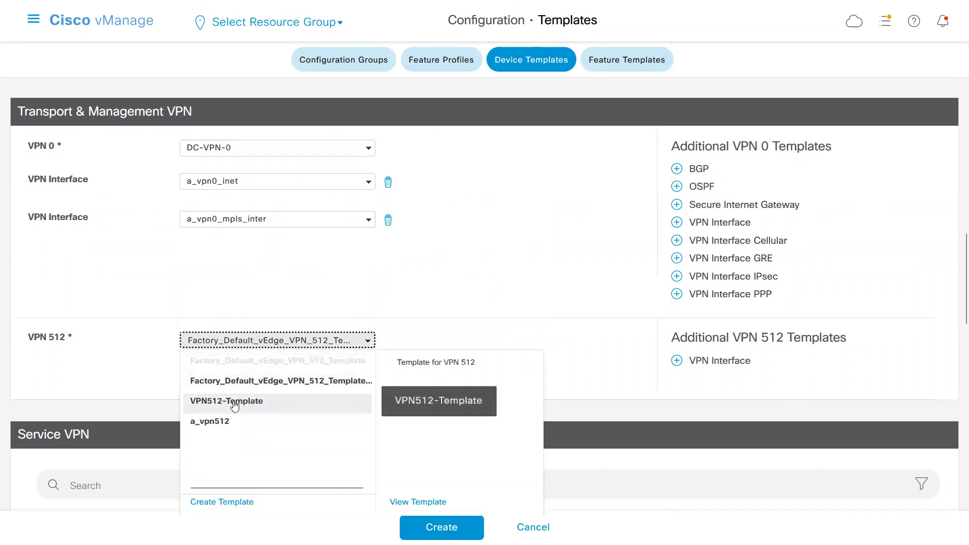
{"action": "left_click", "coordinate": [215, 423]}
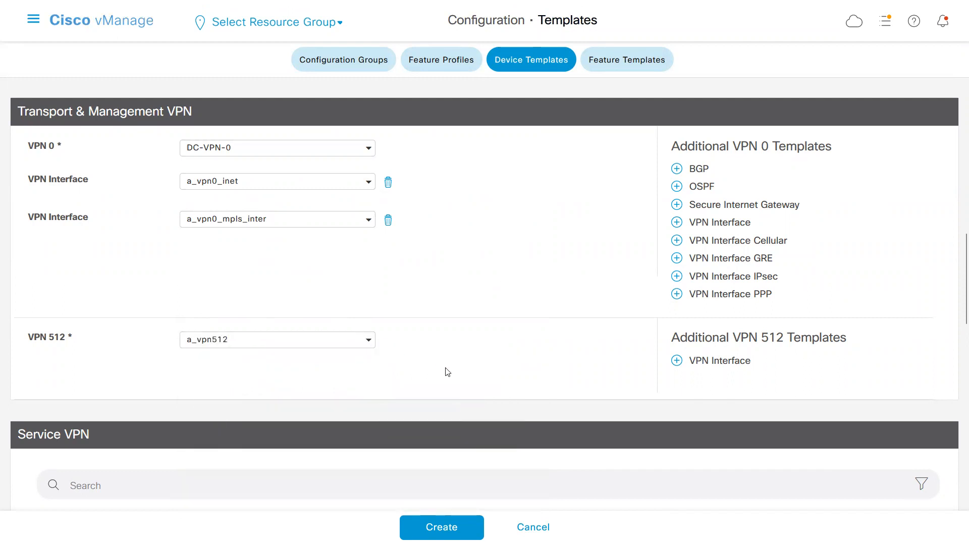
{"action": "left_click", "coordinate": [677, 361]}
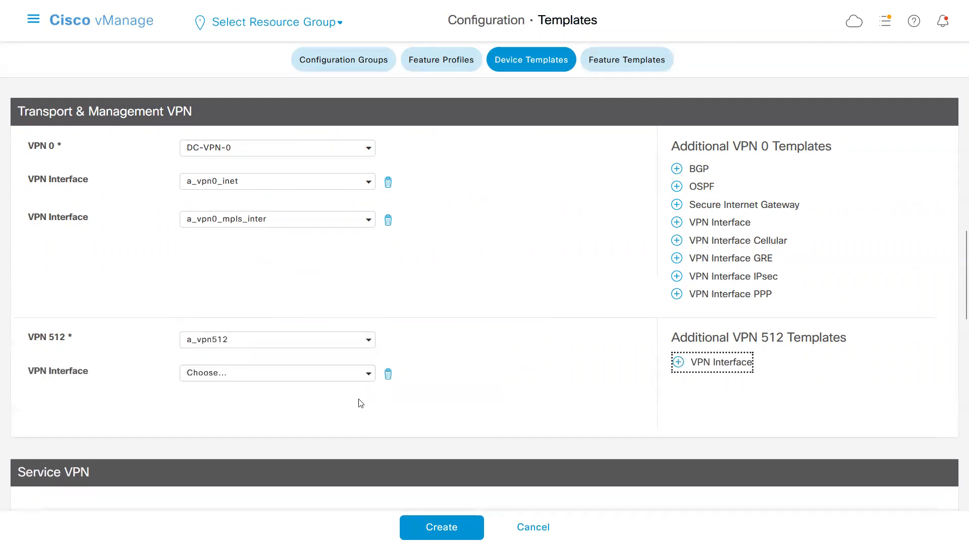
{"action": "left_click", "coordinate": [370, 380]}
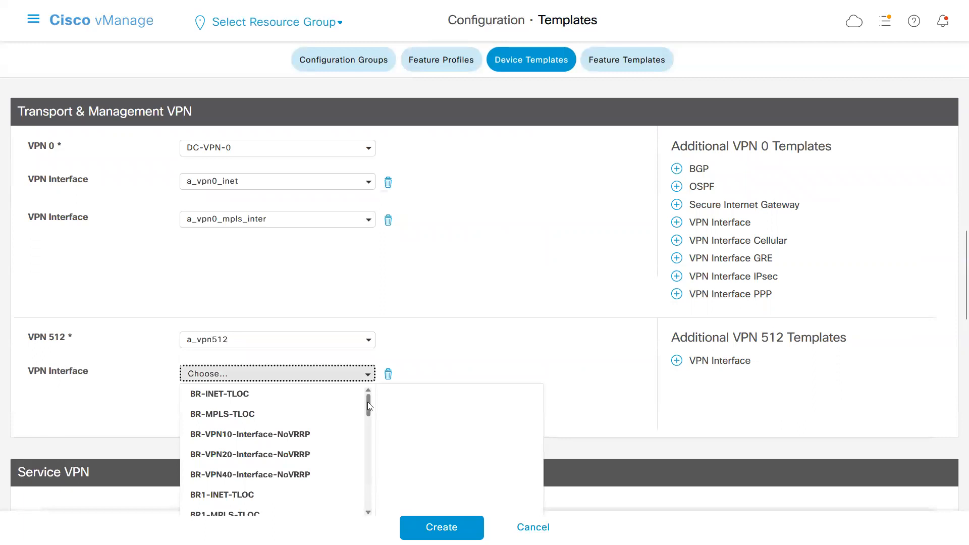
{"action": "left_click_drag", "start_coordinate": [367, 404], "coordinate": [367, 499]}
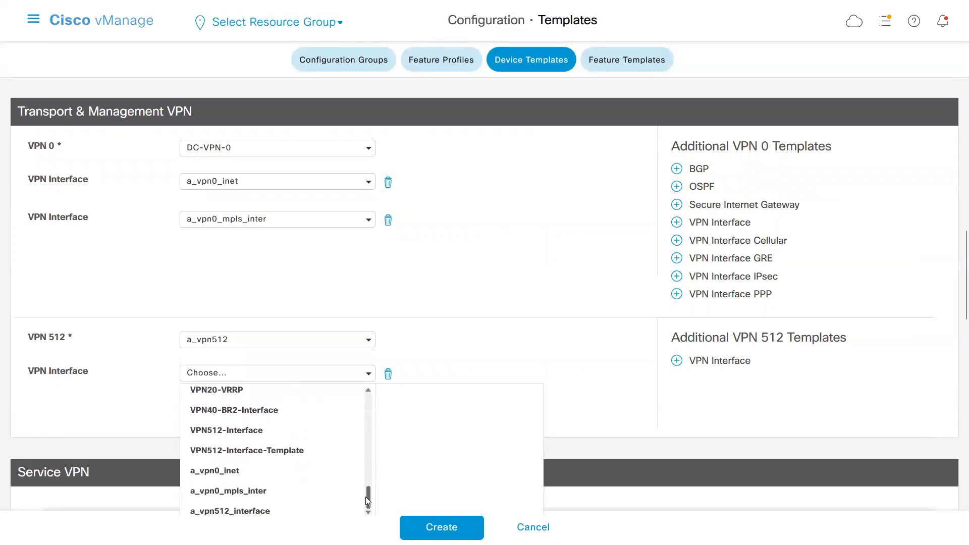
{"action": "left_click", "coordinate": [256, 511]}
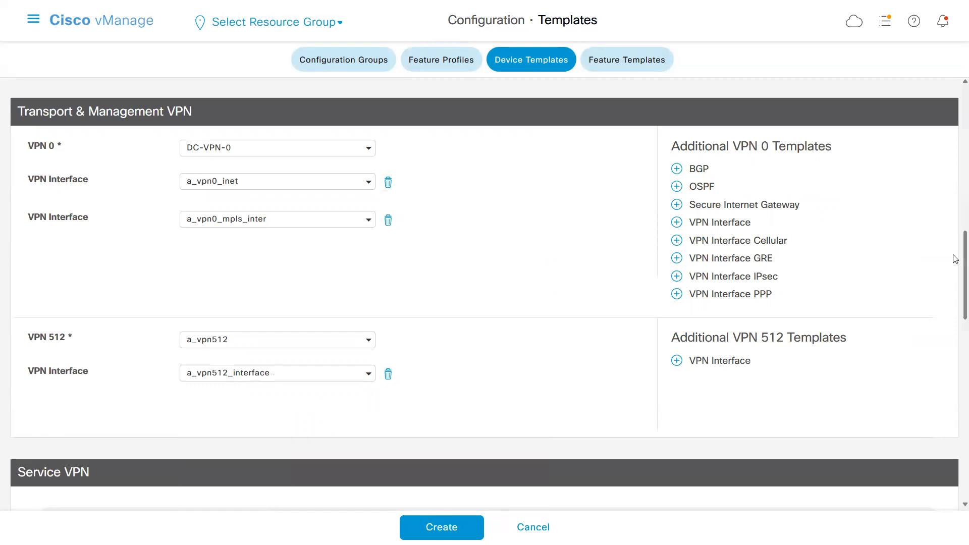
Set the Banner in the Additional Templates section to a_Banner_DC.
{"action": "scroll", "coordinate": [955, 259], "scroll_direction": "up", "scroll_amount": 10}
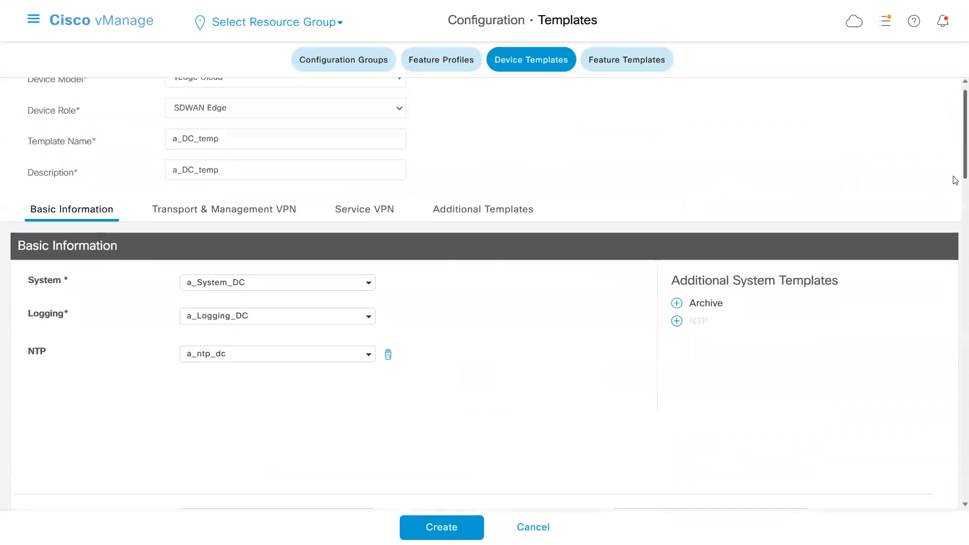
{"action": "scroll", "coordinate": [956, 180], "scroll_direction": "down", "scroll_amount": 6}
{"action": "scroll", "coordinate": [943, 262], "scroll_direction": "down", "scroll_amount": 3}
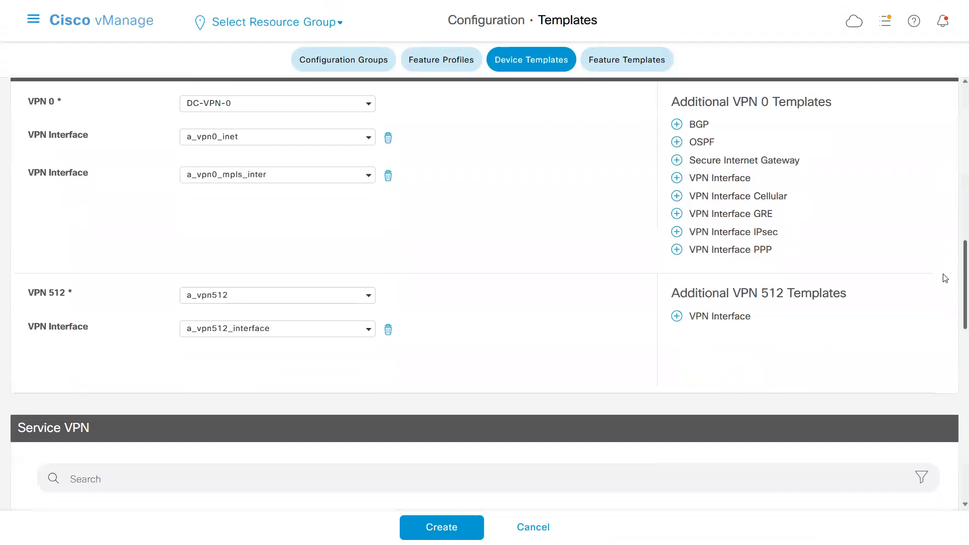
{"action": "scroll", "coordinate": [935, 320], "scroll_direction": "down", "scroll_amount": 4}
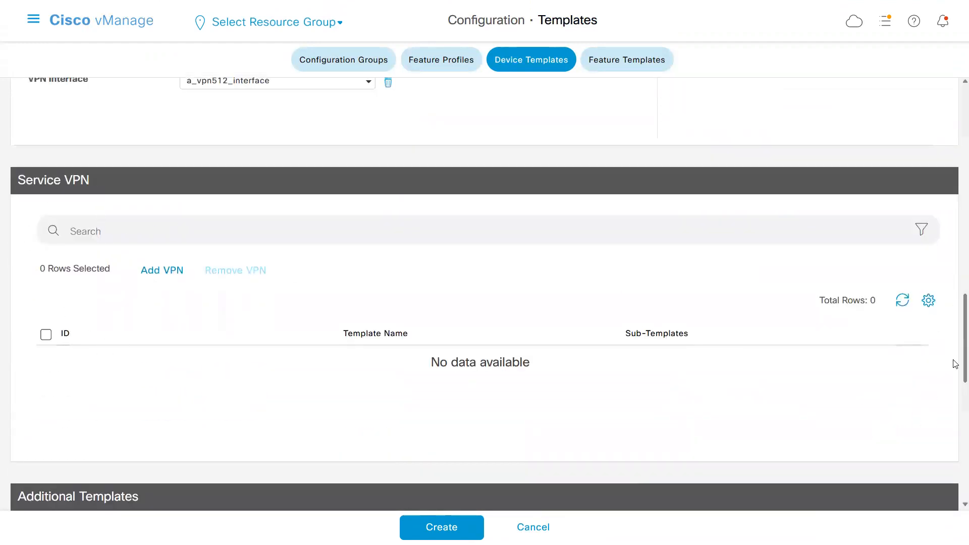
{"action": "scroll", "coordinate": [955, 363], "scroll_direction": "down", "scroll_amount": 5}
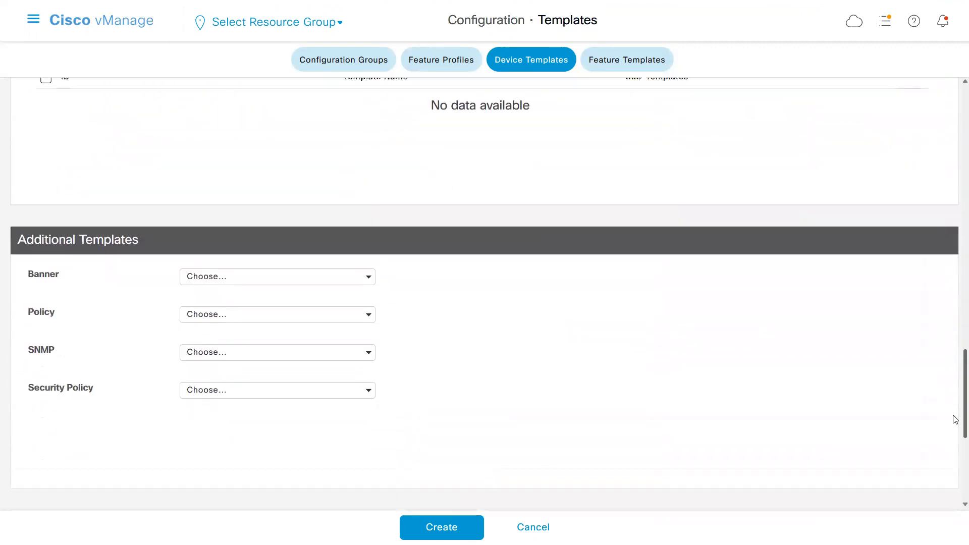
{"action": "left_click", "coordinate": [369, 276]}
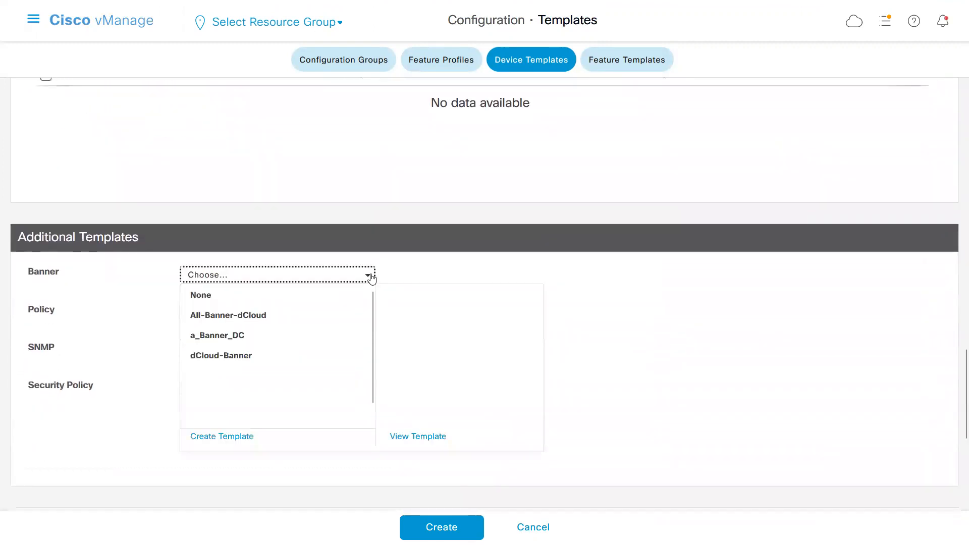
{"action": "left_click", "coordinate": [225, 341]}
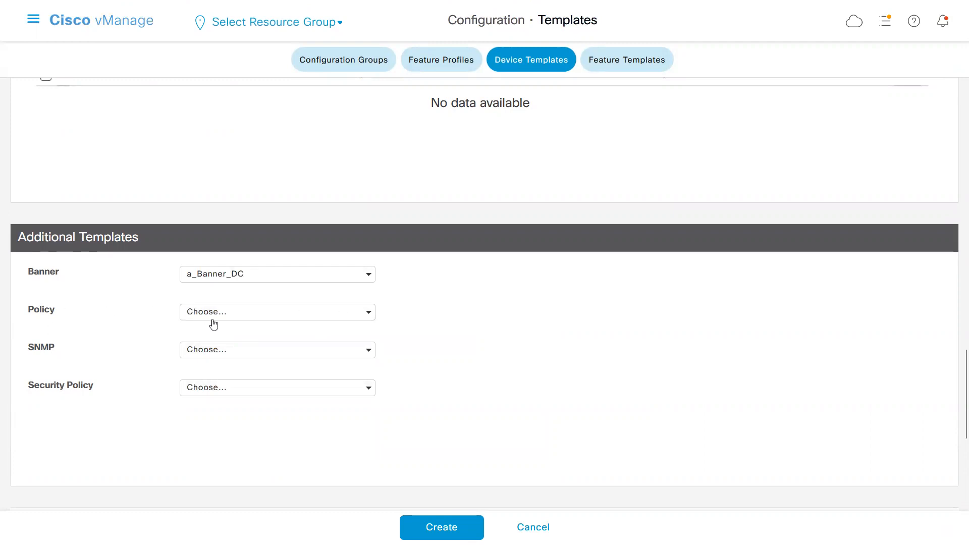
Examine the available Policy, SNMP and Security Policy options without assigning any of them.
{"action": "left_click", "coordinate": [368, 323]}
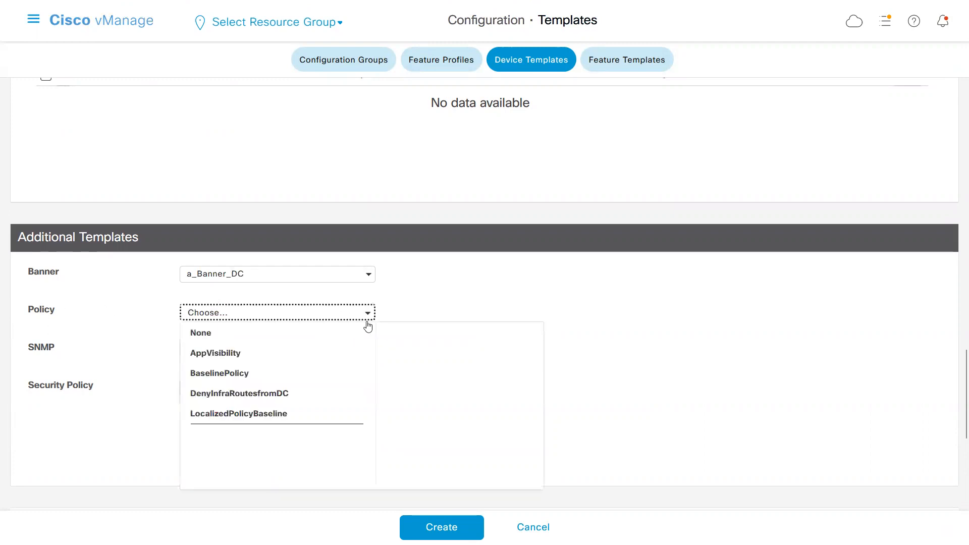
{"action": "left_click_drag", "start_coordinate": [552, 320], "coordinate": [203, 311]}
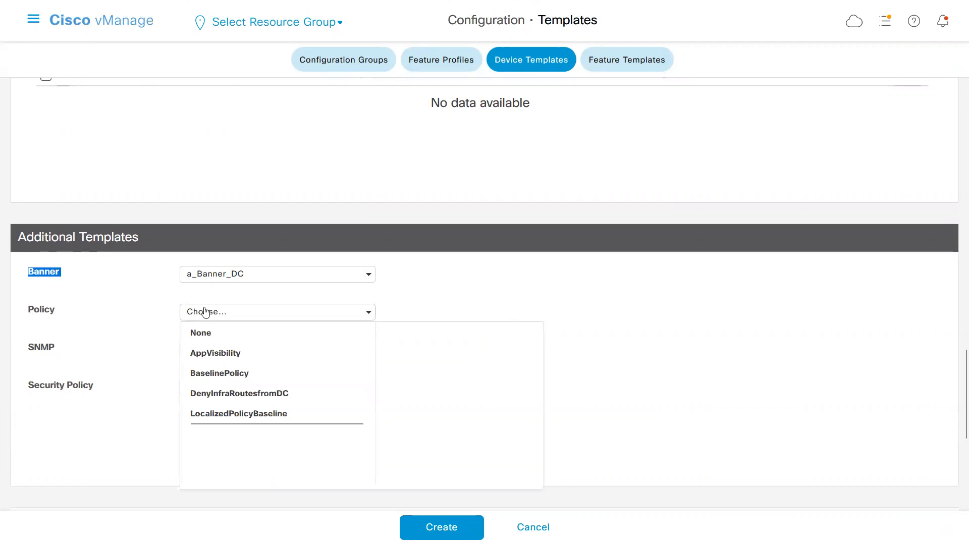
{"action": "left_click", "coordinate": [105, 410]}
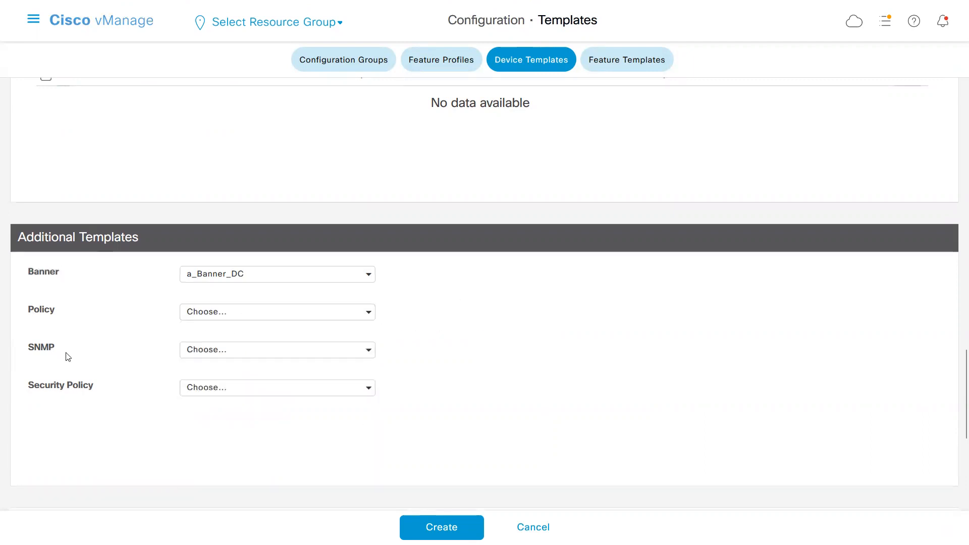
{"action": "left_click", "coordinate": [369, 353]}
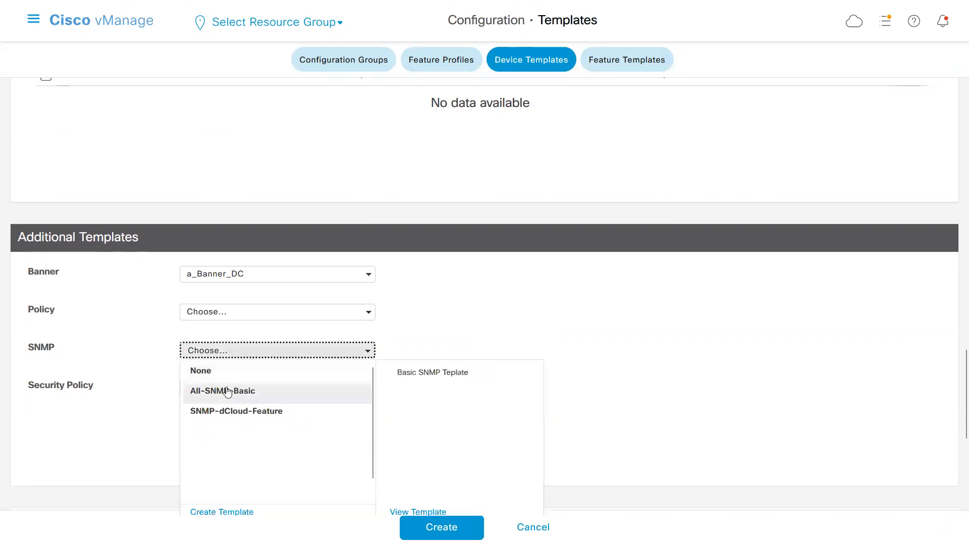
{"action": "left_click", "coordinate": [209, 371]}
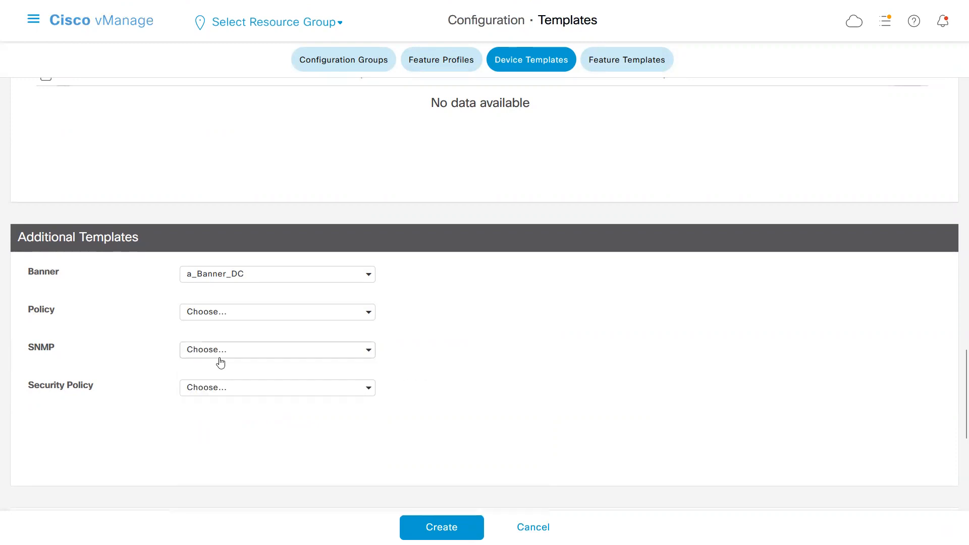
{"action": "left_click", "coordinate": [369, 352]}
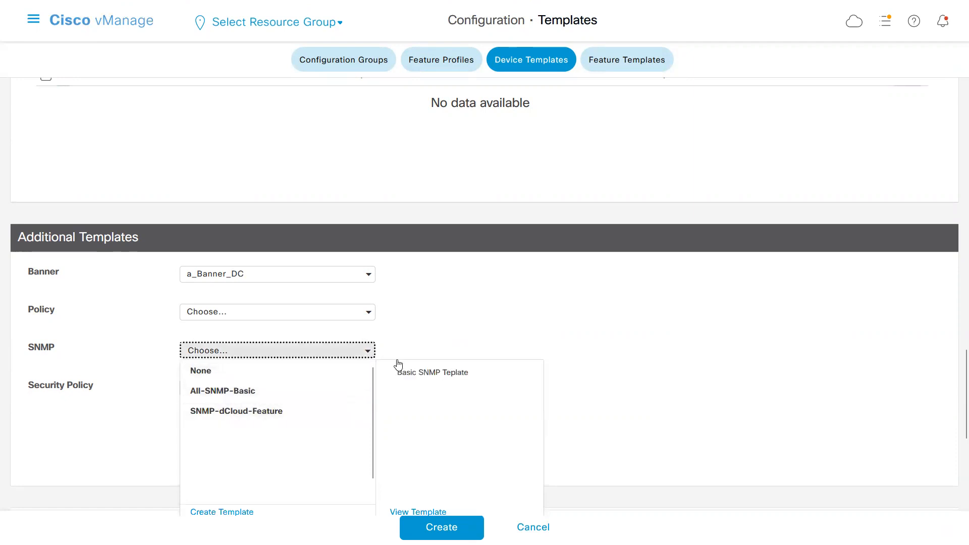
{"action": "left_click", "coordinate": [381, 349]}
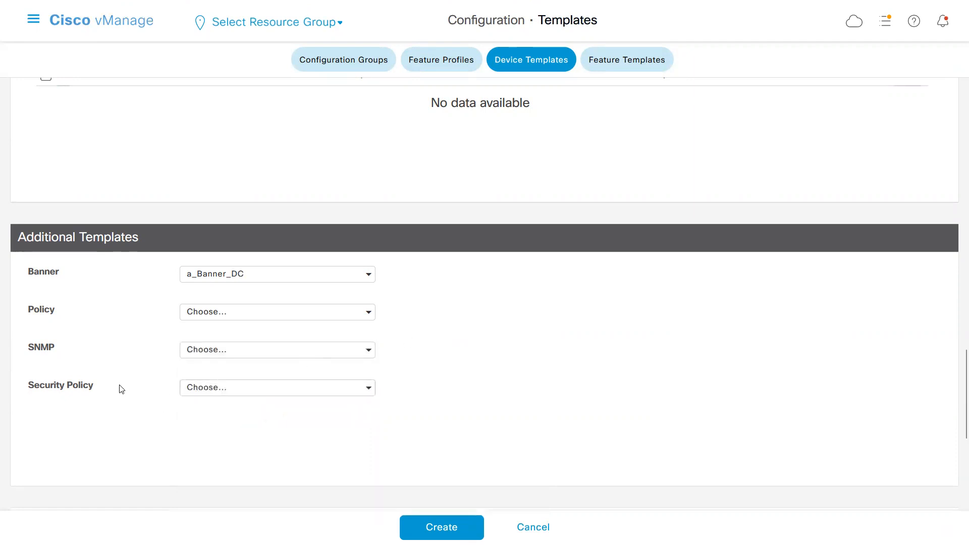
{"action": "left_click", "coordinate": [369, 389]}
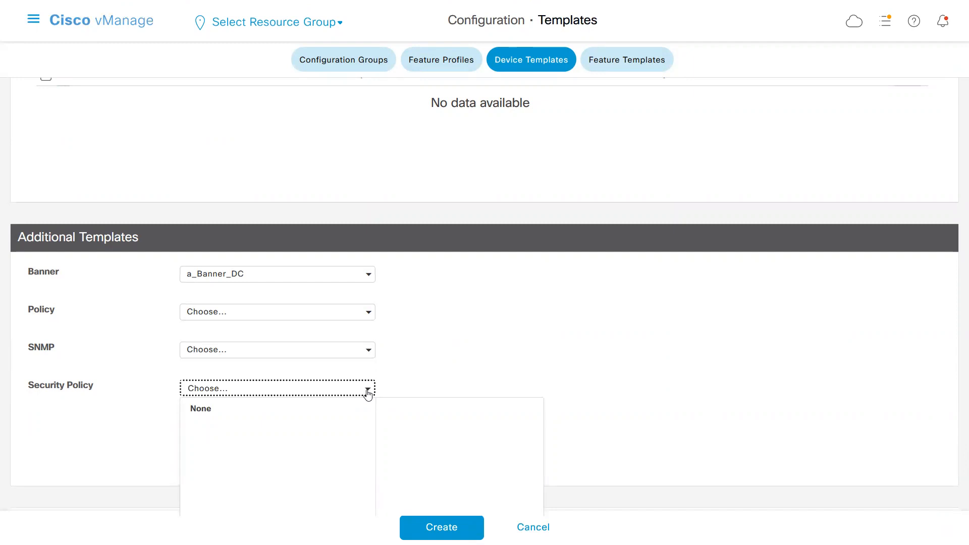
{"action": "left_click", "coordinate": [439, 359]}
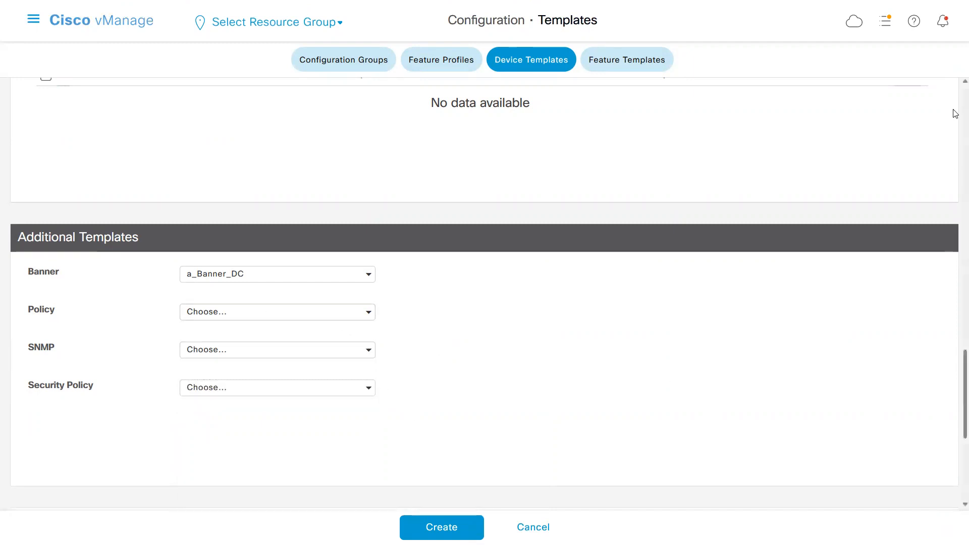
Create the device template a_DC_temp with the assigned feature templates.
{"action": "scroll", "coordinate": [956, 114], "scroll_direction": "up", "scroll_amount": 20}
{"action": "left_click", "coordinate": [442, 528]}
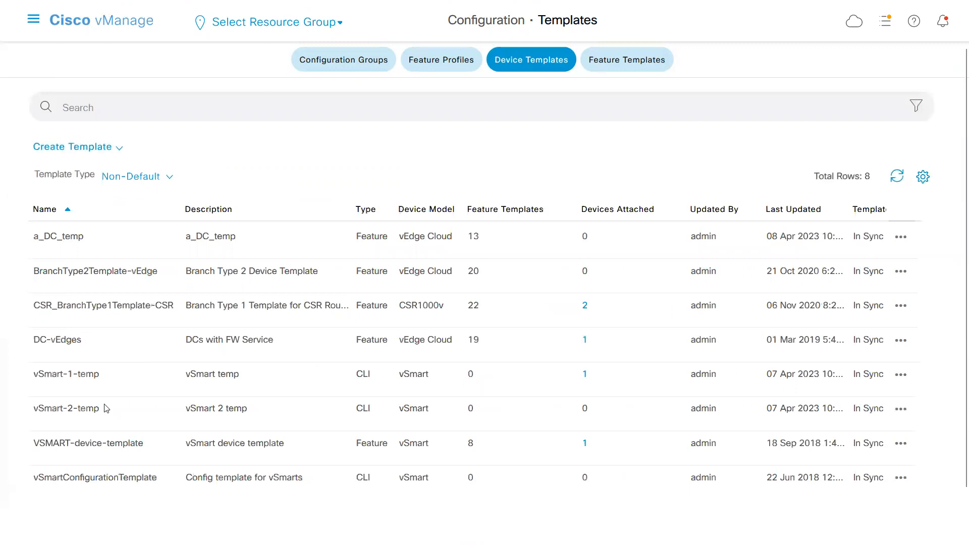
Check the a_DC_temp entry in the device template list and view the devices attached to DC-vEdges.
{"action": "left_click_drag", "start_coordinate": [35, 240], "coordinate": [85, 243]}
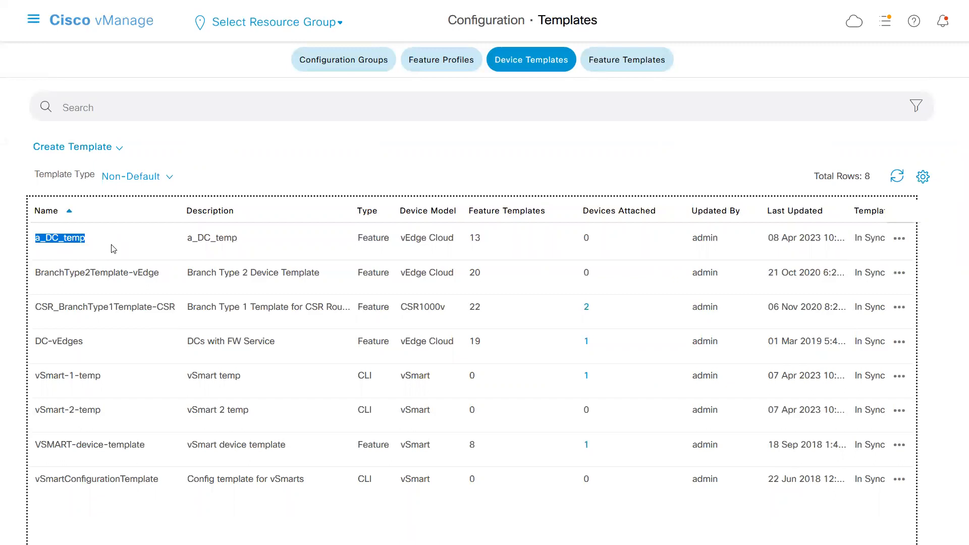
{"action": "left_click", "coordinate": [587, 242]}
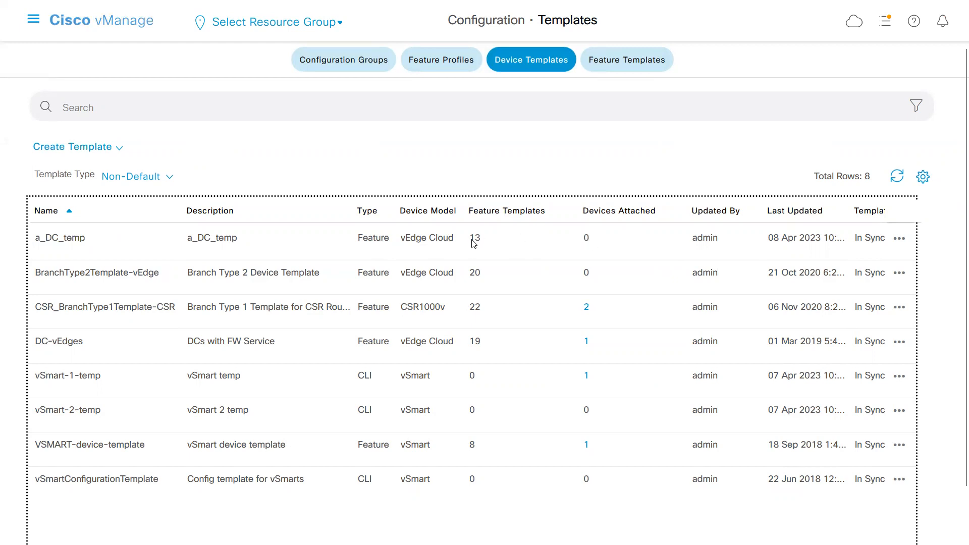
{"action": "double_click", "coordinate": [587, 241]}
{"action": "left_click", "coordinate": [586, 343]}
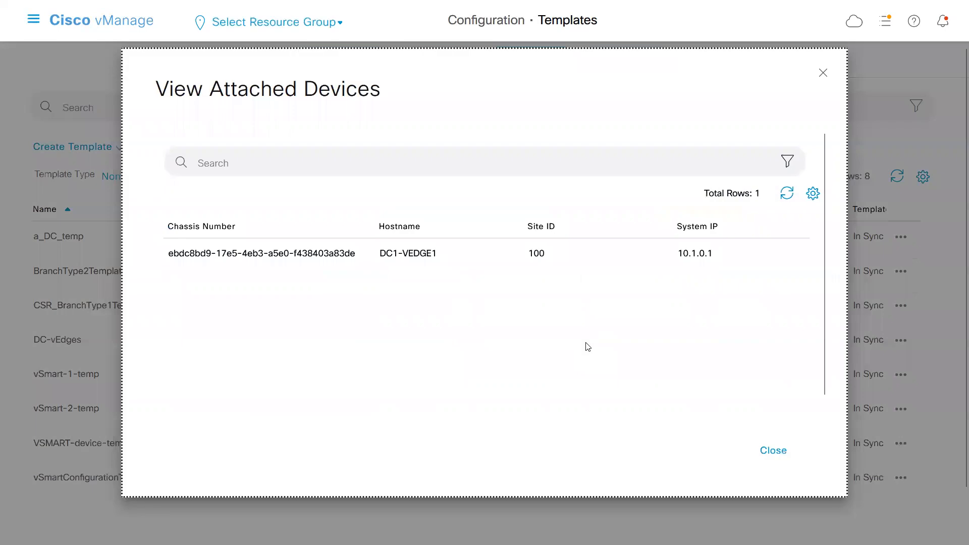
{"action": "left_click", "coordinate": [827, 75]}
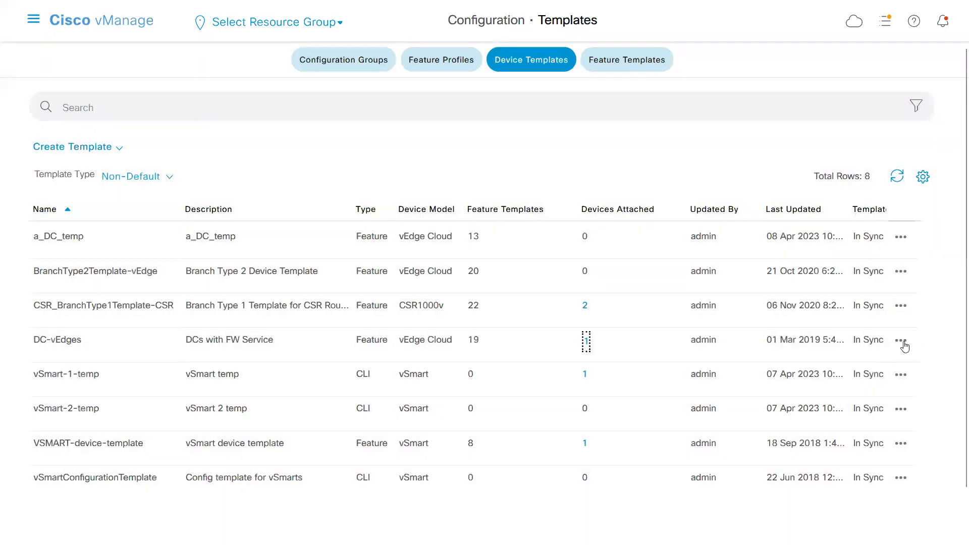
Try to detach the device DC1-VEDGE1 from the DC-vEdges device template.
{"action": "left_click", "coordinate": [902, 342]}
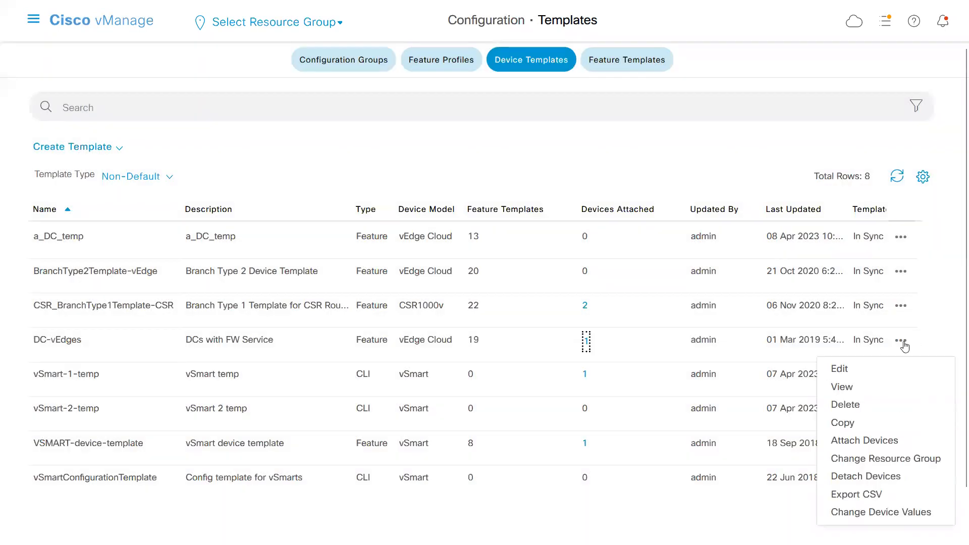
{"action": "left_click", "coordinate": [862, 480]}
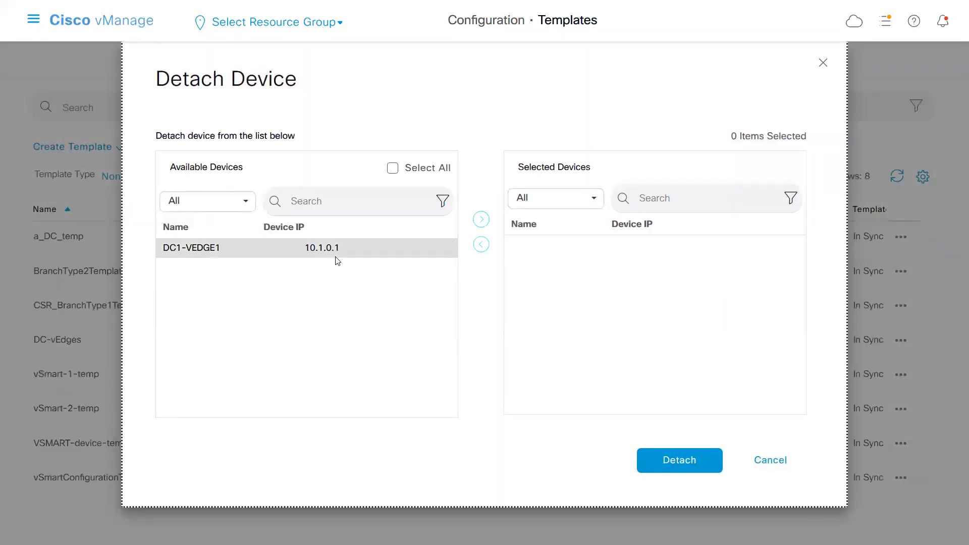
{"action": "left_click", "coordinate": [337, 261]}
{"action": "left_click", "coordinate": [481, 219]}
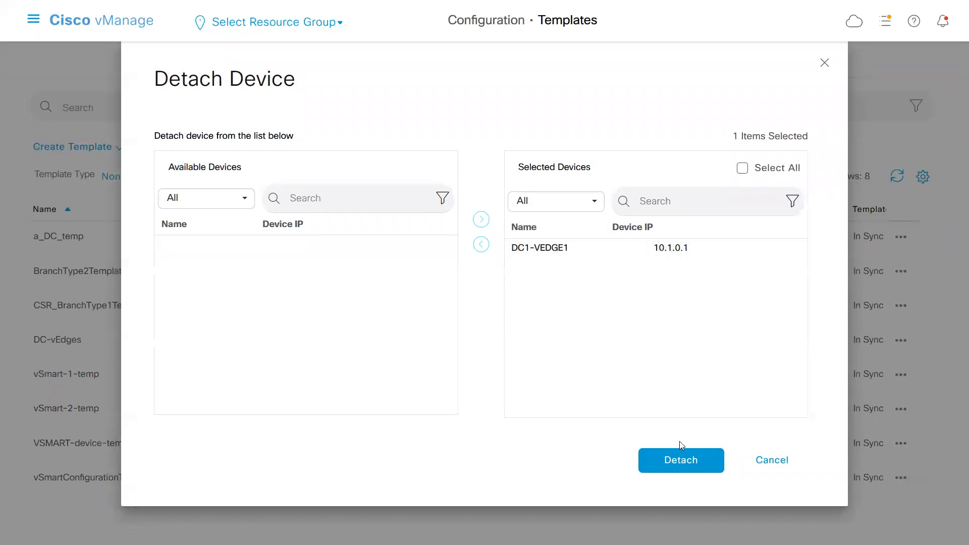
{"action": "left_click", "coordinate": [678, 460]}
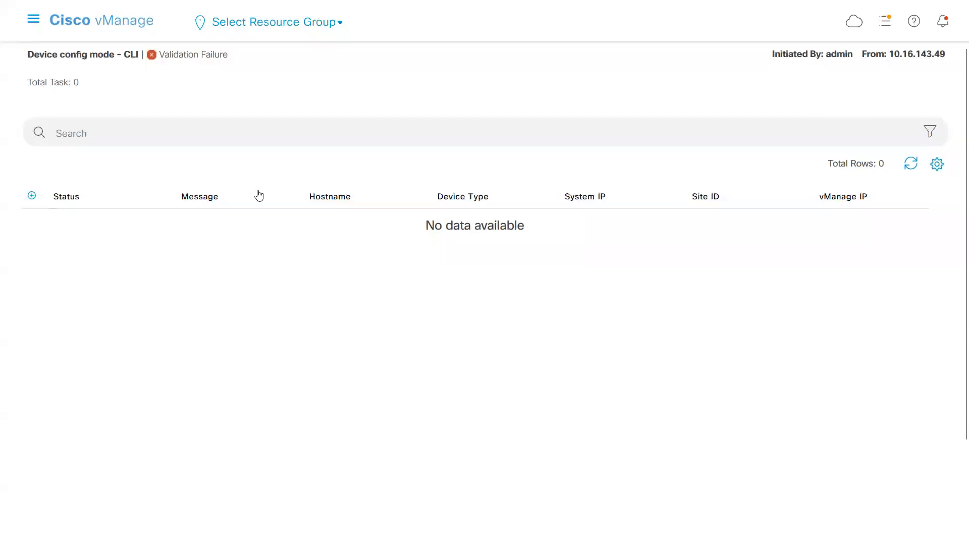
Leave the task status page and return to the list of device templates.
{"action": "left_click", "coordinate": [32, 196]}
{"action": "left_click", "coordinate": [34, 20]}
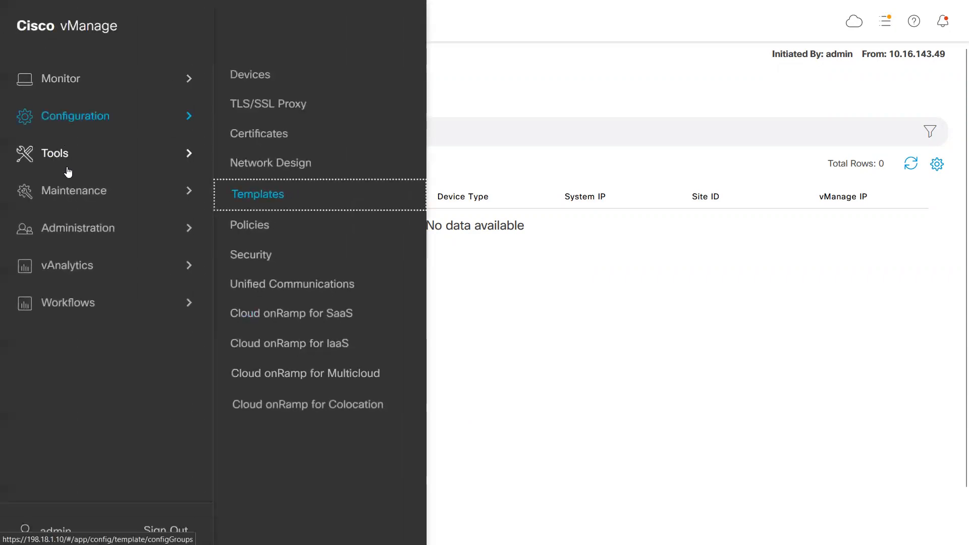
{"action": "left_click", "coordinate": [76, 223]}
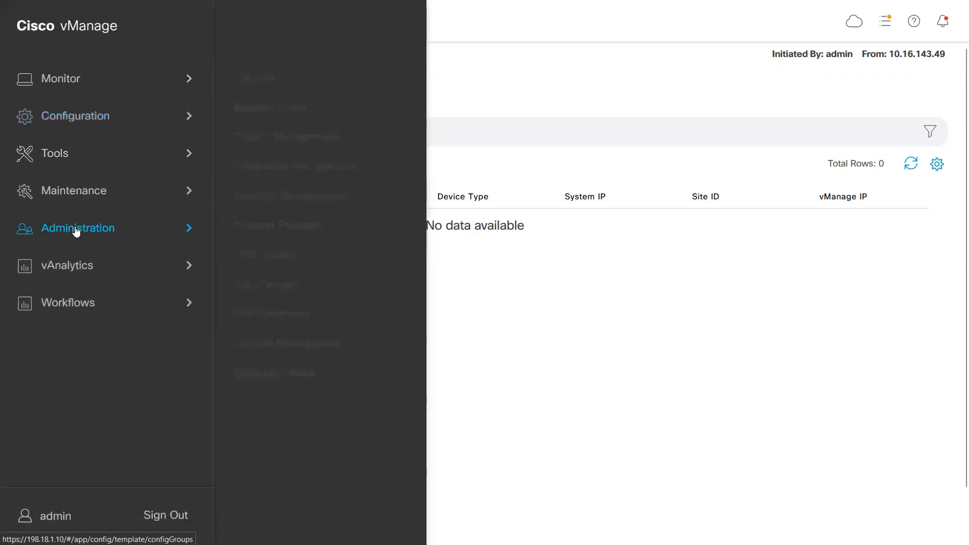
{"action": "left_click", "coordinate": [91, 121]}
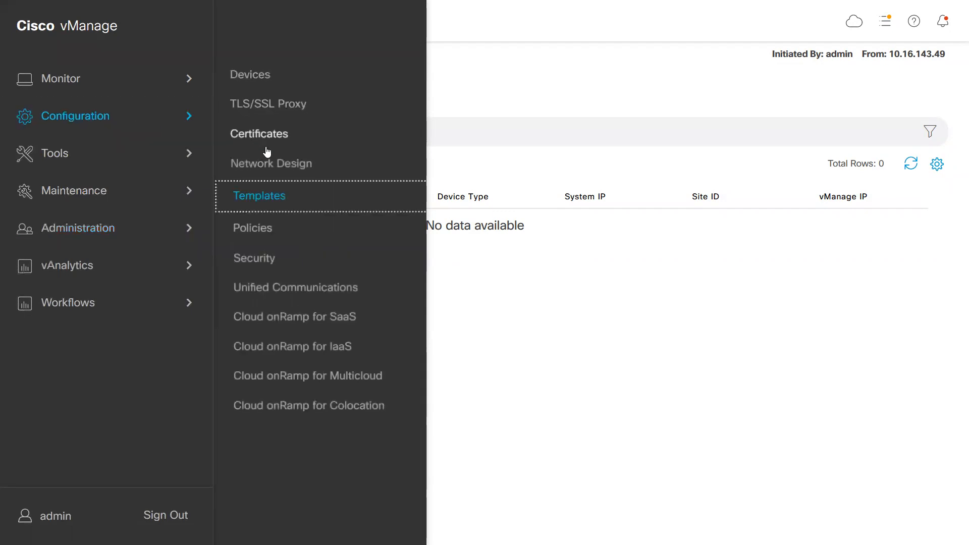
{"action": "left_click", "coordinate": [257, 197]}
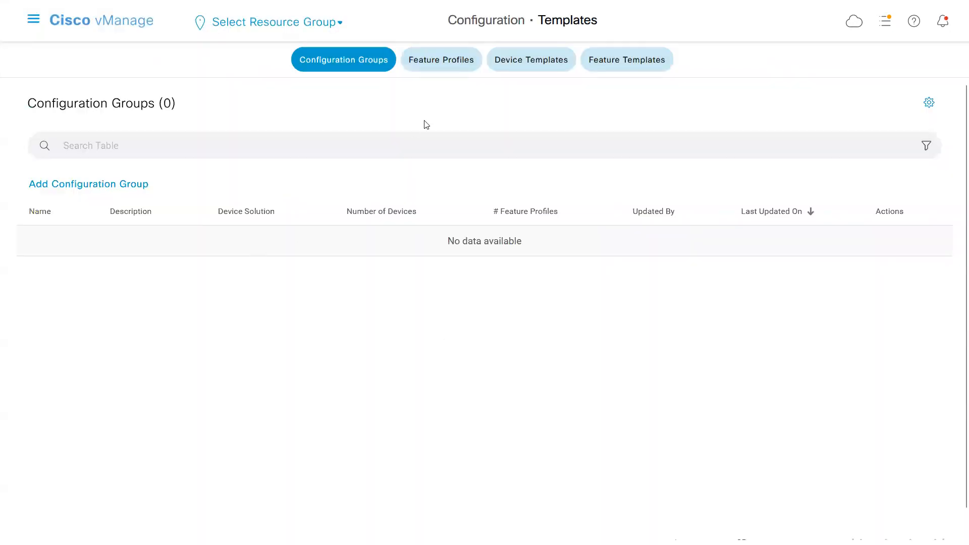
{"action": "left_click", "coordinate": [520, 72]}
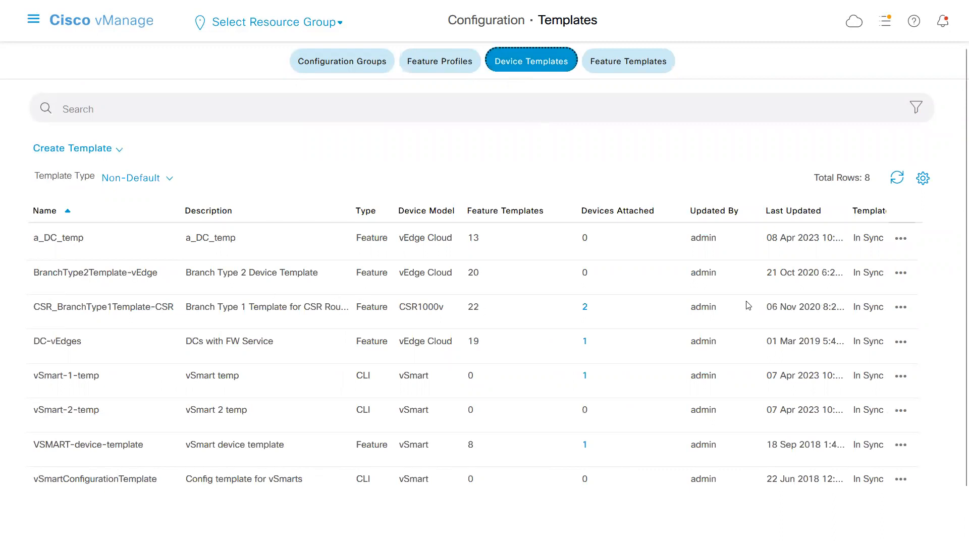
Attach the device DC1-VEDGE1 to the device template a_DC_temp.
{"action": "left_click", "coordinate": [903, 239]}
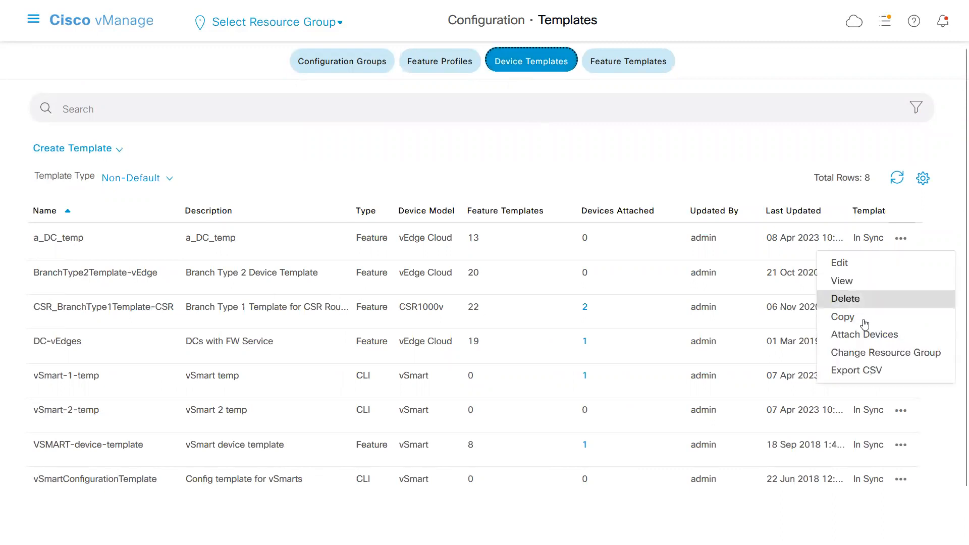
{"action": "left_click", "coordinate": [865, 335]}
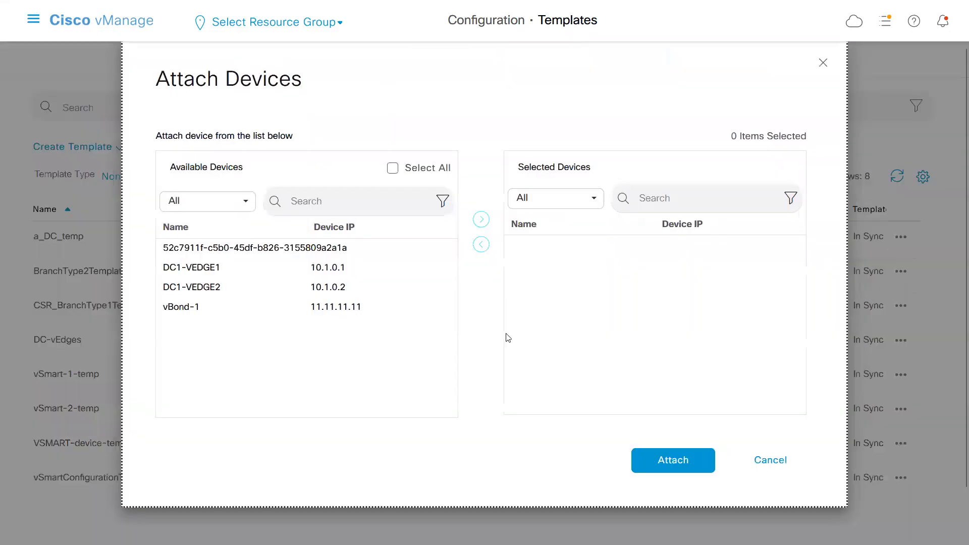
{"action": "left_click", "coordinate": [220, 271]}
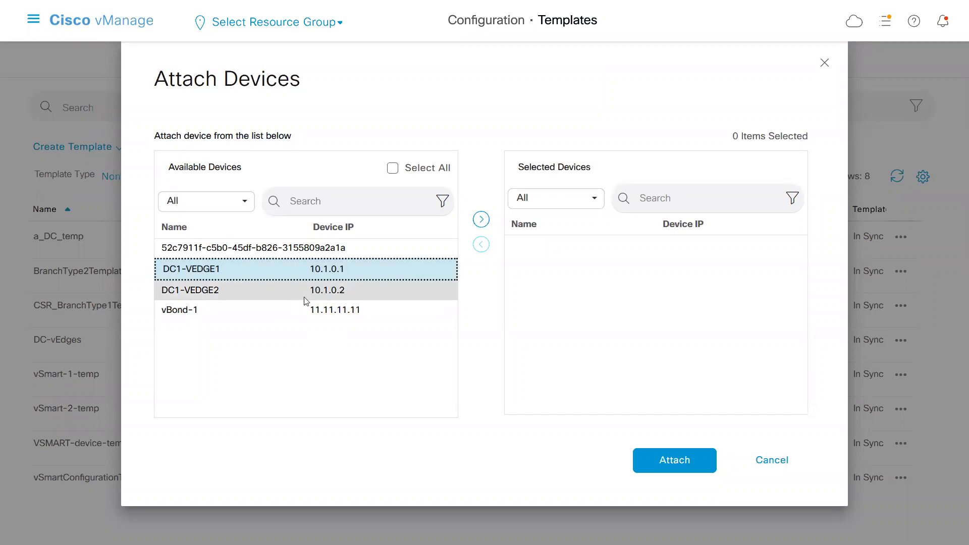
{"action": "left_click", "coordinate": [483, 221]}
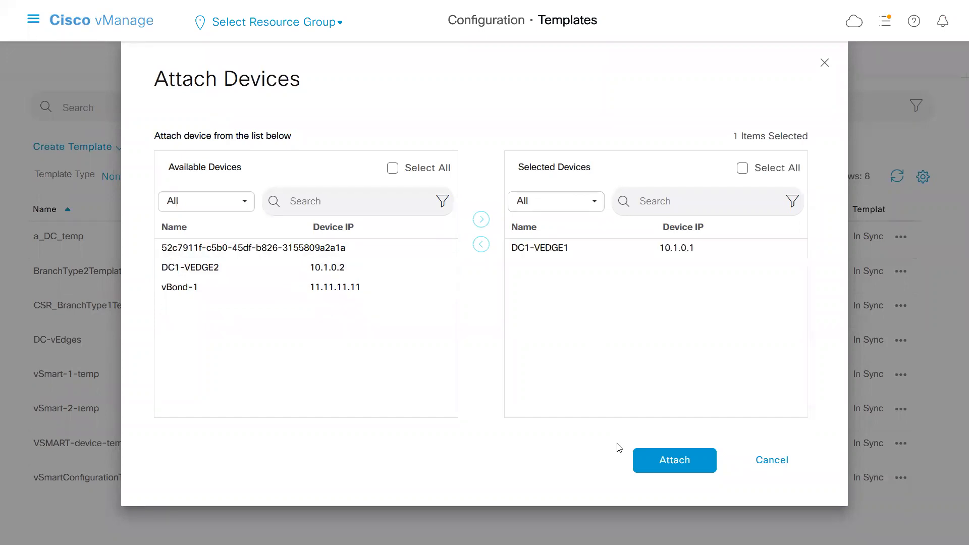
{"action": "left_click", "coordinate": [683, 459]}
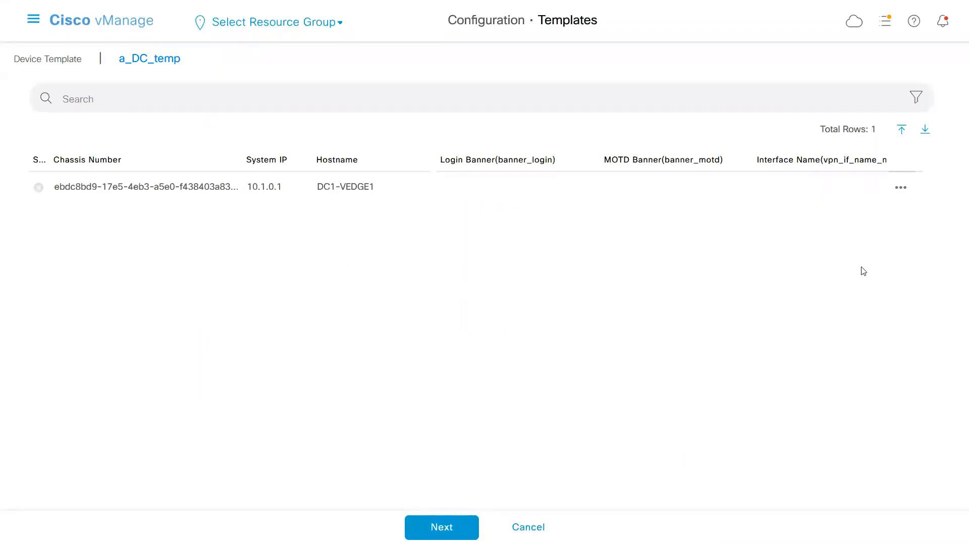
{"action": "left_click", "coordinate": [906, 193]}
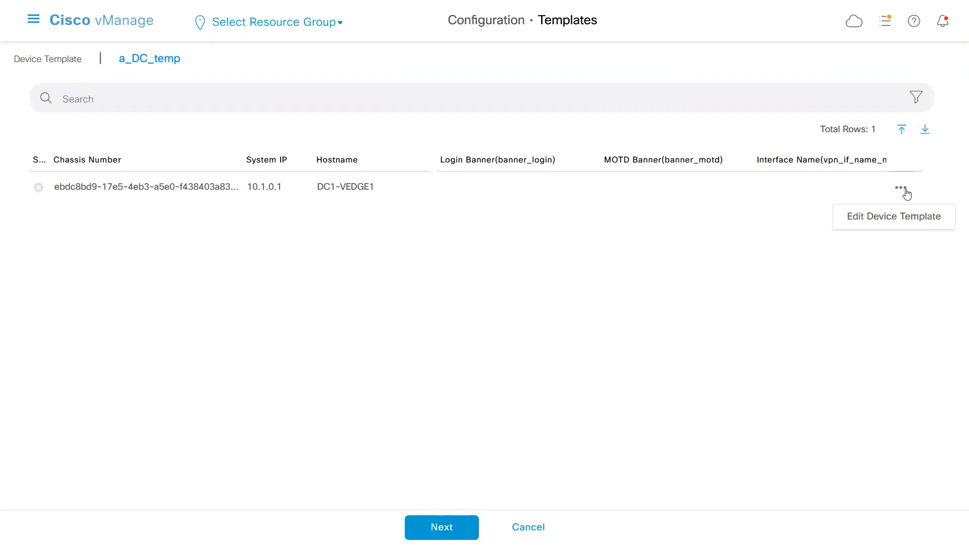
{"action": "left_click", "coordinate": [887, 218]}
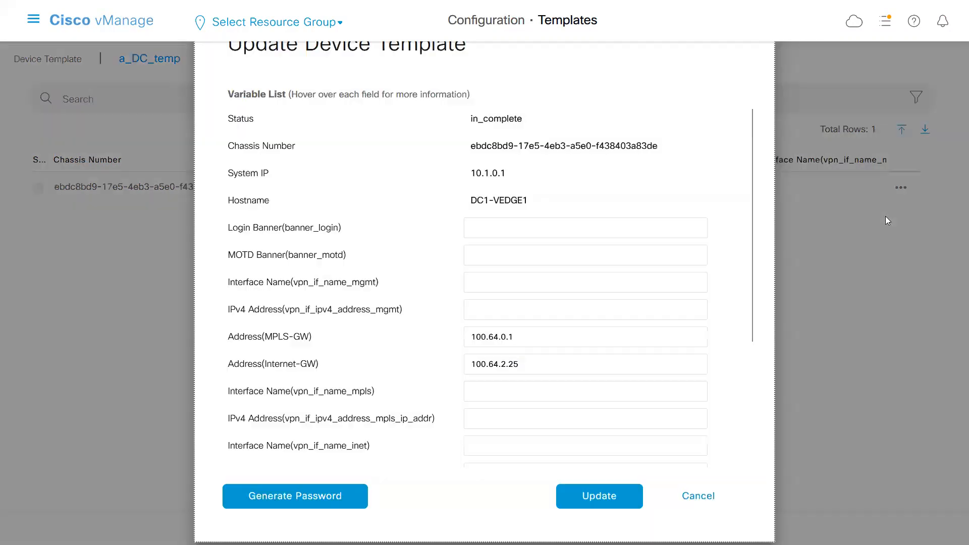
{"action": "left_click", "coordinate": [688, 498]}
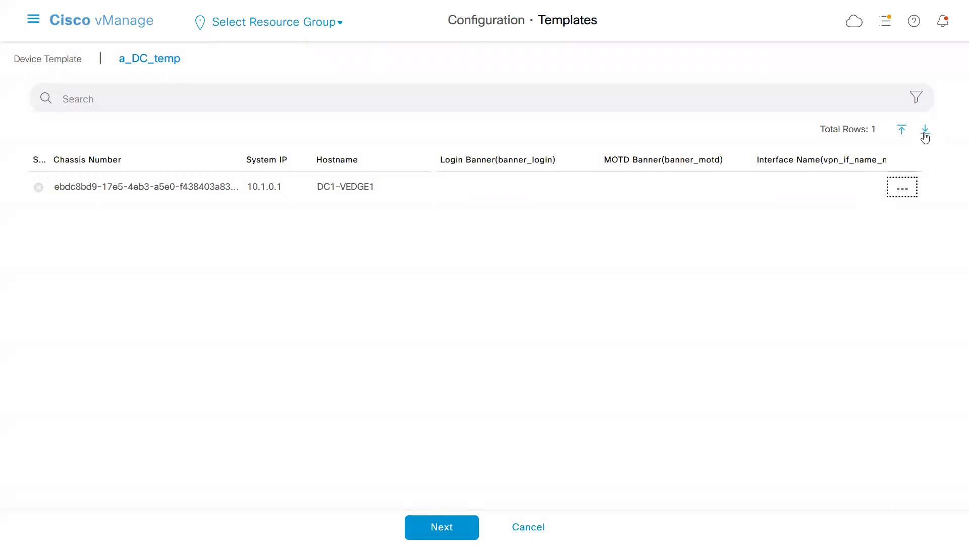
Edit the device template variables of DC1-VEDGE1 and set the login banner to "today's sd-wan class".
{"action": "left_click", "coordinate": [902, 191]}
{"action": "left_click", "coordinate": [863, 214]}
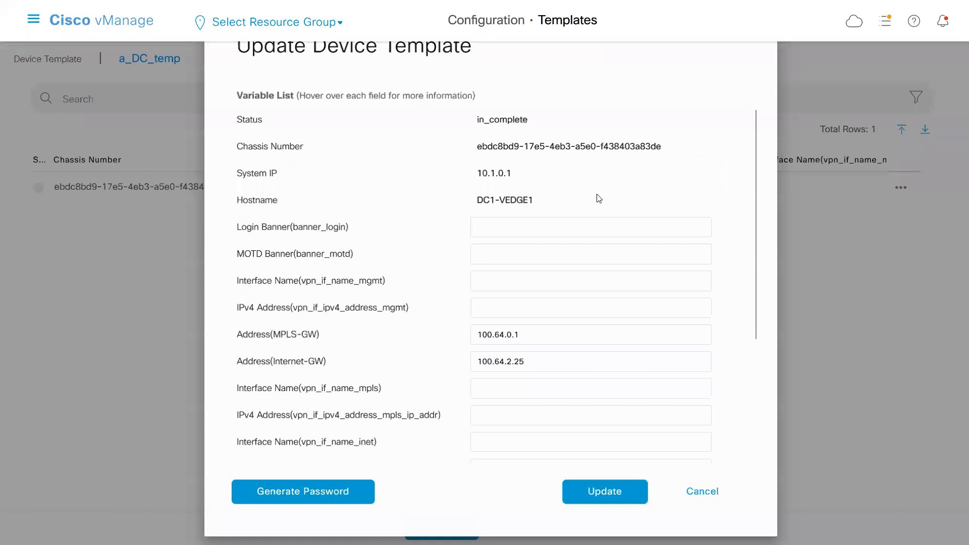
{"action": "left_click", "coordinate": [505, 227]}
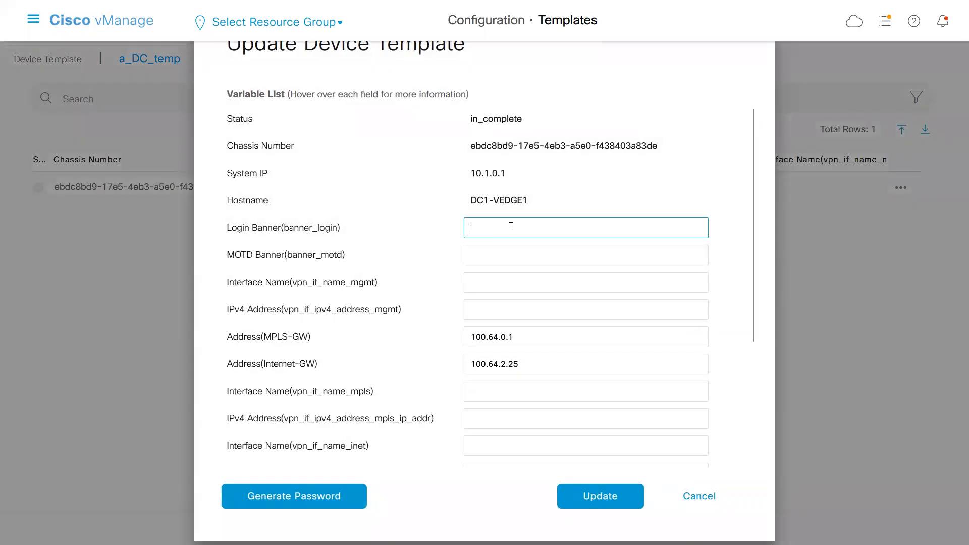
{"action": "type", "text": "today"}
{"action": "key", "text": "BackSpace"}
{"action": "key", "text": "BackSpace"}
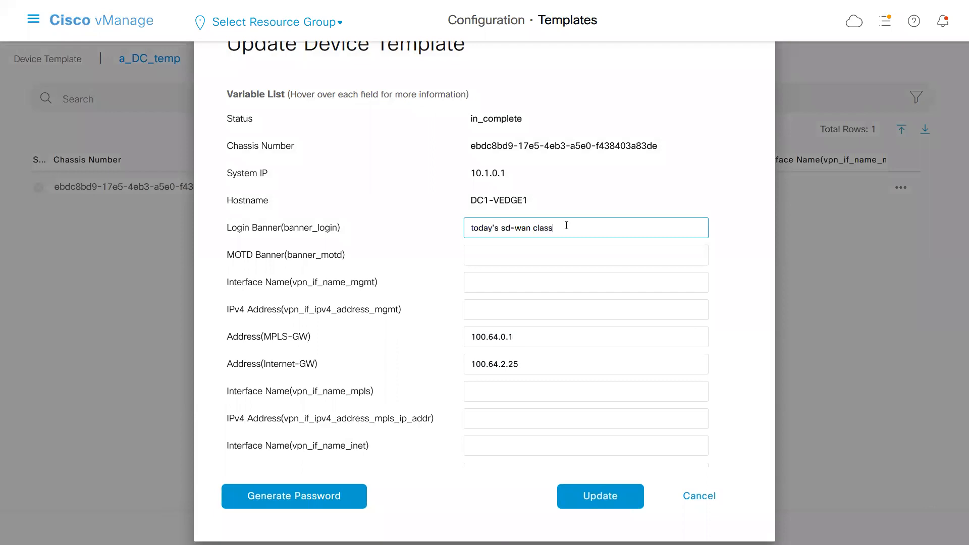
Set the MOTD banner to "motd today's sd-wan class", reusing the login banner text.
{"action": "key", "text": "ctrl+a"}
{"action": "key", "text": "ctrl+c"}
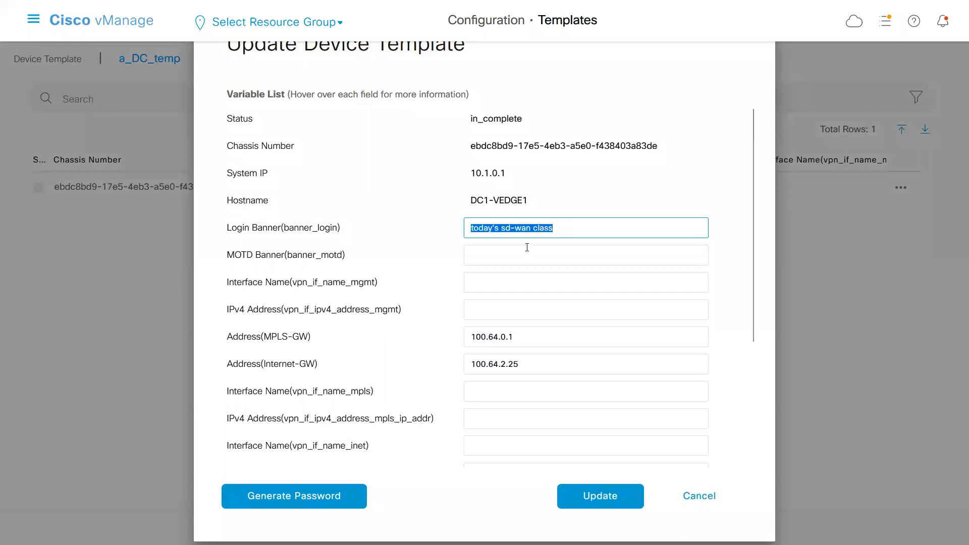
{"action": "left_click", "coordinate": [527, 252]}
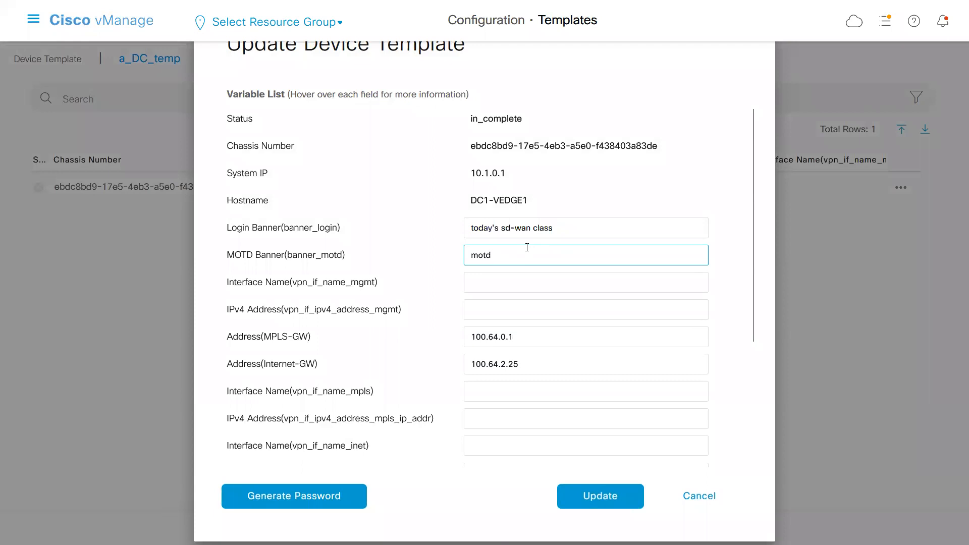
{"action": "key", "text": "ctrl+v"}
Set the management interface name to eth0 and its IPv4 address to 198.18.3.100/24, copied from the vpn 512 section of the Notepad configuration.
{"action": "left_click", "coordinate": [478, 290]}
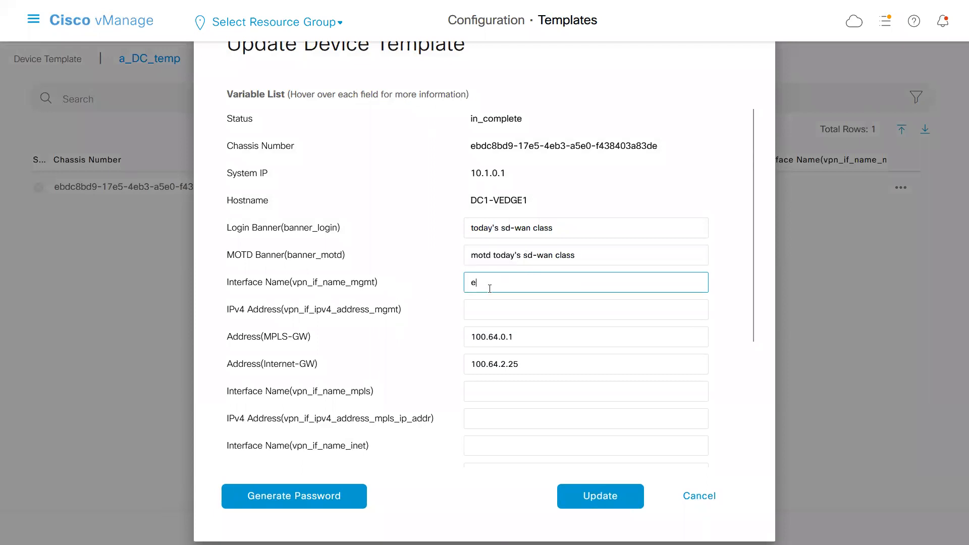
{"action": "type", "text": "eth0"}
{"action": "key", "text": "alt+Tab"}
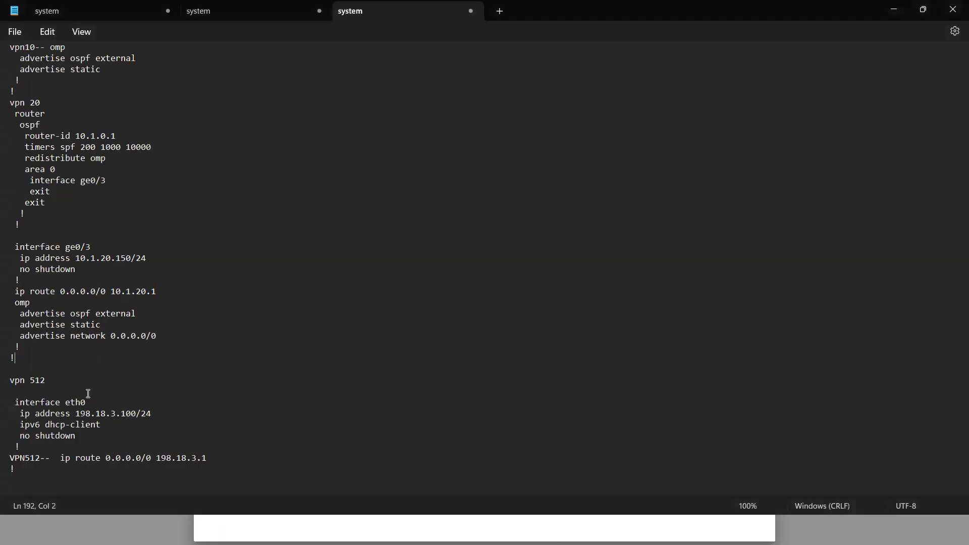
{"action": "double_click", "coordinate": [74, 404]}
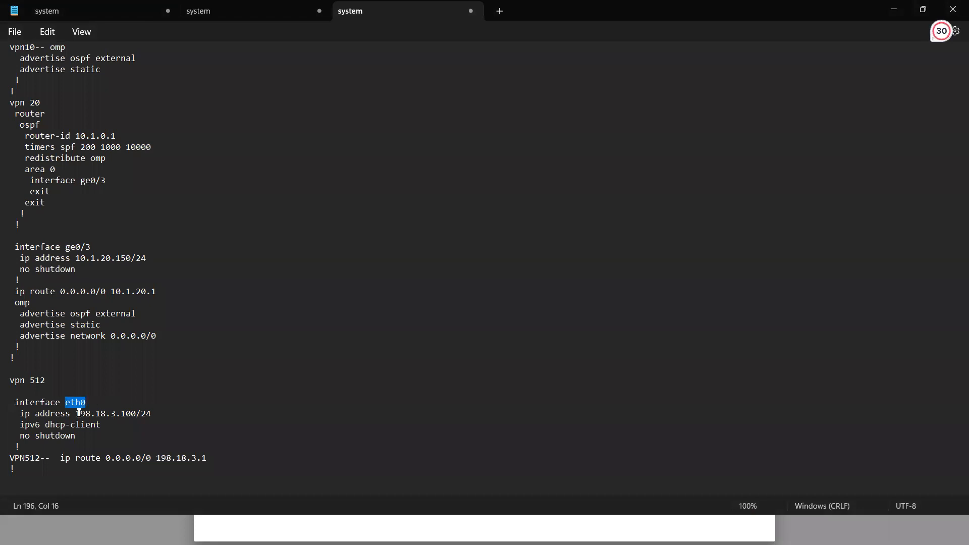
{"action": "left_click_drag", "start_coordinate": [76, 414], "coordinate": [151, 413]}
{"action": "key", "text": "ctrl+c"}
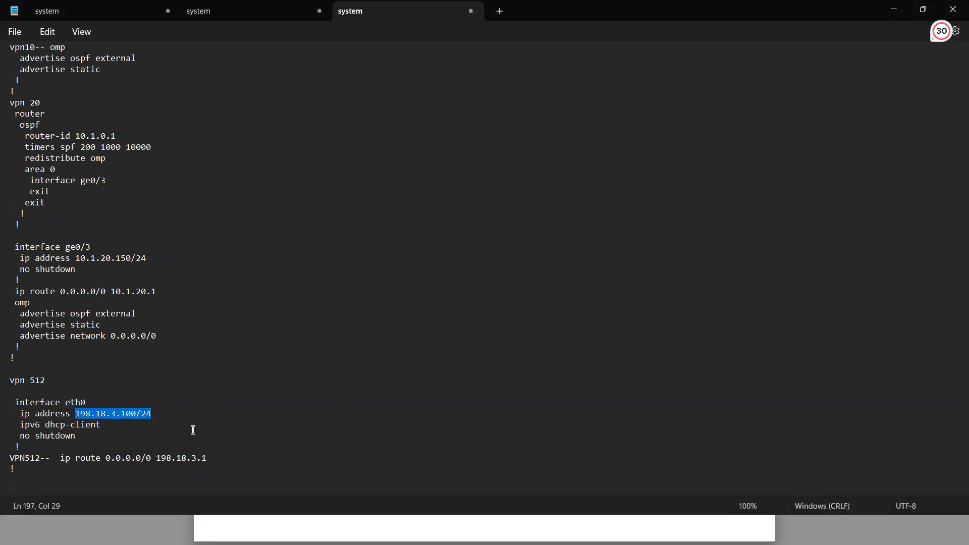
{"action": "key", "text": "alt+Tab"}
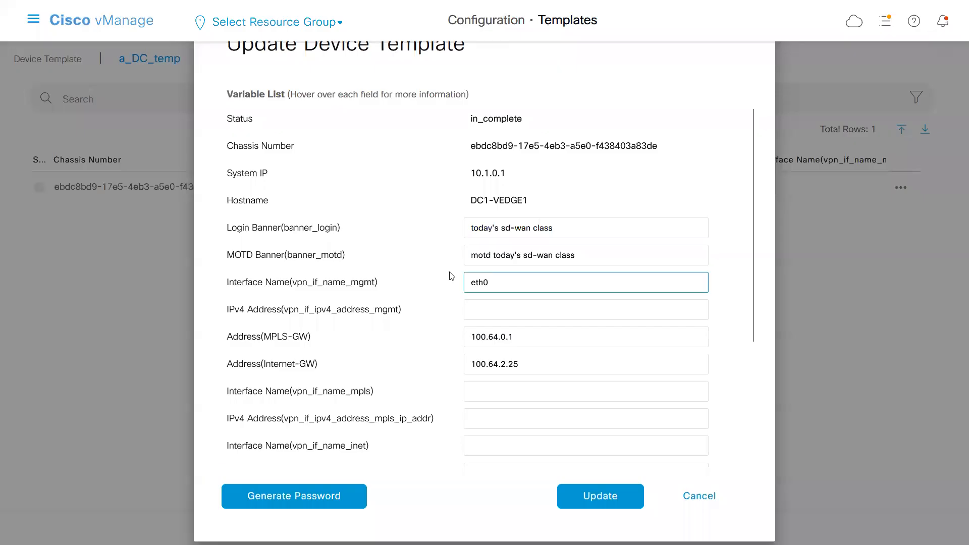
{"action": "left_click", "coordinate": [485, 309]}
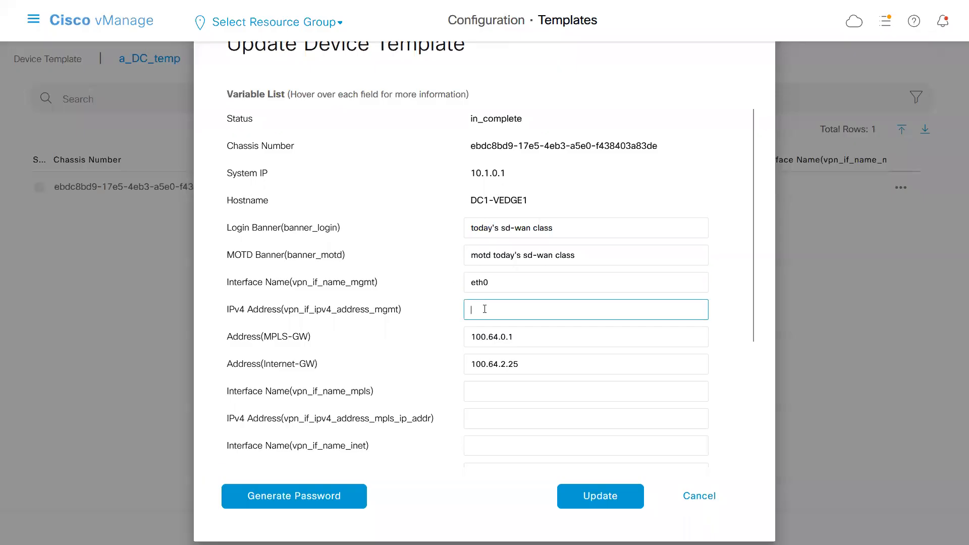
{"action": "key", "text": "ctrl+v"}
Compare the MPLS-GW and Internet-GW addresses with the vpn0 default routes in the Notepad configuration, and return to the variable list.
{"action": "left_click_drag", "start_coordinate": [343, 312], "coordinate": [401, 313]}
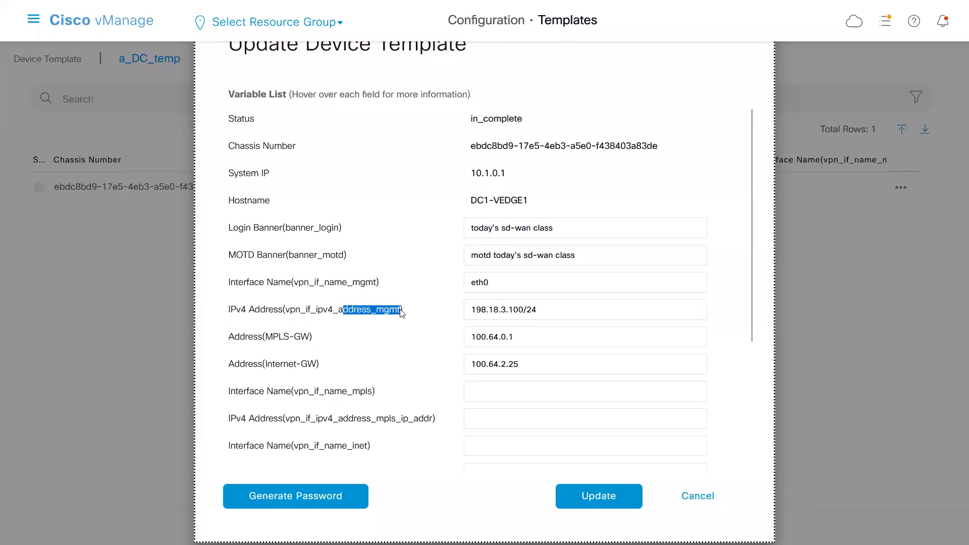
{"action": "left_click_drag", "start_coordinate": [353, 284], "coordinate": [376, 284]}
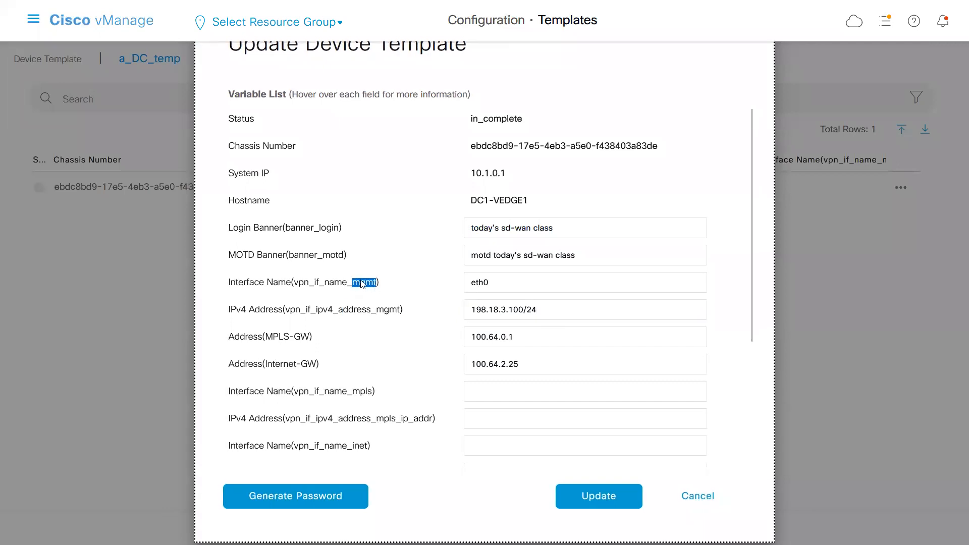
{"action": "double_click", "coordinate": [385, 311]}
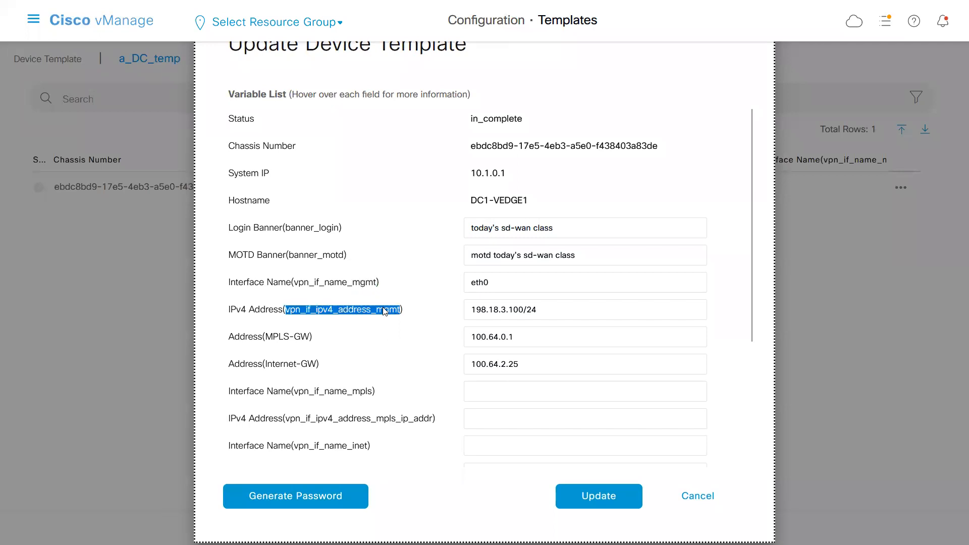
{"action": "double_click", "coordinate": [291, 343]}
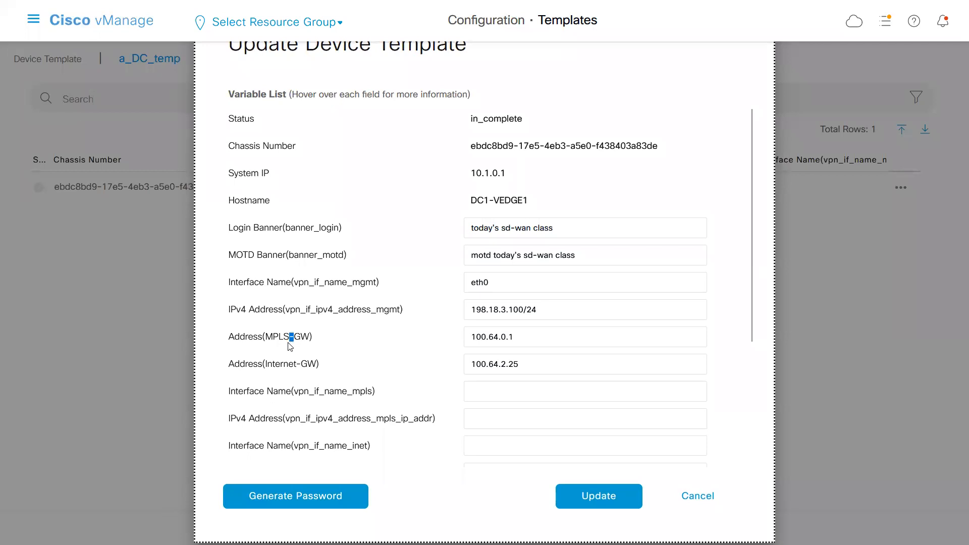
{"action": "double_click", "coordinate": [302, 368]}
{"action": "key", "text": "alt+Tab"}
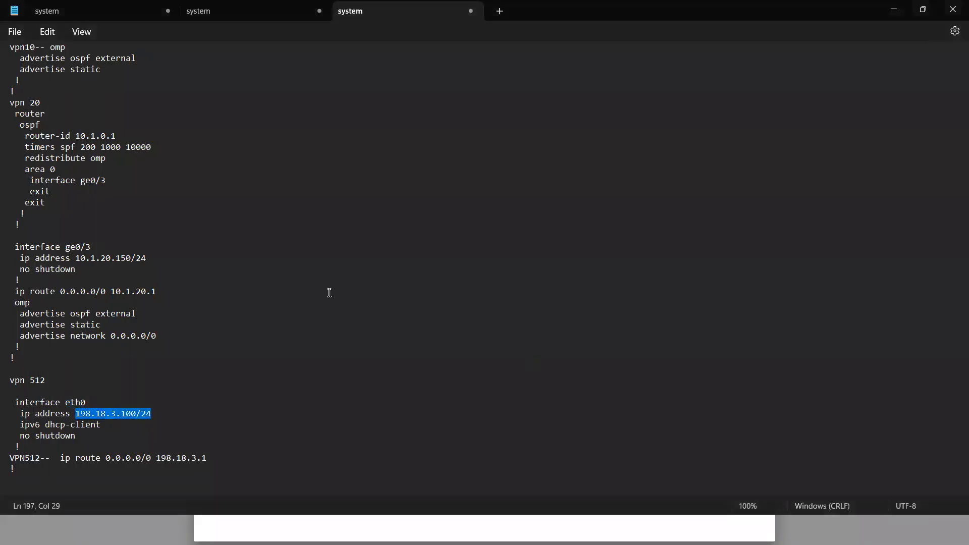
{"action": "left_click", "coordinate": [154, 255]}
{"action": "key", "text": "Up"}
{"action": "key", "text": "Up"}
{"action": "key", "text": "Up"}
{"action": "key", "text": "Up"}
{"action": "key", "text": "Up"}
{"action": "key", "text": "Up"}
{"action": "key", "text": "Up"}
{"action": "key", "text": "Up"}
{"action": "key", "text": "Up"}
{"action": "key", "text": "Up"}
{"action": "key", "text": "Up"}
{"action": "key", "text": "Up"}
{"action": "key", "text": "Up"}
{"action": "key", "text": "Up"}
{"action": "key", "text": "Up"}
{"action": "key", "text": "Up"}
{"action": "key", "text": "Up"}
{"action": "key", "text": "Up"}
{"action": "key", "text": "Up"}
{"action": "key", "text": "Up"}
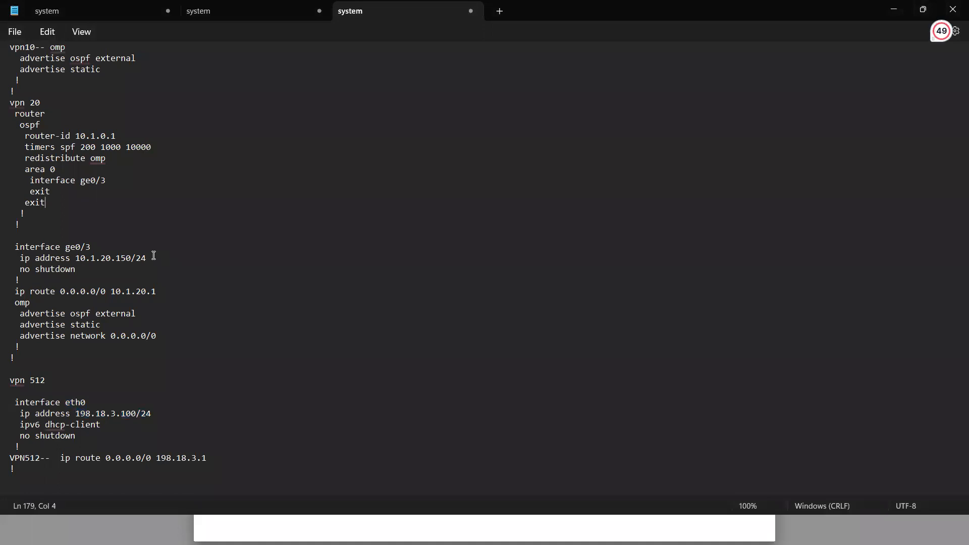
{"action": "key", "text": "Up"}
{"action": "key", "text": "Up"}
{"action": "key", "text": "Up"}
{"action": "key", "text": "Up"}
{"action": "key", "text": "Up"}
{"action": "key", "text": "Up"}
{"action": "key", "text": "Up"}
{"action": "key", "text": "Up"}
{"action": "key", "text": "Up"}
{"action": "key", "text": "Up"}
{"action": "key", "text": "Up"}
{"action": "key", "text": "Up"}
{"action": "key", "text": "Up"}
{"action": "key", "text": "Up"}
{"action": "key", "text": "Up"}
{"action": "key", "text": "Up"}
{"action": "key", "text": "Up"}
{"action": "key", "text": "Up"}
{"action": "key", "text": "Up"}
{"action": "key", "text": "Up"}
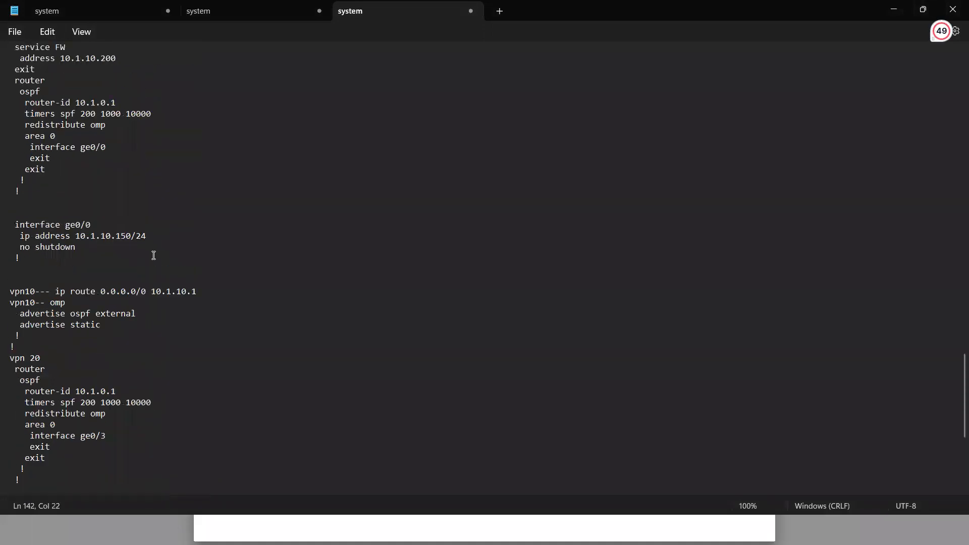
{"action": "key", "text": "Up"}
{"action": "key", "text": "Up"}
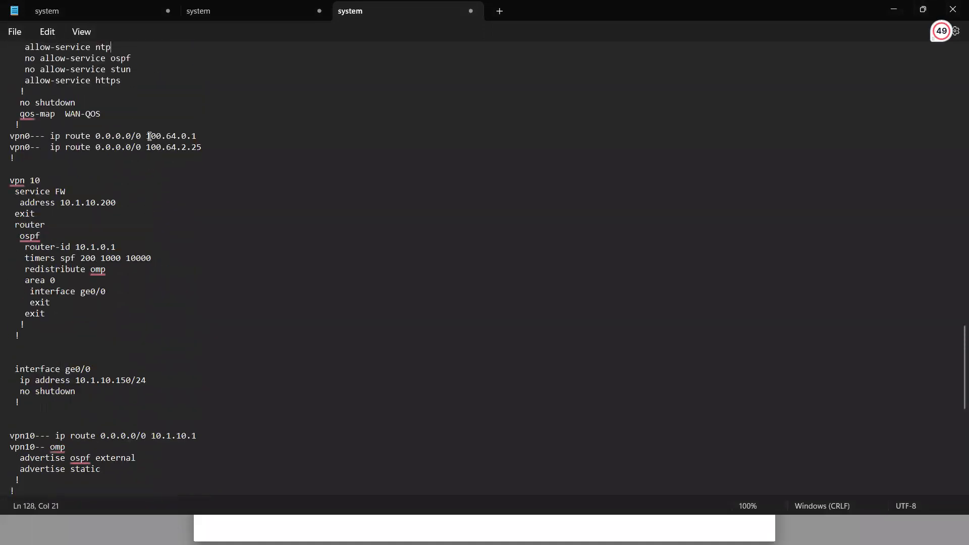
{"action": "key", "text": "alt+Tab"}
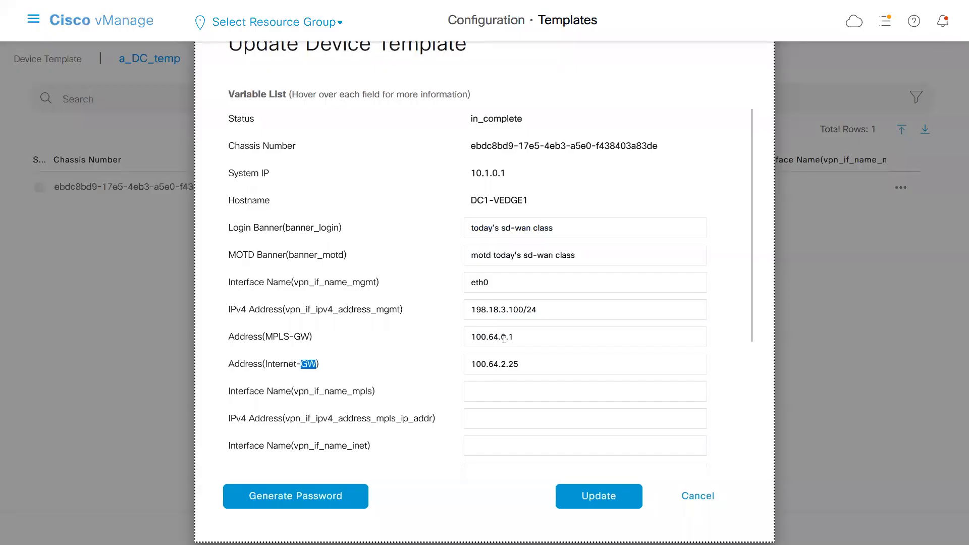
Set the MPLS interface name (vpn_if_name_mpls) to ge0/1, as given in the vpn 0 section of the Notepad configuration.
{"action": "left_click_drag", "start_coordinate": [751, 311], "coordinate": [747, 413]}
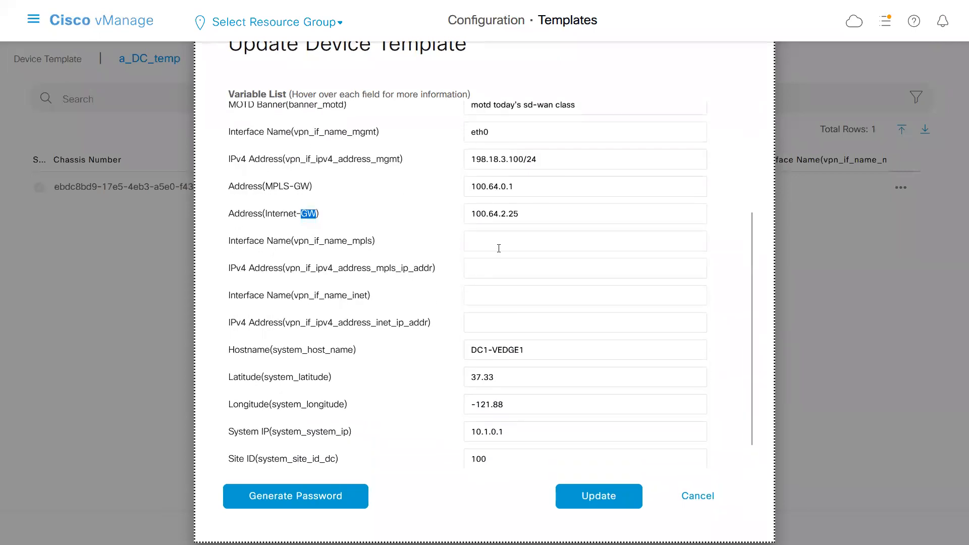
{"action": "left_click", "coordinate": [498, 241]}
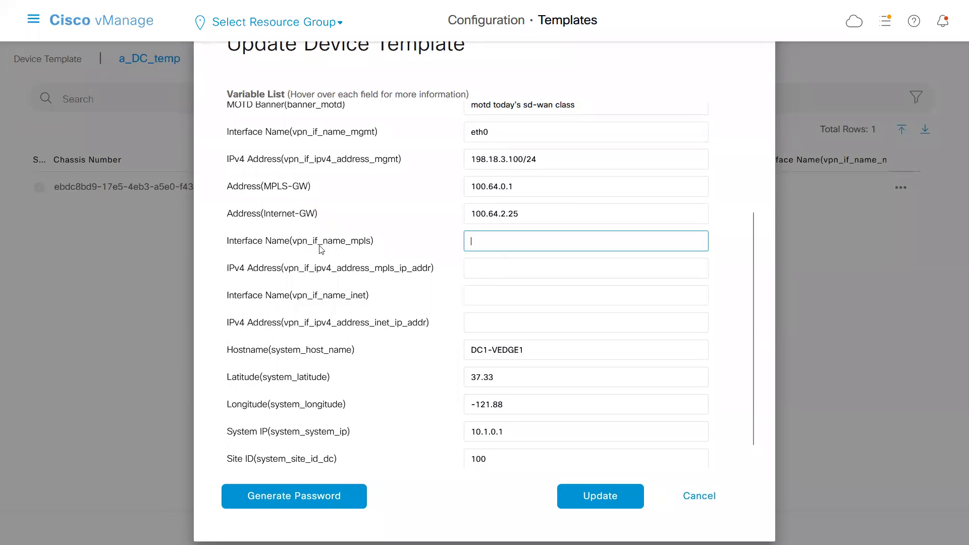
{"action": "key", "text": "alt+Tab"}
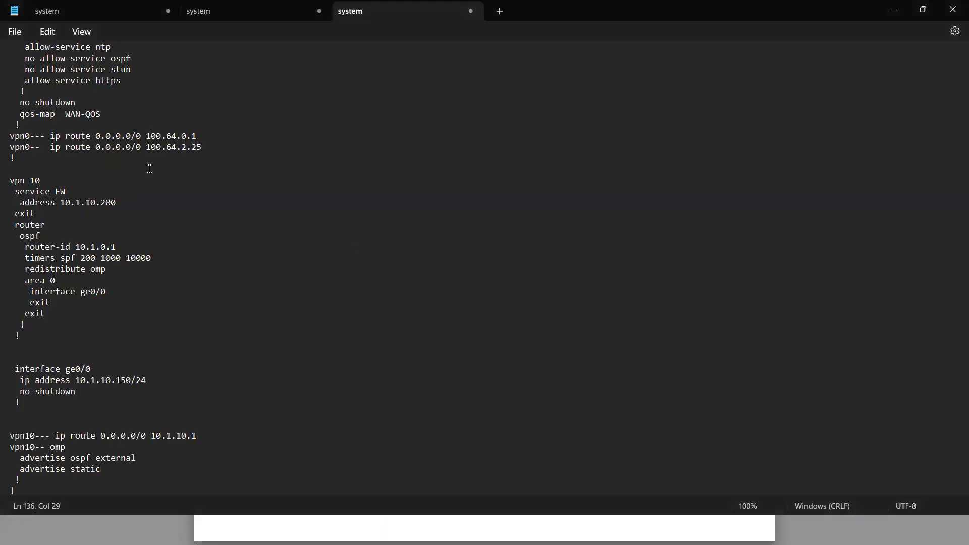
{"action": "left_click", "coordinate": [99, 171]}
{"action": "key", "text": "Up"}
{"action": "key", "text": "Up"}
{"action": "key", "text": "Up"}
{"action": "key", "text": "Up"}
{"action": "key", "text": "Up"}
{"action": "key", "text": "Up"}
{"action": "key", "text": "Up"}
{"action": "key", "text": "Up"}
{"action": "key", "text": "Up"}
{"action": "key", "text": "Up"}
{"action": "key", "text": "Up"}
{"action": "key", "text": "Up"}
{"action": "key", "text": "Up"}
{"action": "key", "text": "Up"}
{"action": "key", "text": "Up"}
{"action": "key", "text": "Up"}
{"action": "key", "text": "Up"}
{"action": "key", "text": "Up"}
{"action": "key", "text": "Up"}
{"action": "key", "text": "Up"}
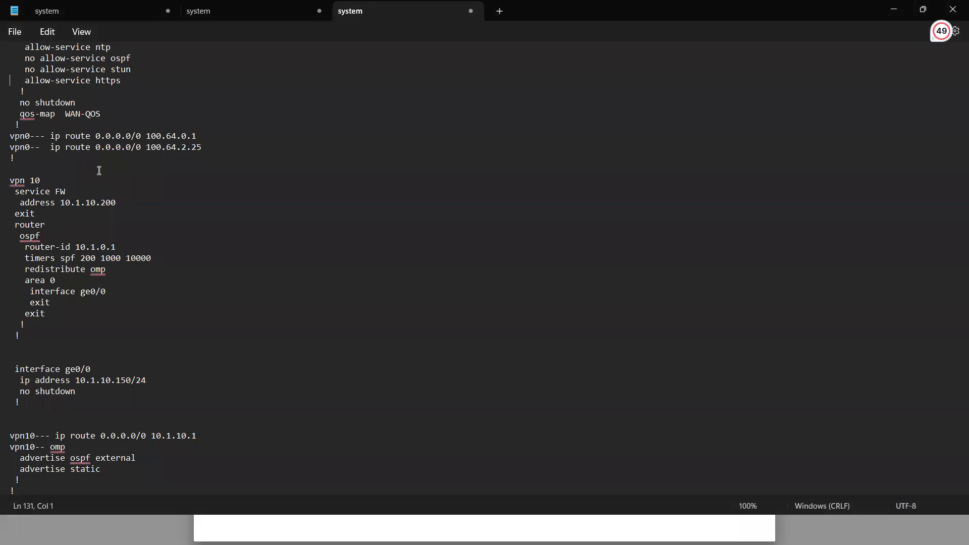
{"action": "key", "text": "Up"}
{"action": "key", "text": "Up"}
{"action": "key", "text": "Up"}
{"action": "key", "text": "Up"}
{"action": "key", "text": "Up"}
{"action": "key", "text": "Up"}
{"action": "key", "text": "Up"}
{"action": "key", "text": "Up"}
{"action": "key", "text": "Up"}
{"action": "key", "text": "Up"}
{"action": "key", "text": "Up"}
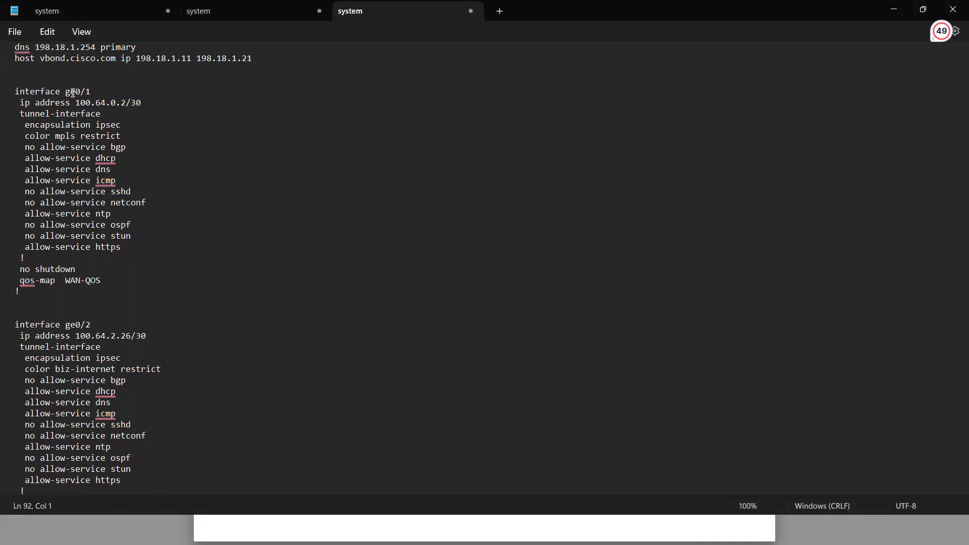
{"action": "key", "text": "alt+Tab"}
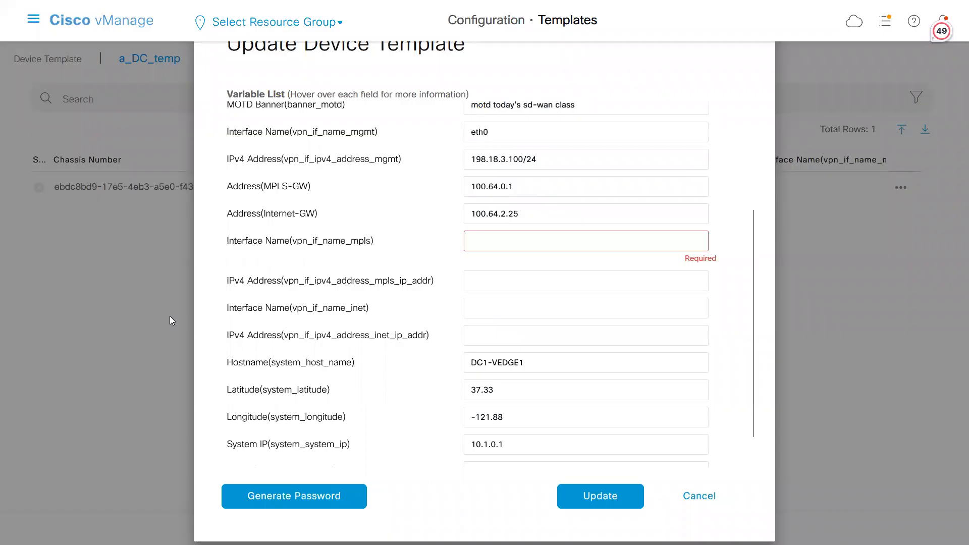
{"action": "left_click", "coordinate": [530, 241]}
{"action": "type", "text": "ge0/1"}
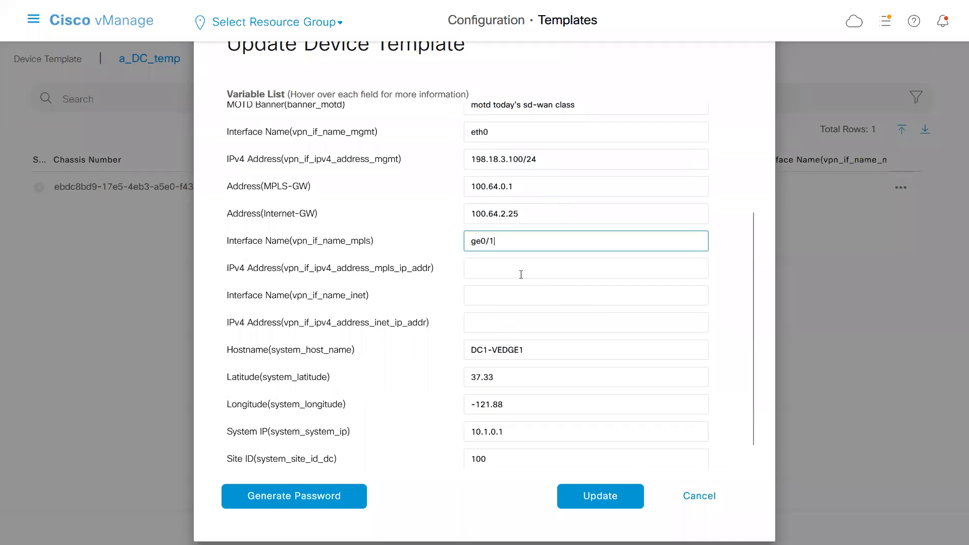
Set the MPLS interface's IPv4 address to 100.64.0.2/30, copied from interface ge0/1 in the Notepad configuration.
{"action": "left_click", "coordinate": [521, 275]}
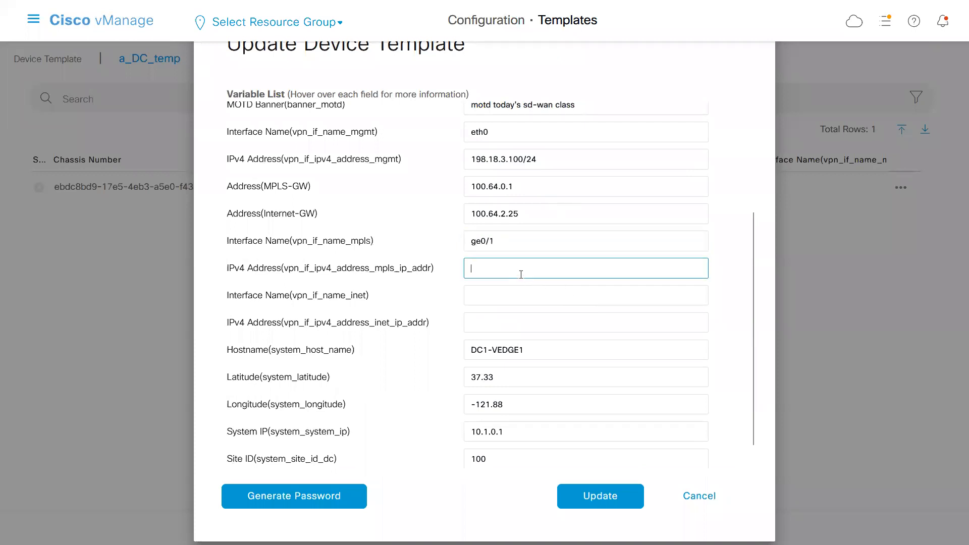
{"action": "key", "text": "alt+Tab"}
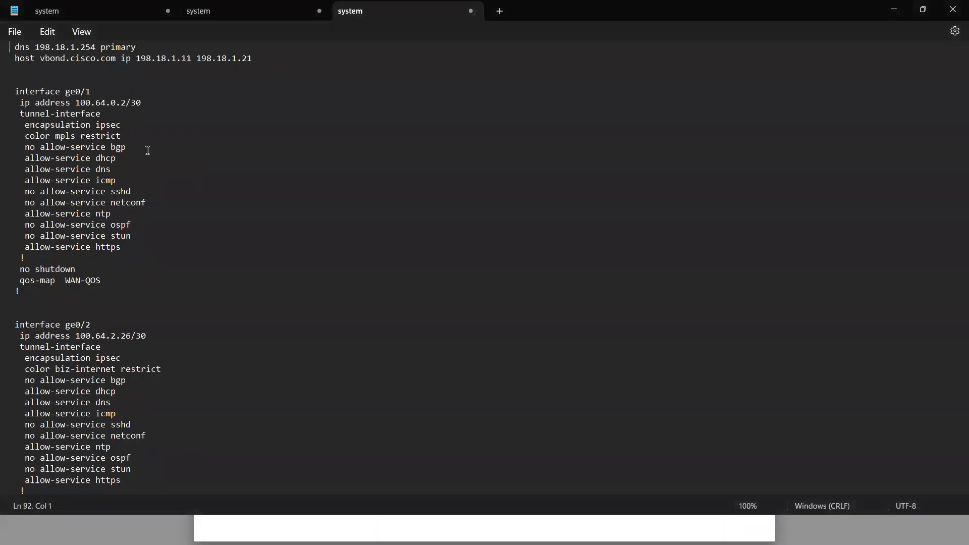
{"action": "left_click_drag", "start_coordinate": [76, 104], "coordinate": [142, 105]}
{"action": "key", "text": "ctrl+c"}
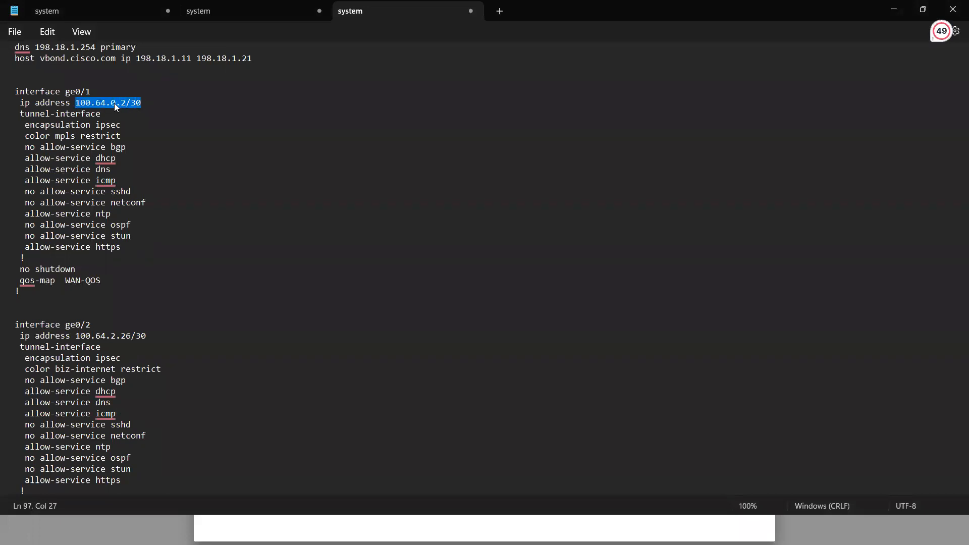
{"action": "key", "text": "alt+Tab"}
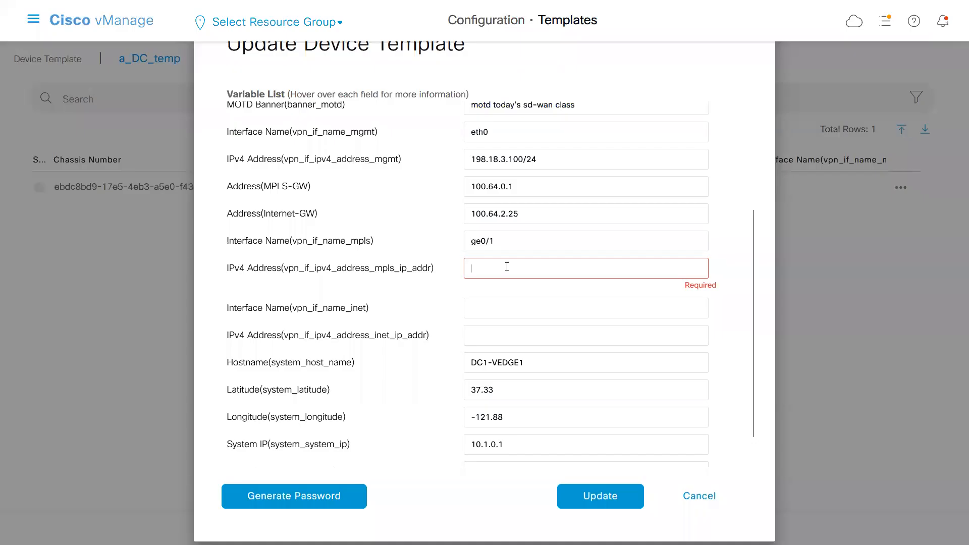
{"action": "key", "text": "ctrl+v"}
Set the Internet interface name to ge0/2 and its IPv4 address to 100.64.2.26/30, copied from the Notepad configuration.
{"action": "left_click", "coordinate": [491, 291]}
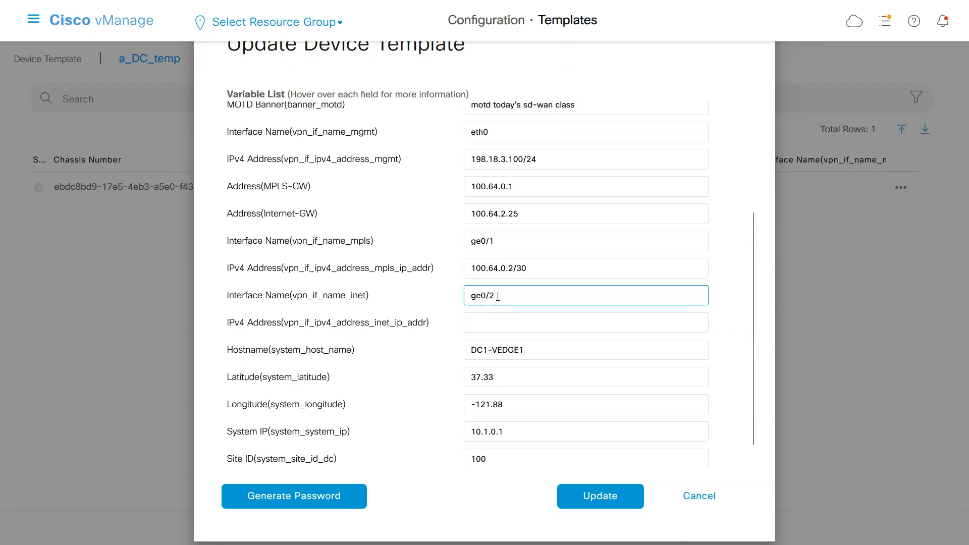
{"action": "left_click", "coordinate": [492, 318]}
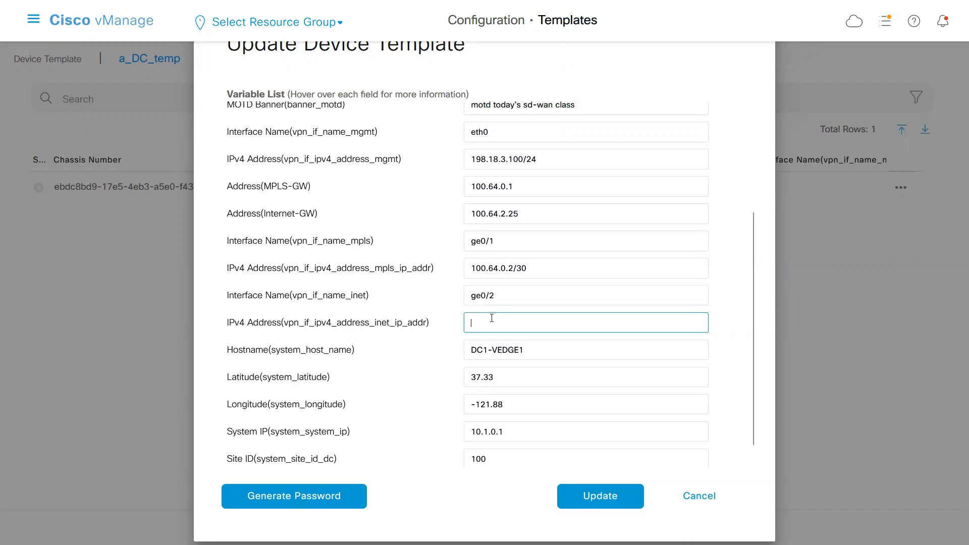
{"action": "key", "text": "alt+Tab"}
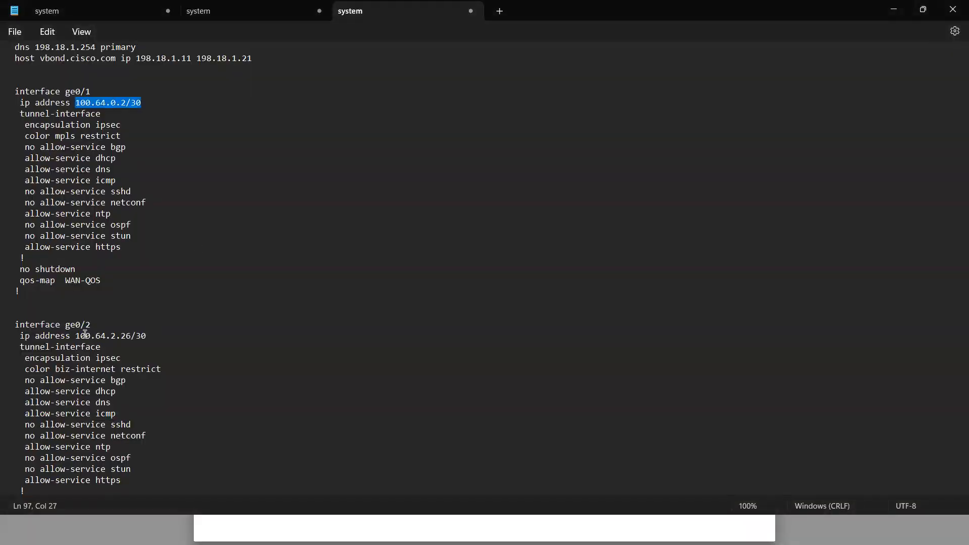
{"action": "left_click_drag", "start_coordinate": [75, 336], "coordinate": [156, 336]}
{"action": "key", "text": "ctrl+c"}
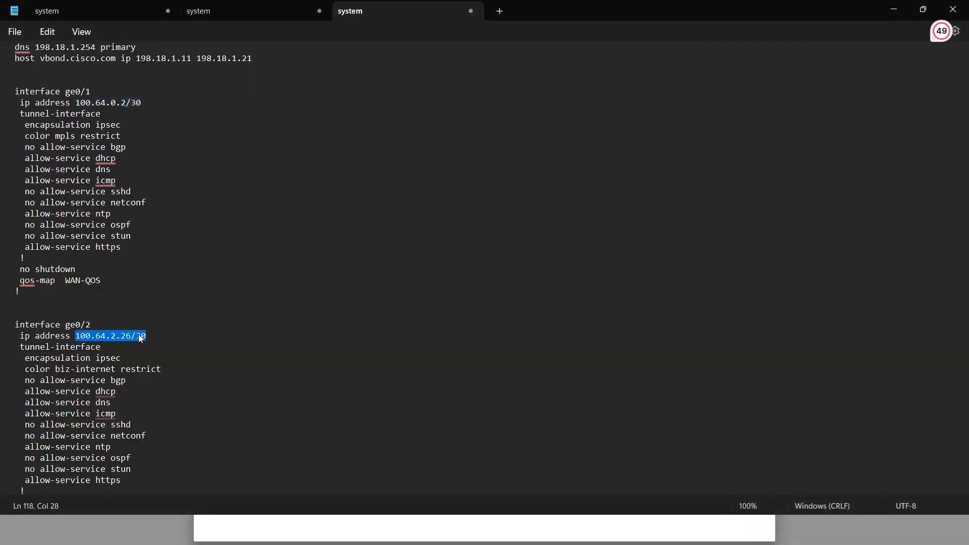
{"action": "key", "text": "alt+Tab"}
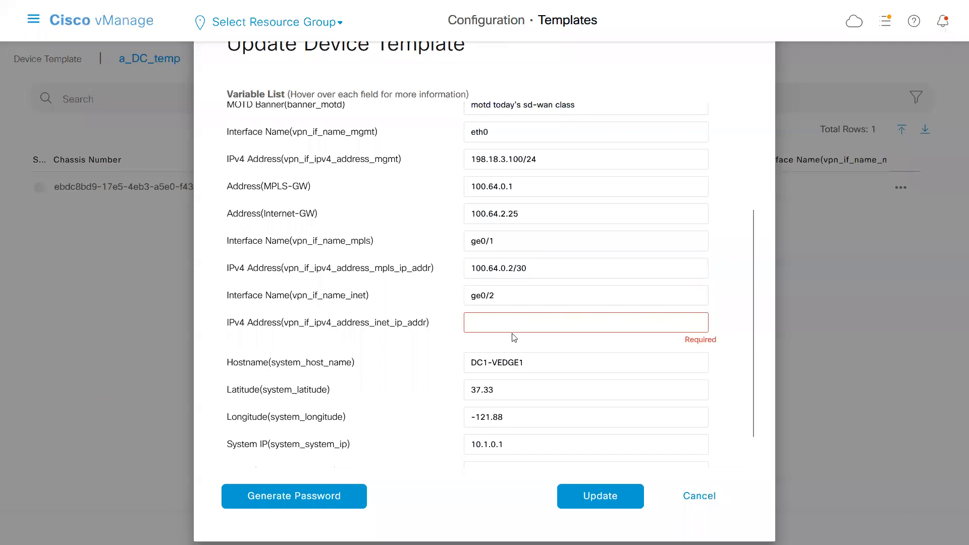
{"action": "key", "text": "ctrl+v"}
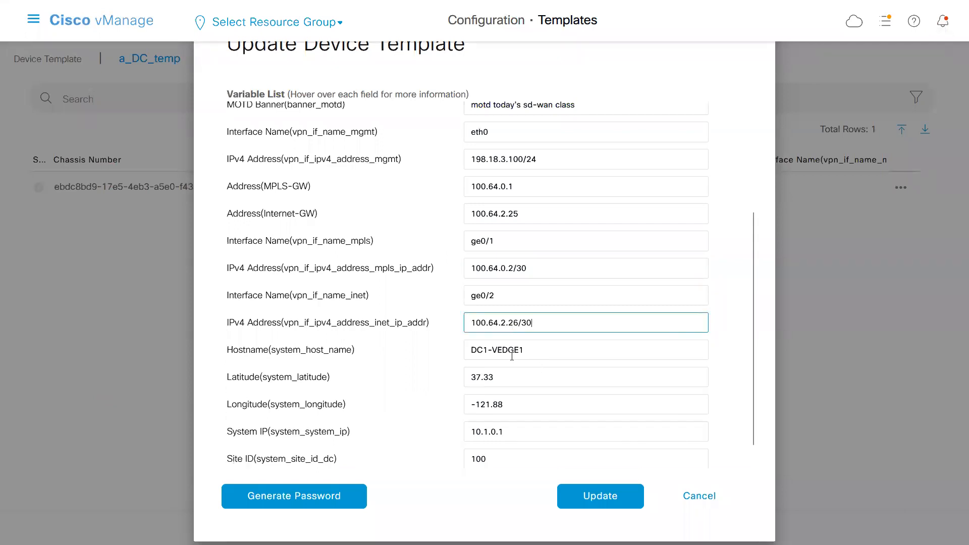
Review the latitude and longitude values, change the hostname variable to a_DC1-VEDGE1, and update the device's template variables.
{"action": "left_click", "coordinate": [530, 353]}
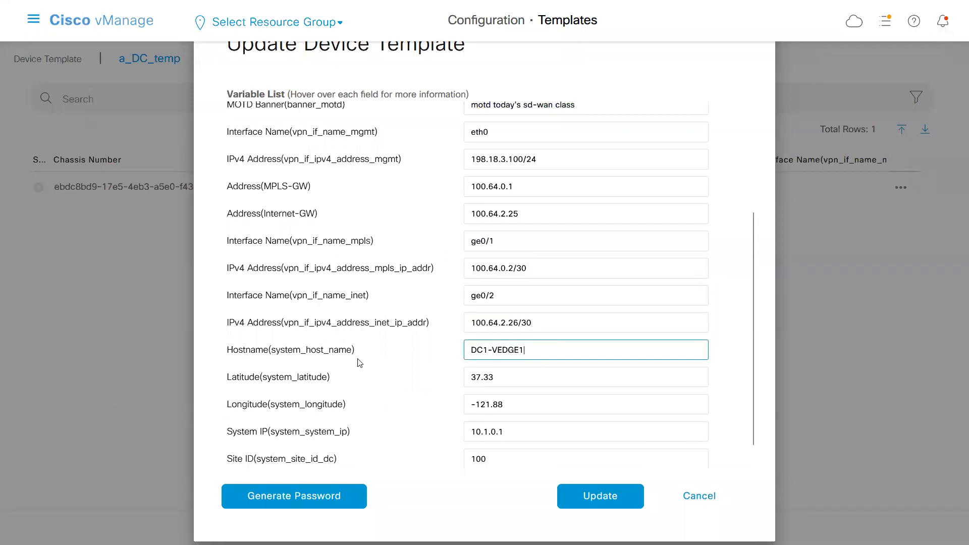
{"action": "left_click_drag", "start_coordinate": [753, 390], "coordinate": [752, 429]}
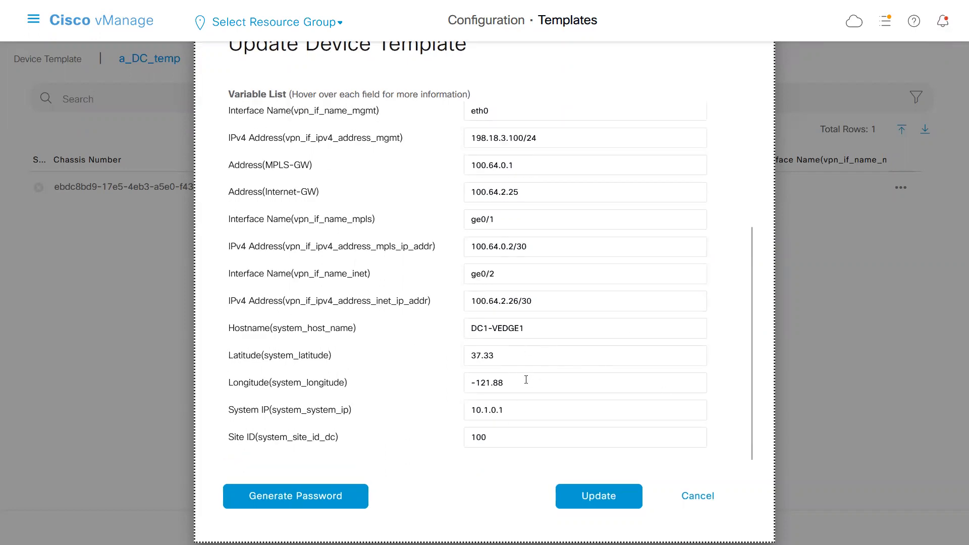
{"action": "left_click_drag", "start_coordinate": [504, 356], "coordinate": [456, 358]}
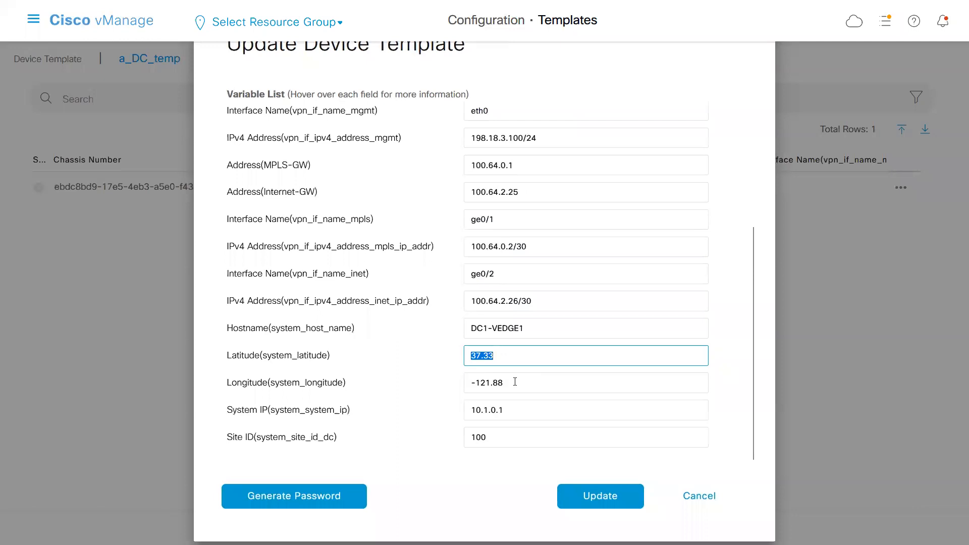
{"action": "left_click_drag", "start_coordinate": [517, 383], "coordinate": [445, 392]}
{"action": "left_click", "coordinate": [534, 335]}
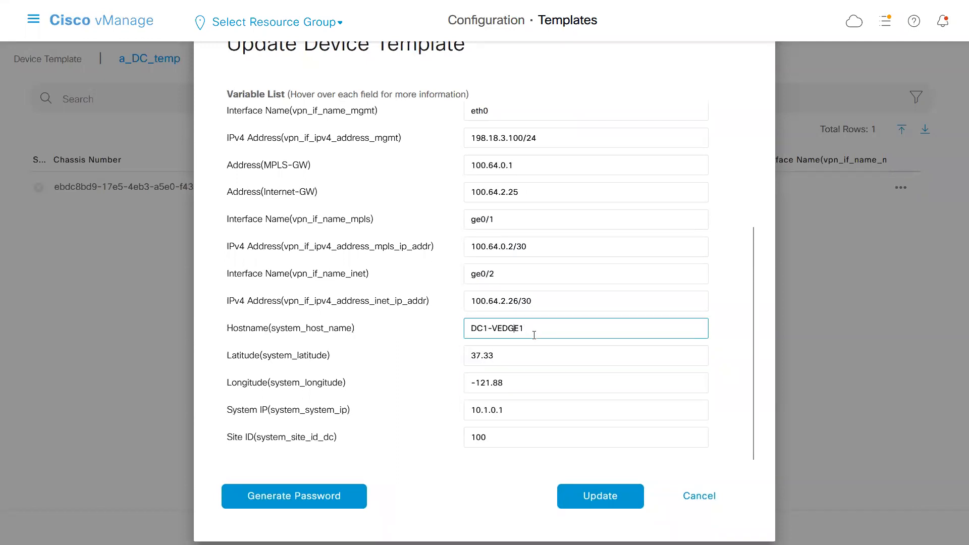
{"action": "type", "text": "a_"}
{"action": "left_click", "coordinate": [588, 503]}
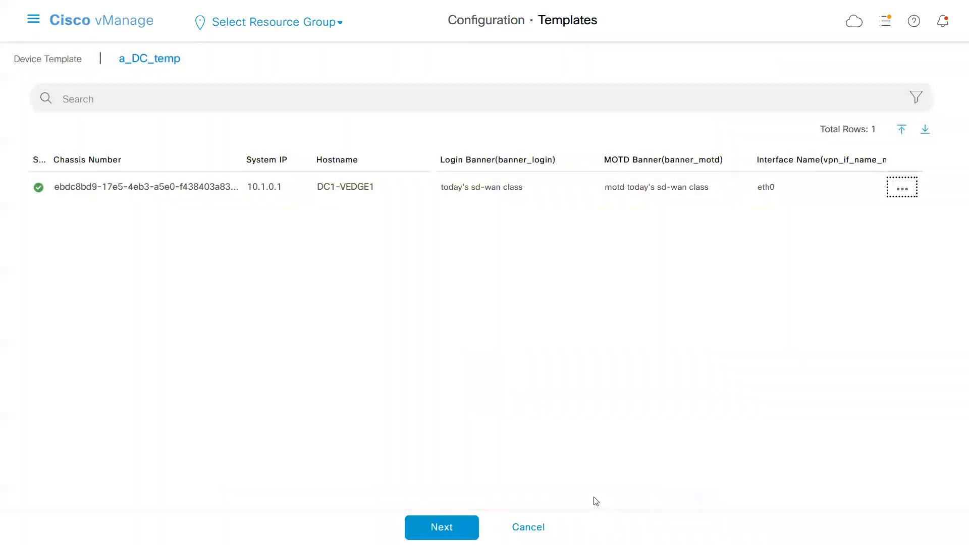
Proceed to the device's configuration preview and compare the local and new configurations in a side-by-side diff.
{"action": "left_click", "coordinate": [441, 527]}
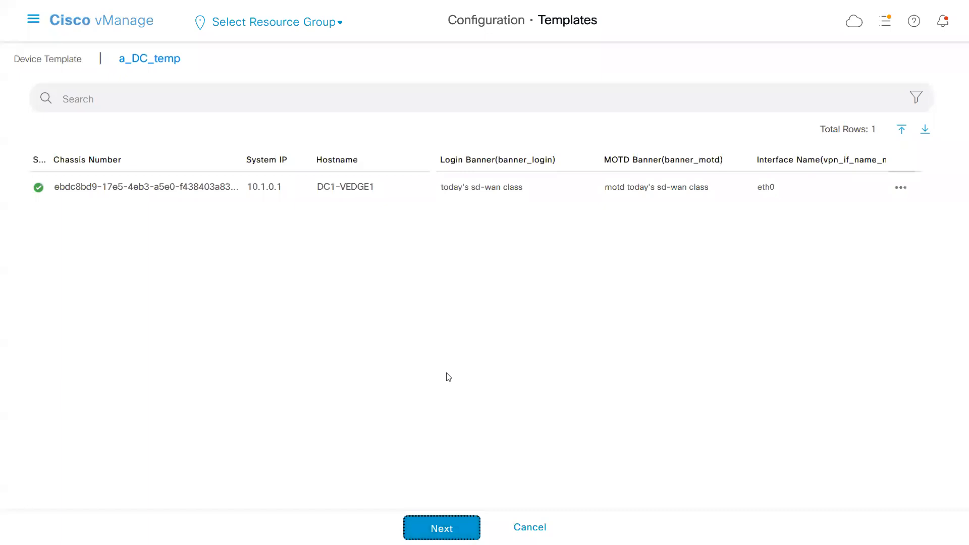
{"action": "left_click", "coordinate": [68, 177]}
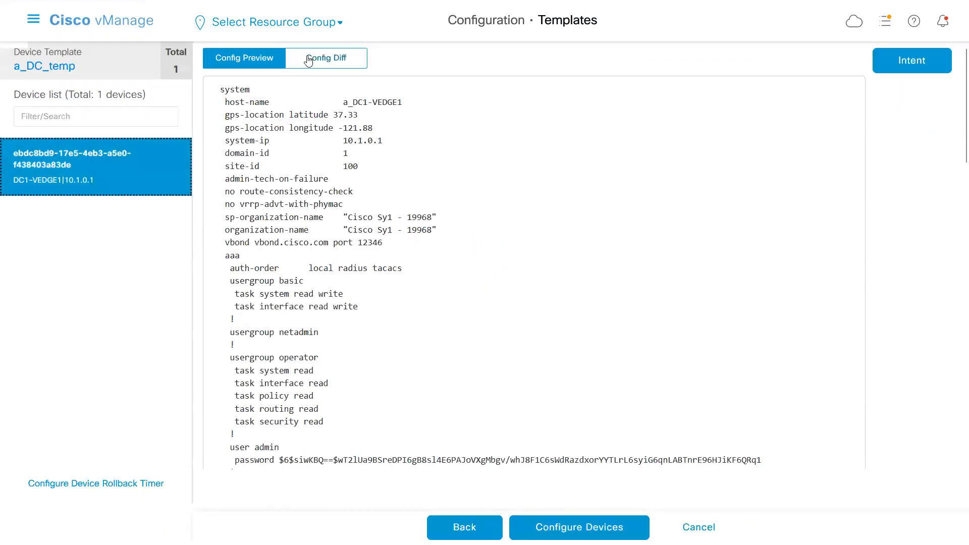
{"action": "left_click", "coordinate": [334, 64]}
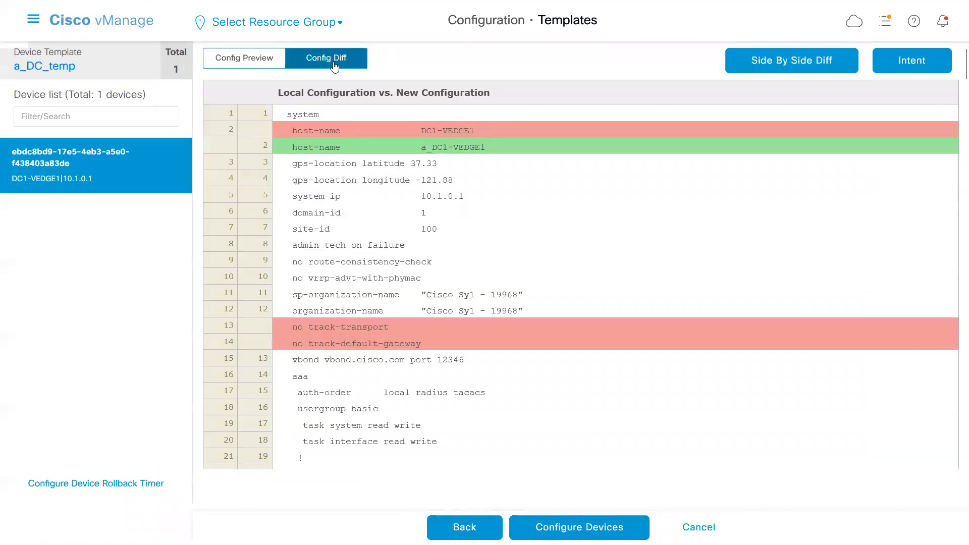
{"action": "left_click", "coordinate": [820, 60]}
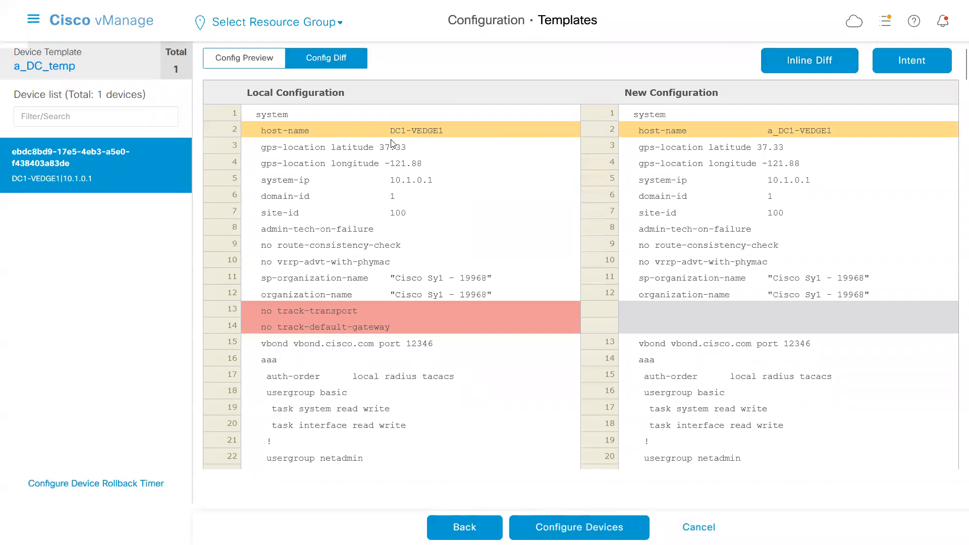
Examine the diff between local and new configuration, including the host-name, tracking, bfd, omp, snmp and banner lines.
{"action": "left_click_drag", "start_coordinate": [391, 132], "coordinate": [427, 133]}
{"action": "left_click_drag", "start_coordinate": [774, 132], "coordinate": [822, 132]}
{"action": "left_click_drag", "start_coordinate": [419, 328], "coordinate": [251, 310]}
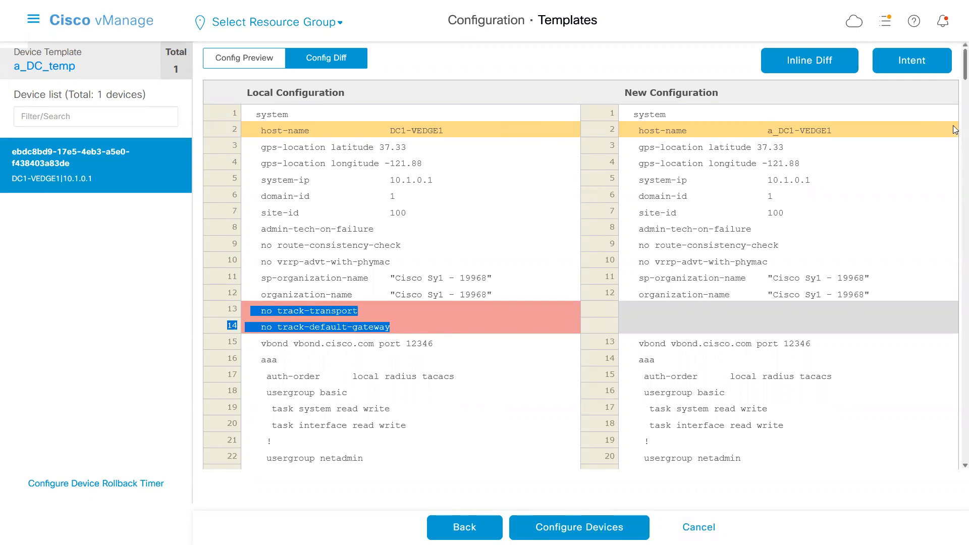
{"action": "left_click_drag", "start_coordinate": [956, 74], "coordinate": [956, 137]}
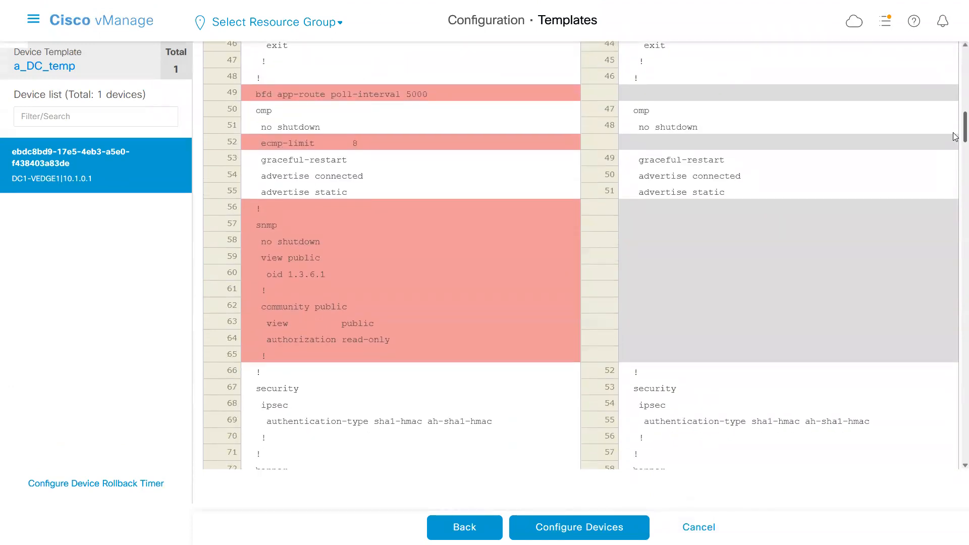
{"action": "left_click_drag", "start_coordinate": [956, 136], "coordinate": [956, 158]}
{"action": "left_click_drag", "start_coordinate": [641, 202], "coordinate": [789, 219]}
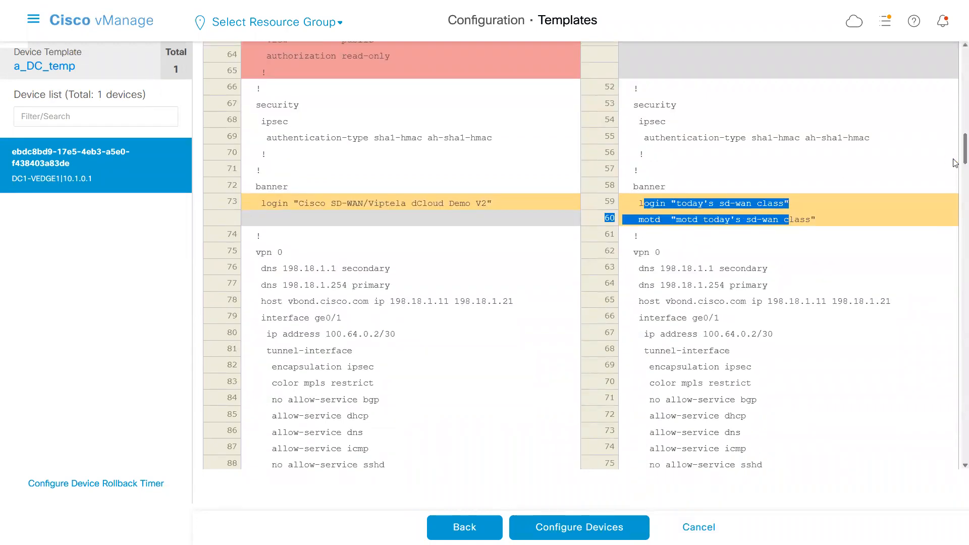
{"action": "left_click_drag", "start_coordinate": [956, 160], "coordinate": [942, 457]}
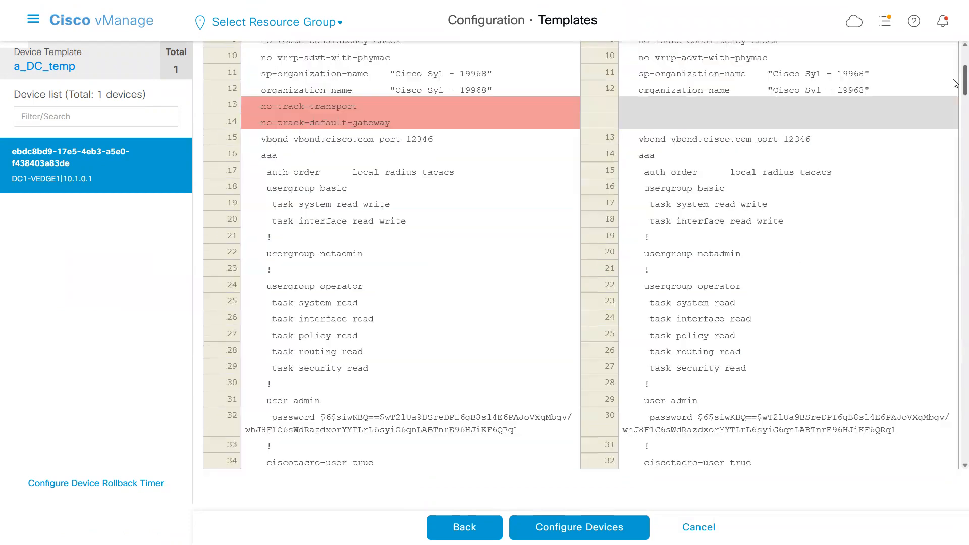
{"action": "scroll", "coordinate": [956, 84], "scroll_direction": "up", "scroll_amount": 2}
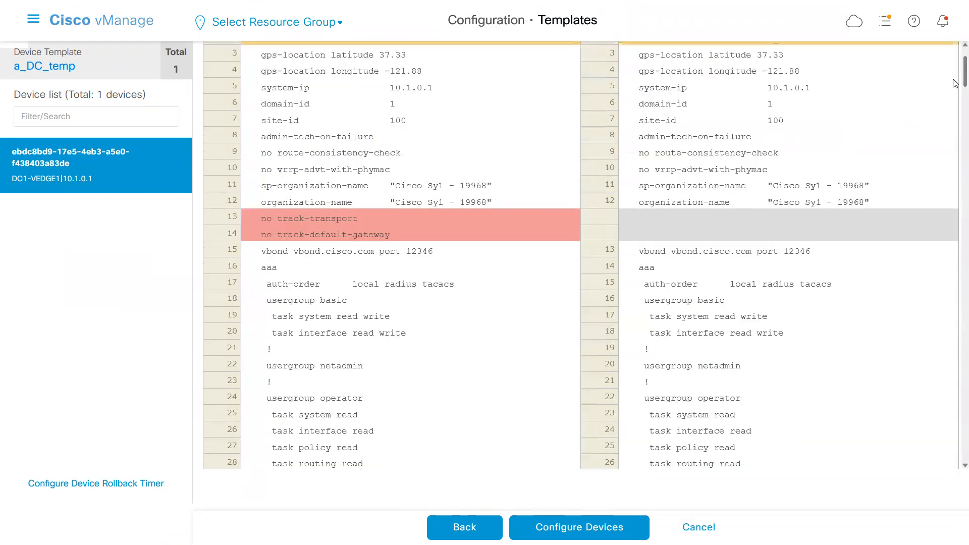
Push the a_DC_temp configuration to the device and expand its task log to follow the progress.
{"action": "left_click", "coordinate": [578, 526]}
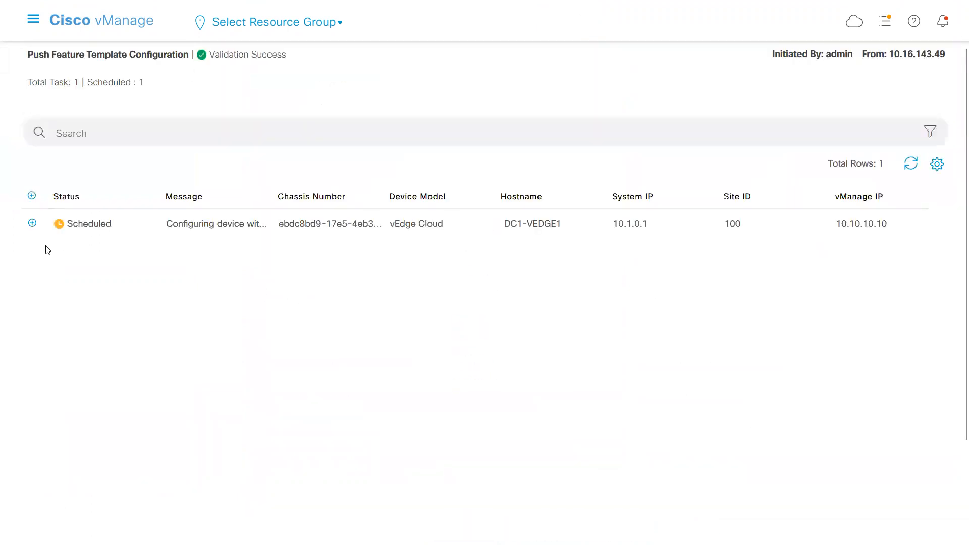
{"action": "left_click", "coordinate": [32, 223]}
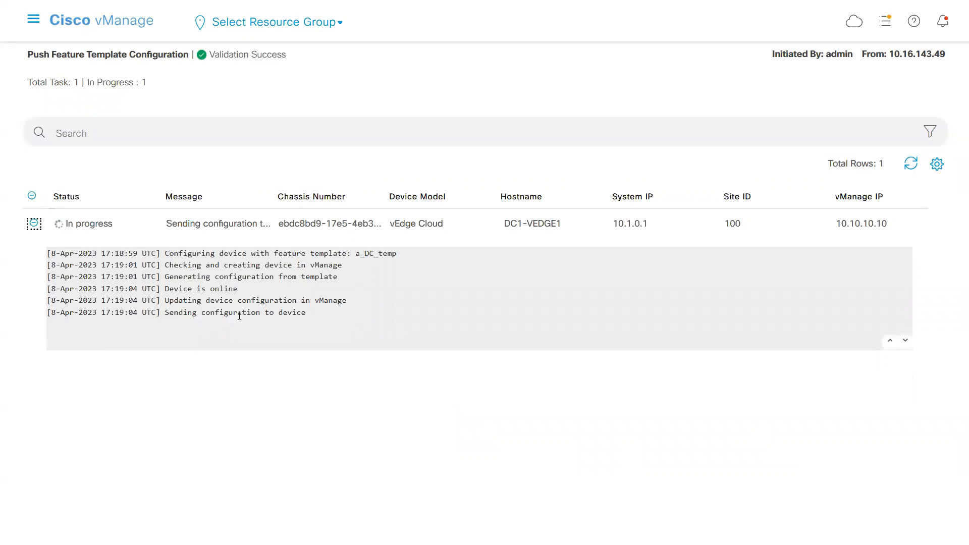
{"action": "left_click", "coordinate": [201, 408]}
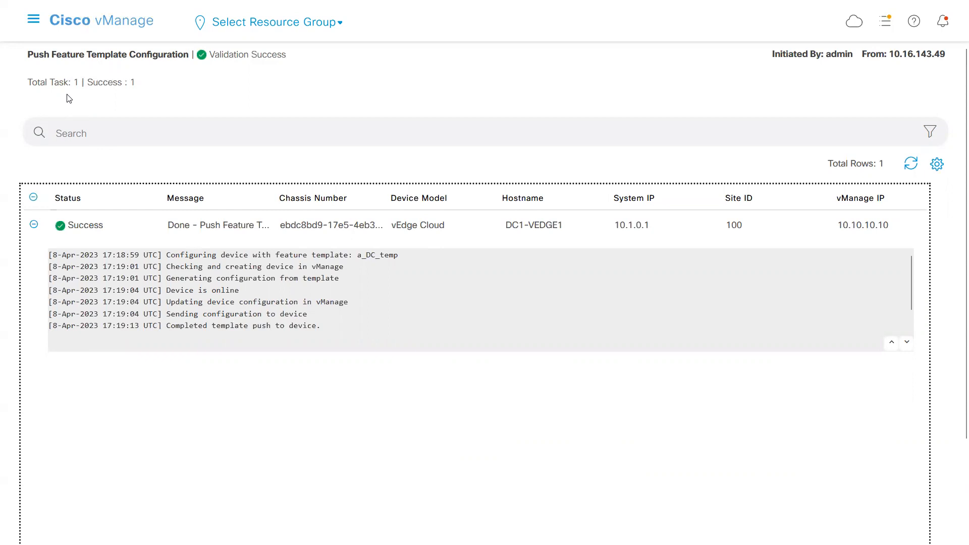
Return to the configuration templates page.
{"action": "left_click", "coordinate": [32, 21]}
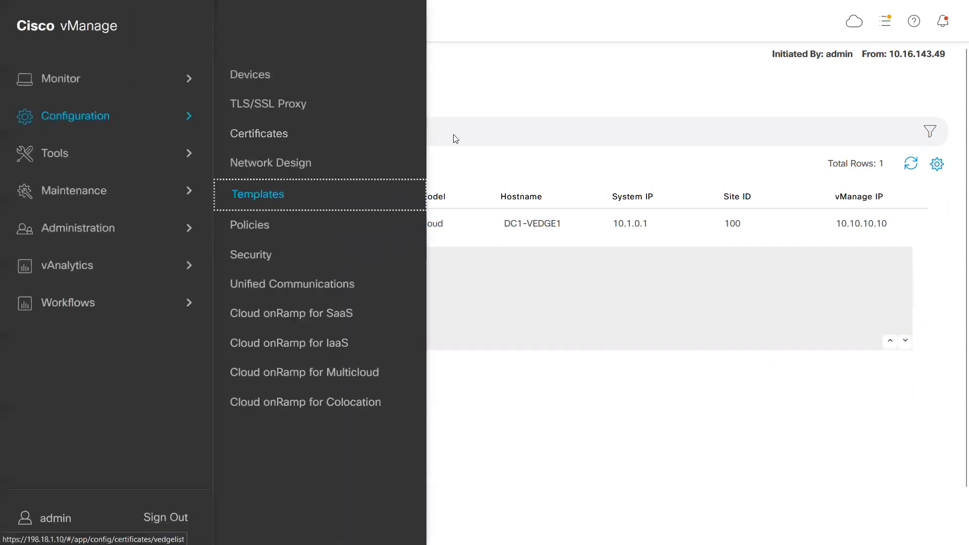
{"action": "left_click", "coordinate": [281, 195]}
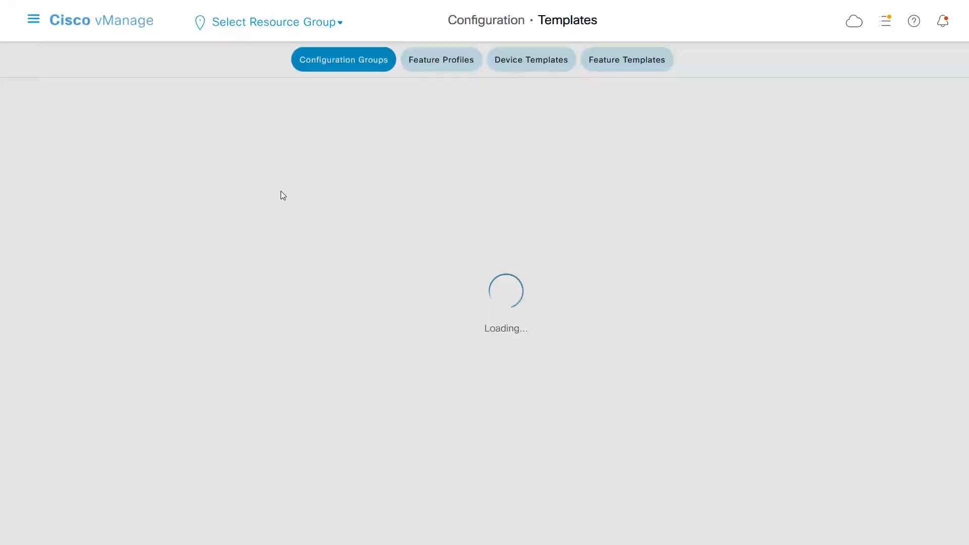
{"action": "left_click", "coordinate": [526, 63]}
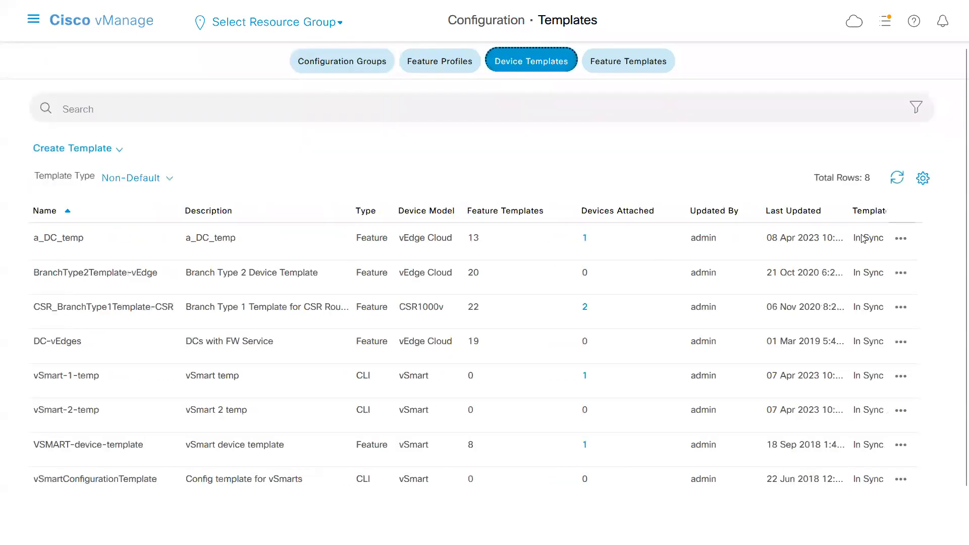
{"action": "left_click", "coordinate": [899, 239]}
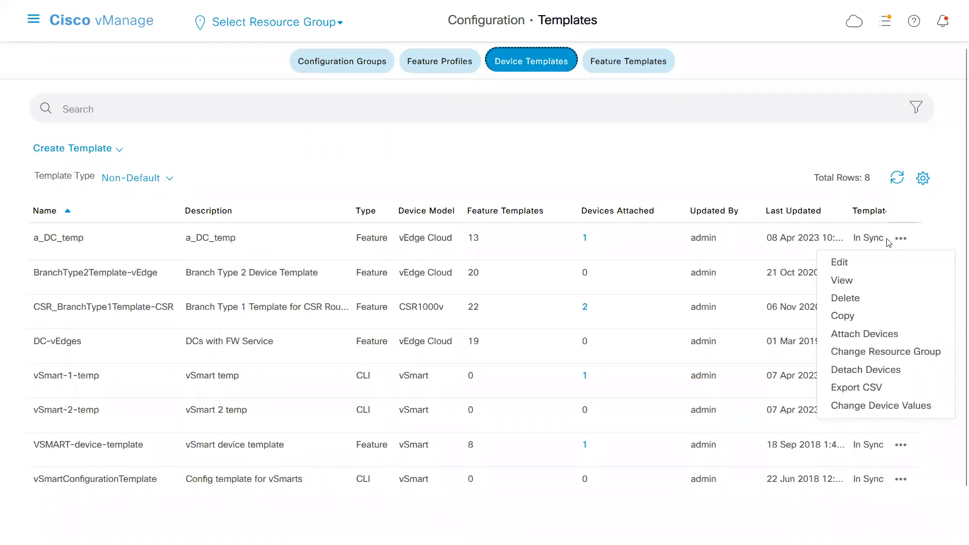
{"action": "left_click", "coordinate": [359, 161]}
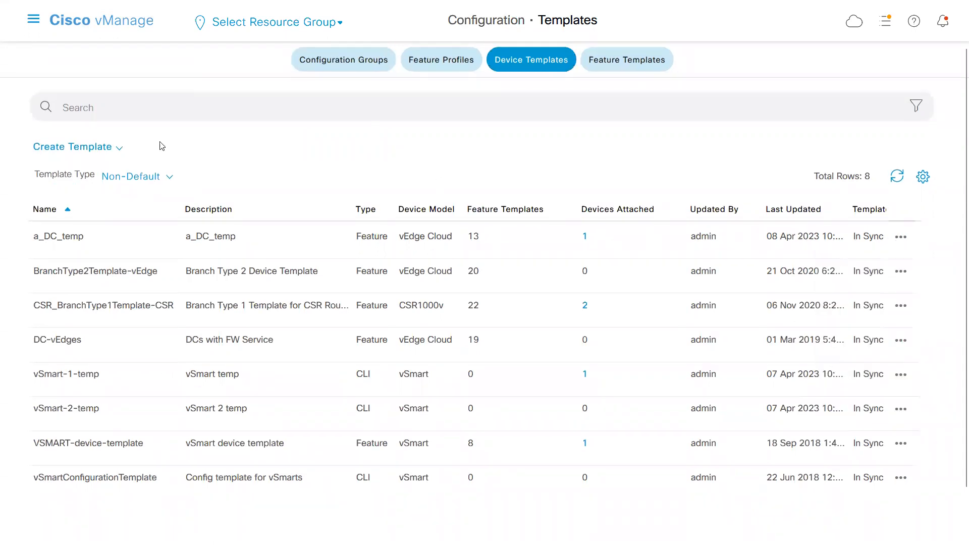
Open the running configuration of DC1-VEDGE2 from the WAN edge device list.
{"action": "left_click", "coordinate": [34, 20]}
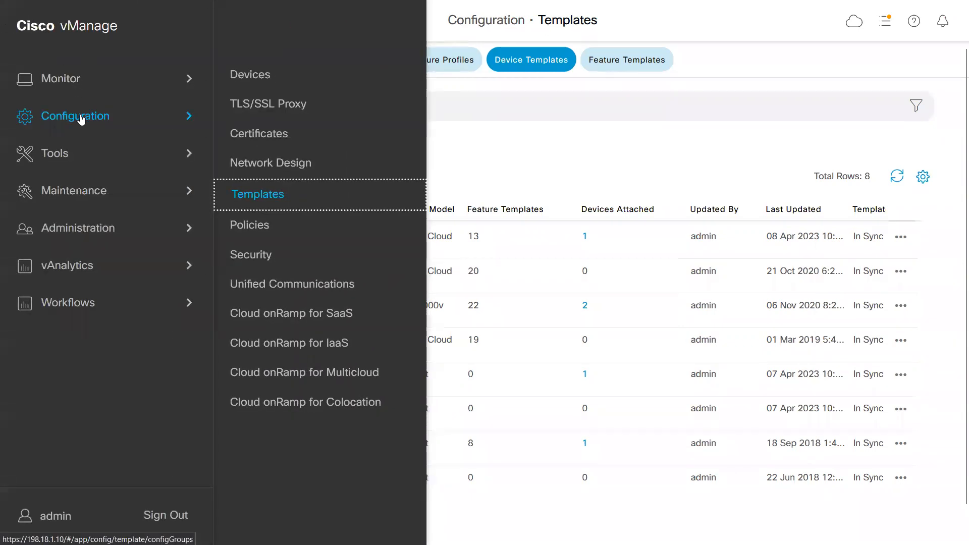
{"action": "left_click", "coordinate": [253, 74]}
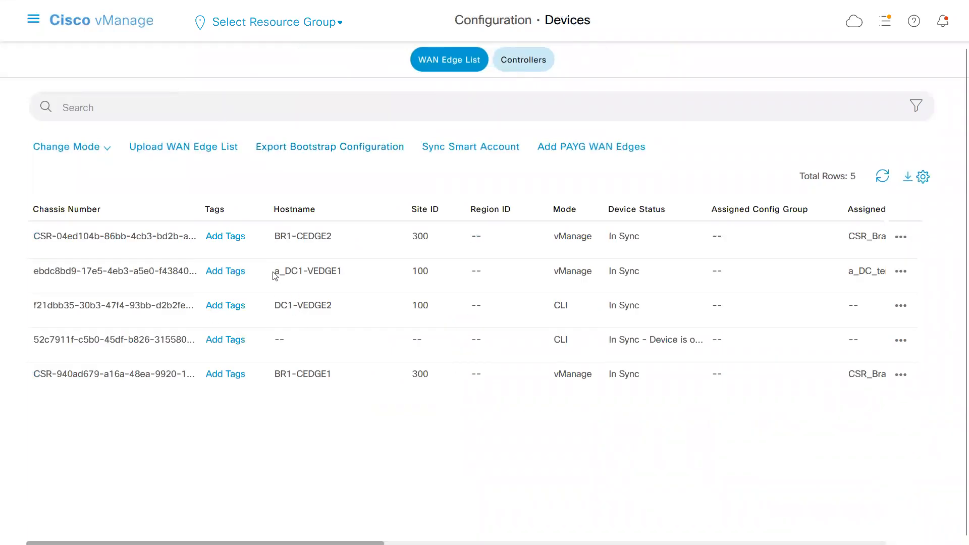
{"action": "left_click_drag", "start_coordinate": [275, 276], "coordinate": [320, 277]}
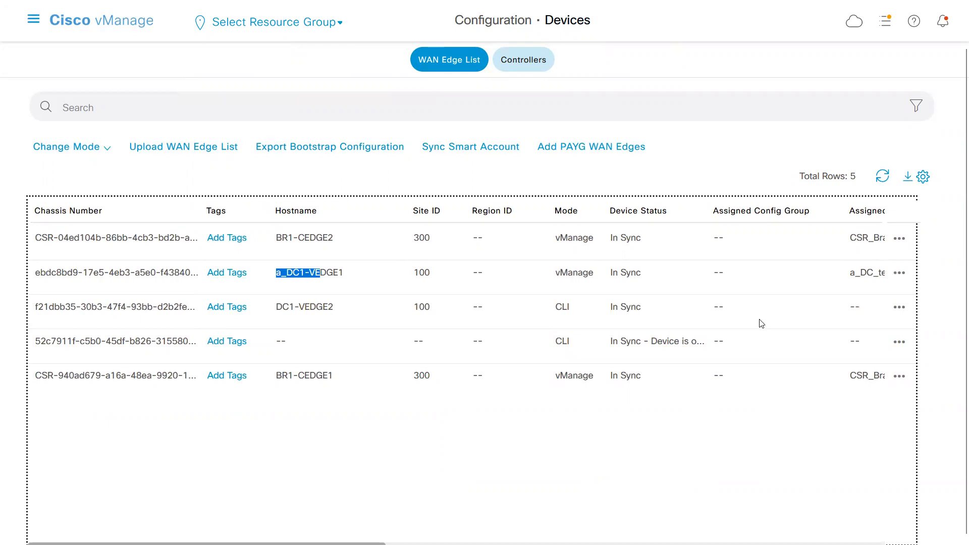
{"action": "left_click", "coordinate": [899, 309]}
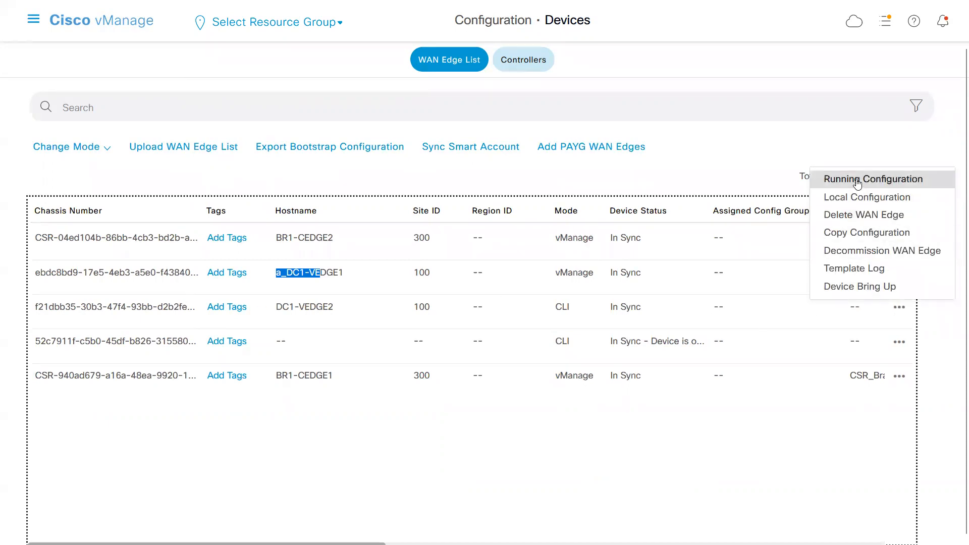
{"action": "left_click", "coordinate": [857, 181]}
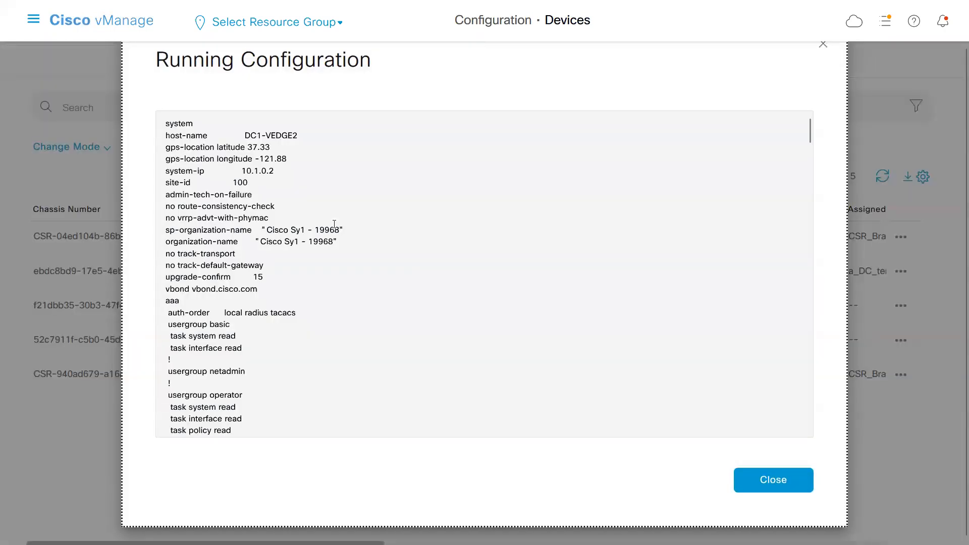
Copy the entire DC1-VEDGE2 running configuration into a new Notepad document and go to its beginning.
{"action": "left_click", "coordinate": [272, 232]}
{"action": "key", "text": "ctrl+a"}
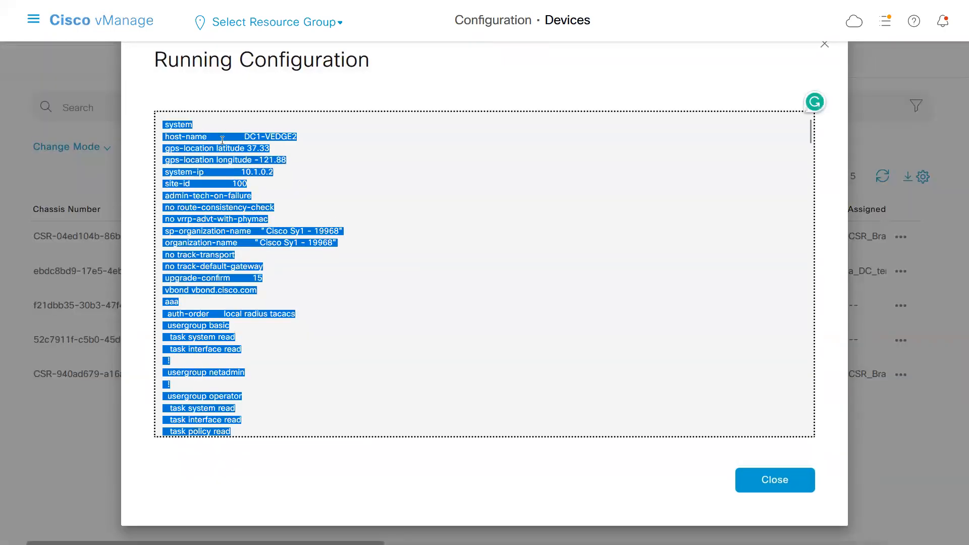
{"action": "key", "text": "super"}
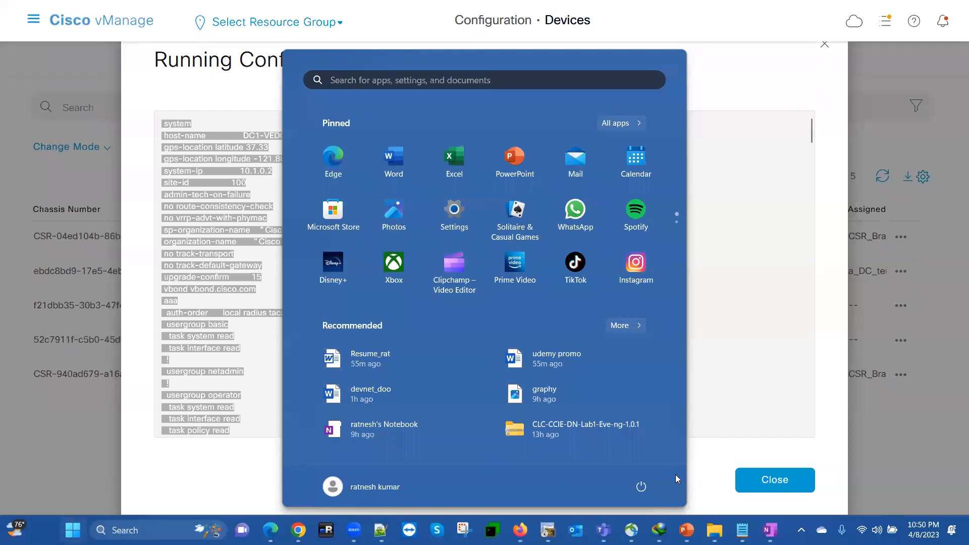
{"action": "left_click", "coordinate": [742, 530]}
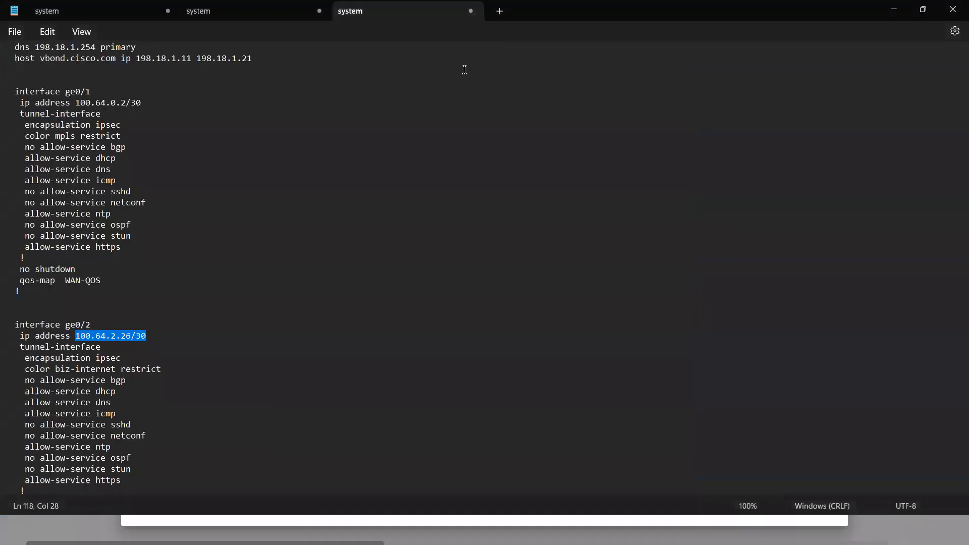
{"action": "key", "text": "ctrl+n"}
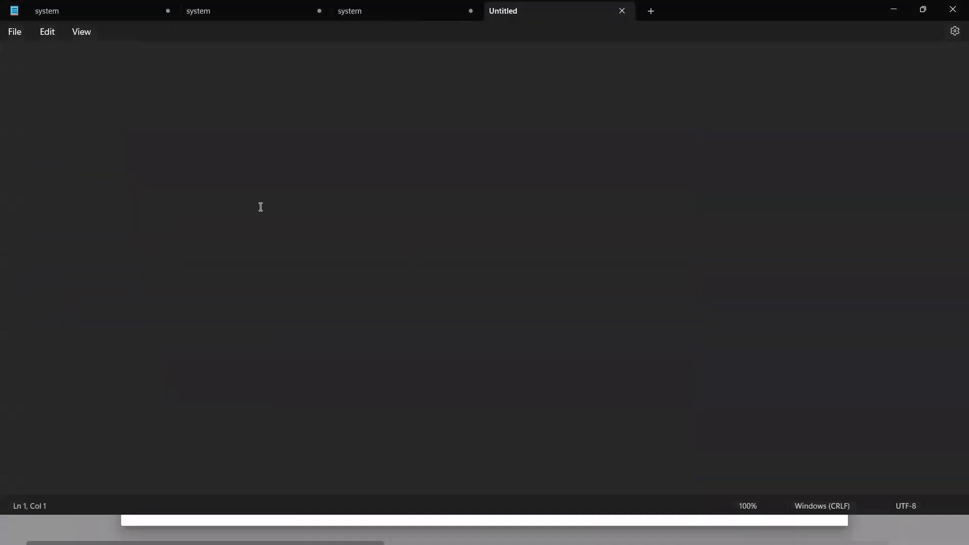
{"action": "key", "text": "ctrl+v"}
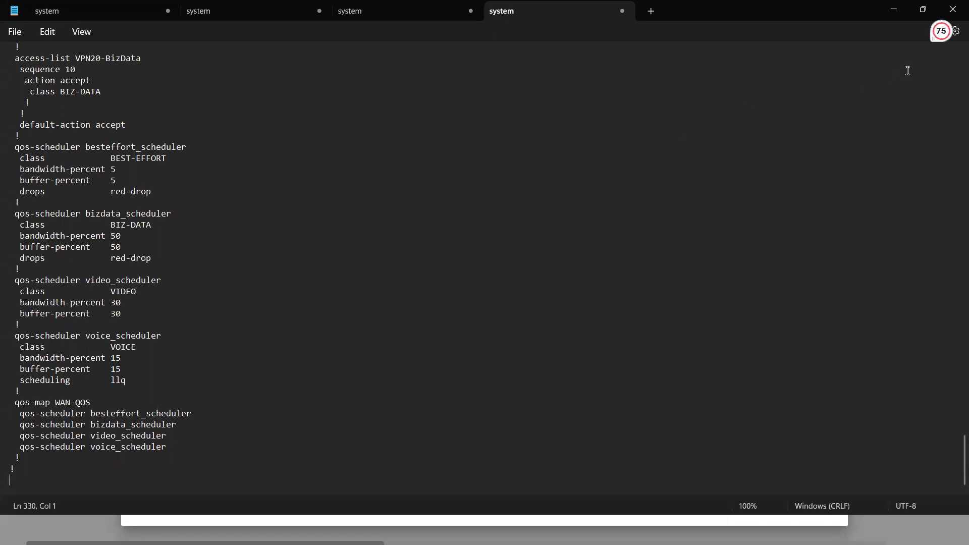
{"action": "scroll", "coordinate": [954, 68], "scroll_direction": "up", "scroll_amount": 20}
{"action": "scroll", "coordinate": [954, 69], "scroll_direction": "up", "scroll_amount": 20}
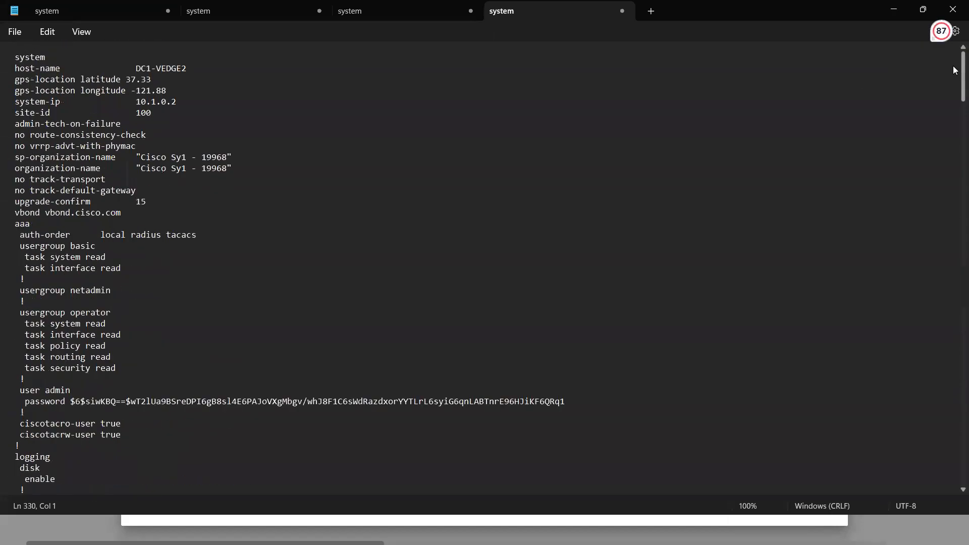
Switch back to vManage, close the running configuration and open the list of device templates.
{"action": "key", "text": "super"}
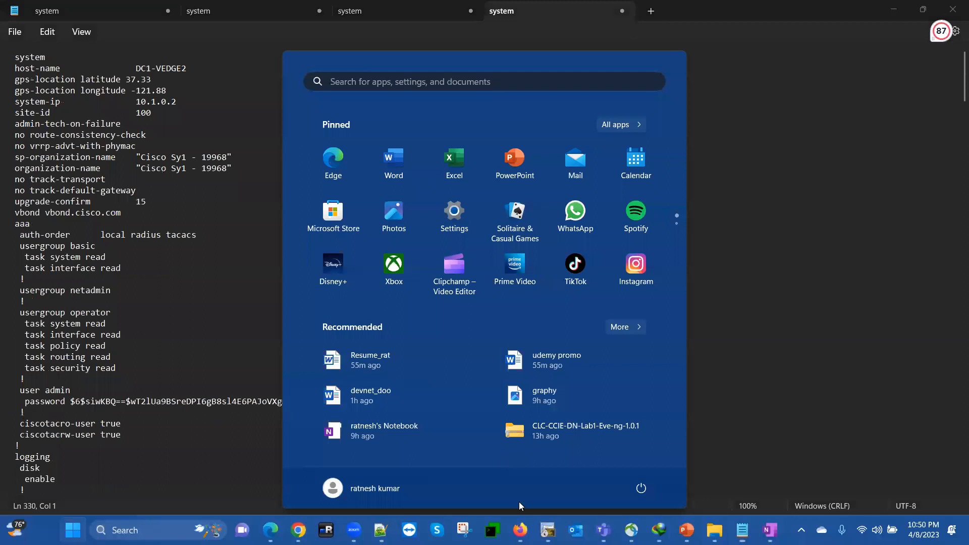
{"action": "left_click", "coordinate": [518, 524]}
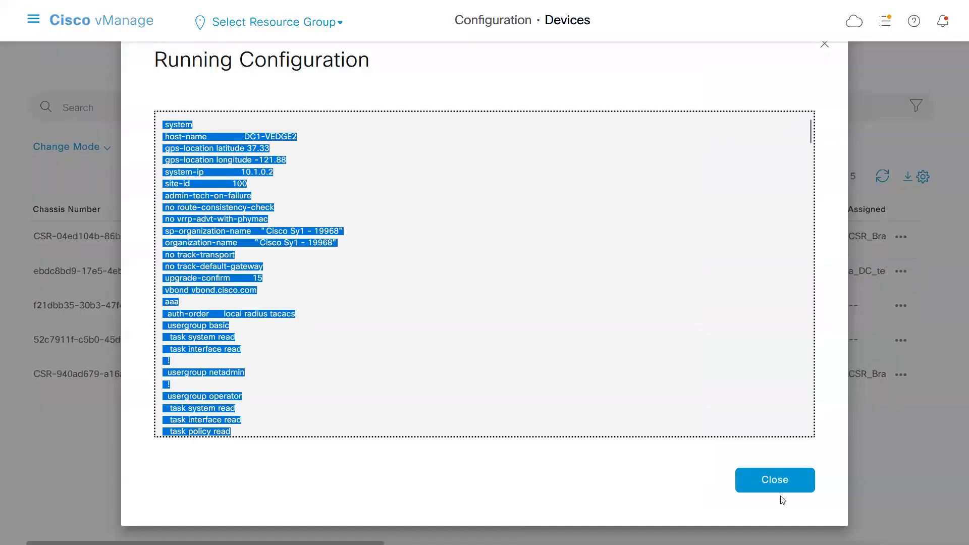
{"action": "left_click", "coordinate": [778, 482]}
{"action": "left_click", "coordinate": [35, 23]}
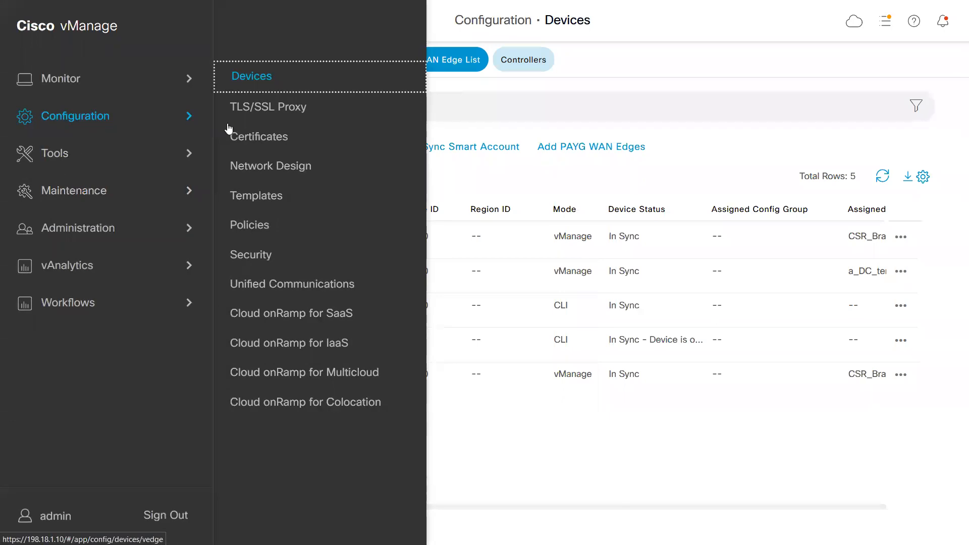
{"action": "left_click", "coordinate": [270, 196]}
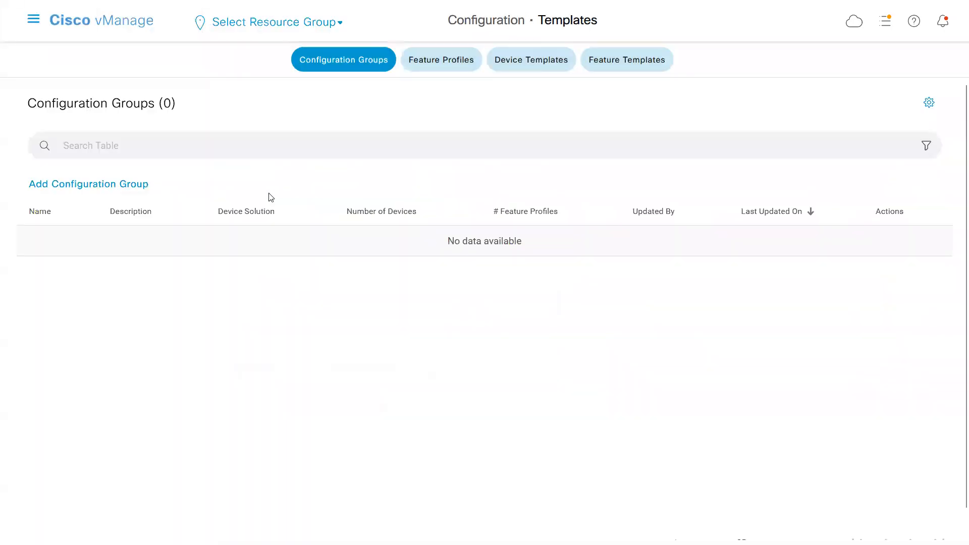
{"action": "left_click", "coordinate": [545, 64]}
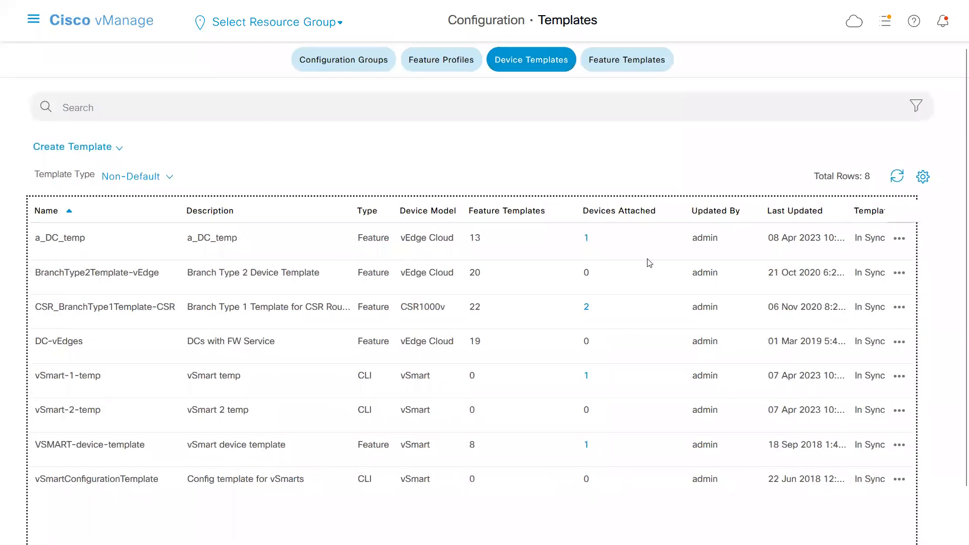
Attach the device DC1-VEDGE2 to the a_DC_temp device template.
{"action": "left_click", "coordinate": [900, 240]}
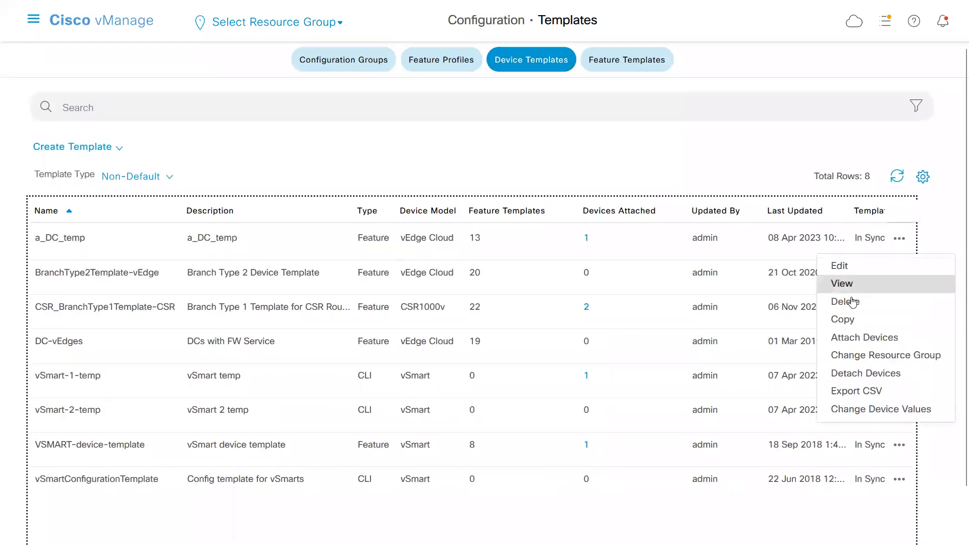
{"action": "left_click", "coordinate": [858, 341]}
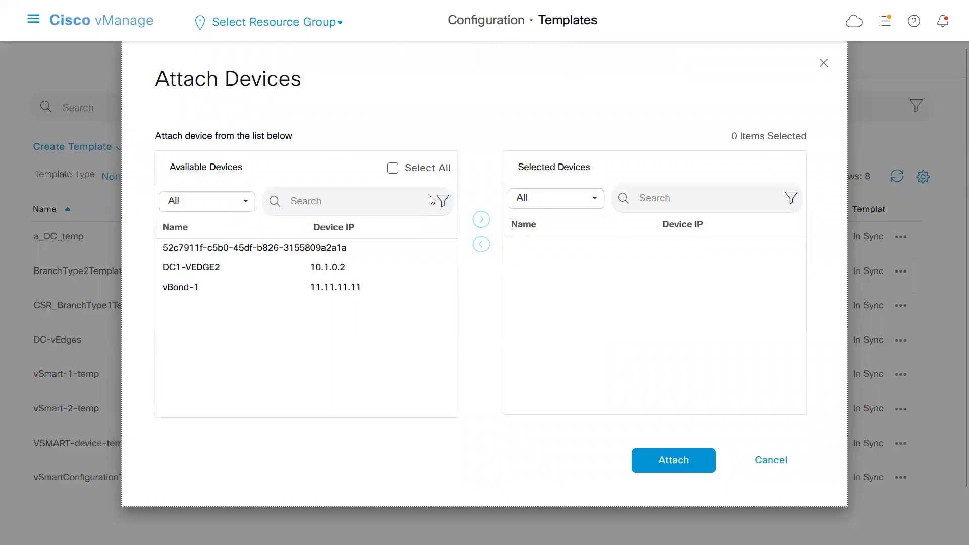
{"action": "left_click", "coordinate": [233, 264]}
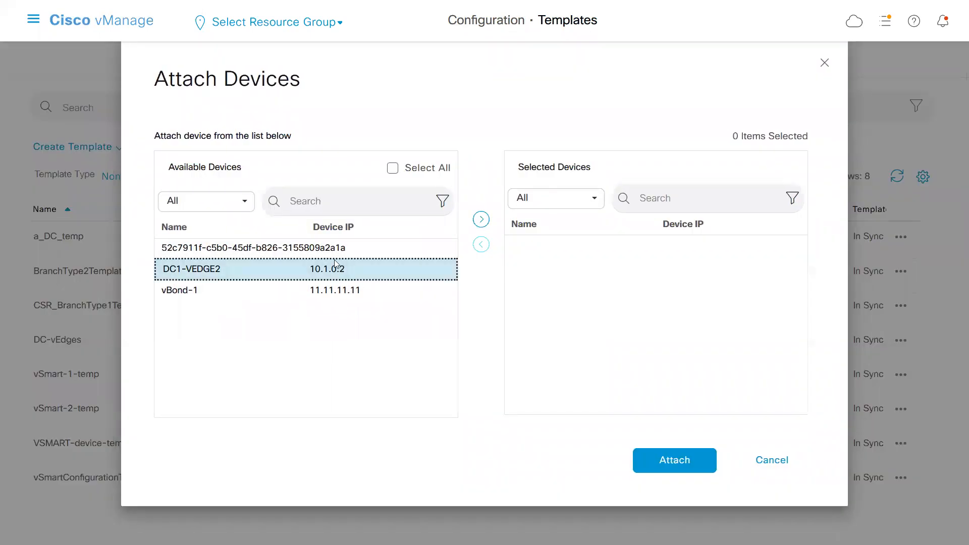
{"action": "left_click", "coordinate": [481, 220]}
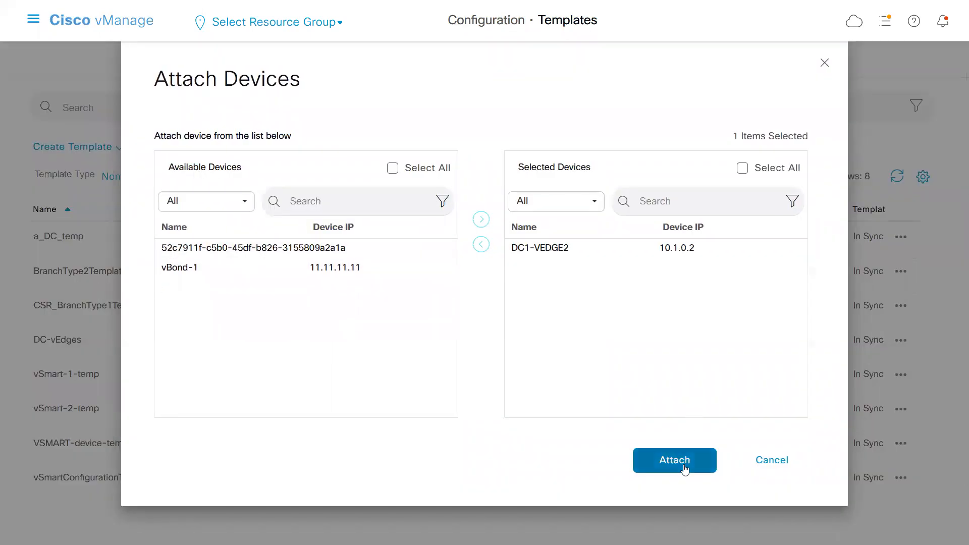
{"action": "left_click", "coordinate": [682, 460]}
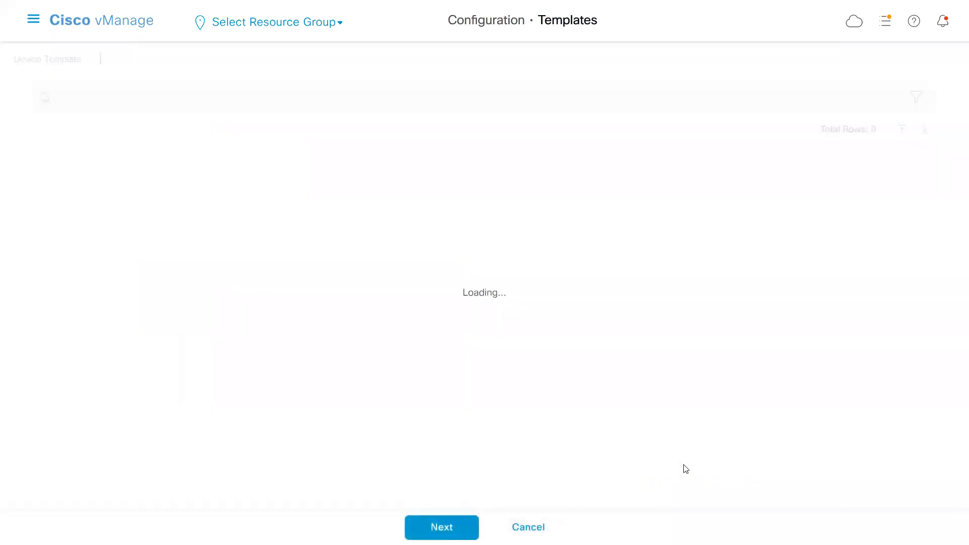
Edit the DC1-VEDGE2 template variables, setting the login banner to "login banner" and the MOTD banner to "motd banner".
{"action": "left_click", "coordinate": [901, 191]}
{"action": "left_click", "coordinate": [868, 214]}
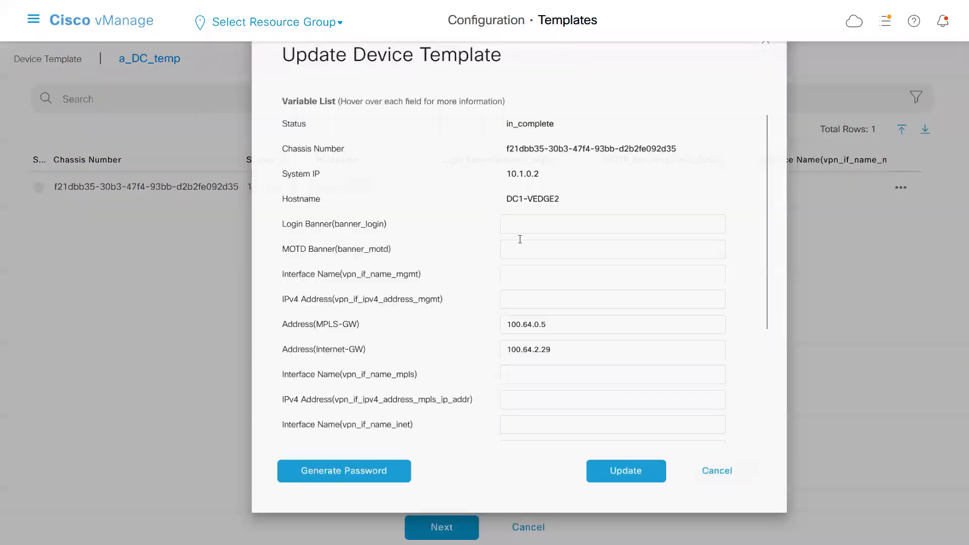
{"action": "left_click", "coordinate": [505, 231]}
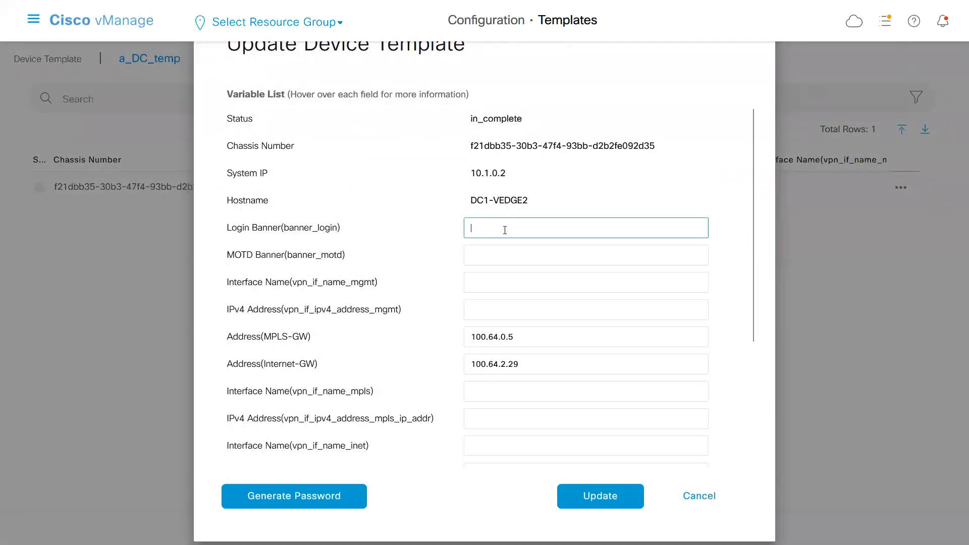
{"action": "type", "text": "login banner"}
{"action": "key", "text": "Tab"}
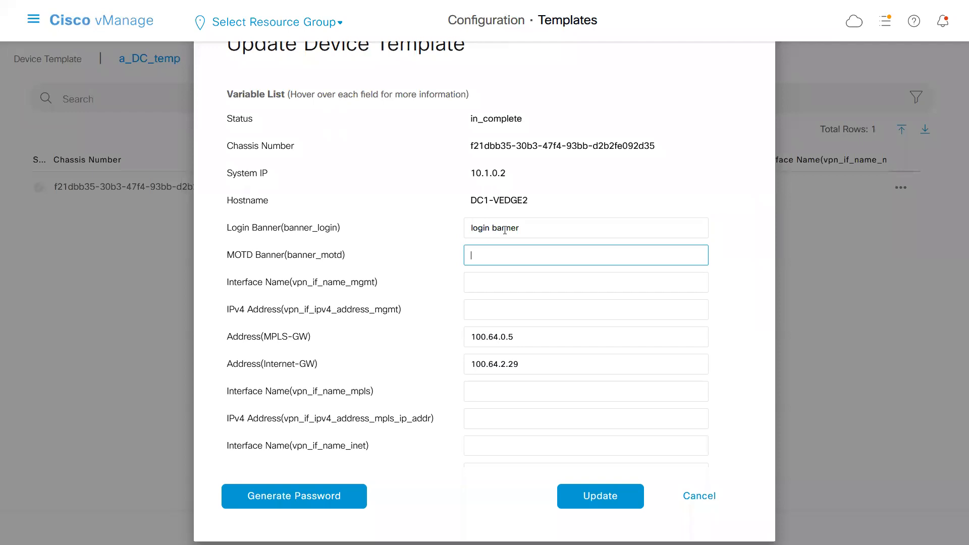
{"action": "type", "text": "motd banner"}
{"action": "key", "text": "Tab"}
Set the management interface name variable vpn_if_name_mgmt to eth0.
{"action": "type", "text": "e"}
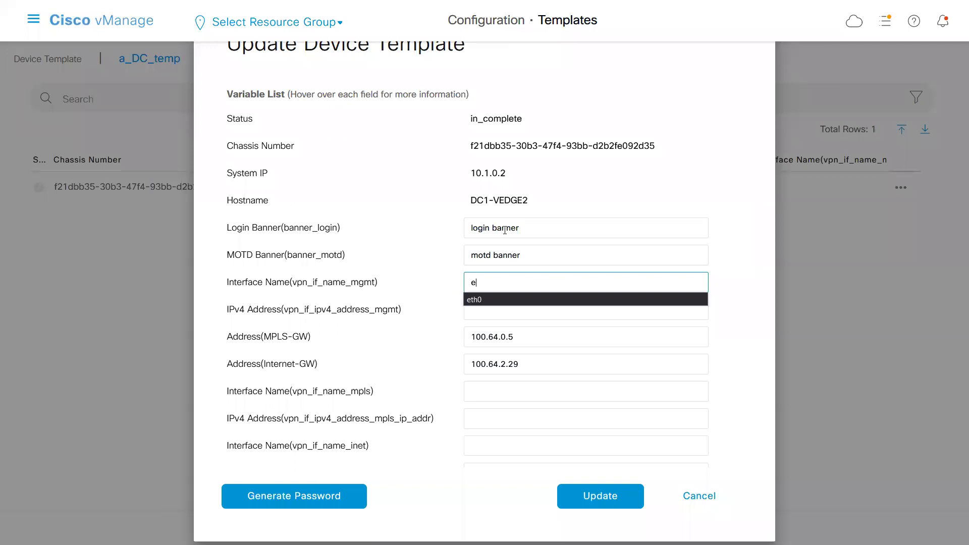
{"action": "type", "text": "th"}
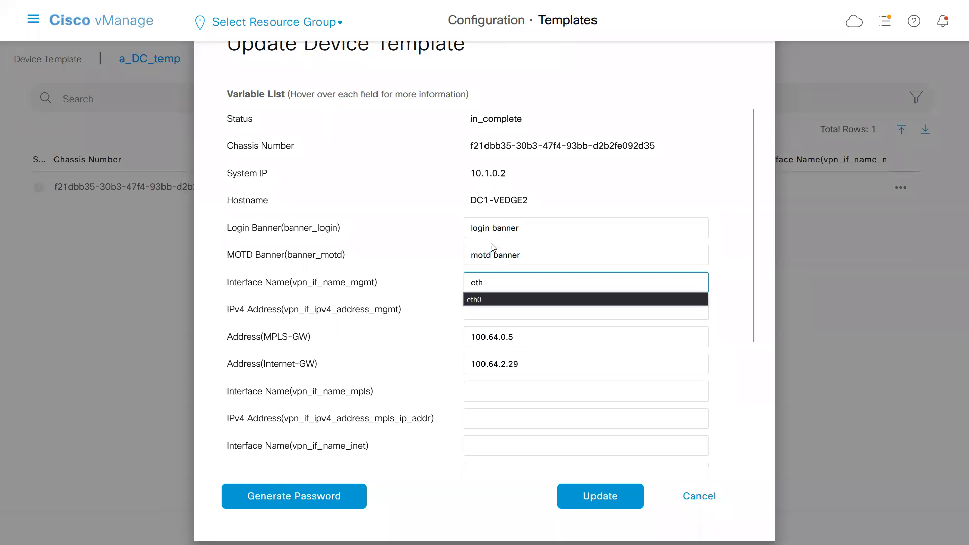
{"action": "left_click", "coordinate": [486, 300]}
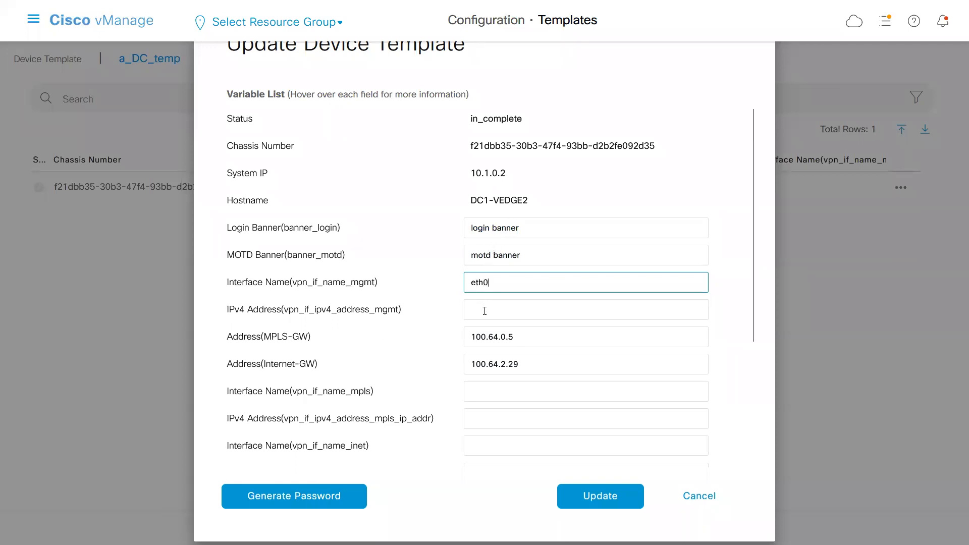
Copy the eth0 address 198.18.3.101/24 from VPN 512 in the Notepad configuration into the vManage management IPv4 address variable.
{"action": "left_click", "coordinate": [485, 311]}
{"action": "key", "text": "alt+Tab"}
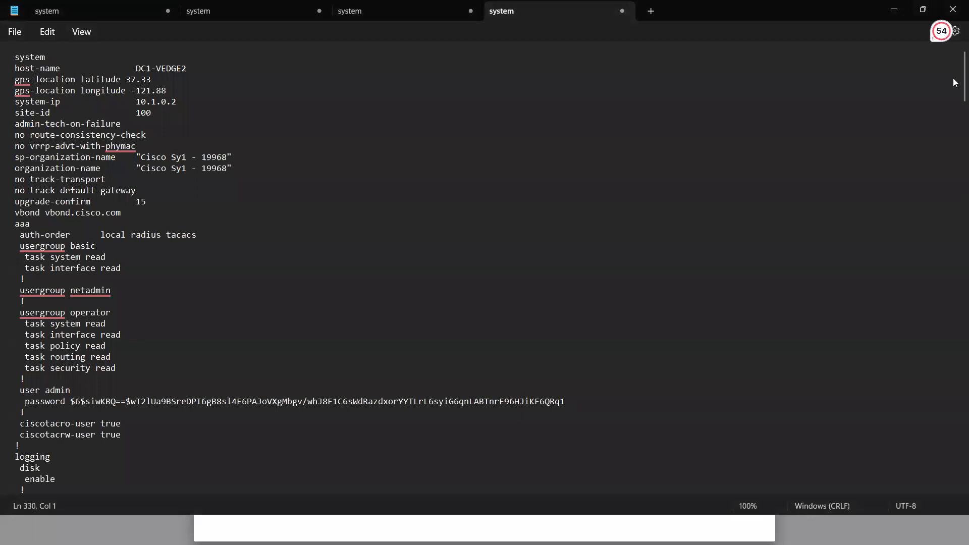
{"action": "left_click_drag", "start_coordinate": [963, 76], "coordinate": [954, 276]}
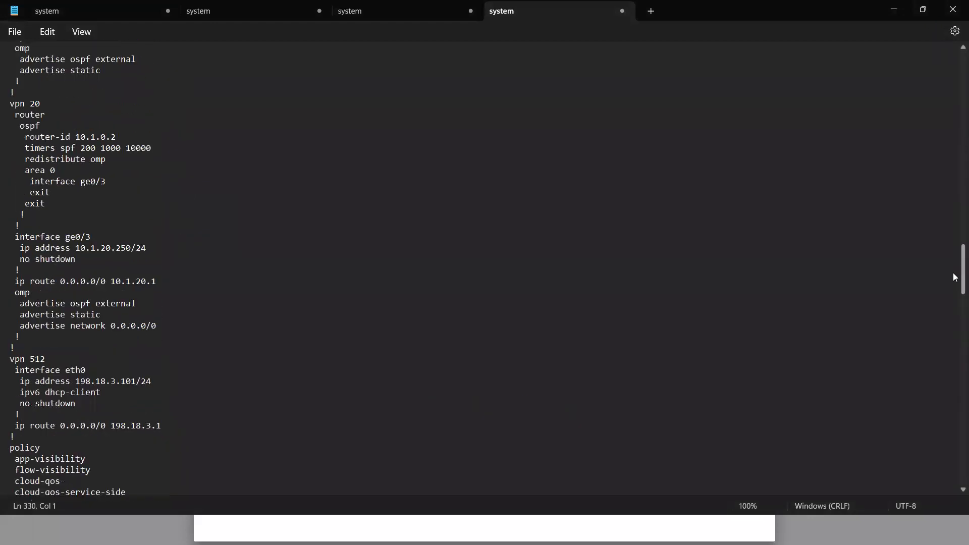
{"action": "left_click_drag", "start_coordinate": [76, 383], "coordinate": [152, 384]}
{"action": "key", "text": "ctrl+c"}
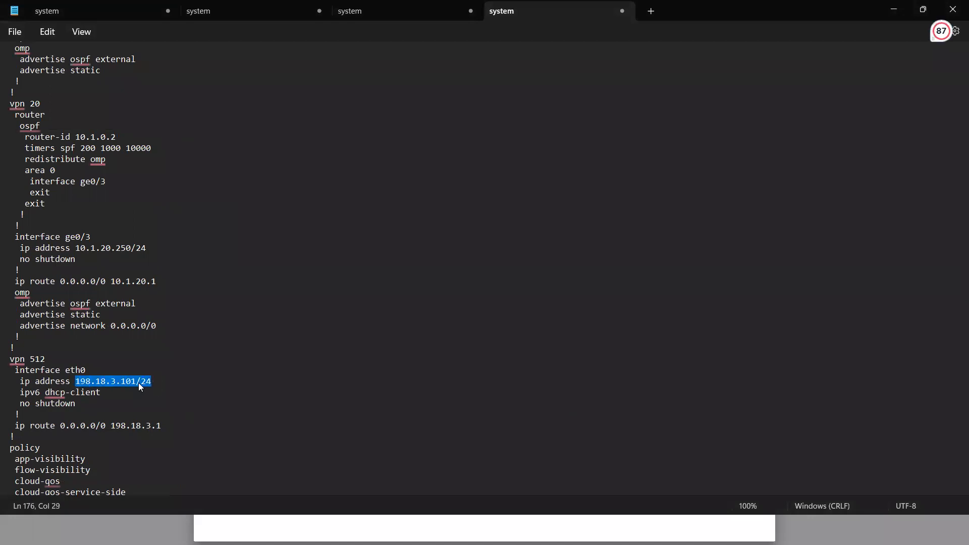
{"action": "key", "text": "alt+Tab"}
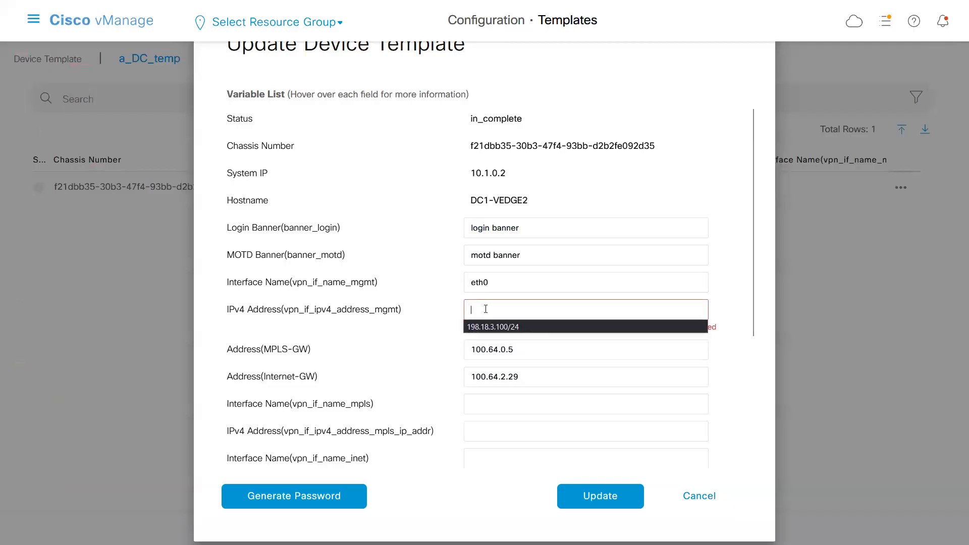
{"action": "key", "text": "ctrl+v"}
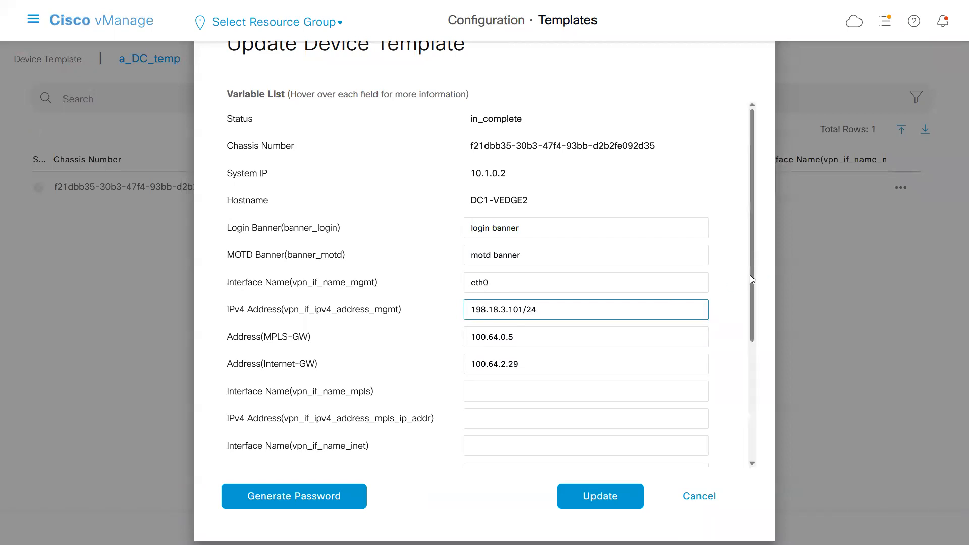
Set the MPLS interface name variable to ge0/1 and copy its address 100.64.0.6/30 from VPN 0 in Notepad into the MPLS IPv4 address variable.
{"action": "left_click_drag", "start_coordinate": [752, 280], "coordinate": [732, 359]}
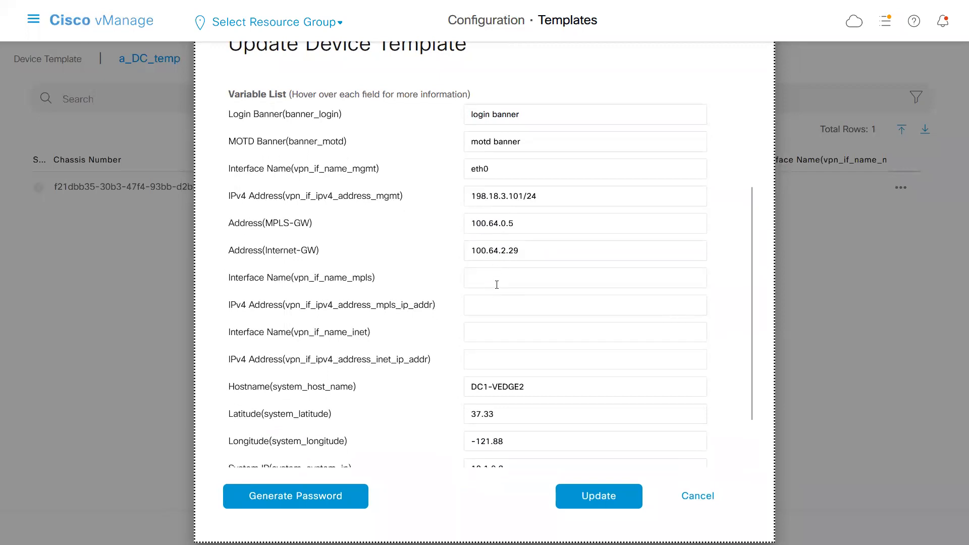
{"action": "key", "text": "alt+Tab"}
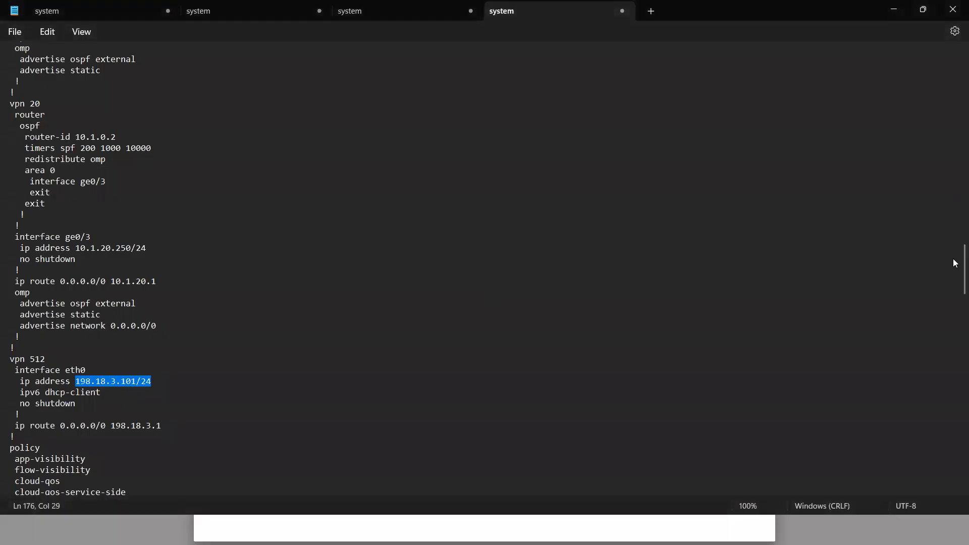
{"action": "left_click_drag", "start_coordinate": [956, 264], "coordinate": [953, 164]}
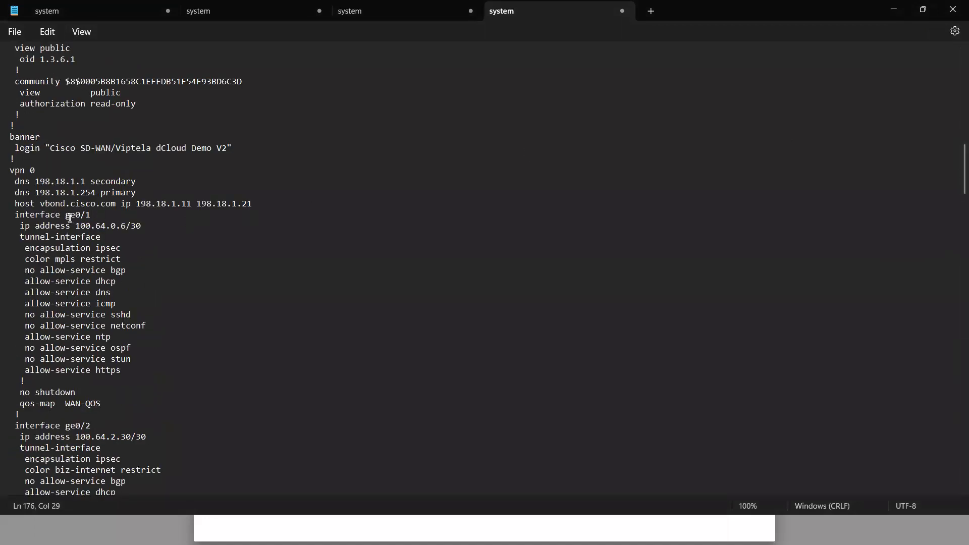
{"action": "left_click_drag", "start_coordinate": [78, 226], "coordinate": [157, 222]}
{"action": "key", "text": "ctrl+c"}
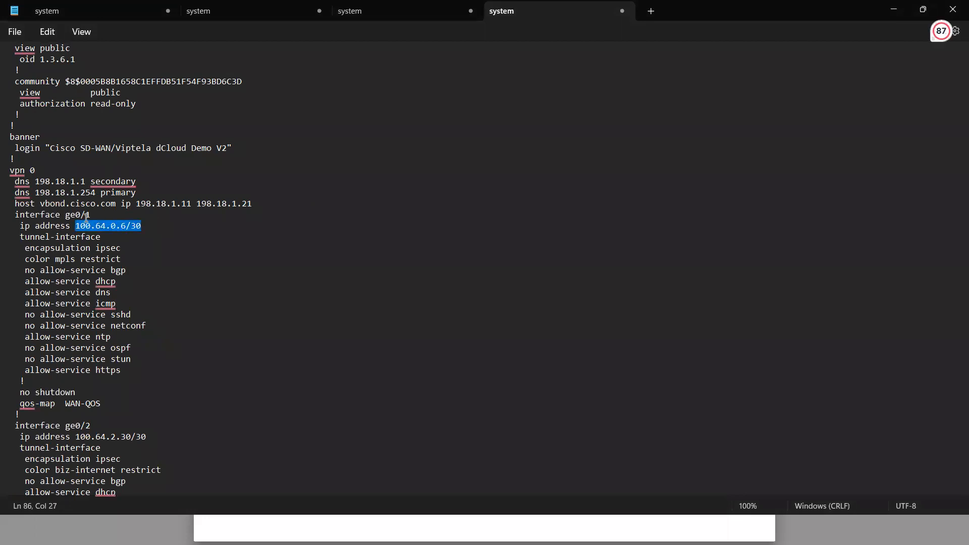
{"action": "key", "text": "alt+Tab"}
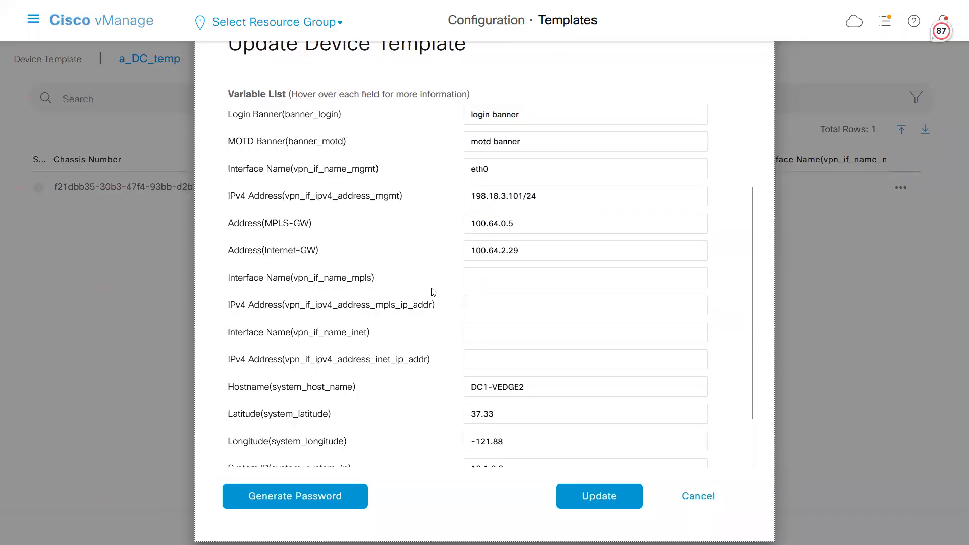
{"action": "left_click", "coordinate": [468, 279]}
{"action": "type", "text": "ge"}
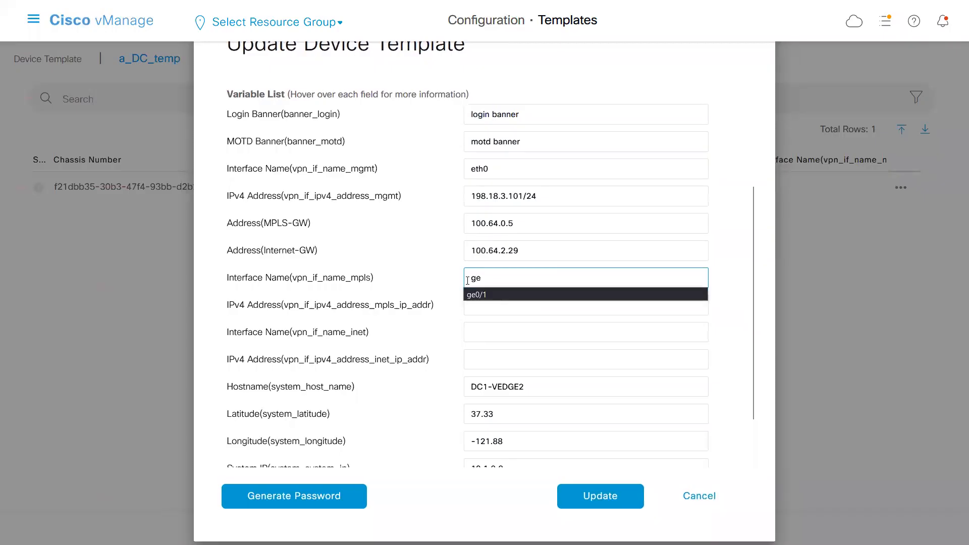
{"action": "left_click", "coordinate": [504, 291]}
{"action": "left_click", "coordinate": [499, 302]}
{"action": "key", "text": "ctrl+v"}
Set the internet interface name variable to ge0/2 and copy its address 100.64.2.30/30 from Notepad into the internet IPv4 address variable.
{"action": "left_click", "coordinate": [490, 333]}
{"action": "type", "text": "ge"}
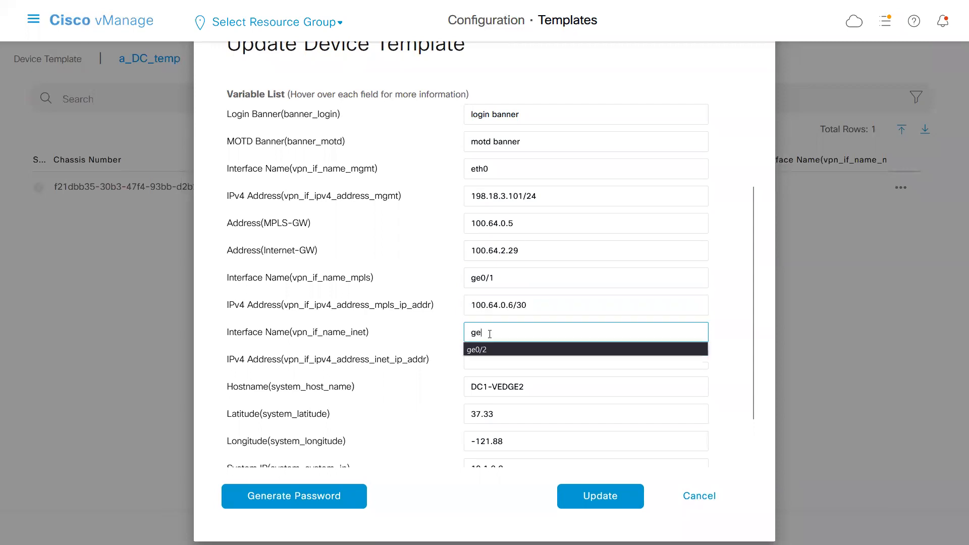
{"action": "left_click", "coordinate": [488, 349]}
{"action": "left_click", "coordinate": [487, 360]}
{"action": "key", "text": "alt+Tab"}
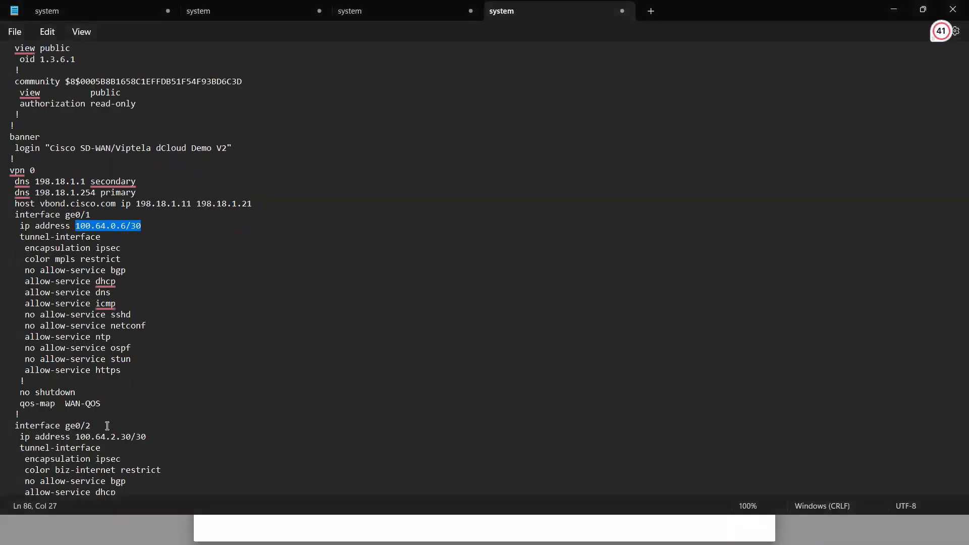
{"action": "left_click_drag", "start_coordinate": [76, 436], "coordinate": [148, 437]}
{"action": "key", "text": "ctrl+c"}
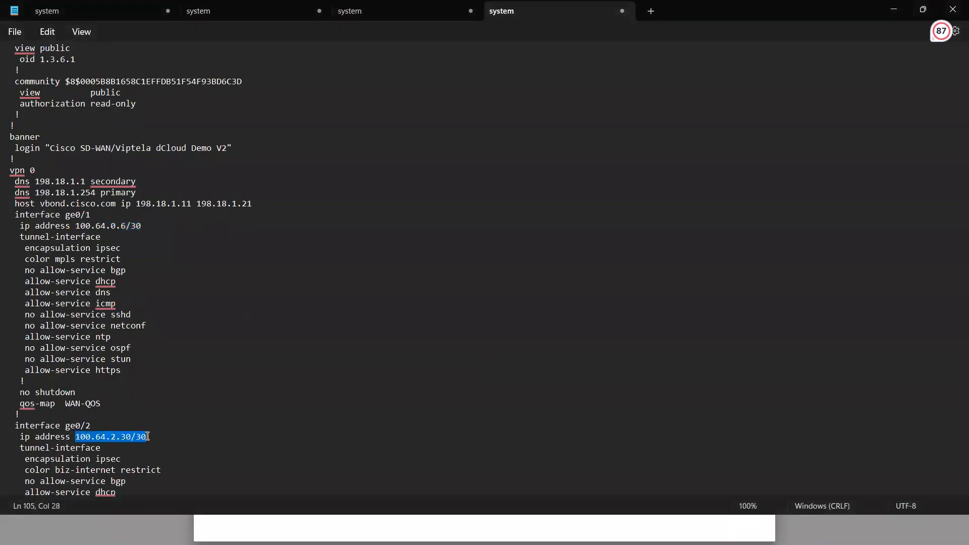
{"action": "key", "text": "alt+Tab"}
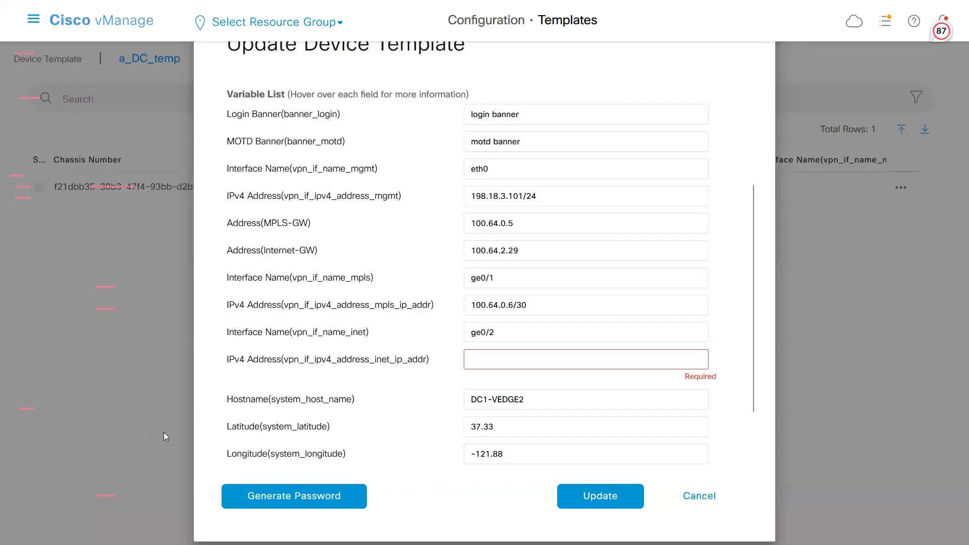
{"action": "left_click", "coordinate": [513, 362]}
{"action": "key", "text": "ctrl+v"}
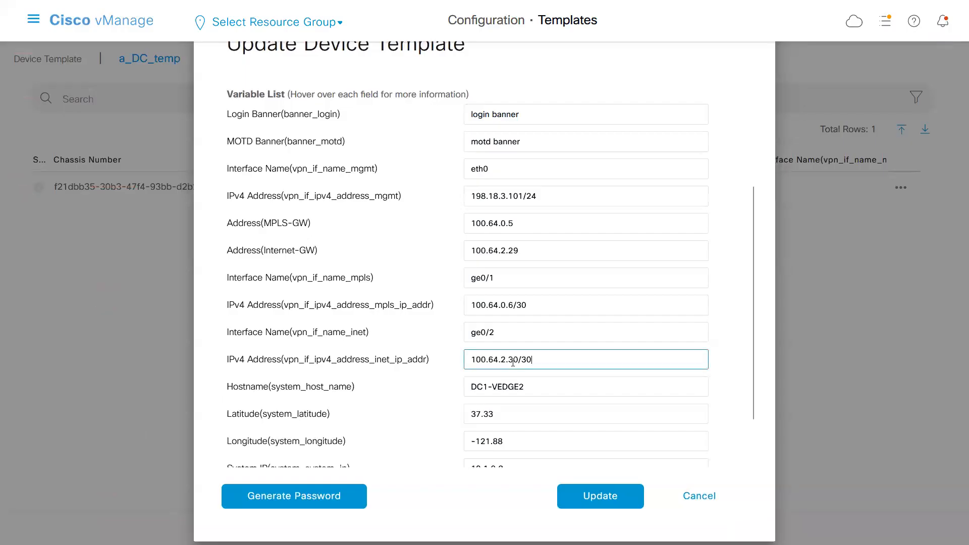
Set the hostname variable to a_DC1-VEDGE2, save the device variables and continue to the configuration preview stage.
{"action": "left_click_drag", "start_coordinate": [752, 363], "coordinate": [760, 288]}
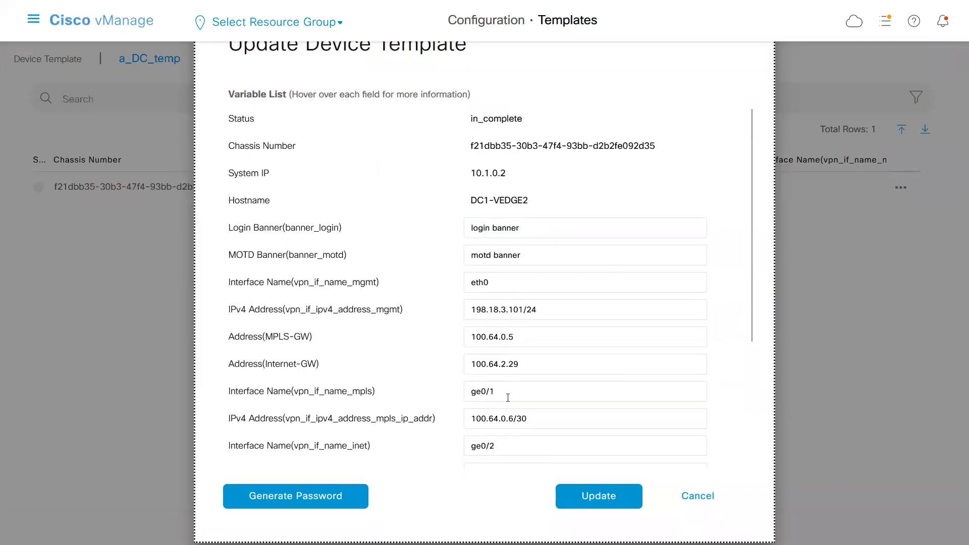
{"action": "left_click_drag", "start_coordinate": [753, 264], "coordinate": [747, 365]}
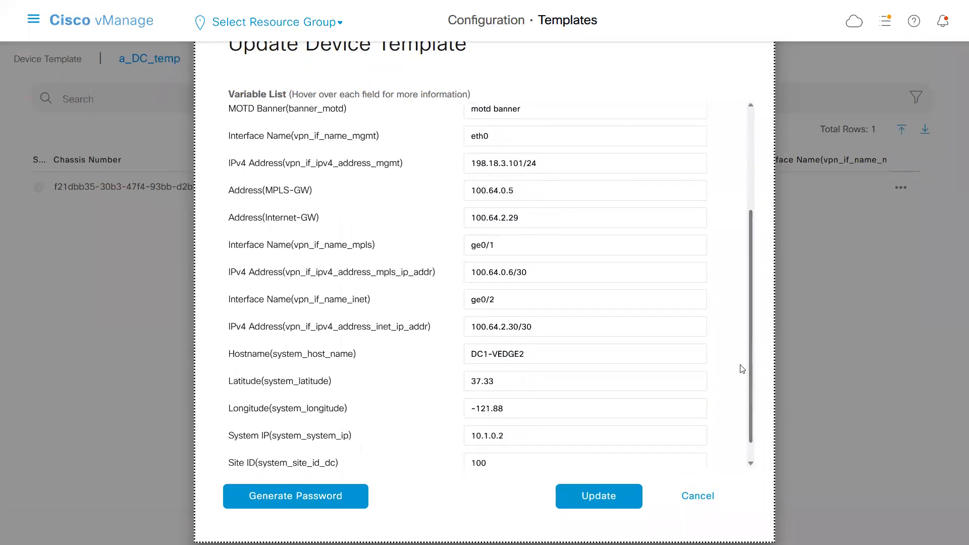
{"action": "left_click", "coordinate": [472, 356]}
{"action": "type", "text": "a_"}
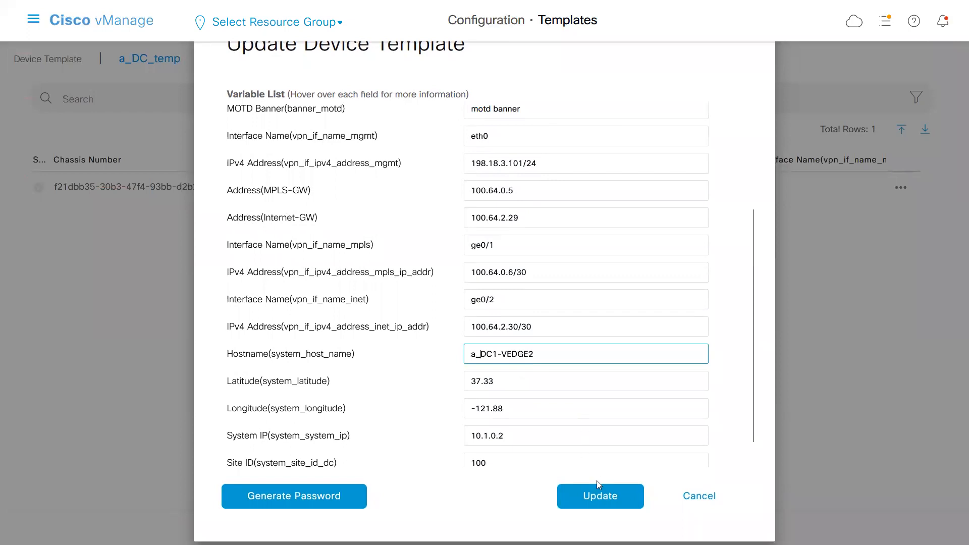
{"action": "left_click", "coordinate": [599, 496]}
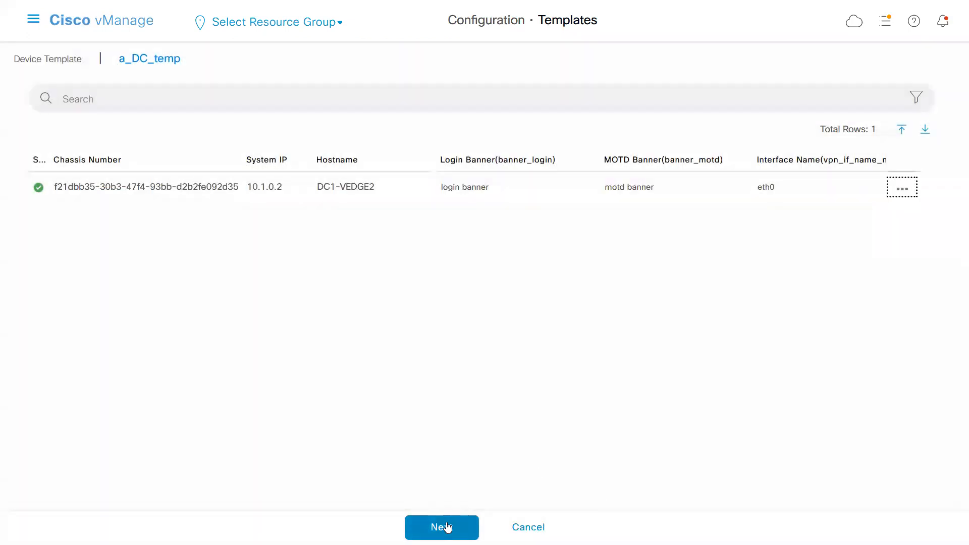
{"action": "left_click", "coordinate": [447, 527]}
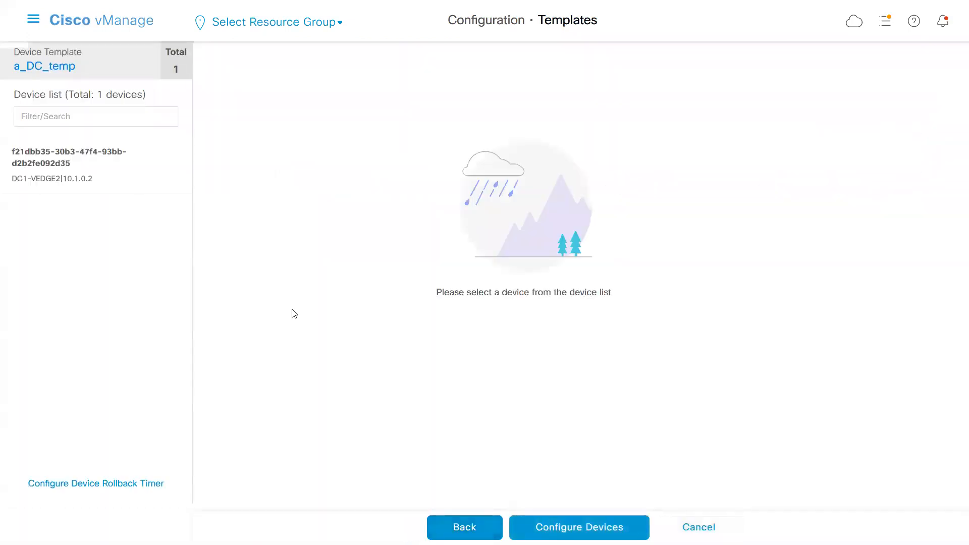
Preview the generated configuration for DC1-VEDGE2 and compare it side by side with the local configuration.
{"action": "left_click", "coordinate": [64, 177]}
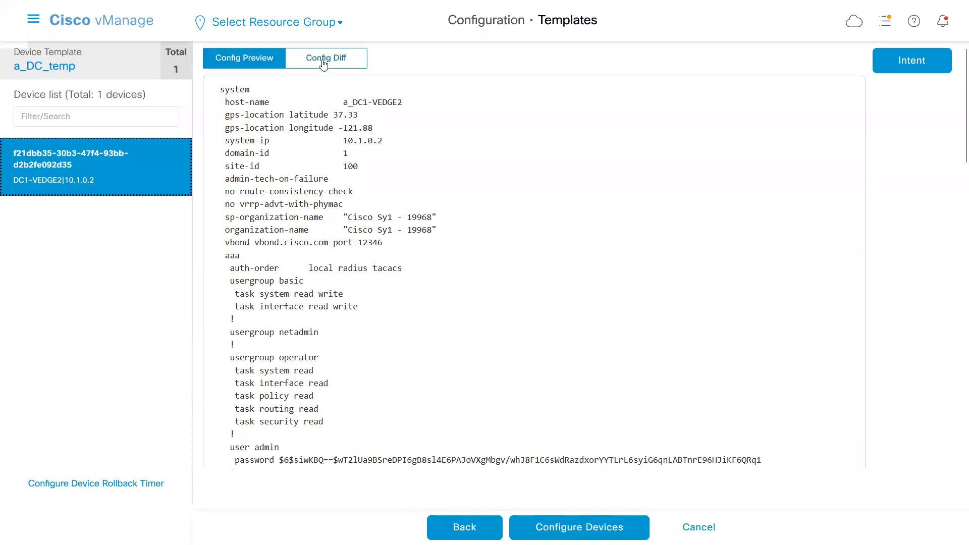
{"action": "left_click", "coordinate": [323, 64]}
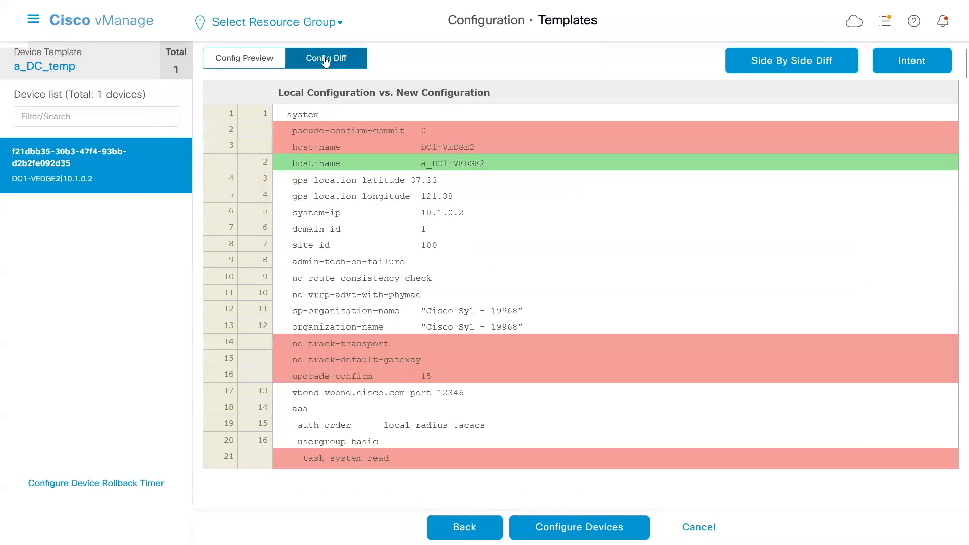
{"action": "left_click", "coordinate": [801, 60]}
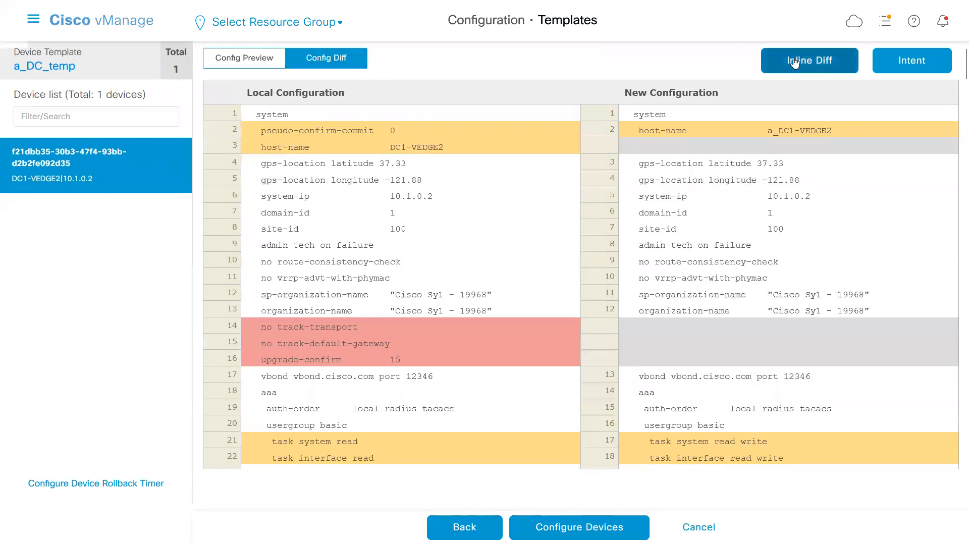
{"action": "mouse_move", "coordinate": [954, 72]}
{"action": "left_mouse_down"}
{"action": "mouse_move", "coordinate": [940, 465]}
{"action": "mouse_move", "coordinate": [954, 283]}
{"action": "mouse_move", "coordinate": [954, 56]}
{"action": "left_mouse_up"}
Push the a_DC_temp configuration to DC1-VEDGE2 and expand the device's task log.
{"action": "left_click", "coordinate": [565, 528]}
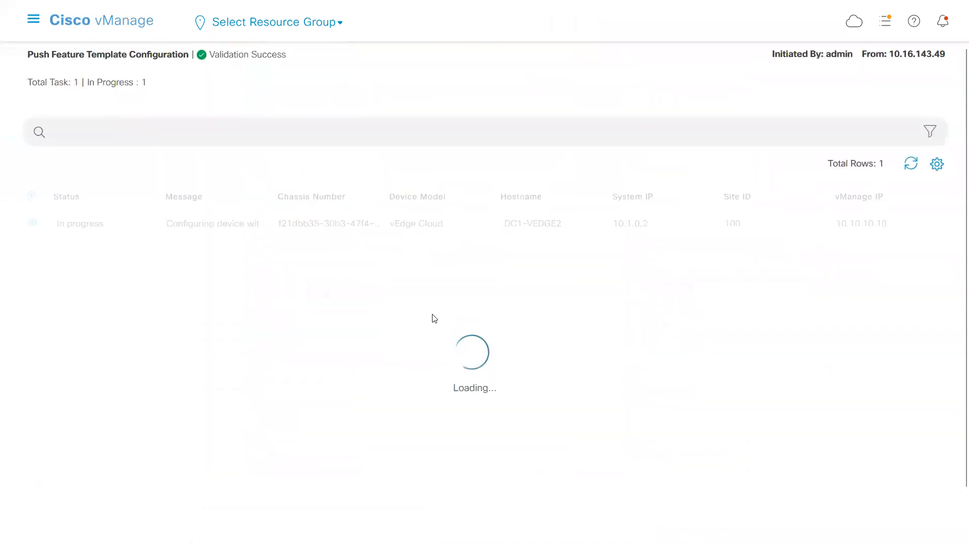
{"action": "left_click", "coordinate": [32, 224]}
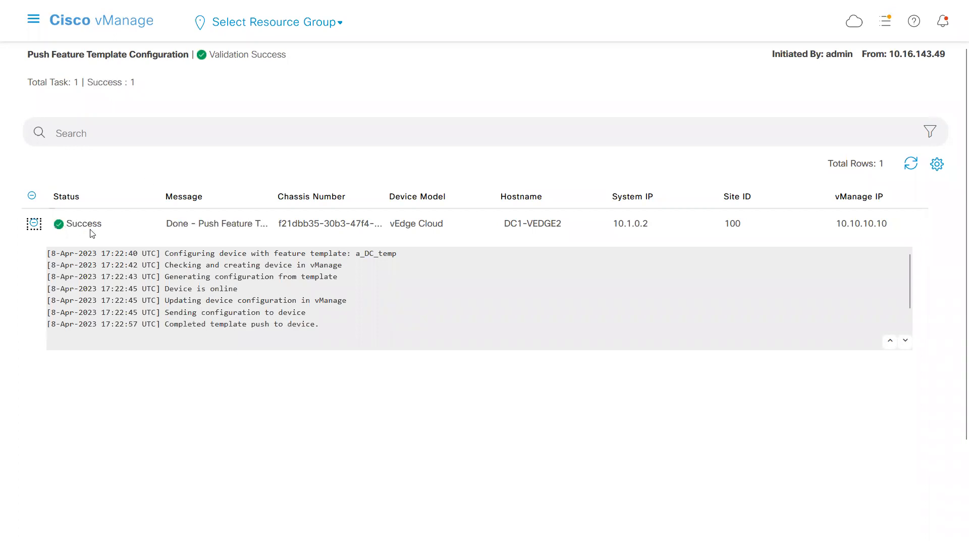
Open an SSH terminal session to a_DC1-VEDGE1 and log in as admin with the account password.
{"action": "left_click", "coordinate": [35, 20]}
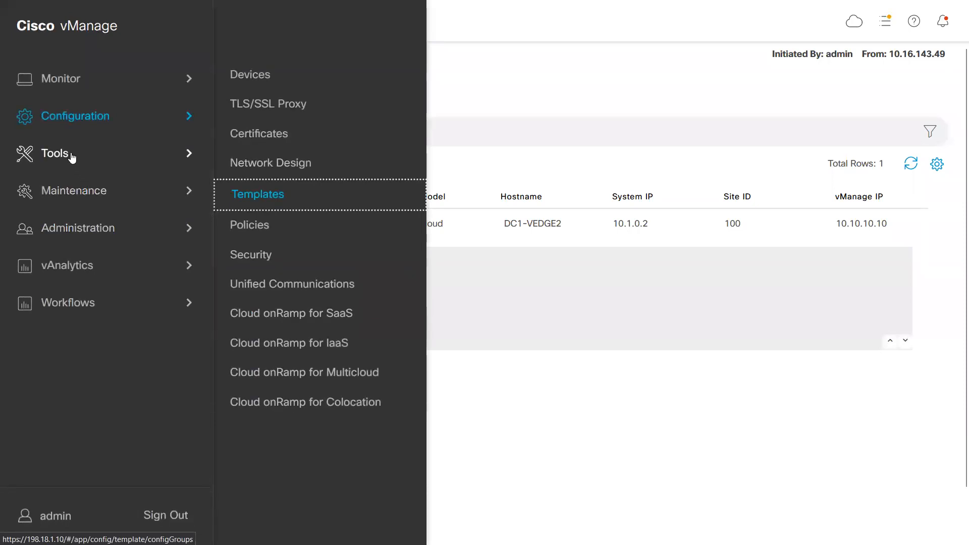
{"action": "left_click", "coordinate": [53, 153]}
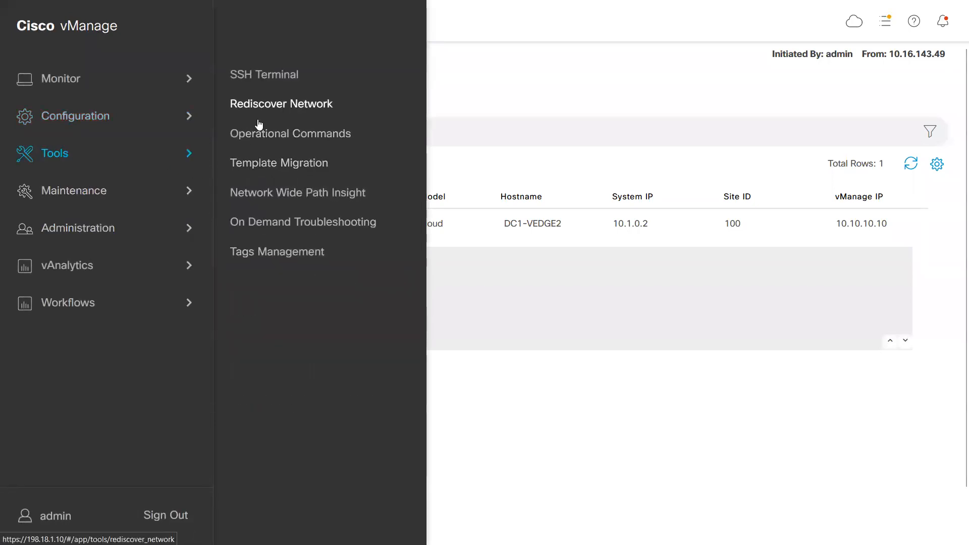
{"action": "left_click", "coordinate": [261, 79]}
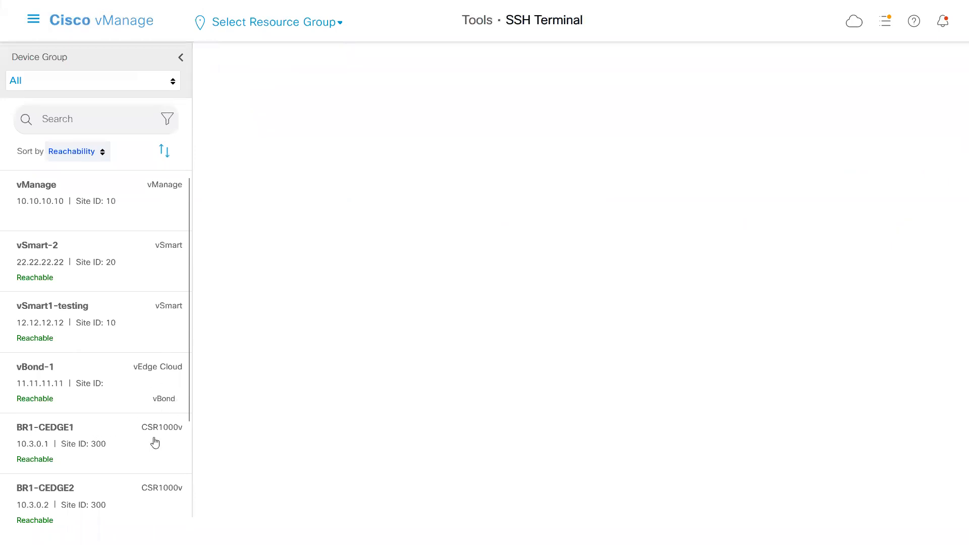
{"action": "left_click", "coordinate": [188, 455]}
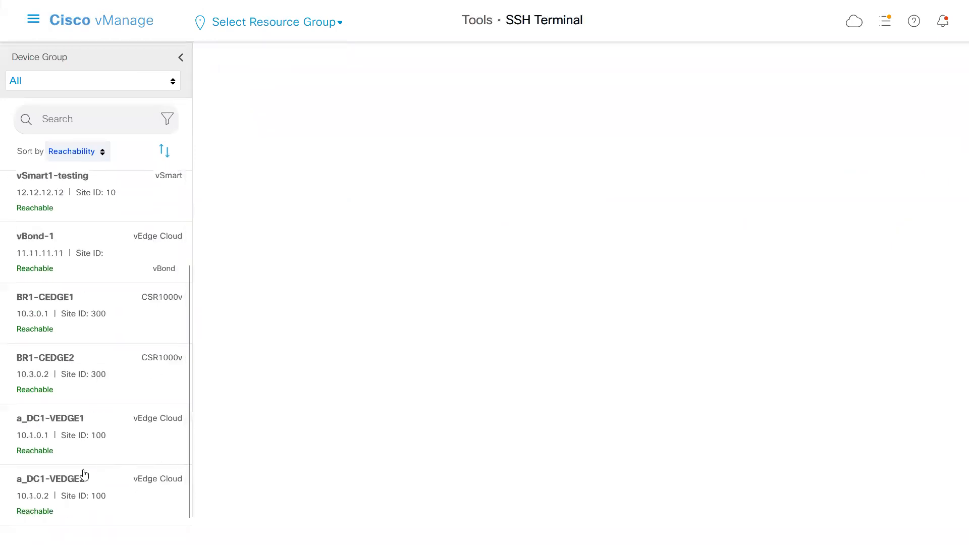
{"action": "left_click", "coordinate": [73, 434]}
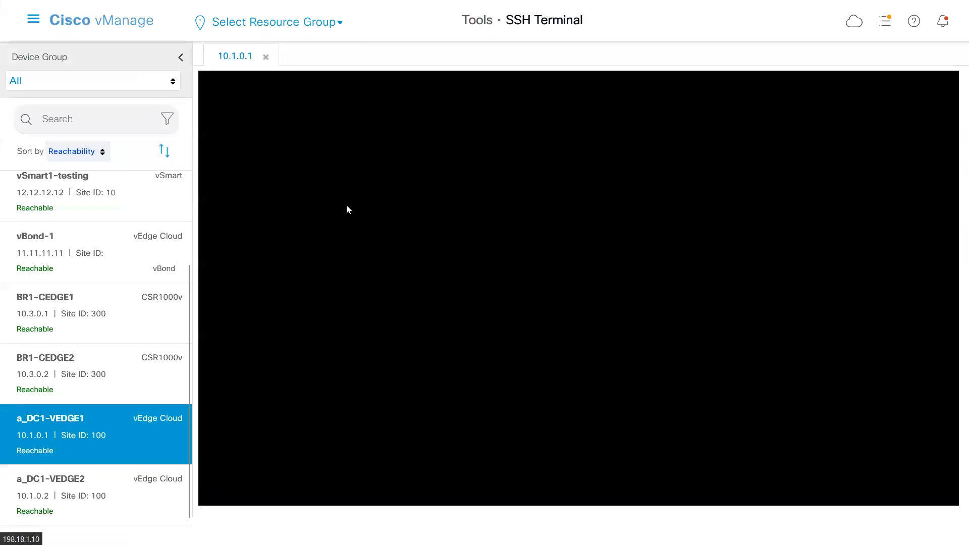
{"action": "type", "text": "admin"}
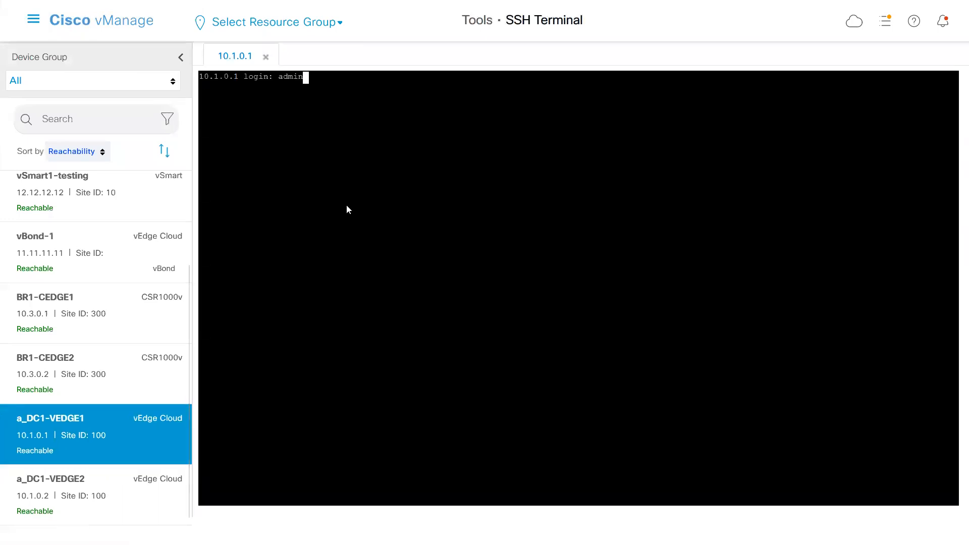
{"action": "key", "text": "Return"}
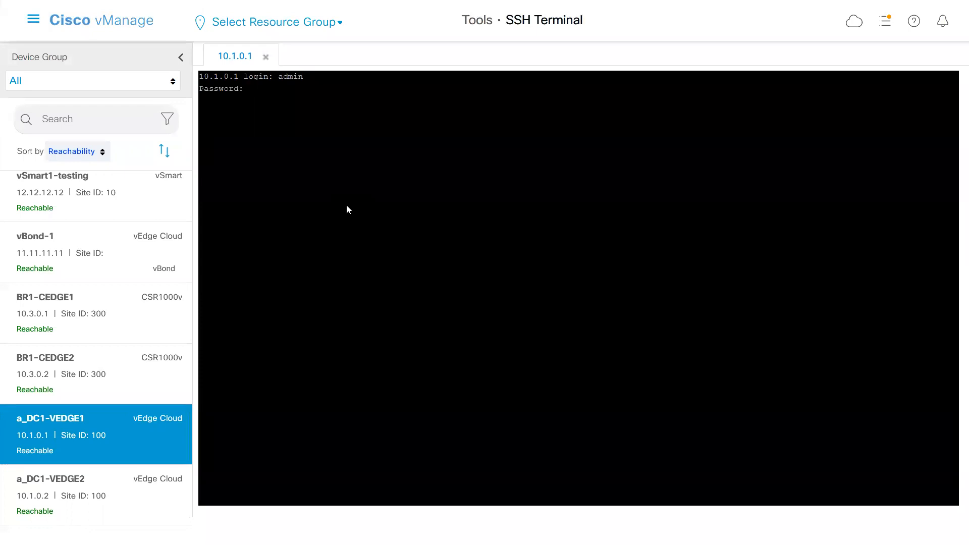
{"action": "key", "text": "Return"}
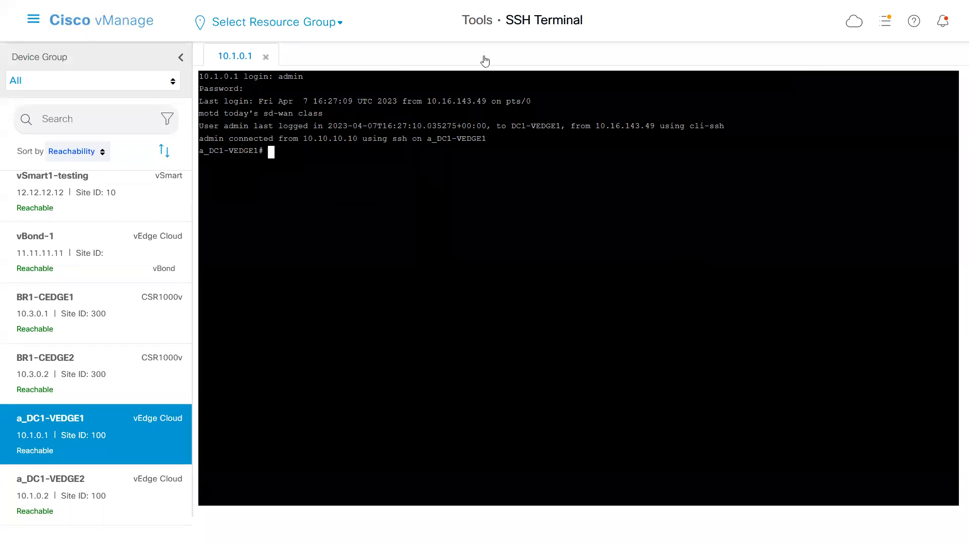
Enlarge the page zoom to 150% in full-screen view and collapse the device list beside the SSH terminal.
{"action": "mouse_move", "coordinate": [397, 4]}
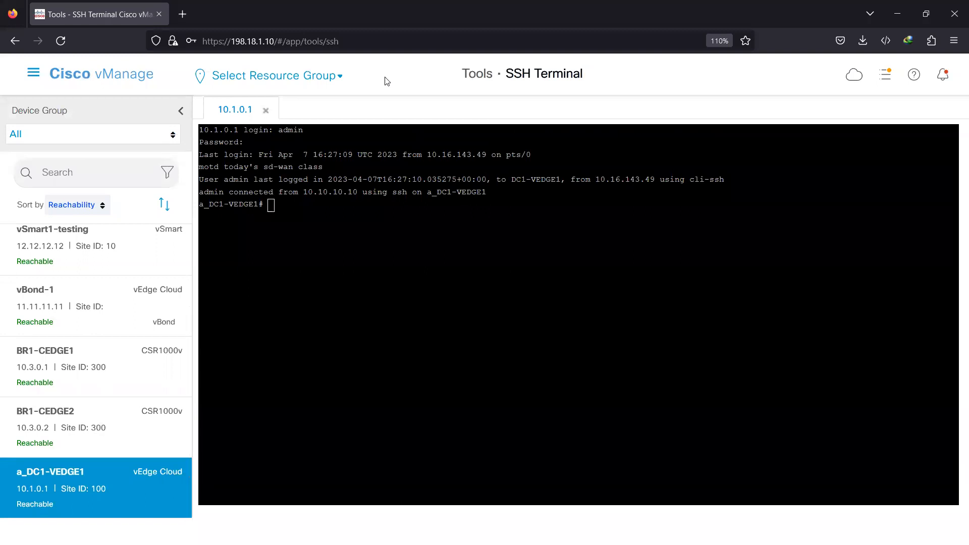
{"action": "key", "text": "ctrl+plus"}
{"action": "key", "text": "ctrl+plus"}
{"action": "key", "text": "ctrl+plus"}
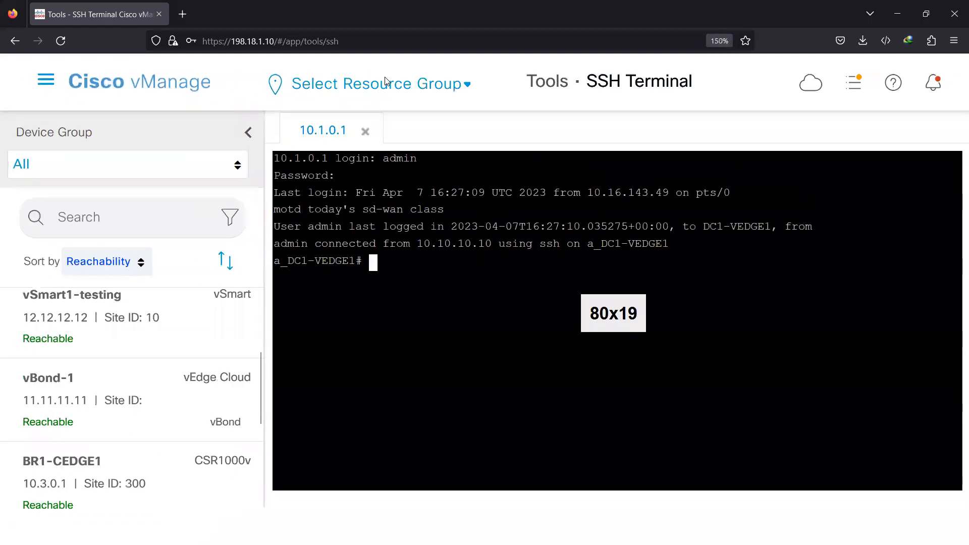
{"action": "key", "text": "F11"}
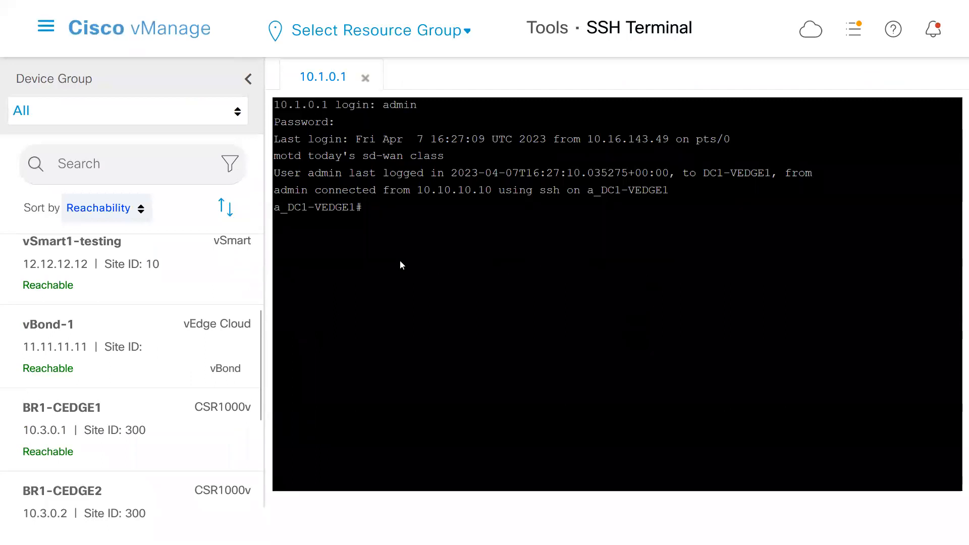
{"action": "left_click", "coordinate": [248, 79]}
Run show interface description on a_DC1-VEDGE1 and examine the VPN 0 entry for interface ge0/3.
{"action": "type", "text": "s"}
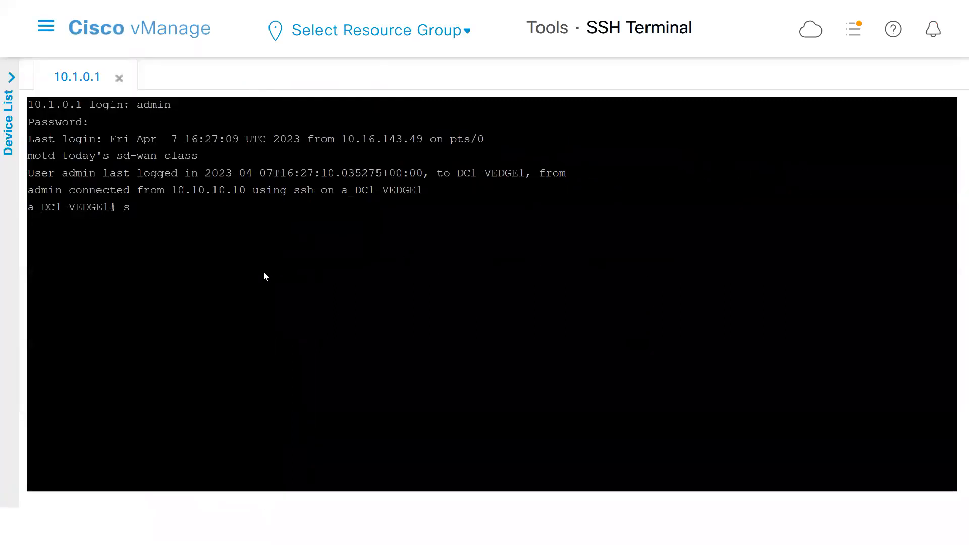
{"action": "type", "text": "how int"}
{"action": "key", "text": "Tab"}
{"action": "type", "text": "des"}
{"action": "key", "text": "Tab"}
{"action": "key", "text": "Return"}
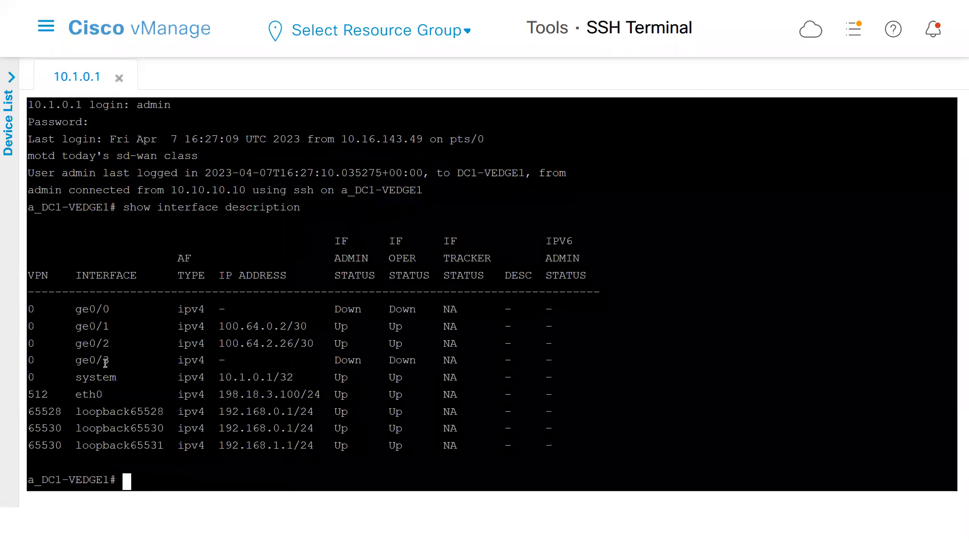
{"action": "left_click_drag", "start_coordinate": [117, 361], "coordinate": [31, 358]}
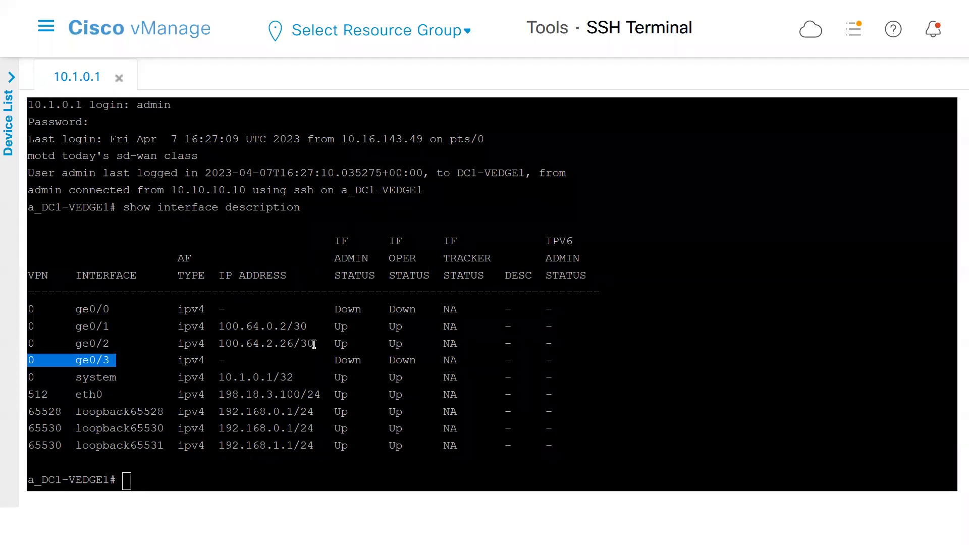
Examine the VPN 0 entries for ge0/0 through ge0/2 and the VPN 512 eth0 address in the interface output.
{"action": "left_click_drag", "start_coordinate": [316, 343], "coordinate": [35, 309]}
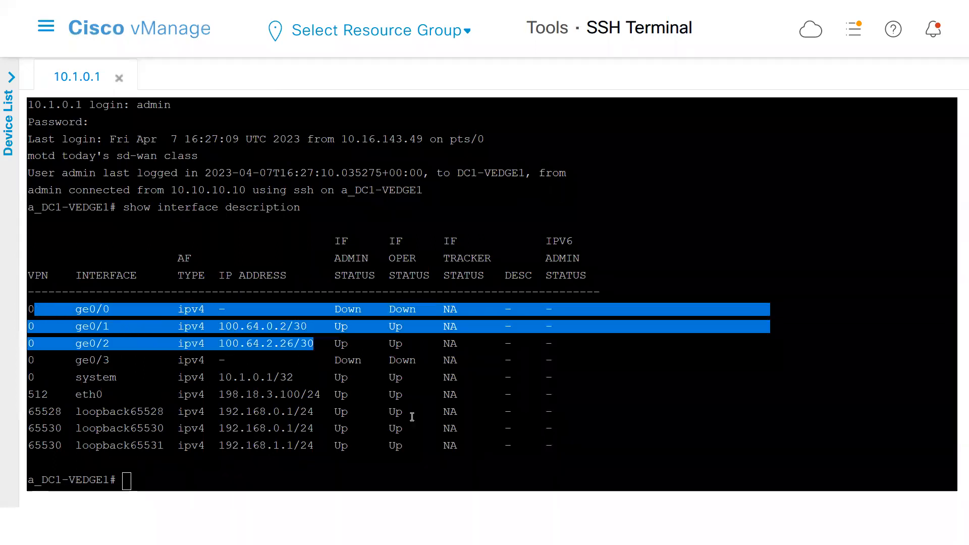
{"action": "left_click_drag", "start_coordinate": [220, 394], "coordinate": [313, 397]}
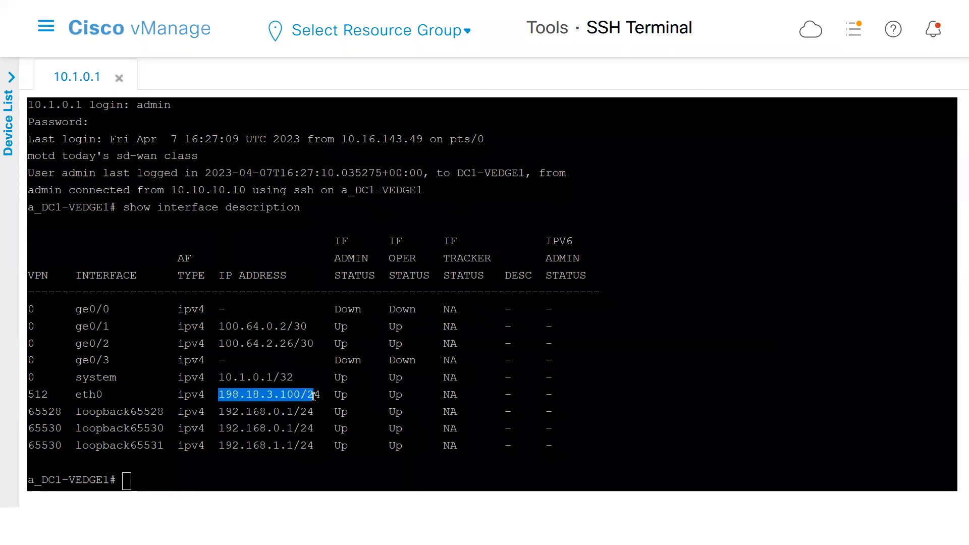
{"action": "left_click", "coordinate": [258, 412]}
Run sh run on a_DC1-VEDGE1 and page through the running configuration to its end, checking the host-name.
{"action": "type", "text": "sh ru"}
{"action": "key", "text": "Return"}
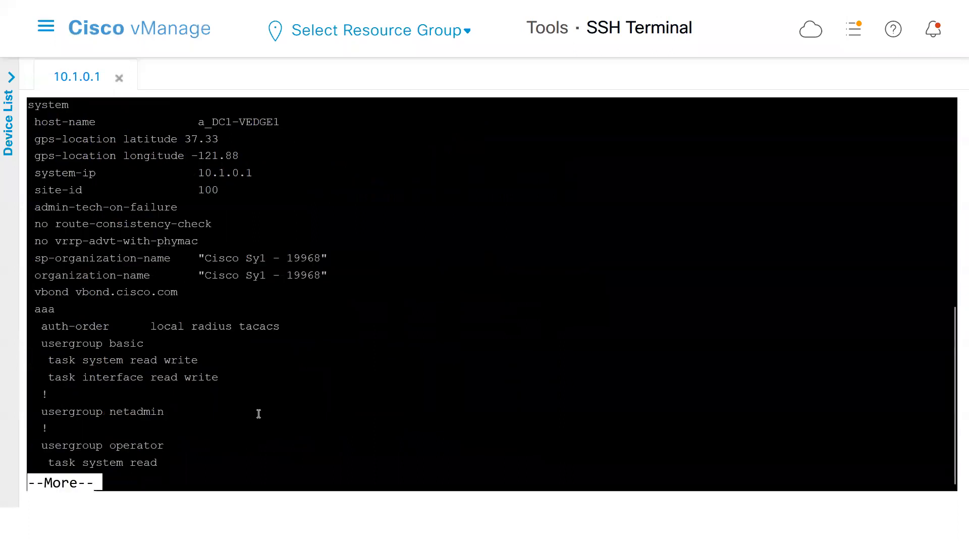
{"action": "double_click", "coordinate": [238, 121]}
{"action": "left_click", "coordinate": [202, 324]}
{"action": "key", "text": "space"}
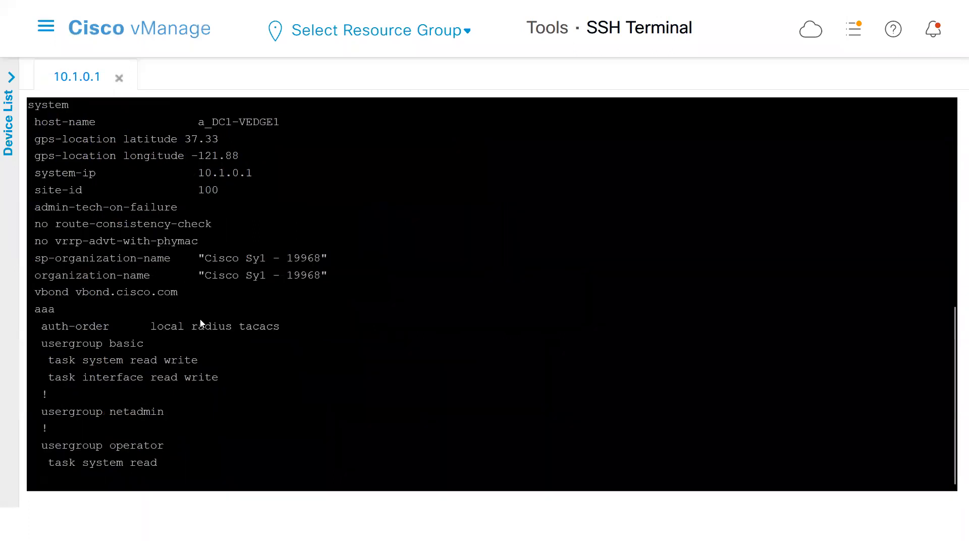
{"action": "key", "text": "space"}
{"action": "key", "text": "space"}
{"action": "key", "text": "space"}
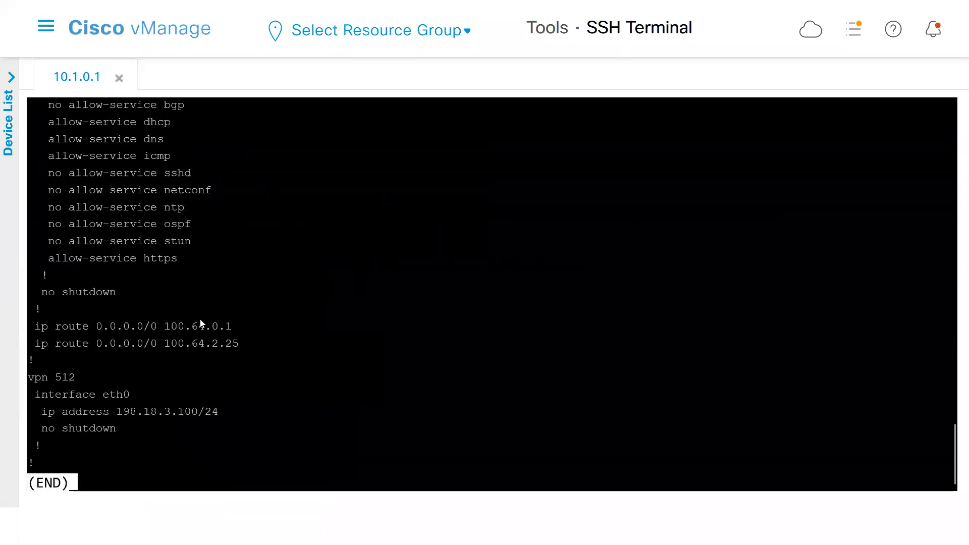
{"action": "key", "text": "q"}
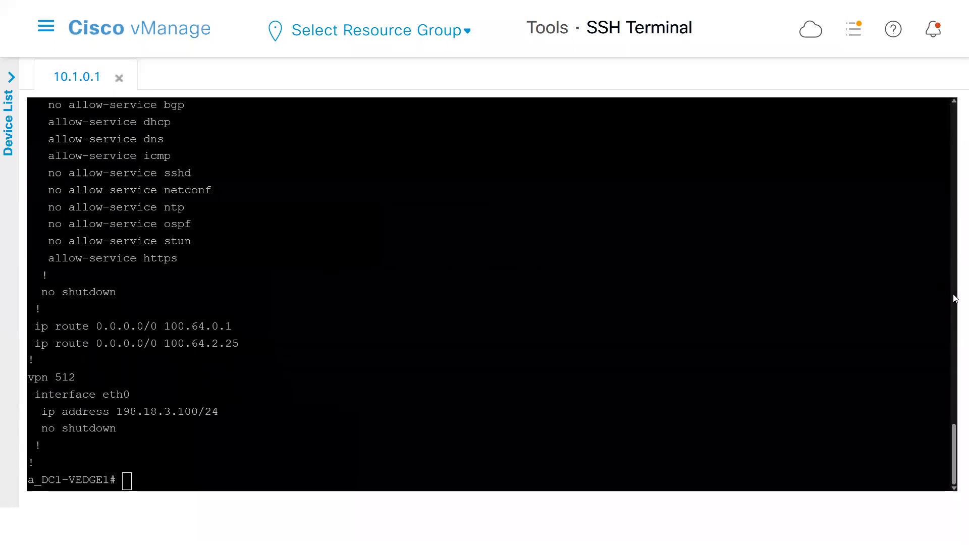
Review the banner, omp and VPN 0 interface sections of the running configuration, and return to the interface description table.
{"action": "scroll", "coordinate": [956, 298], "scroll_direction": "up", "scroll_amount": 7}
{"action": "scroll", "coordinate": [956, 299], "scroll_direction": "up", "scroll_amount": 7}
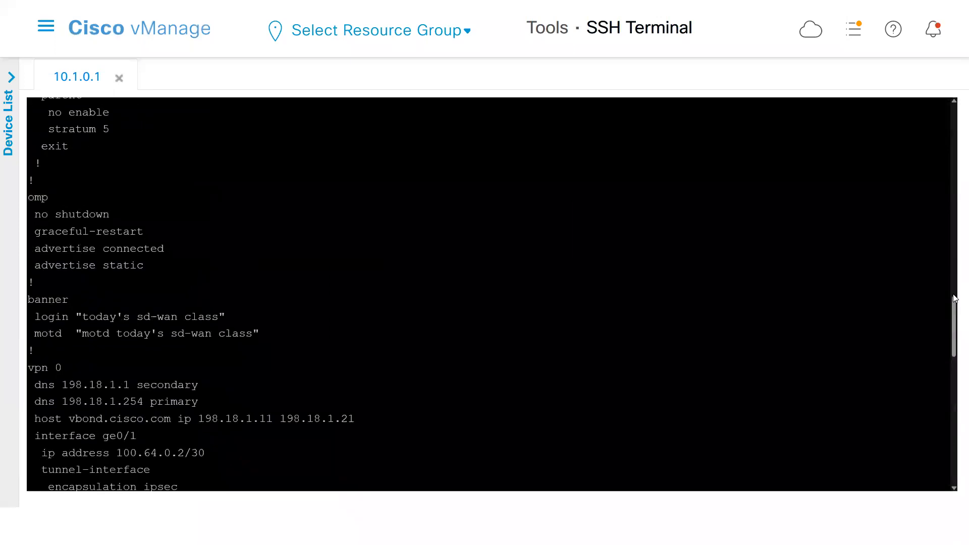
{"action": "left_click_drag", "start_coordinate": [262, 340], "coordinate": [28, 283]}
{"action": "left_click", "coordinate": [126, 209]}
{"action": "scroll", "coordinate": [933, 425], "scroll_direction": "down", "scroll_amount": 10}
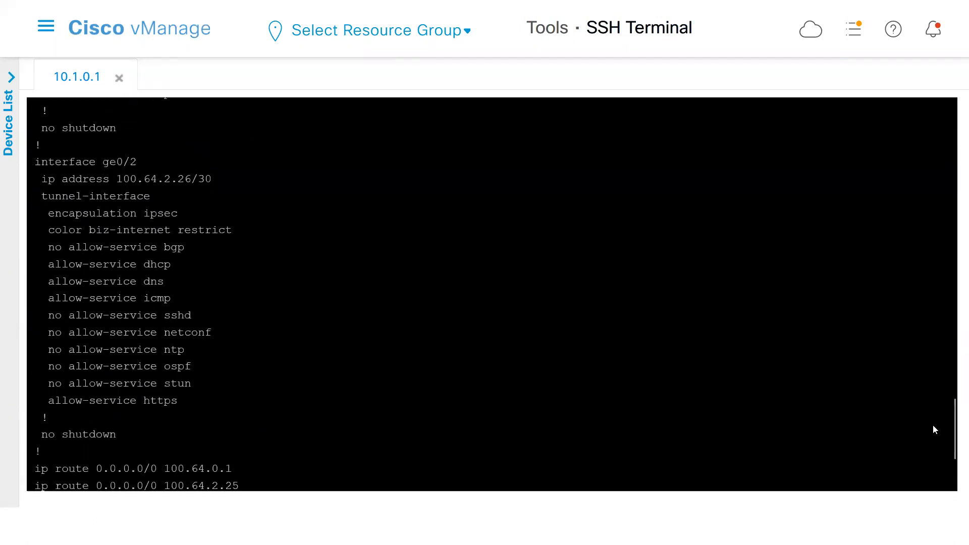
{"action": "key", "text": "Return"}
{"action": "key", "text": "Return"}
{"action": "key", "text": "Return"}
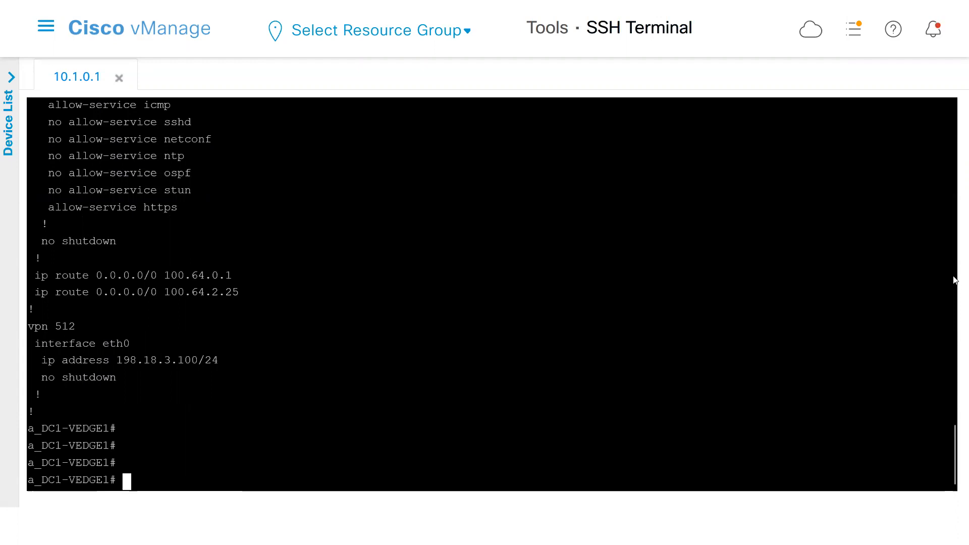
{"action": "left_click_drag", "start_coordinate": [954, 224], "coordinate": [954, 152]}
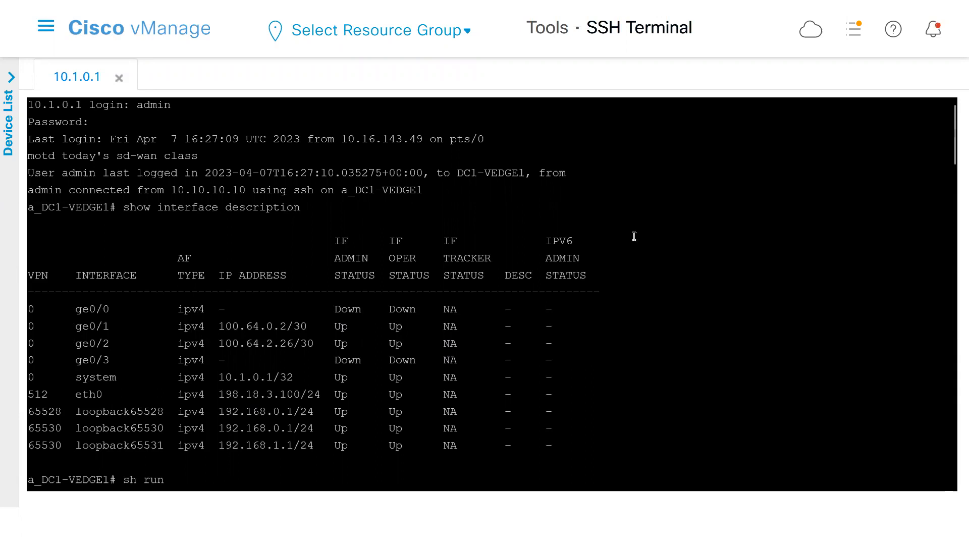
Switch to Notepad and show the start of the saved DC1-VEDGE1 configuration in the third system document.
{"action": "key", "text": "alt+Tab"}
{"action": "left_click", "coordinate": [185, 128]}
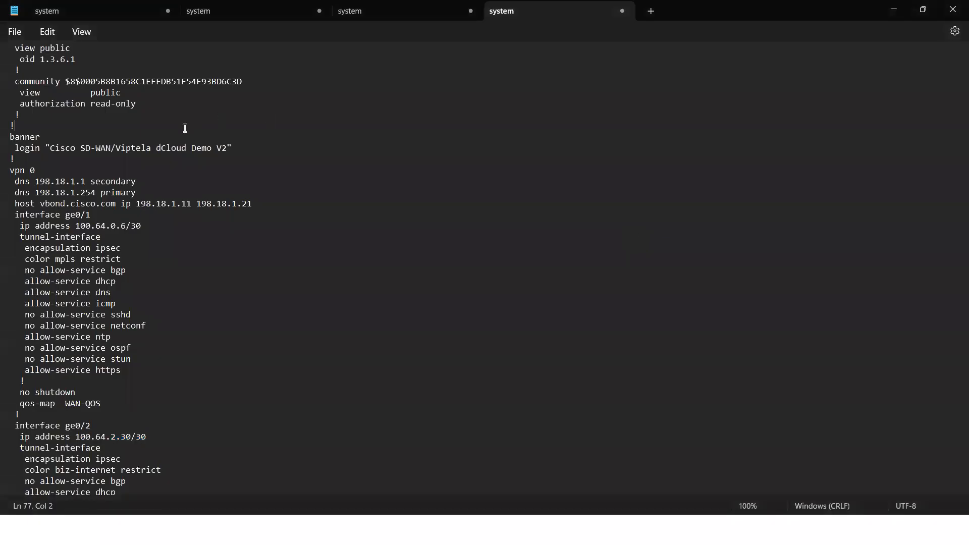
{"action": "left_click", "coordinate": [227, 147]}
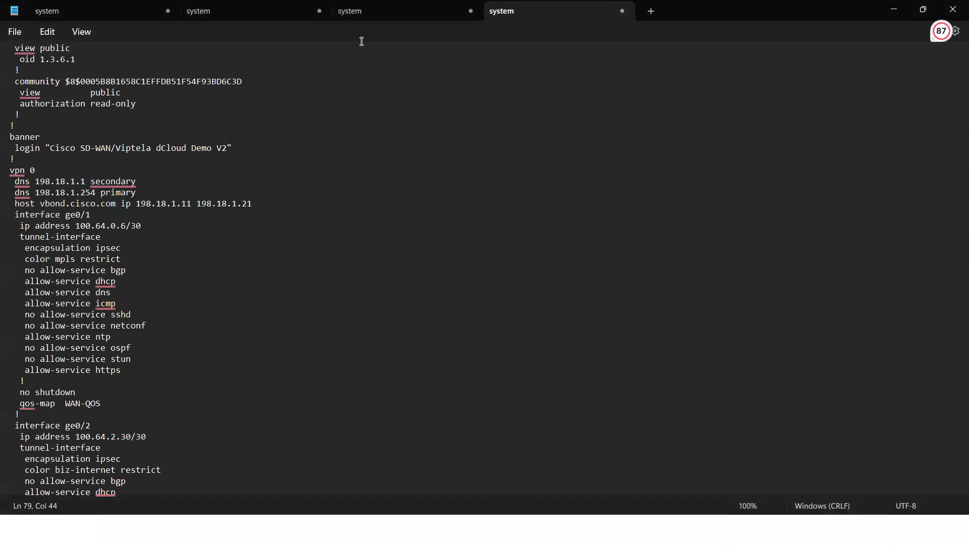
{"action": "left_click", "coordinate": [362, 11]}
{"action": "left_click", "coordinate": [67, 110]}
{"action": "key", "text": "Up"}
{"action": "key", "text": "Up"}
{"action": "key", "text": "Up"}
{"action": "key", "text": "Up"}
{"action": "key", "text": "Up"}
{"action": "key", "text": "Up"}
{"action": "key", "text": "Up"}
{"action": "key", "text": "Up"}
{"action": "key", "text": "Up"}
{"action": "key", "text": "Up"}
{"action": "key", "text": "Up"}
{"action": "key", "text": "Up"}
{"action": "key", "text": "Up"}
{"action": "key", "text": "Up"}
{"action": "key", "text": "Up"}
{"action": "key", "text": "Up"}
{"action": "key", "text": "Up"}
{"action": "key", "text": "Up"}
{"action": "key", "text": "Up"}
{"action": "key", "text": "Up"}
{"action": "key", "text": "Up"}
{"action": "key", "text": "Up"}
{"action": "key", "text": "Up"}
{"action": "key", "text": "Up"}
{"action": "key", "text": "Up"}
{"action": "key", "text": "Up"}
{"action": "key", "text": "Up"}
{"action": "key", "text": "Up"}
{"action": "key", "text": "Up"}
{"action": "key", "text": "Up"}
{"action": "key", "text": "Up"}
{"action": "key", "text": "Up"}
{"action": "key", "text": "Up"}
{"action": "key", "text": "Up"}
{"action": "key", "text": "Up"}
{"action": "key", "text": "Up"}
{"action": "key", "text": "Up"}
{"action": "key", "text": "Up"}
{"action": "key", "text": "Up"}
{"action": "key", "text": "Up"}
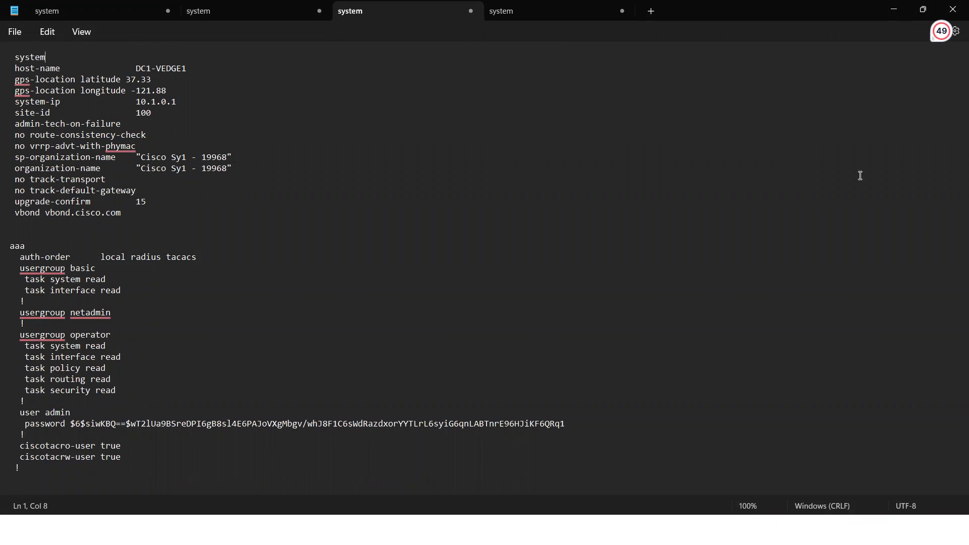
Review the saved DC1-VEDGE1 configuration from the system section down to vpn 10, and return to the vManage SSH terminal.
{"action": "left_click_drag", "start_coordinate": [17, 61], "coordinate": [126, 386]}
{"action": "left_click", "coordinate": [129, 386]}
{"action": "key", "text": "Down"}
{"action": "key", "text": "Down"}
{"action": "key", "text": "Down"}
{"action": "key", "text": "Down"}
{"action": "key", "text": "Down"}
{"action": "key", "text": "Down"}
{"action": "key", "text": "Down"}
{"action": "key", "text": "Down"}
{"action": "key", "text": "Down"}
{"action": "key", "text": "Down"}
{"action": "key", "text": "Down"}
{"action": "key", "text": "Down"}
{"action": "key", "text": "Down"}
{"action": "key", "text": "Down"}
{"action": "key", "text": "Down"}
{"action": "key", "text": "Down"}
{"action": "key", "text": "Down"}
{"action": "key", "text": "Down"}
{"action": "key", "text": "Down"}
{"action": "key", "text": "Down"}
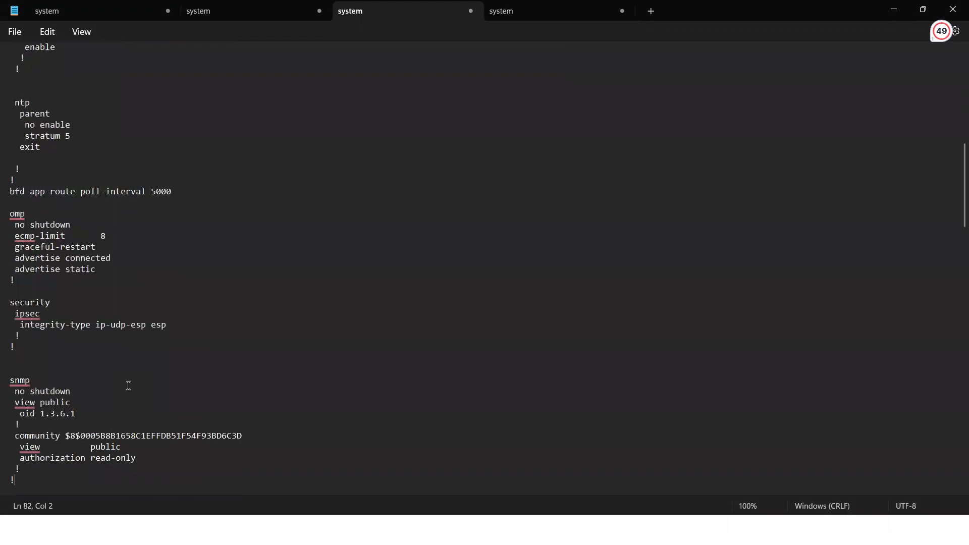
{"action": "key", "text": "Down"}
{"action": "key", "text": "Down"}
{"action": "key", "text": "Down"}
{"action": "key", "text": "Down"}
{"action": "key", "text": "Down"}
{"action": "key", "text": "Down"}
{"action": "key", "text": "Down"}
{"action": "key", "text": "Down"}
{"action": "key", "text": "Down"}
{"action": "key", "text": "Down"}
{"action": "key", "text": "Down"}
{"action": "key", "text": "Down"}
{"action": "key", "text": "Down"}
{"action": "key", "text": "Down"}
{"action": "key", "text": "Down"}
{"action": "key", "text": "Down"}
{"action": "key", "text": "Down"}
{"action": "key", "text": "Down"}
{"action": "key", "text": "Down"}
{"action": "key", "text": "Down"}
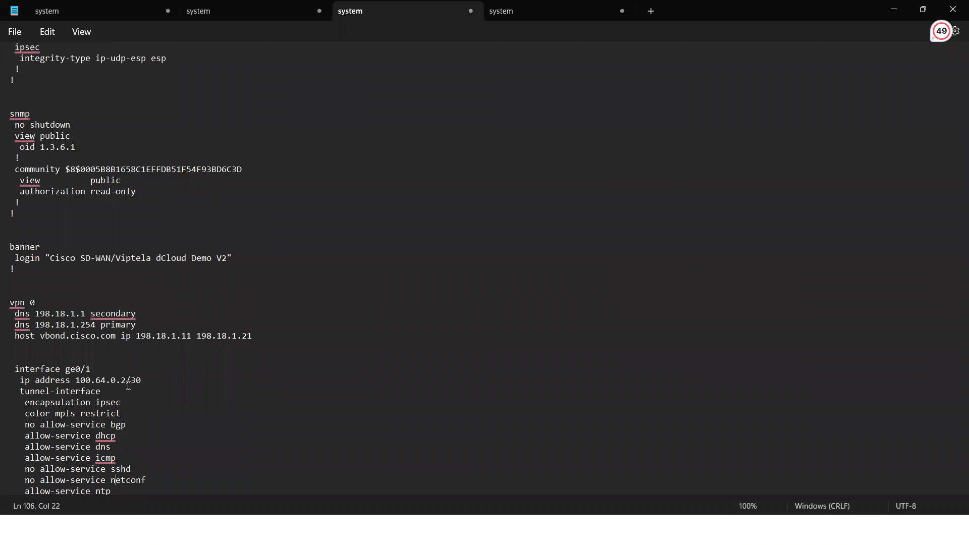
{"action": "key", "text": "Down"}
{"action": "key", "text": "Down"}
{"action": "key", "text": "Down"}
{"action": "key", "text": "Down"}
{"action": "key", "text": "Down"}
{"action": "key", "text": "Down"}
{"action": "key", "text": "Down"}
{"action": "key", "text": "Down"}
{"action": "key", "text": "Down"}
{"action": "key", "text": "Down"}
{"action": "key", "text": "Down"}
{"action": "key", "text": "Down"}
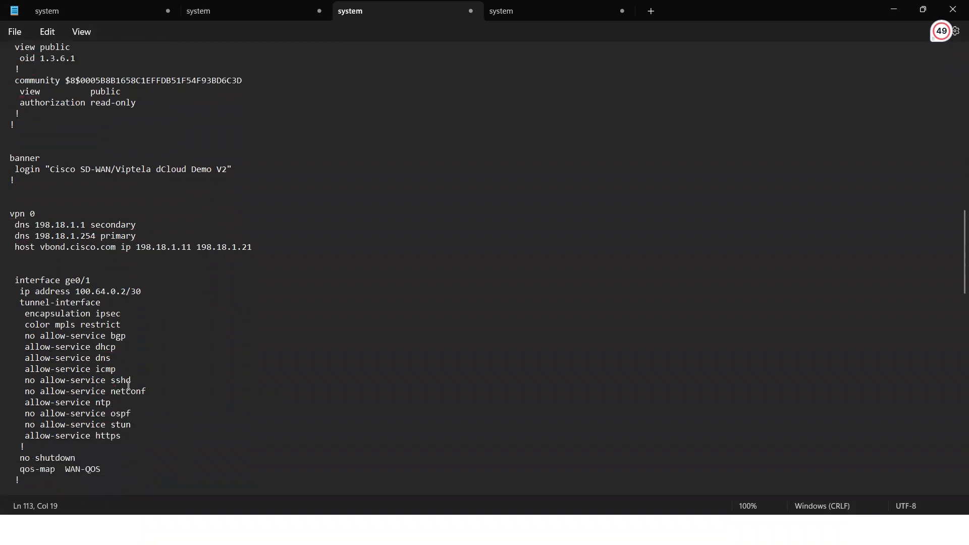
{"action": "key", "text": "Down"}
{"action": "key", "text": "Down"}
{"action": "key", "text": "Down"}
{"action": "key", "text": "Down"}
{"action": "key", "text": "Down"}
{"action": "key", "text": "Down"}
{"action": "key", "text": "Down"}
{"action": "key", "text": "Down"}
{"action": "key", "text": "Down"}
{"action": "key", "text": "Down"}
{"action": "key", "text": "Down"}
{"action": "key", "text": "Down"}
{"action": "key", "text": "Down"}
{"action": "key", "text": "Down"}
{"action": "key", "text": "Down"}
{"action": "key", "text": "Down"}
{"action": "key", "text": "Down"}
{"action": "key", "text": "Down"}
{"action": "key", "text": "Down"}
{"action": "key", "text": "Down"}
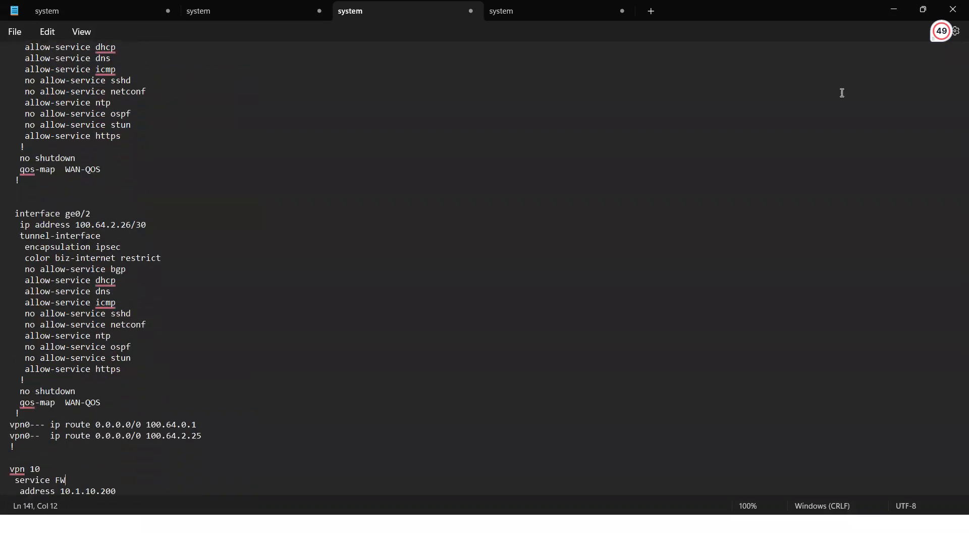
{"action": "left_click", "coordinate": [899, 5]}
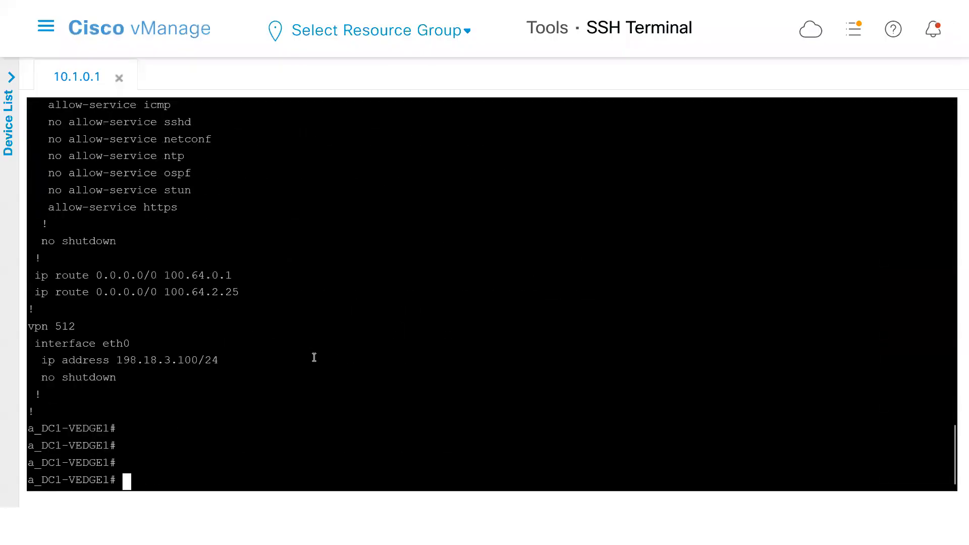
Run show control connections on a_DC1-VEDGE1.
{"action": "type", "text": "show control c"}
{"action": "key", "text": "Tab"}
{"action": "key", "text": "Return"}
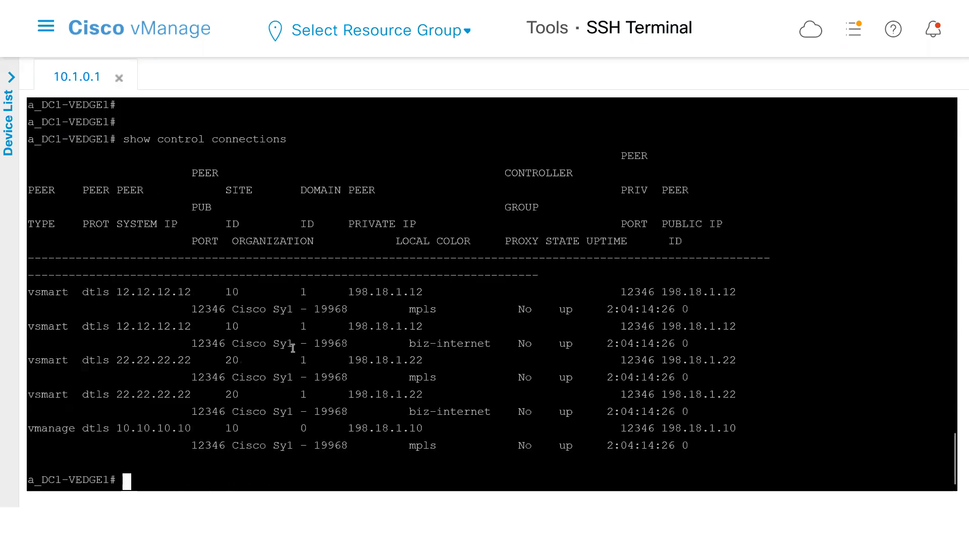
Examine the peer protocol and public port of the vSmart and vManage control connections.
{"action": "double_click", "coordinate": [98, 292]}
{"action": "double_click", "coordinate": [99, 326]}
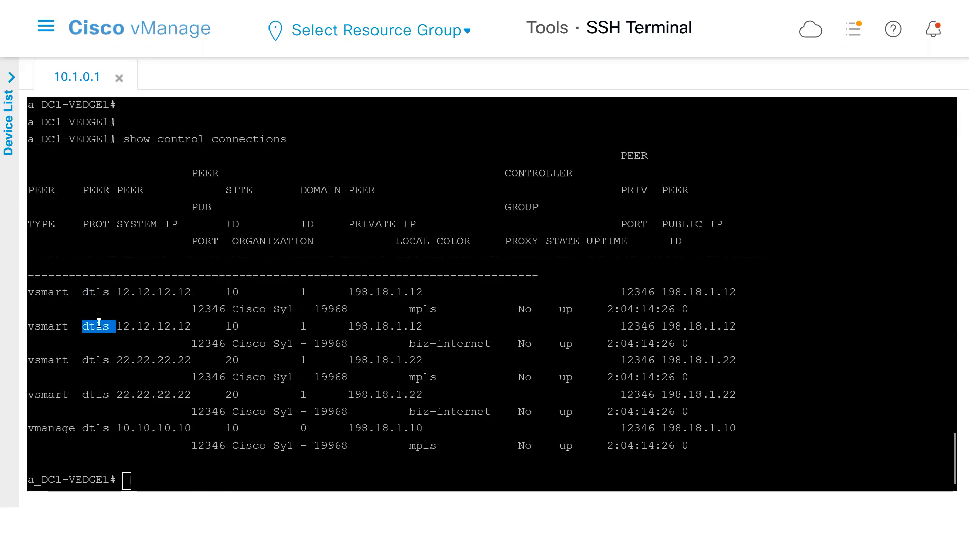
{"action": "double_click", "coordinate": [204, 308]}
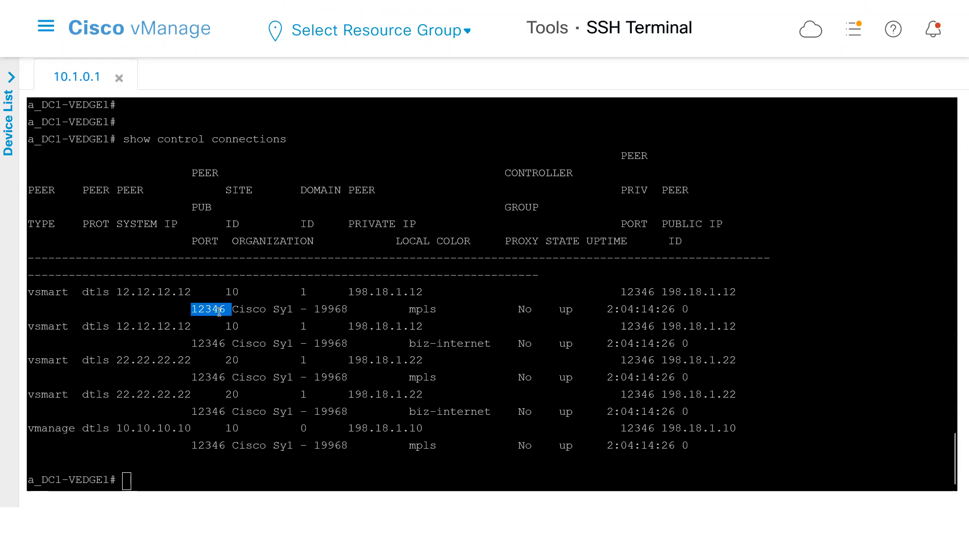
{"action": "double_click", "coordinate": [221, 344]}
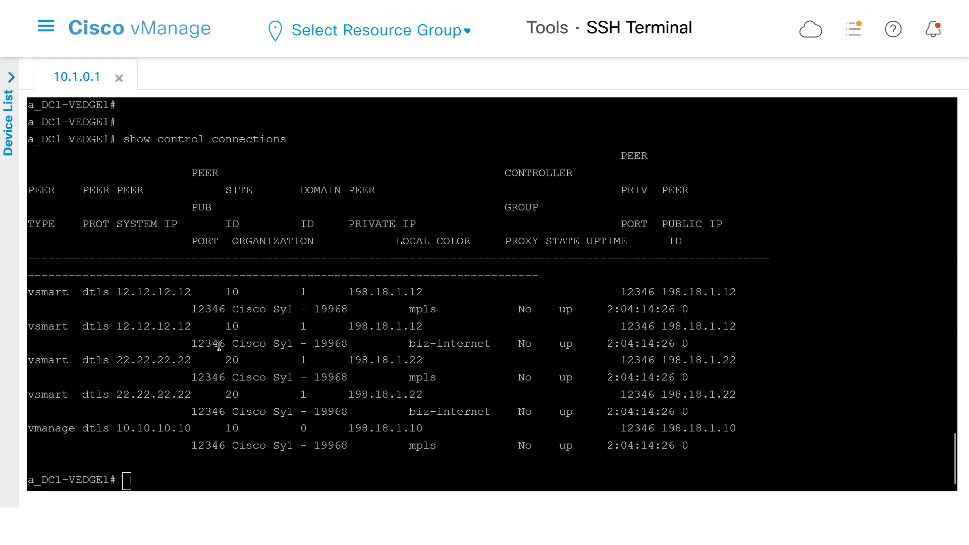
{"action": "double_click", "coordinate": [212, 379]}
{"action": "double_click", "coordinate": [210, 412]}
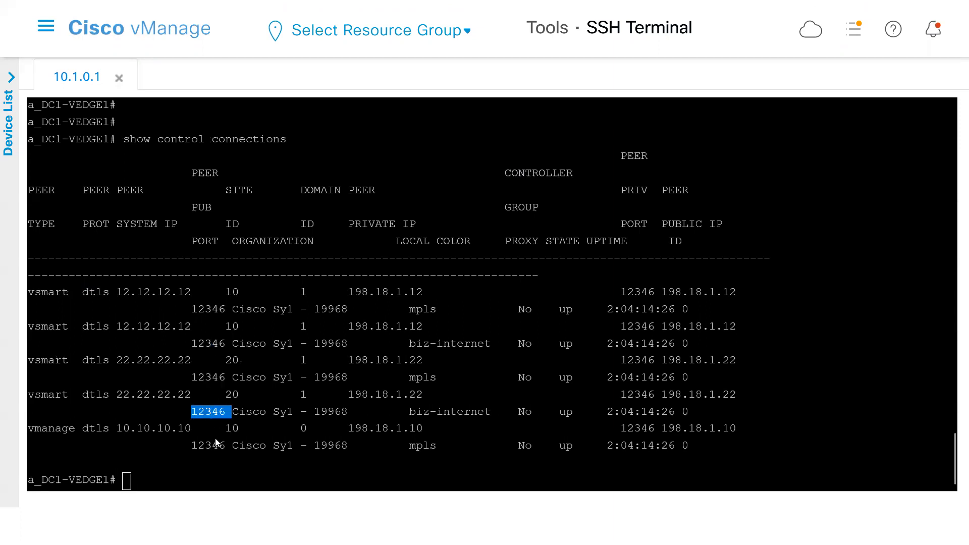
{"action": "double_click", "coordinate": [215, 438]}
{"action": "double_click", "coordinate": [216, 444]}
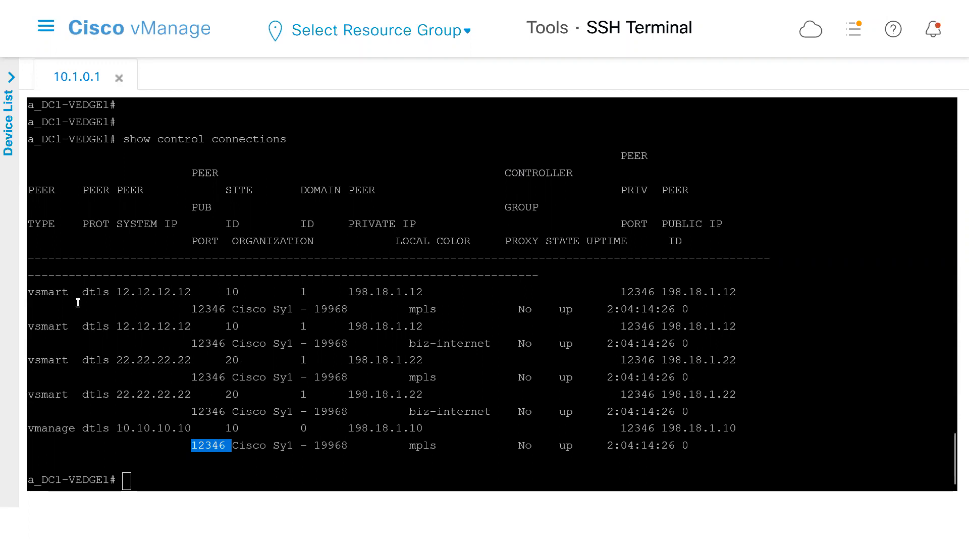
Review the full list of control connections, and examine the vmanage peer's entry and its local color.
{"action": "left_click_drag", "start_coordinate": [41, 288], "coordinate": [756, 430]}
{"action": "left_click", "coordinate": [286, 432]}
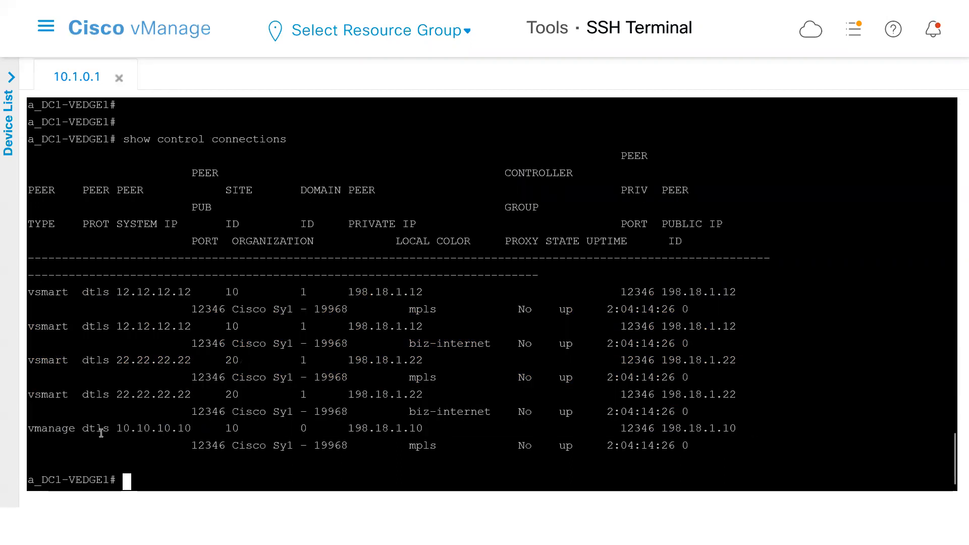
{"action": "left_click_drag", "start_coordinate": [80, 431], "coordinate": [29, 432]}
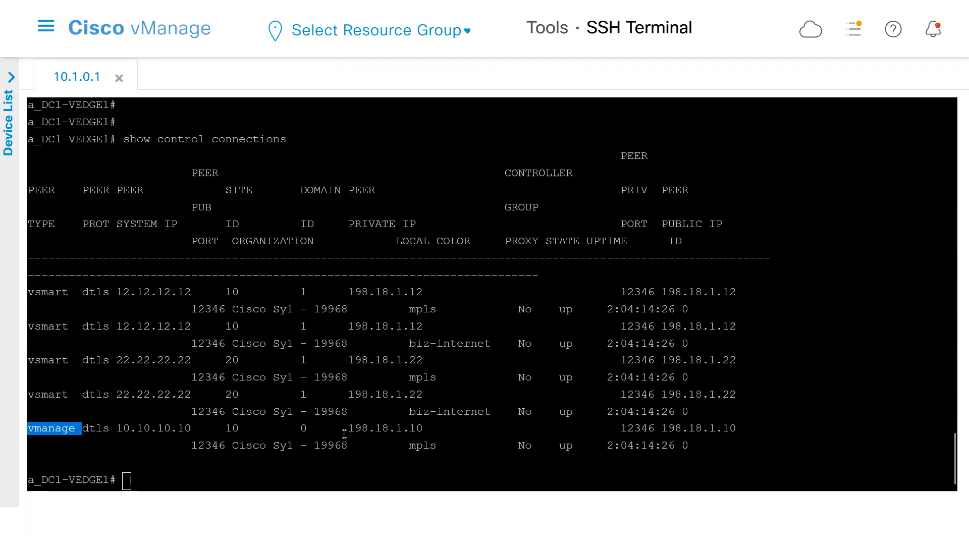
{"action": "left_click", "coordinate": [362, 451]}
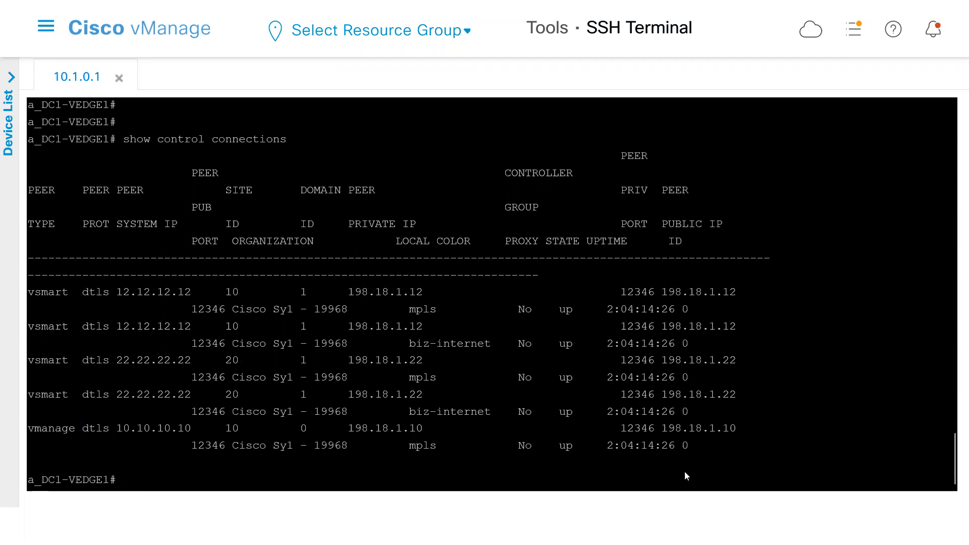
{"action": "left_click_drag", "start_coordinate": [695, 449], "coordinate": [21, 430]}
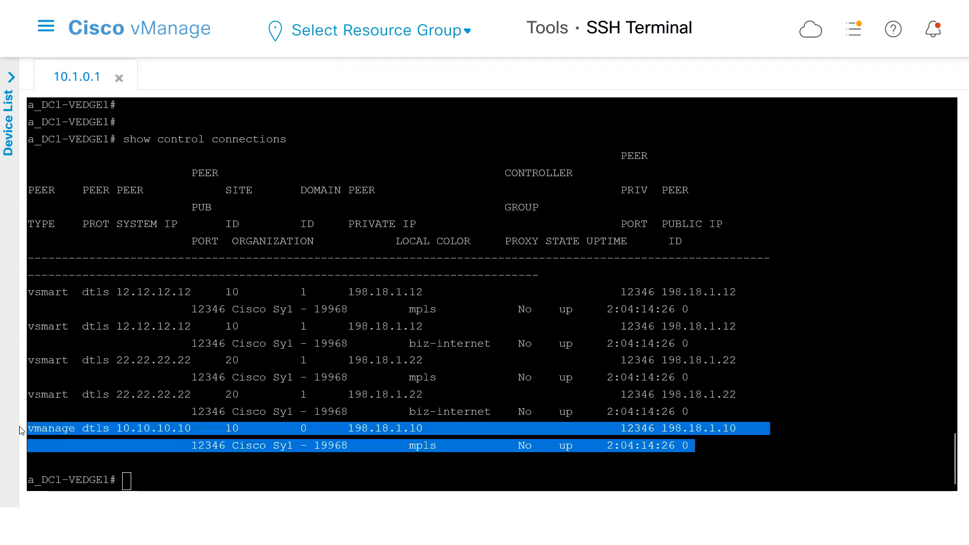
{"action": "left_click", "coordinate": [163, 439]}
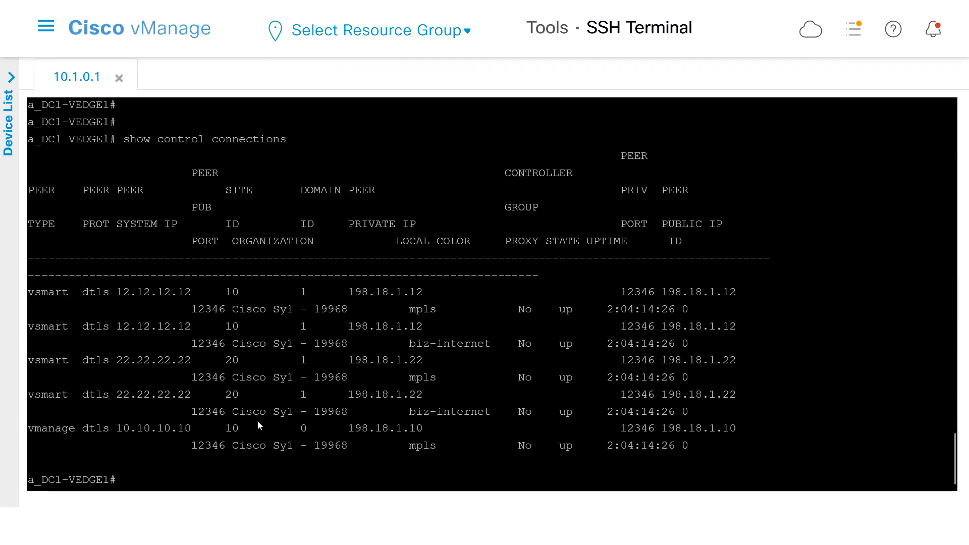
{"action": "double_click", "coordinate": [422, 444]}
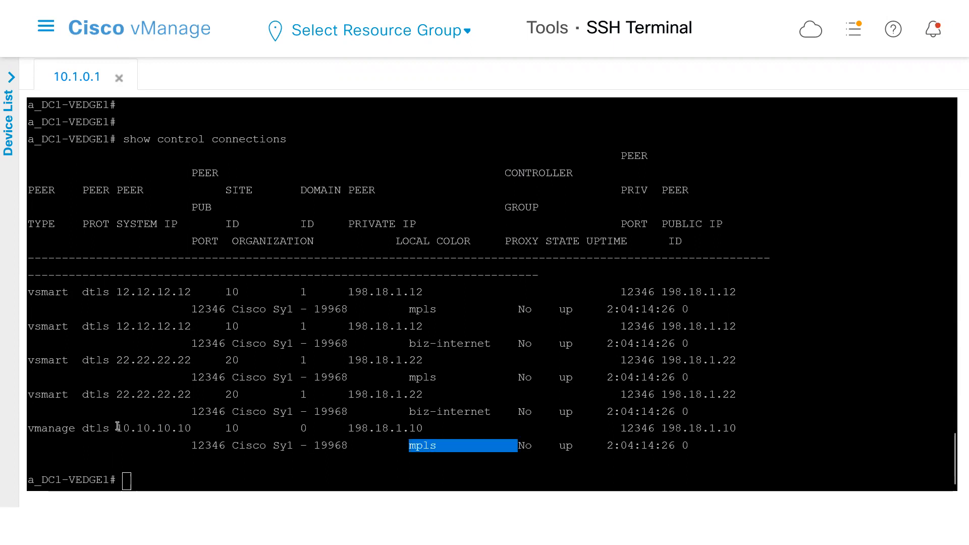
{"action": "double_click", "coordinate": [57, 432]}
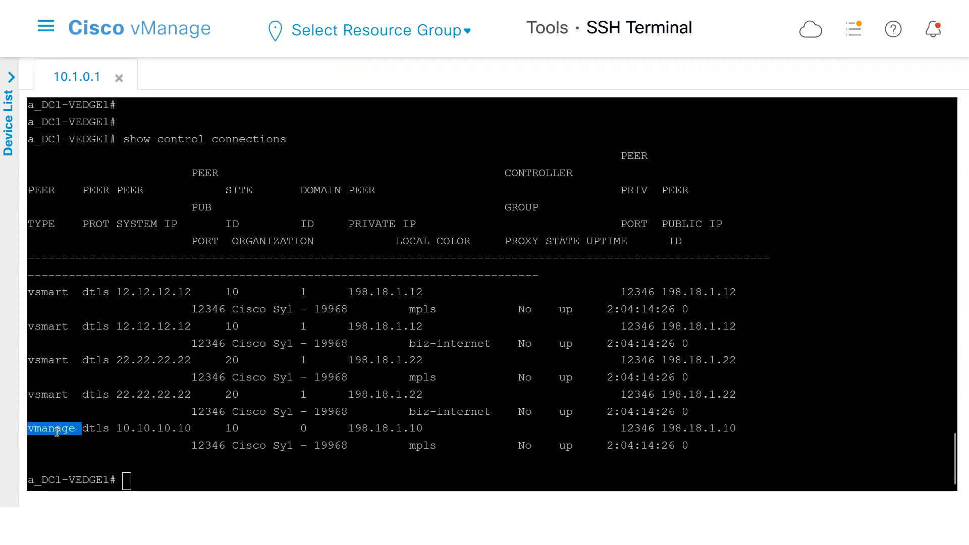
{"action": "double_click", "coordinate": [412, 446]}
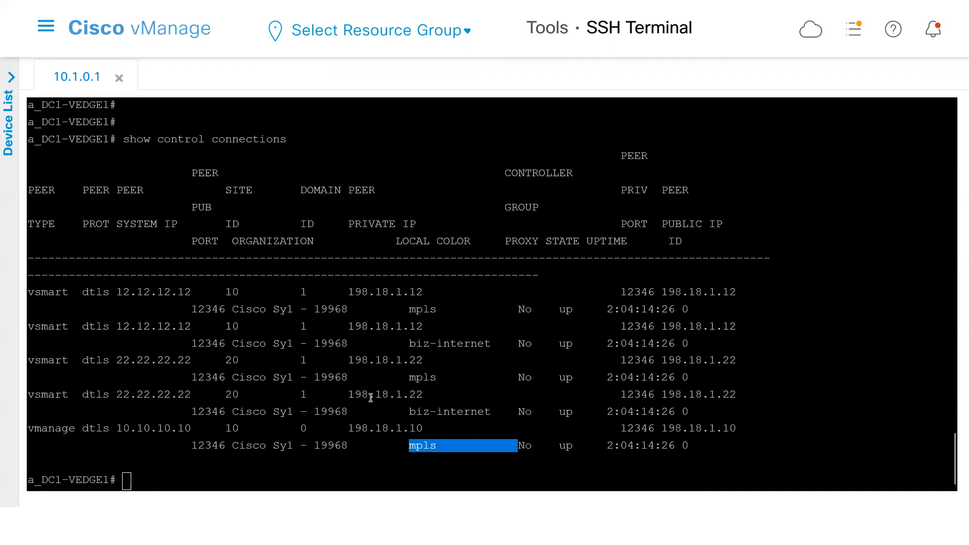
{"action": "left_click", "coordinate": [286, 406]}
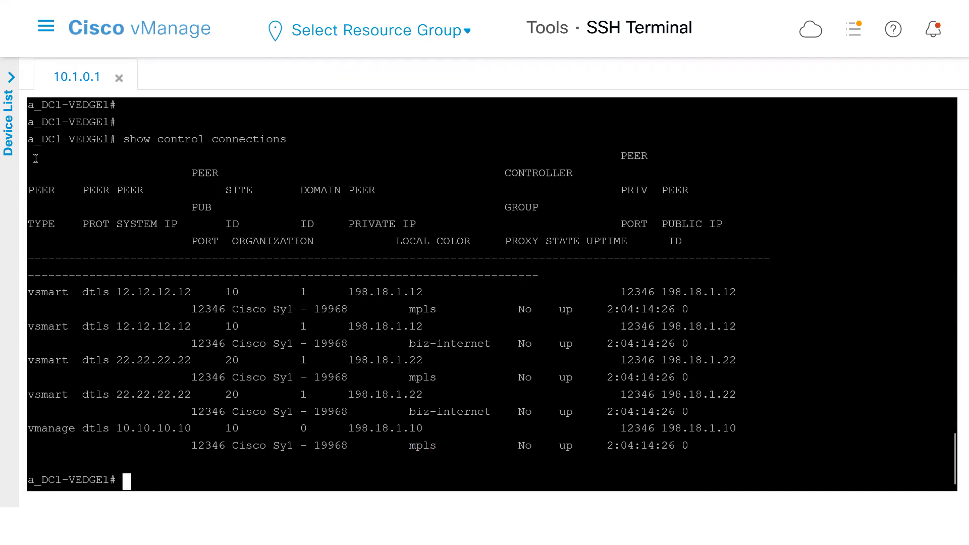
Open the feature templates under Configuration and filter the list by "a_".
{"action": "left_click", "coordinate": [46, 29]}
{"action": "mouse_move", "coordinate": [91, 159]}
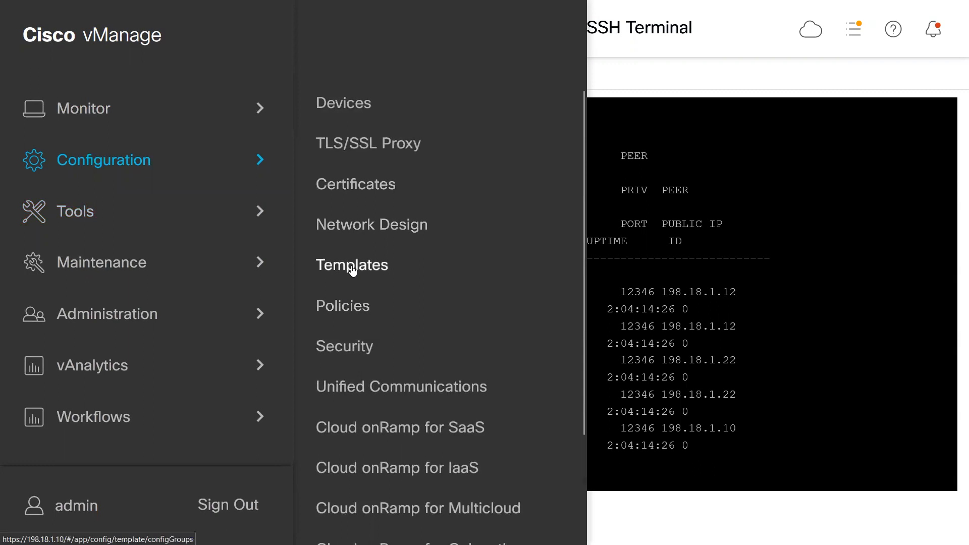
{"action": "left_click", "coordinate": [352, 267]}
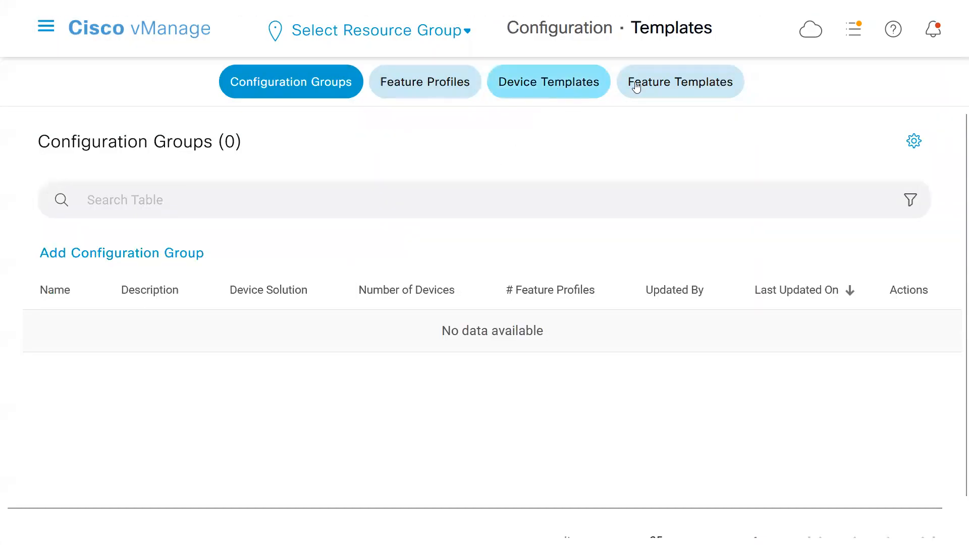
{"action": "left_click", "coordinate": [637, 88]}
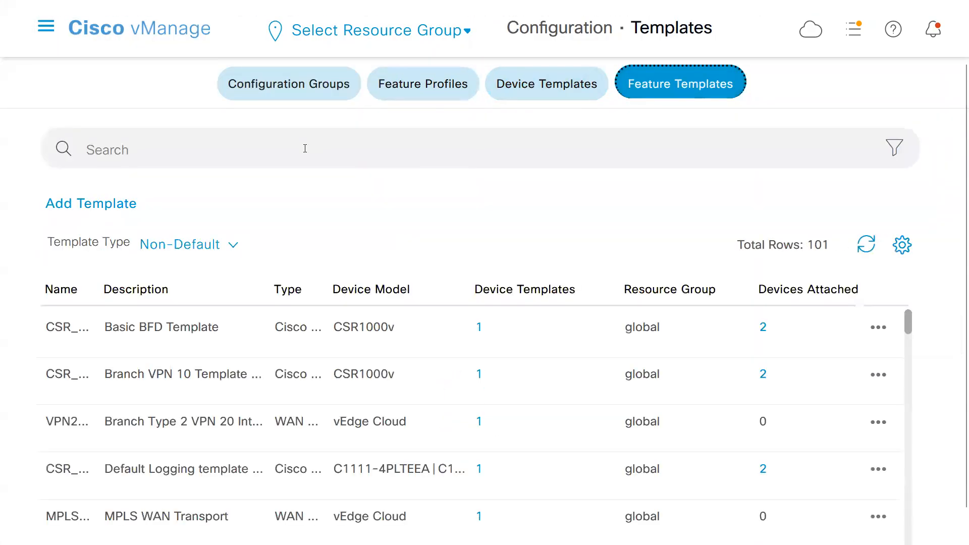
{"action": "left_click", "coordinate": [305, 148]}
{"action": "type", "text": "a"}
{"action": "type", "text": "p"}
{"action": "key", "text": "BackSpace"}
{"action": "key", "text": "Return"}
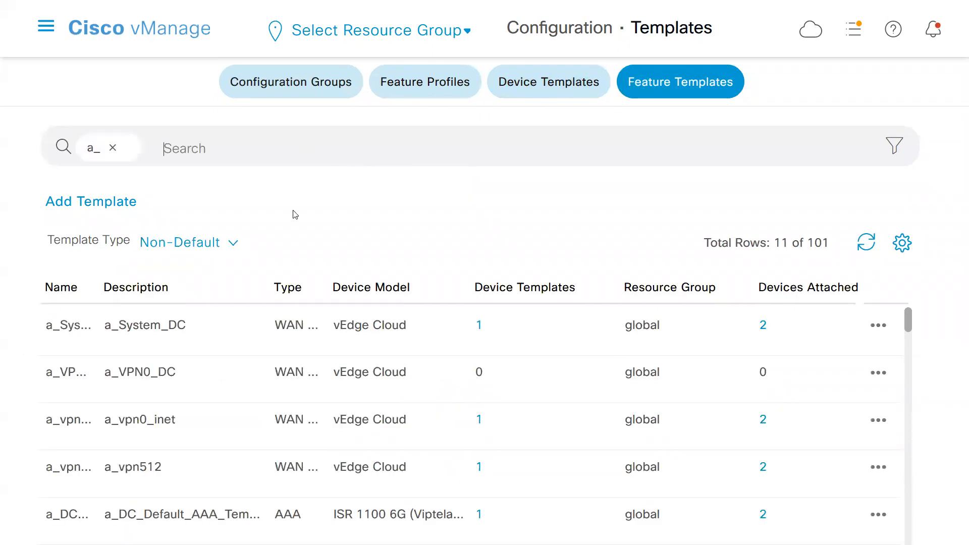
Open the a_vpn0_mpls_inter feature template for editing.
{"action": "left_click_drag", "start_coordinate": [910, 320], "coordinate": [892, 422]}
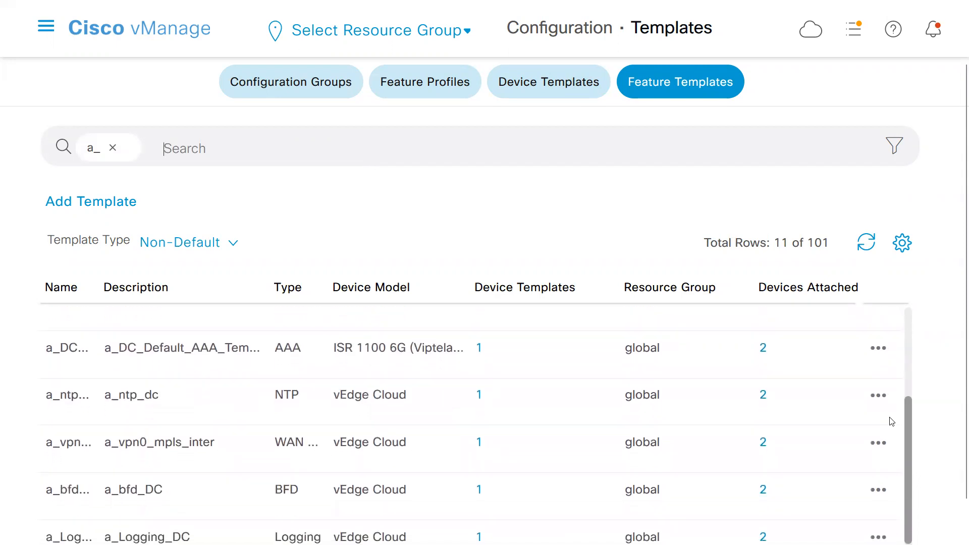
{"action": "left_click", "coordinate": [879, 422]}
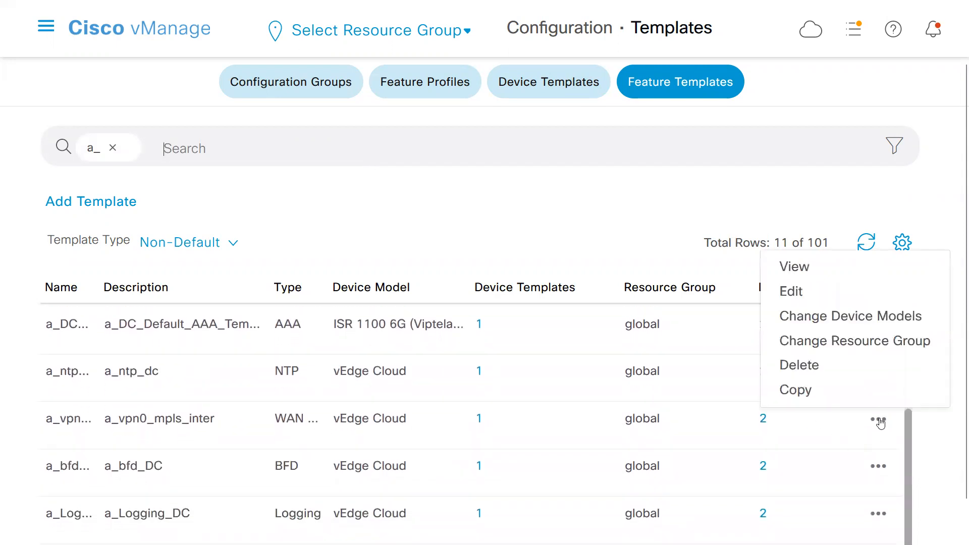
{"action": "left_click", "coordinate": [801, 293]}
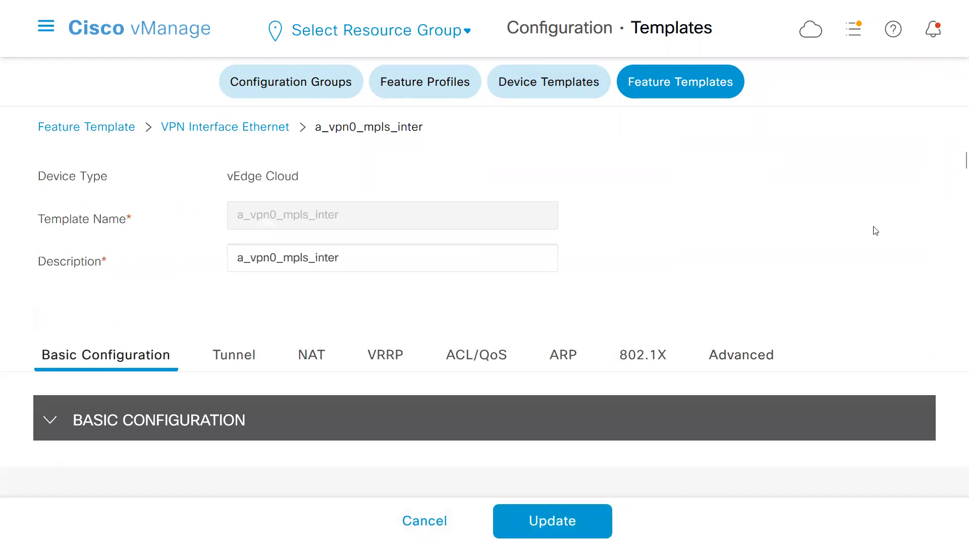
Look through the Advanced section of the a_vpn0_mpls_inter template for the vManage connection preference.
{"action": "left_click", "coordinate": [716, 357]}
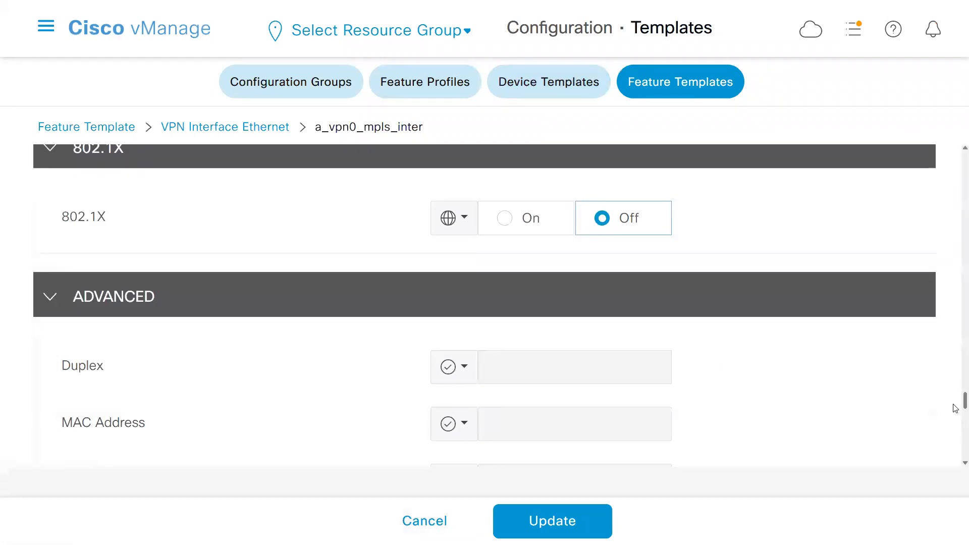
{"action": "scroll", "coordinate": [956, 408], "scroll_direction": "down", "scroll_amount": 6}
{"action": "scroll", "coordinate": [955, 432], "scroll_direction": "down", "scroll_amount": 5}
{"action": "scroll", "coordinate": [956, 449], "scroll_direction": "down", "scroll_amount": 5}
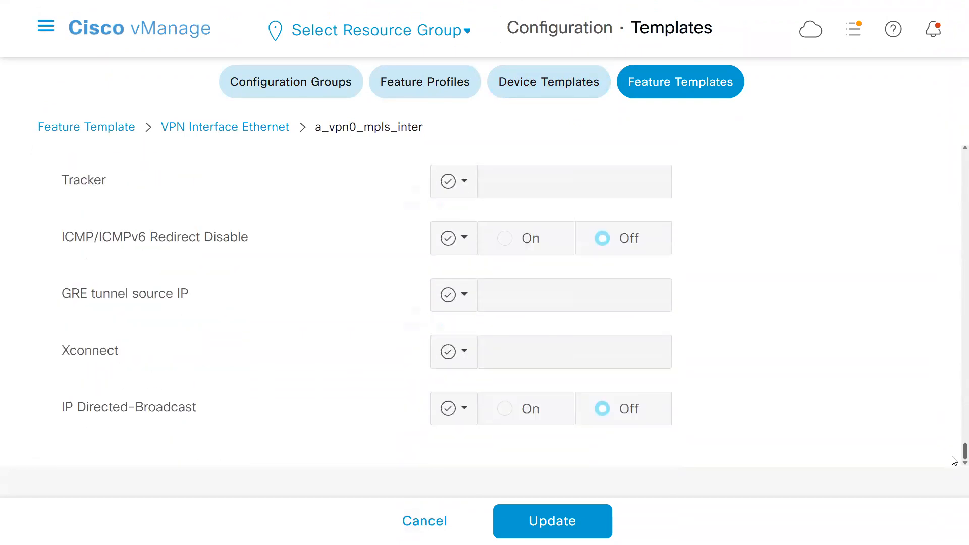
{"action": "left_click_drag", "start_coordinate": [954, 192], "coordinate": [954, 163]}
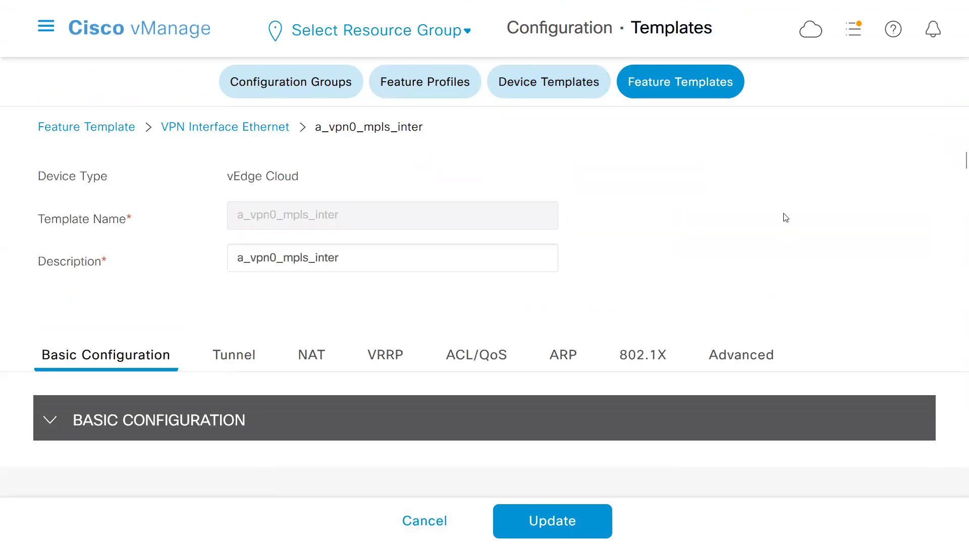
Find vManage Connection Preference by searching the page for "vma", set it to a global value of 1, and update the template through to the configuration preview.
{"action": "key", "text": "ctrl+f"}
{"action": "type", "text": "vma"}
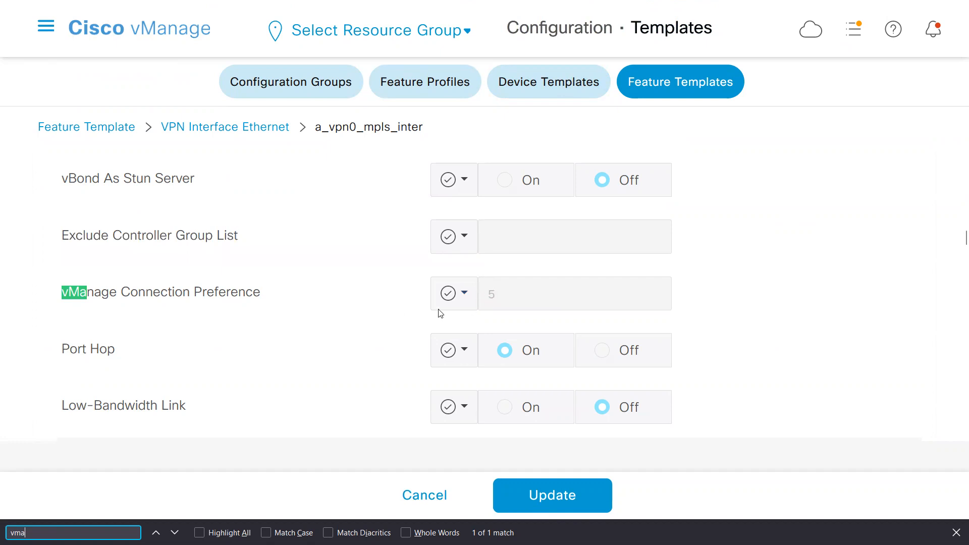
{"action": "left_click", "coordinate": [466, 298]}
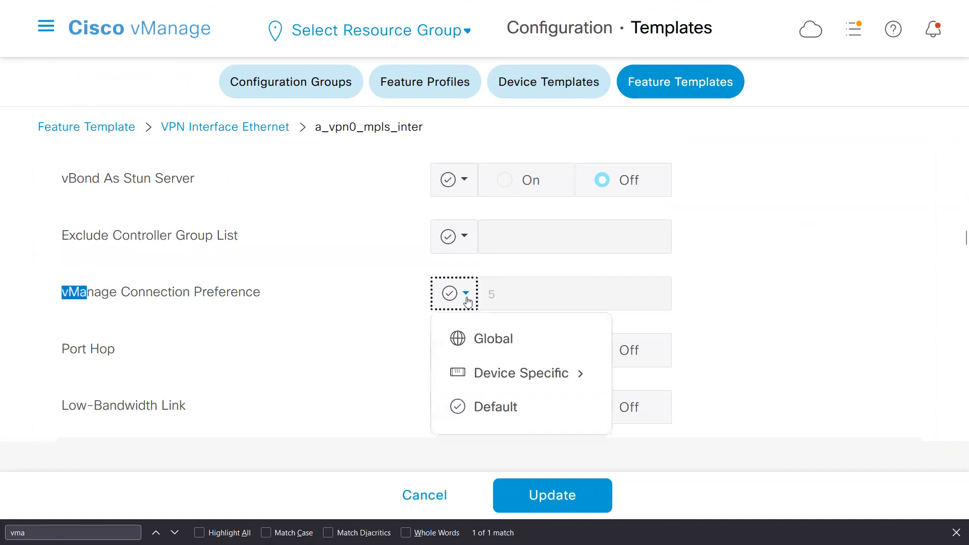
{"action": "left_click", "coordinate": [488, 338]}
{"action": "left_click", "coordinate": [515, 290]}
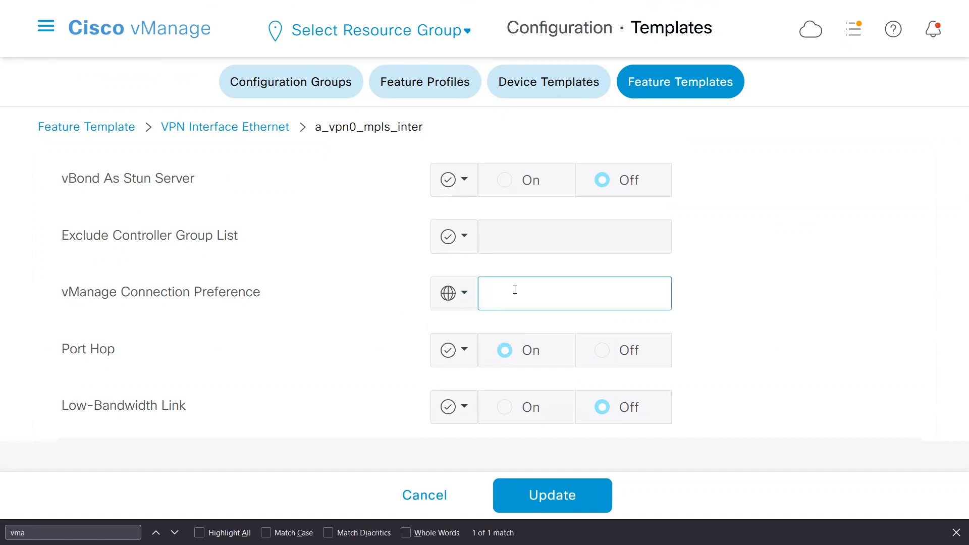
{"action": "left_click", "coordinate": [422, 331]}
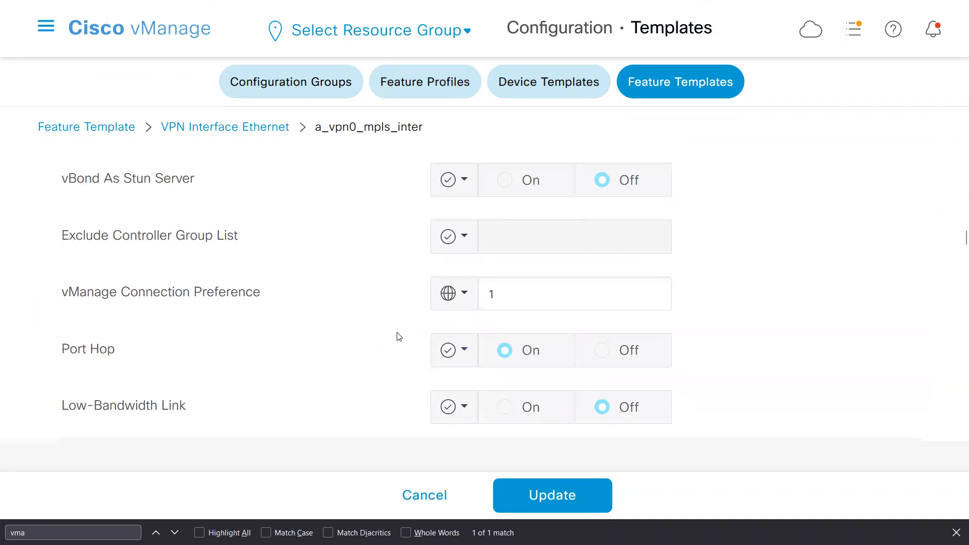
{"action": "left_click", "coordinate": [566, 493]}
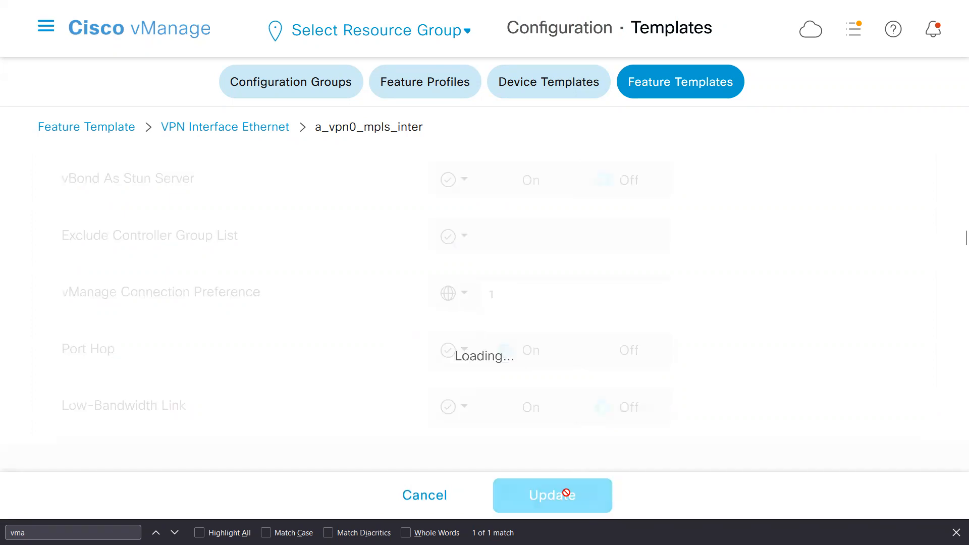
{"action": "left_click", "coordinate": [424, 500]}
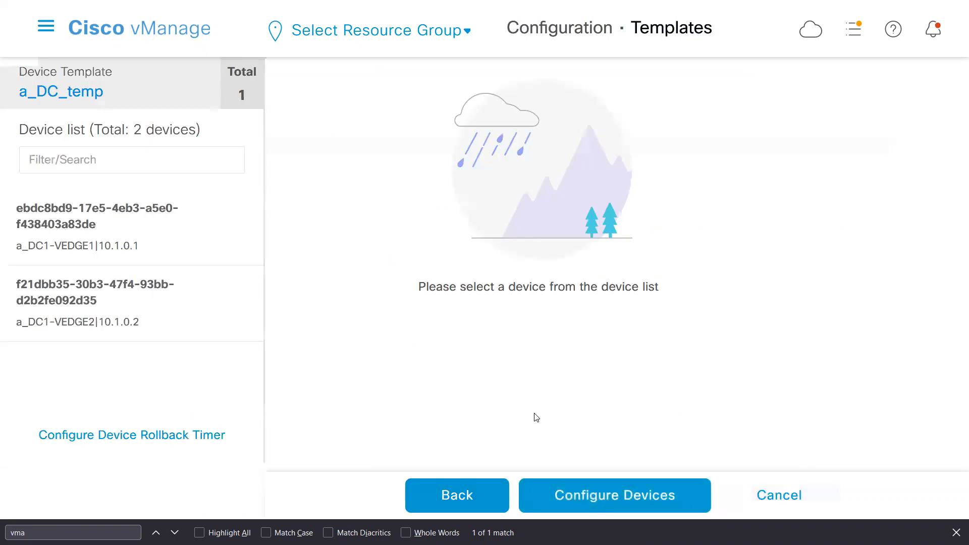
Show the side-by-side configuration diff for a_DC1-VEDGE1.
{"action": "left_click", "coordinate": [128, 240]}
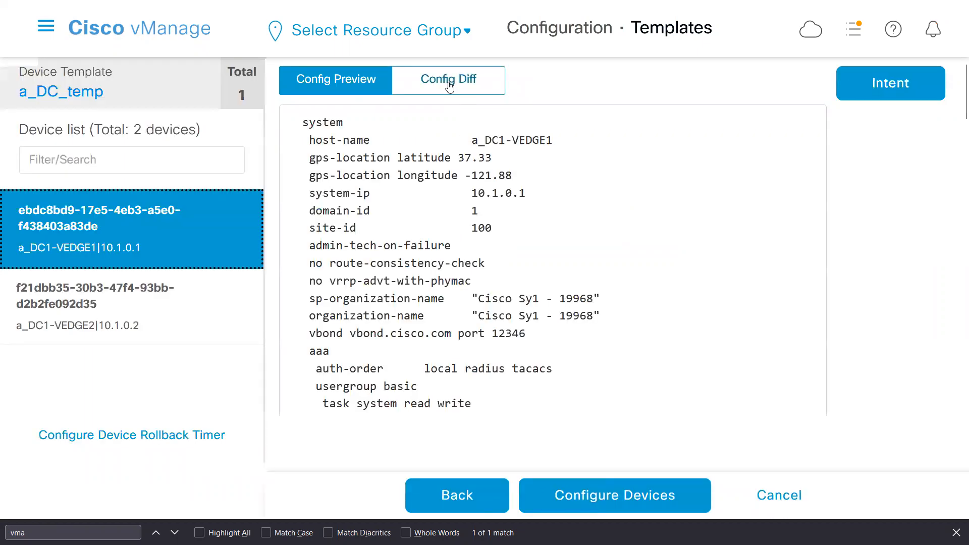
{"action": "left_click", "coordinate": [450, 85]}
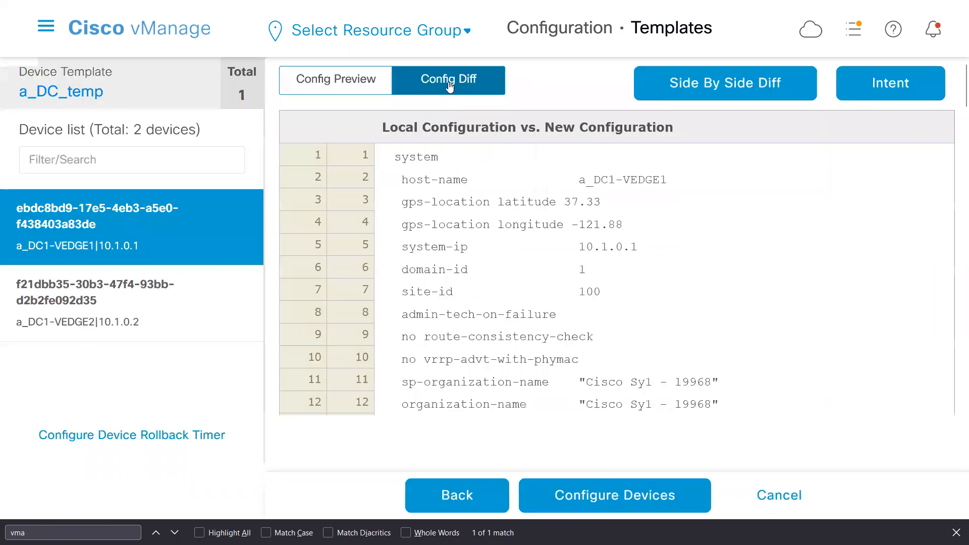
{"action": "left_click", "coordinate": [740, 88]}
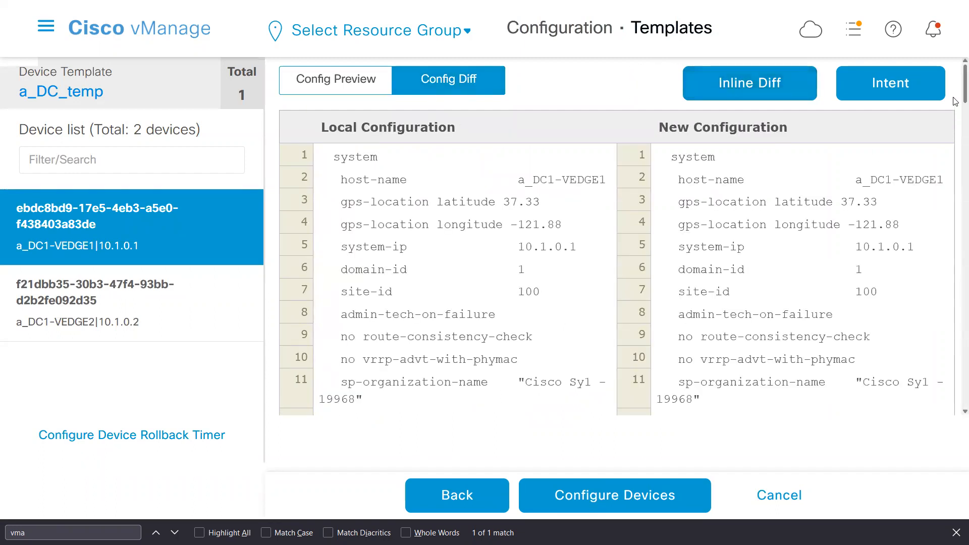
Examine the vpn 0 differences, comparing the vmanage-connection-preference line under ge0/1 with the ge0/2 tunnel-interface settings.
{"action": "scroll", "coordinate": [955, 102], "scroll_direction": "down", "scroll_amount": 10}
{"action": "scroll", "coordinate": [955, 182], "scroll_direction": "down", "scroll_amount": 20}
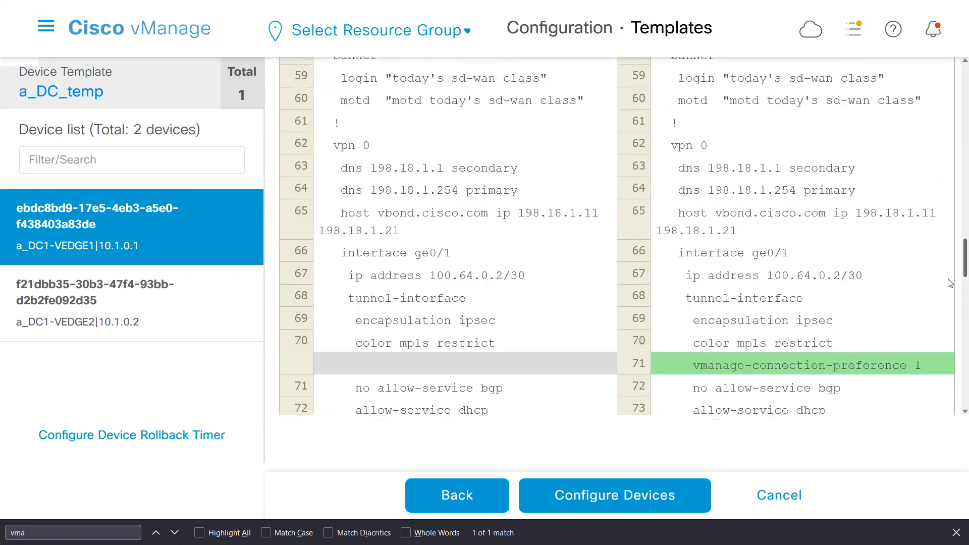
{"action": "scroll", "coordinate": [950, 282], "scroll_direction": "down", "scroll_amount": 3}
{"action": "left_click_drag", "start_coordinate": [744, 276], "coordinate": [928, 283]}
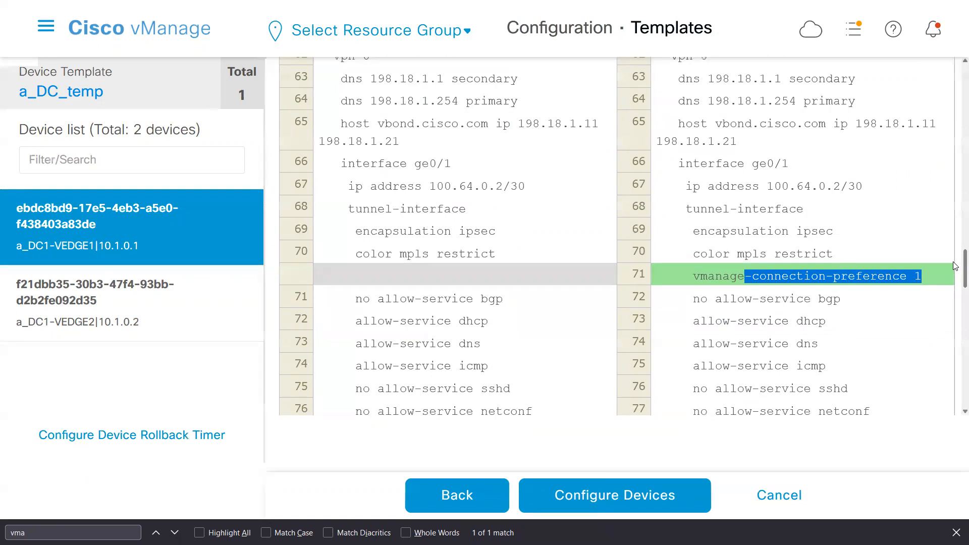
{"action": "left_click_drag", "start_coordinate": [955, 268], "coordinate": [956, 324]}
{"action": "left_click_drag", "start_coordinate": [725, 179], "coordinate": [808, 369]}
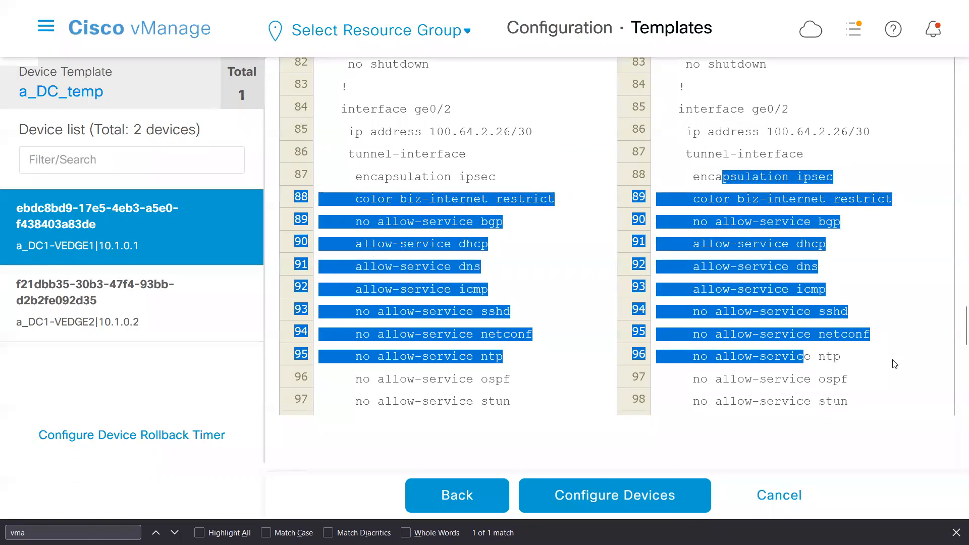
{"action": "left_click", "coordinate": [894, 361]}
{"action": "left_click_drag", "start_coordinate": [953, 358], "coordinate": [954, 334]}
{"action": "right_click", "coordinate": [955, 370]}
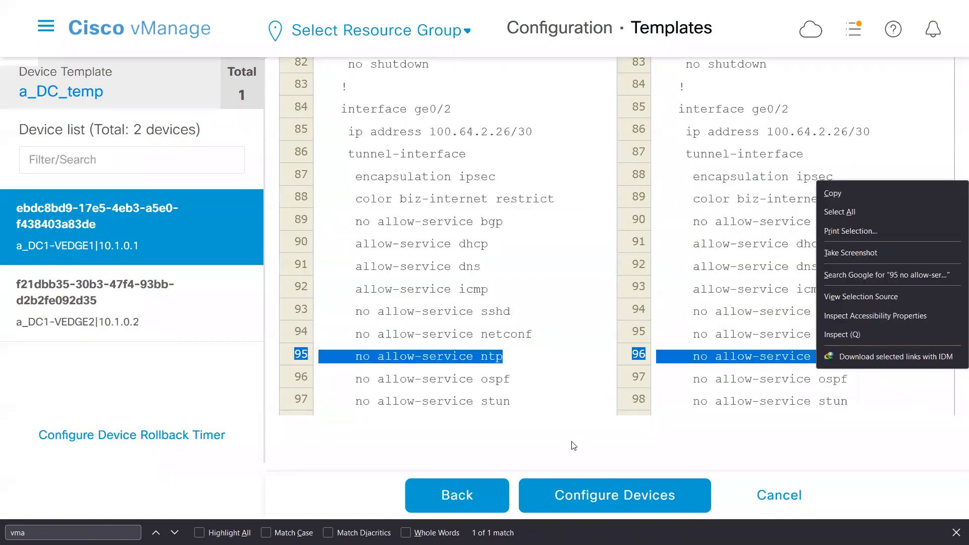
Push the updated template configuration and confirm the changes on both devices.
{"action": "left_click", "coordinate": [577, 501]}
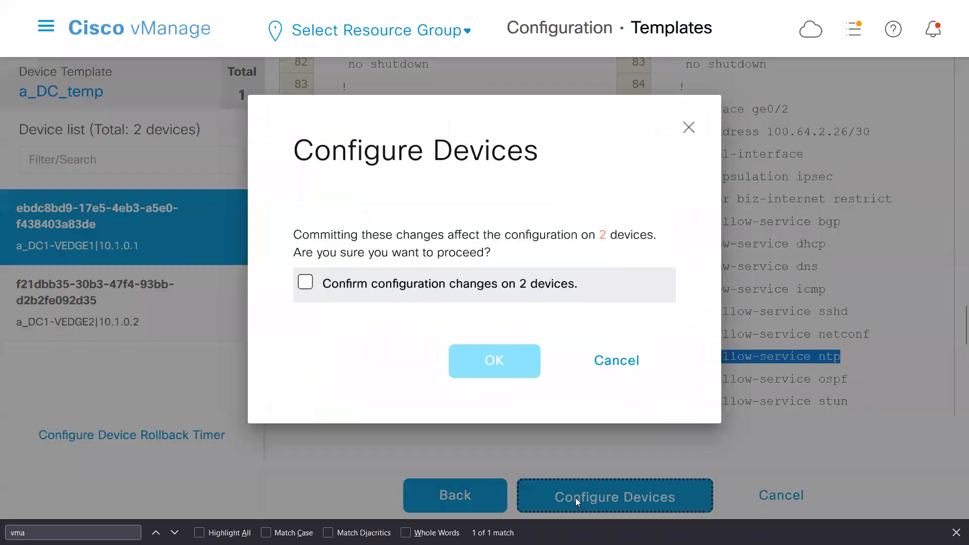
{"action": "left_click", "coordinate": [348, 296]}
{"action": "left_click", "coordinate": [481, 362]}
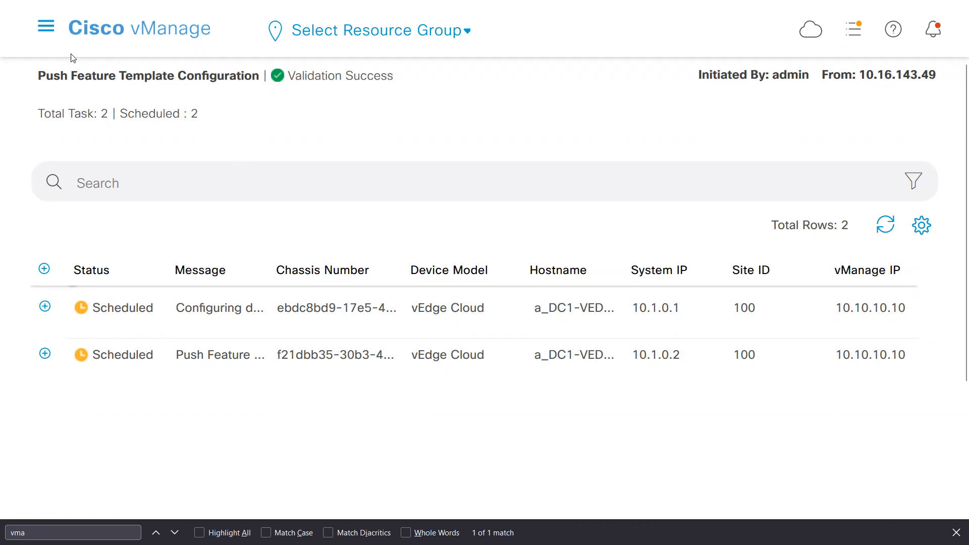
Open an SSH terminal session to a_DC1-VEDGE1 and collapse the device list.
{"action": "left_click", "coordinate": [46, 27]}
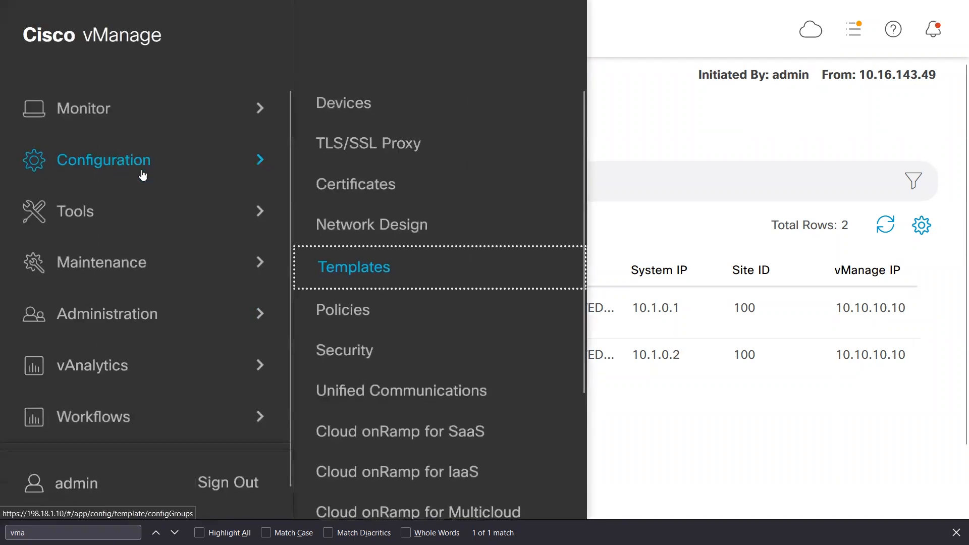
{"action": "left_click", "coordinate": [99, 210]}
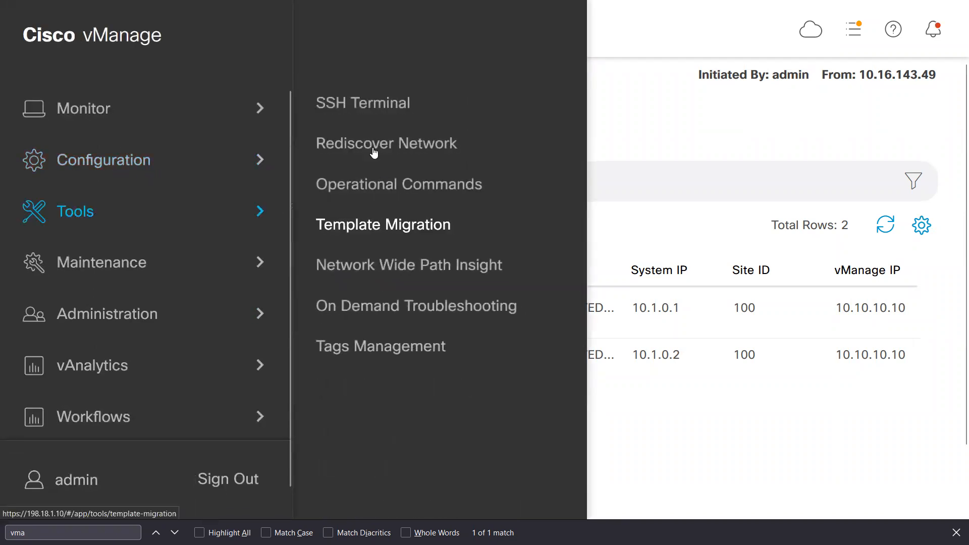
{"action": "left_click", "coordinate": [371, 105]}
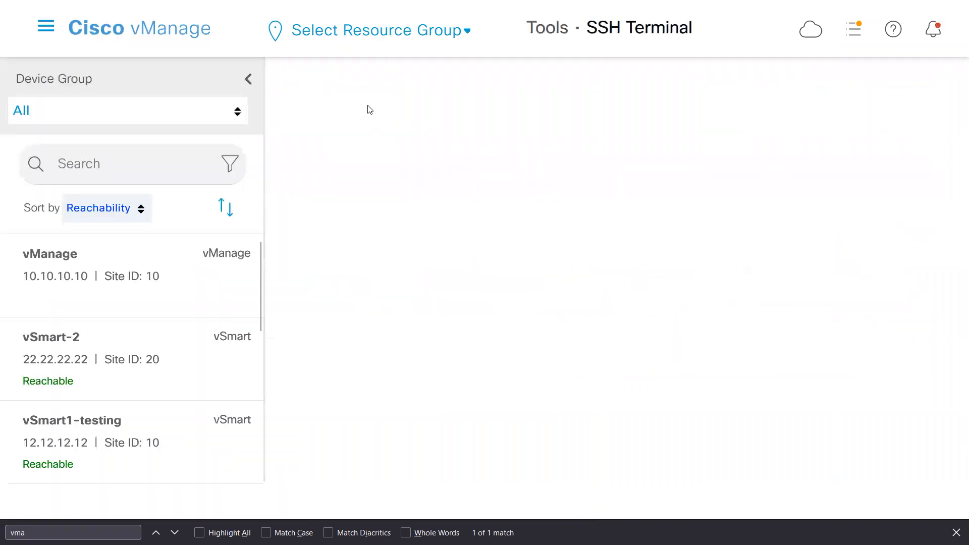
{"action": "left_click_drag", "start_coordinate": [261, 302], "coordinate": [251, 461]}
{"action": "left_click", "coordinate": [106, 356]}
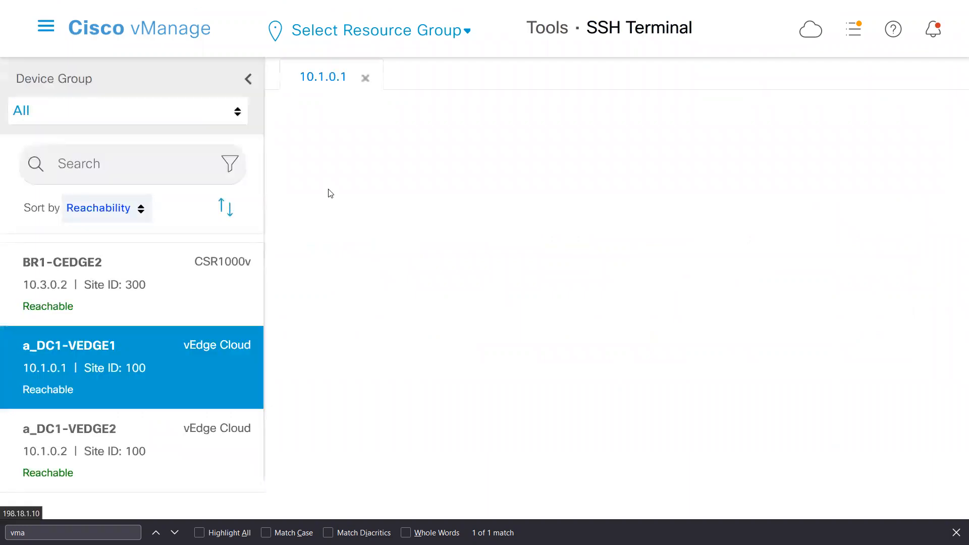
{"action": "left_click", "coordinate": [246, 79]}
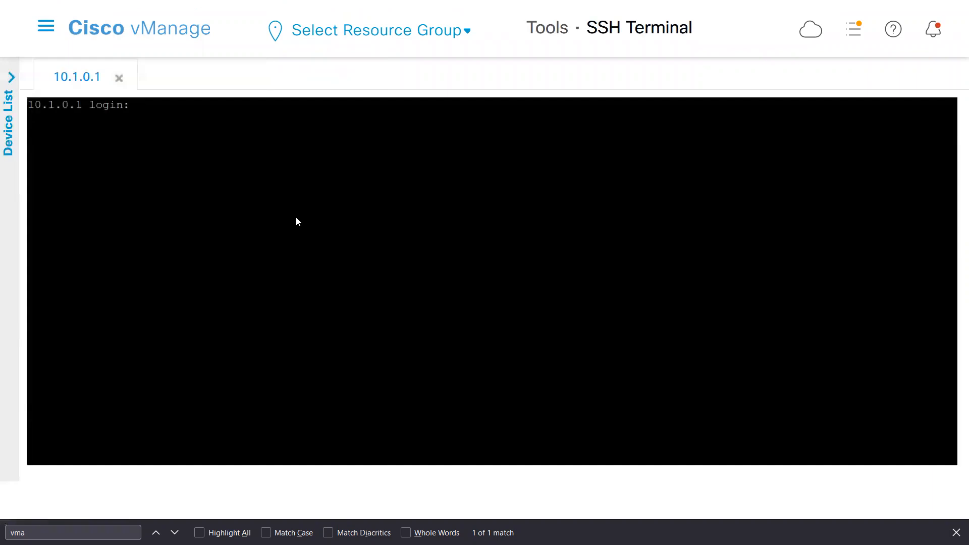
Log in to the a_DC1-VEDGE1 terminal as admin with the account password.
{"action": "type", "text": "admin"}
{"action": "key", "text": "Return"}
{"action": "key", "text": "Return"}
Run show control connections on a_DC1-VEDGE1 and page to the end of the output.
{"action": "type", "text": "show control connections"}
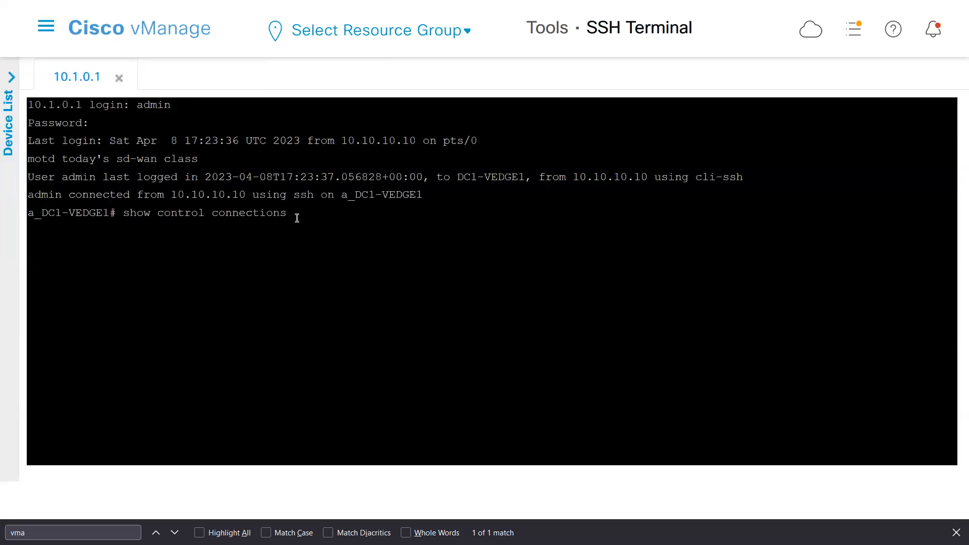
{"action": "key", "text": "Return"}
{"action": "key", "text": "space"}
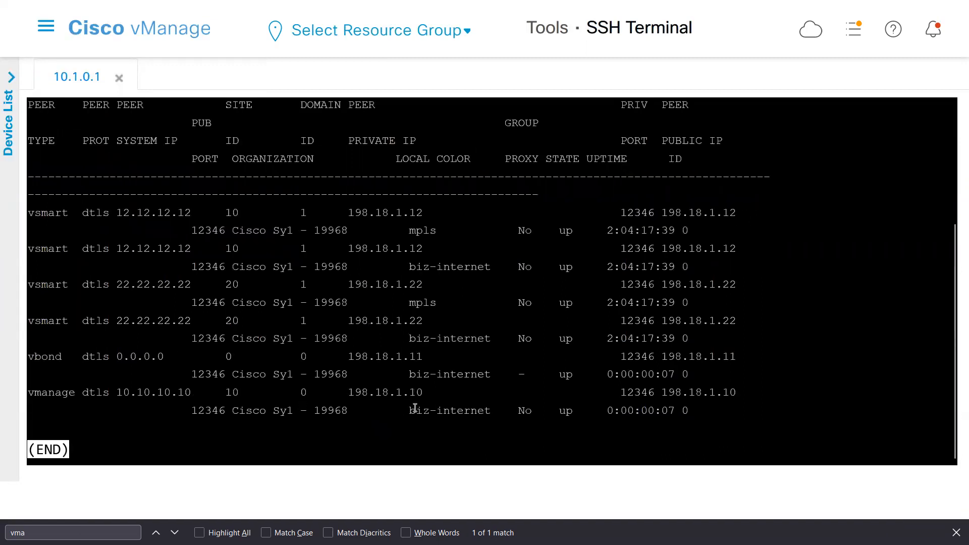
Leave the paged output and examine the vmanage entry's local color and uptime.
{"action": "key", "text": "q"}
{"action": "triple_click", "coordinate": [435, 414]}
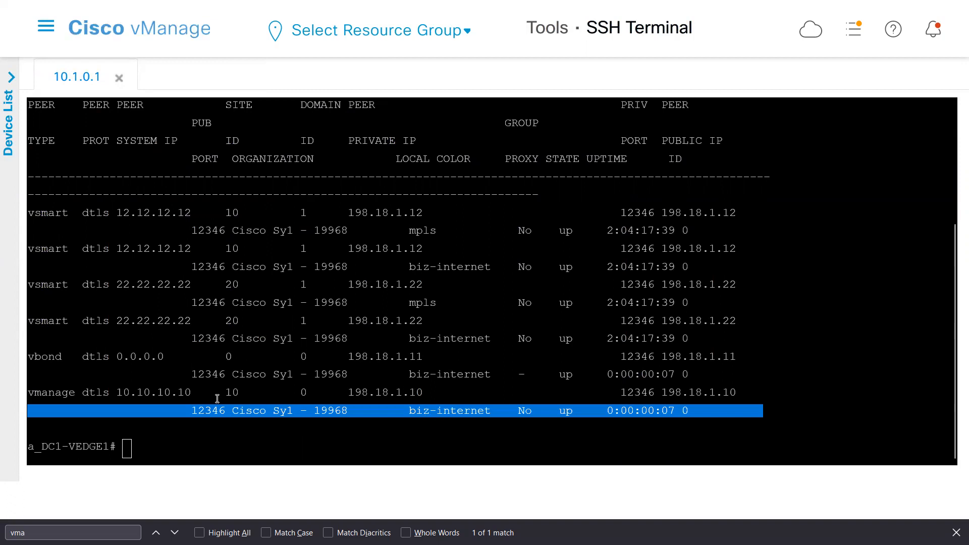
{"action": "left_click", "coordinate": [197, 389]}
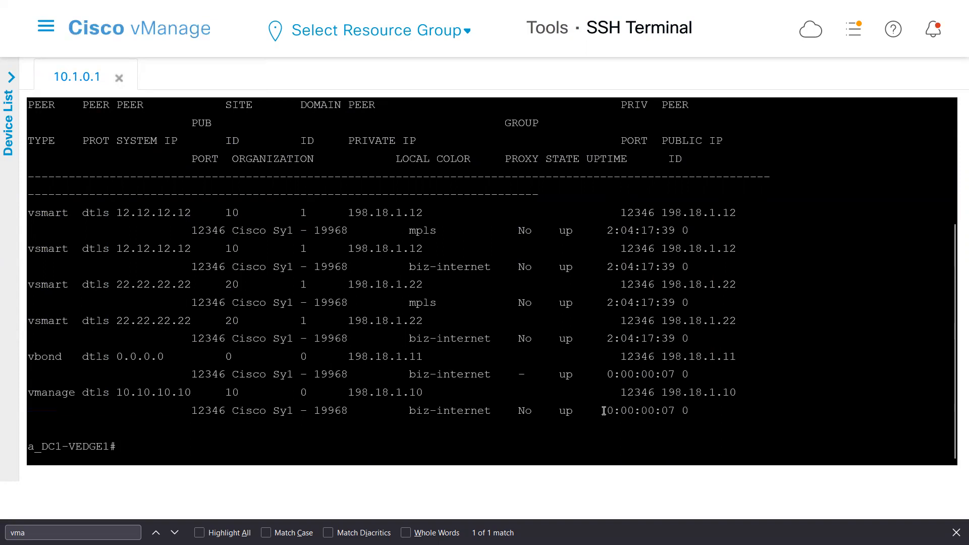
{"action": "left_click_drag", "start_coordinate": [602, 410], "coordinate": [703, 411]}
{"action": "left_click", "coordinate": [482, 424]}
Rerun show control connections and page through to the last entries.
{"action": "type", "text": "show control connections"}
{"action": "key", "text": "Return"}
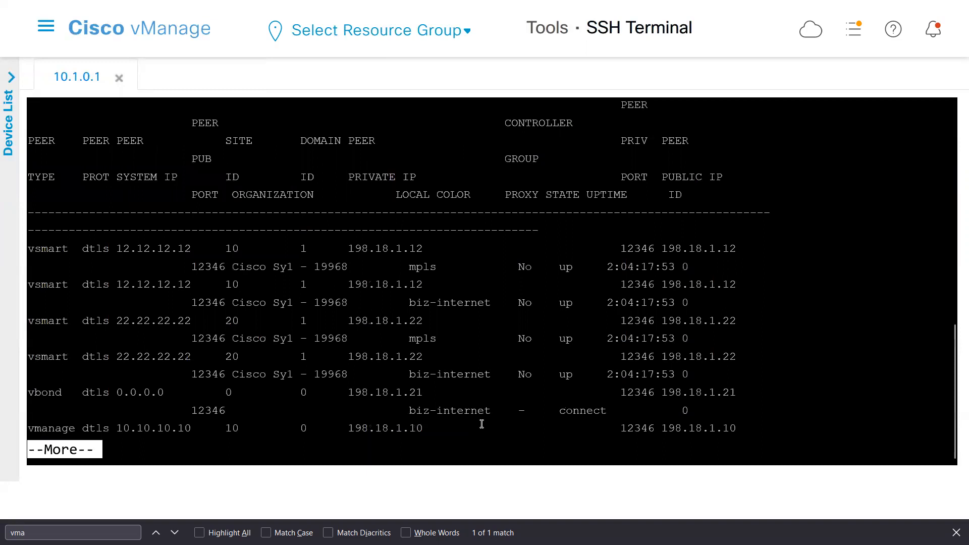
{"action": "key", "text": "space"}
Check the vmanage peer's local color and connection details in the refreshed output, and switch away from the terminal window.
{"action": "left_click_drag", "start_coordinate": [518, 411], "coordinate": [436, 412]}
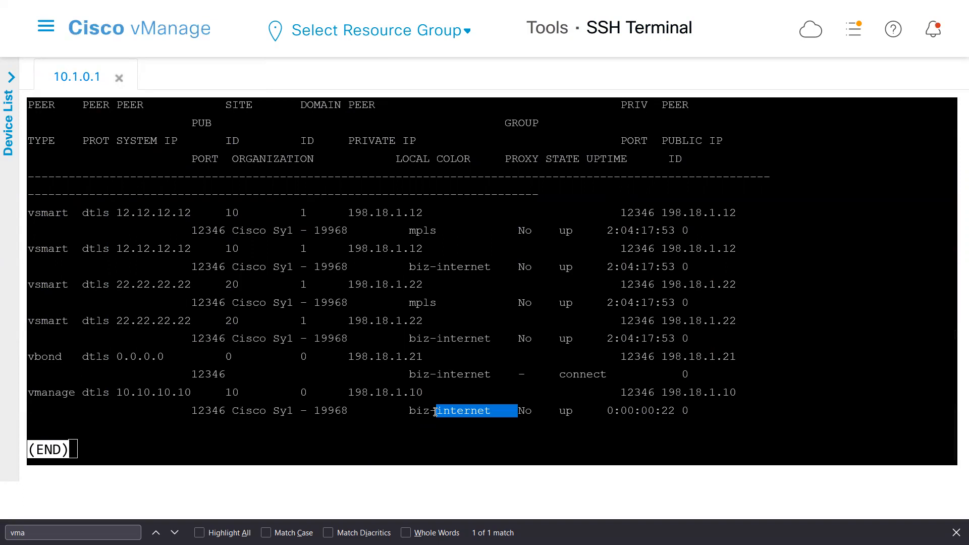
{"action": "double_click", "coordinate": [334, 399]}
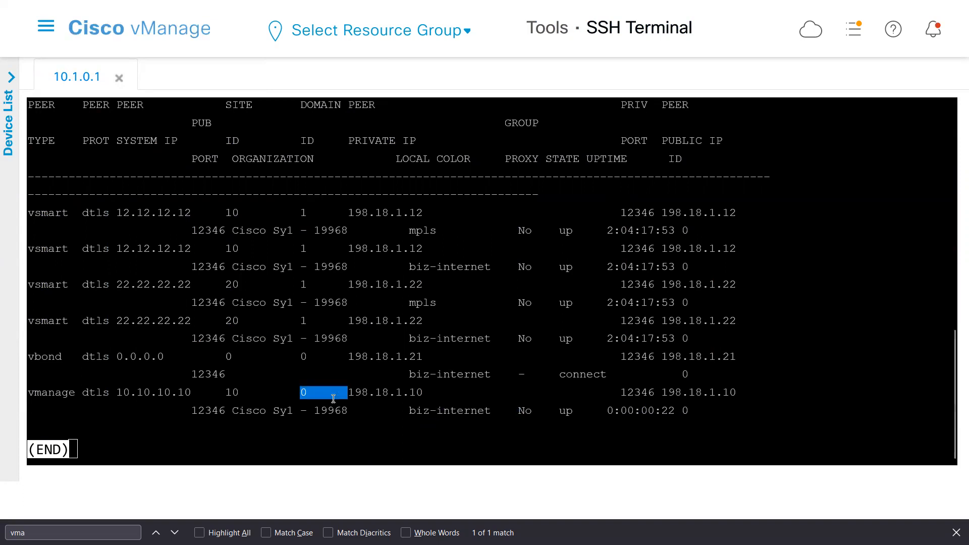
{"action": "left_click", "coordinate": [203, 380]}
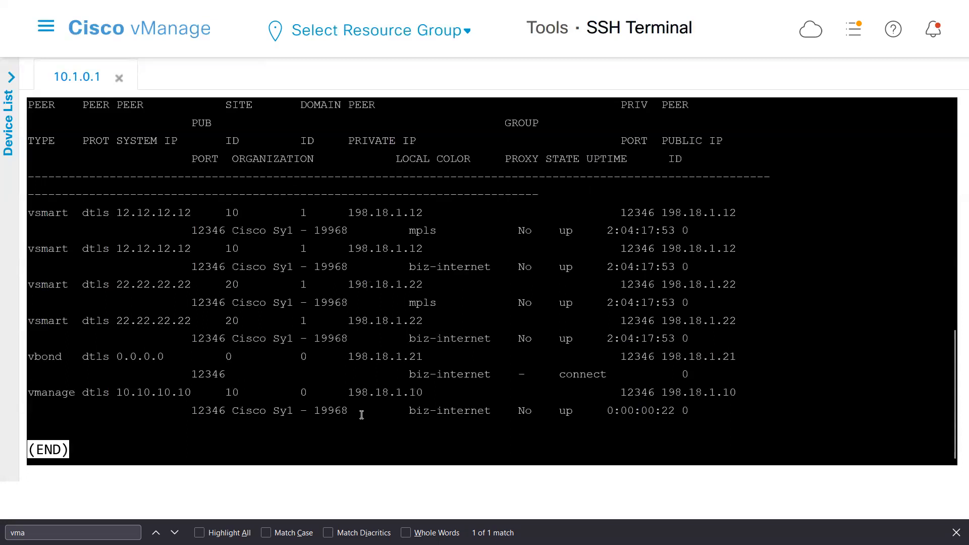
{"action": "left_click_drag", "start_coordinate": [348, 392], "coordinate": [624, 435]}
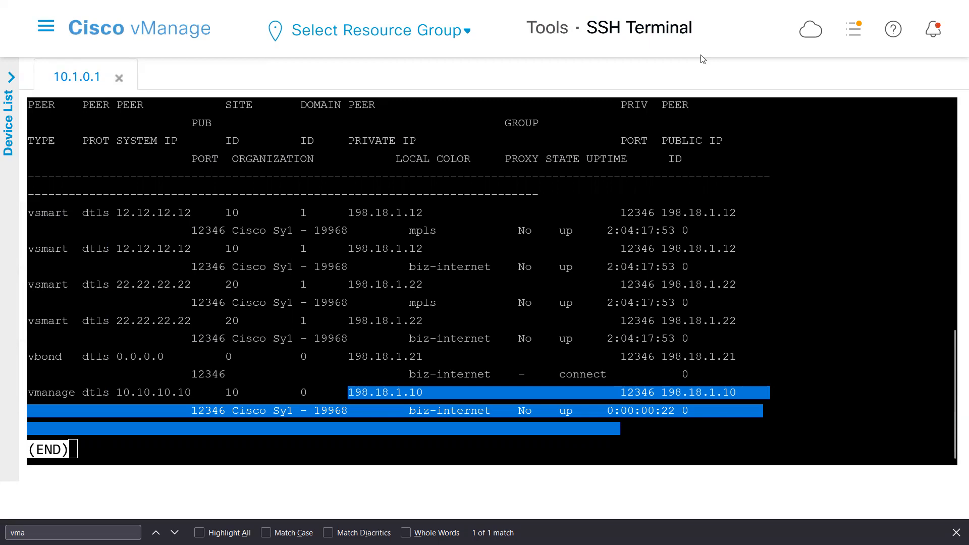
{"action": "key", "text": "alt+Tab"}
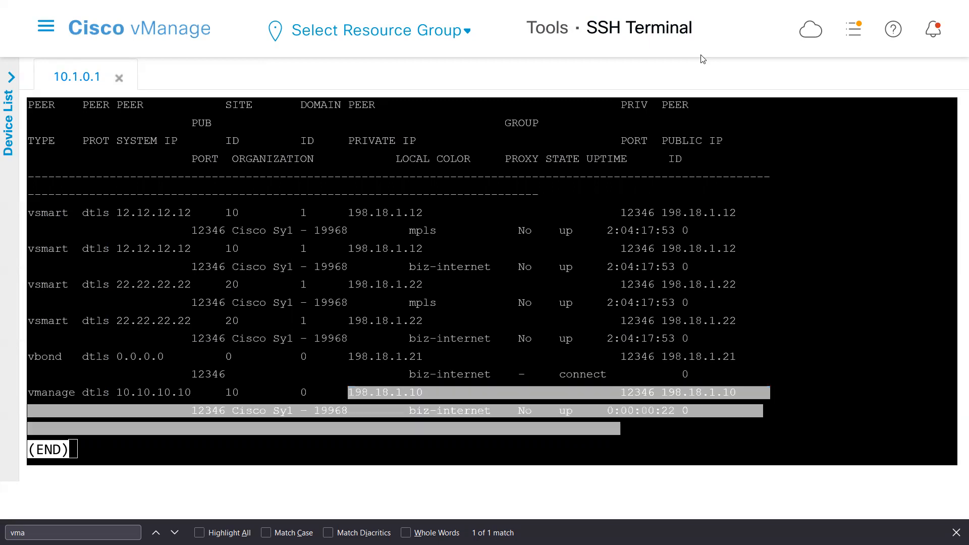